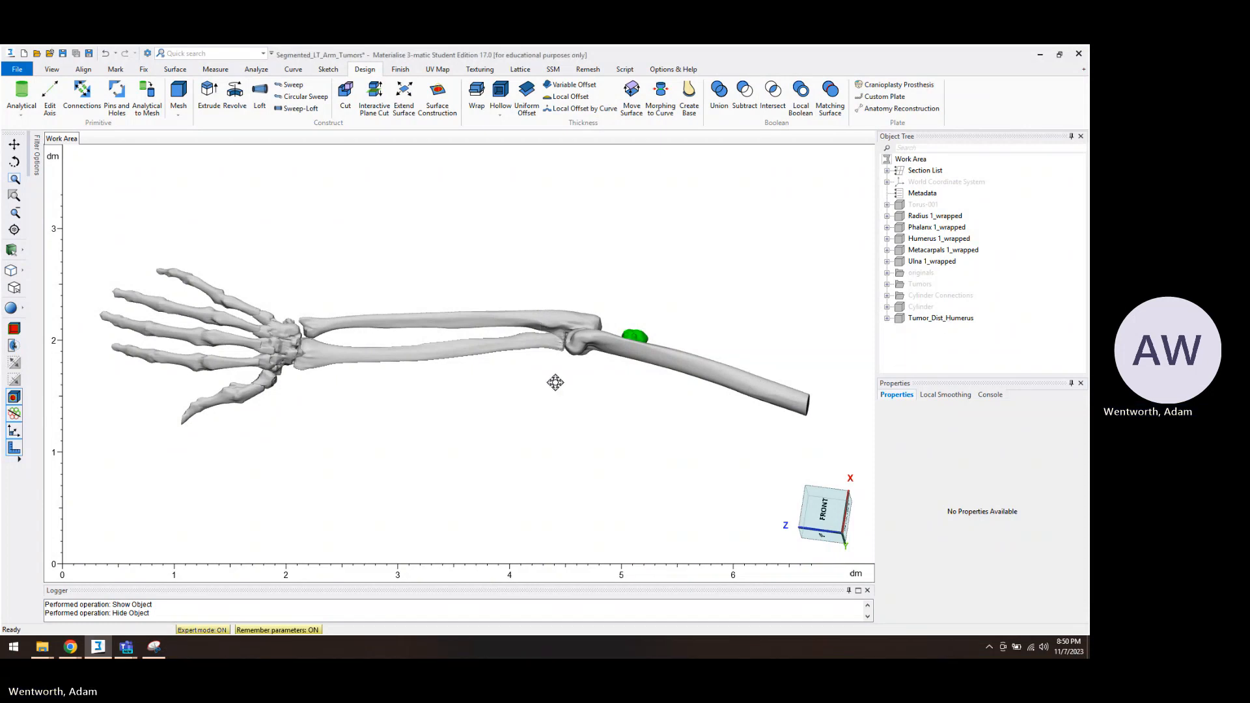
Examine the green tumor on the distal humerus up close and in relation to the whole arm
right_click_drag(552, 382, 447, 368)
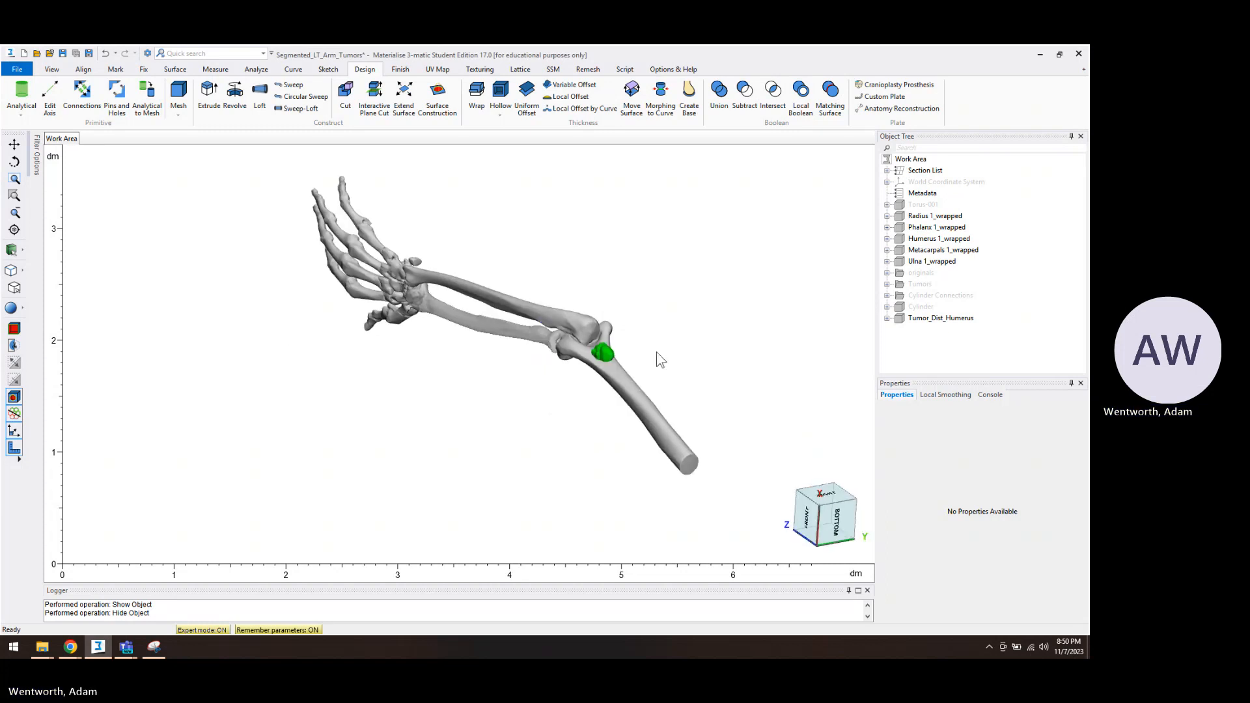
scroll(600, 381, "up", 3)
right_click_drag(600, 381, 612, 334)
scroll(586, 365, "up", 3)
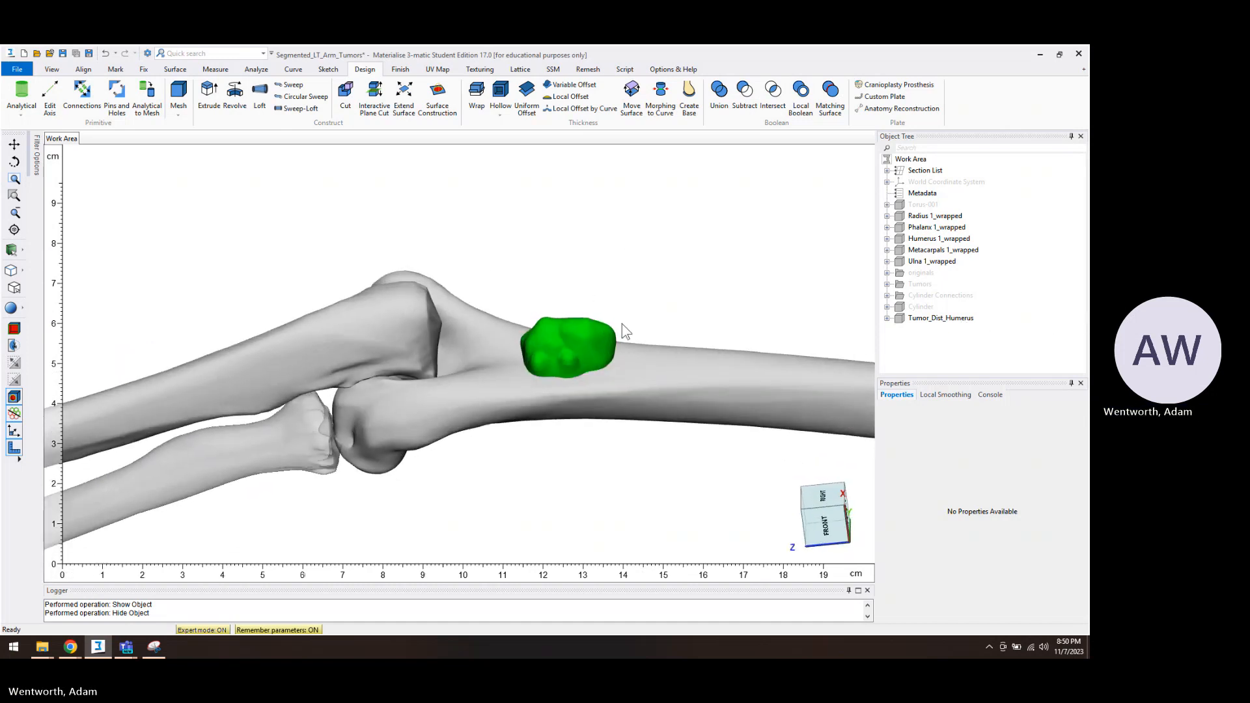
scroll(740, 366, "down", 1)
scroll(739, 366, "down", 3)
right_click_drag(704, 404, 599, 365, "ctrl")
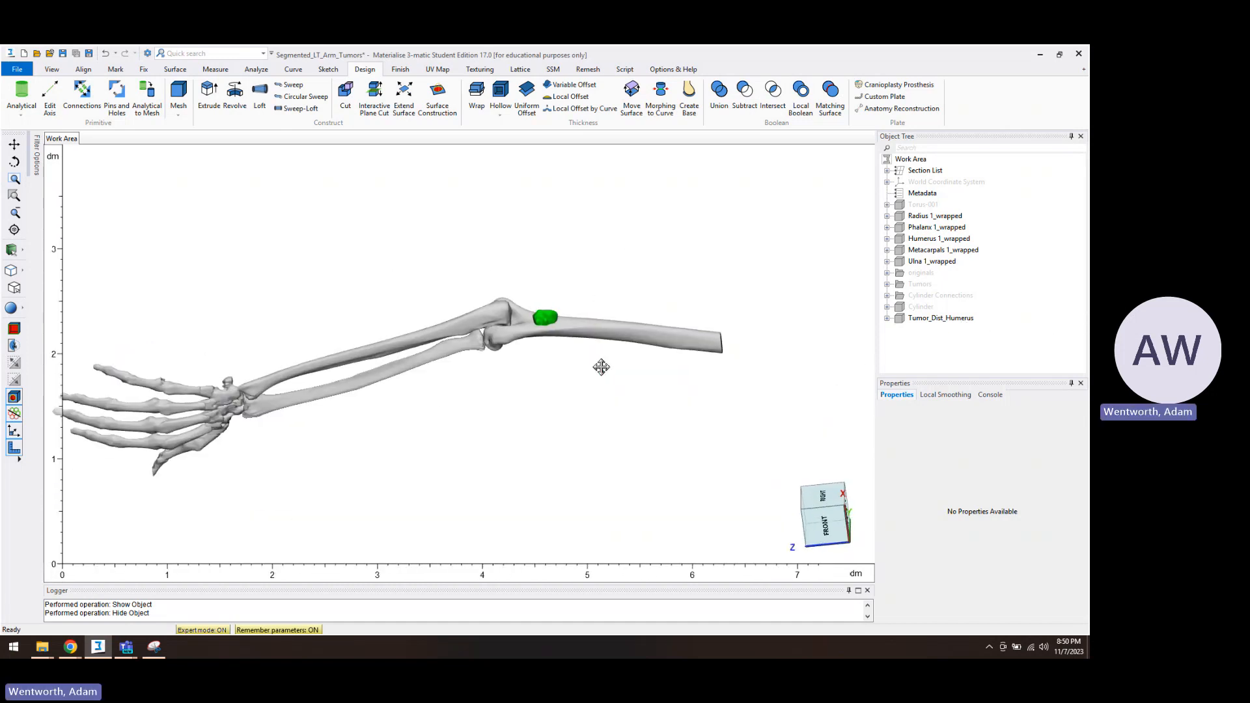
Hide the radius, phalanx, metacarpals and ulna parts, leaving only the humerus and its tumor shown
left_click(930, 262)
left_click(925, 238, "ctrl")
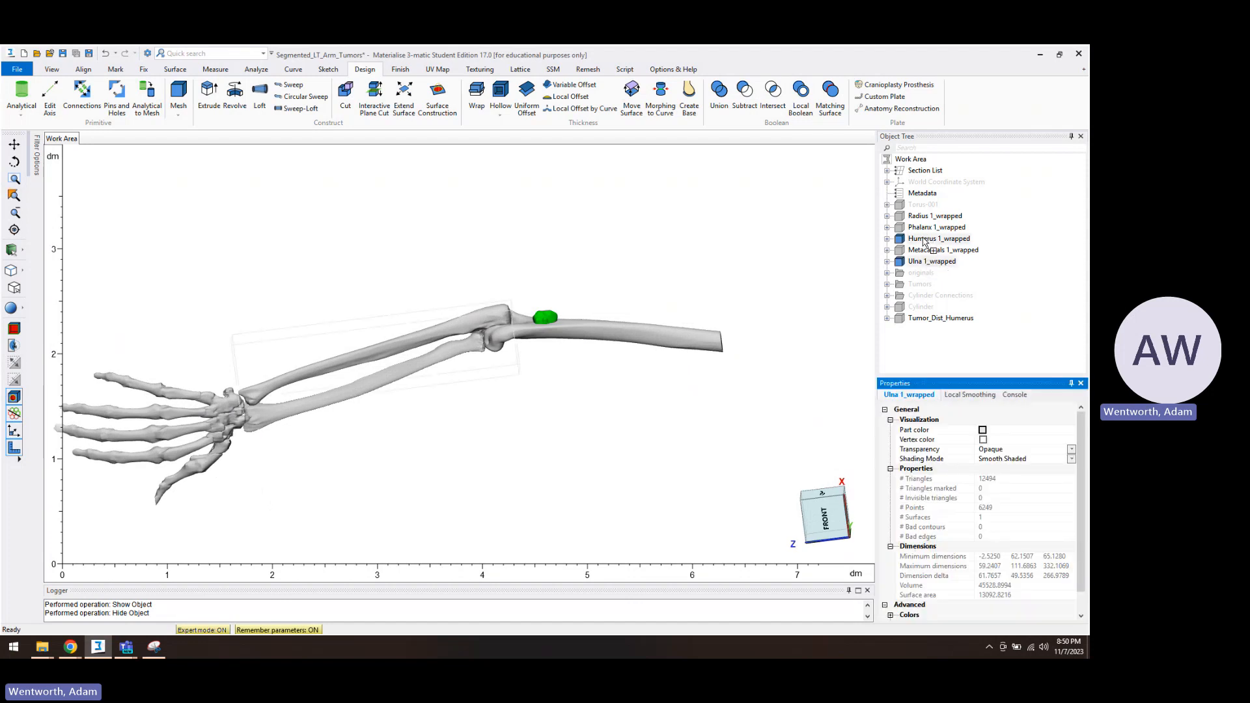
left_click(925, 250, "ctrl")
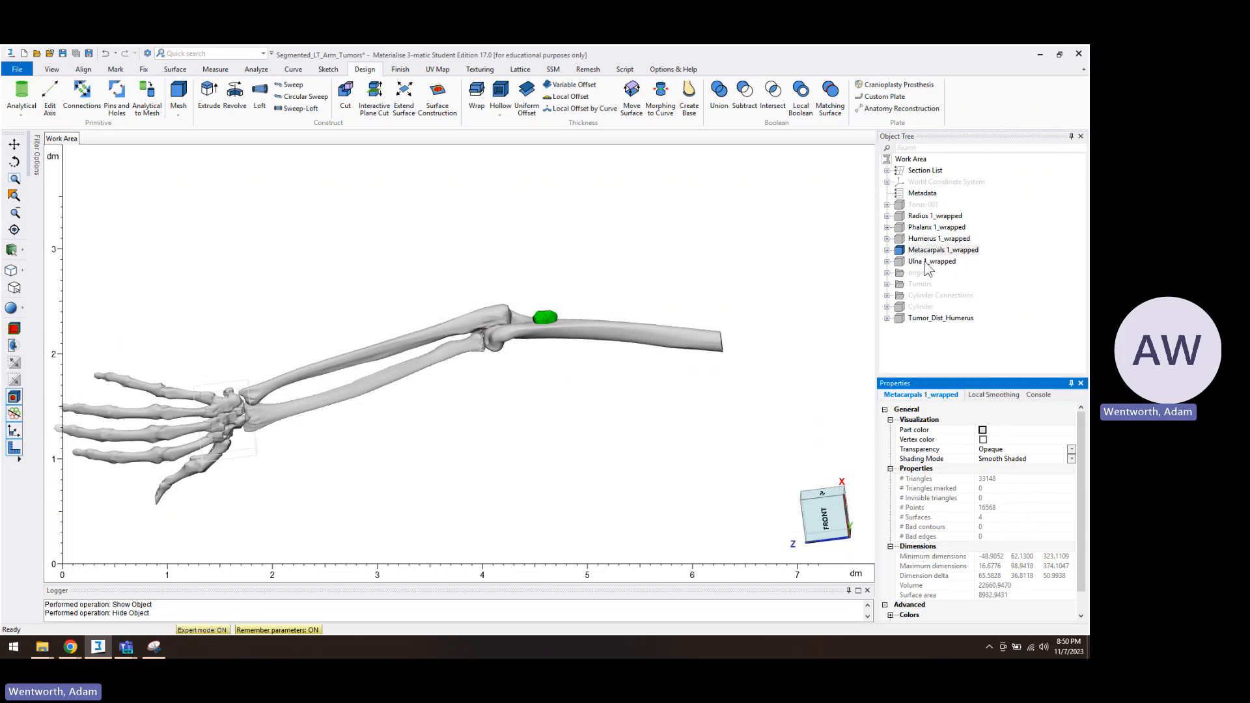
left_click(918, 237, "ctrl")
left_click(920, 227, "ctrl")
left_click(919, 216, "ctrl")
right_click(919, 215)
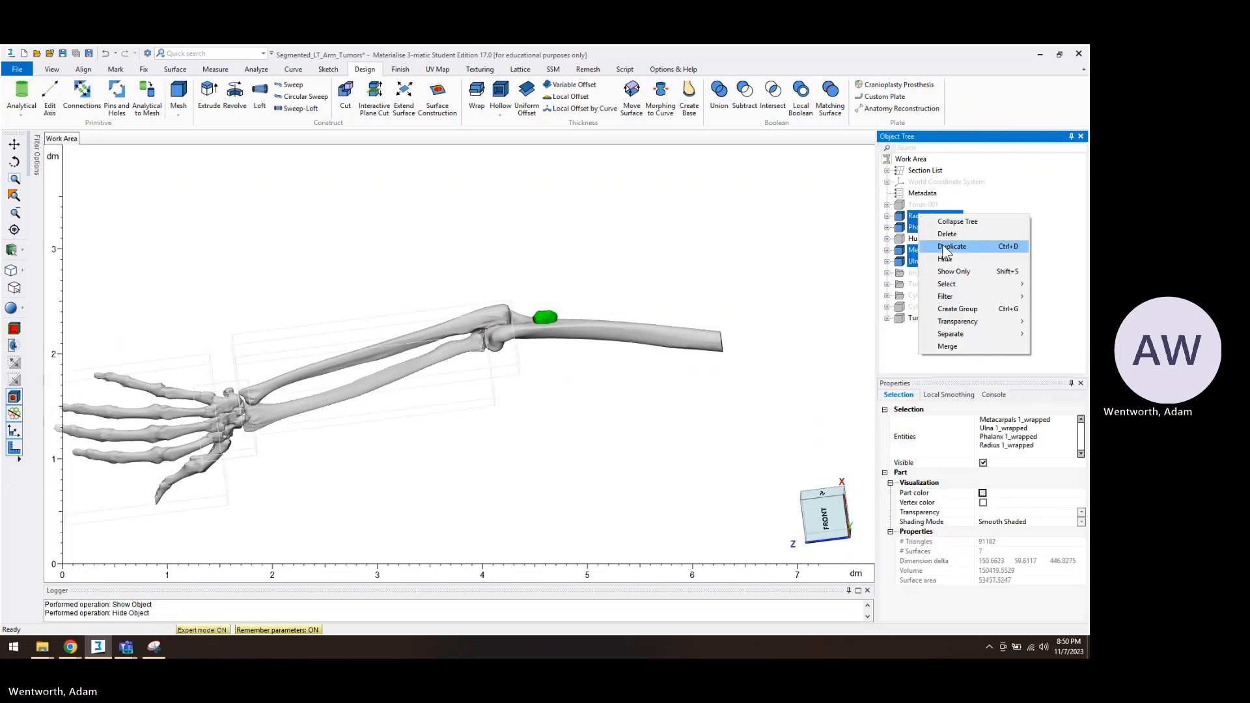
left_click(945, 259)
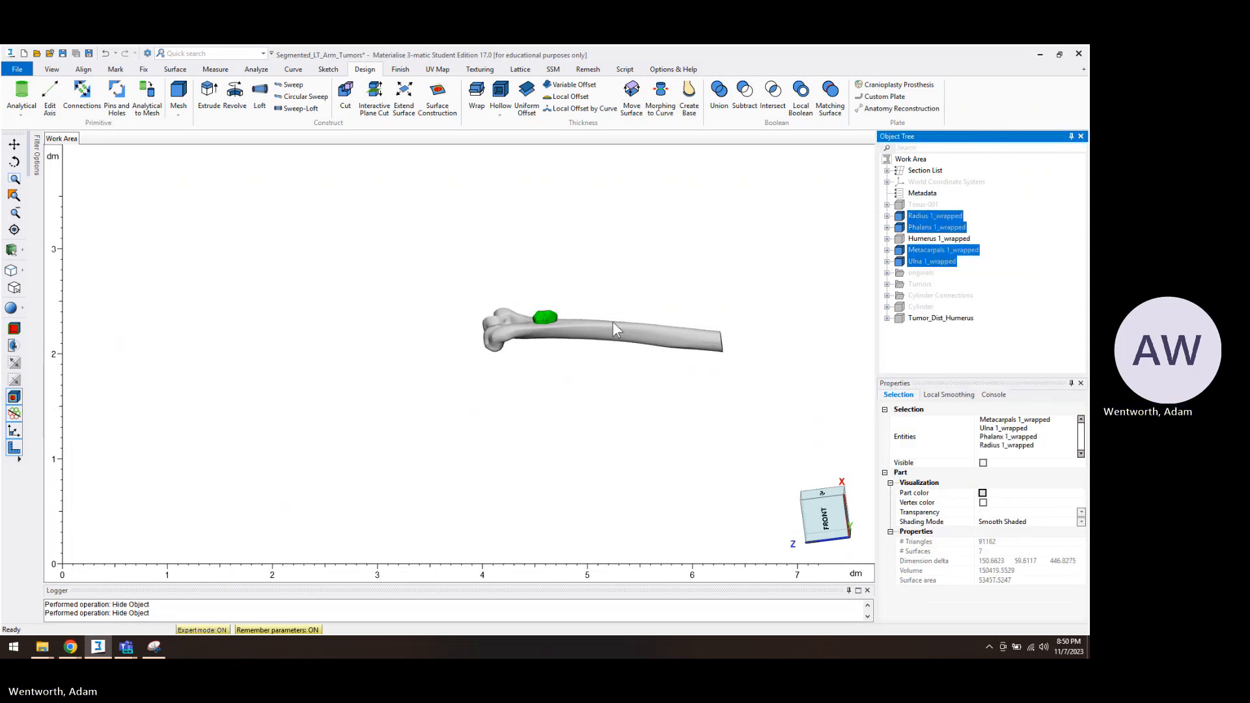
Set the transparency of Humerus 1_wrapped to Medium
right_click_drag(508, 320, 362, 437)
scroll(391, 324, "up", 5)
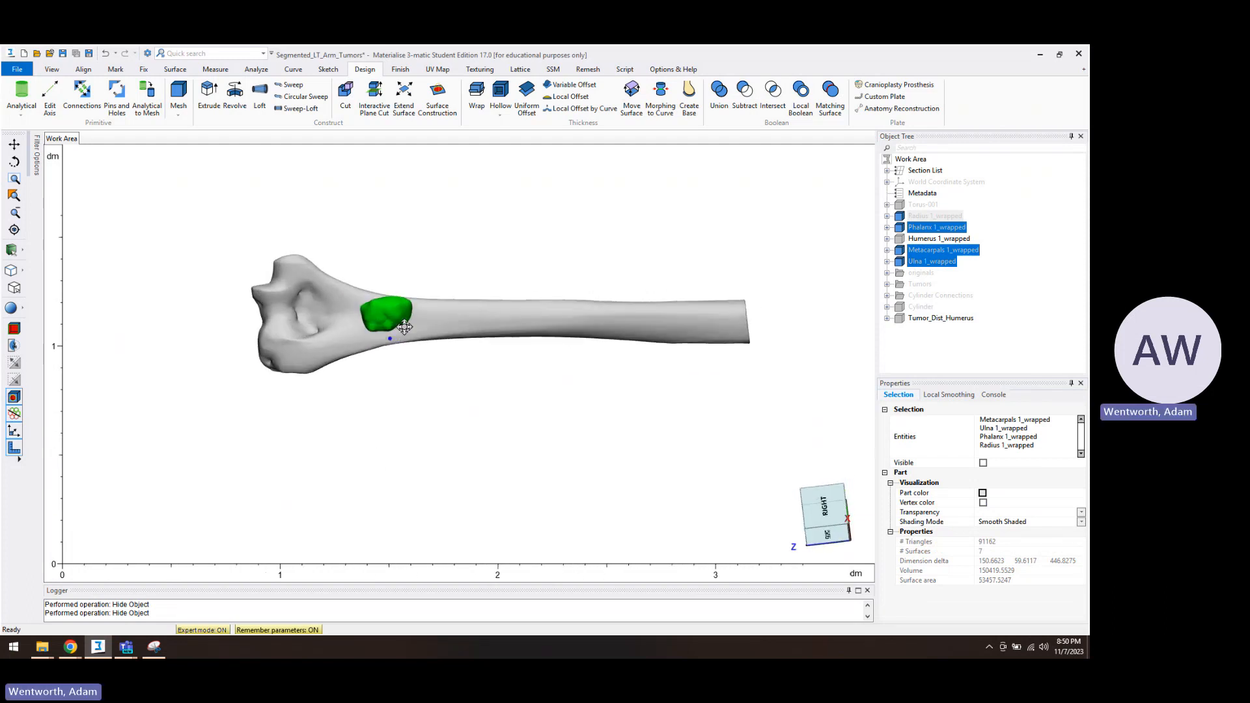
left_click(1035, 318)
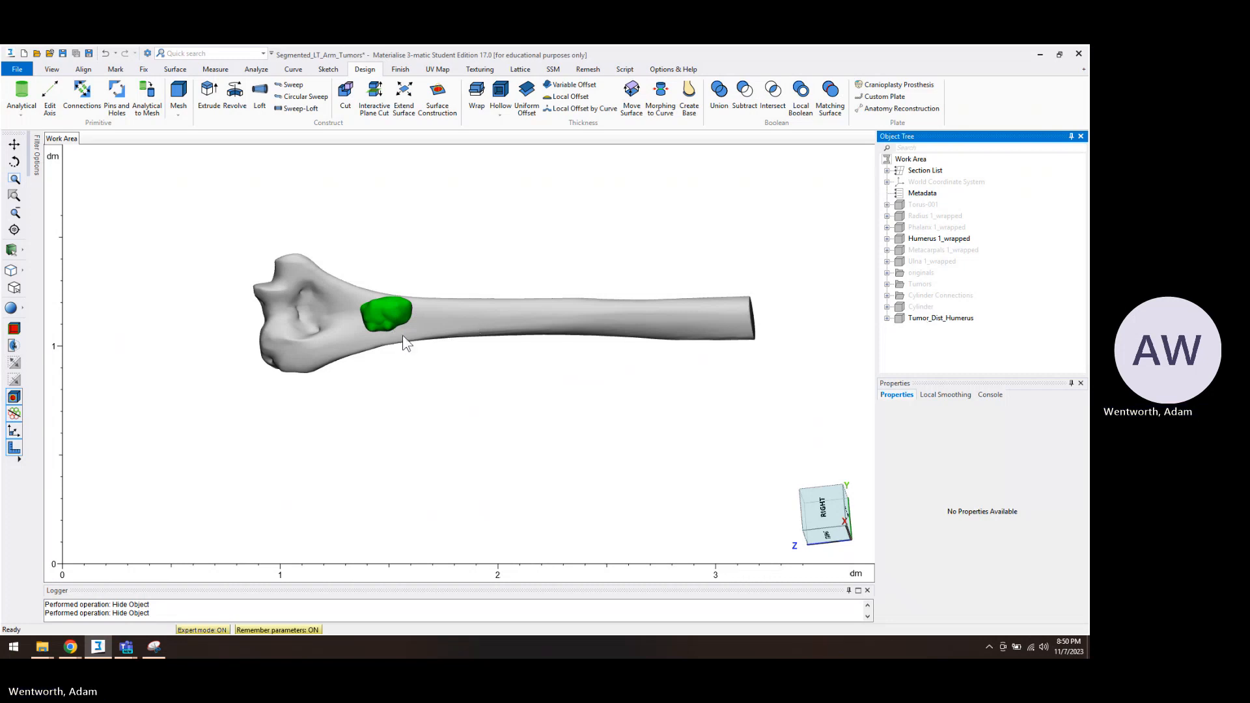
right_click_drag(384, 333, 385, 199)
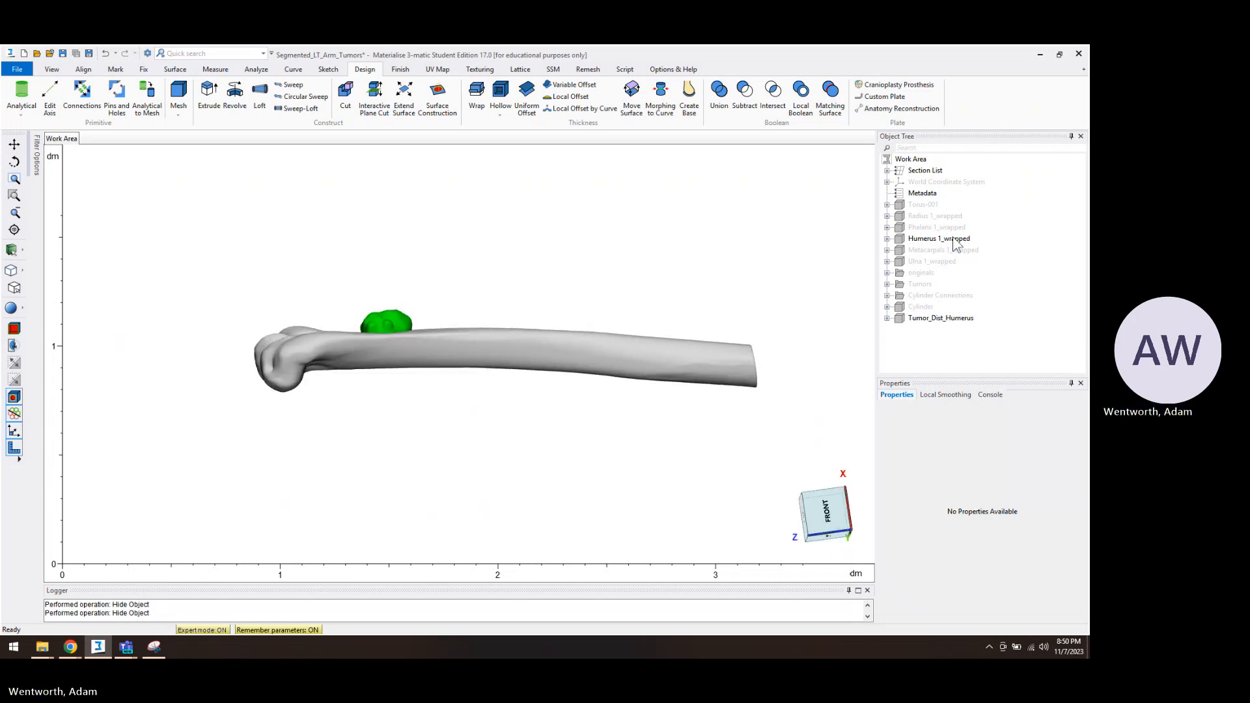
right_click(937, 244)
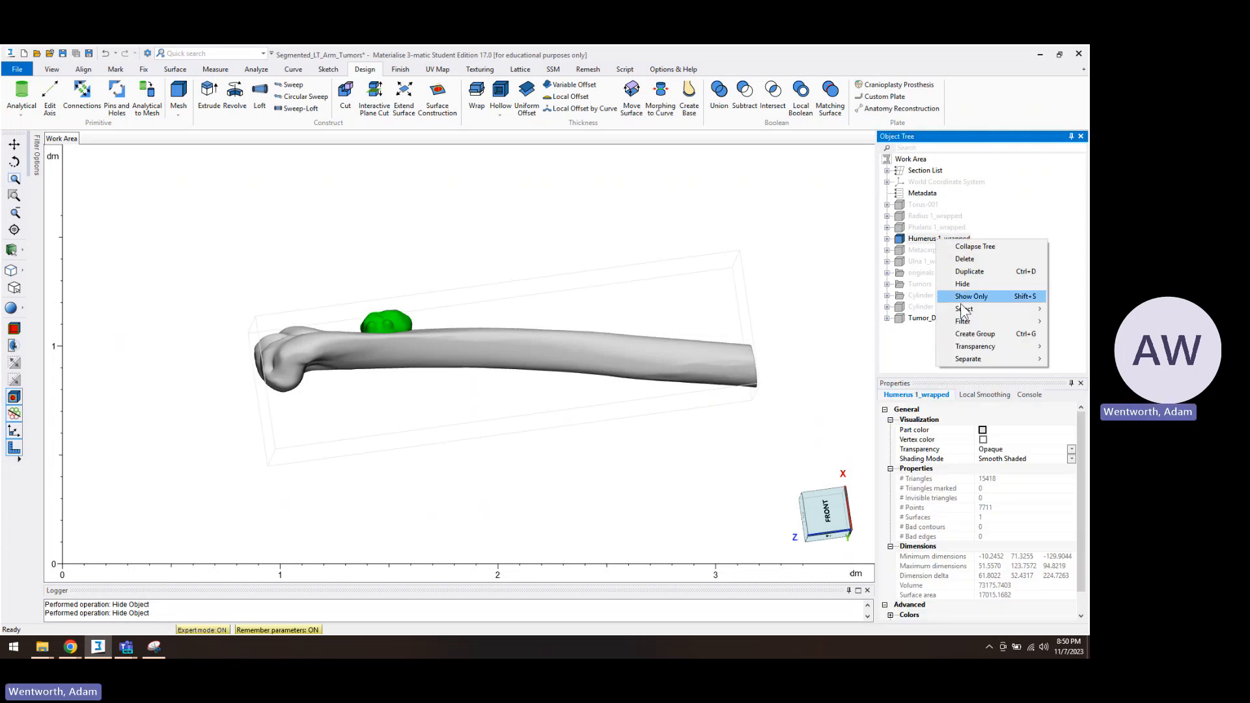
mouse_move(975, 350)
left_click(909, 372)
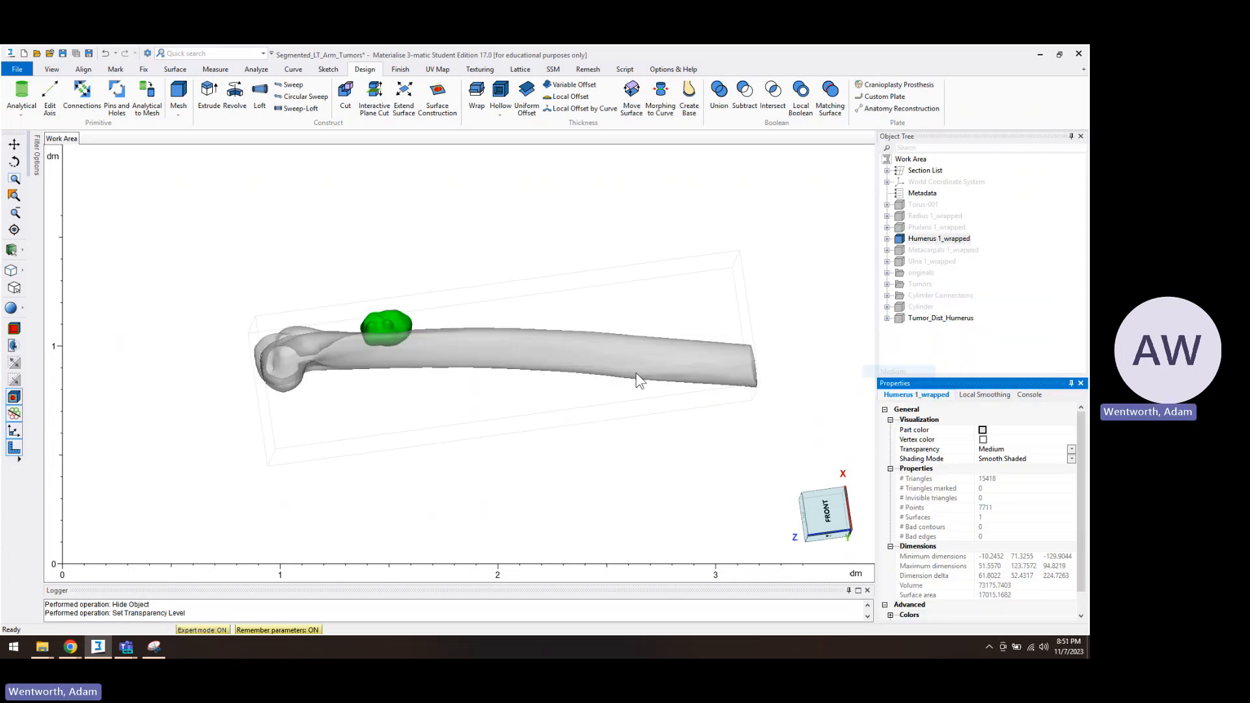
right_click_drag(505, 346, 502, 346)
middle_click_drag(818, 306, 781, 313)
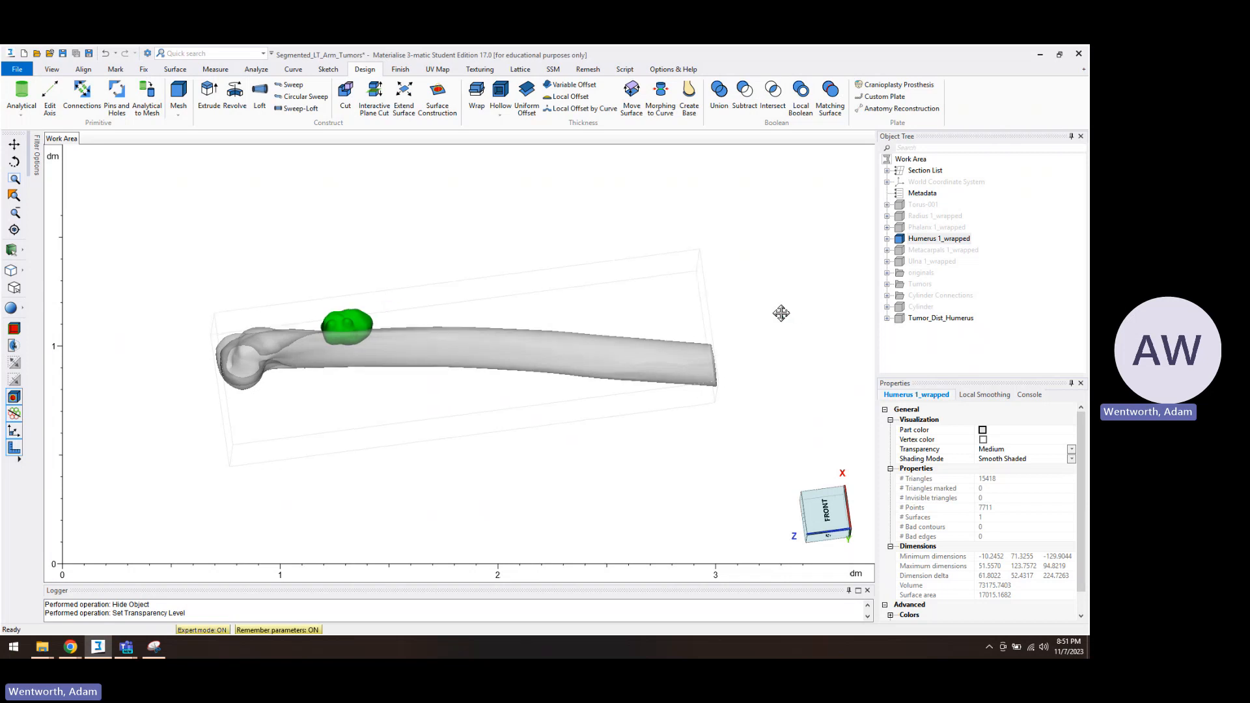
left_click(1026, 349)
Duplicate Tumor_Dist_Humerus and rename the copy Tumor_Dist_Humerus_hollowed1cm
left_click(948, 319)
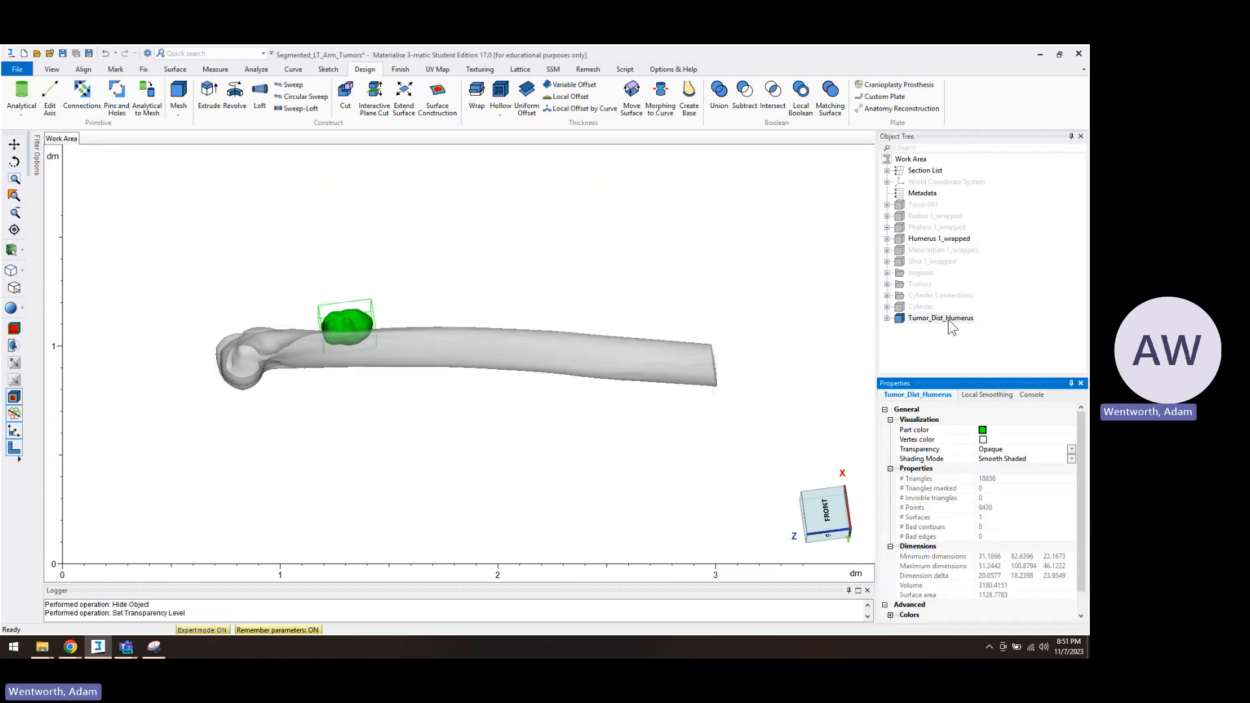
right_click(949, 319)
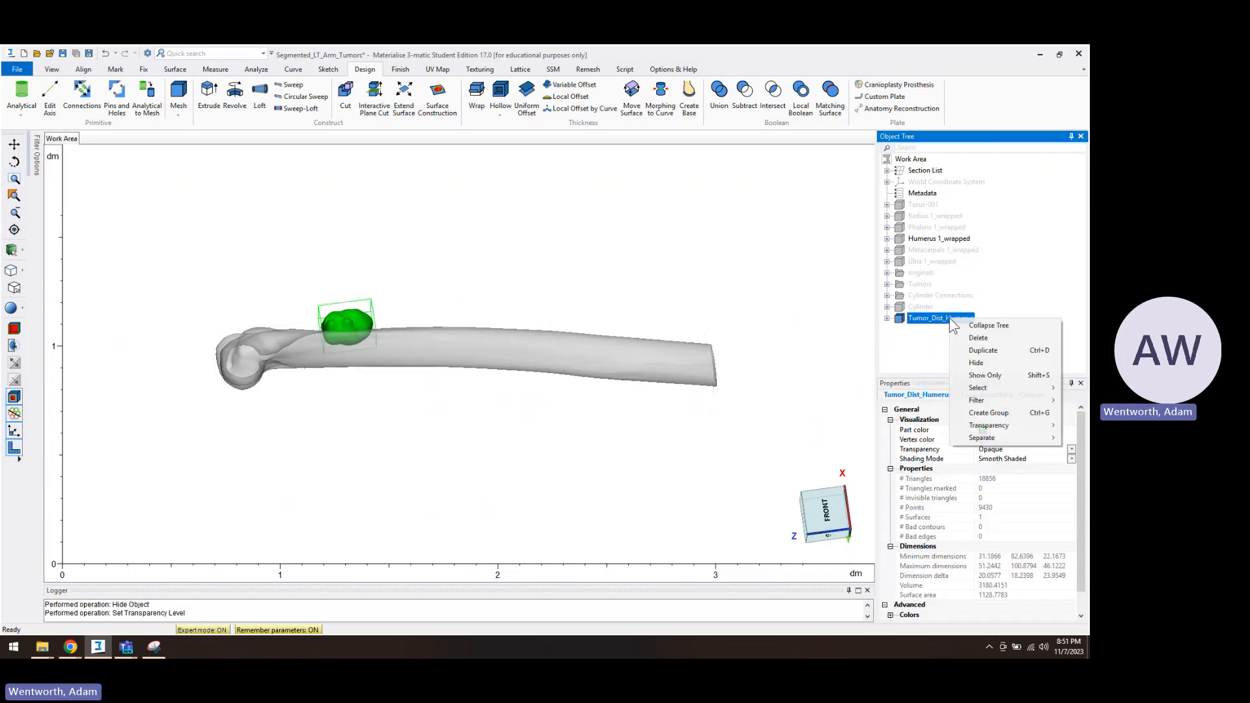
left_click(980, 352)
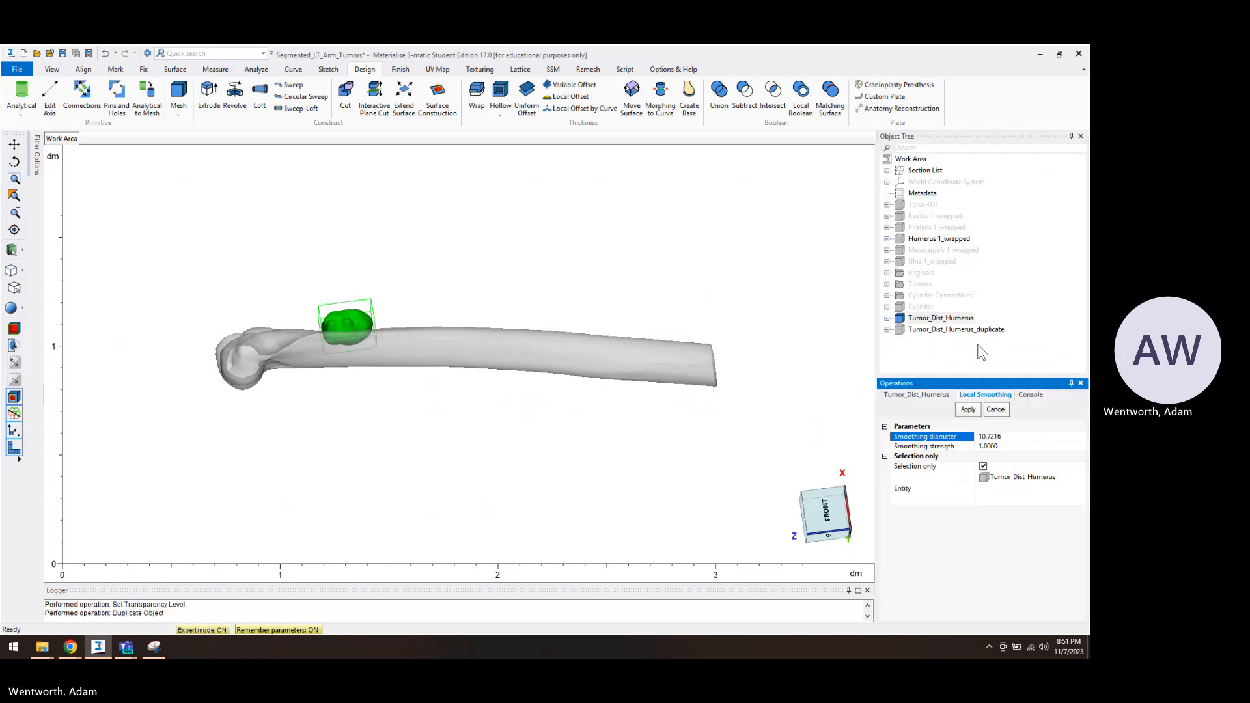
left_click(980, 331)
left_click_drag(977, 331, 1068, 326)
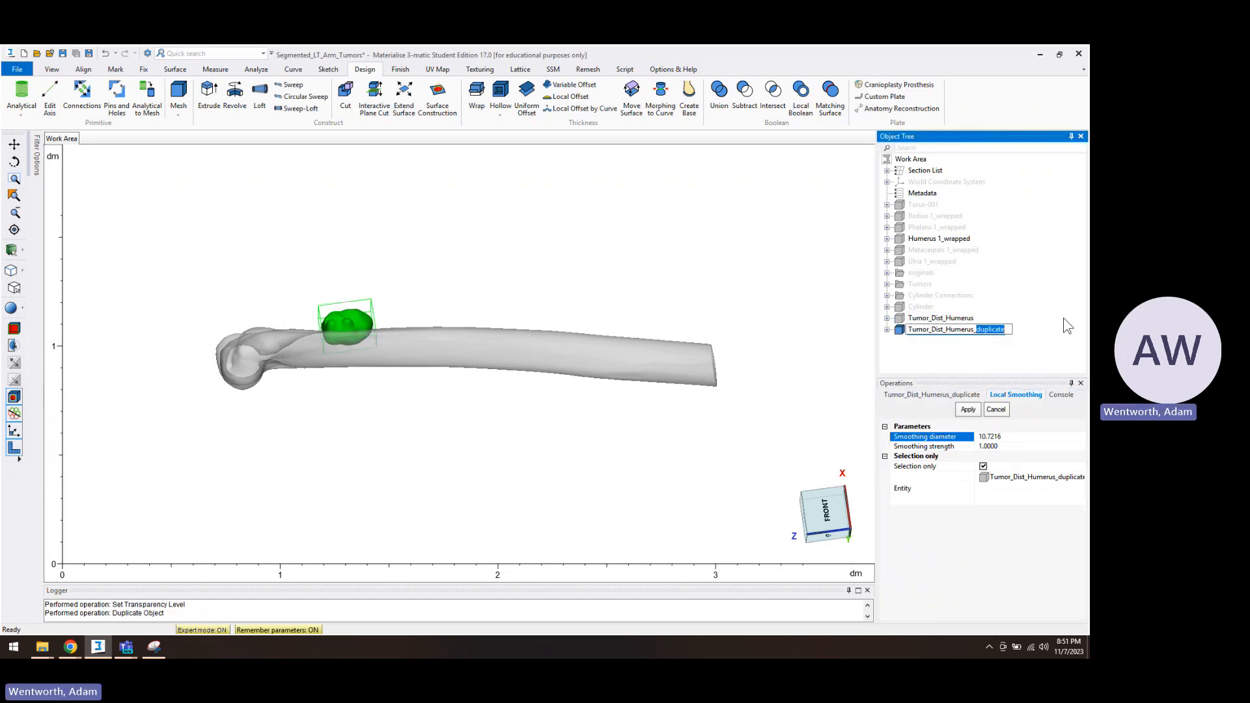
type("hollowed15")
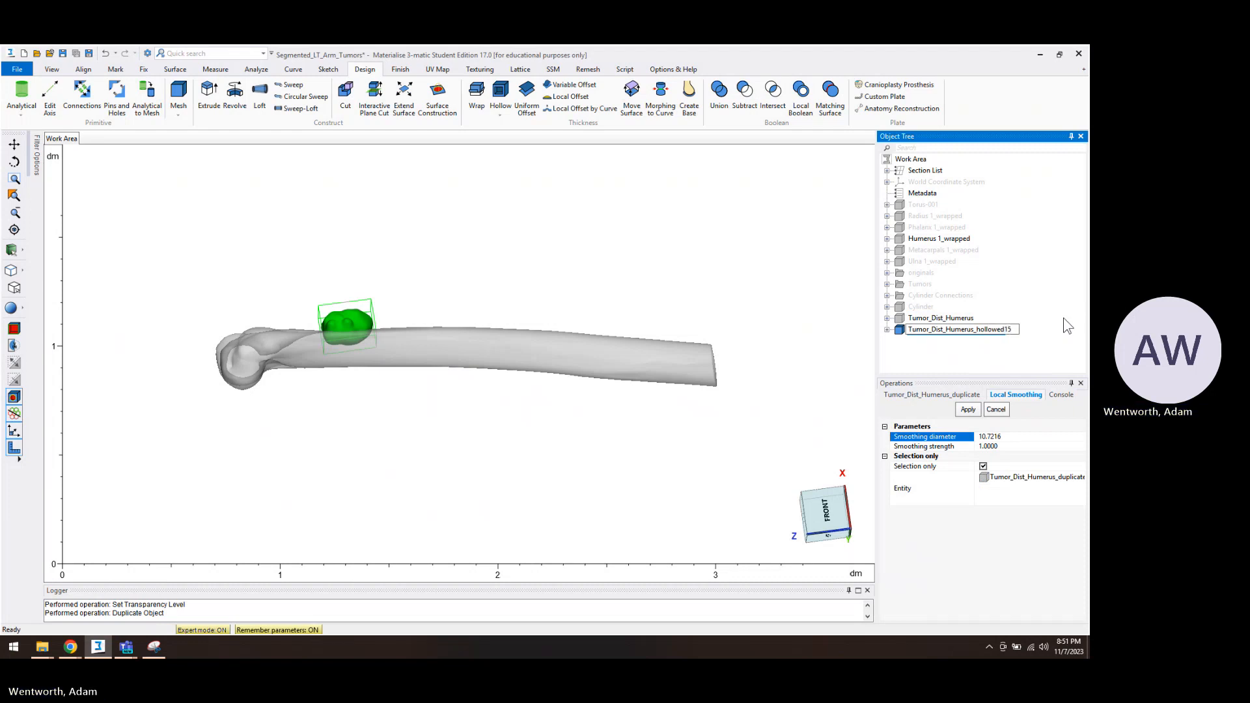
key("BackSpace")
key("Return")
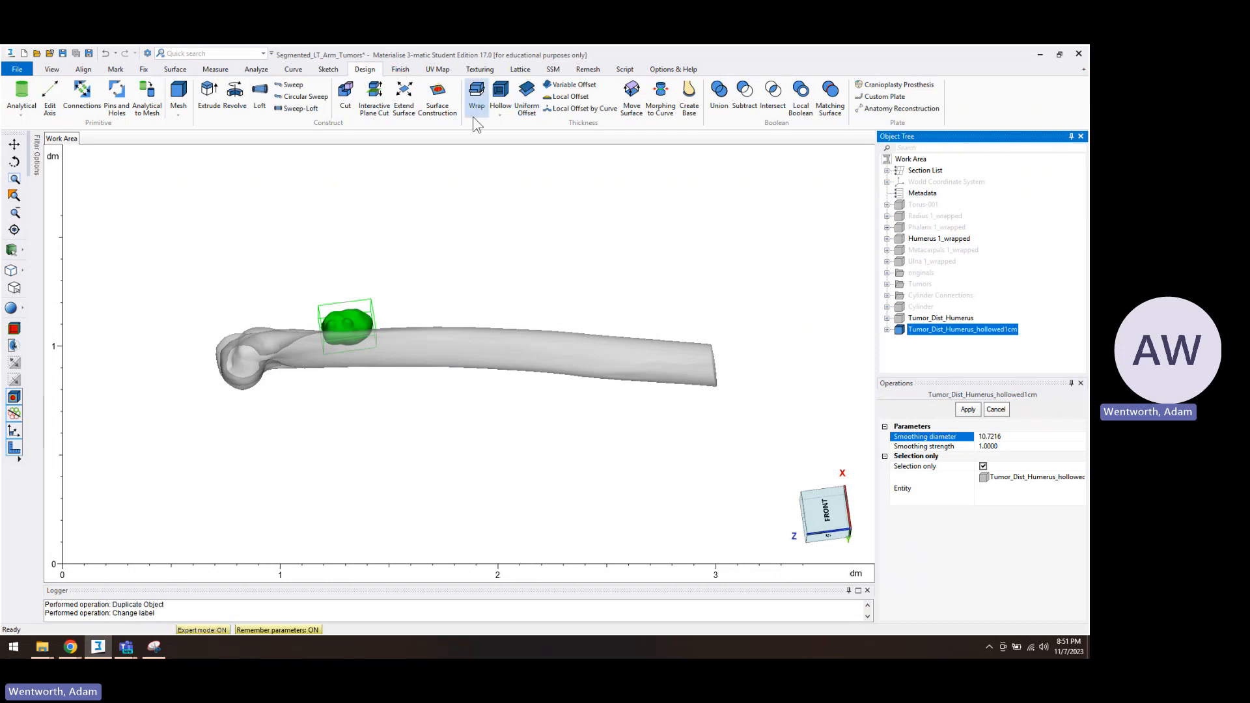
Hollow Tumor_Dist_Humerus_hollowed1cm with type Outside and a distance of 10 mm
left_click(500, 92)
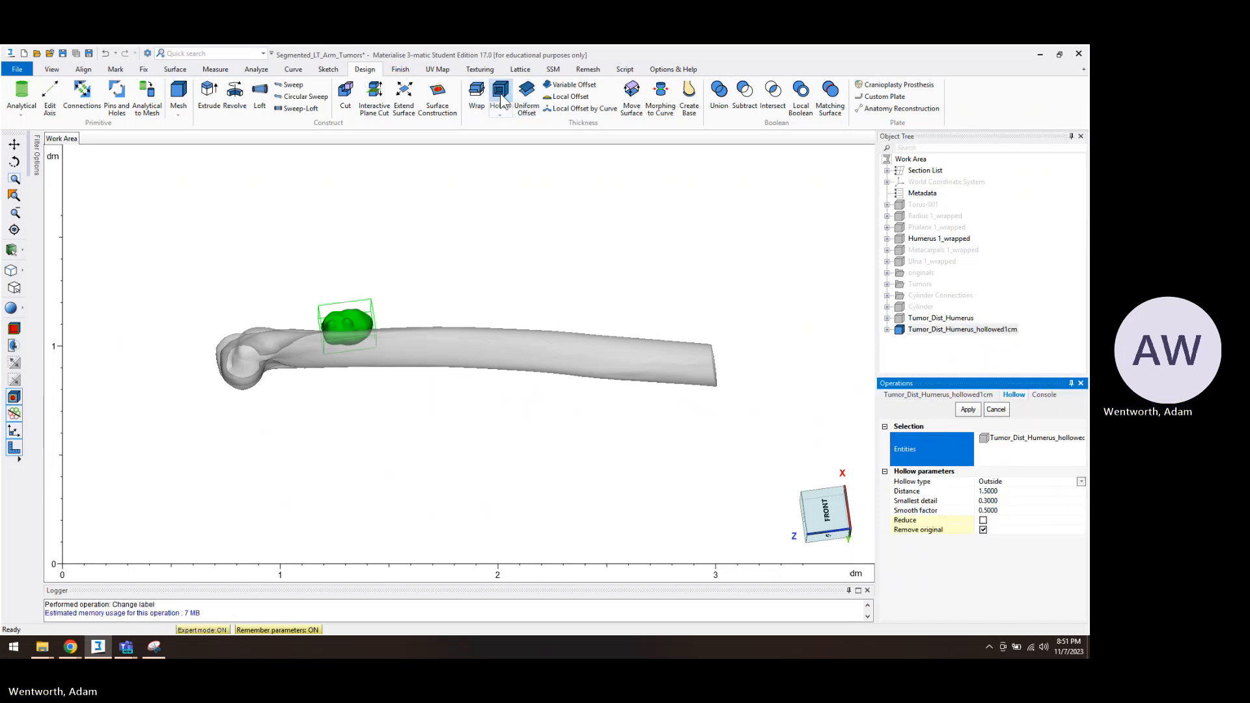
left_click(990, 492)
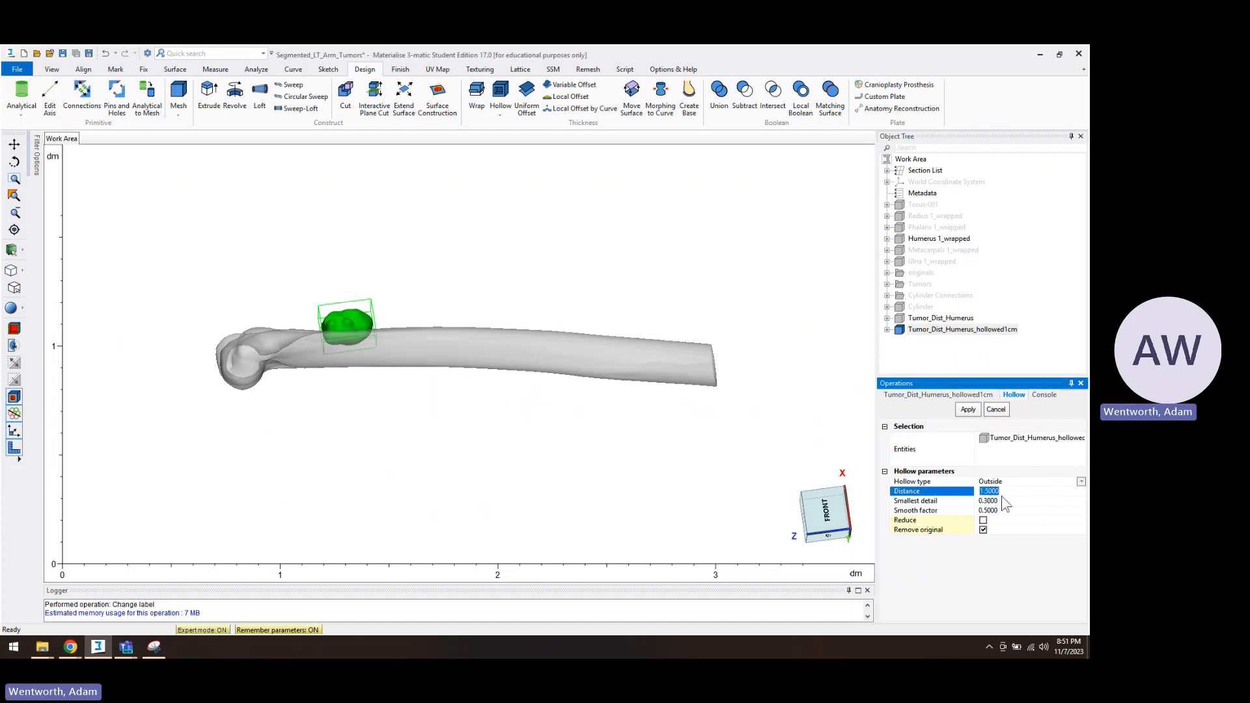
type("10")
left_click(968, 410)
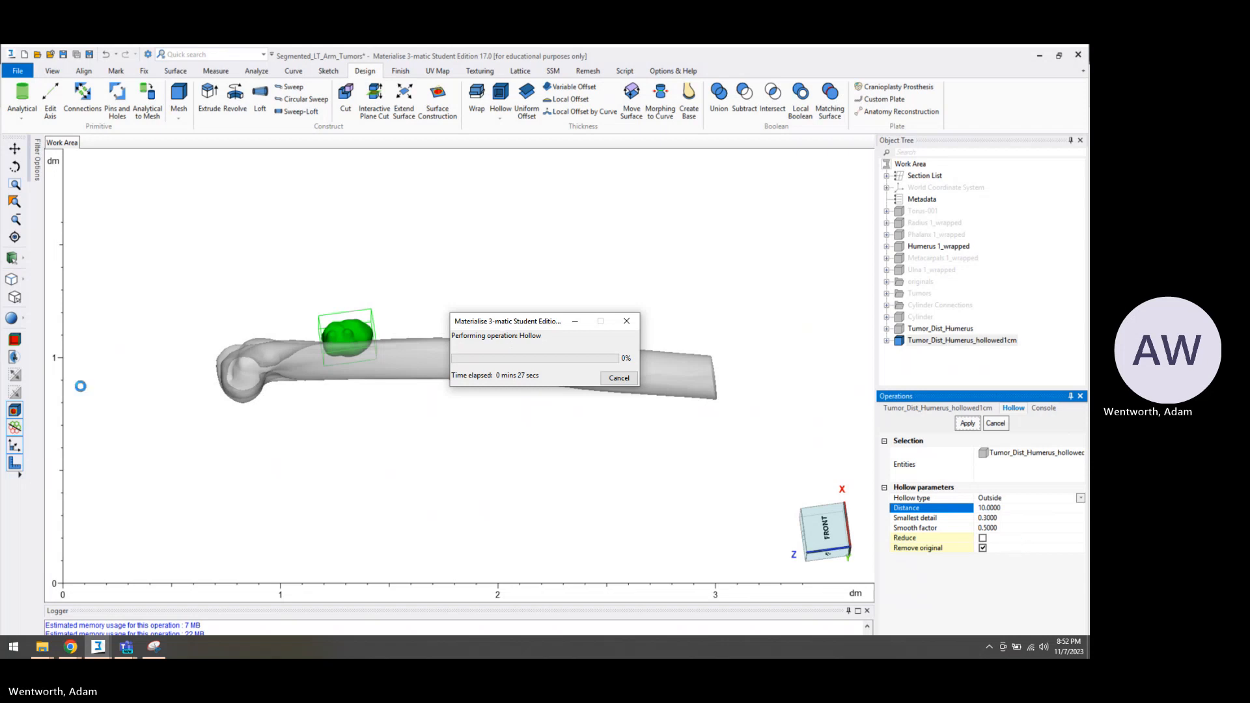
mouse_move(332, 363)
right_mouse_down()
mouse_move(362, 287)
mouse_move(365, 170)
mouse_move(350, 362)
right_mouse_up()
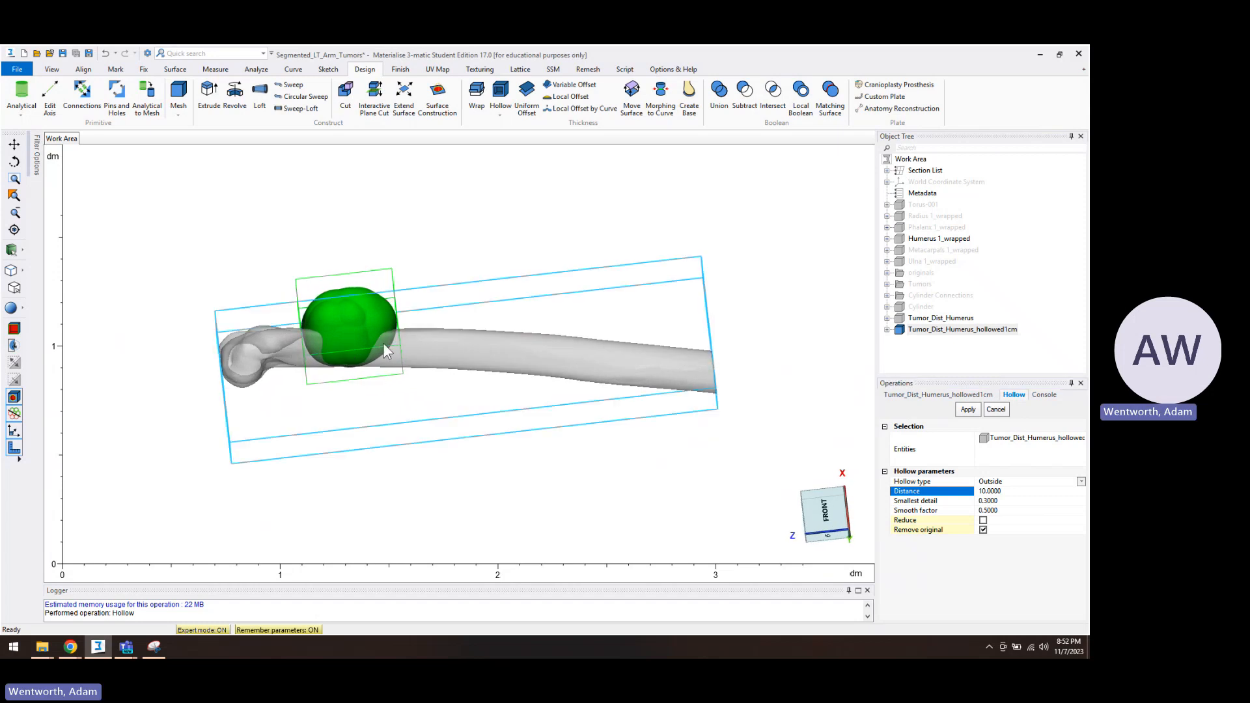
left_click(985, 342)
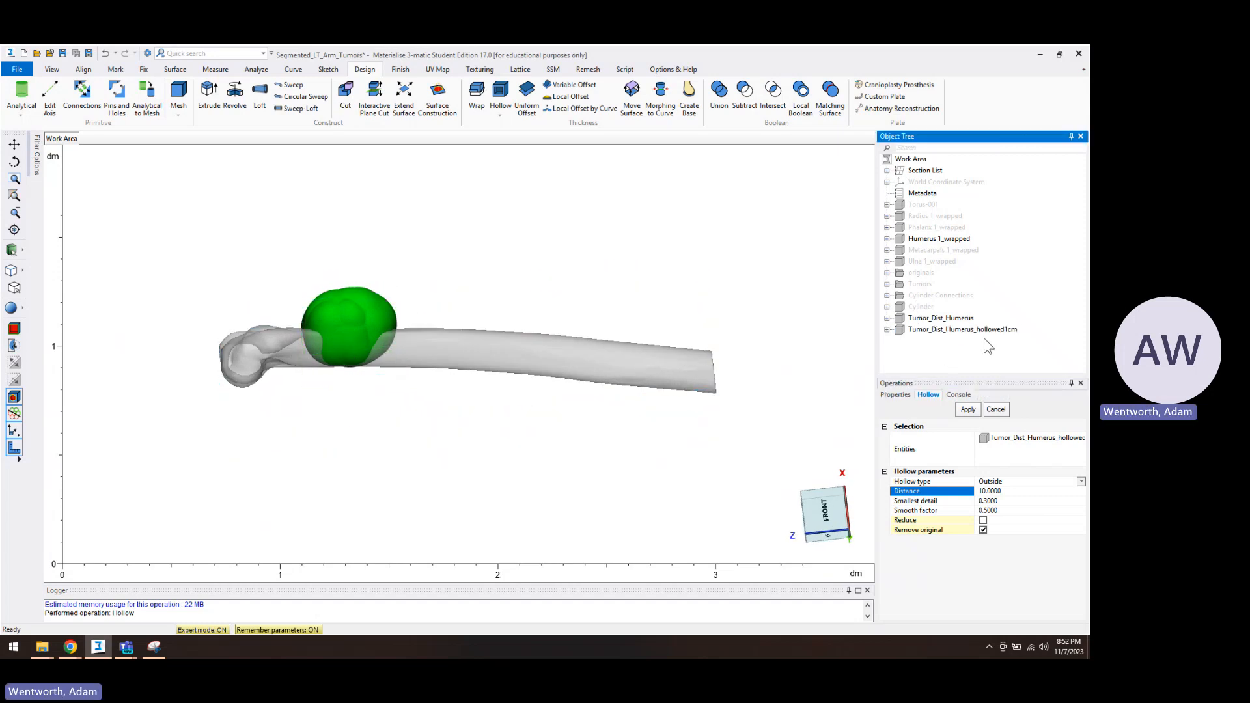
Delete Tumor_Dist_Humerus_hollowed1cm from the project
left_click(999, 330)
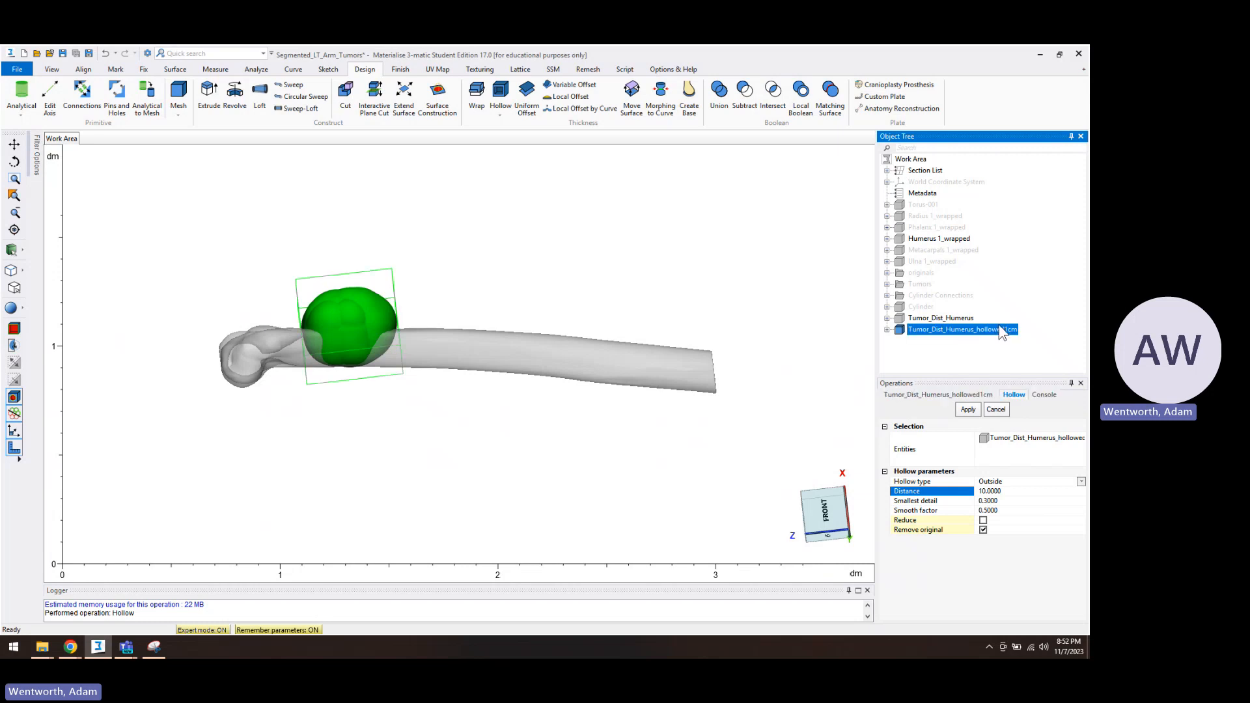
key("Delete")
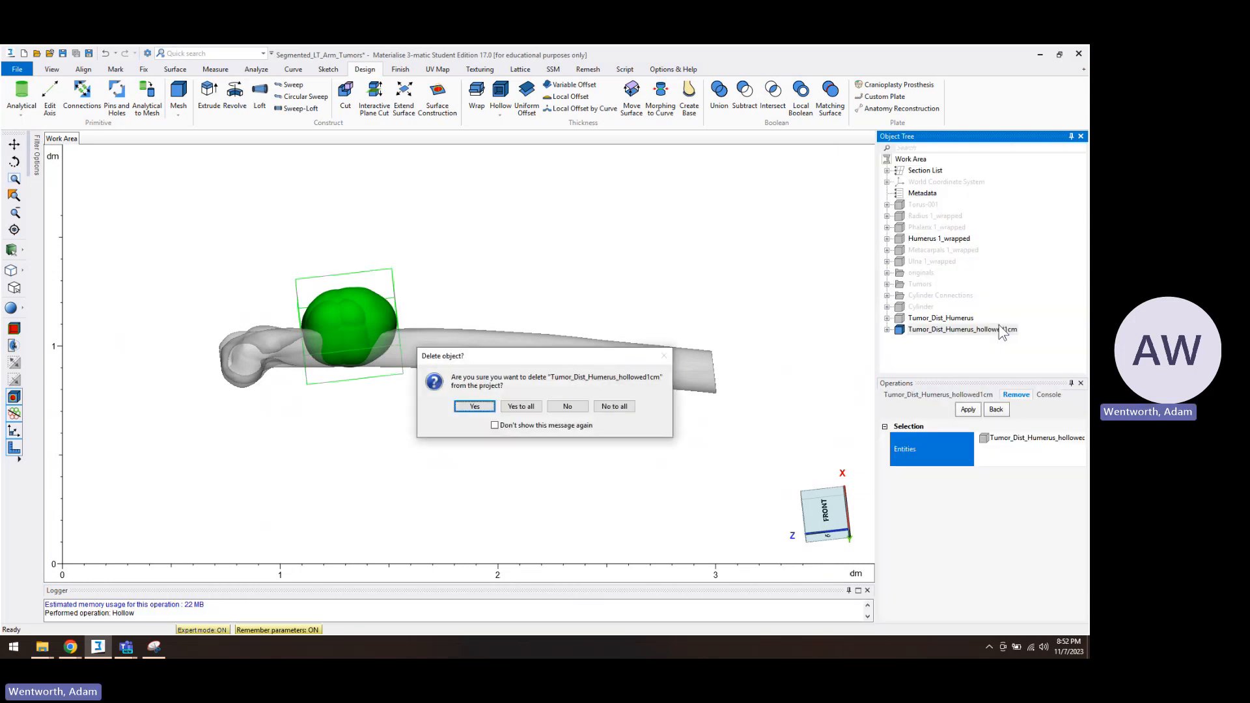
key("Return")
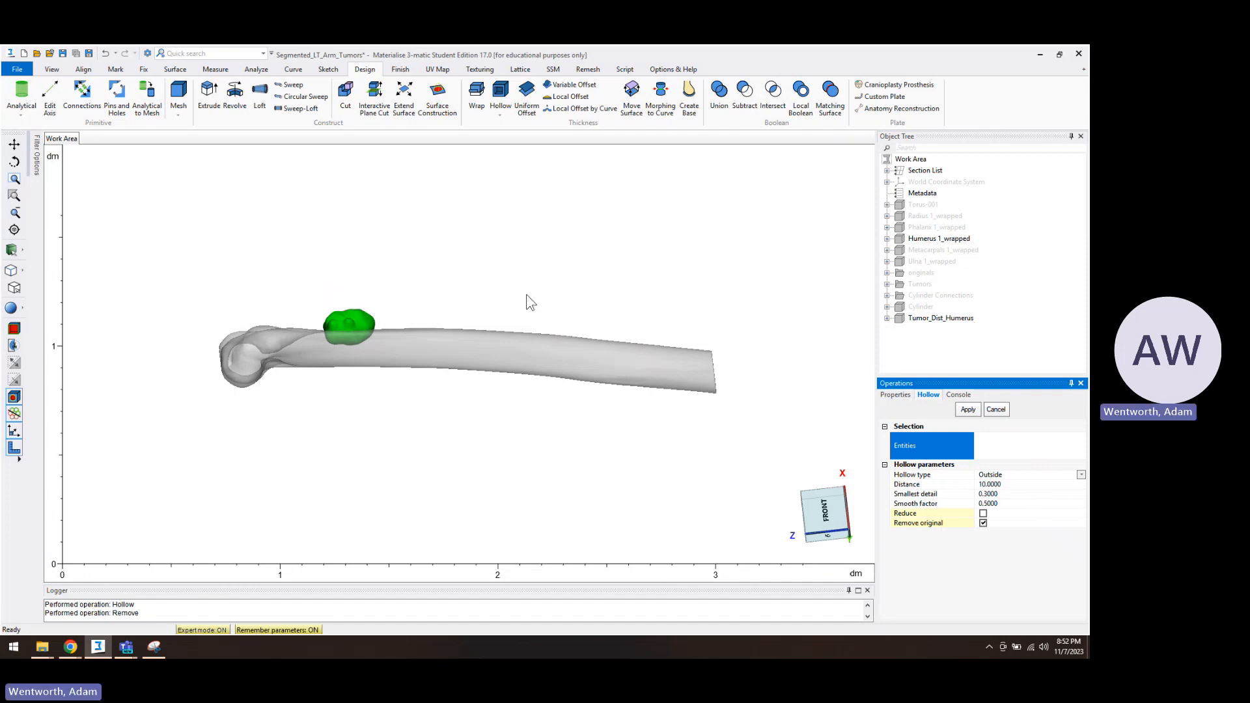
Set the Hollow distance to 5 mm and enable the Reduce option
left_click(988, 485)
type("5")
key("Return")
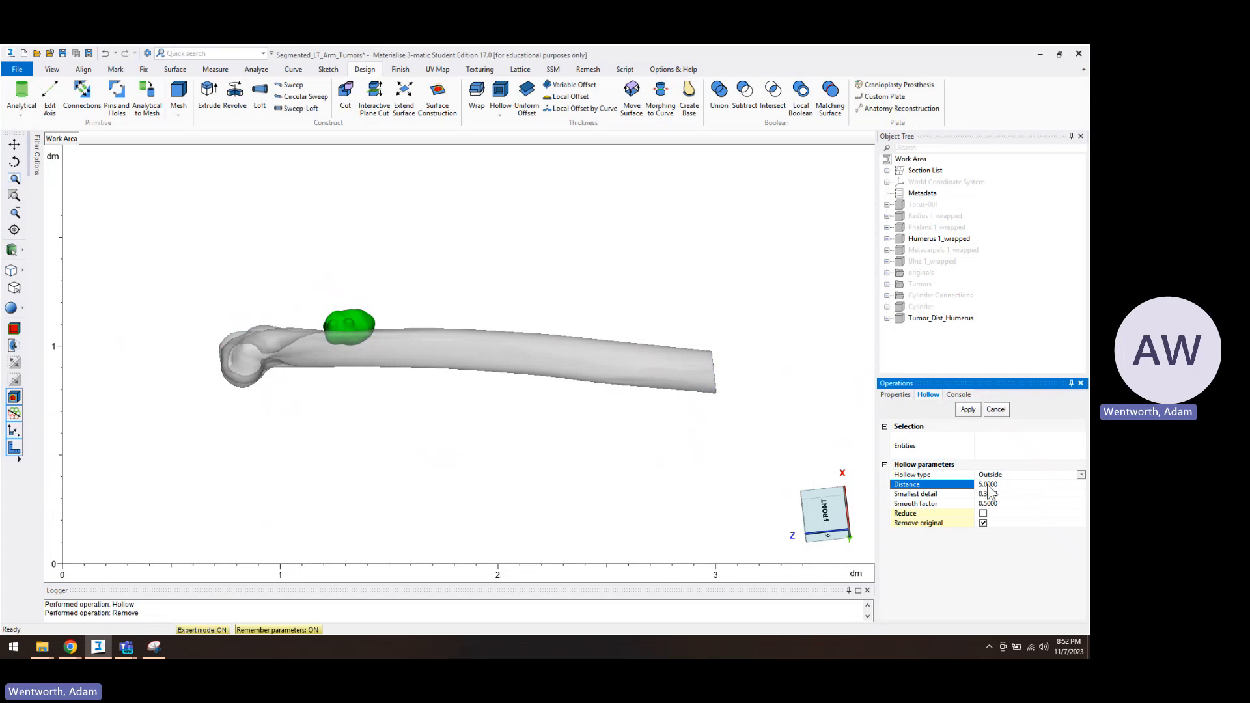
left_click(983, 514)
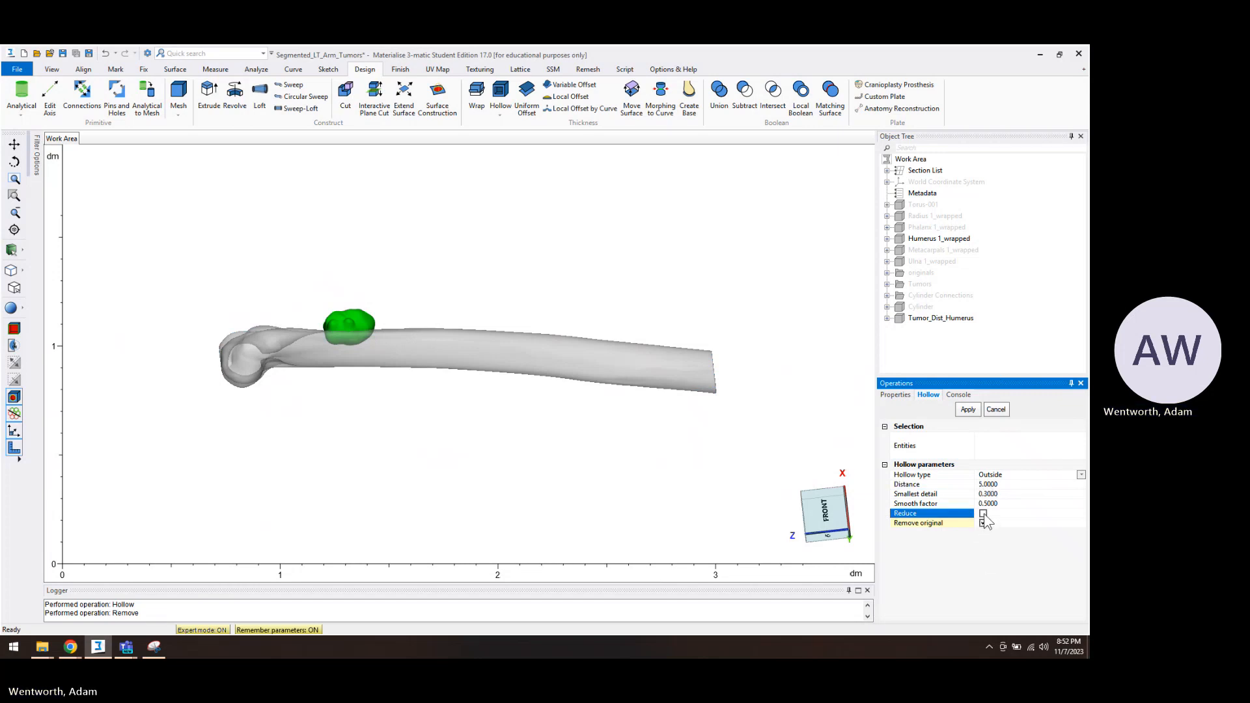
left_click(987, 494)
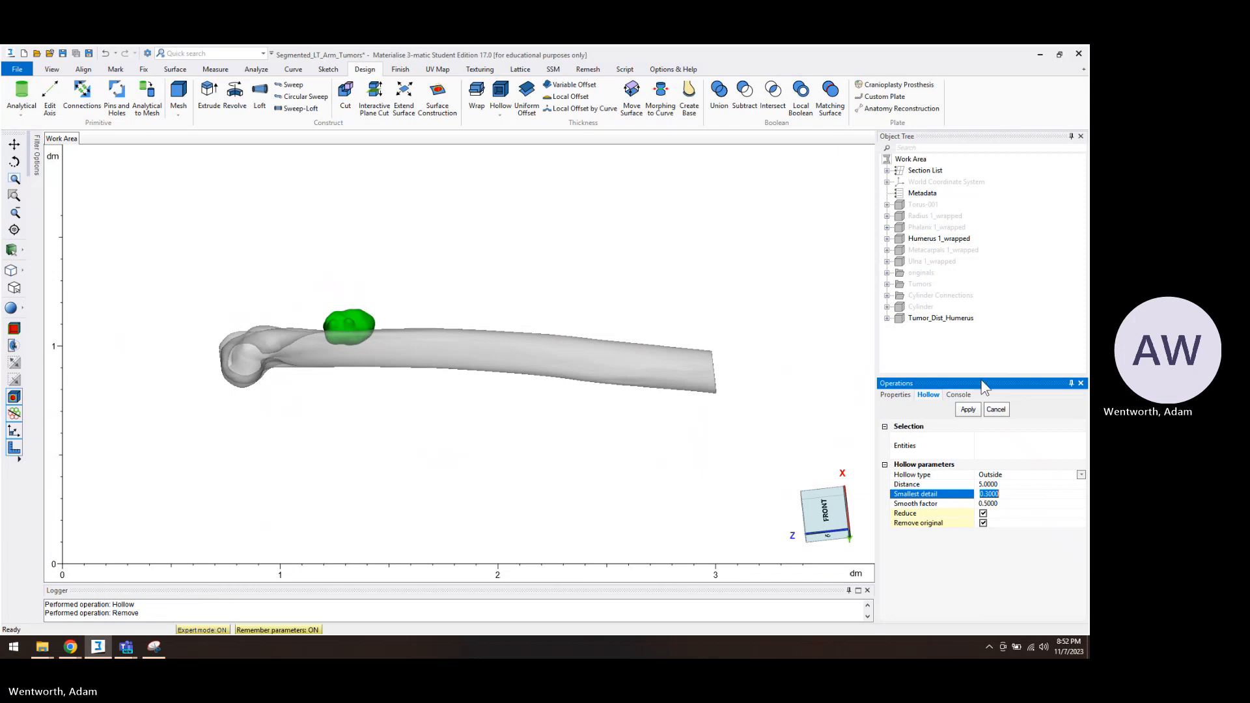
Duplicate Tumor_Dist_Humerus as Tumor_Dist_Humerus_5mmhollow and remove the original tumor from the entities to hollow
left_click(1000, 447)
left_click(946, 319)
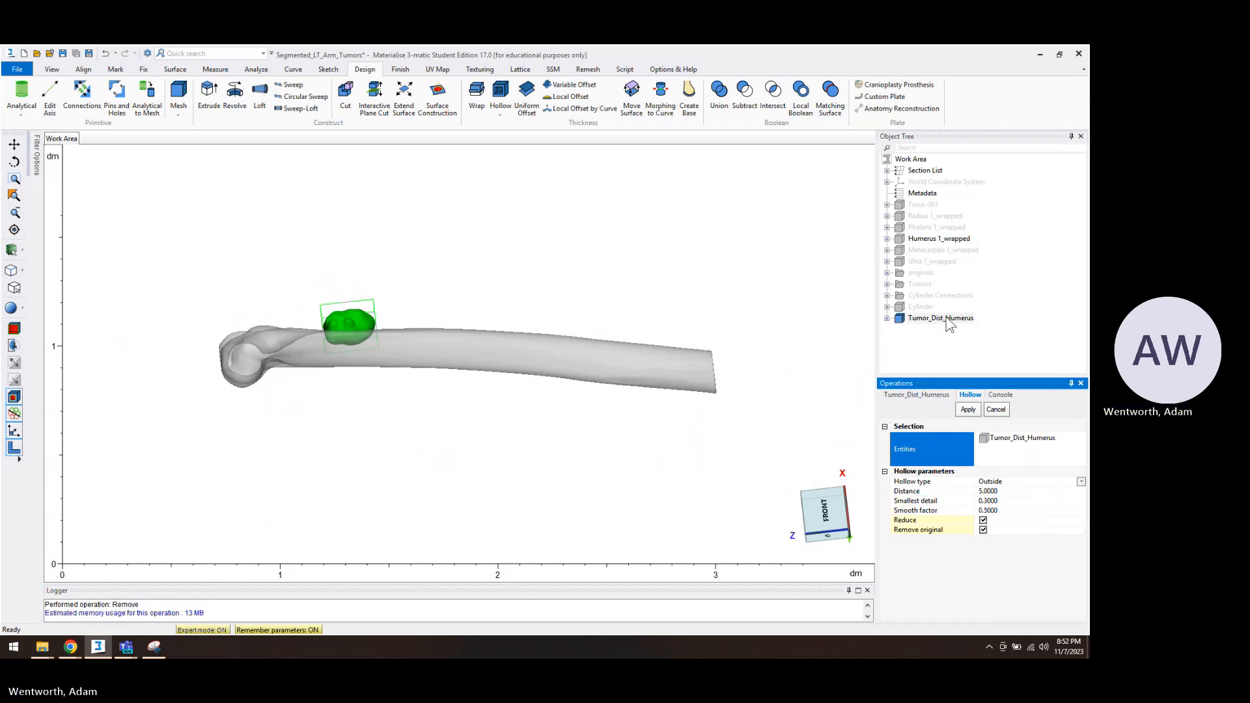
right_click(947, 319)
left_click(982, 347)
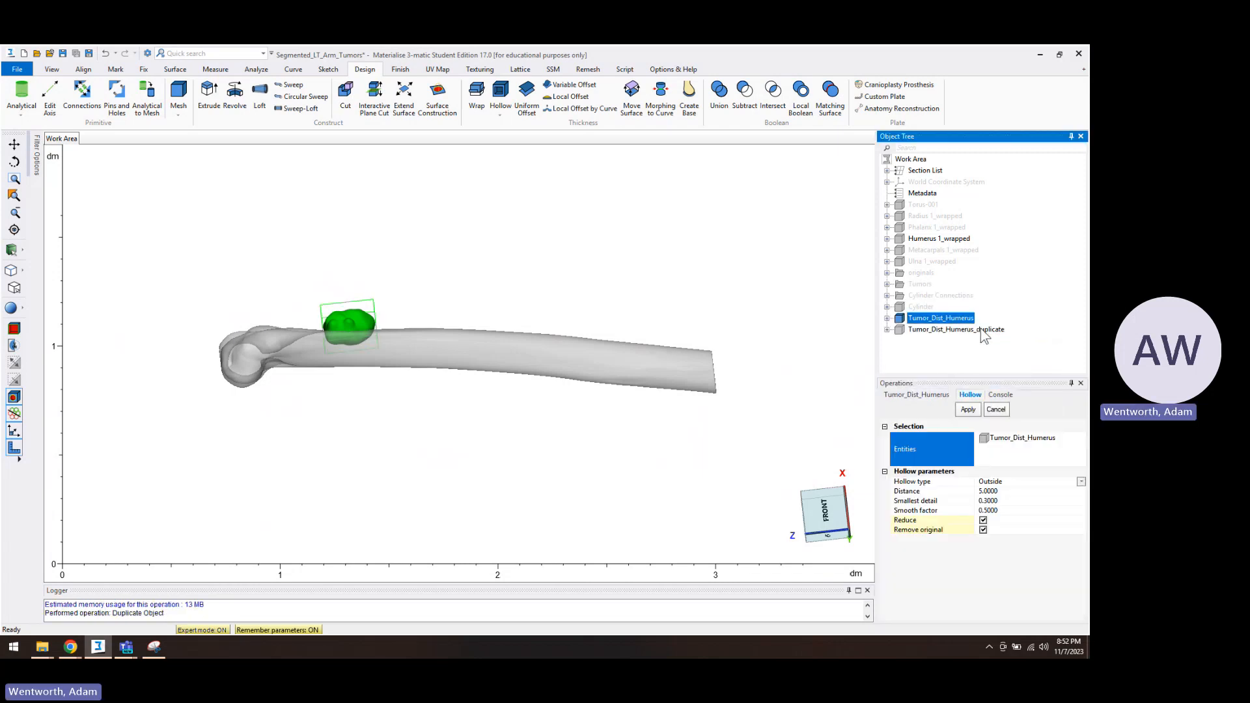
double_click(980, 329)
left_click_drag(976, 330, 1038, 319)
type("5")
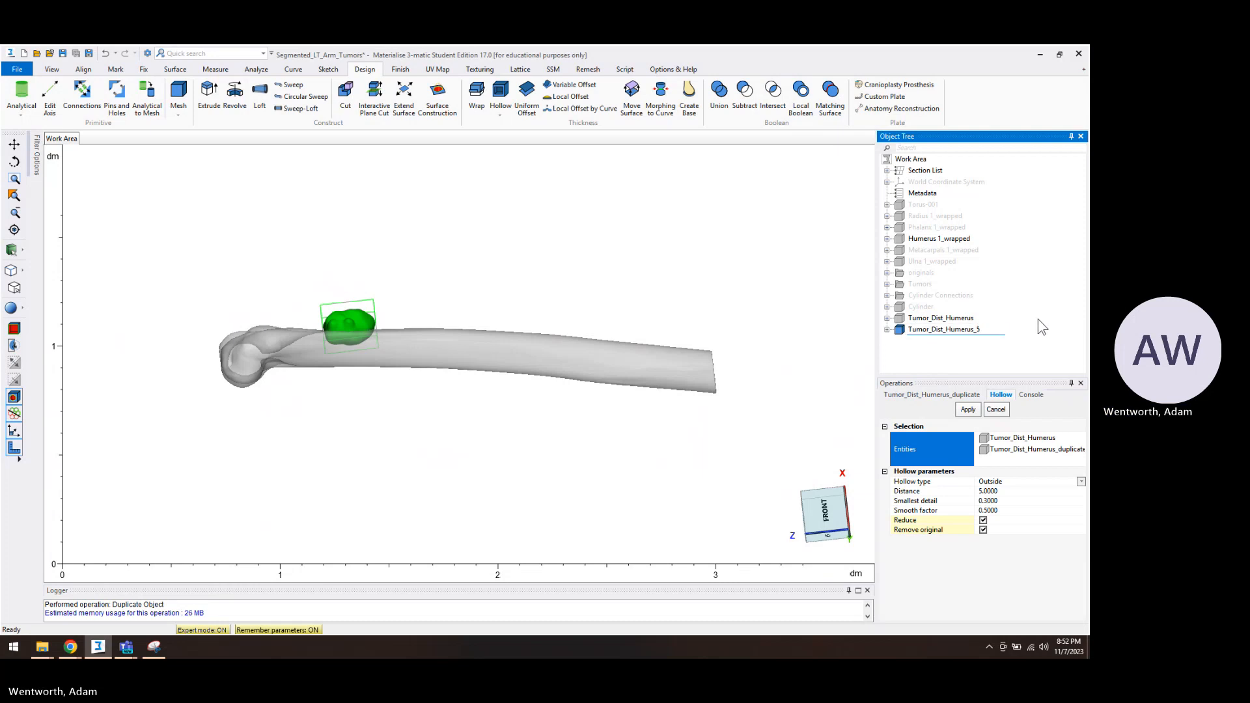
type("mmhollow")
key("Return")
right_click(1043, 437)
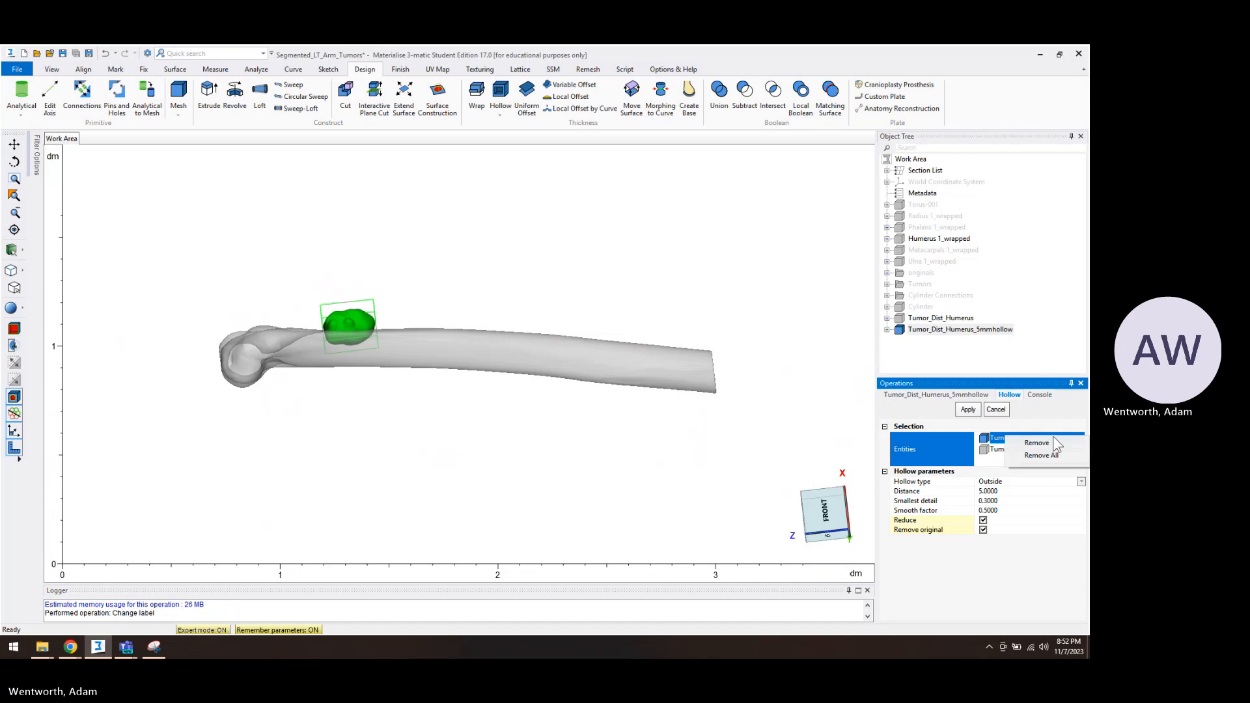
left_click(1035, 448)
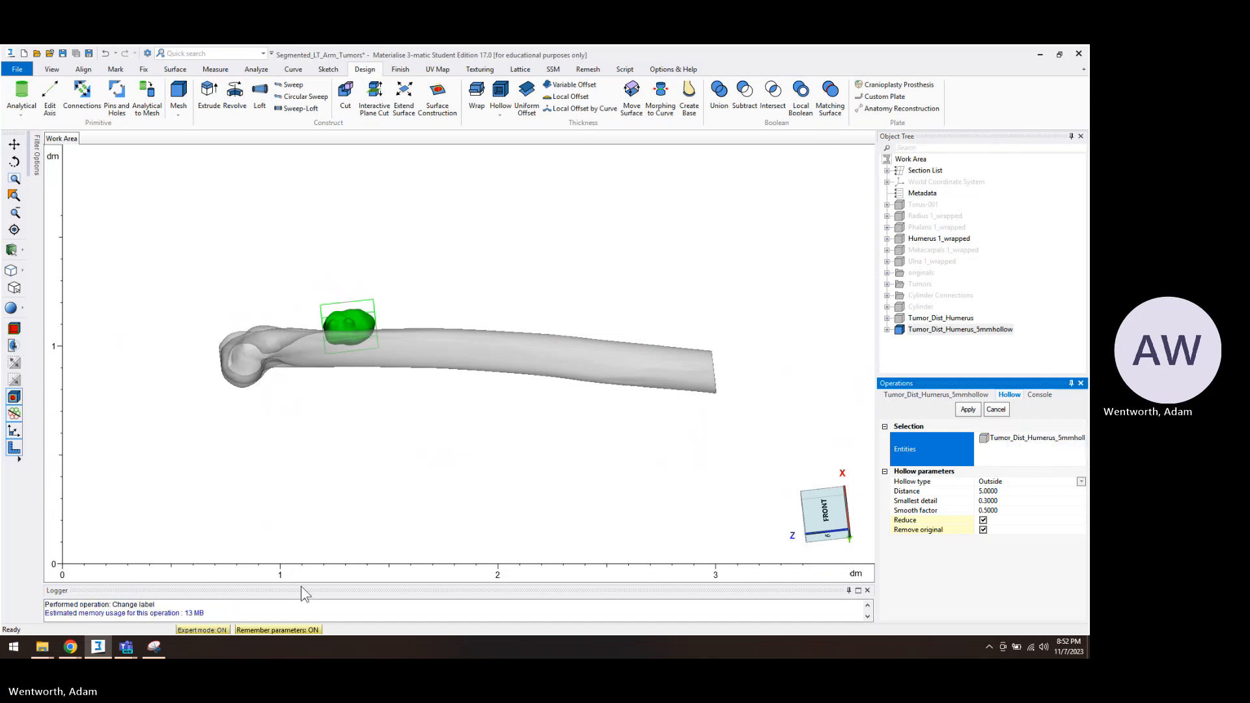
Hollow Tumor_Dist_Humerus_5mmhollow with type Outside and a distance of 5 mm, removing the original
left_click_drag(301, 585, 310, 529)
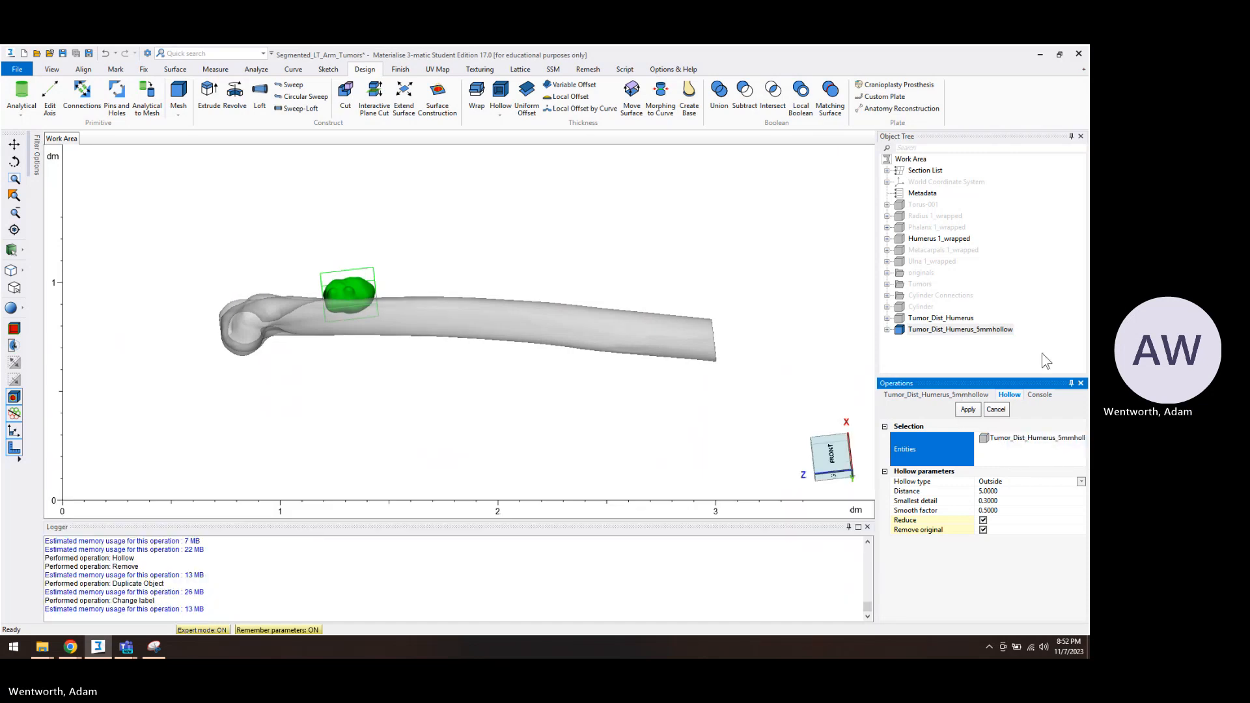
left_click(973, 410)
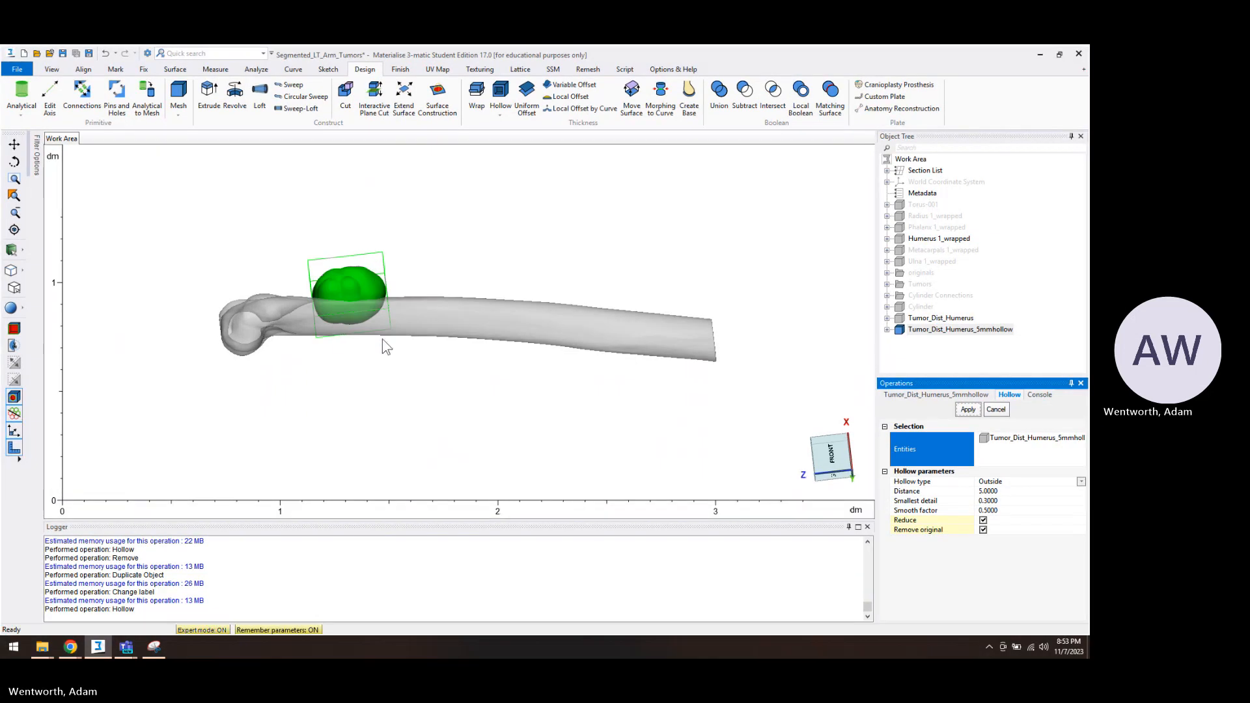
Examine from several sides how far the 5 mm margin around the tumor extends into the distal humerus
right_click_drag(382, 343, 684, 313)
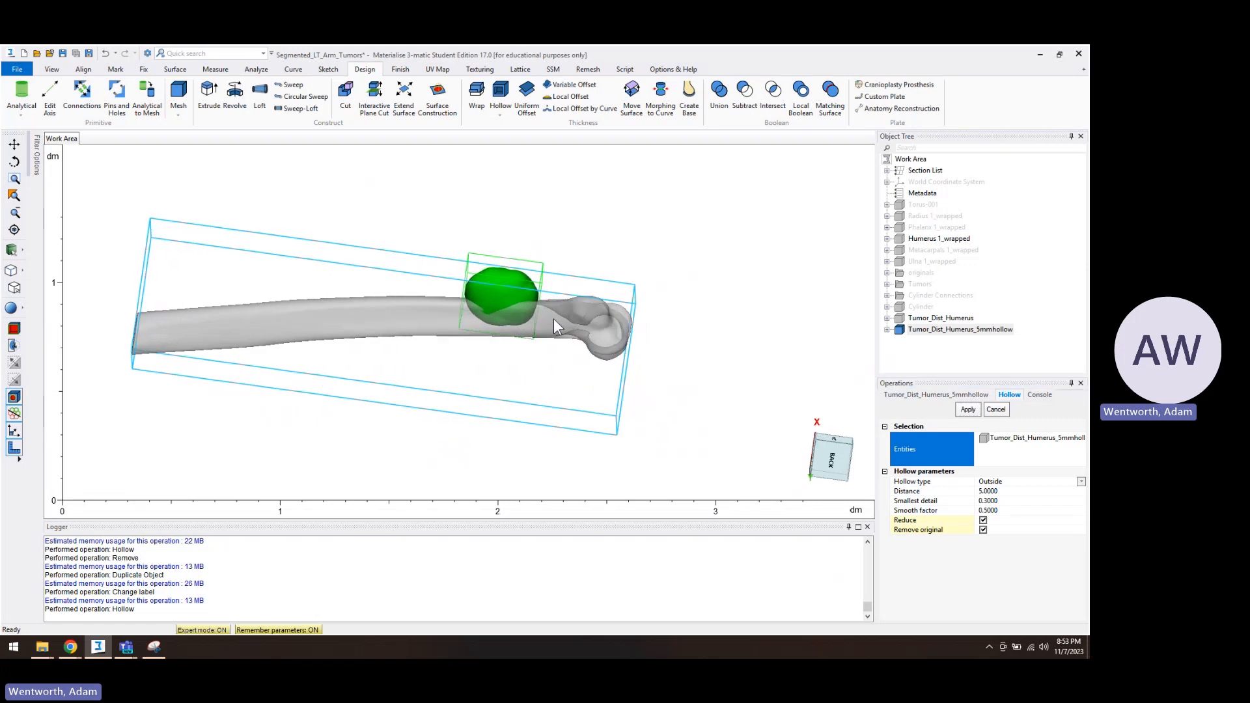
middle_click_drag(553, 318, 469, 327)
scroll(447, 323, "up", 2)
right_click_drag(446, 323, 447, 332)
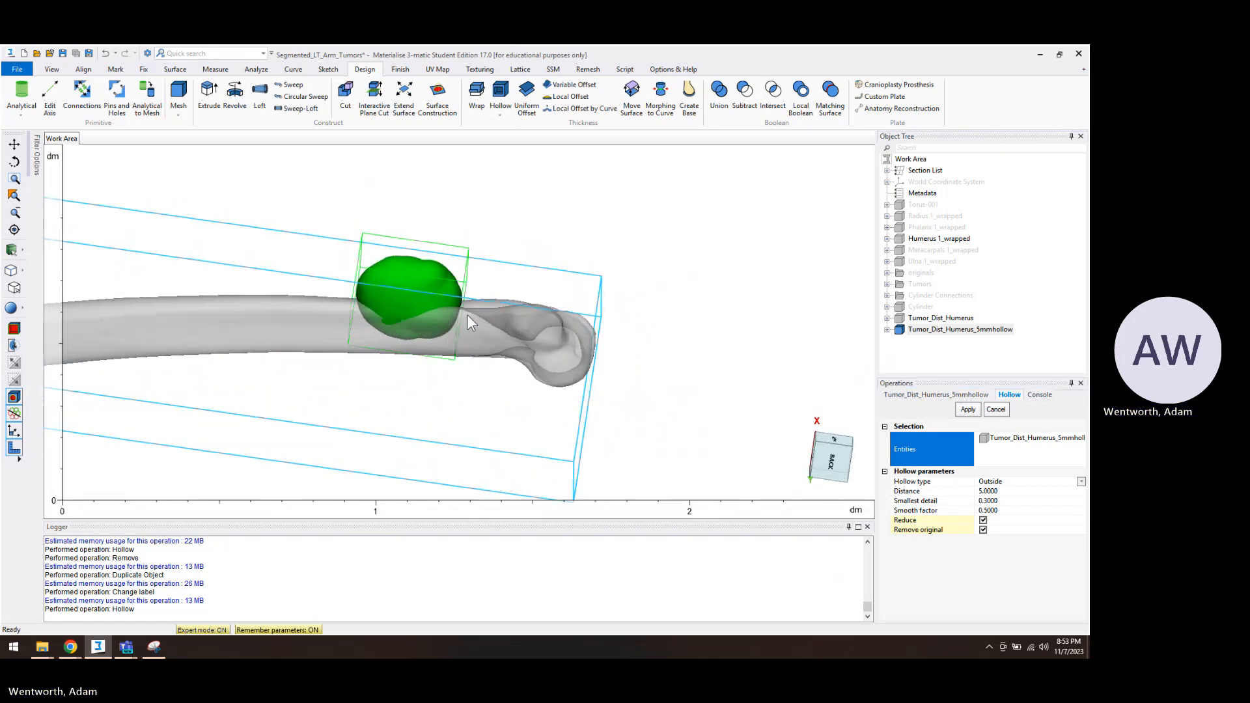
left_click(1035, 282)
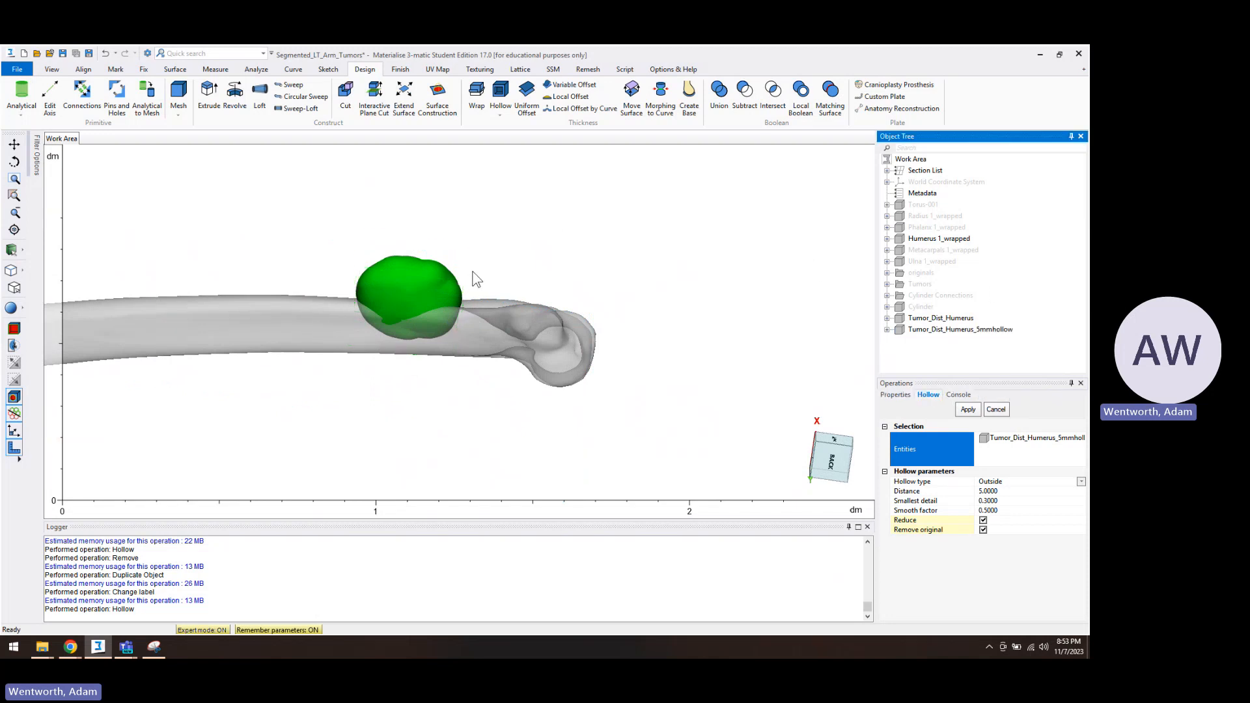
left_click(420, 304)
scroll(418, 302, "up", 2)
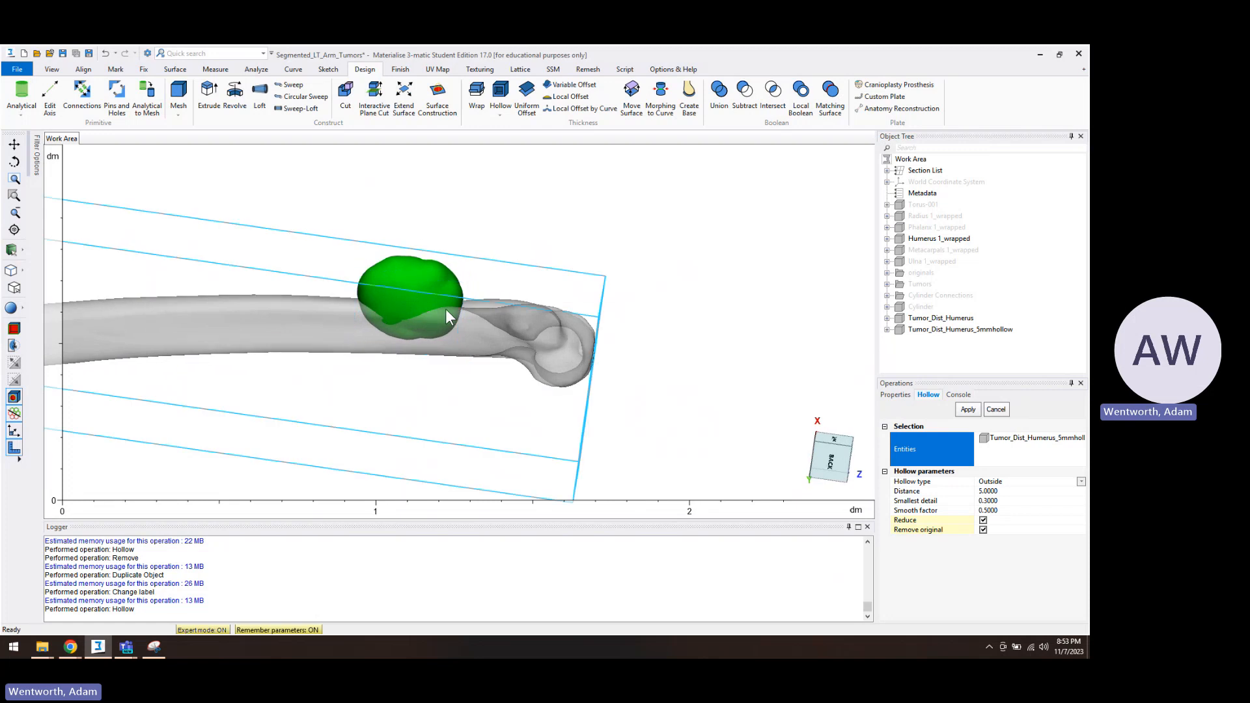
right_click_drag(469, 251, 375, 353)
scroll(466, 298, "down", 3)
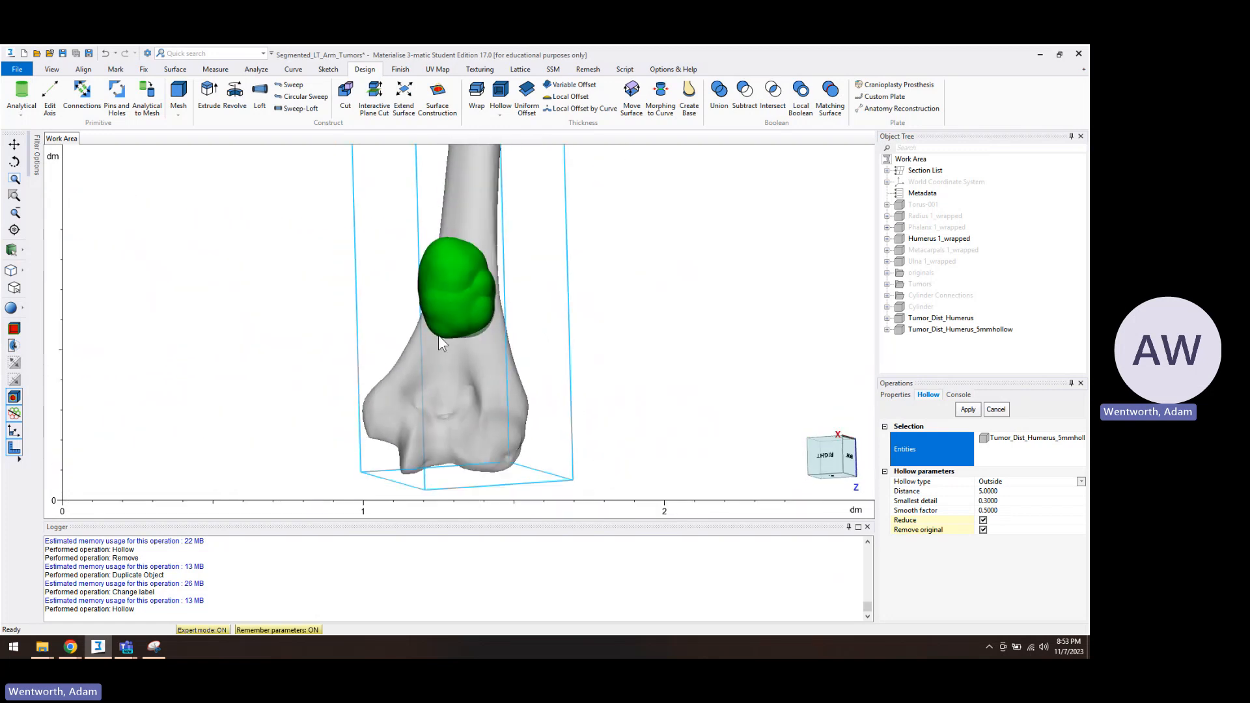
right_click_drag(452, 327, 592, 321)
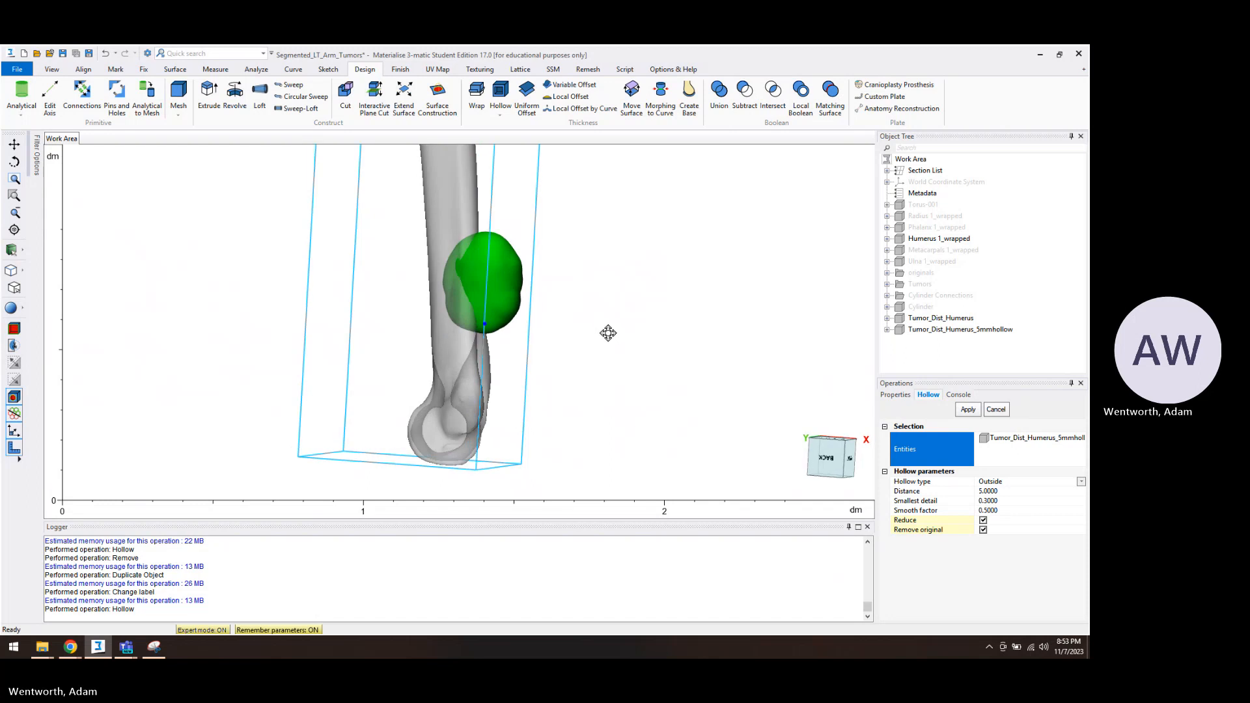
right_click_drag(849, 249, 849, 378)
scroll(849, 378, "up", 2)
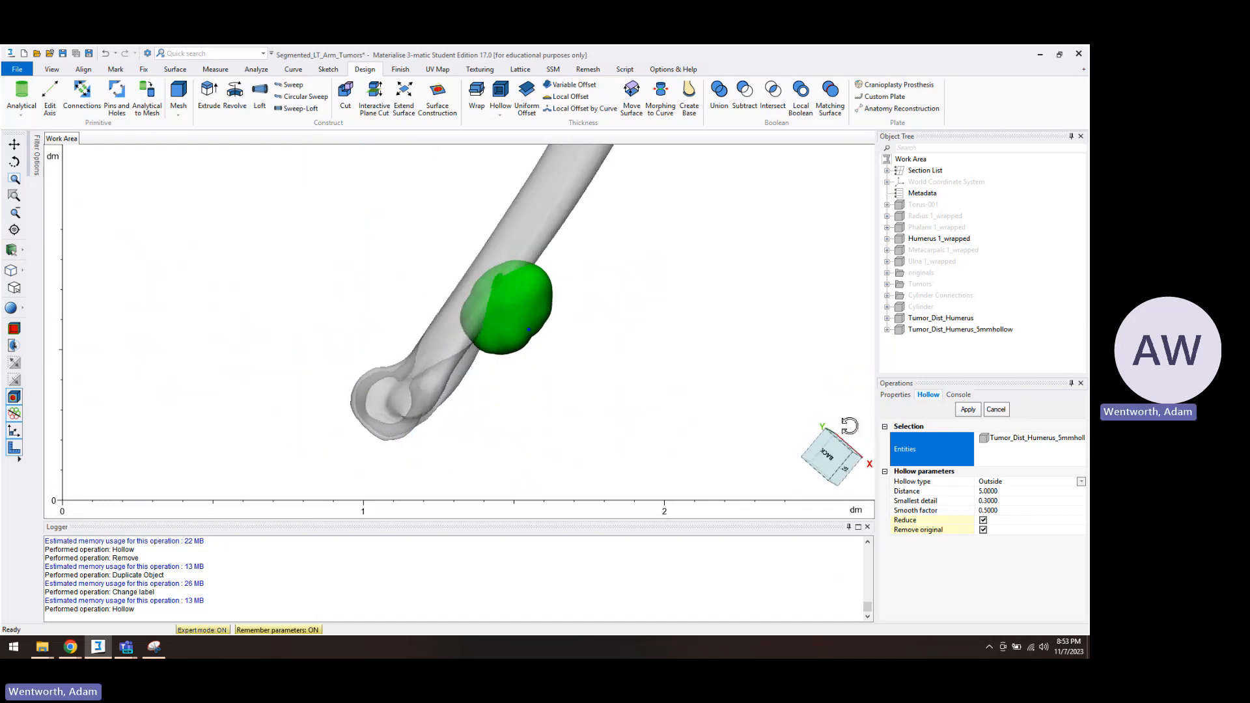
right_click_drag(490, 322, 215, 208)
middle_click_drag(638, 311, 547, 282)
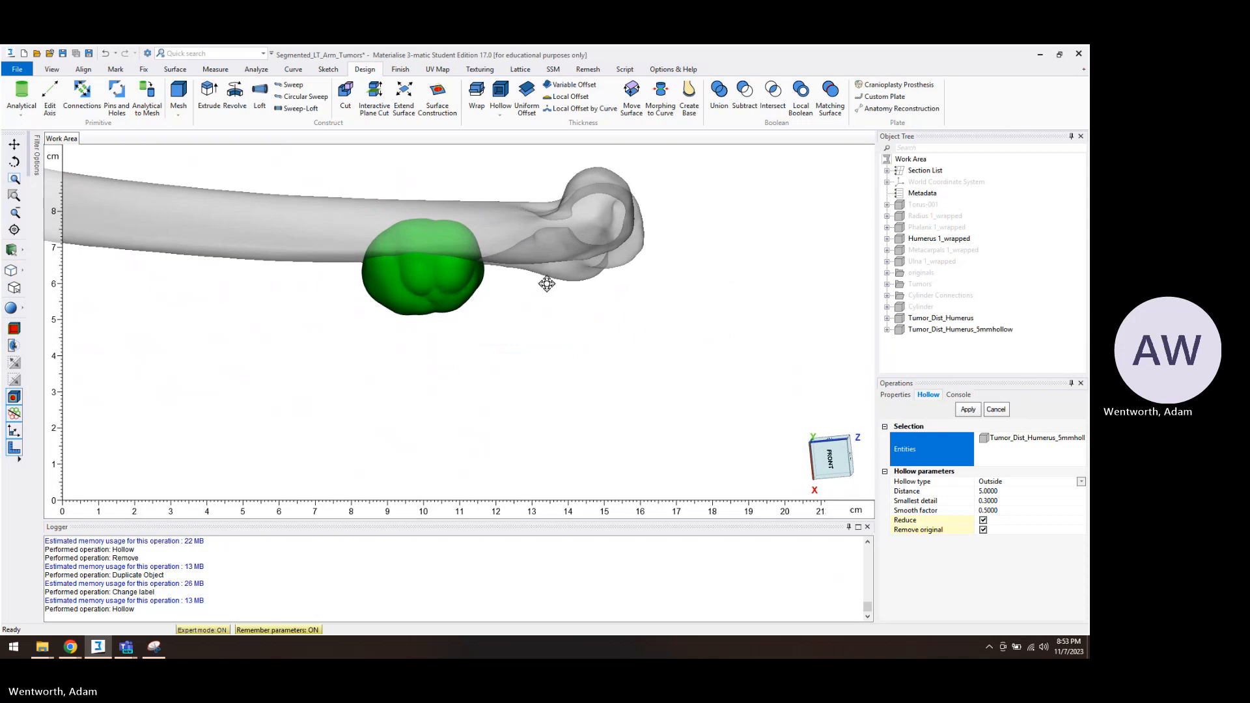
right_click_drag(546, 282, 555, 290)
middle_click_drag(424, 269, 505, 293)
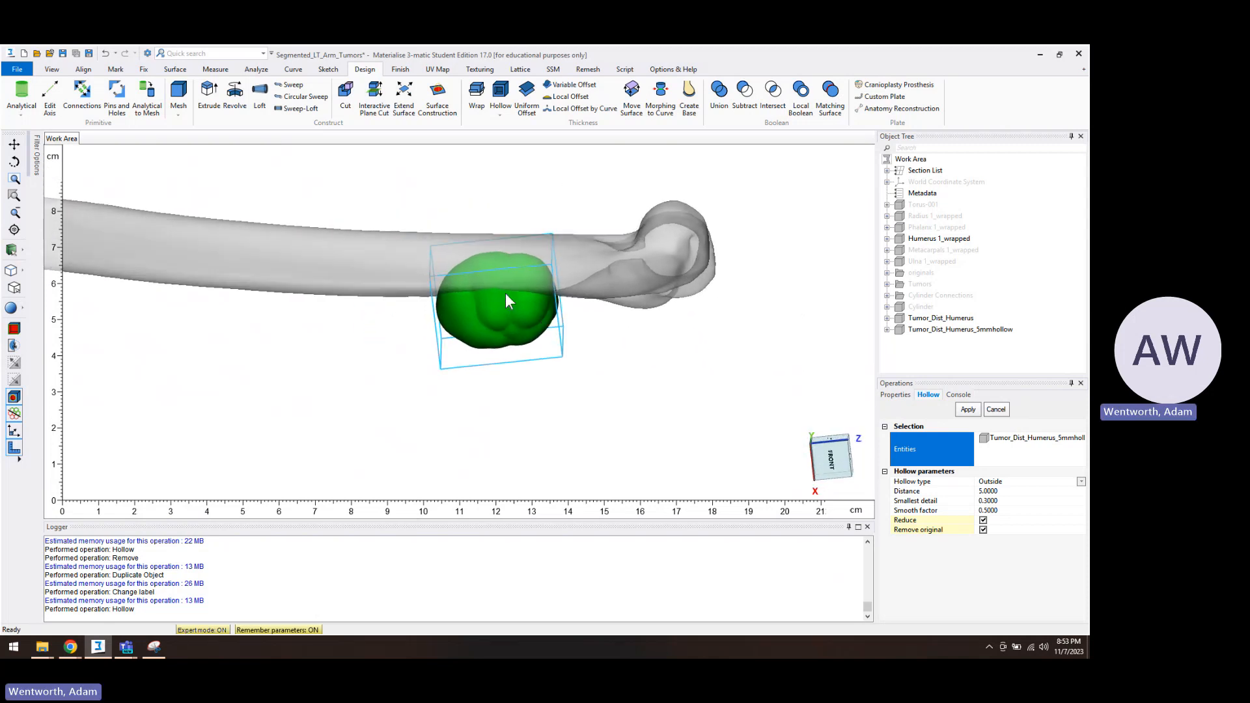
mouse_move(505, 293)
right_mouse_down()
mouse_move(505, 315)
mouse_move(502, 260)
mouse_move(511, 290)
right_mouse_up()
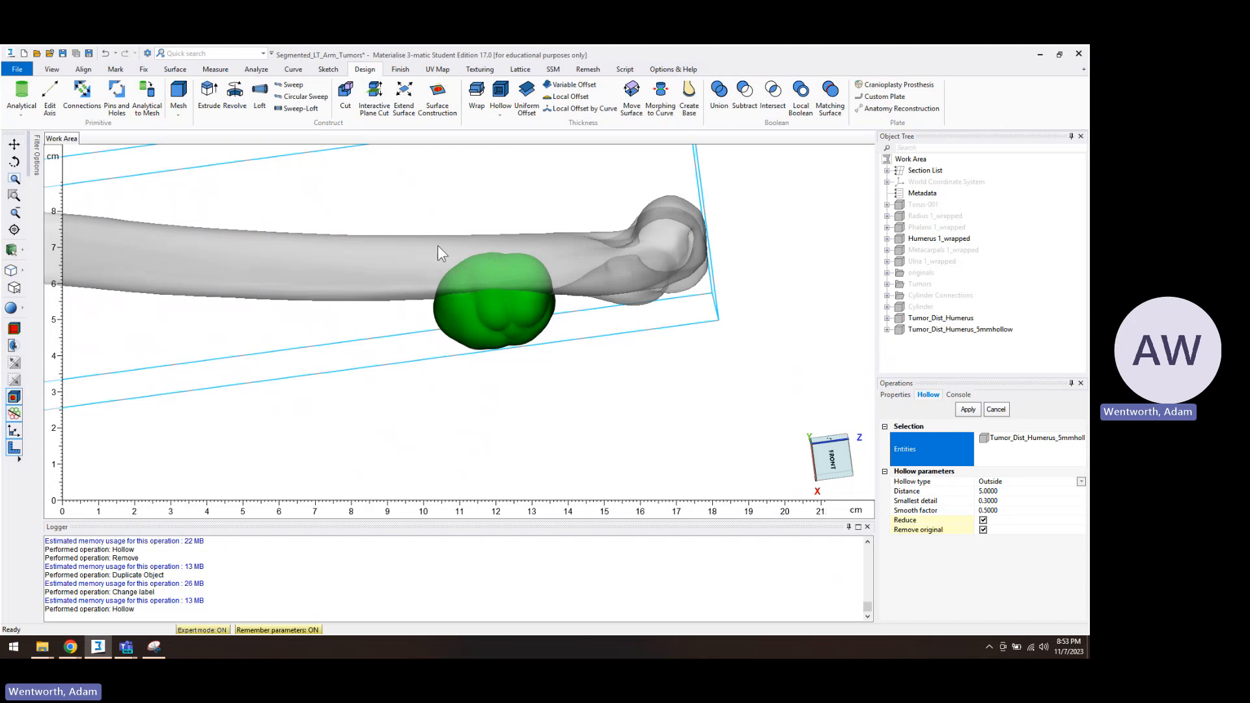
Create a datum plane through 2 points, perpendicular to the screen, from the margin's distal edge at the bone surface to inside the humerus beside the tumor
left_click(20, 112)
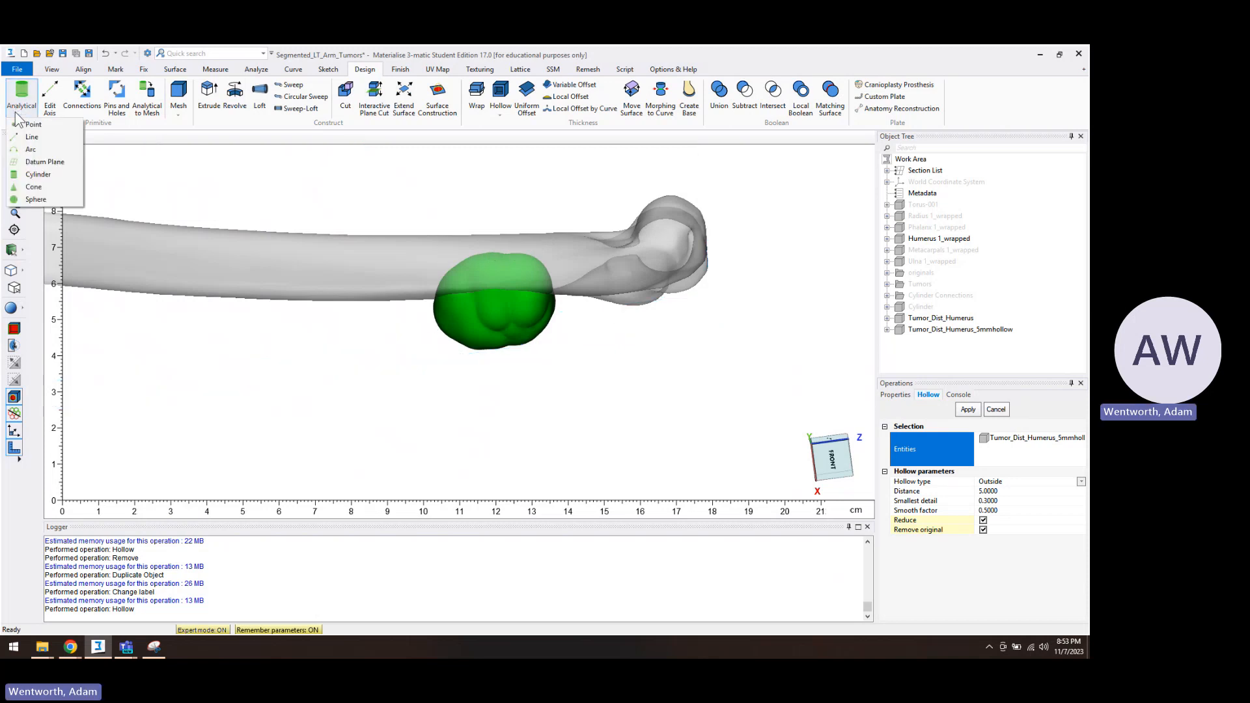
left_click(41, 162)
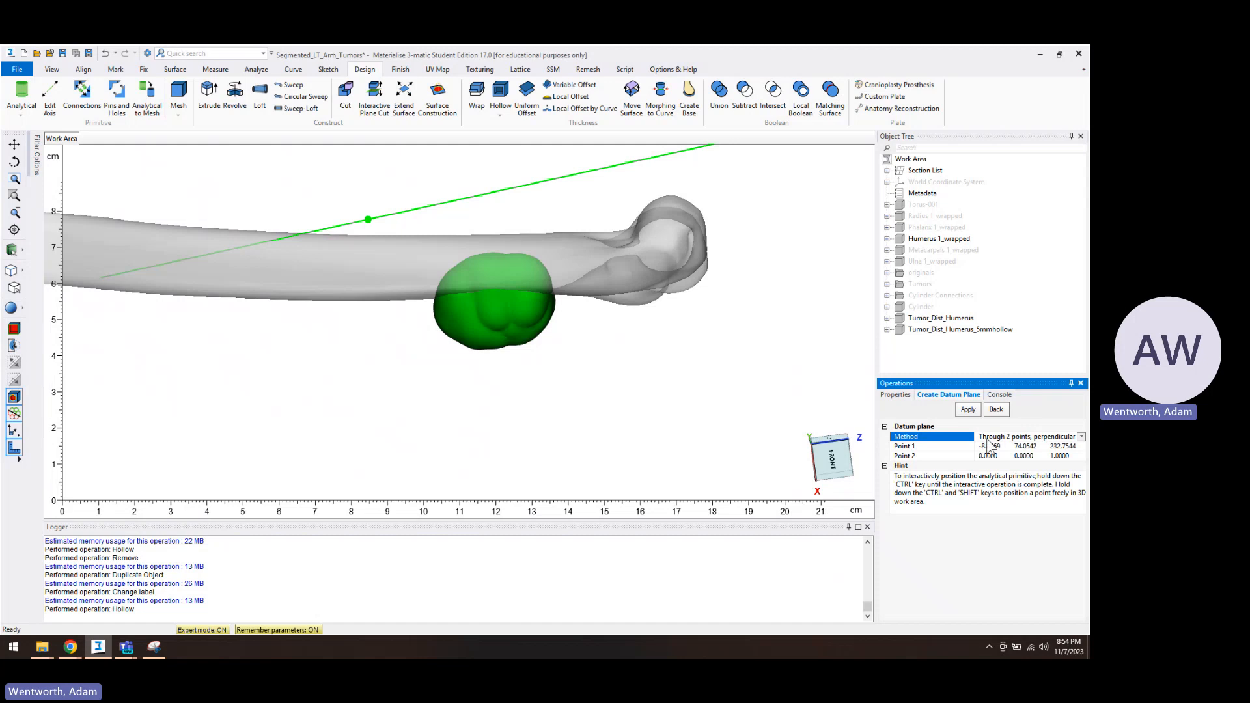
left_click(991, 439)
left_click(1020, 519)
left_click(918, 447)
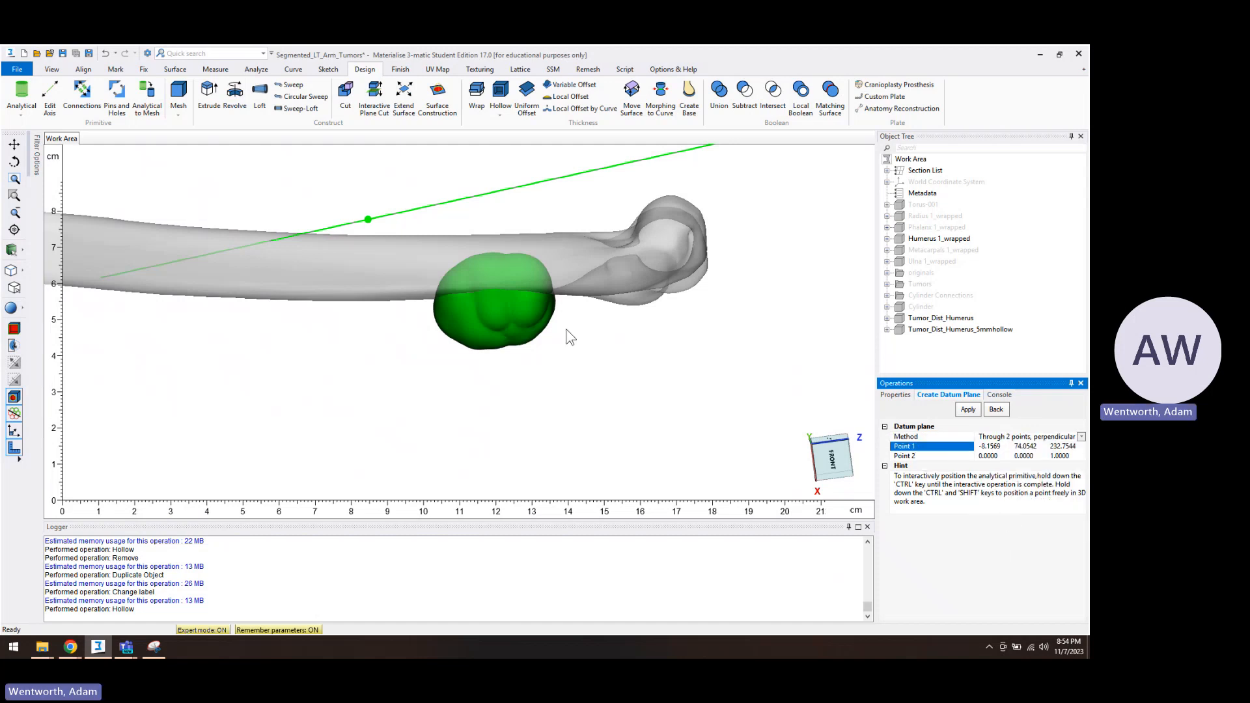
left_click(556, 297)
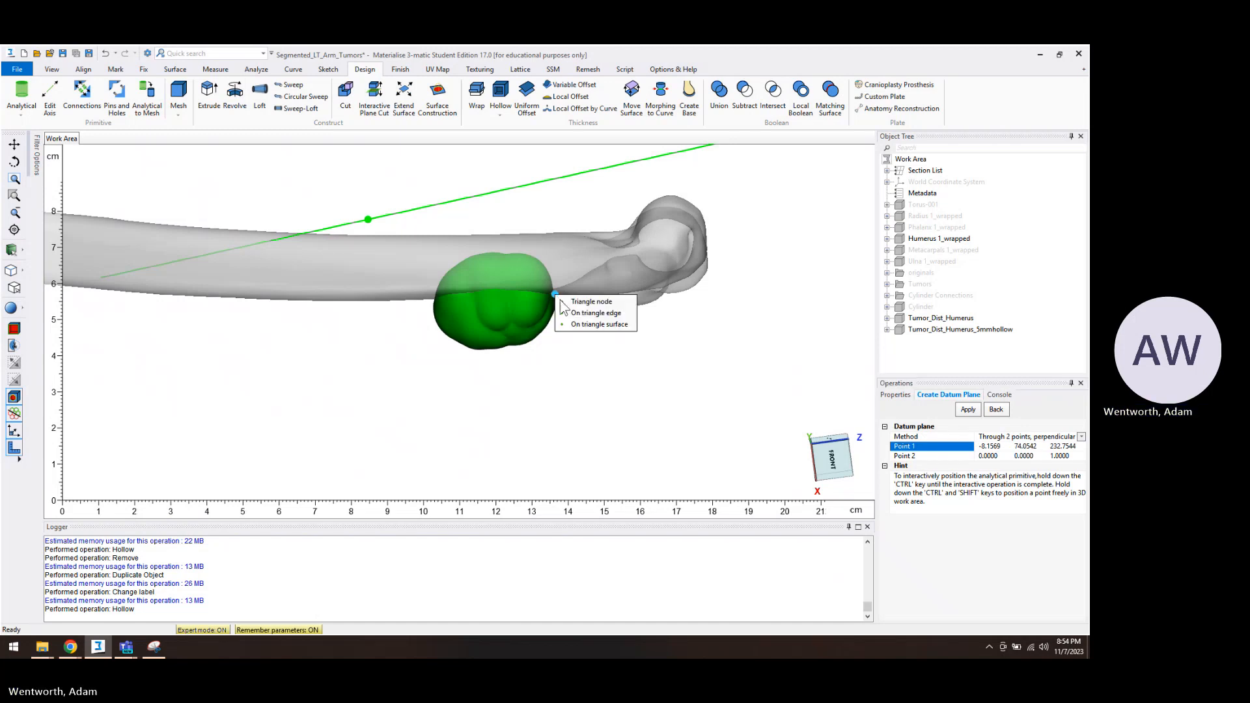
left_click(571, 313)
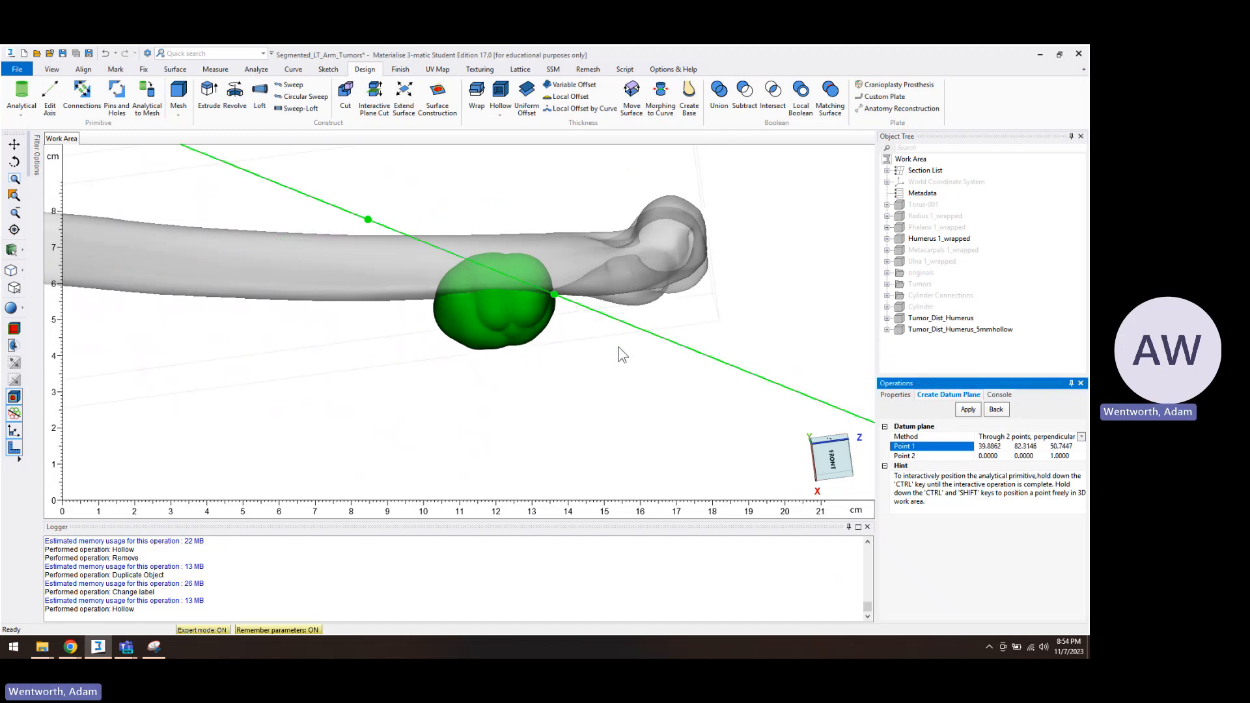
left_click(905, 455)
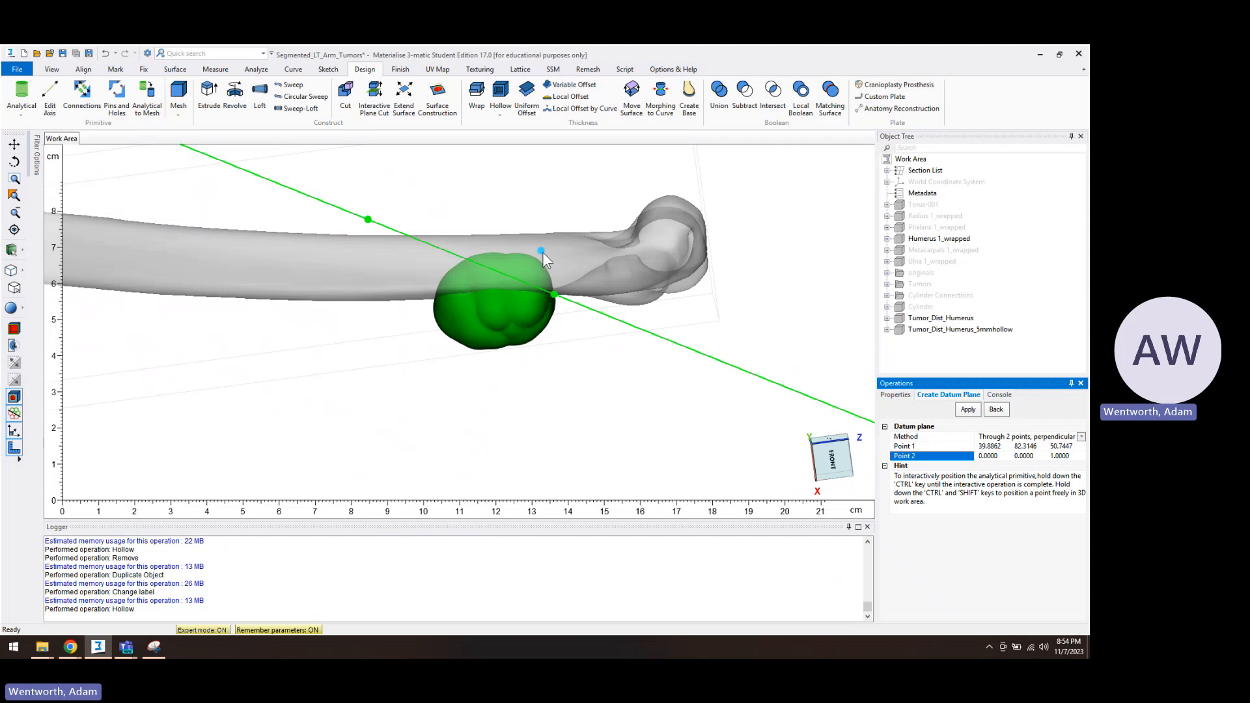
left_click(542, 252)
left_click(568, 272)
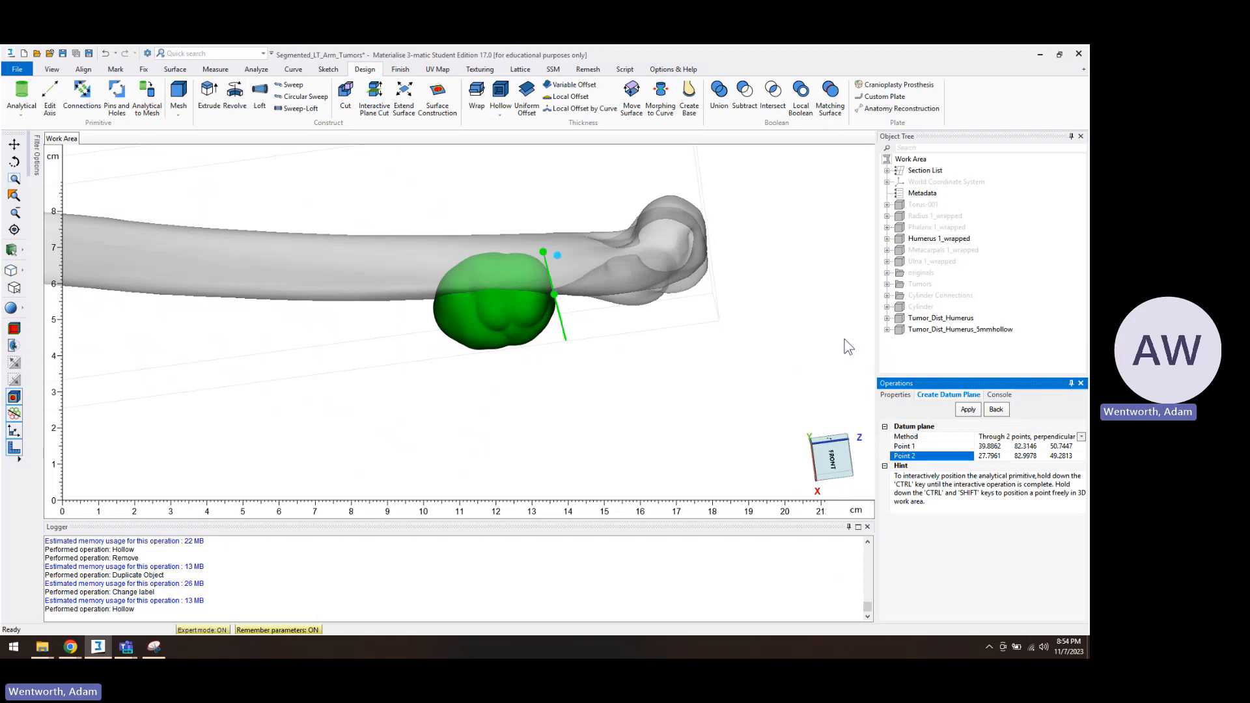
left_click(968, 409)
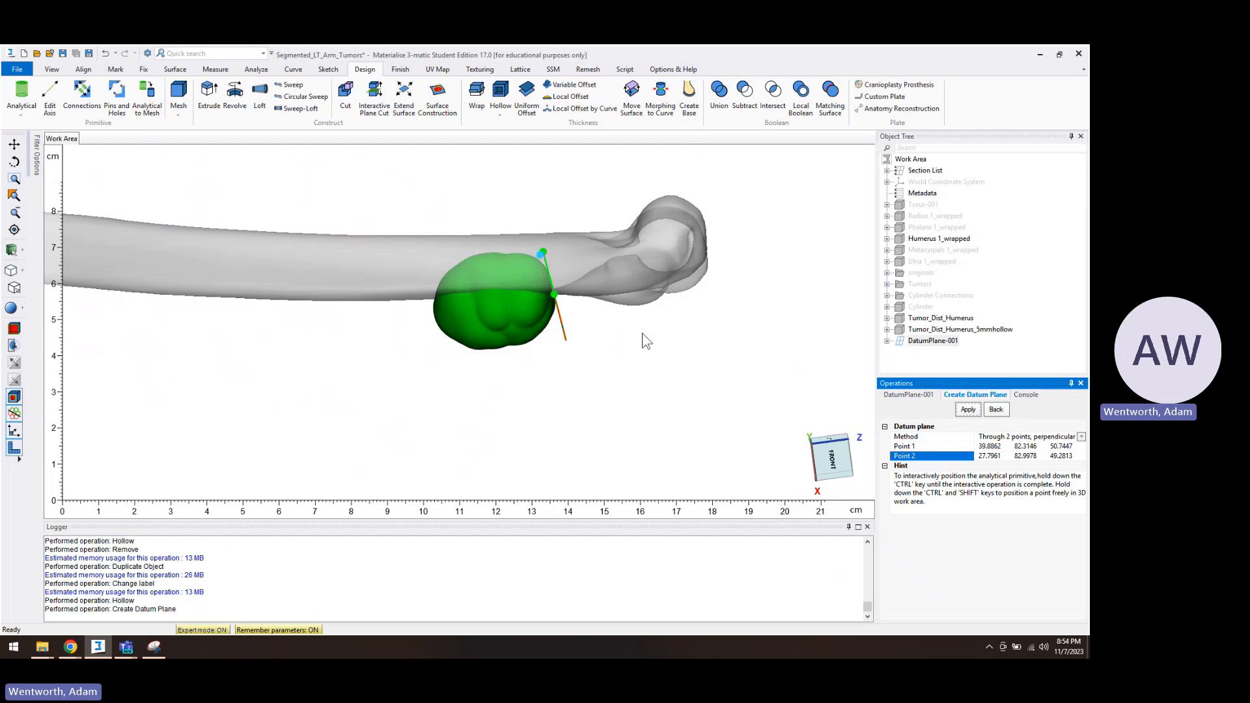
Create a second datum plane running lengthwise through the humerus, from the first plane's inner point to a point above the margin's proximal part
left_click(920, 447)
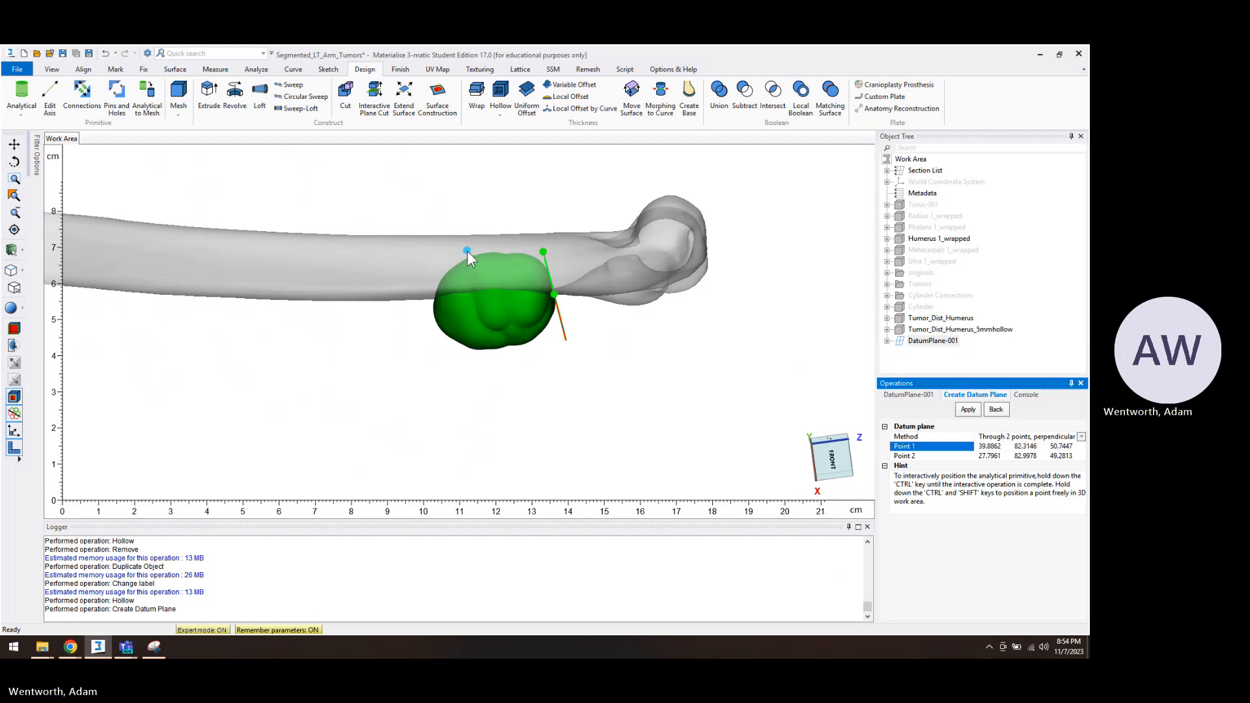
left_click(467, 251)
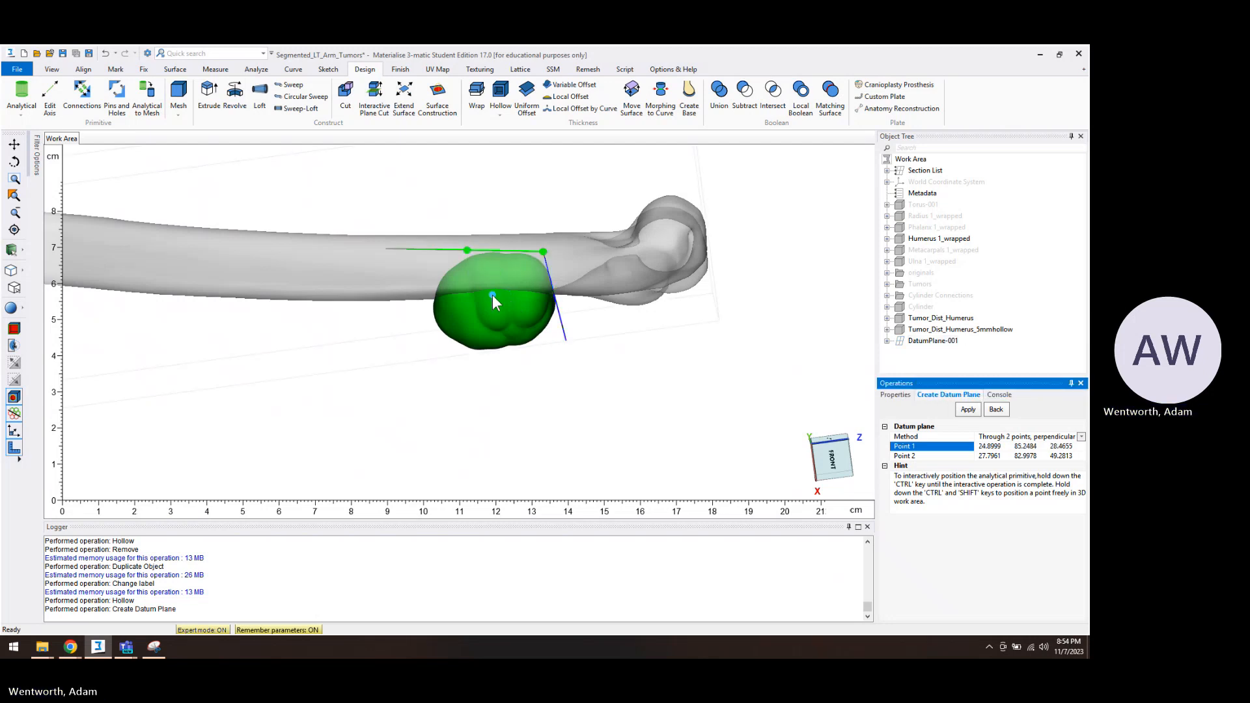
left_click(968, 410)
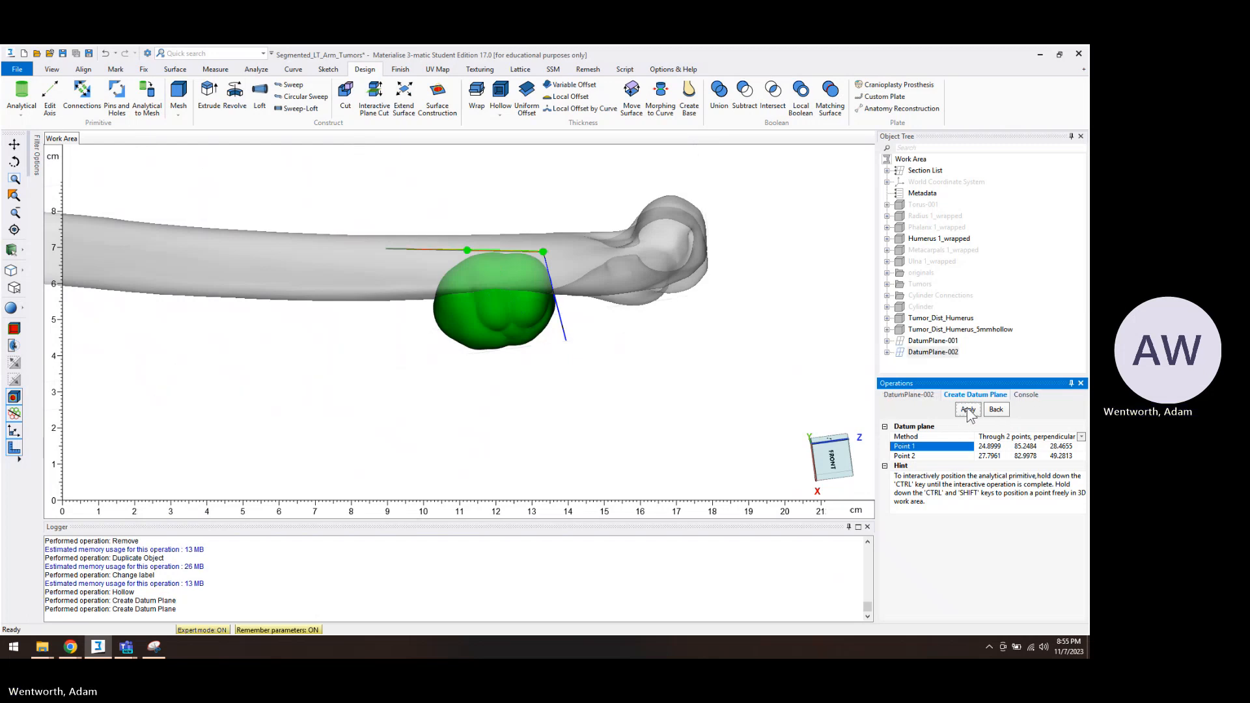
Create a third datum plane from the second plane's proximal point obliquely to the bone surface just proximal to the tumor margin
left_click(901, 457)
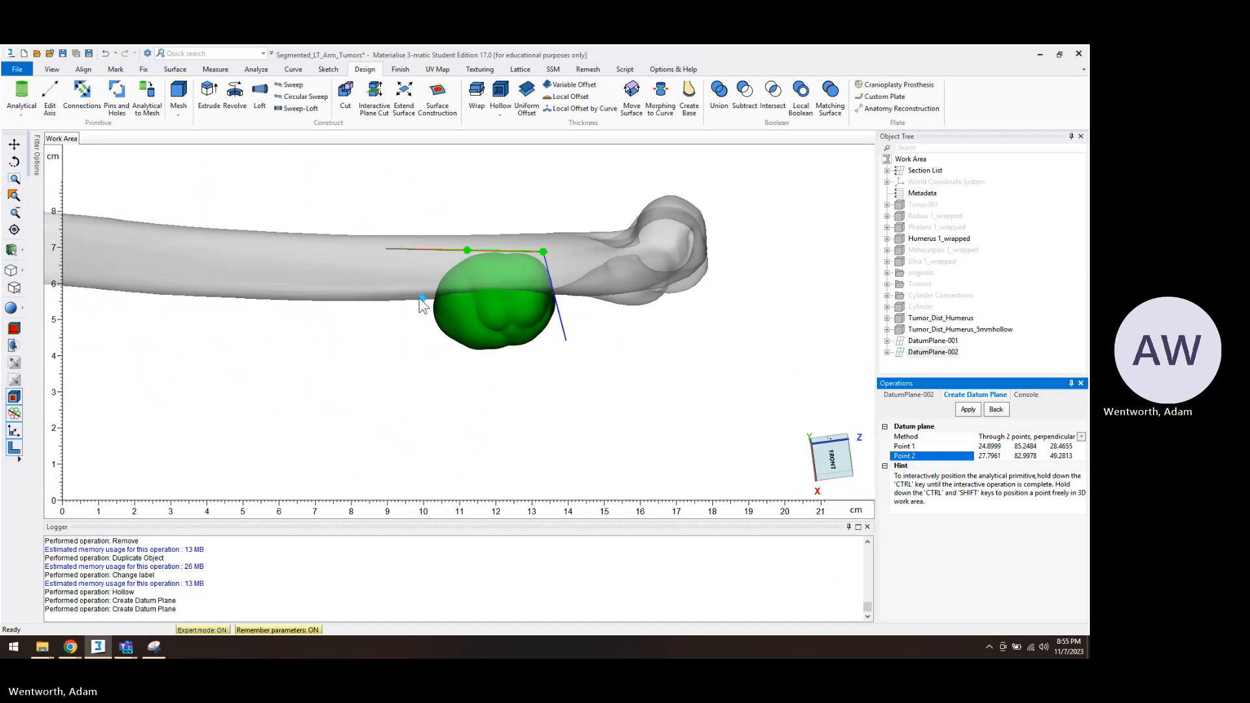
left_click(420, 298)
left_click(439, 315)
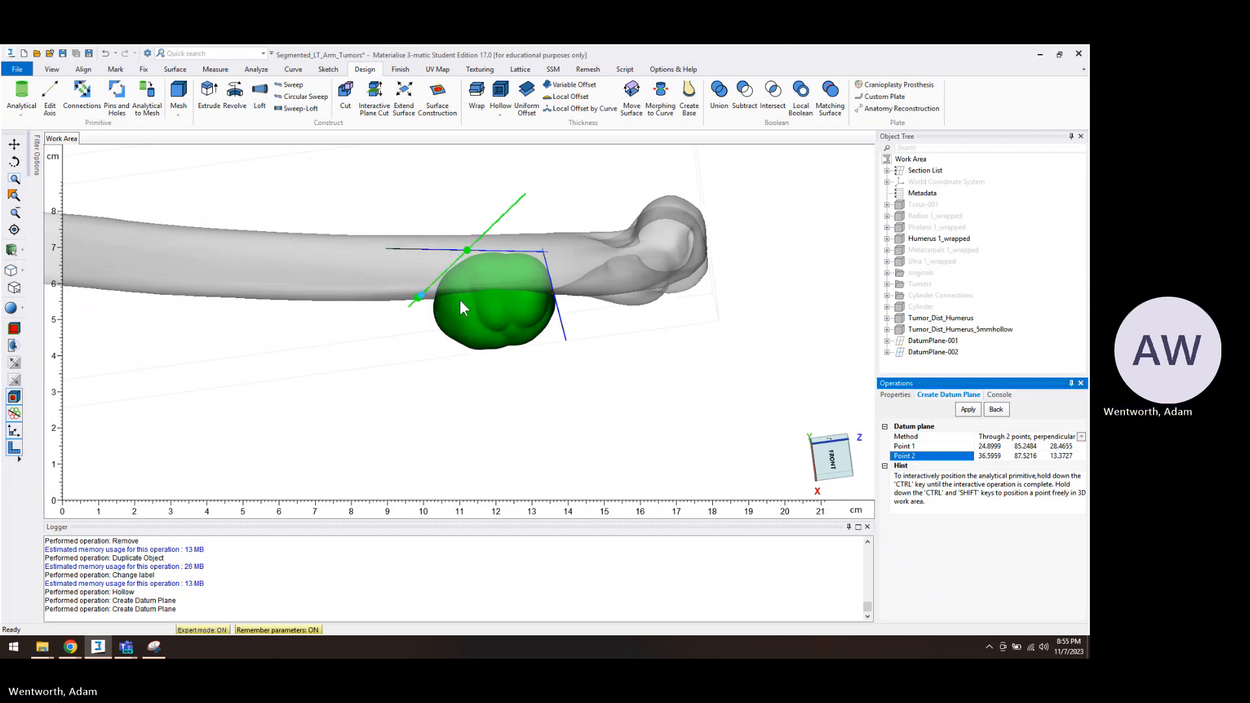
left_click(969, 410)
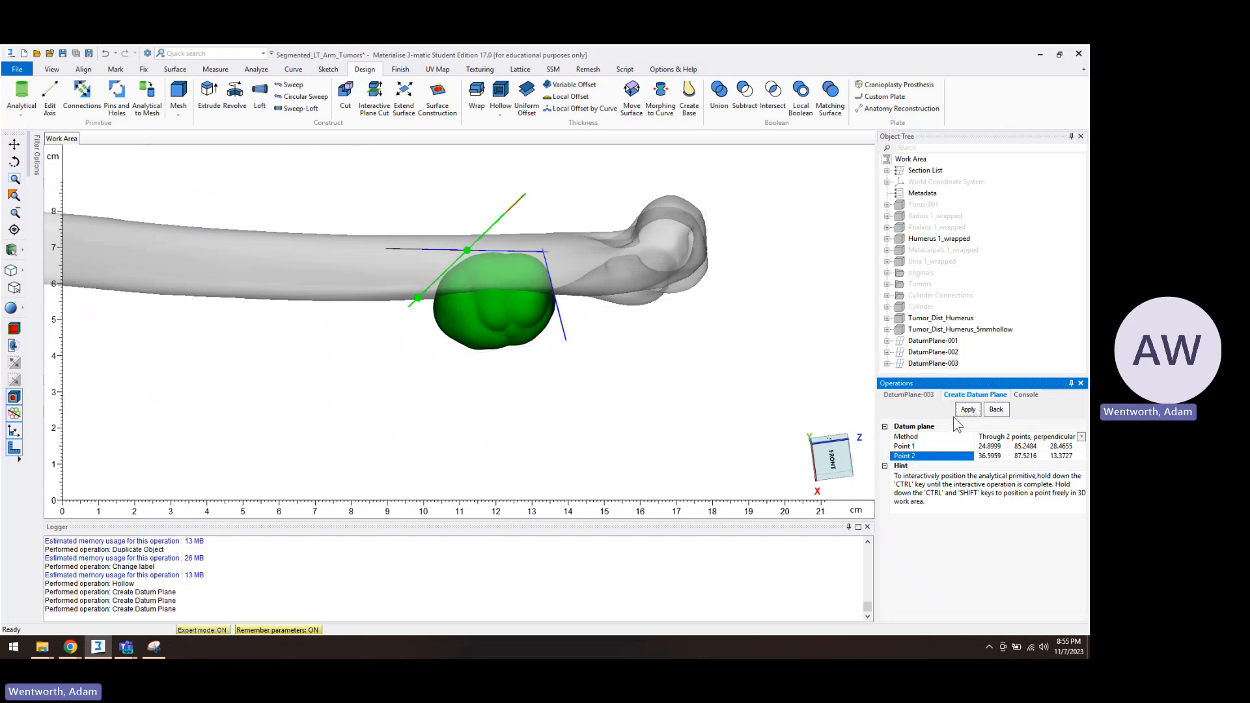
left_click(1030, 354)
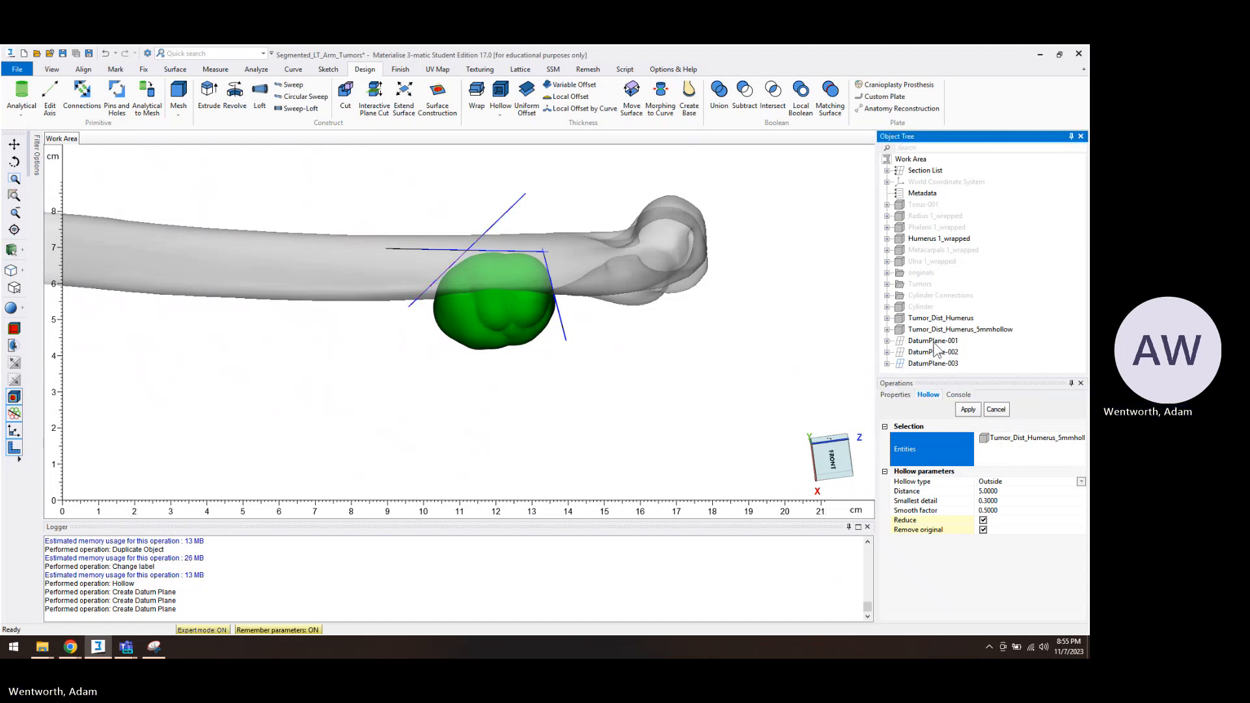
Inspect the three datum planes around the tumor and hide Tumor_Dist_Humerus_5mmhollow
left_click(935, 342)
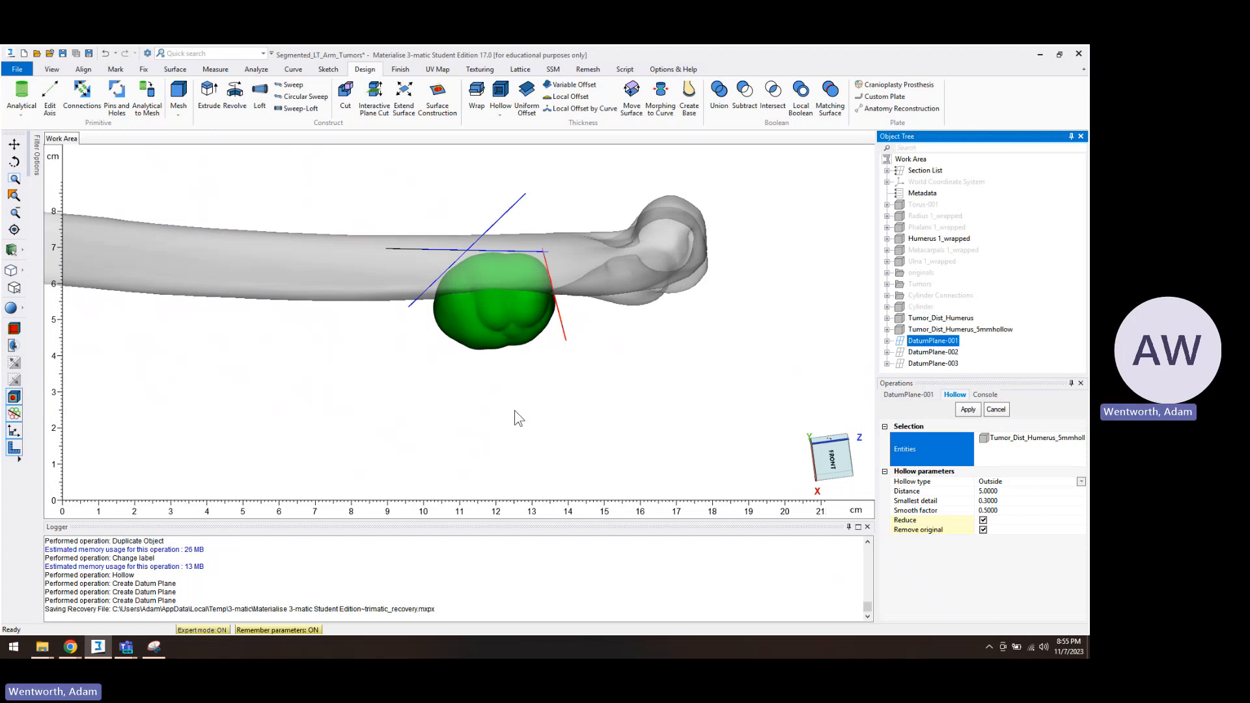
right_click_drag(516, 419, 793, 276)
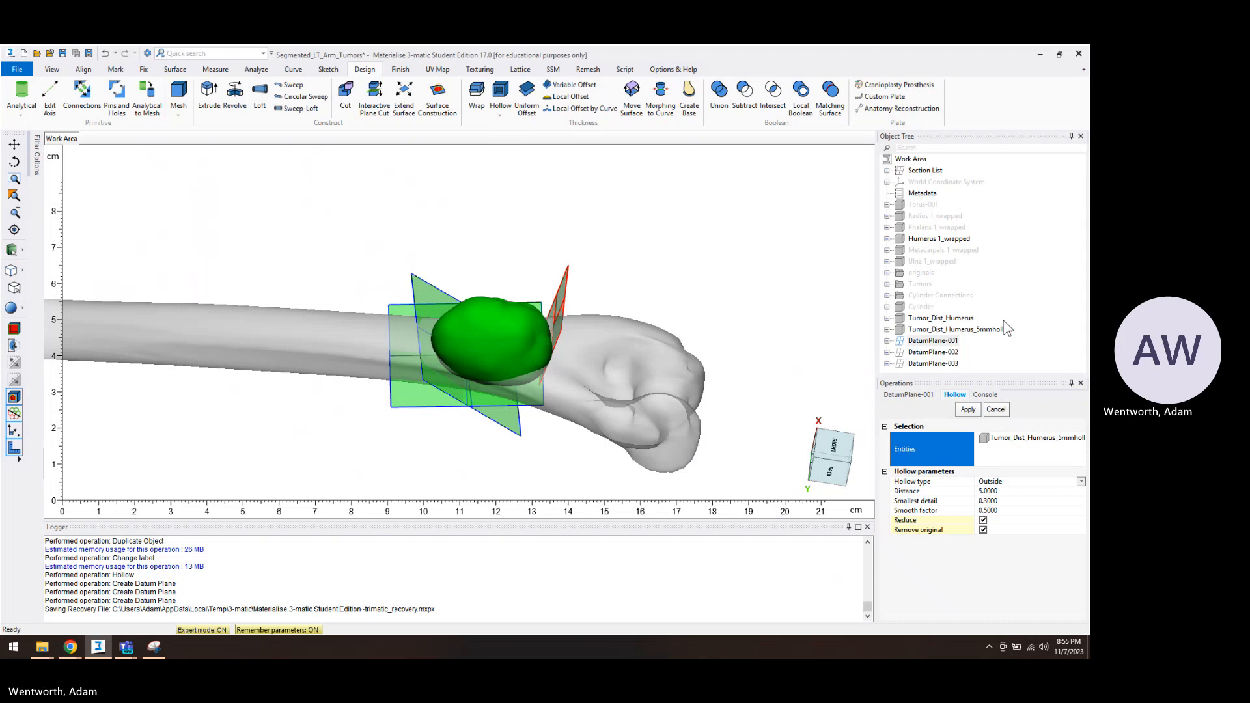
left_click(1029, 252)
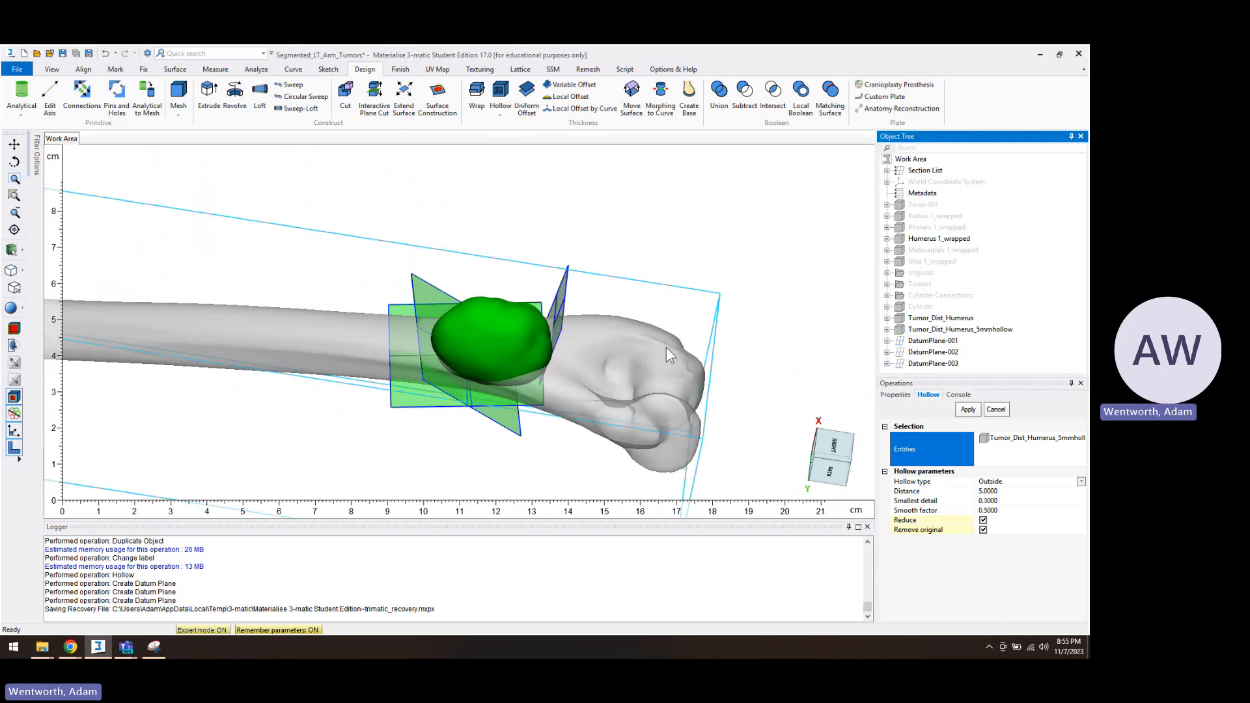
right_click(987, 331)
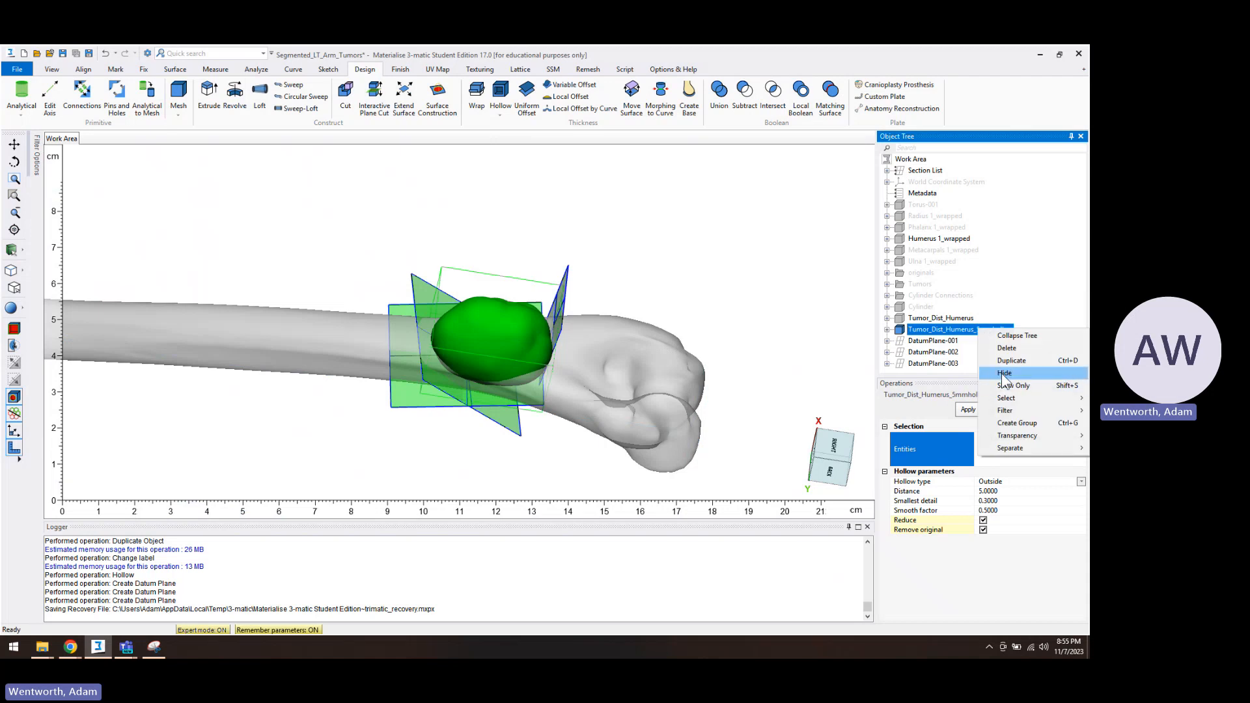
left_click(1005, 374)
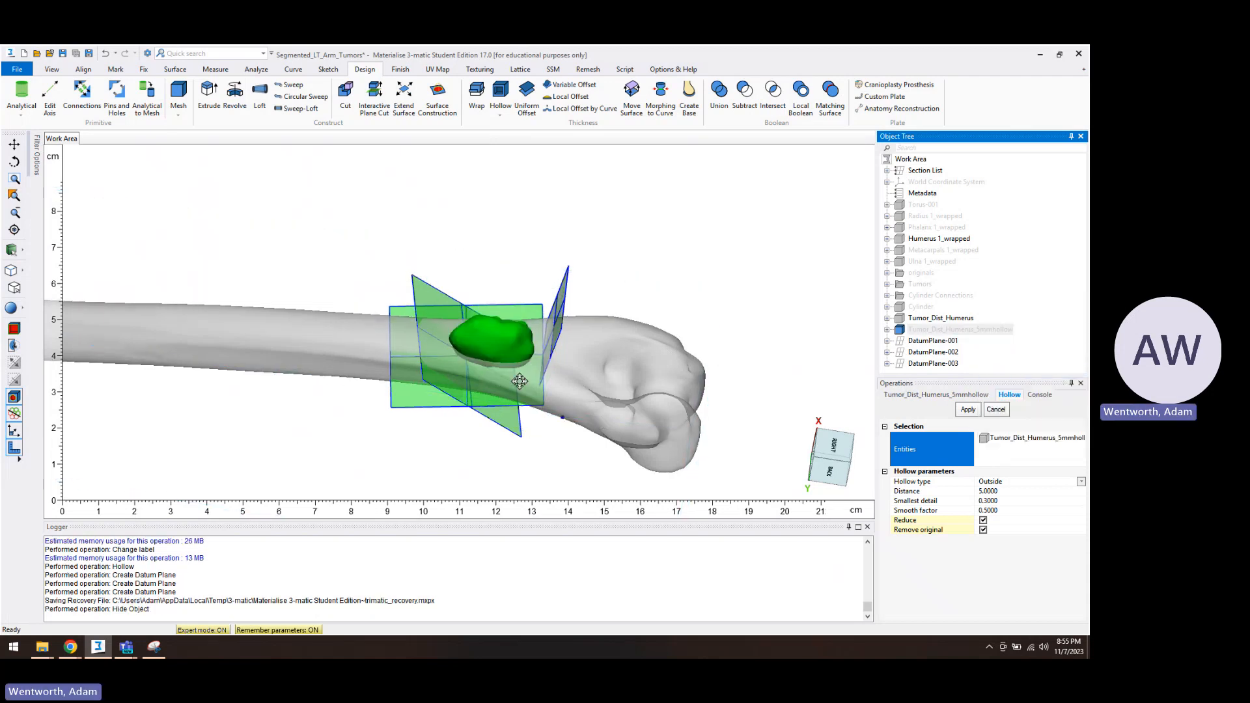
right_click_drag(520, 381, 534, 544)
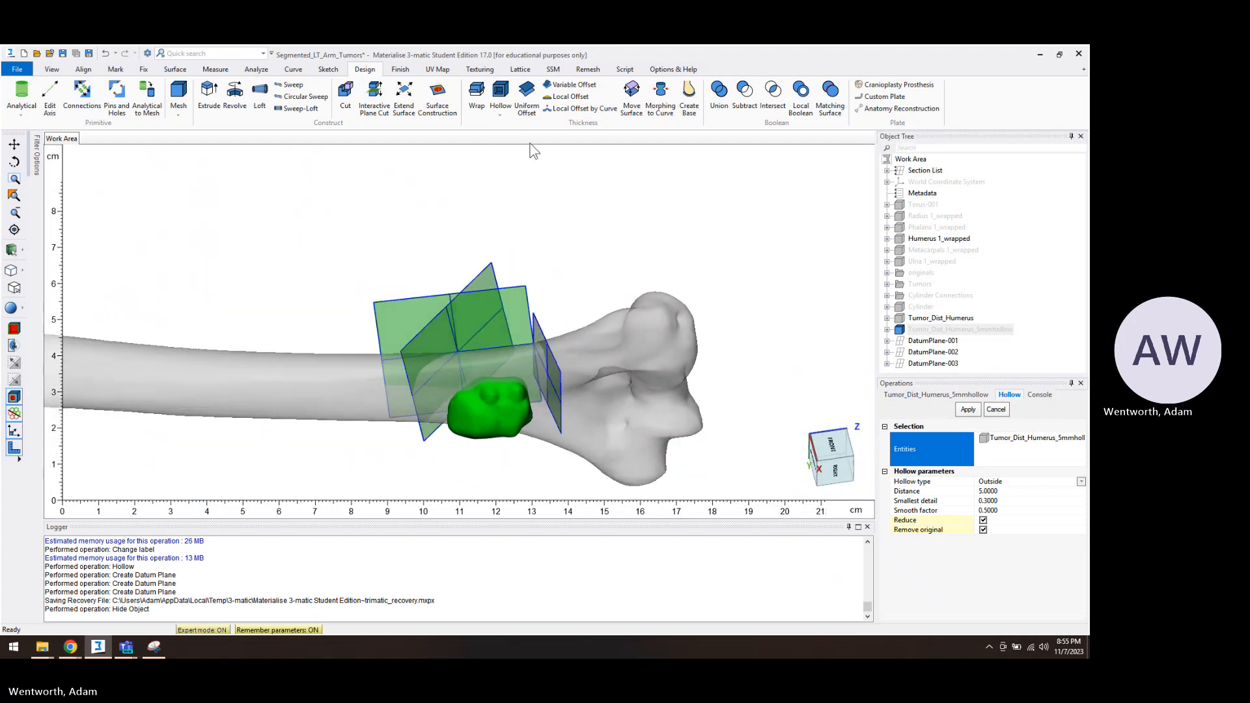
right_click_drag(534, 151, 556, 349)
Duplicate the Humerus 1_wrapped part
left_click(1017, 243)
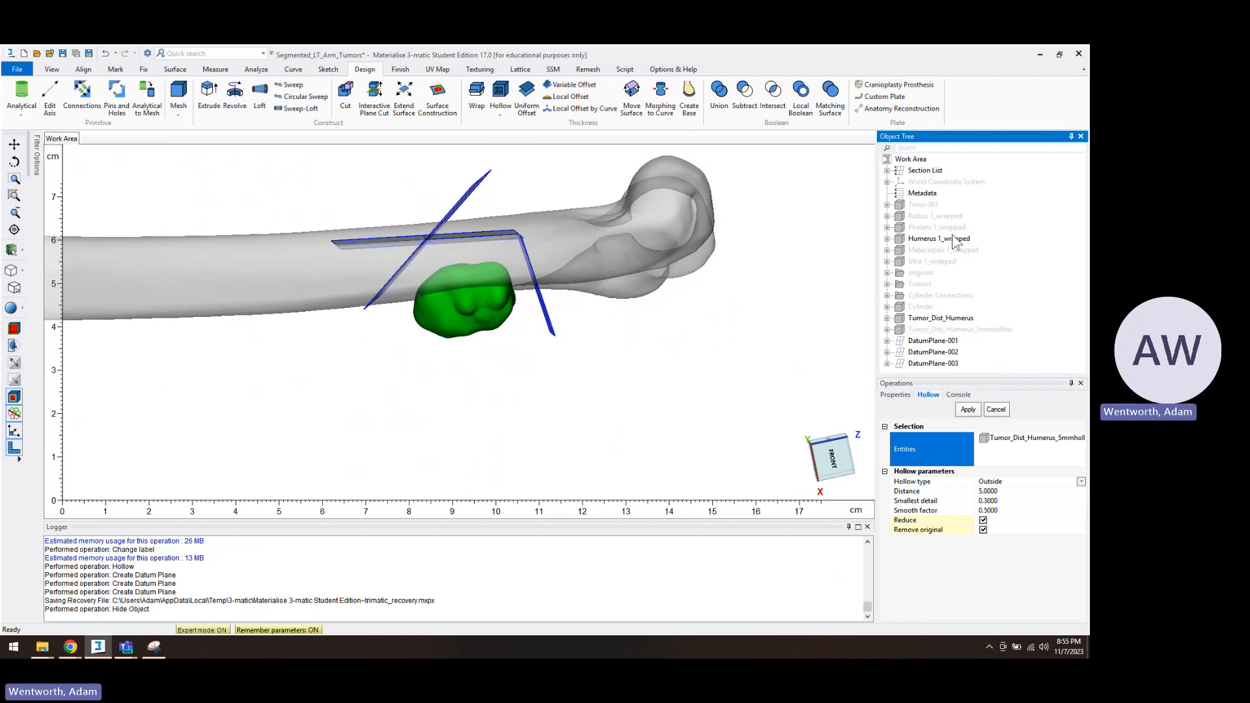
left_click(954, 240)
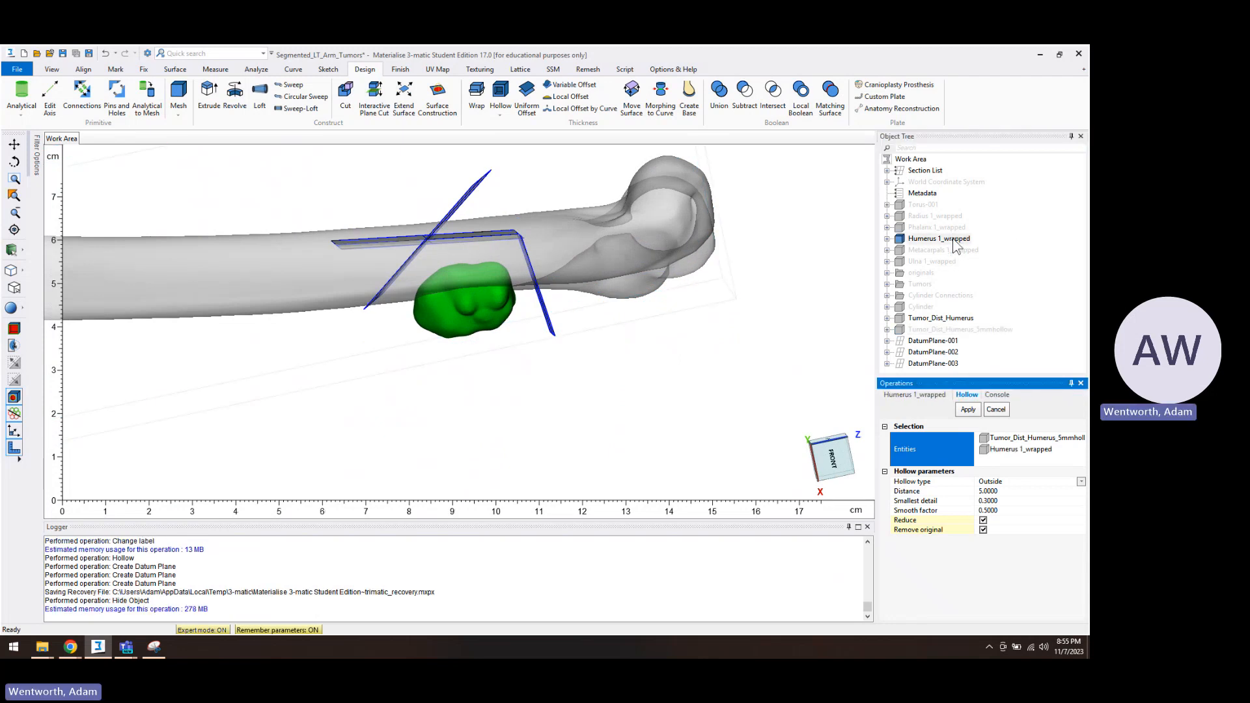
right_click(954, 240)
left_click(987, 271)
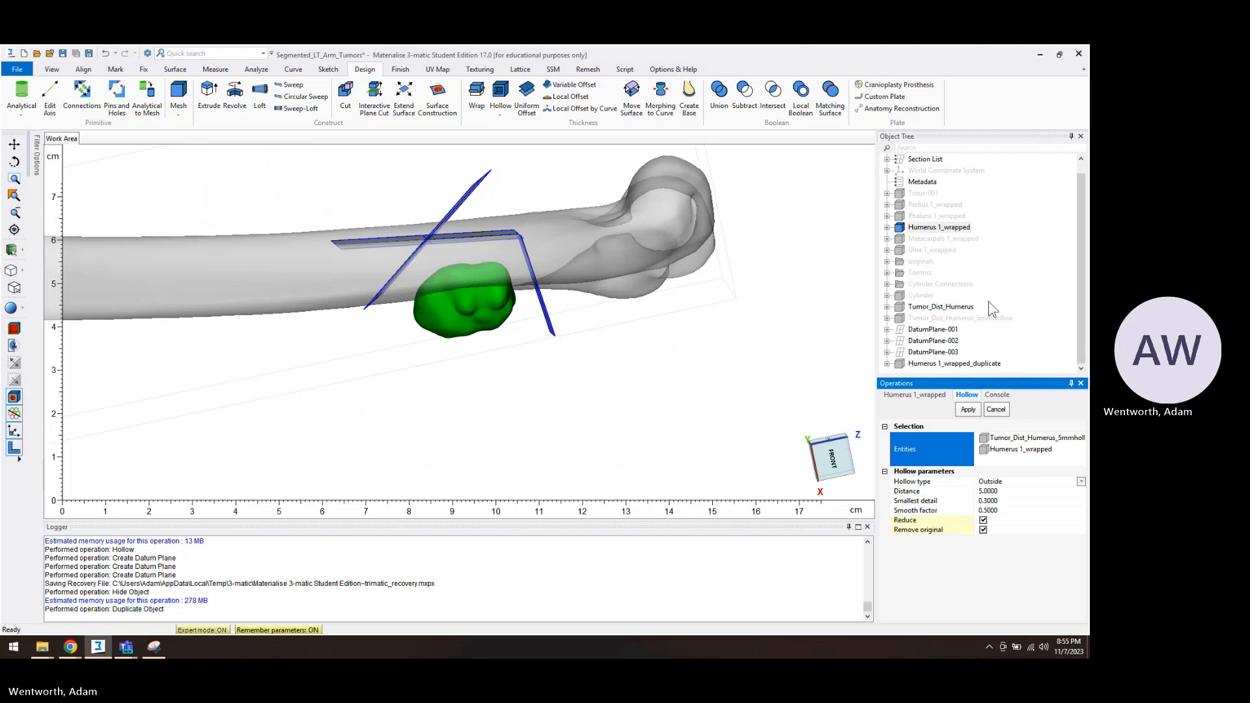
Set up an outside Hollow that includes the duplicated humerus, with distance 0.5 and smallest detail 0.6
left_click(504, 93)
left_click(999, 491)
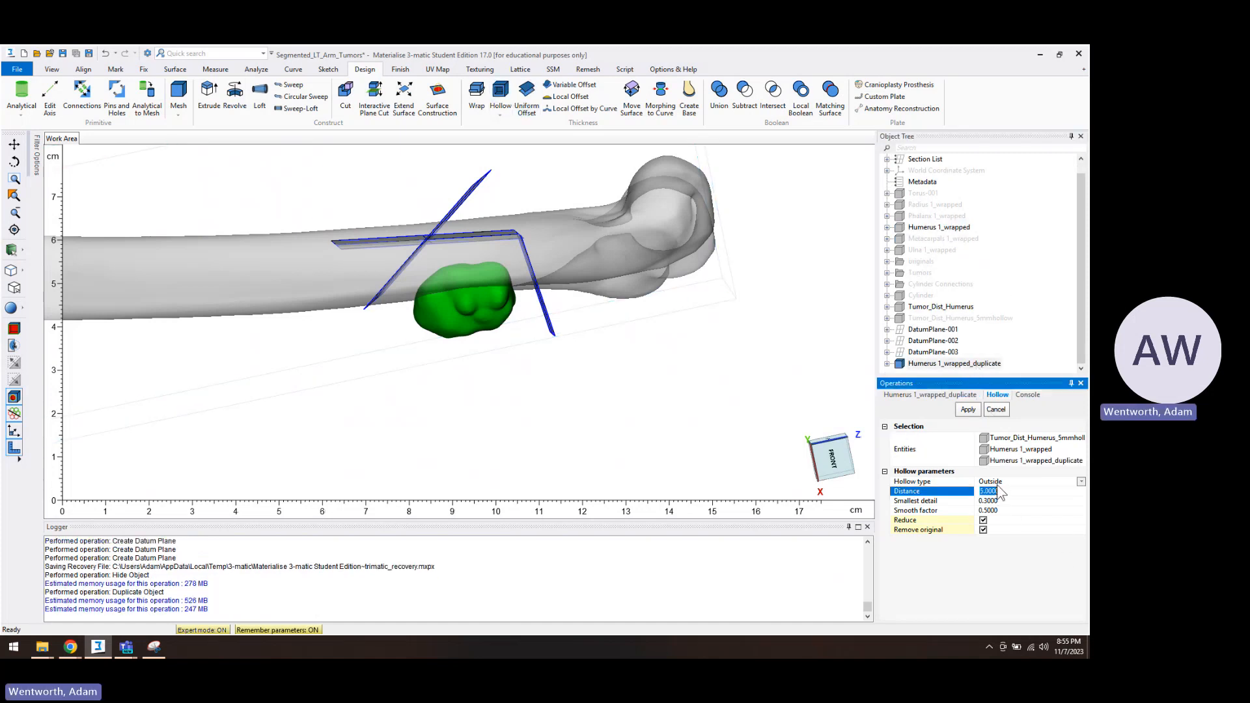
type("0.5")
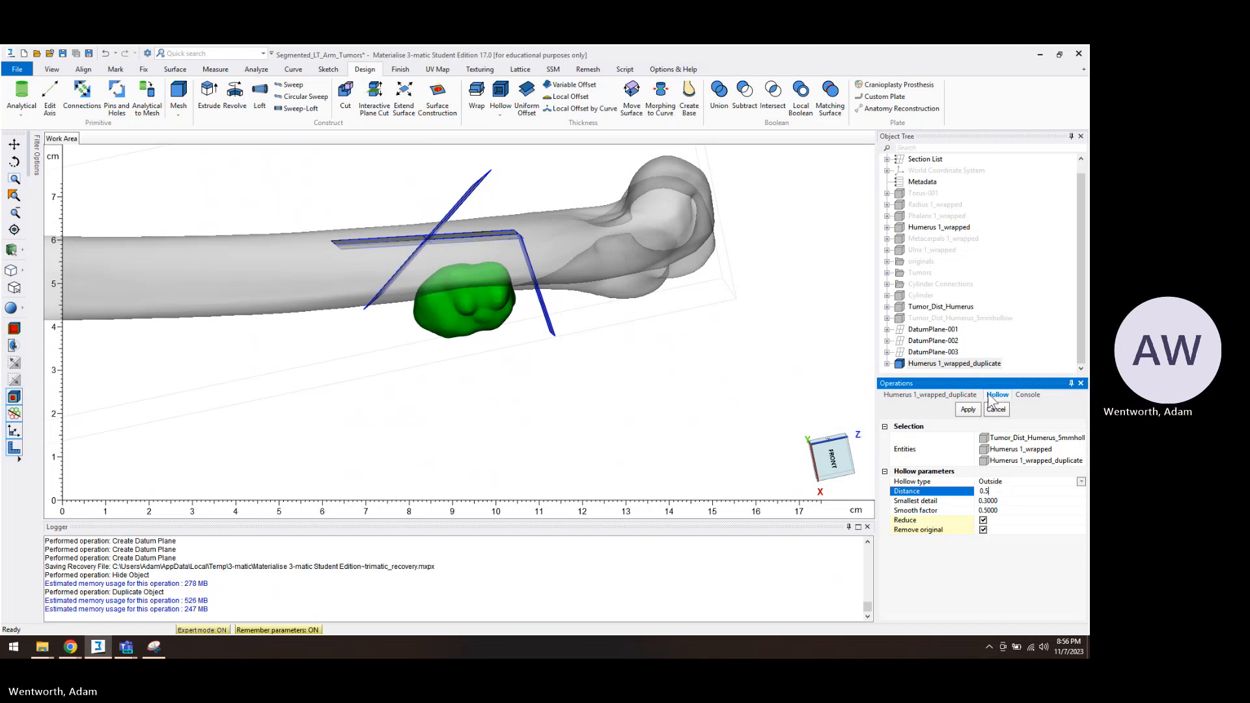
left_click(996, 501)
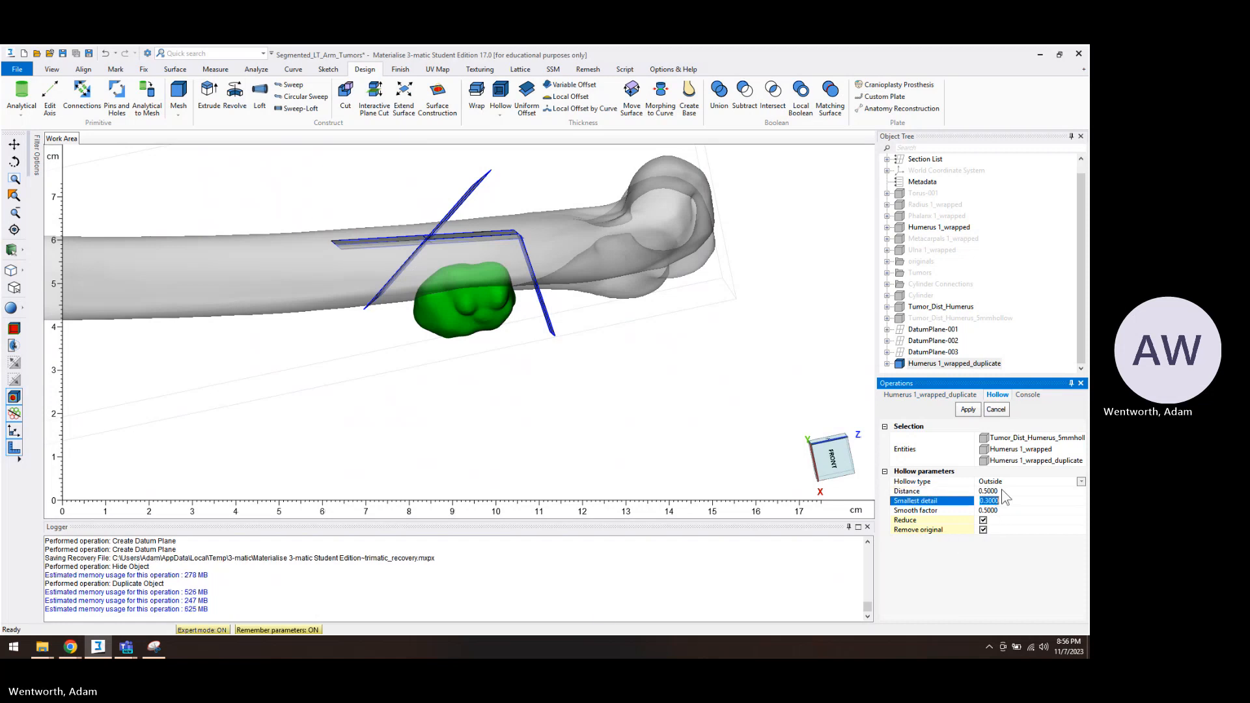
type(".5")
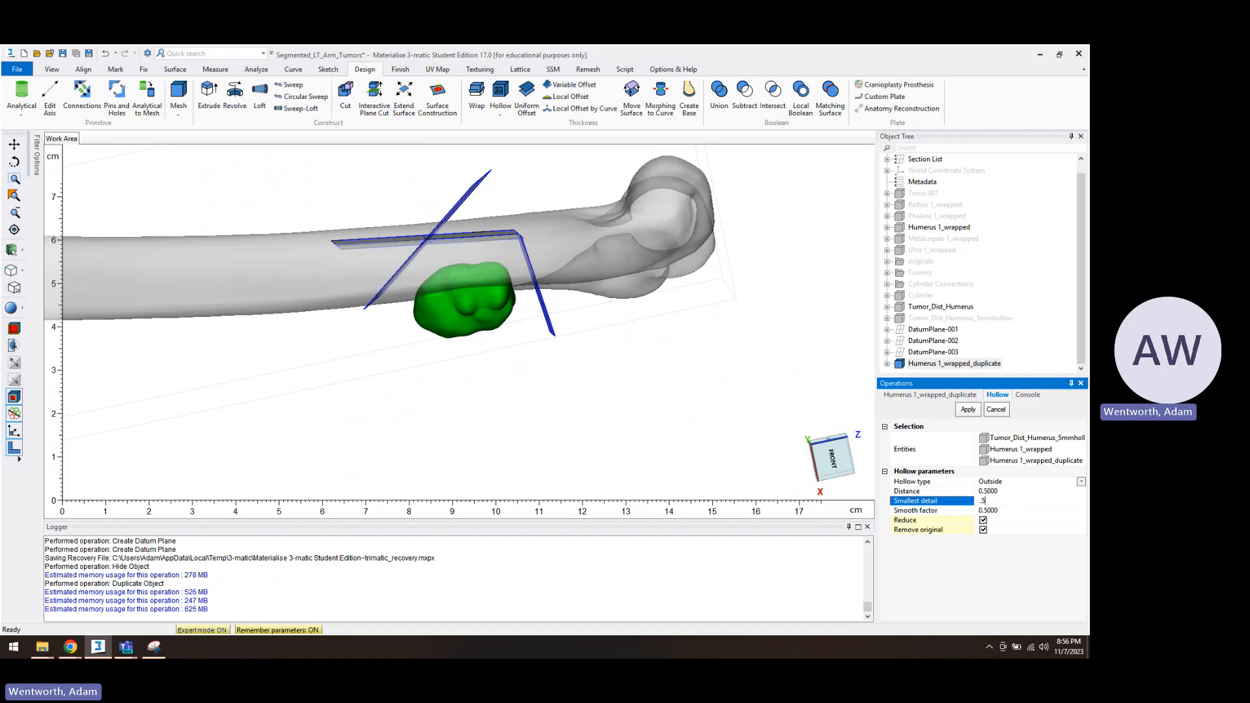
type("6")
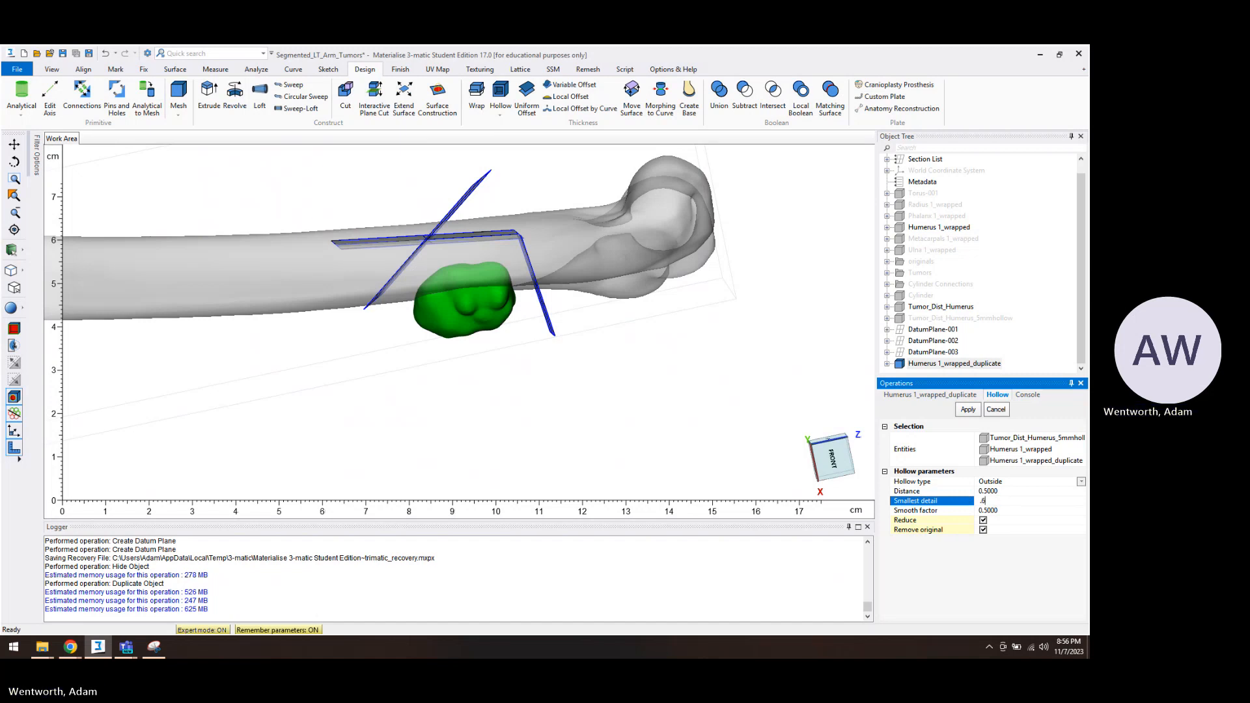
key("Return")
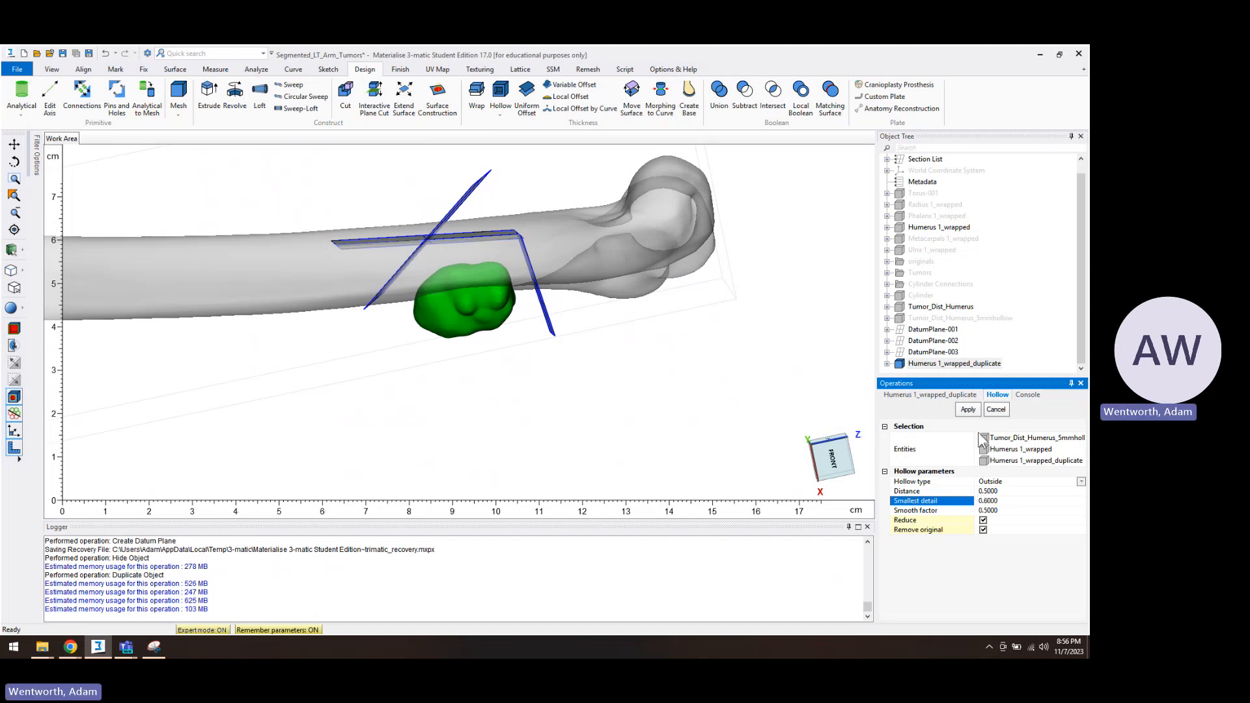
Remove Tumor_Dist_Humerus_5mmhollow and the original Humerus 1_wrapped from the Hollow entities, keeping only the duplicate
left_click(1028, 450)
left_click(1031, 438, "ctrl")
right_click(1031, 437)
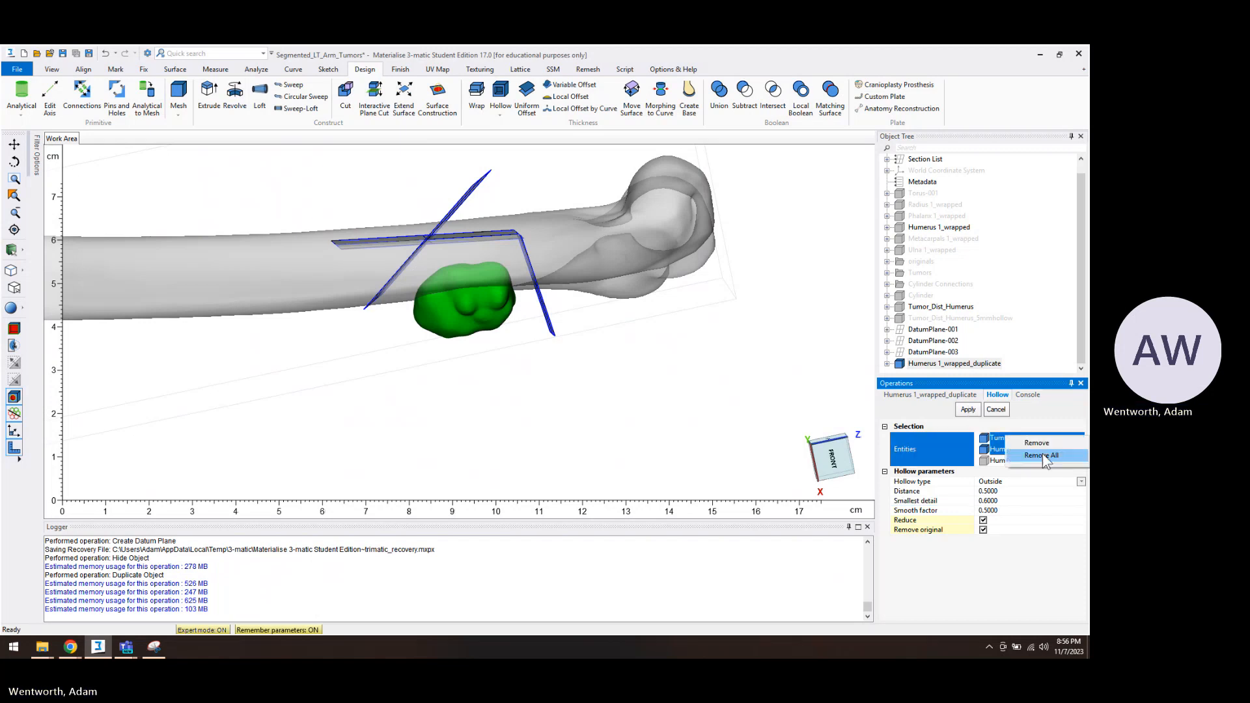
left_click(1042, 444)
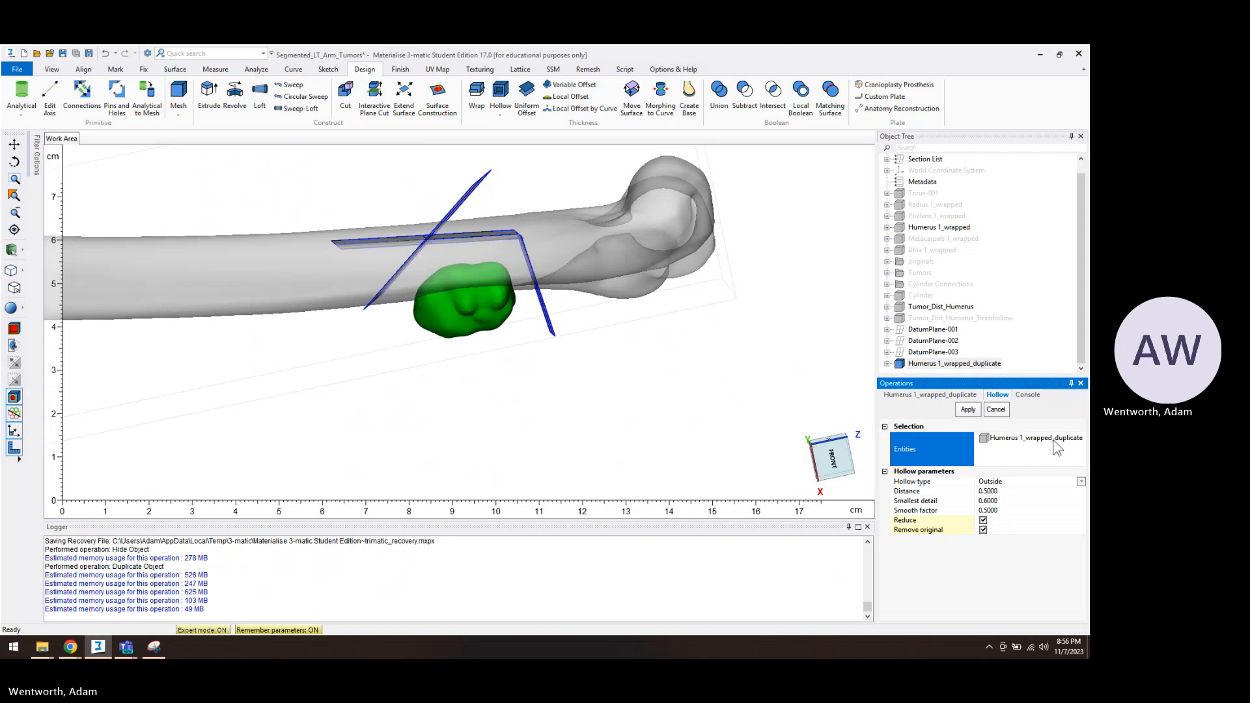
Set the smallest detail to 0.5 and apply the outside Hollow to the duplicated humerus
left_click(990, 501)
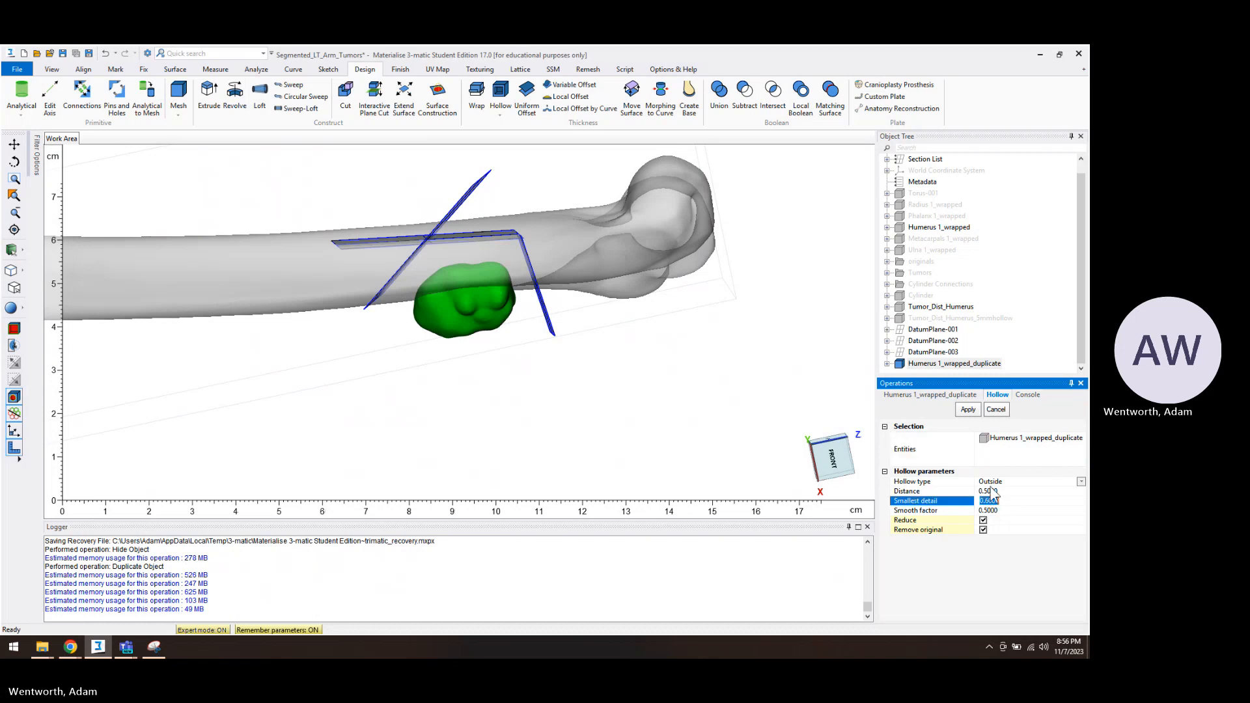
type("0.5")
key("Return")
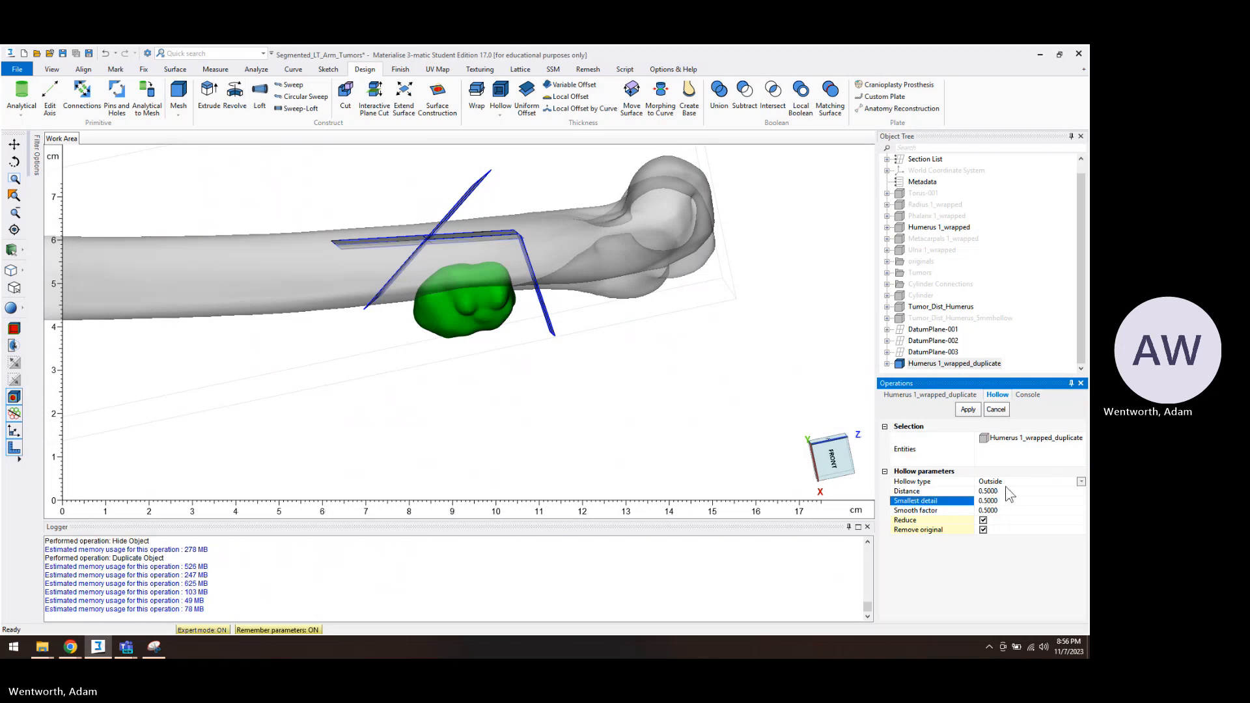
left_click(966, 410)
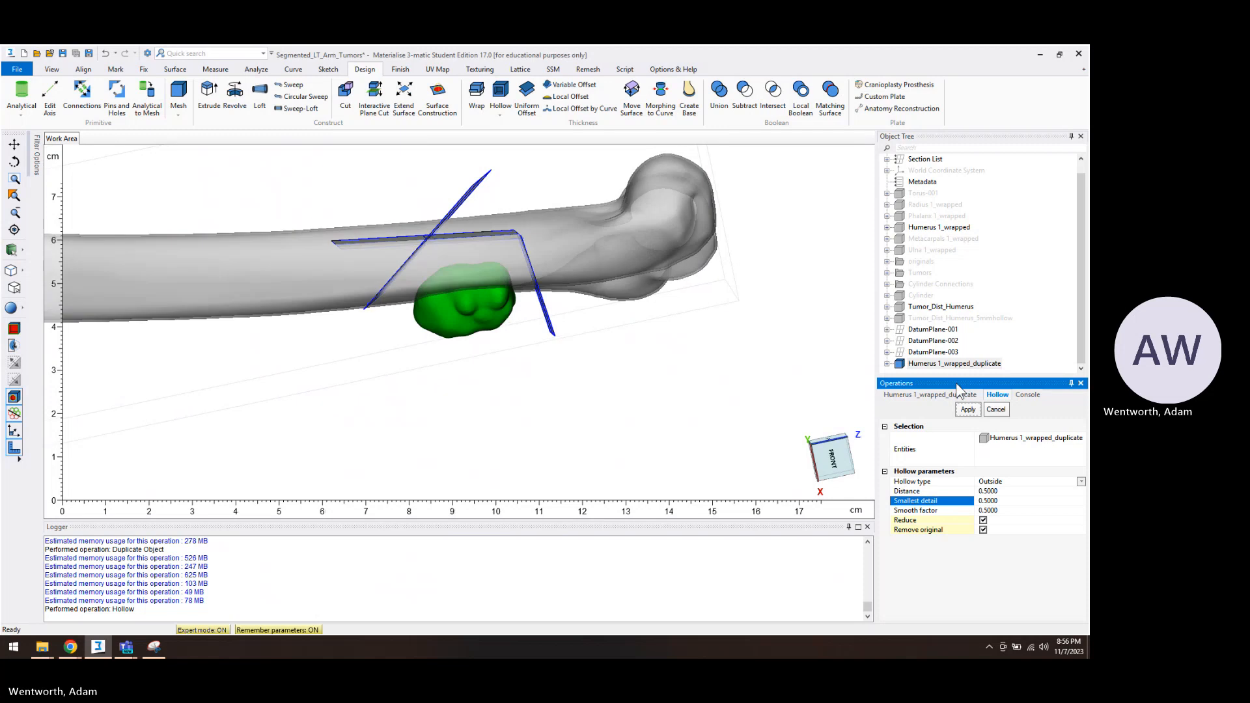
Rename the hollowed duplicate as Humerus 1_wrapped_hollow05
double_click(991, 364)
left_click_drag(970, 365, 1041, 354)
type("h")
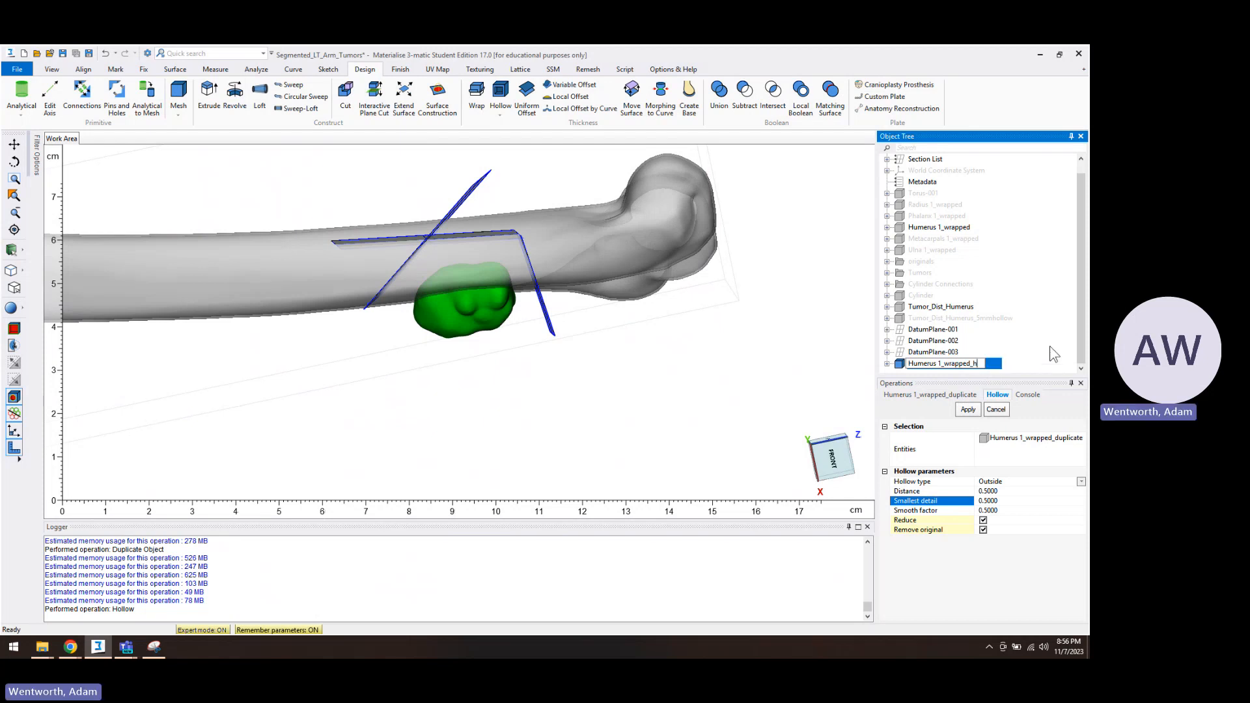
type("ollow05")
key("Return")
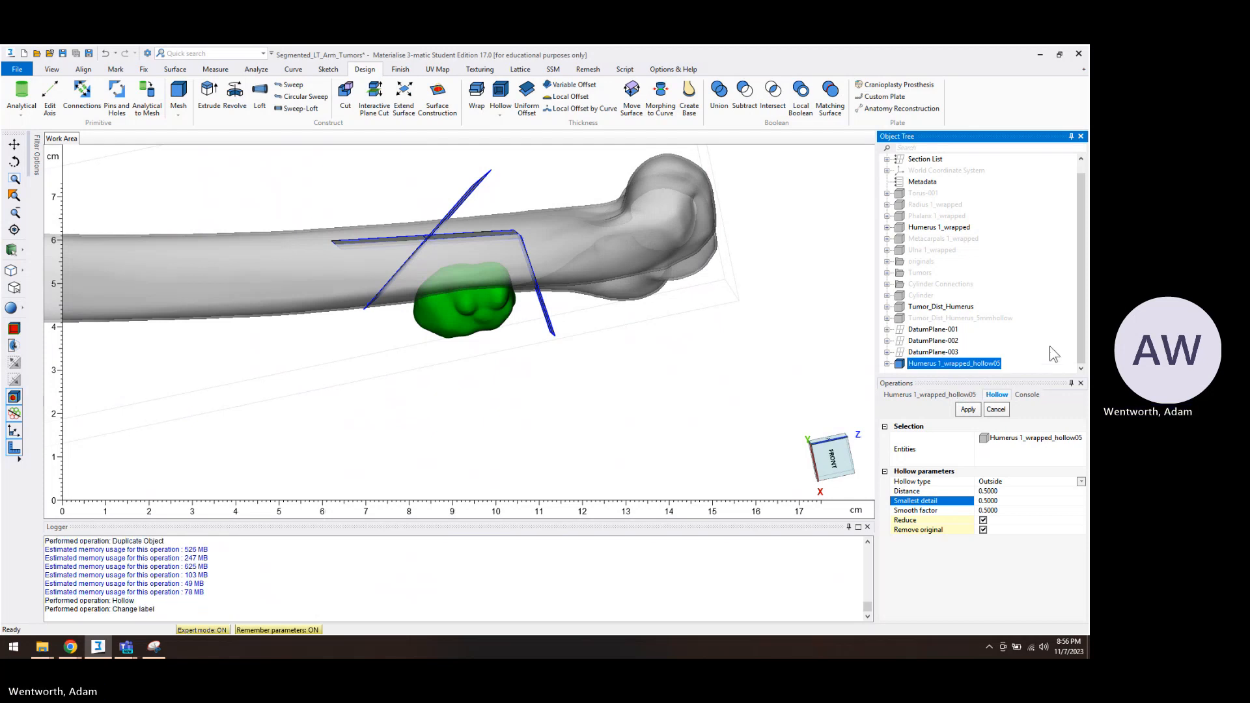
Hide the original Humerus 1_wrapped and align the view edge-on to the proximal oblique datum plane
right_click(949, 228)
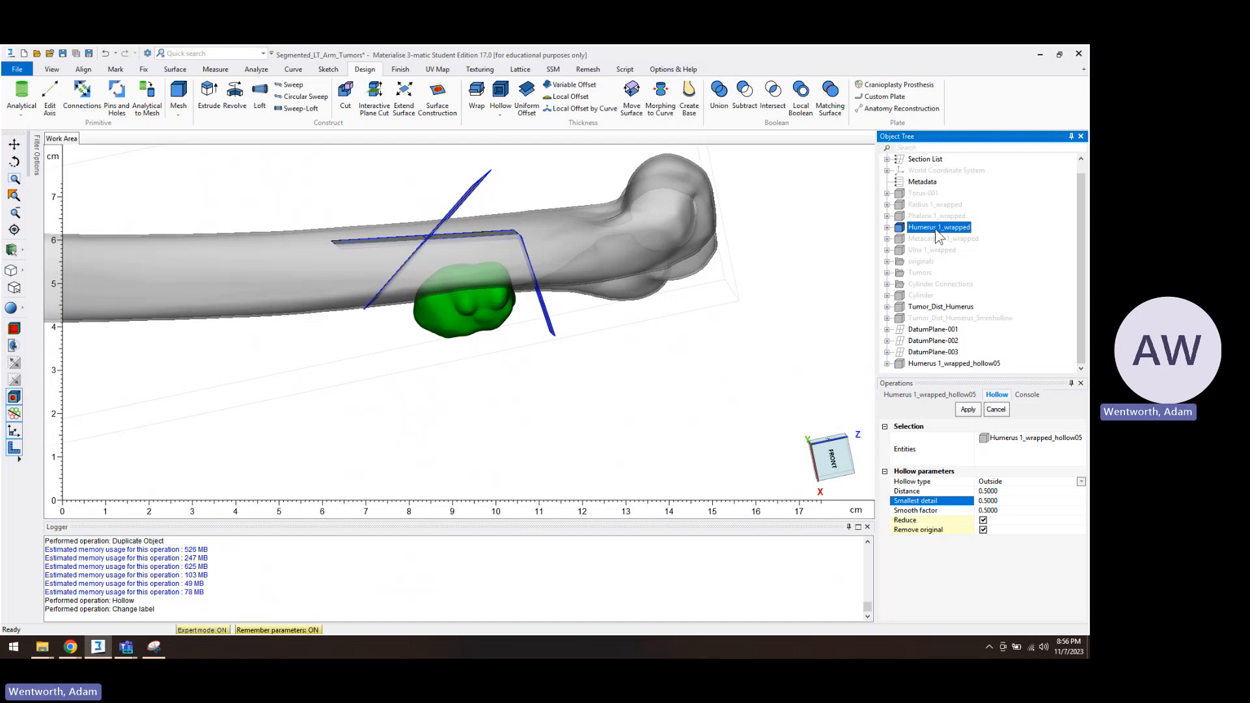
left_click(960, 273)
mouse_move(480, 439)
right_mouse_down()
mouse_move(467, 280)
mouse_move(470, 401)
mouse_move(488, 441)
mouse_move(480, 430)
mouse_move(472, 447)
mouse_move(476, 437)
right_mouse_up()
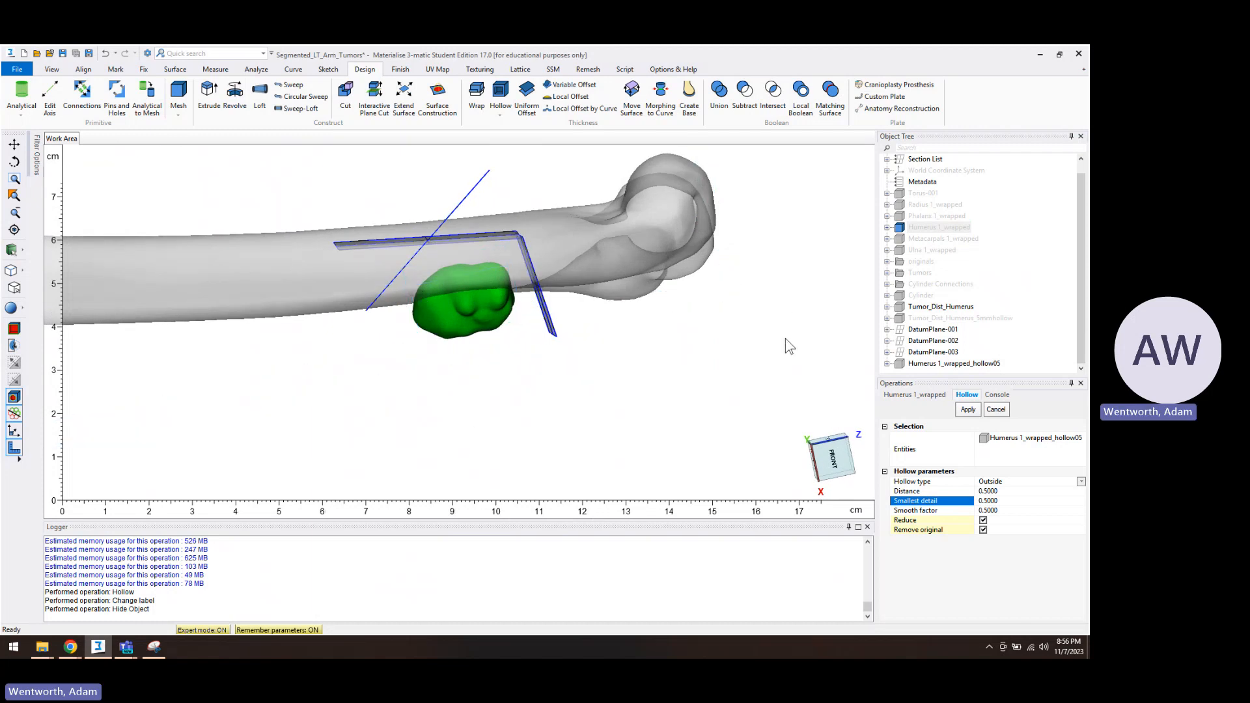
Mark the Humerus 1_wrapped_hollow05 surface area enclosed by the three datum planes beside the tumor, using a Wave brush of diameter 5
key("w")
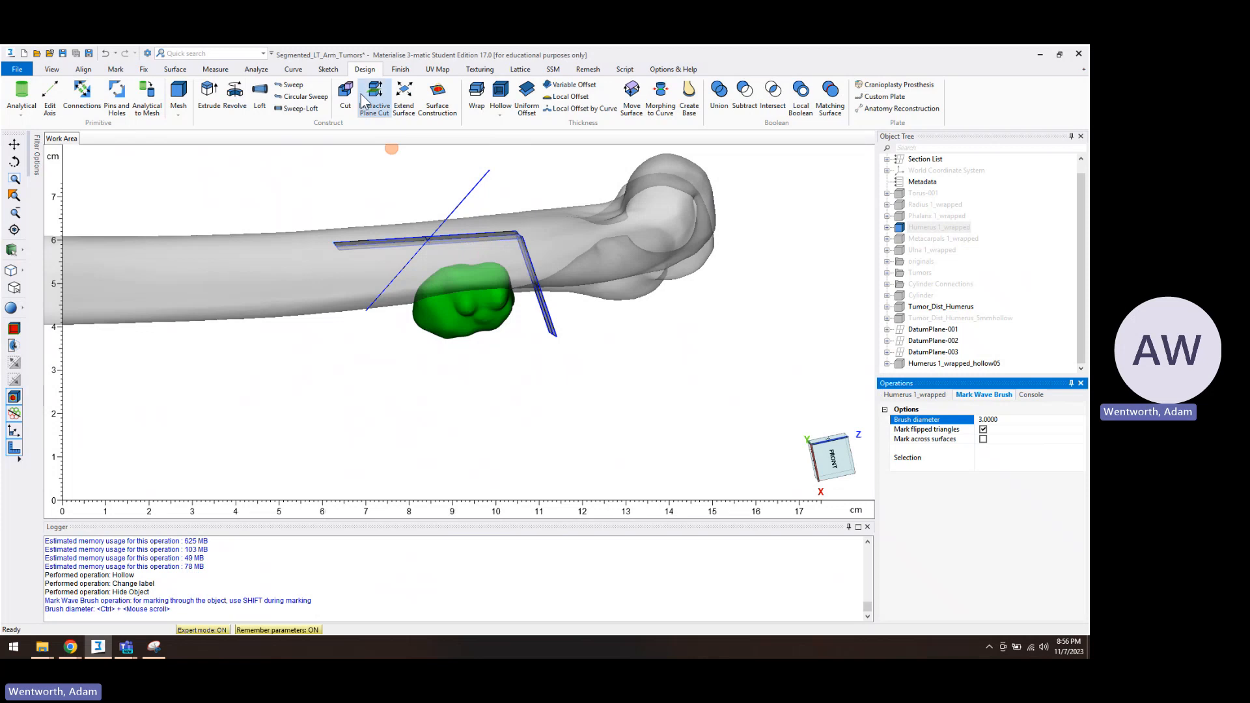
left_click(115, 69)
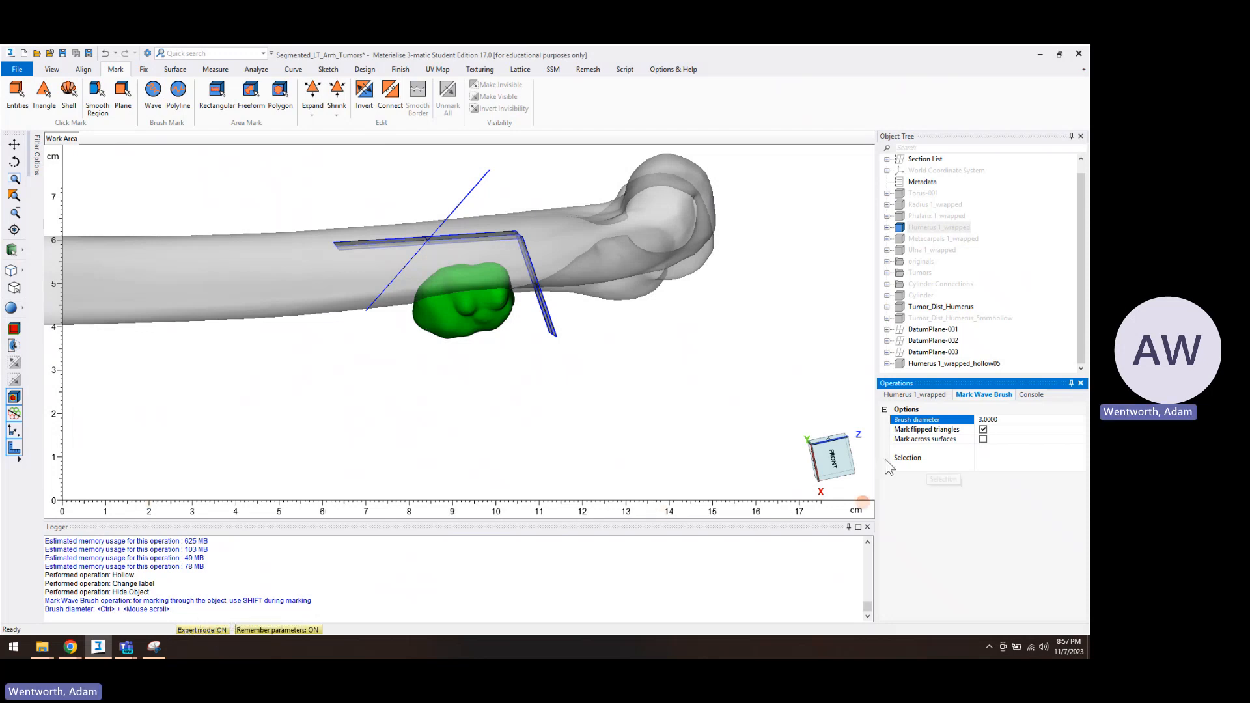
left_click(1026, 471)
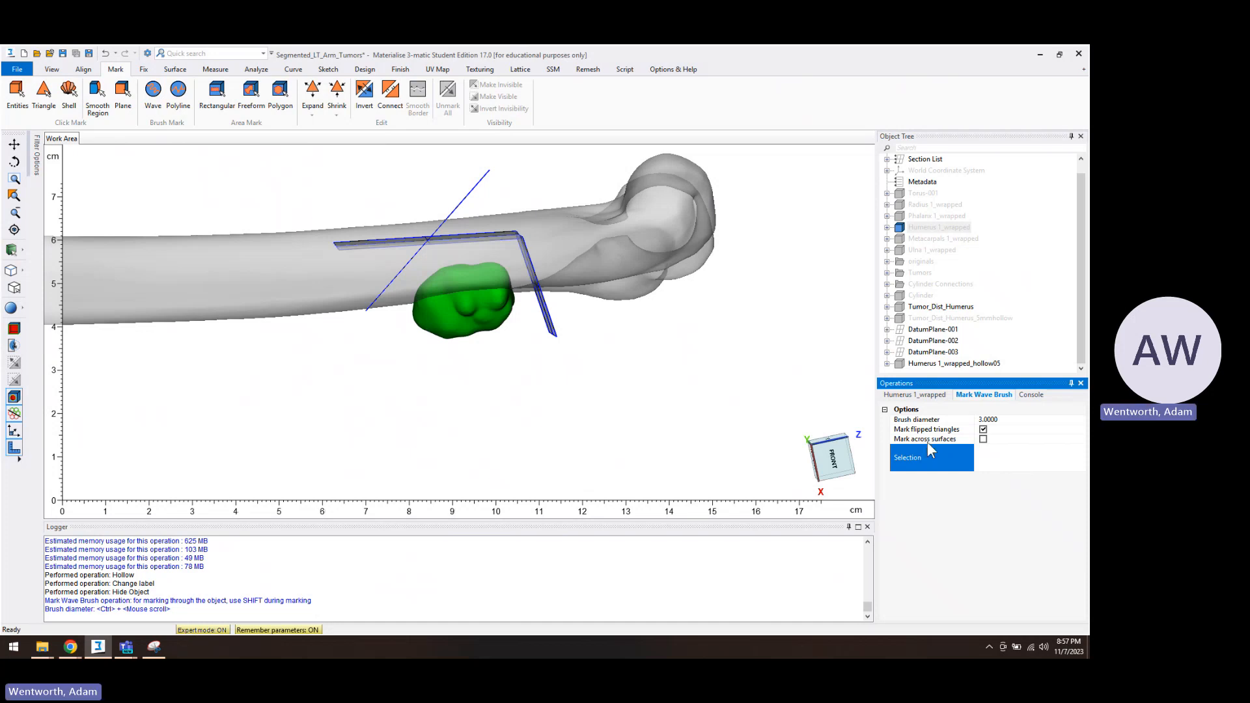
left_click(486, 253)
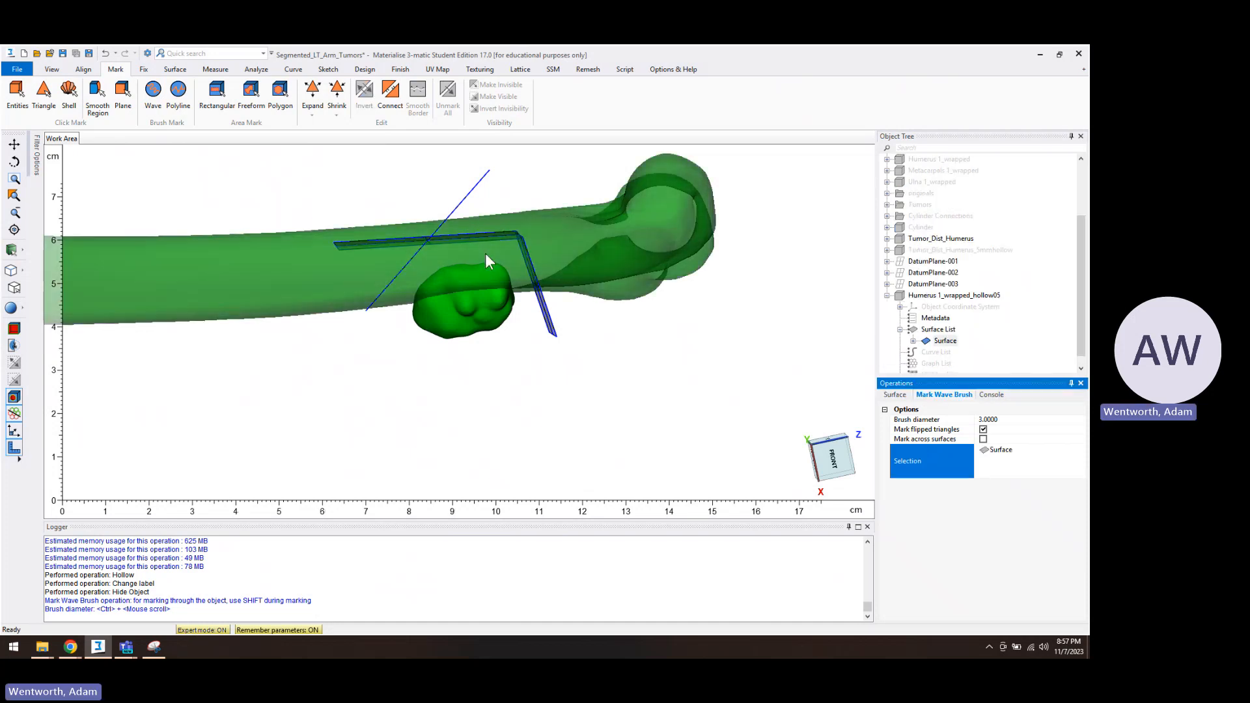
left_click(916, 420)
left_click(990, 420)
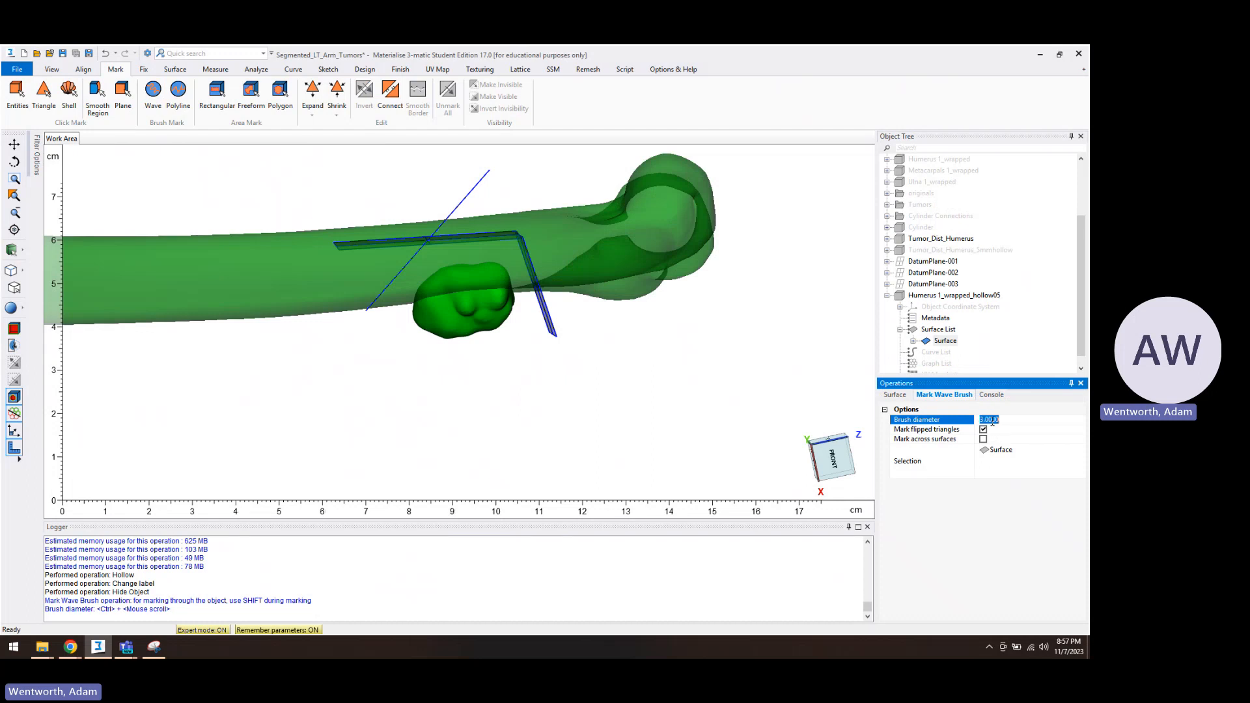
type("5")
key("Return")
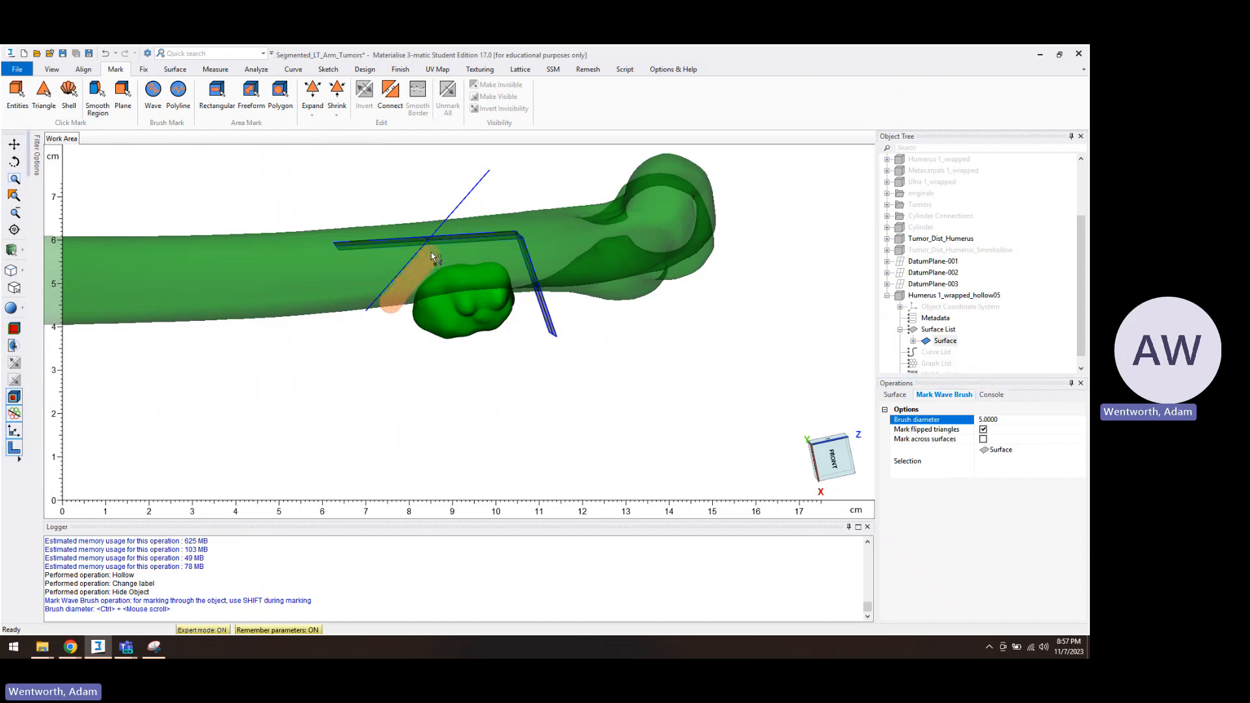
mouse_move(435, 258)
left_mouse_down()
mouse_move(457, 254)
mouse_move(531, 287)
mouse_move(495, 269)
mouse_move(462, 273)
mouse_move(508, 284)
mouse_move(417, 299)
mouse_move(513, 290)
left_mouse_up()
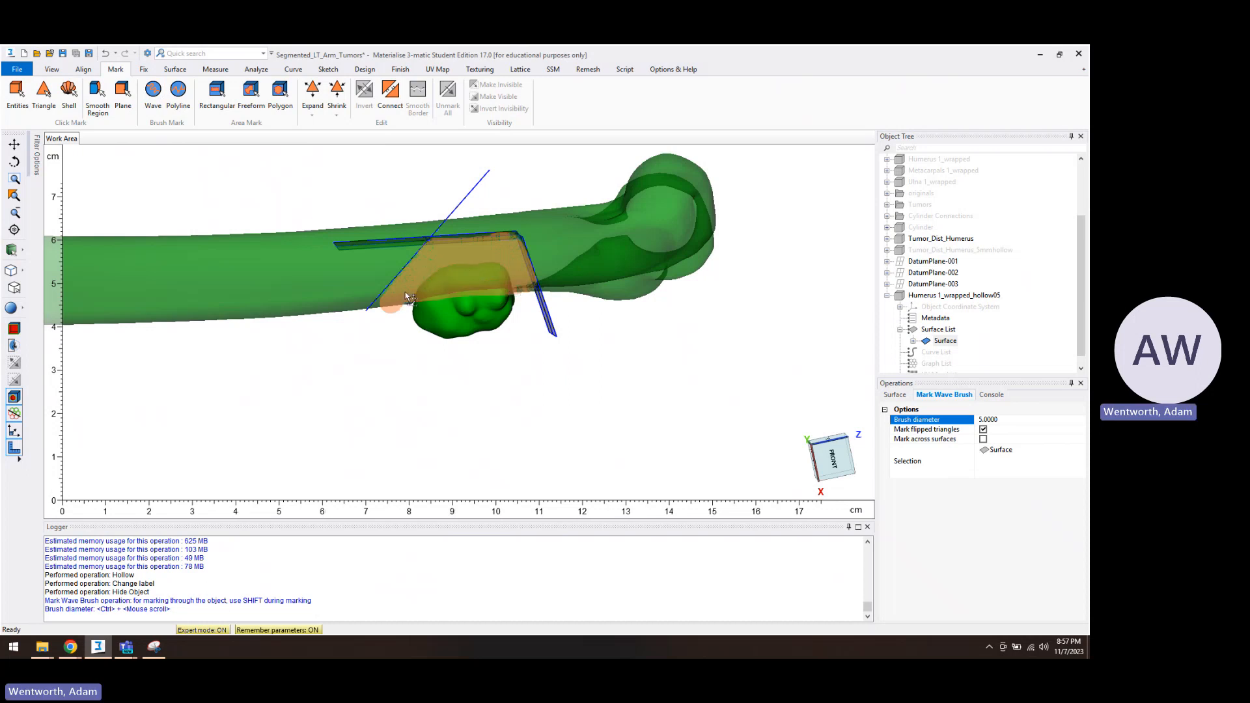
left_click_drag(412, 288, 412, 288)
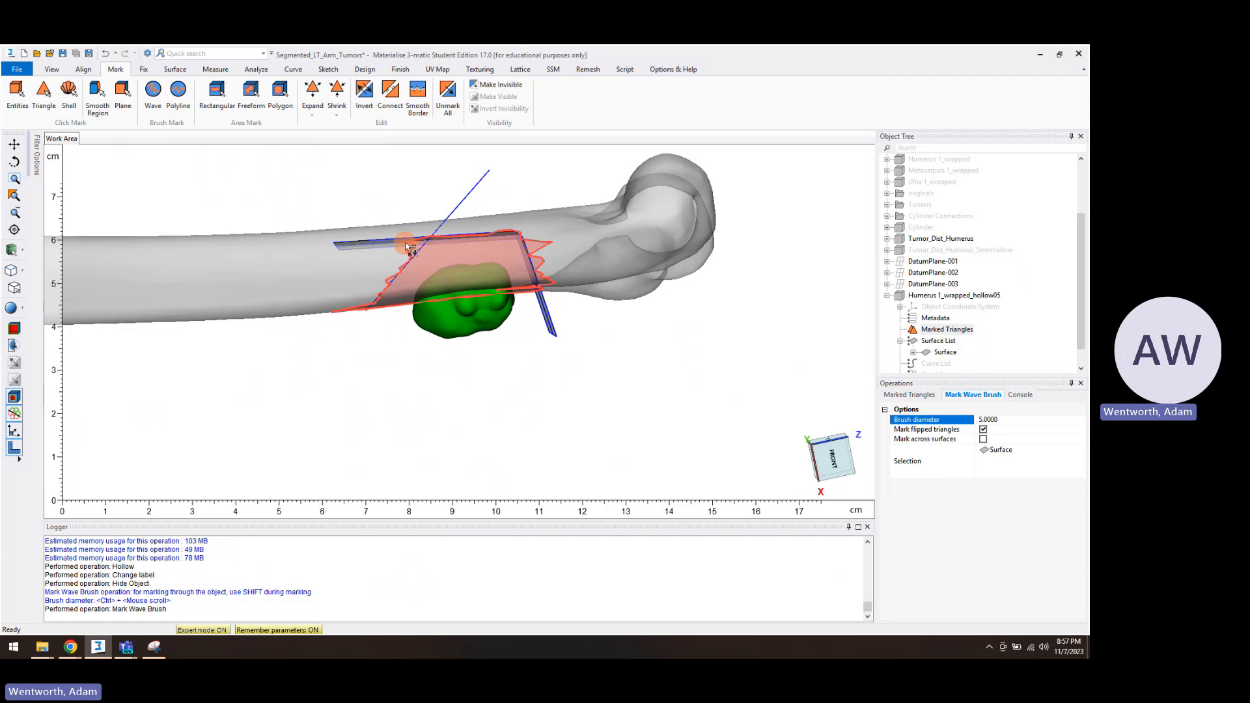
Unmark the triangles spilling past the distal and proximal datum planes, and smooth the marked area's border
left_click(553, 296)
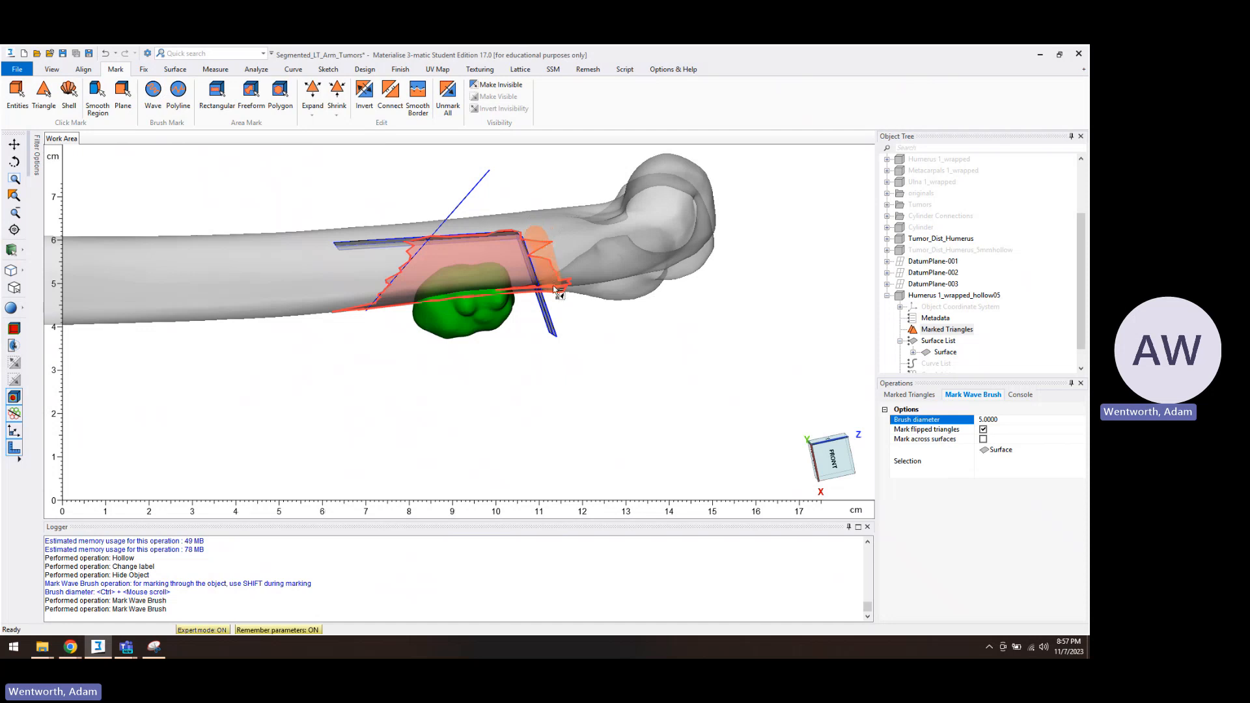
left_click_drag(552, 258, 557, 255)
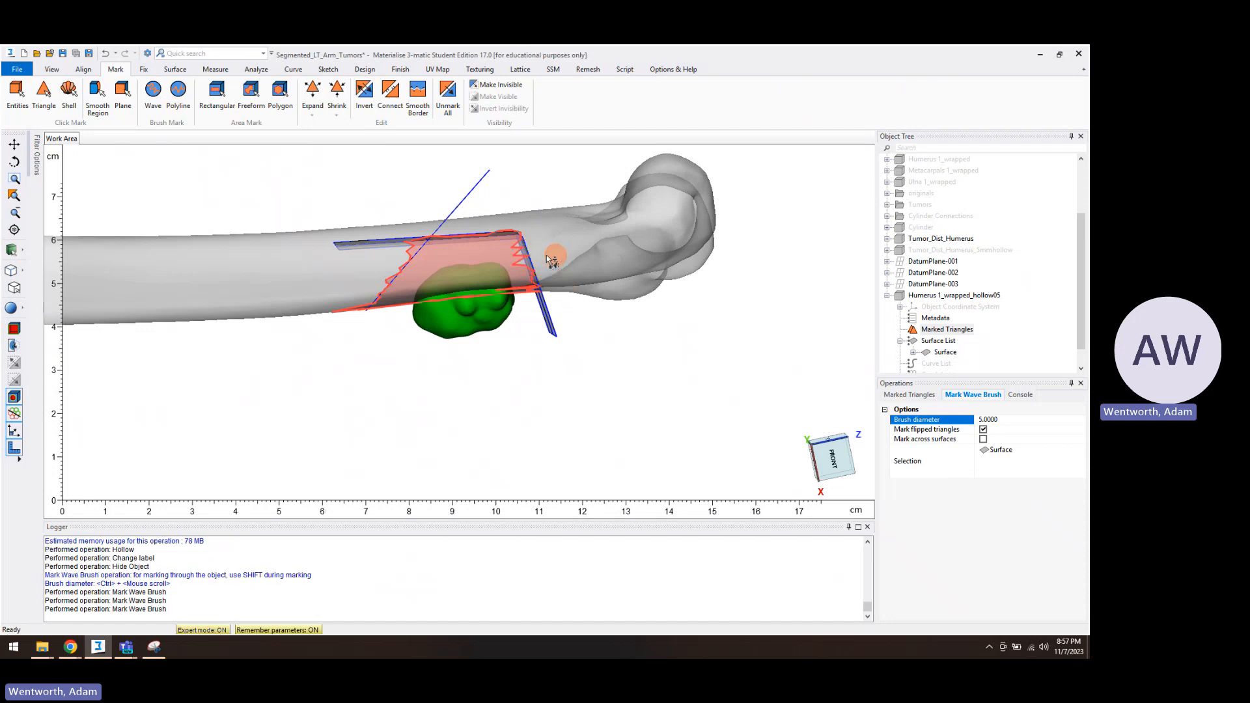
left_click_drag(369, 293, 345, 324)
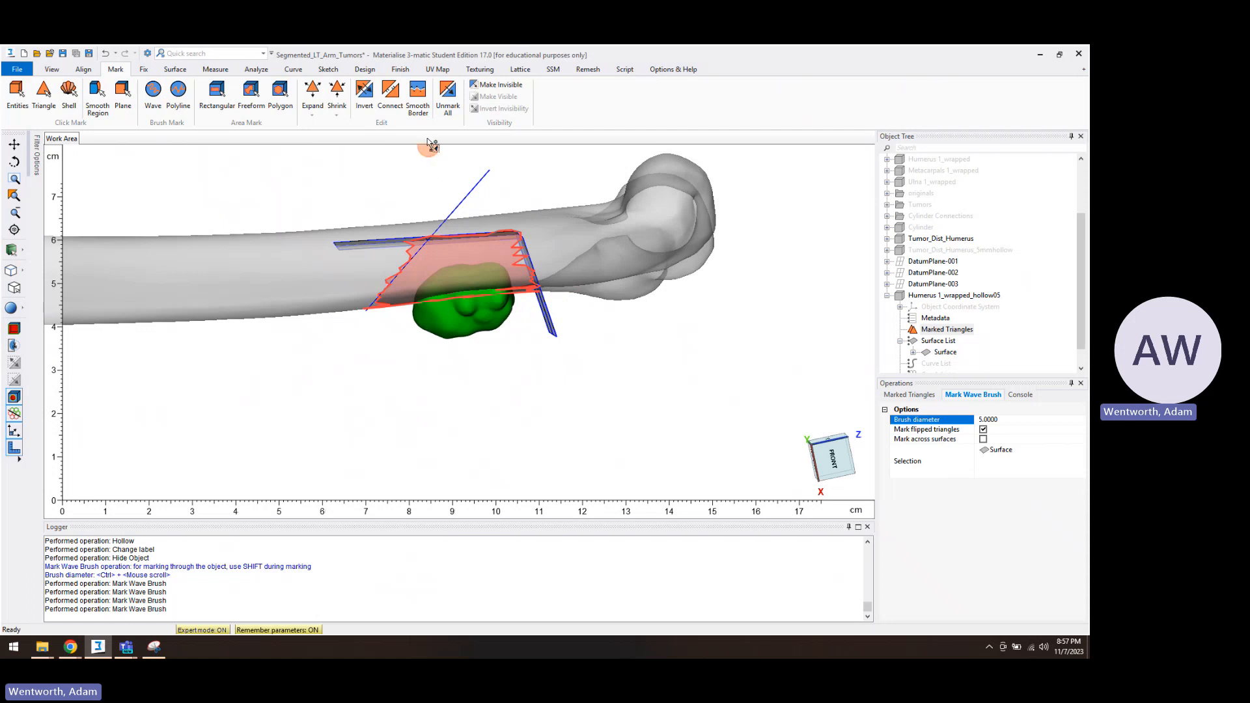
left_click(418, 101)
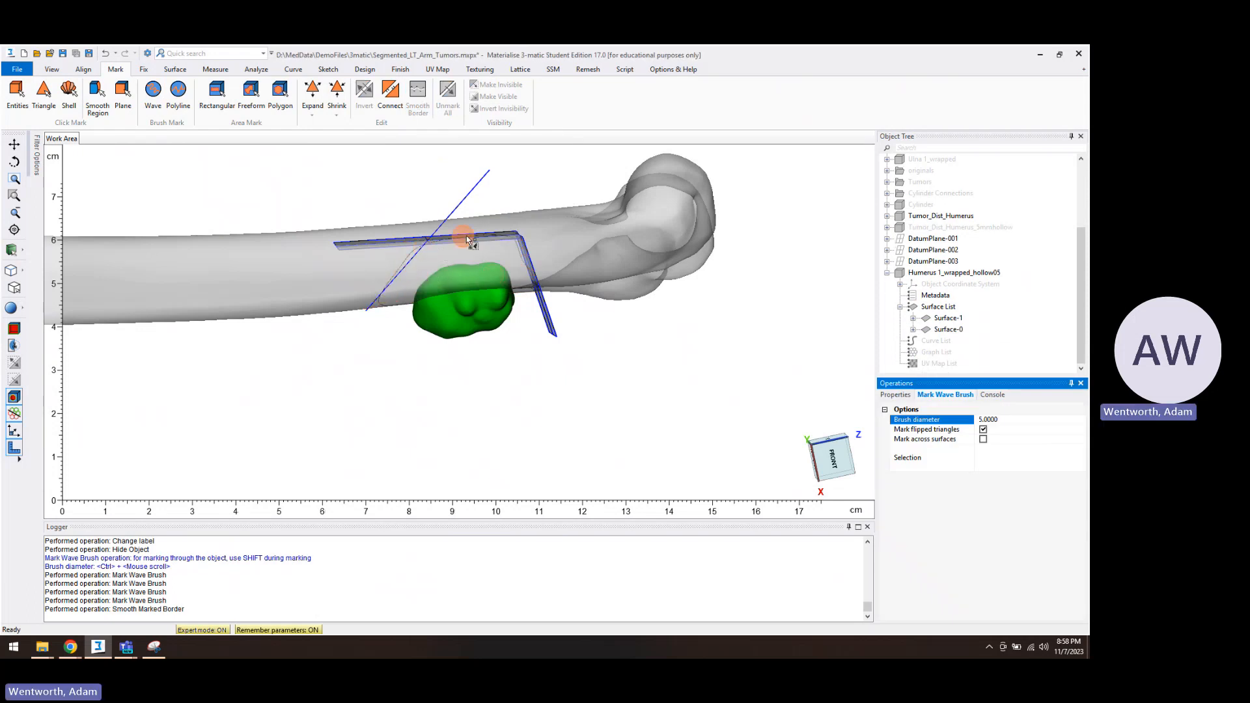
key("Escape")
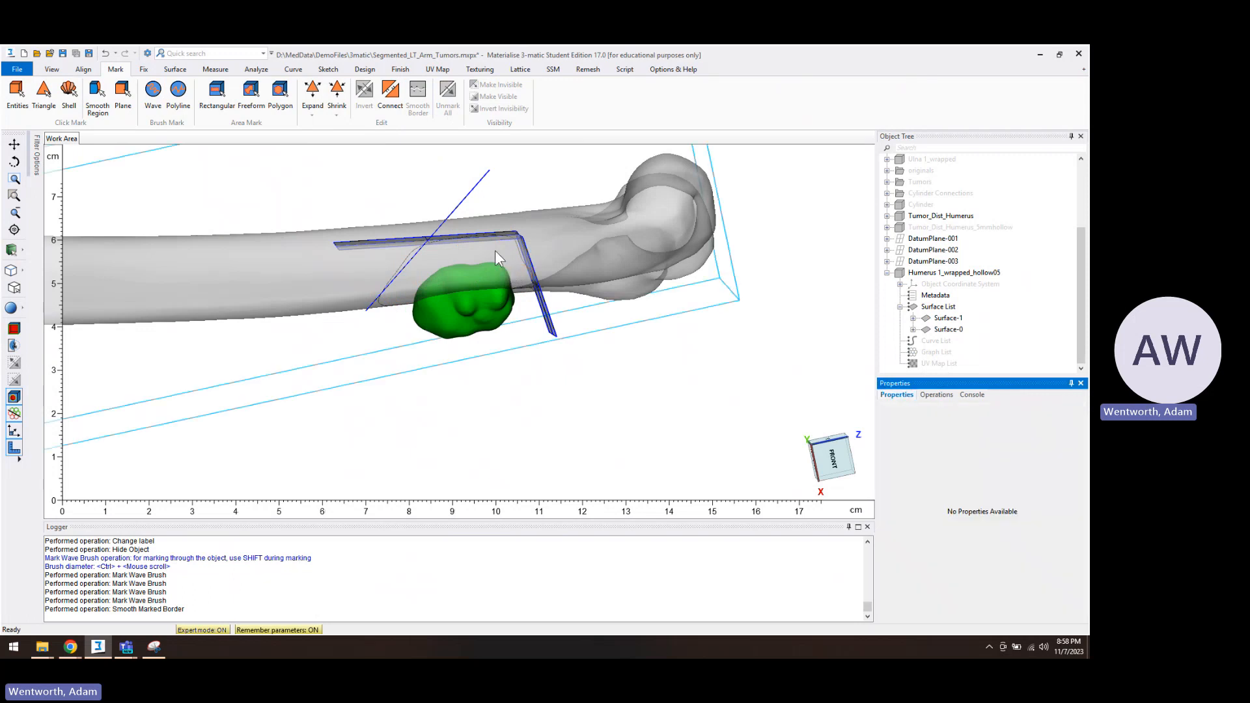
Copy the smoothed surface patch beside the tumor, Surface-0, to a new part
right_click(494, 250)
left_click(519, 270)
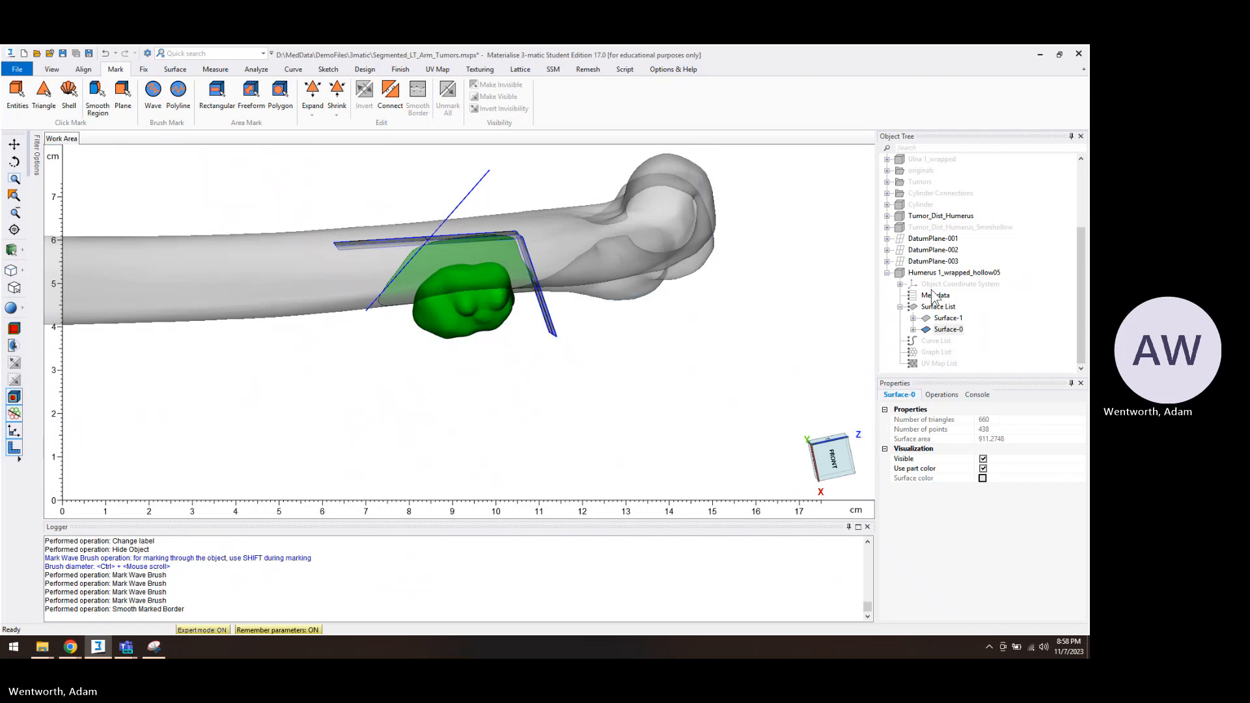
right_click(955, 330)
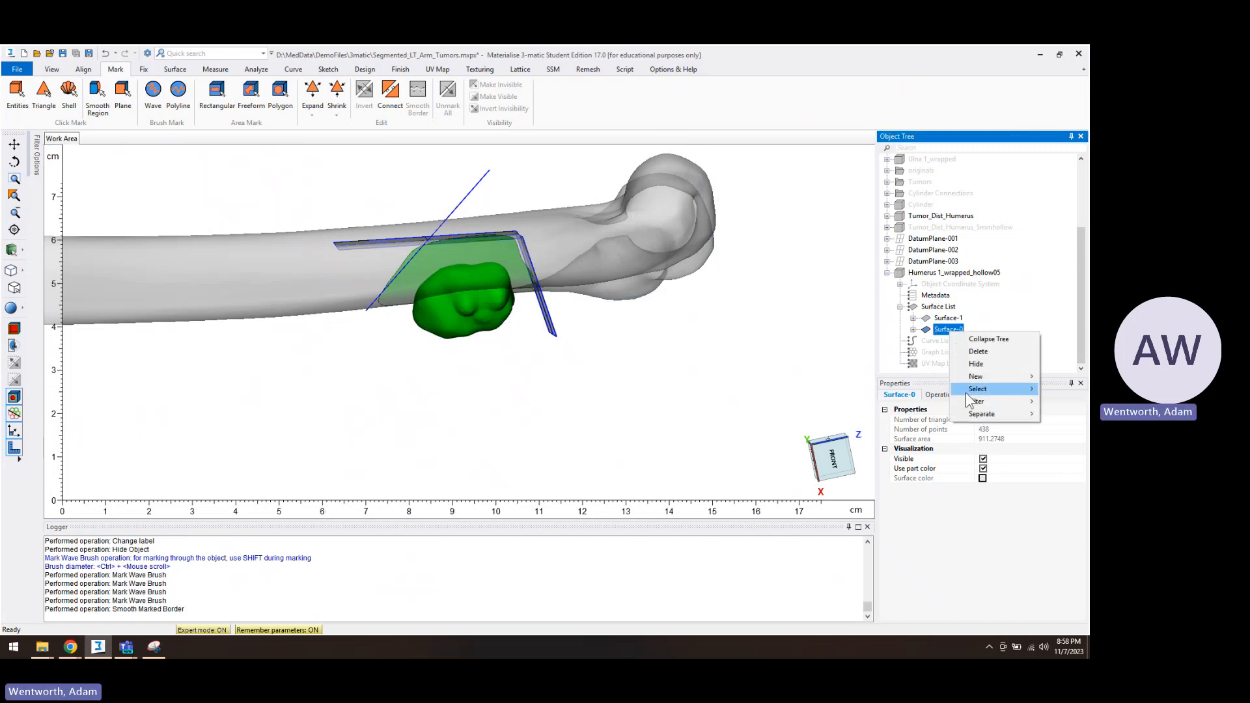
mouse_move(978, 417)
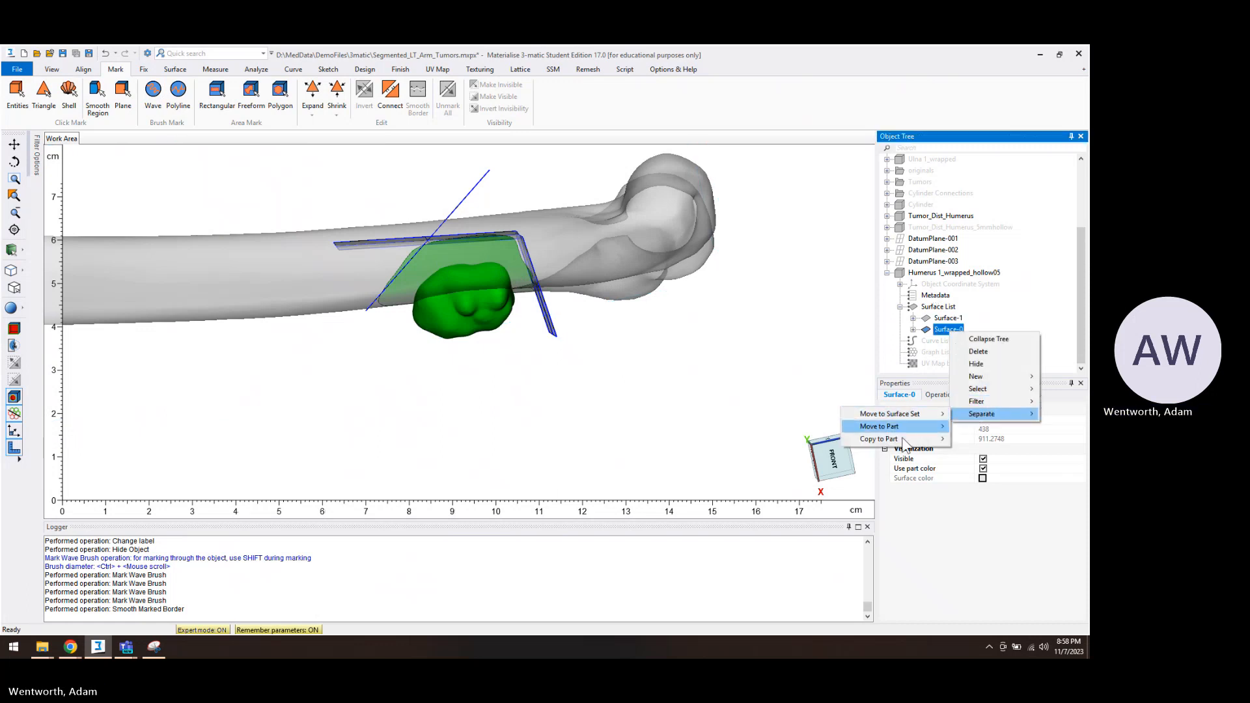
left_click(975, 440)
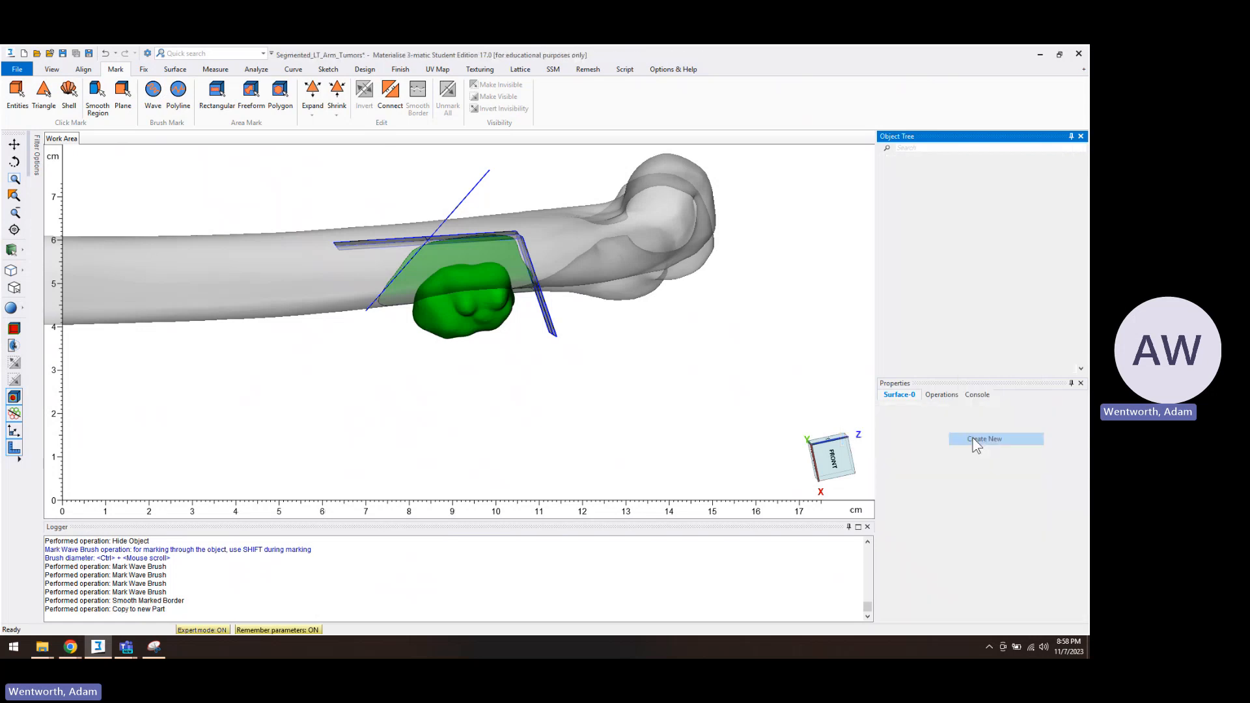
Hollow the copied surface patch Surface-0-001 with hollow type Both and a distance of 5, keeping Reduce and Remove original enabled
left_click(931, 363)
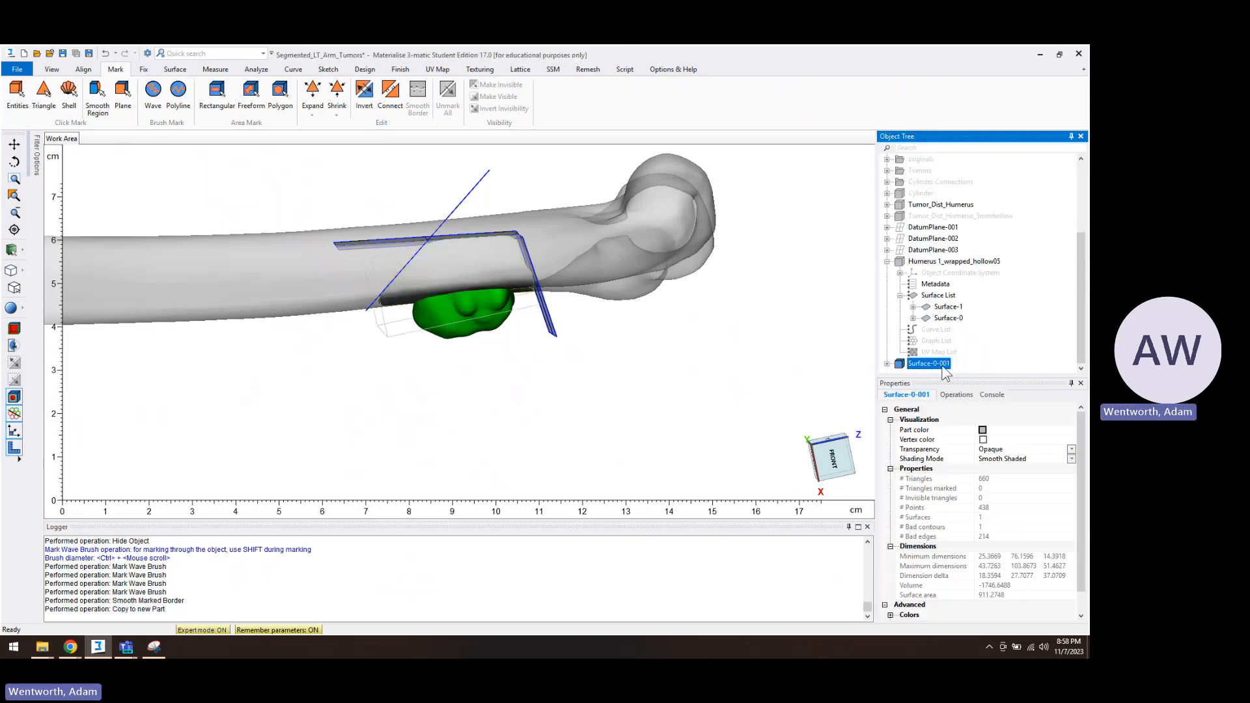
left_click(887, 261)
left_click(923, 373)
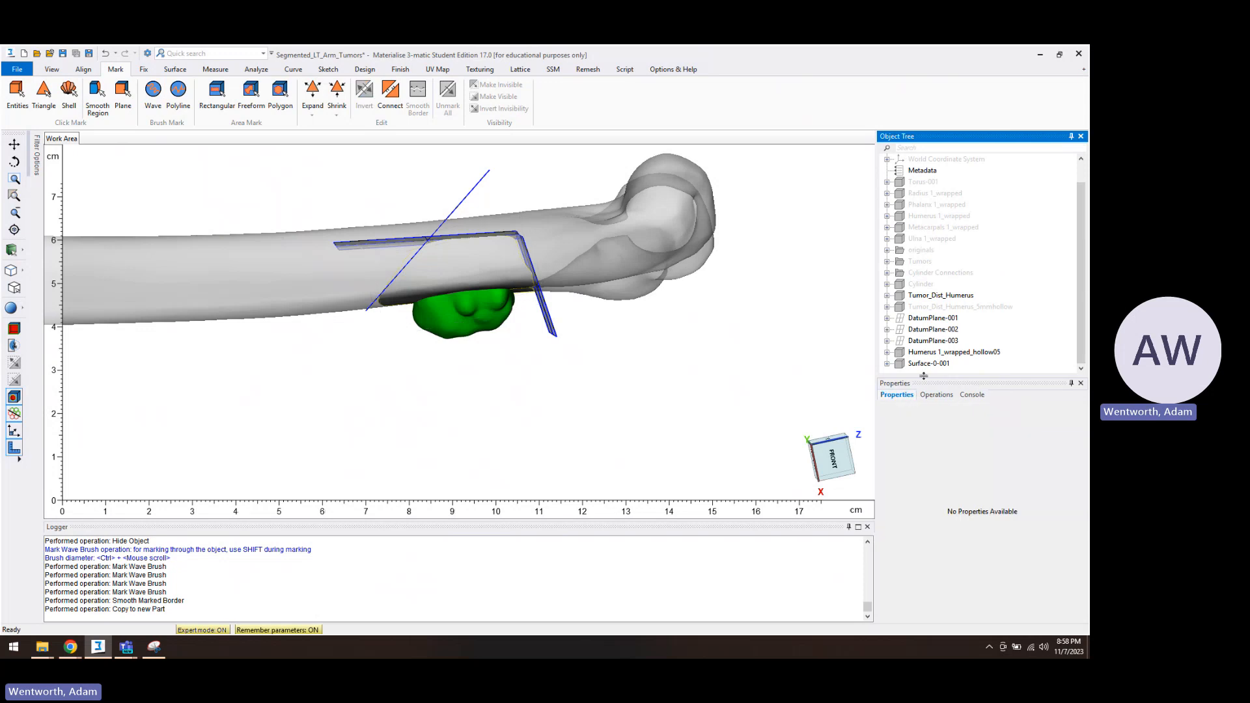
left_click(931, 363)
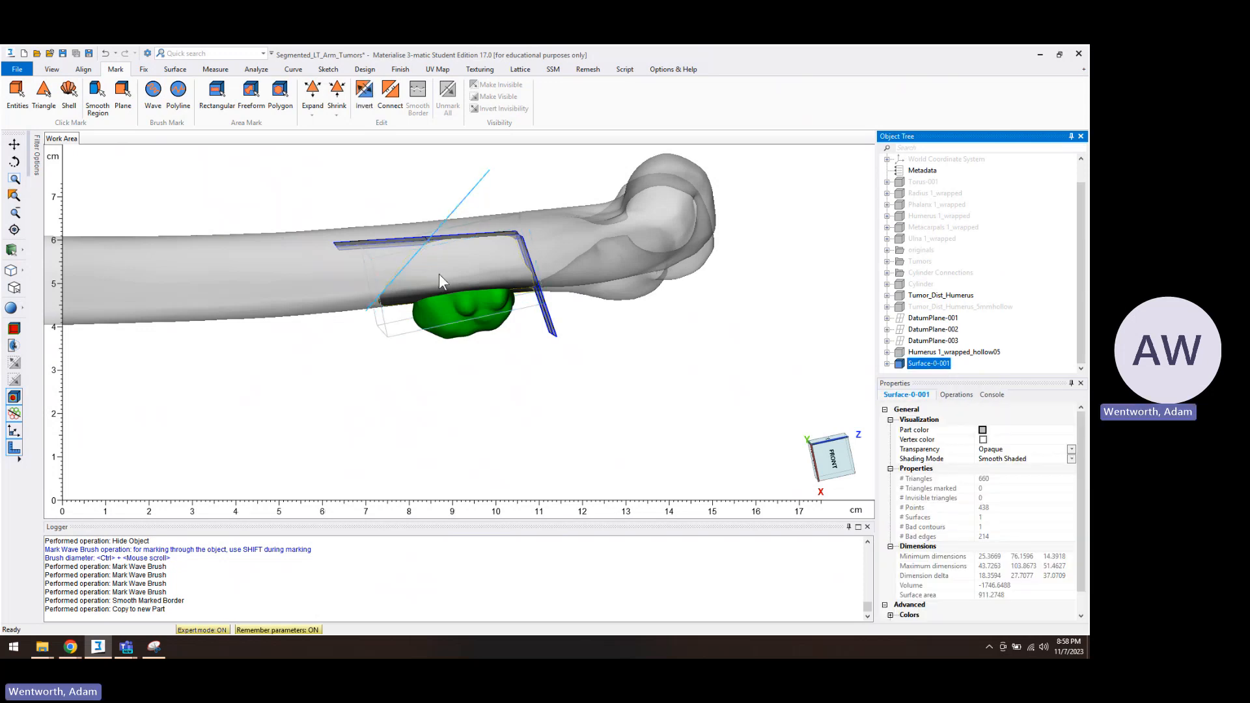
left_click(365, 69)
left_click(501, 94)
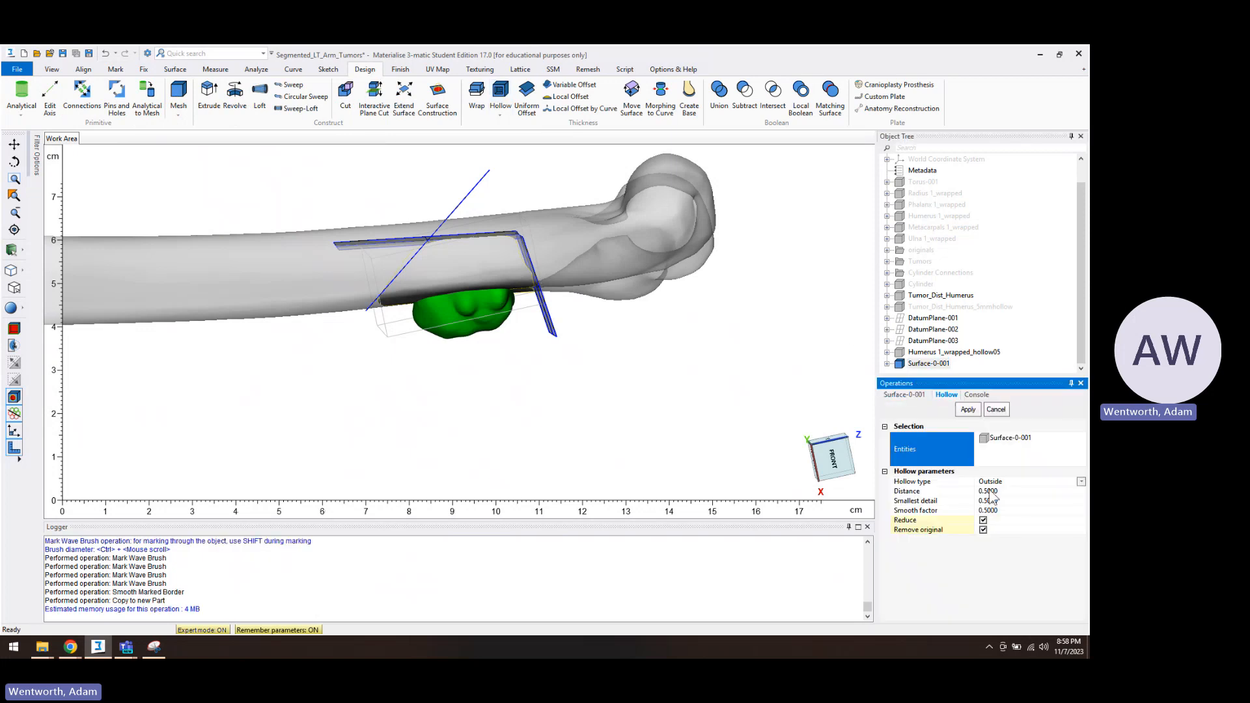
left_click(989, 492)
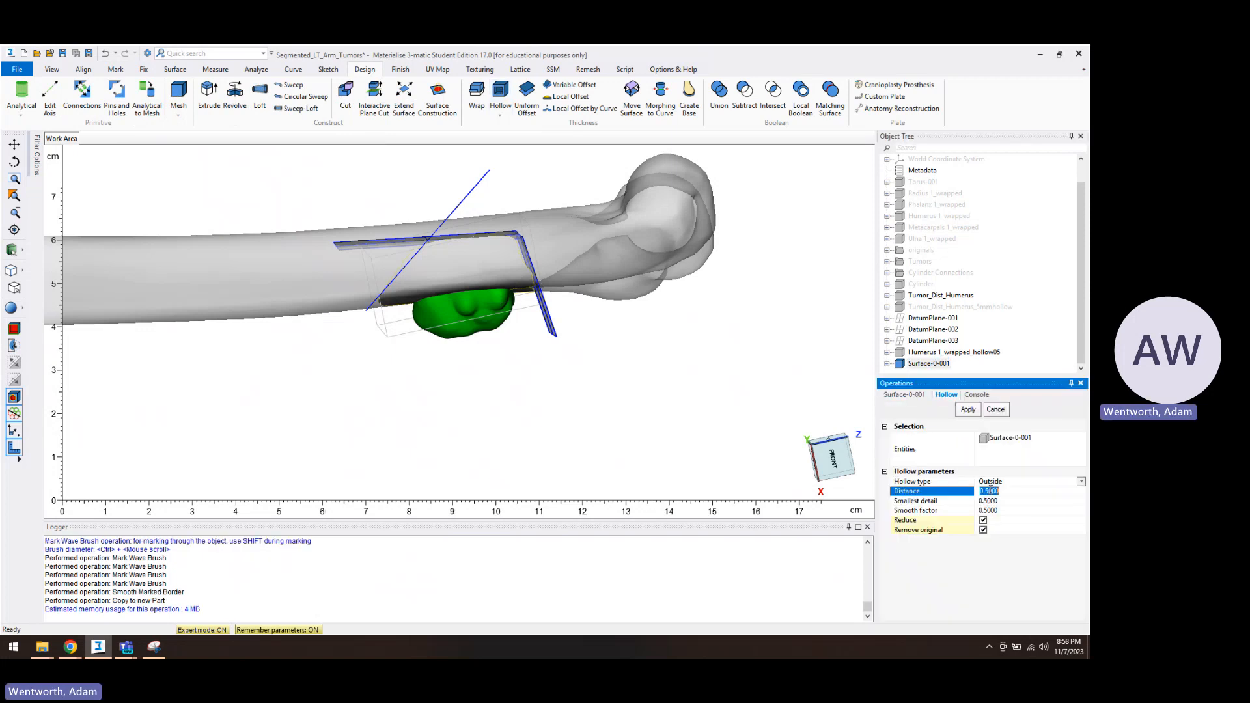
left_click(989, 481)
left_click(989, 504)
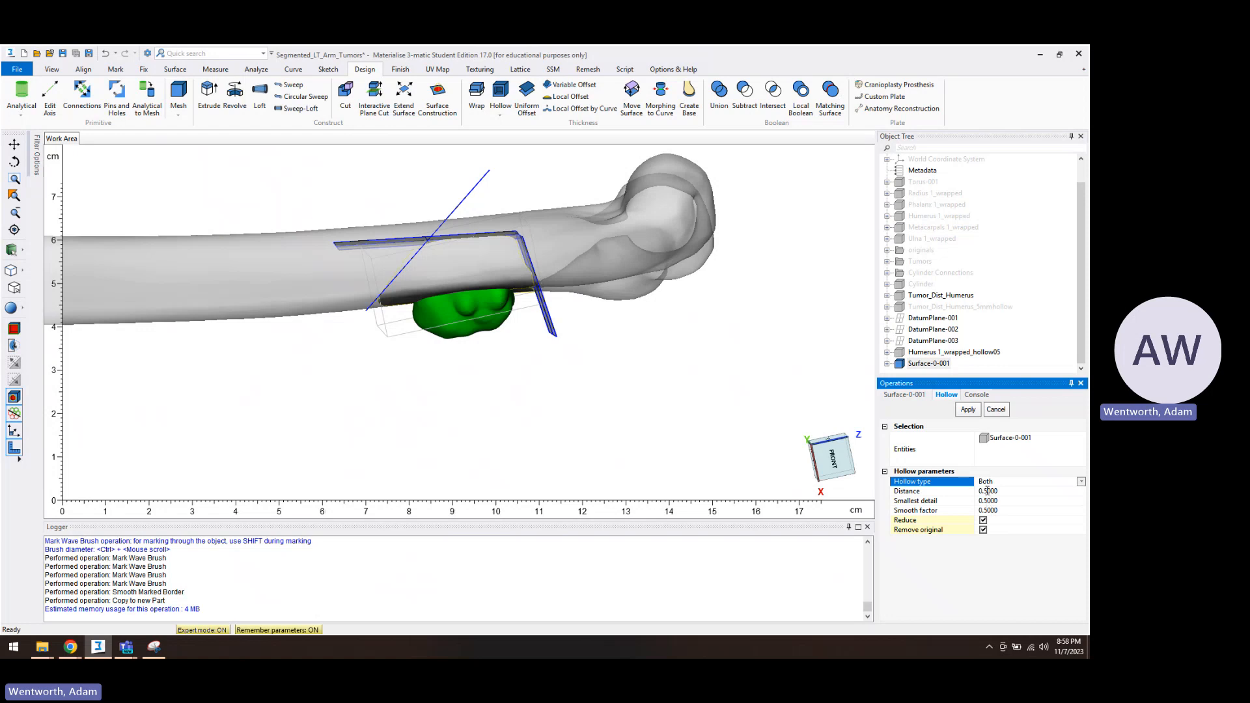
left_click(988, 491)
type("5")
key("Return")
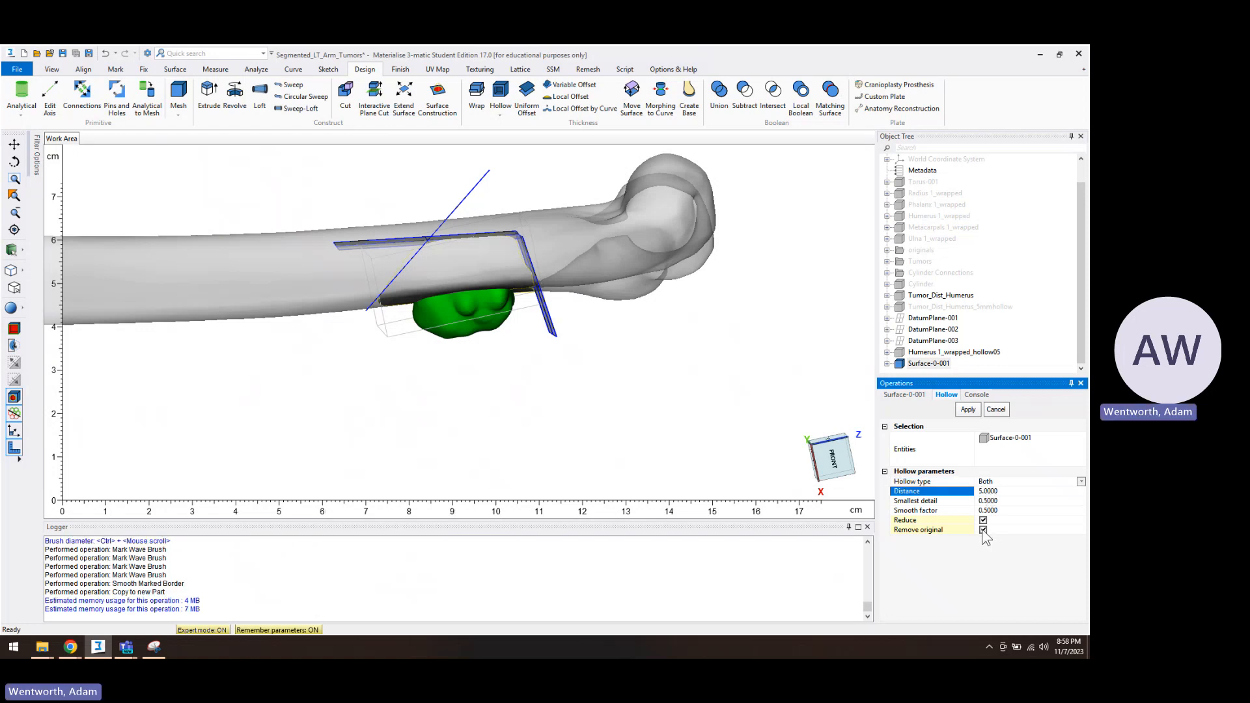
left_click(969, 409)
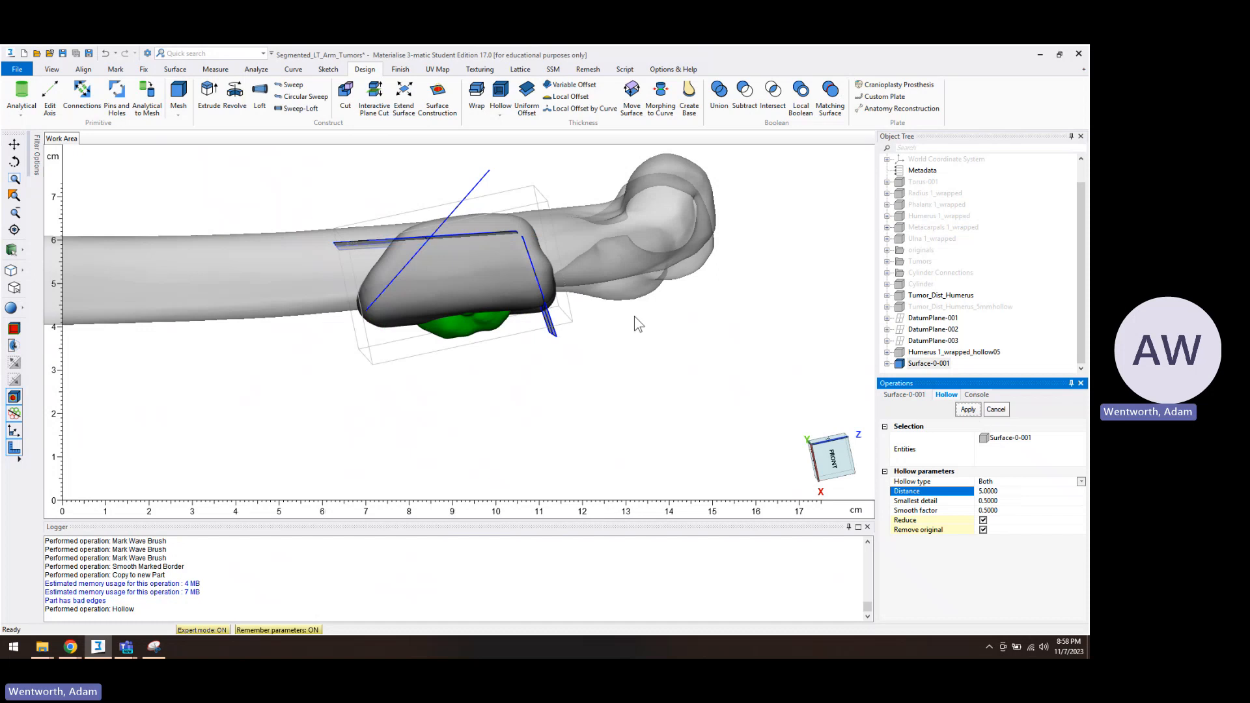
Rename the hollowed Surface-0-001 part as guidebody
left_click(924, 365)
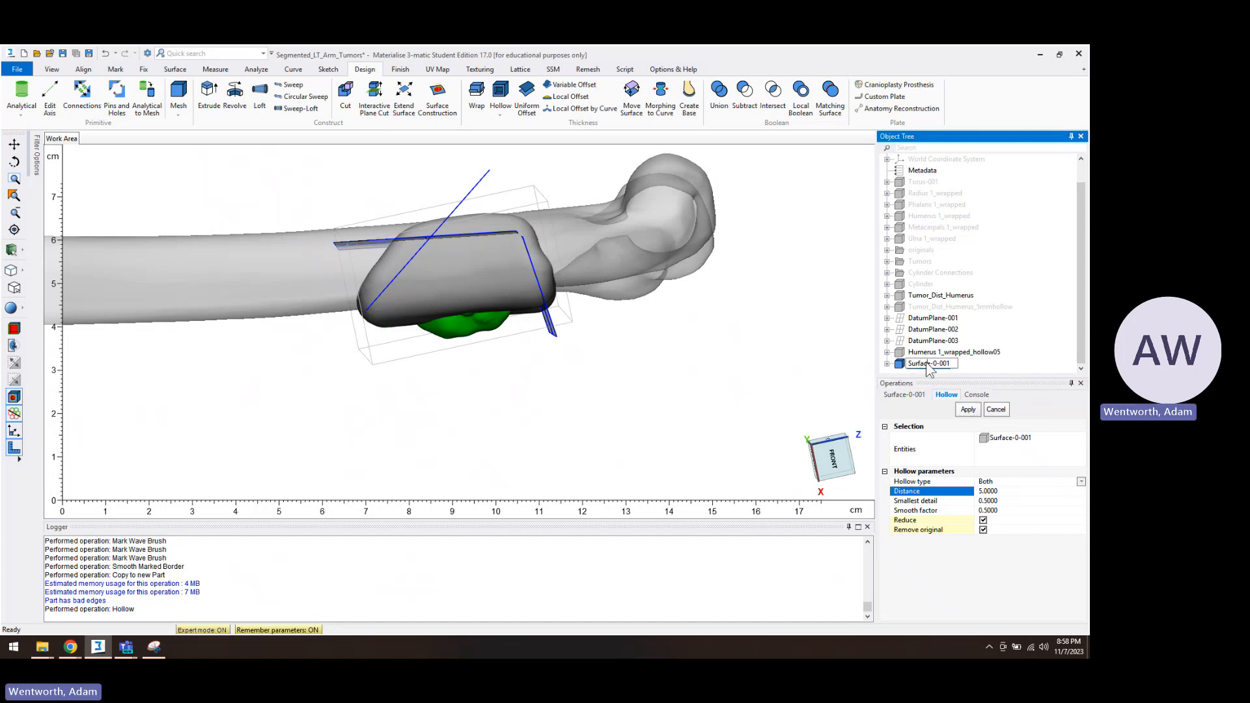
type("guidebody")
key("Return")
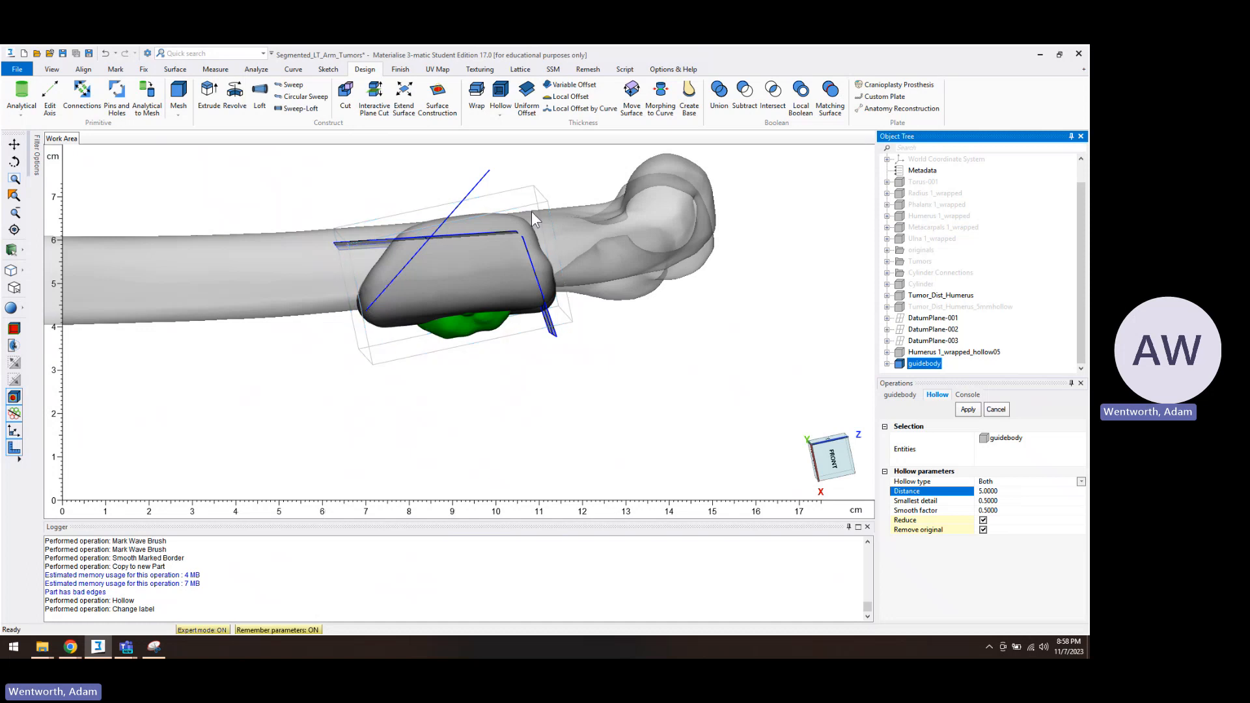
left_click(1028, 339)
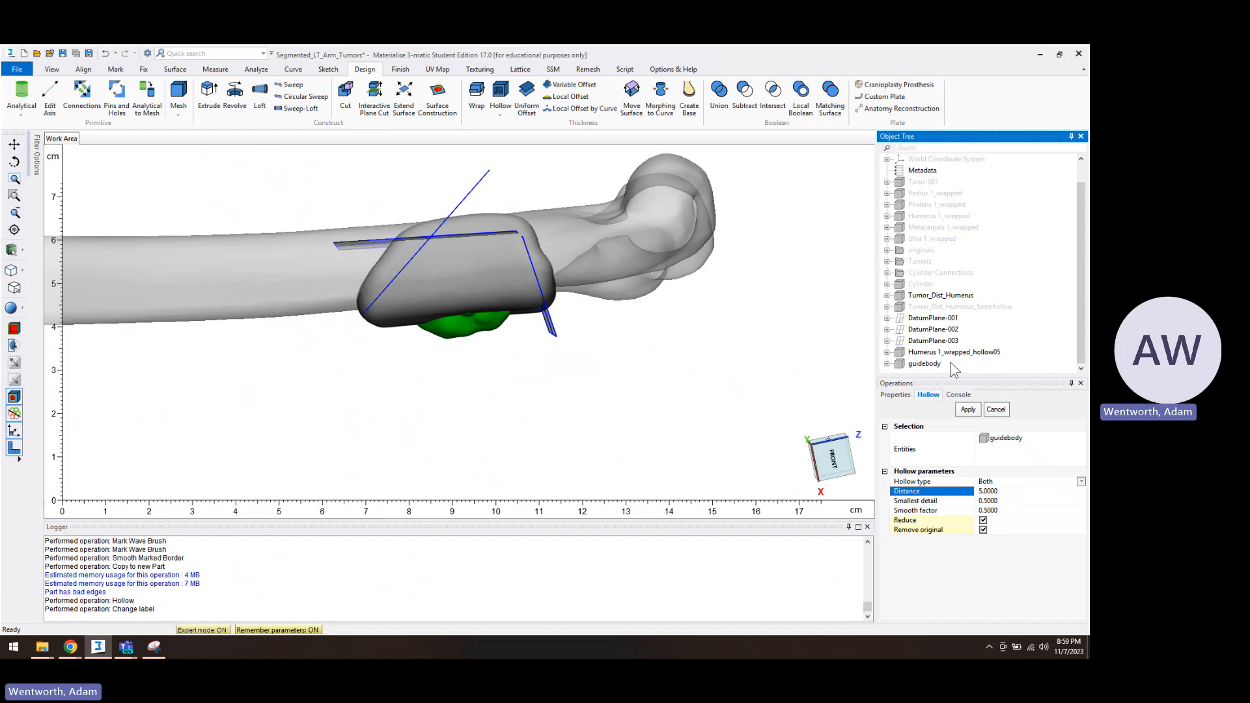
Cut guidebody with DatumPlane-001 at zero clearance, creating new parts and keeping the original
left_click(925, 364)
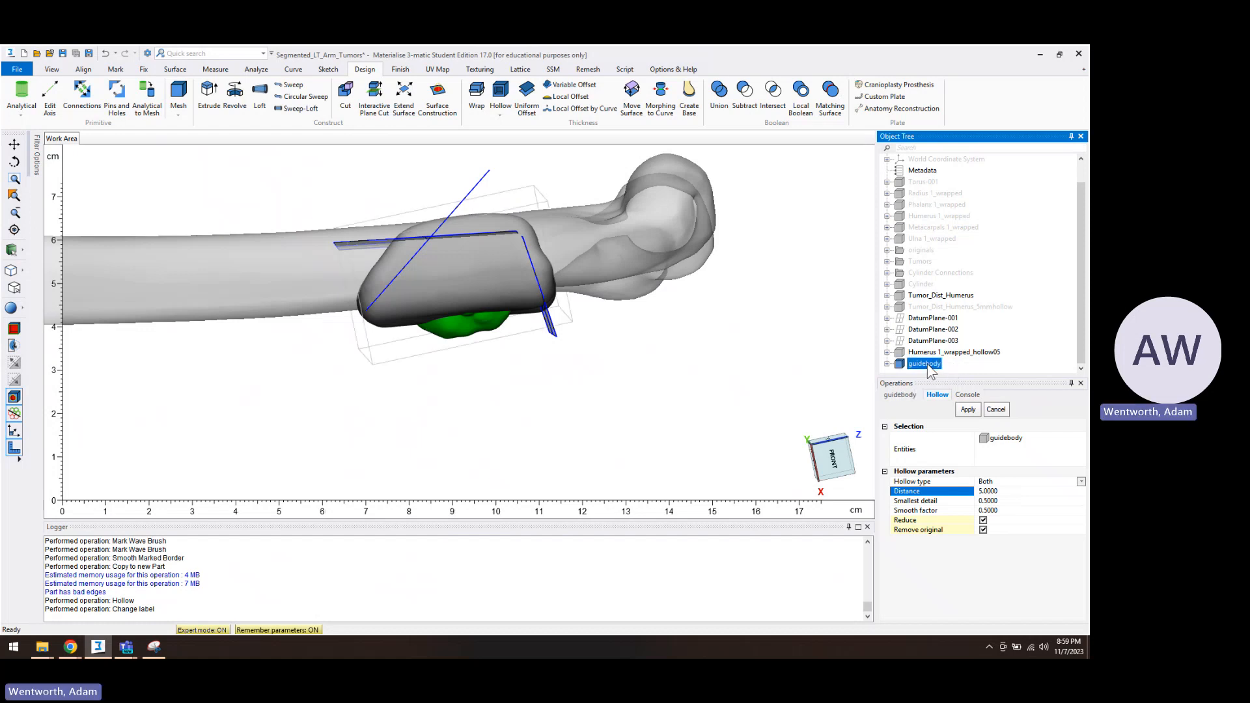
key("ctrl+x")
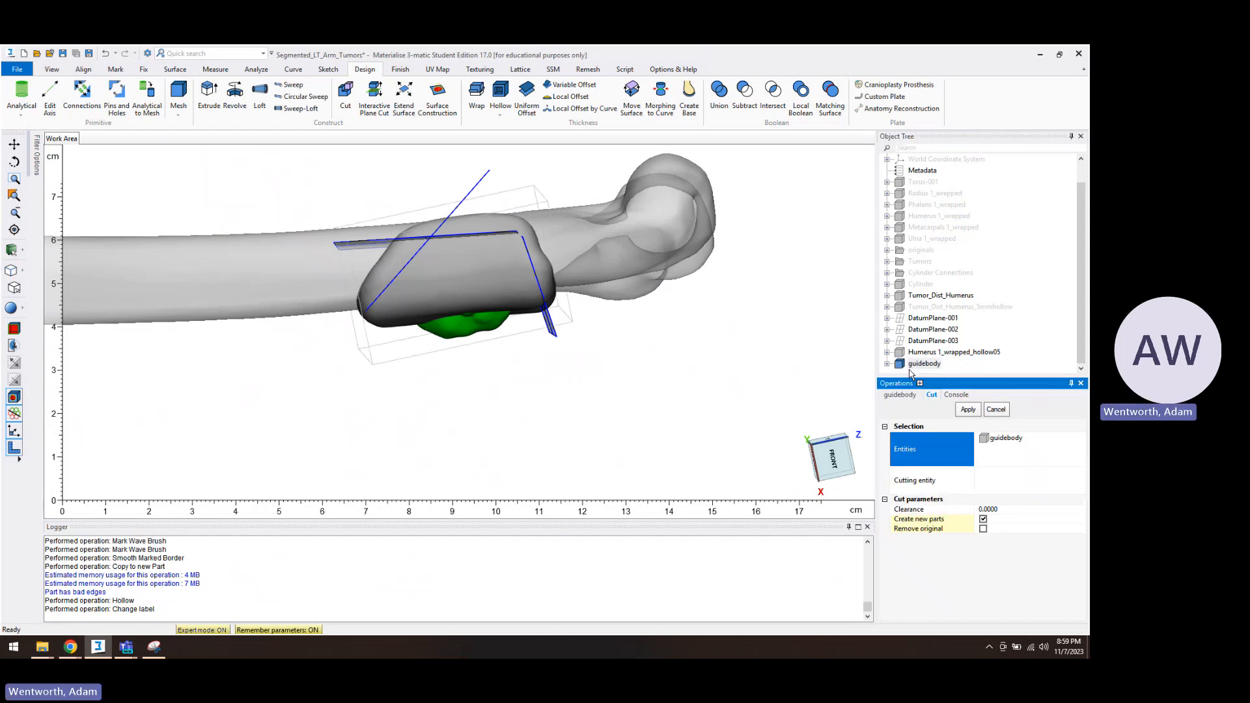
left_click(997, 483)
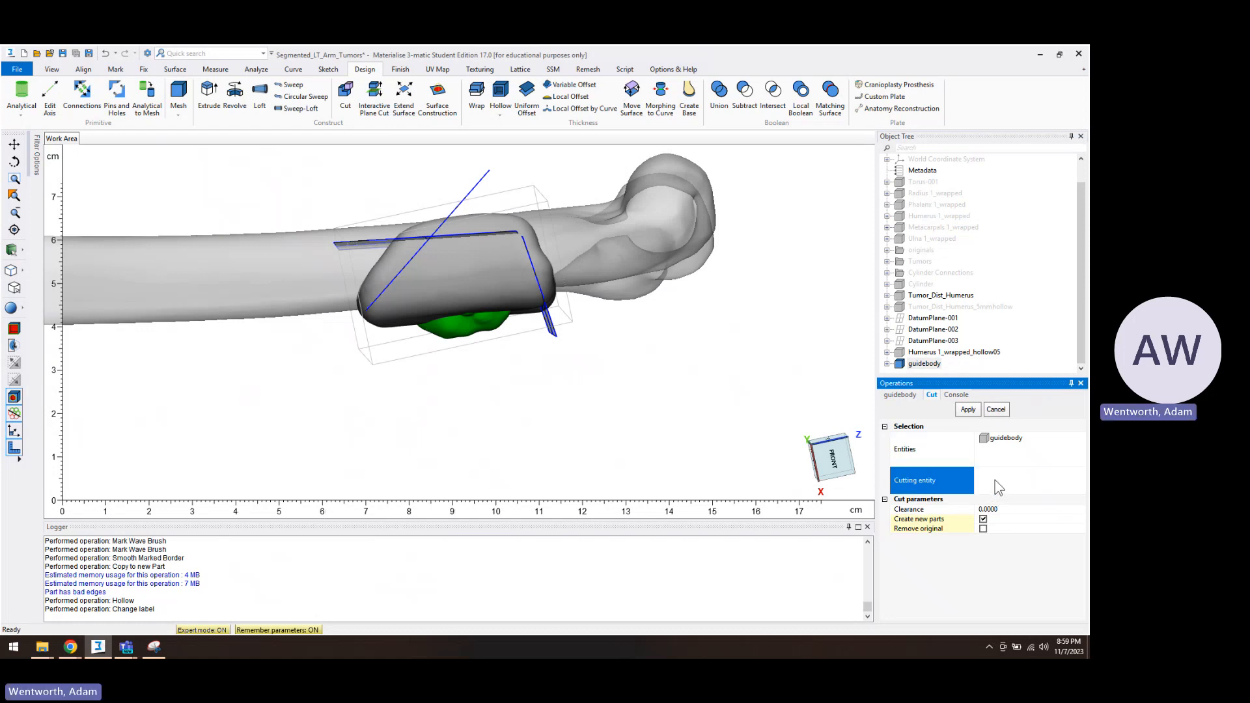
left_click(551, 329)
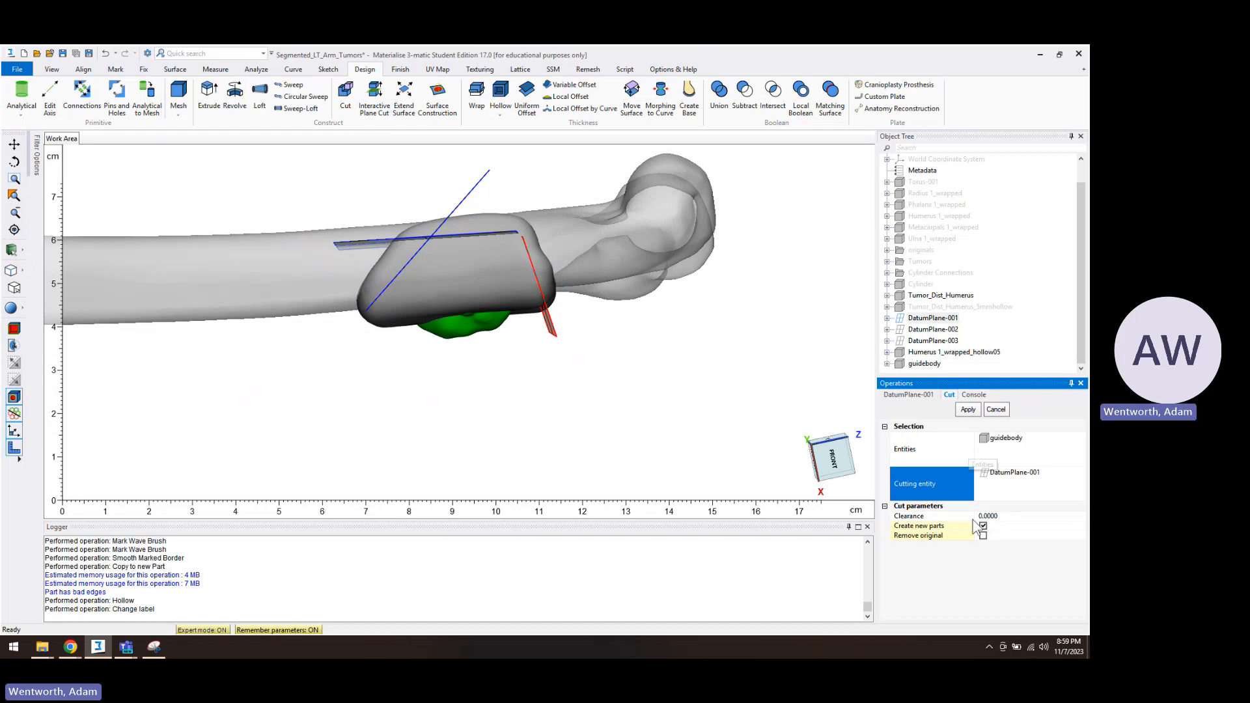
left_click(968, 410)
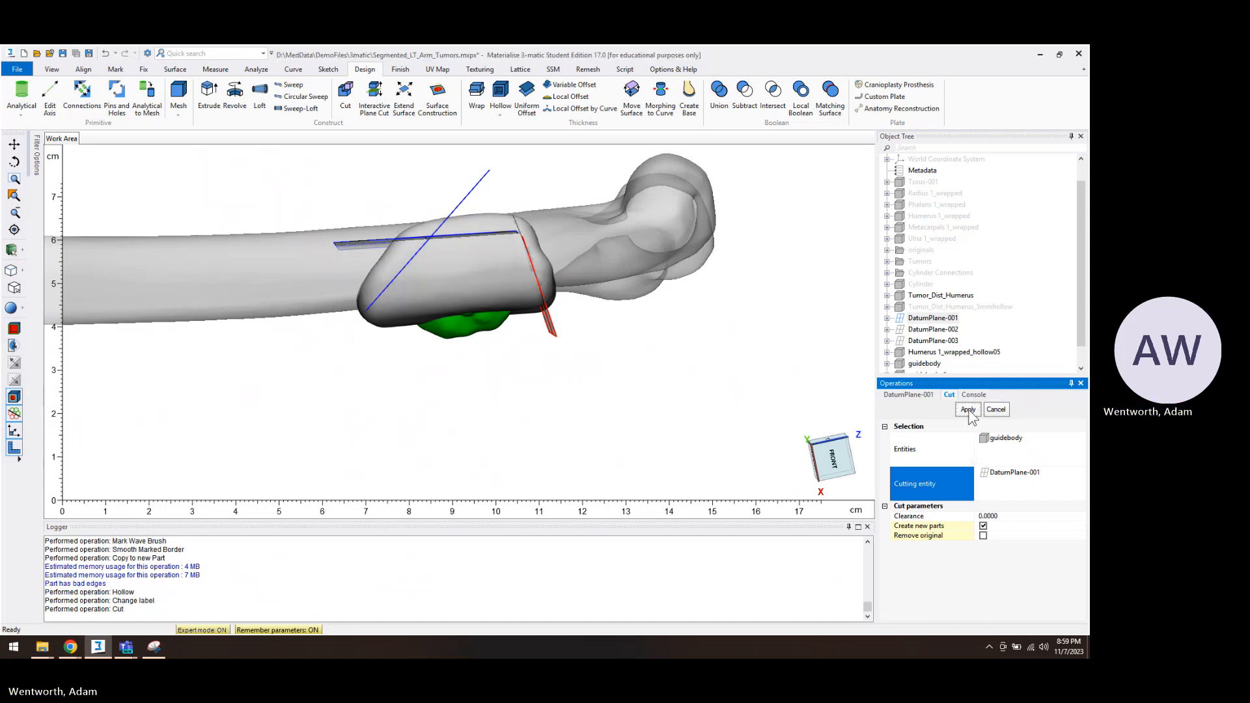
Hide the original guidebody and delete guidebody-2, the cut-off piece distal to DatumPlane-001
scroll(968, 362, "down", 1)
right_click(947, 342)
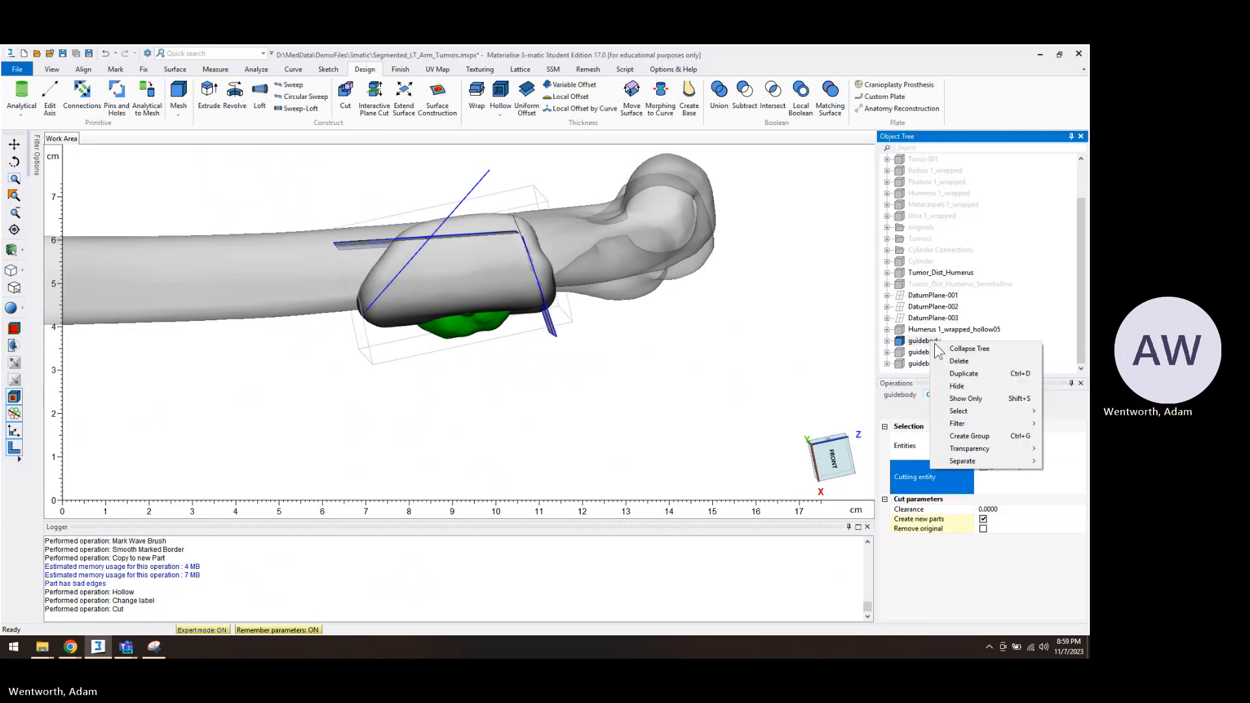
left_click(952, 387)
left_click(910, 354)
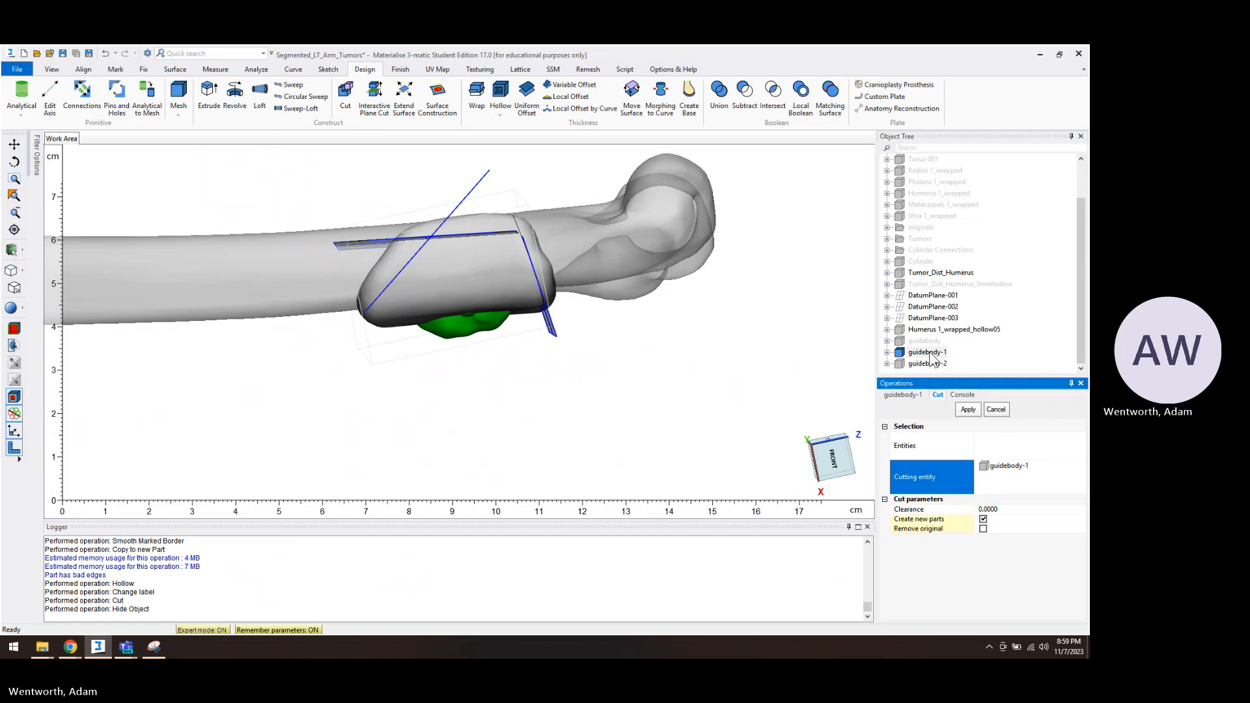
left_click(924, 364)
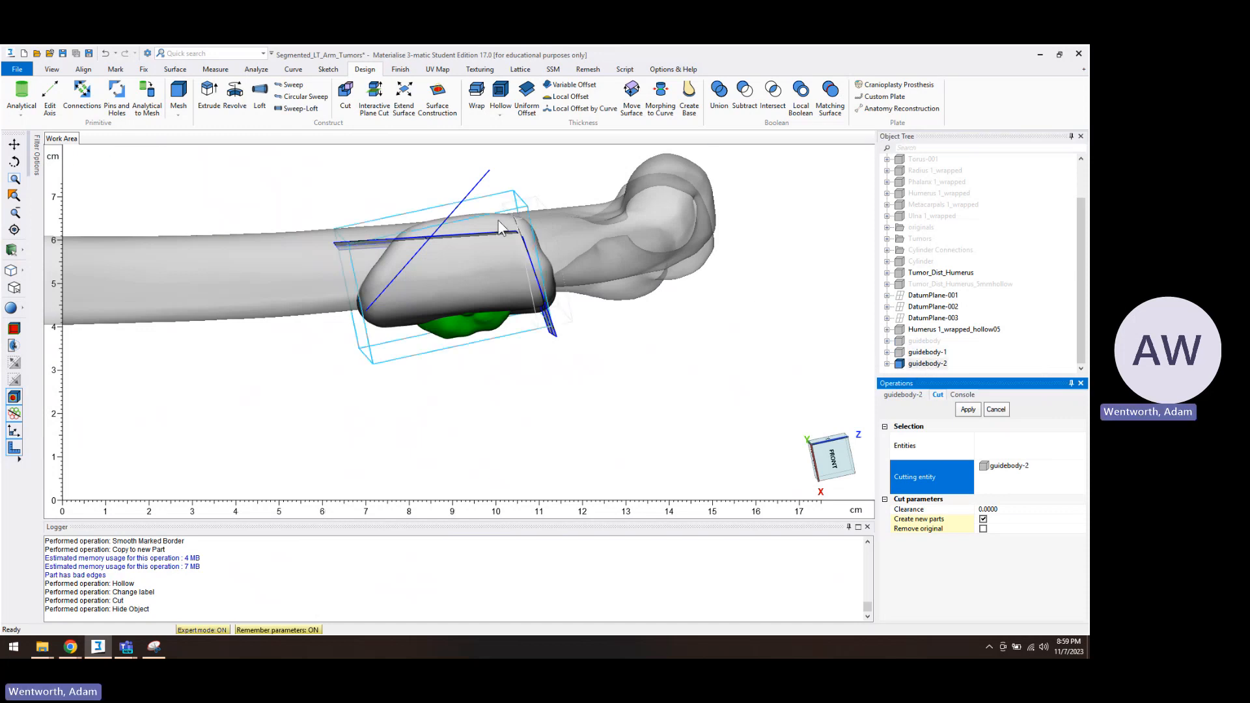
key("Delete")
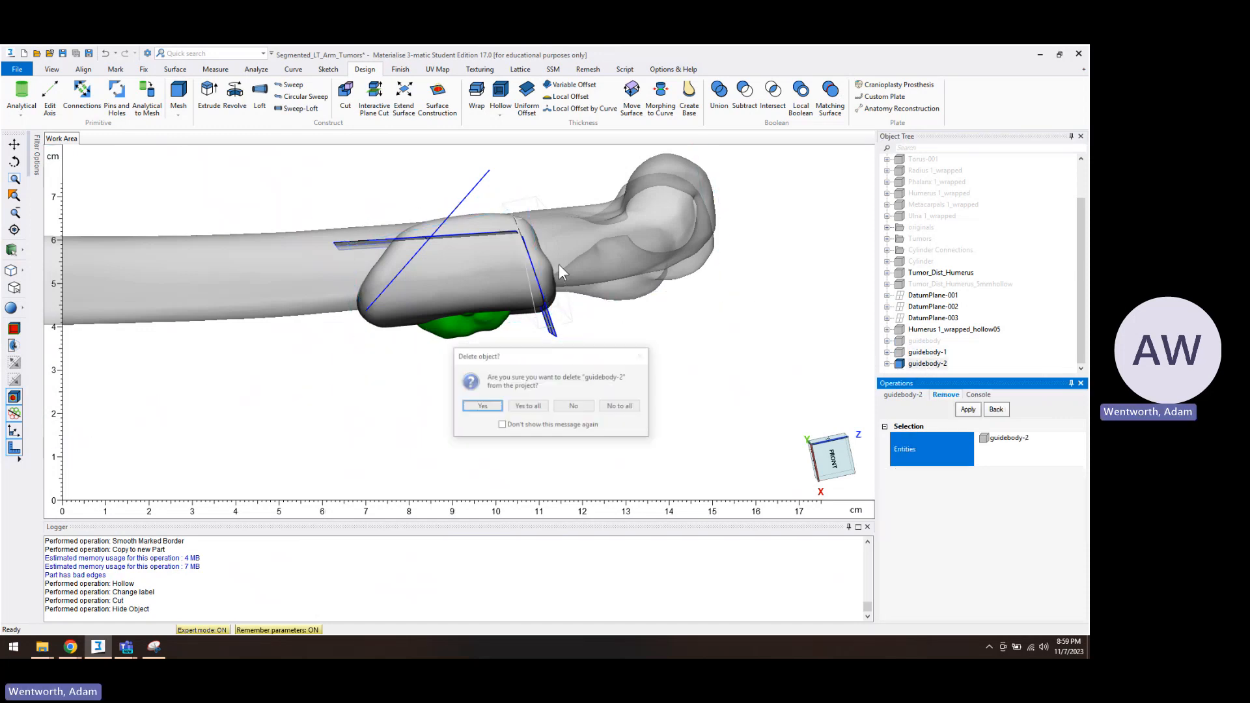
key("Return")
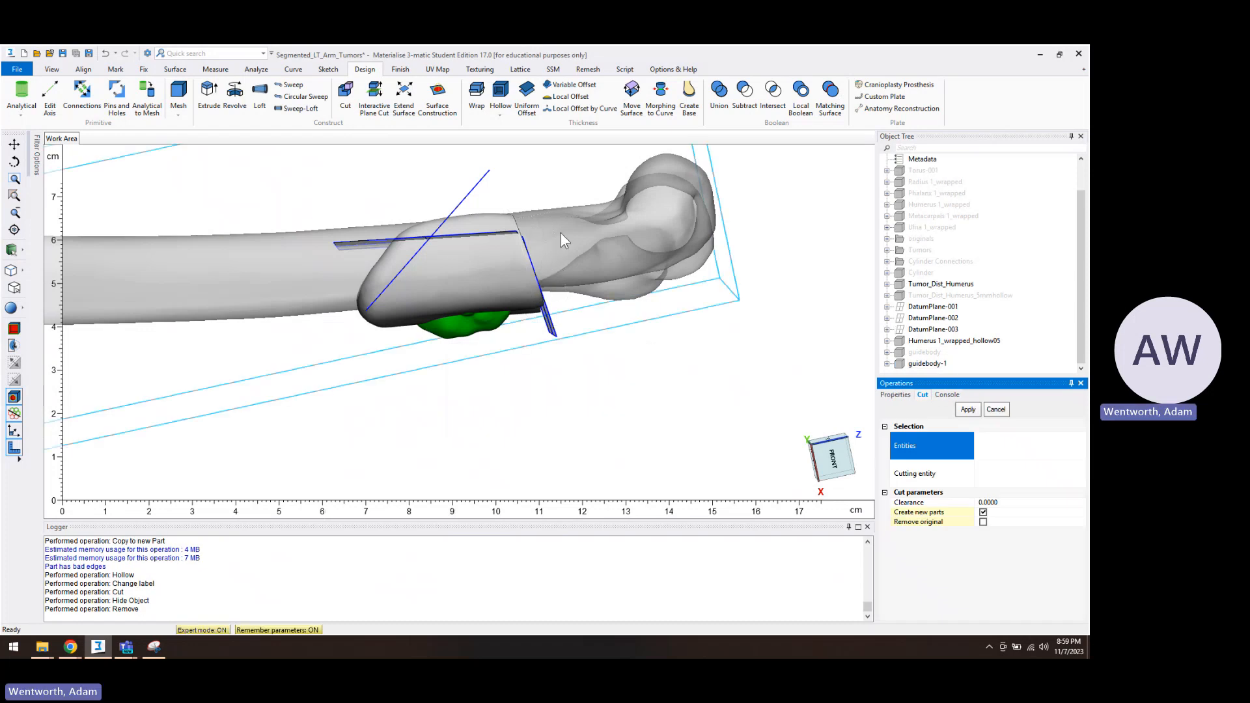
Cut guidebody-1 with the lengthwise plane DatumPlane-002, creating new parts and removing the original
left_click(924, 363)
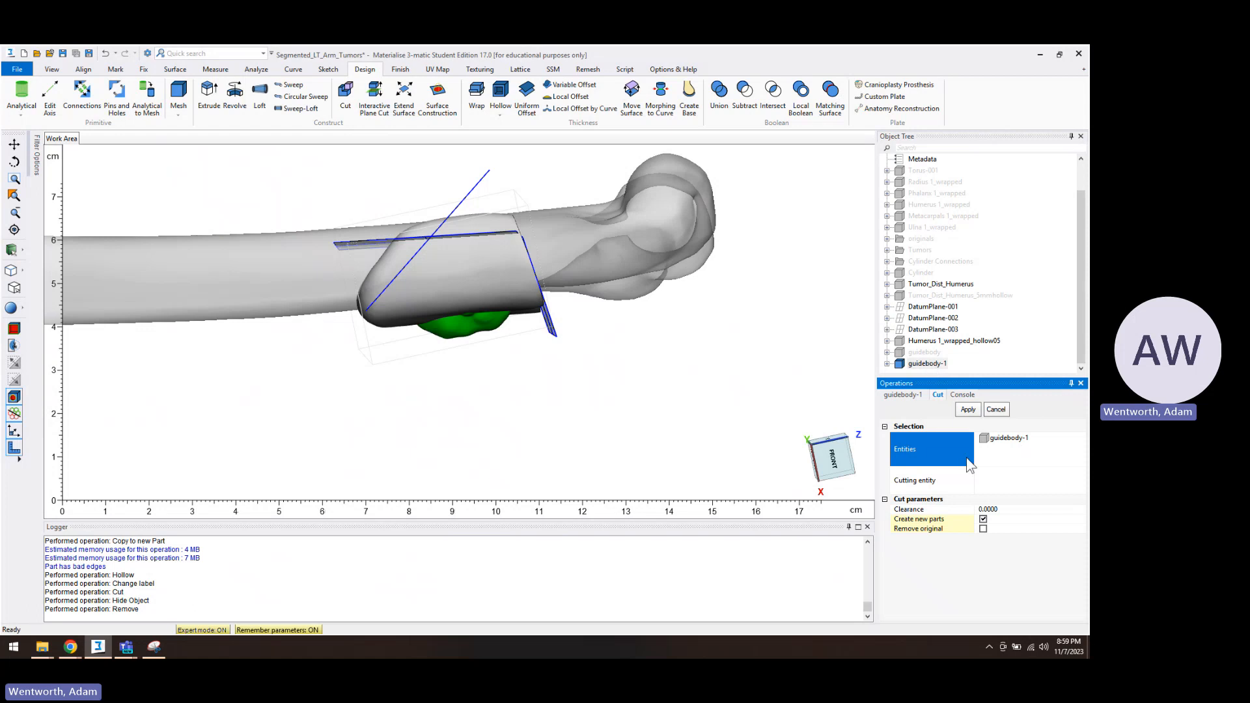
left_click(1000, 490)
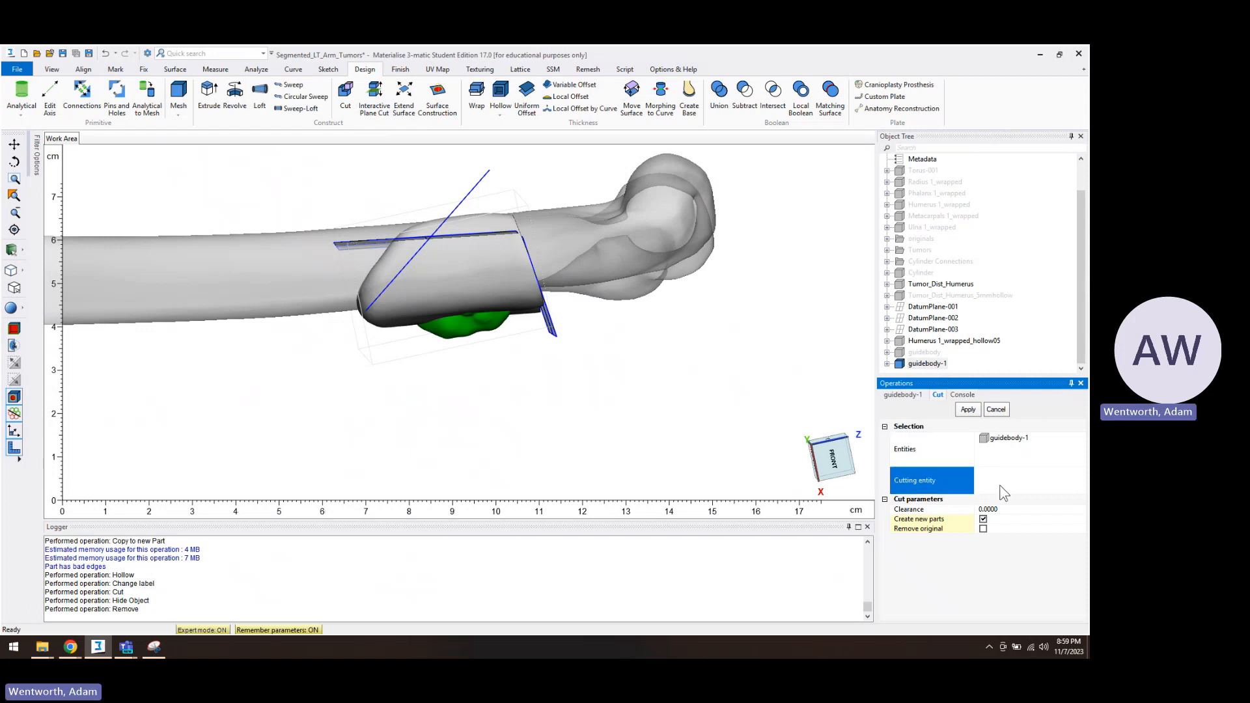
left_click(459, 236)
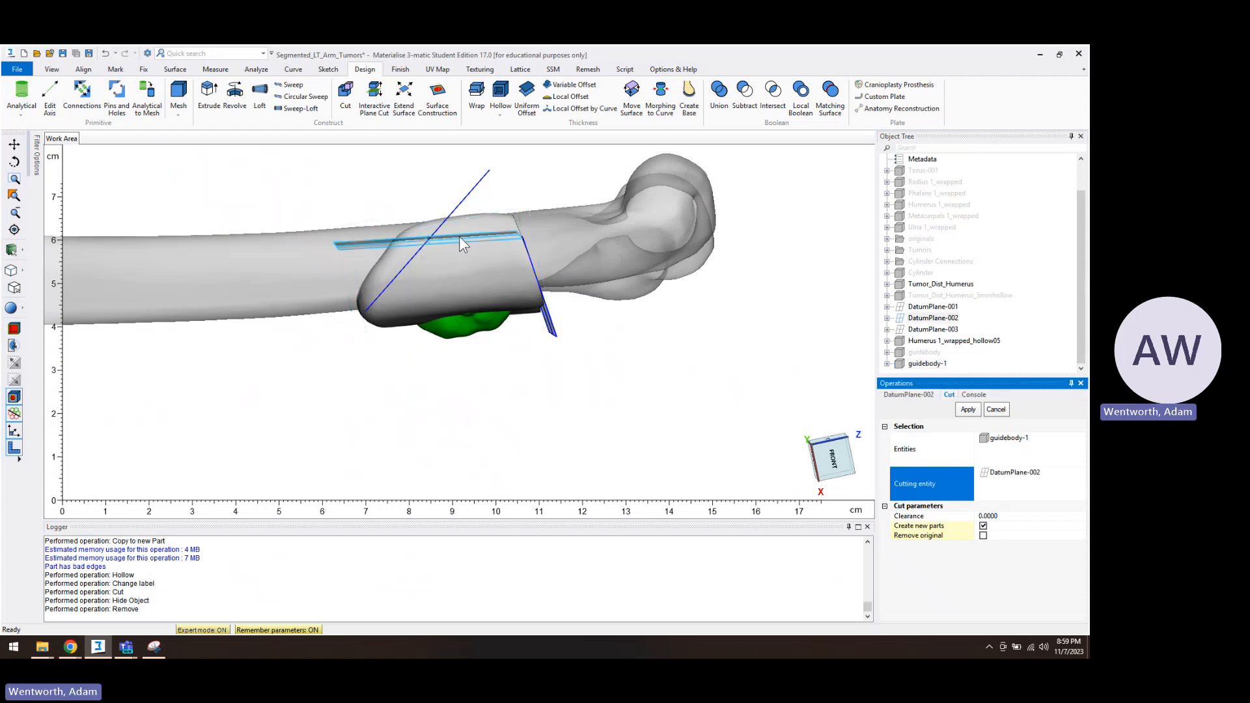
left_click(984, 536)
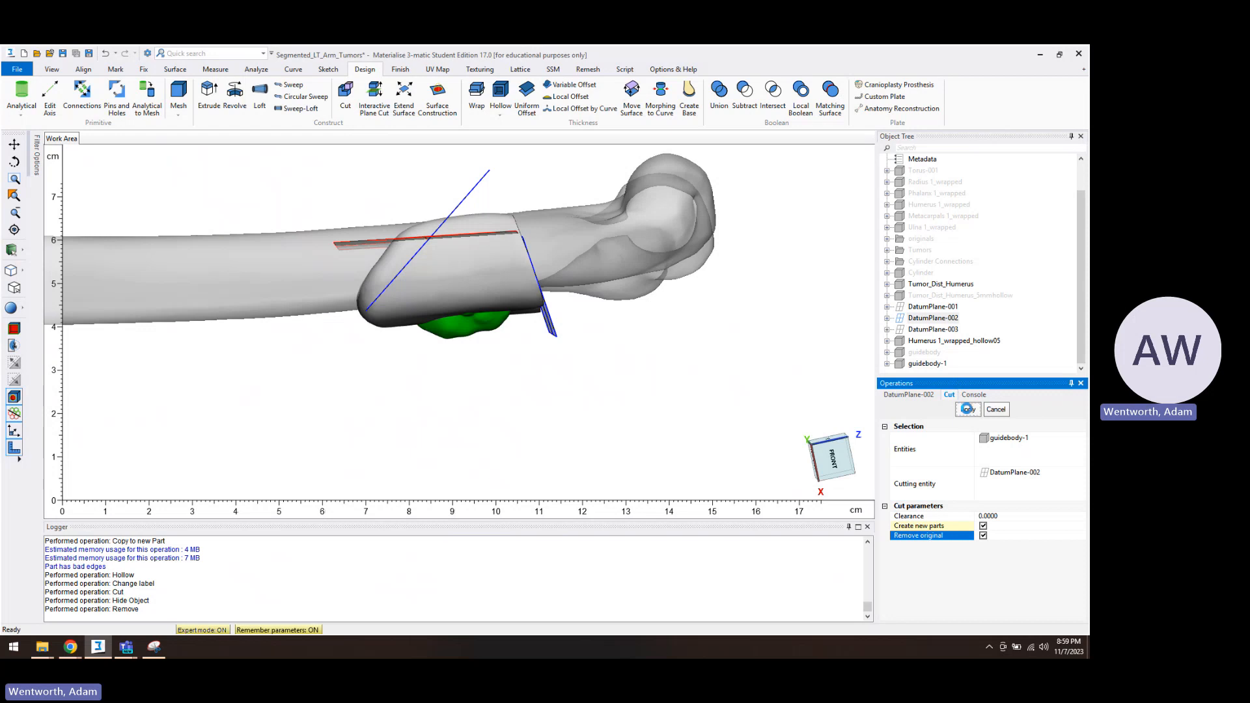
Delete guidebody-1-1, the cut-off strip on the side of DatumPlane-002 away from the tumor
left_click(950, 364)
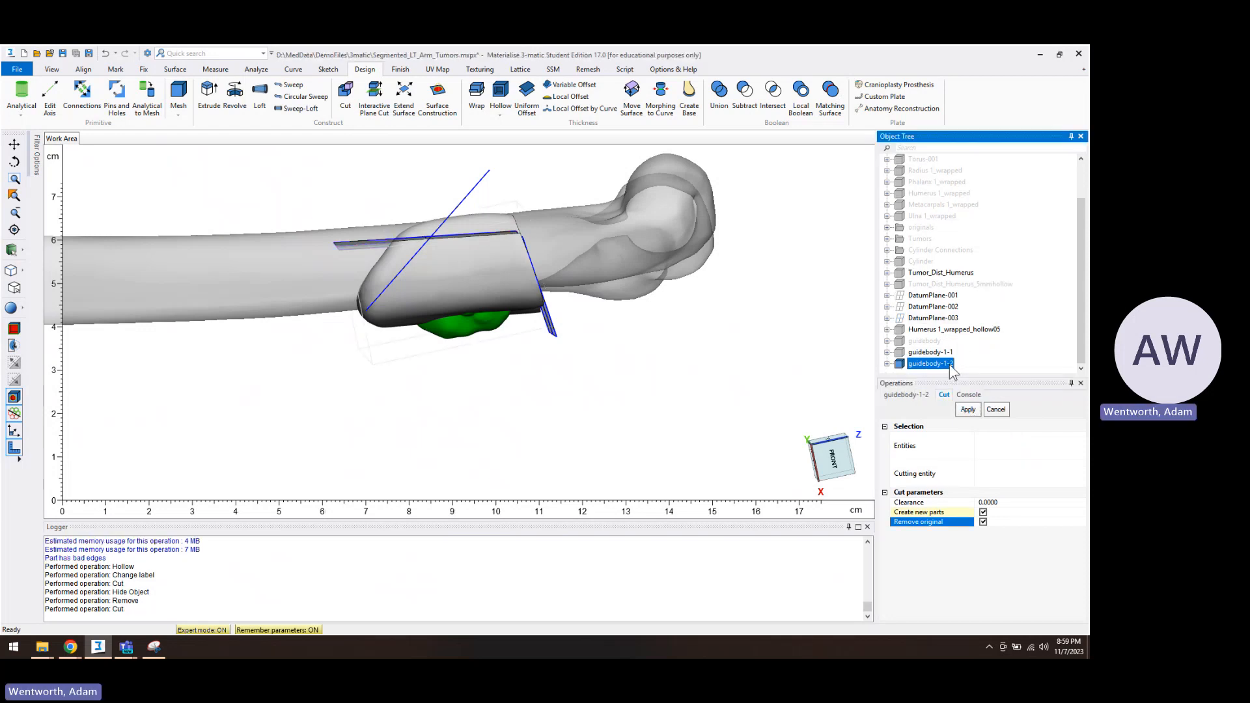
left_click(943, 354)
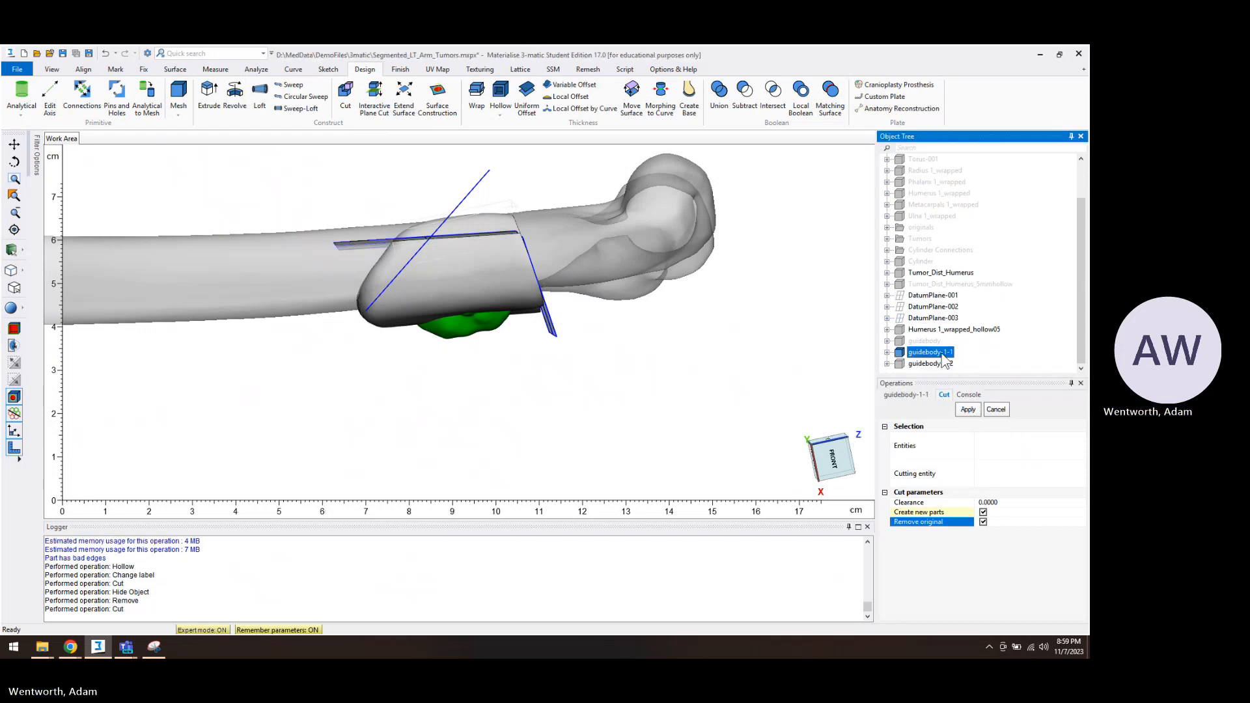
key("Delete")
key("Return")
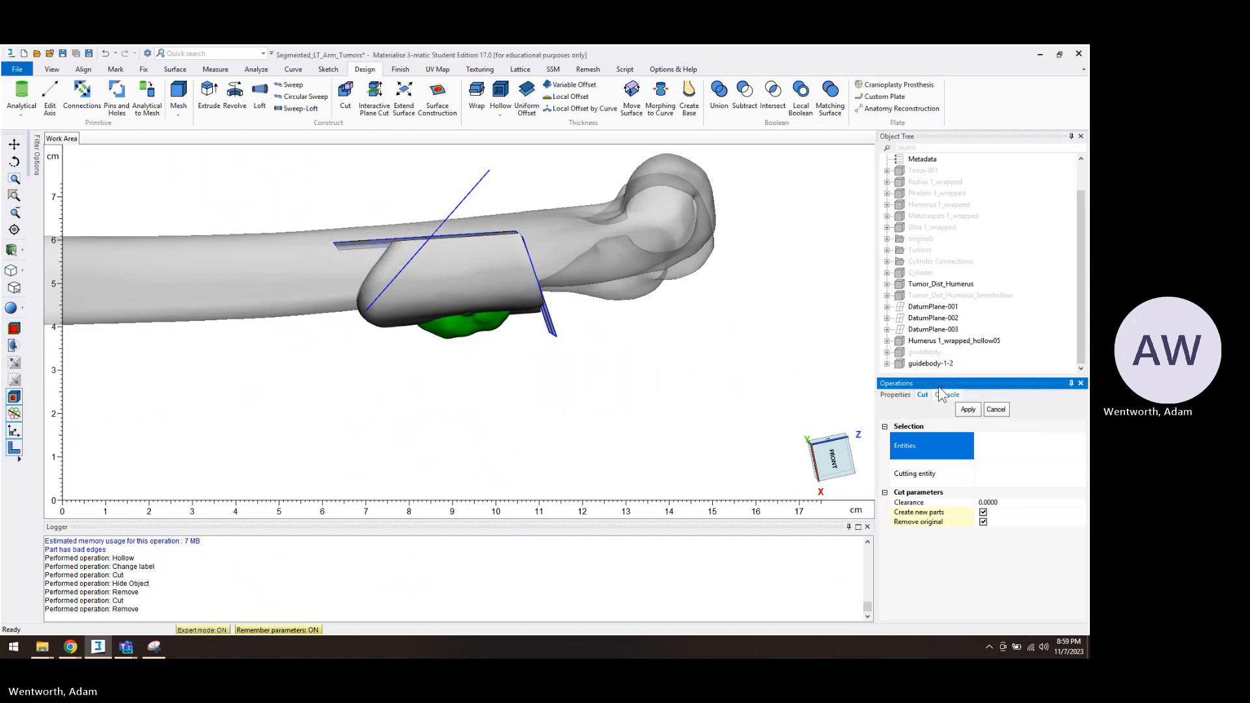
Cut guidebody-1-2 with the oblique proximal plane DatumPlane-003, creating new parts and removing the original
left_click(939, 365)
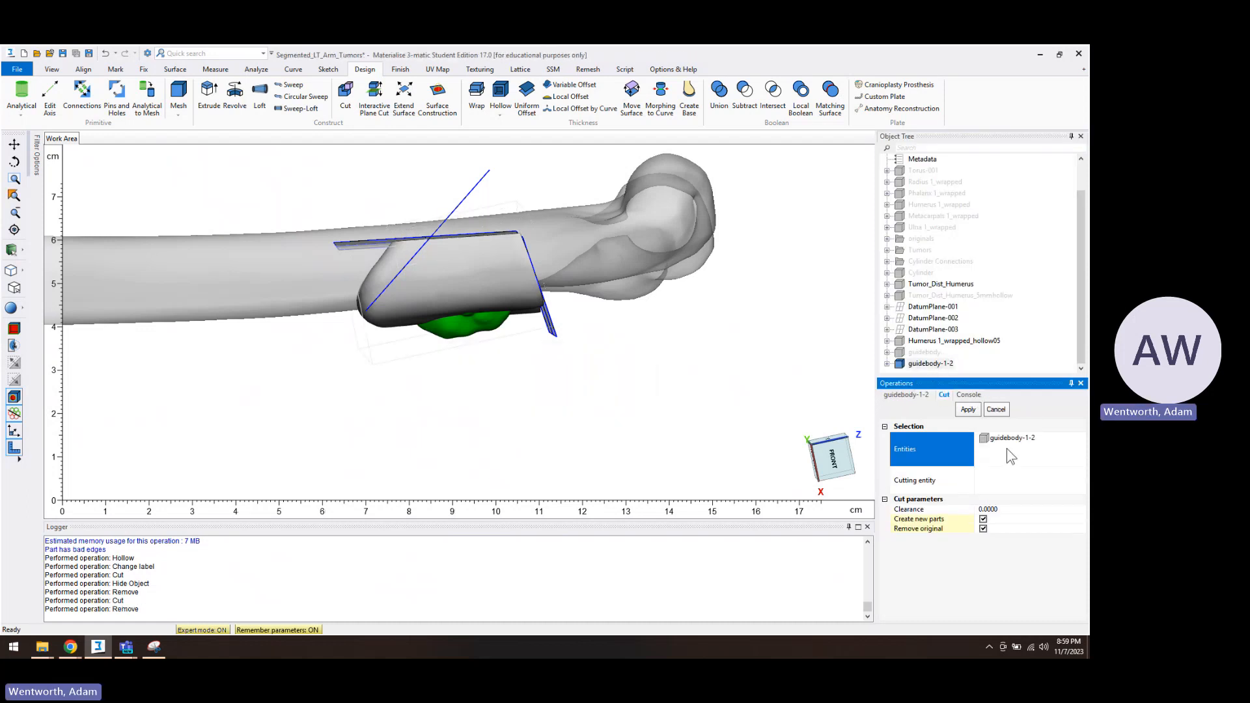
left_click(989, 488)
left_click(468, 205)
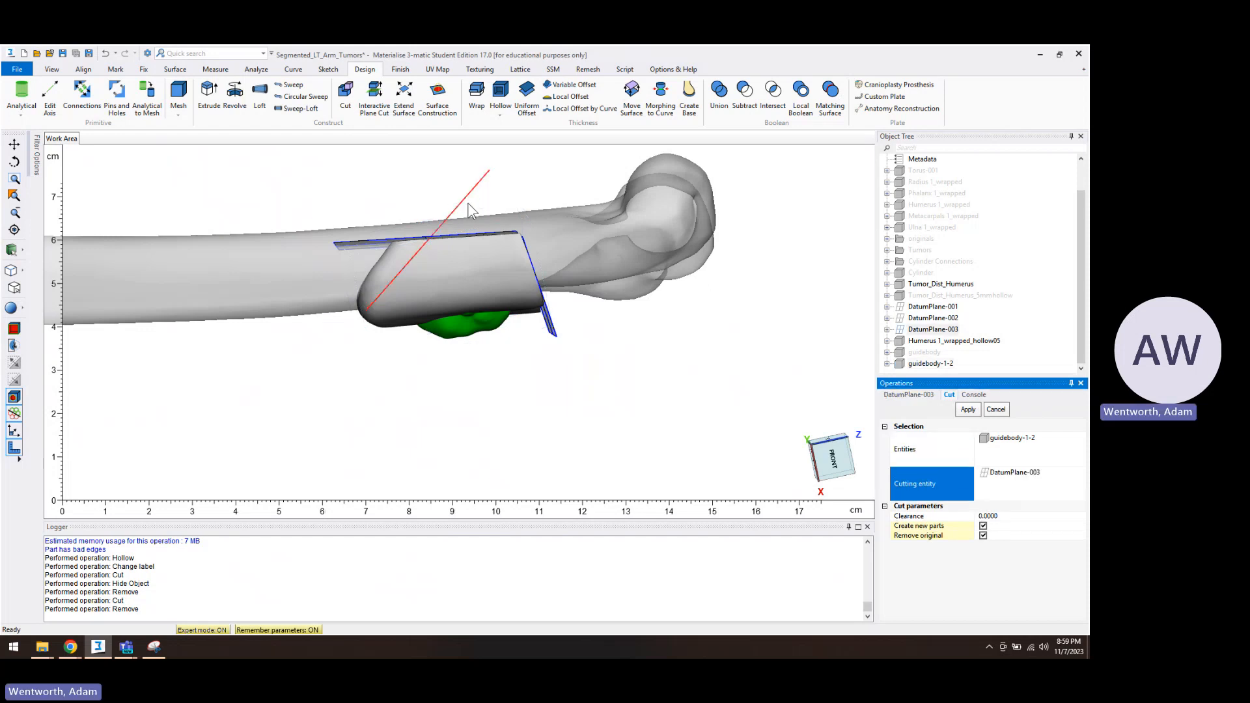
left_click(968, 409)
Delete guidebody-1-2-2, the cut-off piece proximal to DatumPlane-003, and check the trimmed guide body against the three planes
left_click(953, 353)
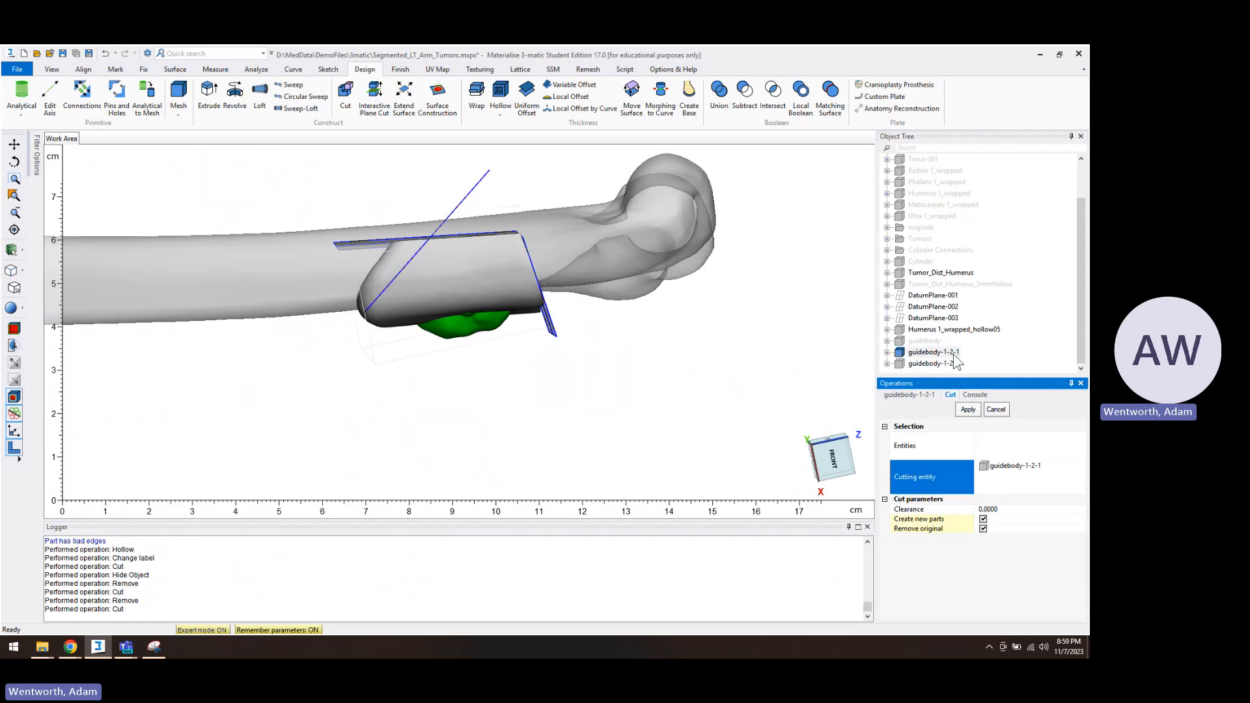
left_click(956, 365)
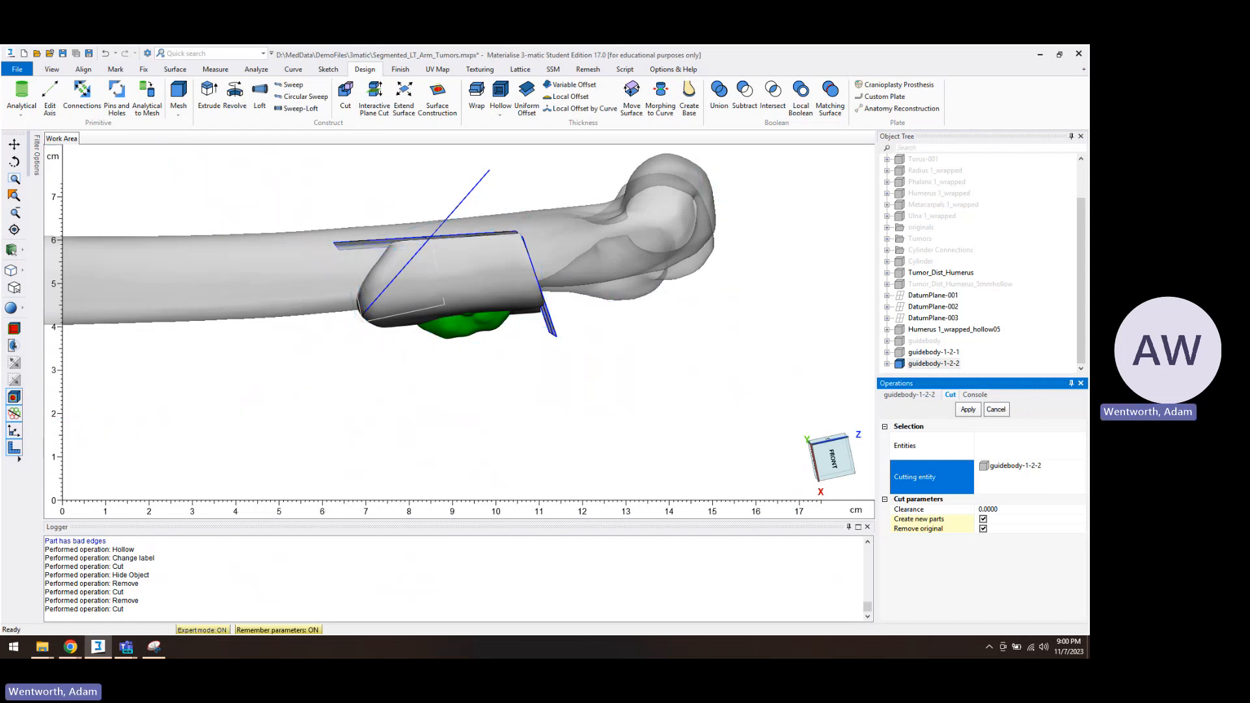
key("Delete")
key("Return")
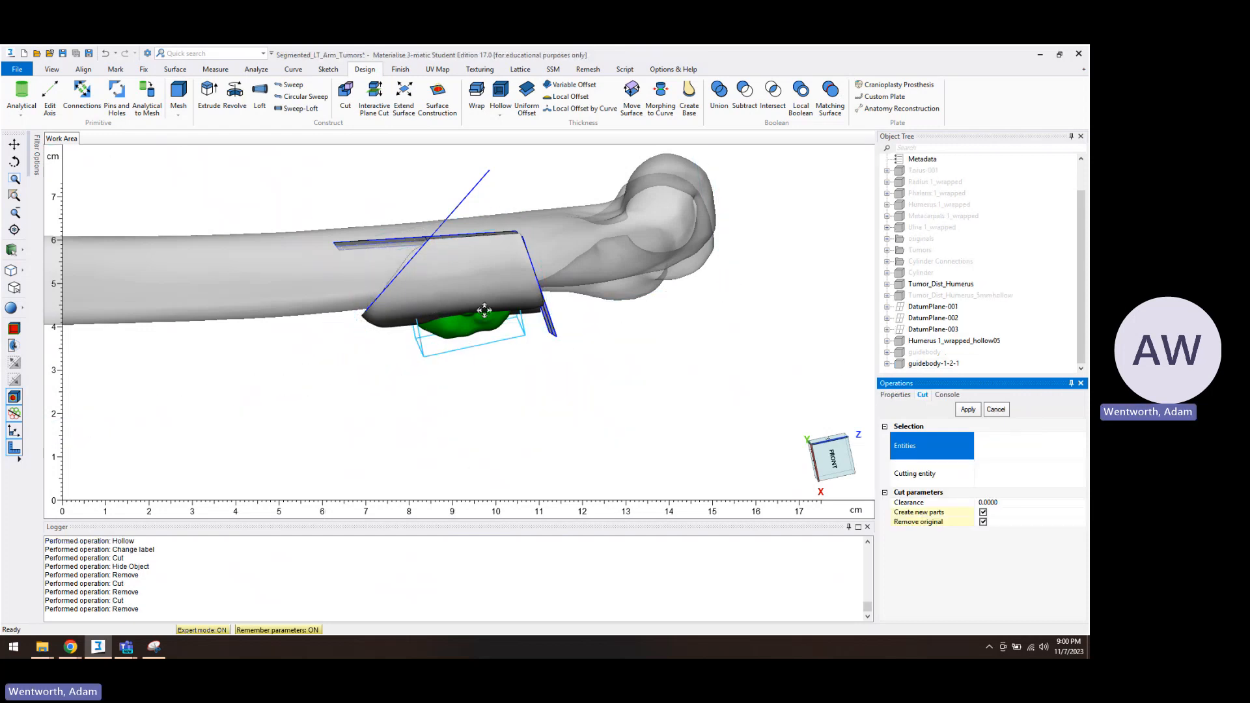
right_click_drag(482, 310, 483, 514)
right_click_drag(492, 503, 423, 263)
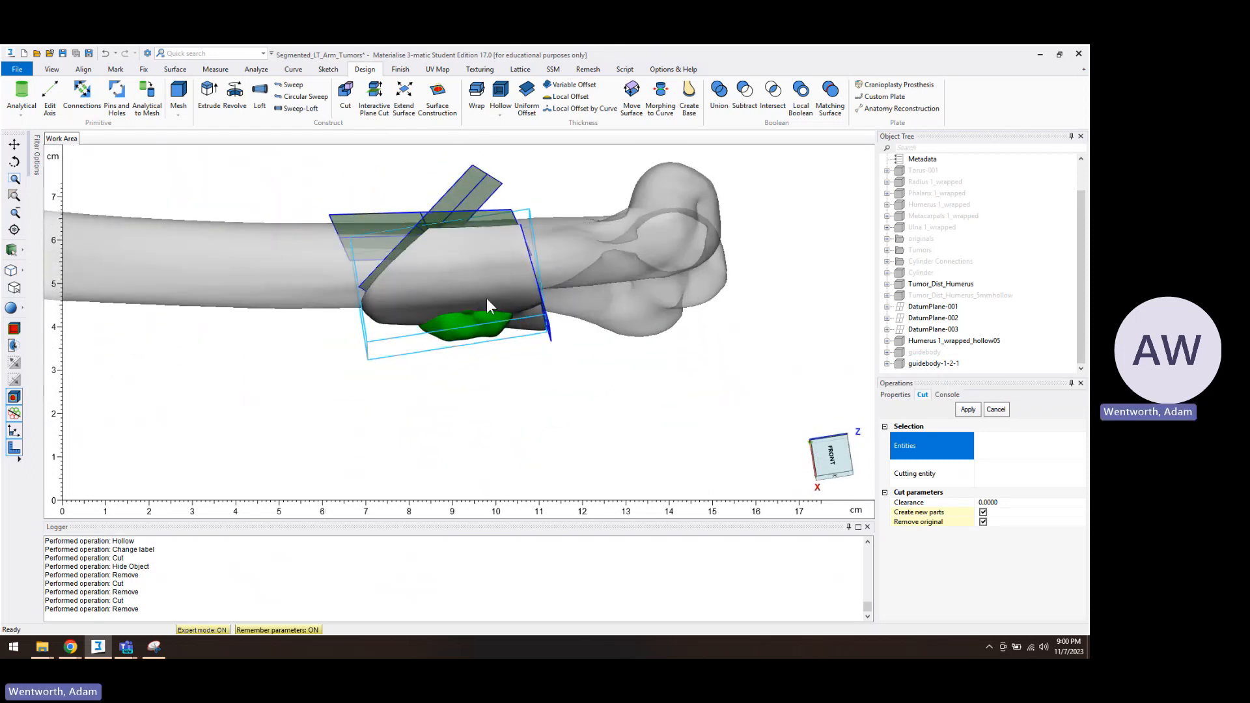
right_click_drag(487, 299, 463, 287)
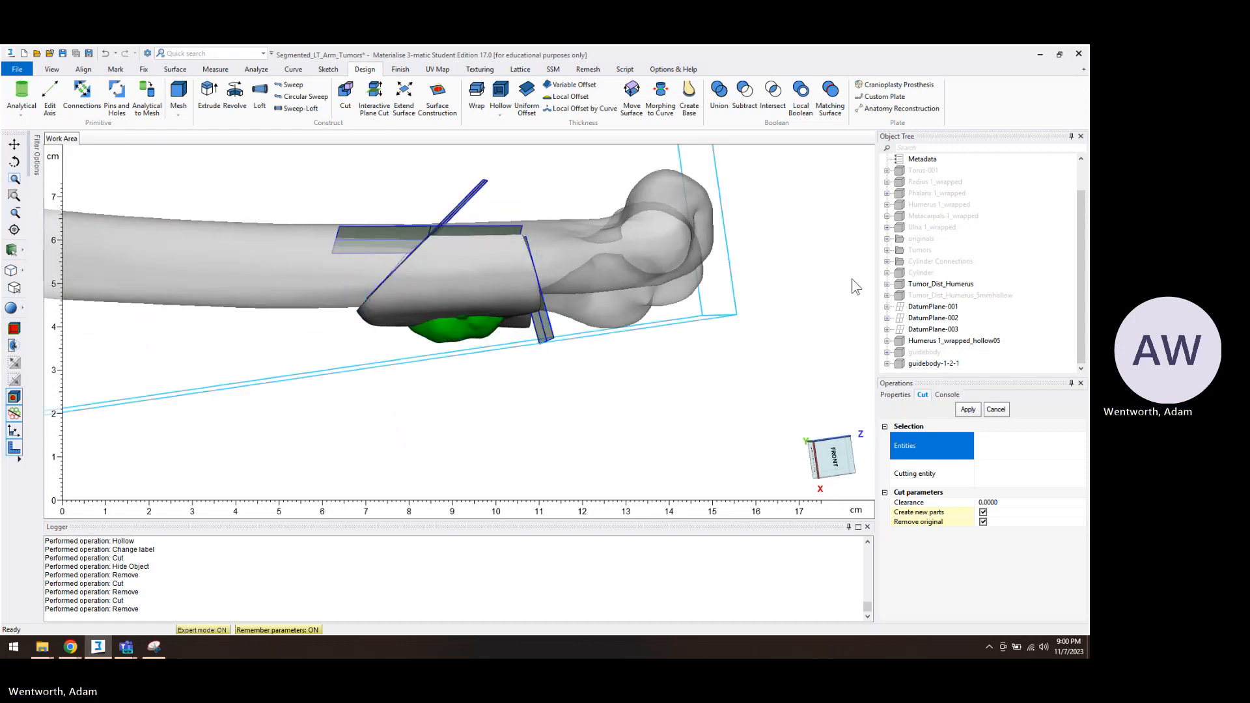
Group DatumPlane-001, DatumPlane-002 and DatumPlane-003 and name the group guideparts
left_click(937, 308)
left_click(937, 330, "shift")
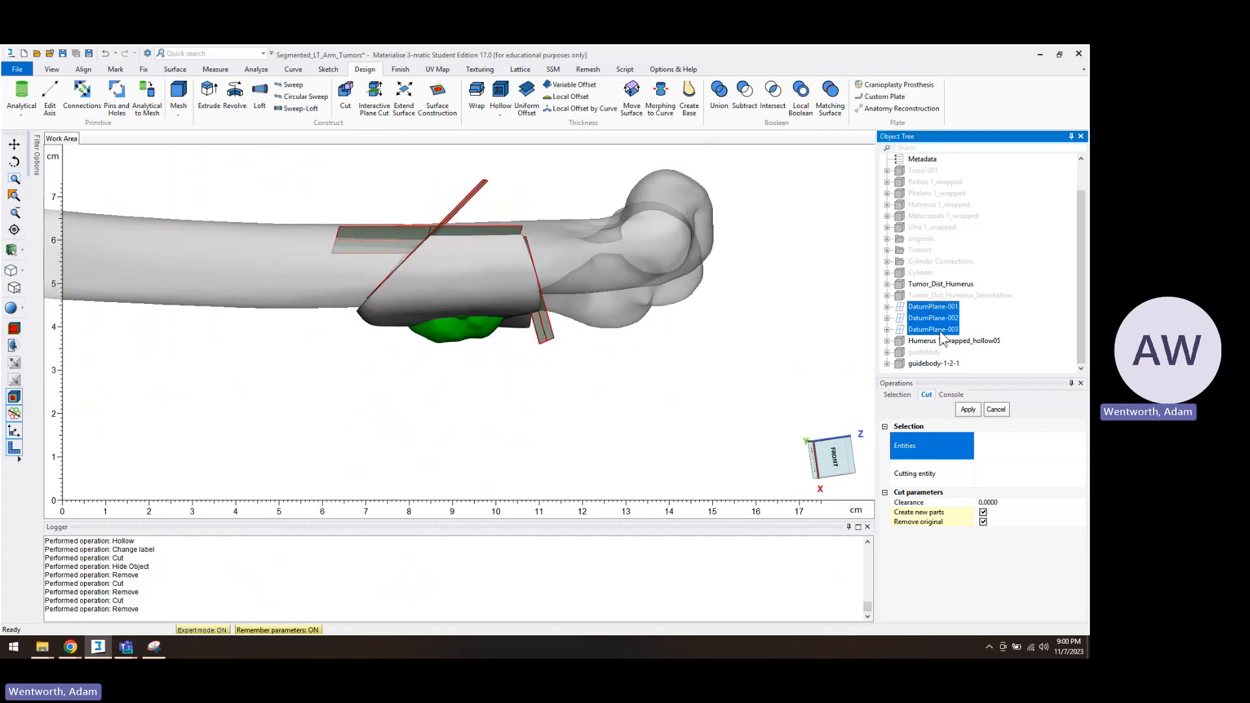
right_click(935, 324)
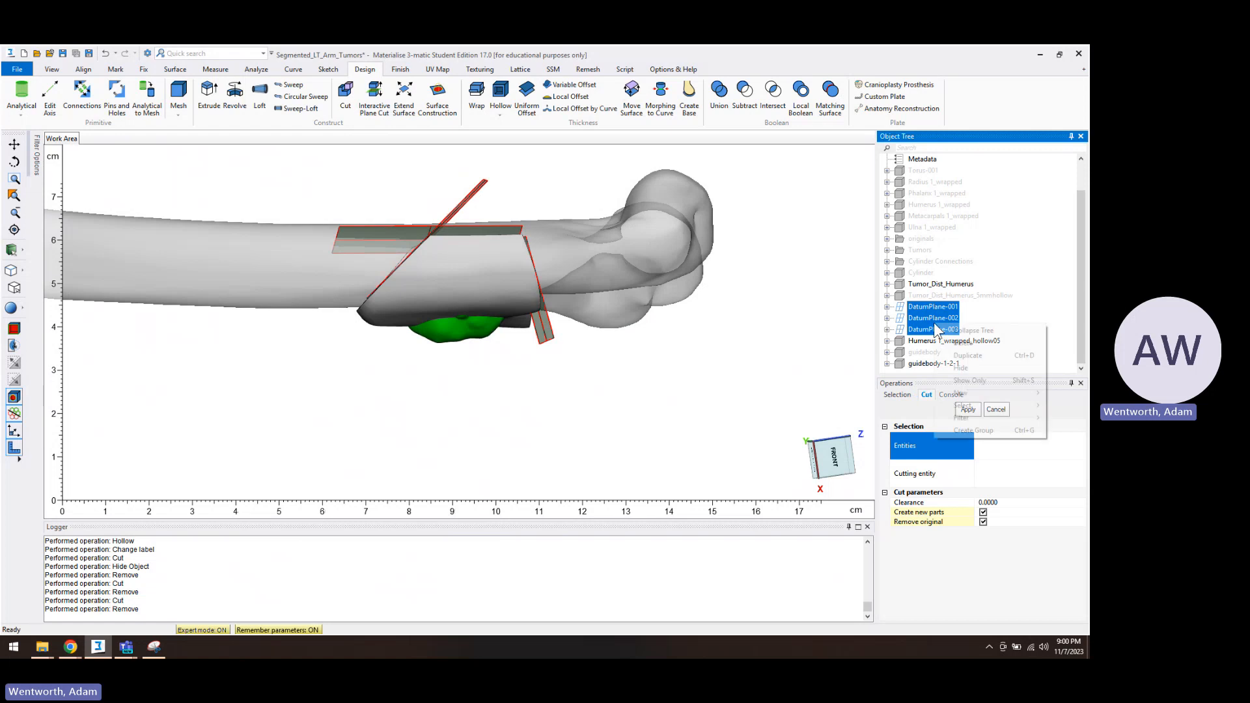
left_click(964, 420)
left_click(924, 363)
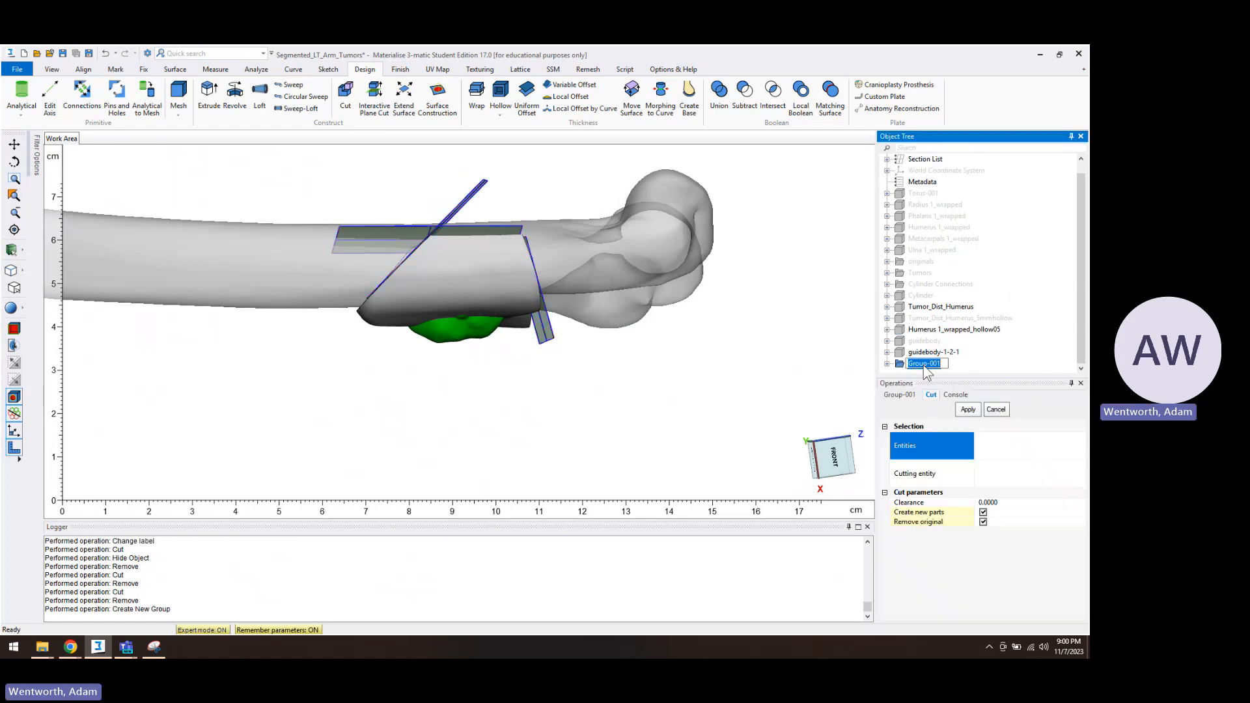
type("guidebo")
type("dy")
type("parts")
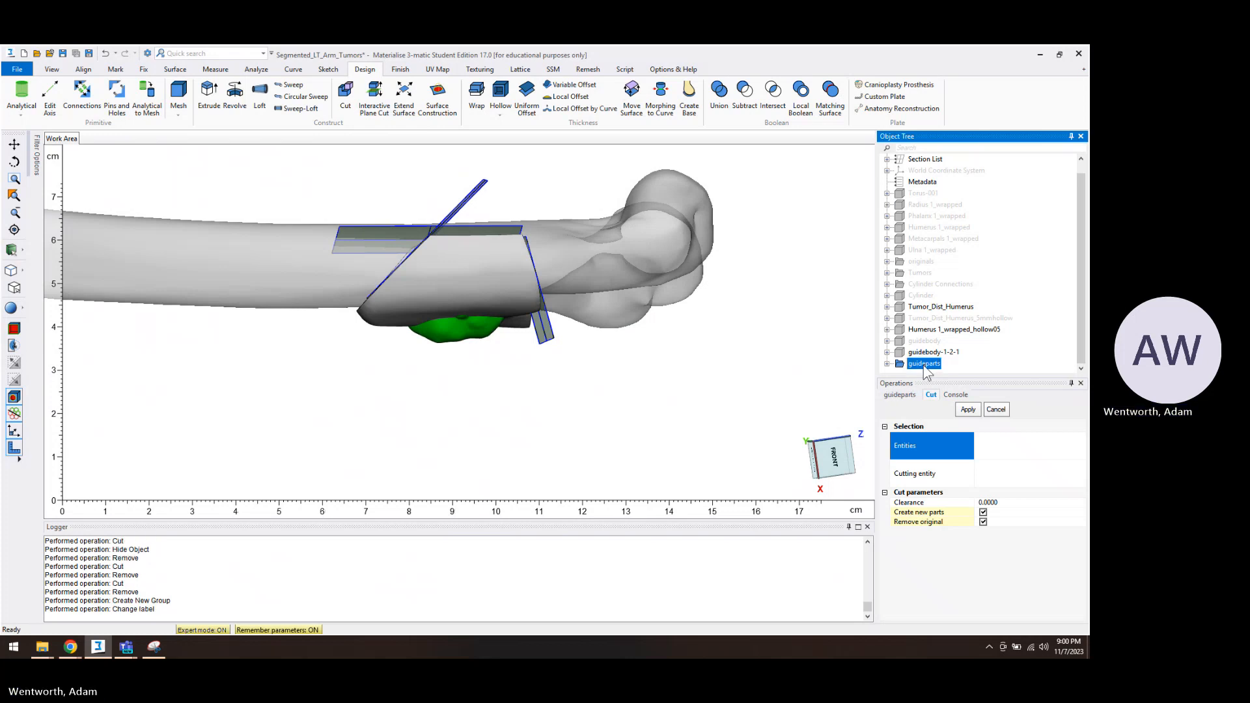
Hide the guideparts group and move the original uncut guidebody part into it
right_click(924, 368)
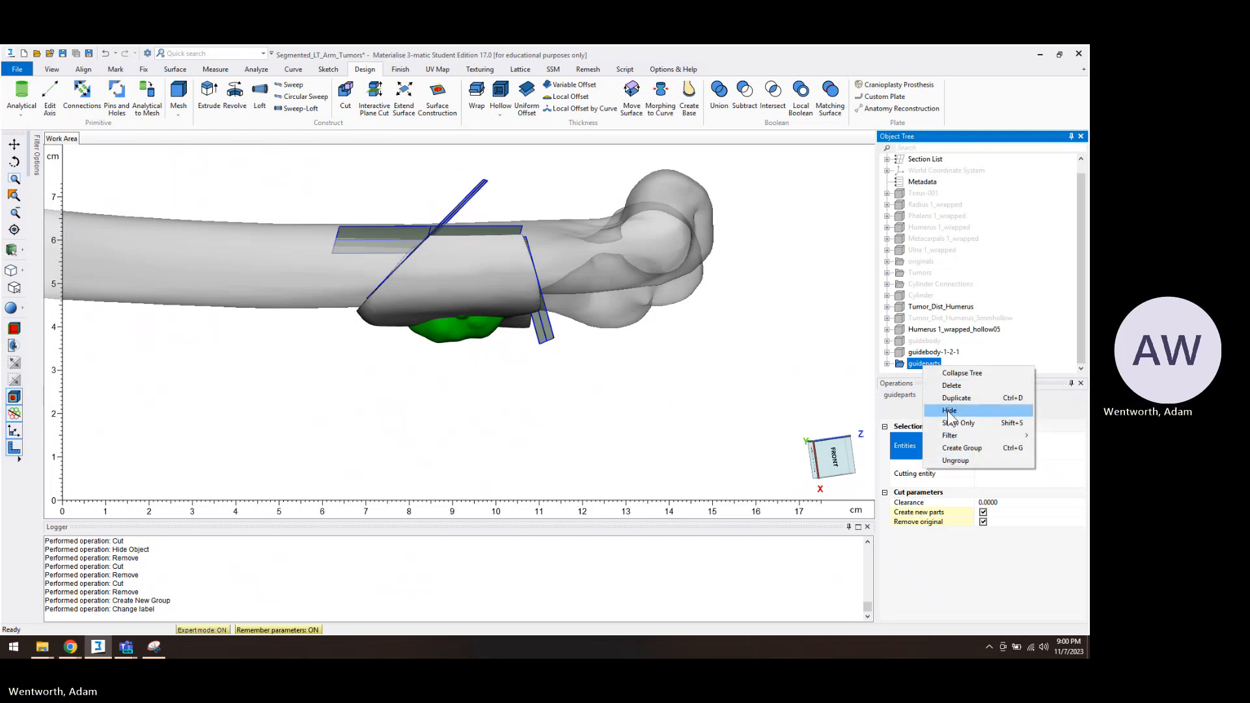
left_click(949, 410)
left_click(928, 342)
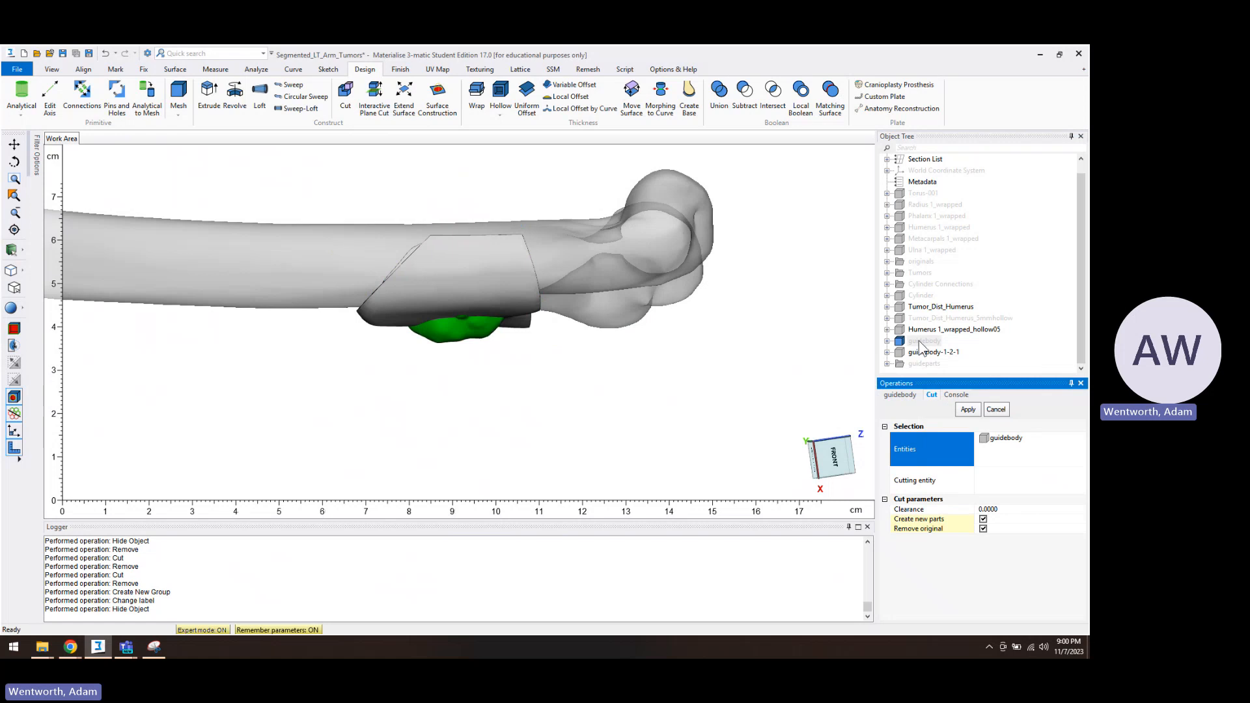
left_click_drag(921, 343, 916, 363)
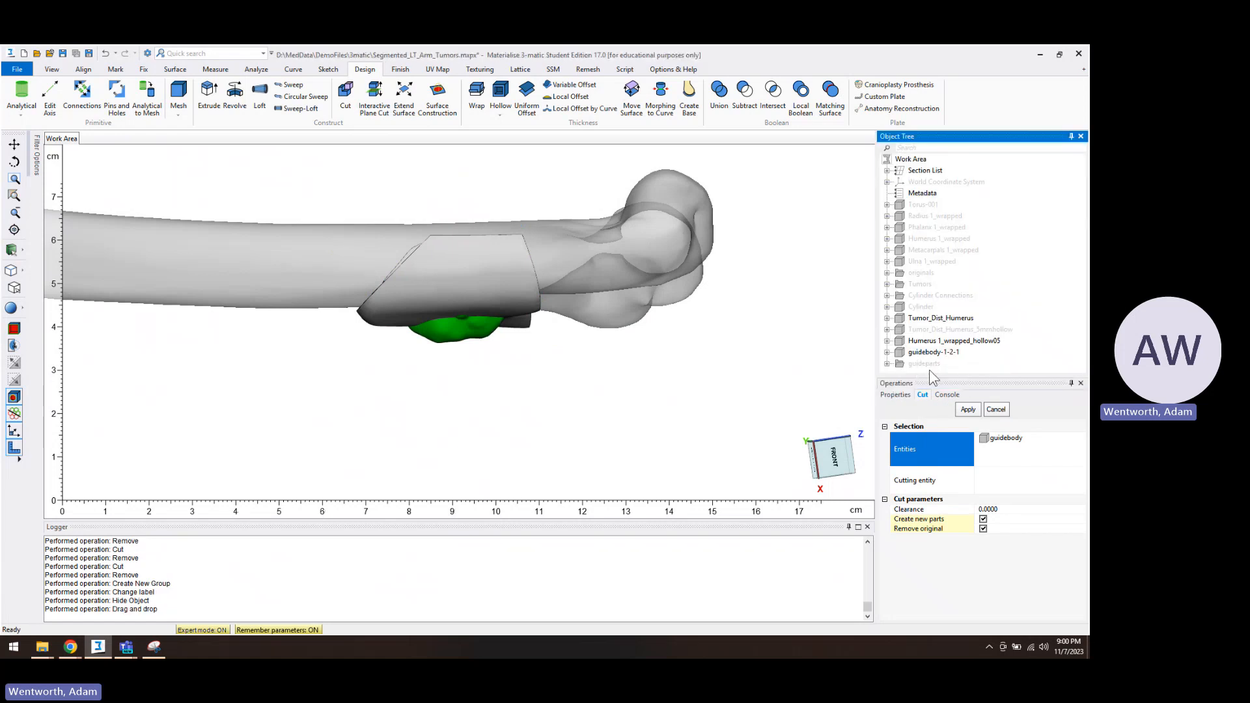
Make guidebody-1-2-1 transparent and show Tumor_Dist_Humerus_5mmhollow to check the guide body's coverage of the tumor margin
right_click_drag(486, 306, 518, 362)
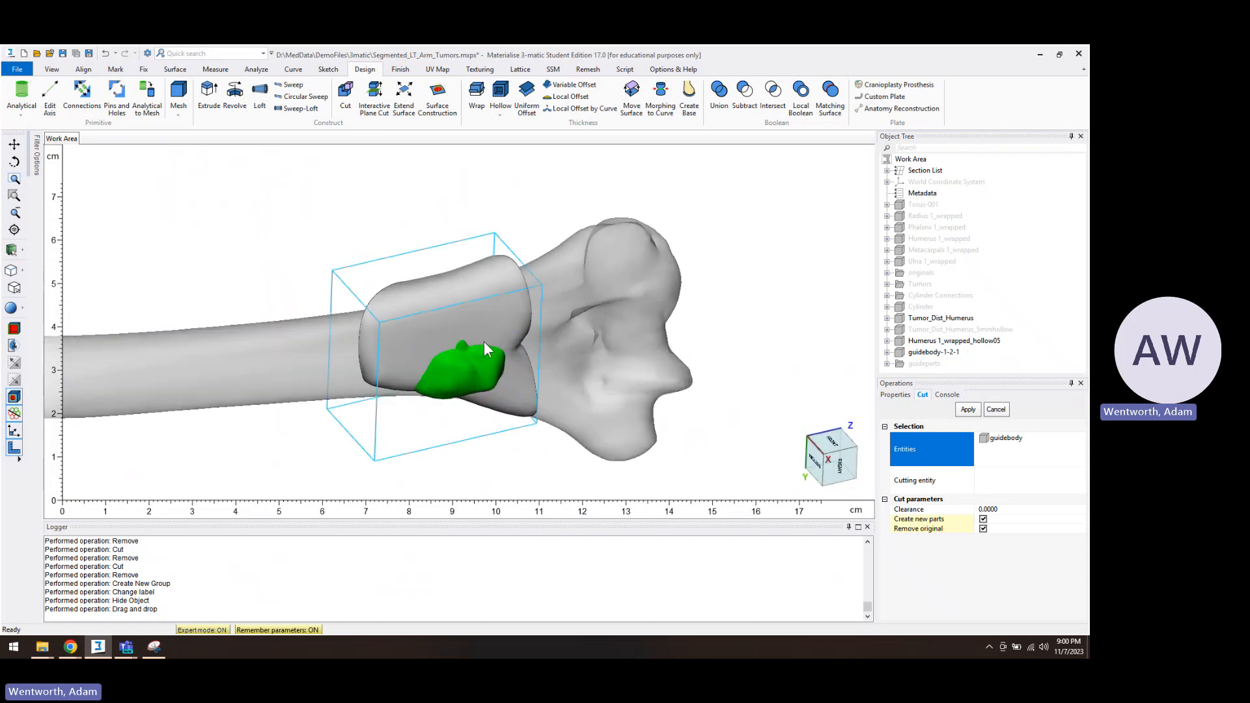
right_click_drag(488, 364, 430, 247)
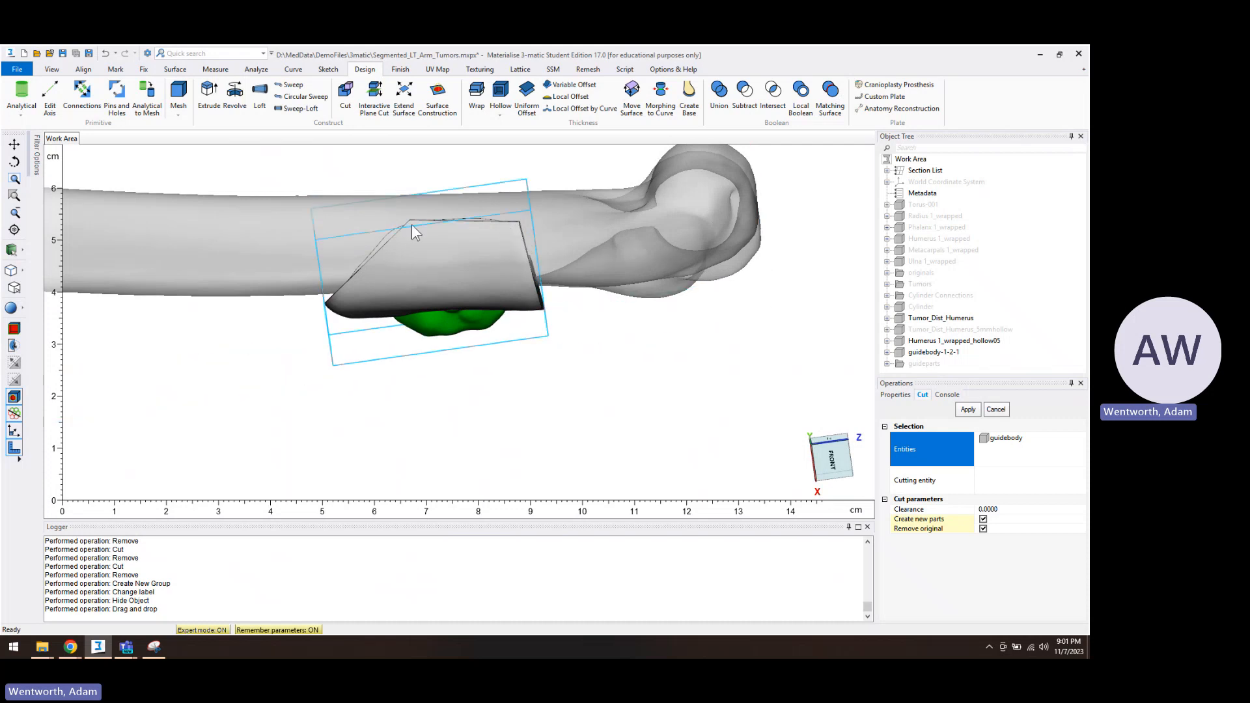
right_click(951, 357)
mouse_move(977, 458)
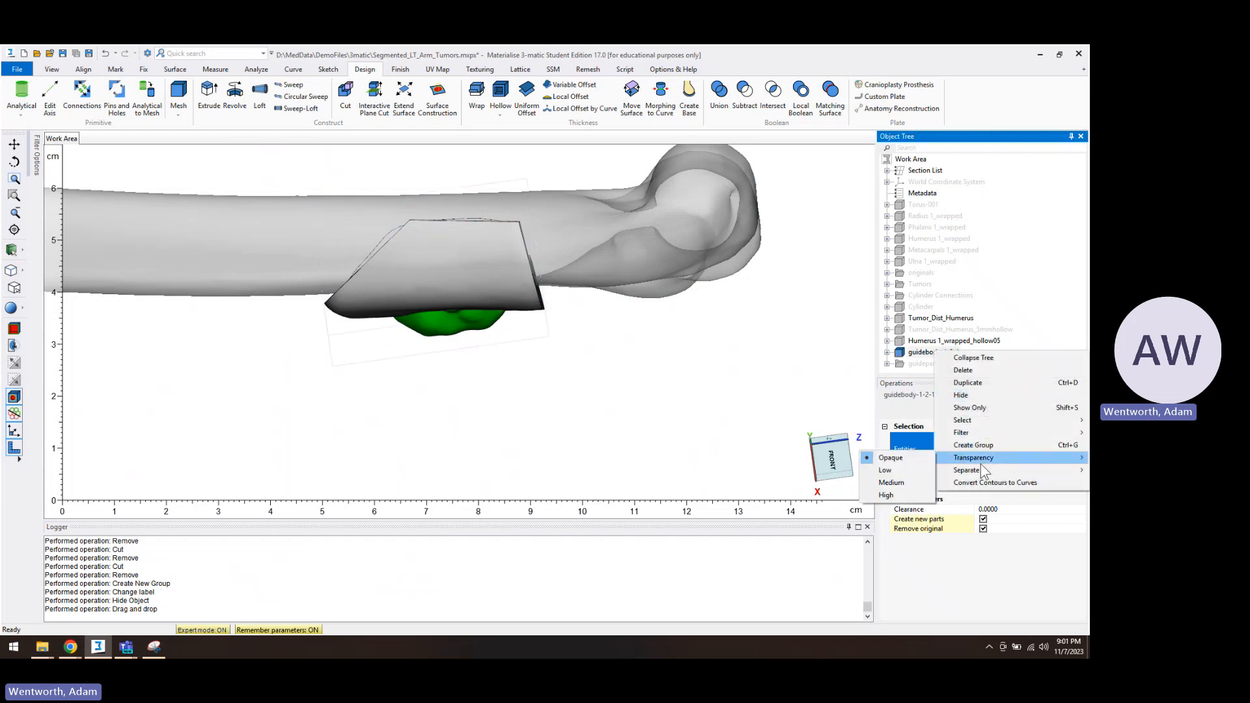
left_click(908, 488)
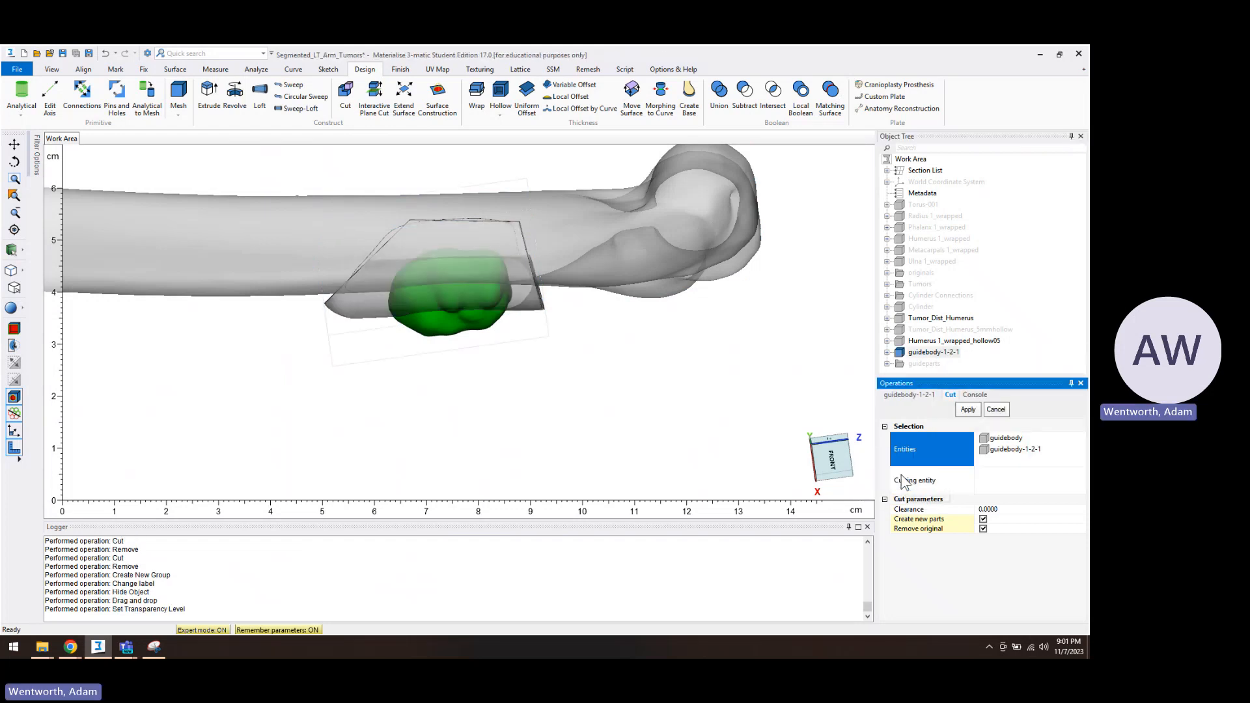
right_click(994, 330)
left_click(1006, 374)
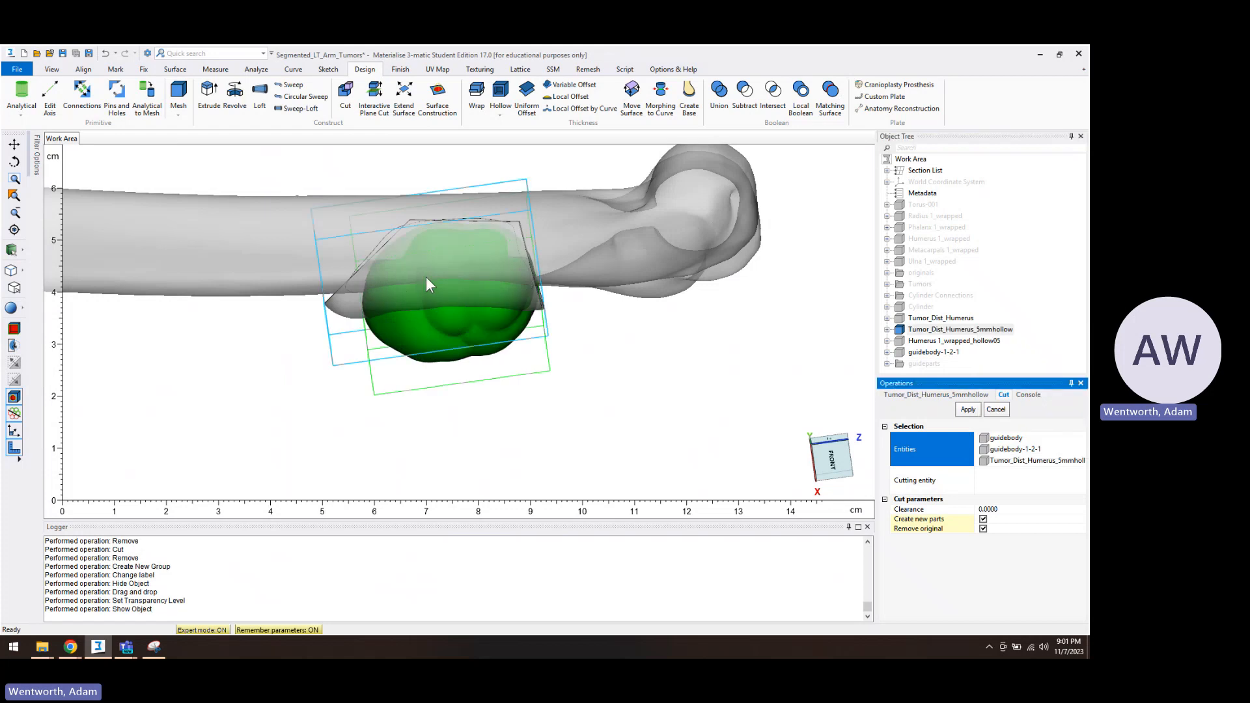
mouse_move(427, 284)
right_mouse_down()
mouse_move(435, 296)
mouse_move(432, 271)
right_mouse_up()
scroll(417, 271, "up", 3)
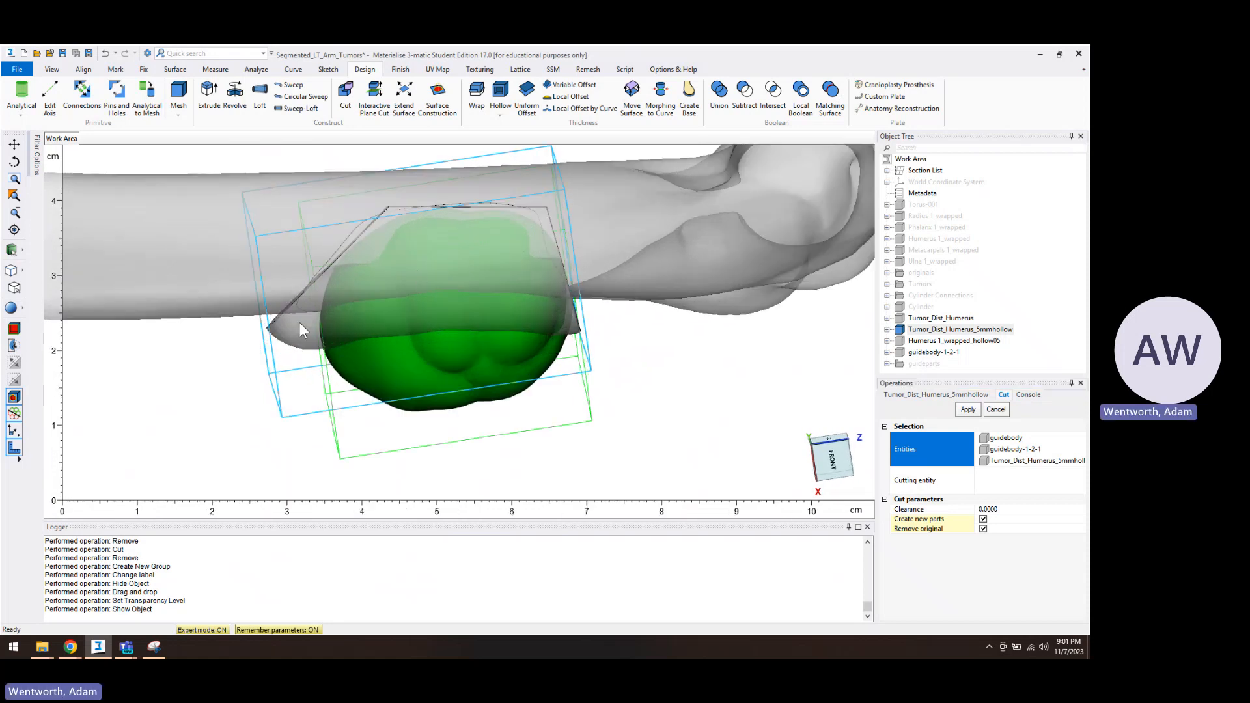
right_click_drag(317, 315, 315, 310)
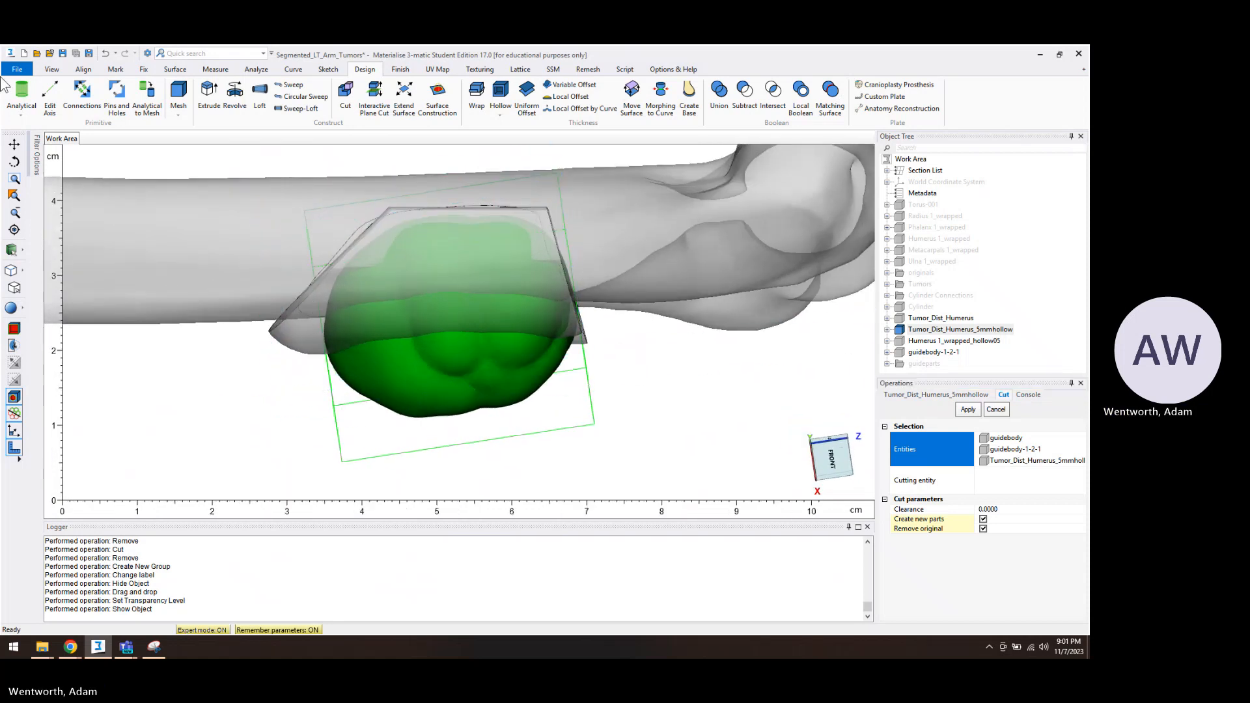
Start an analytical cylinder by axis, taking its direction from a triangle normal near the distal lengthwise corner of the guide body
left_click(22, 101)
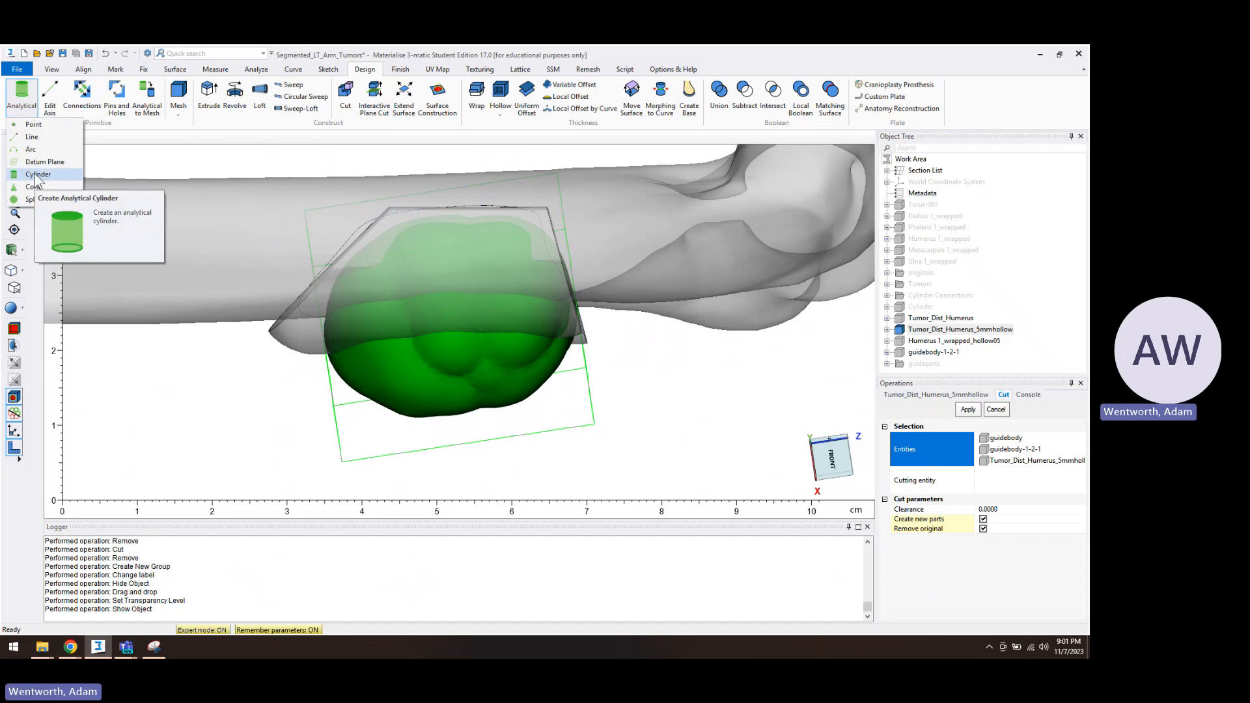
left_click(37, 175)
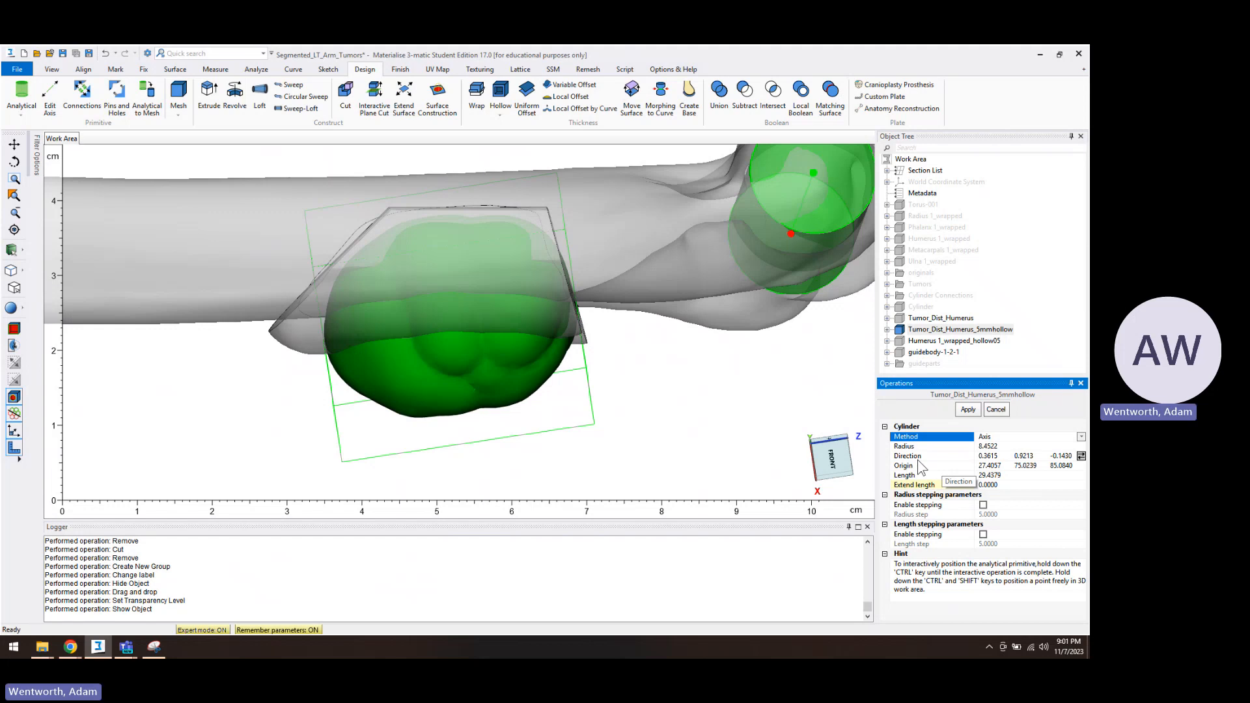
left_click(916, 458)
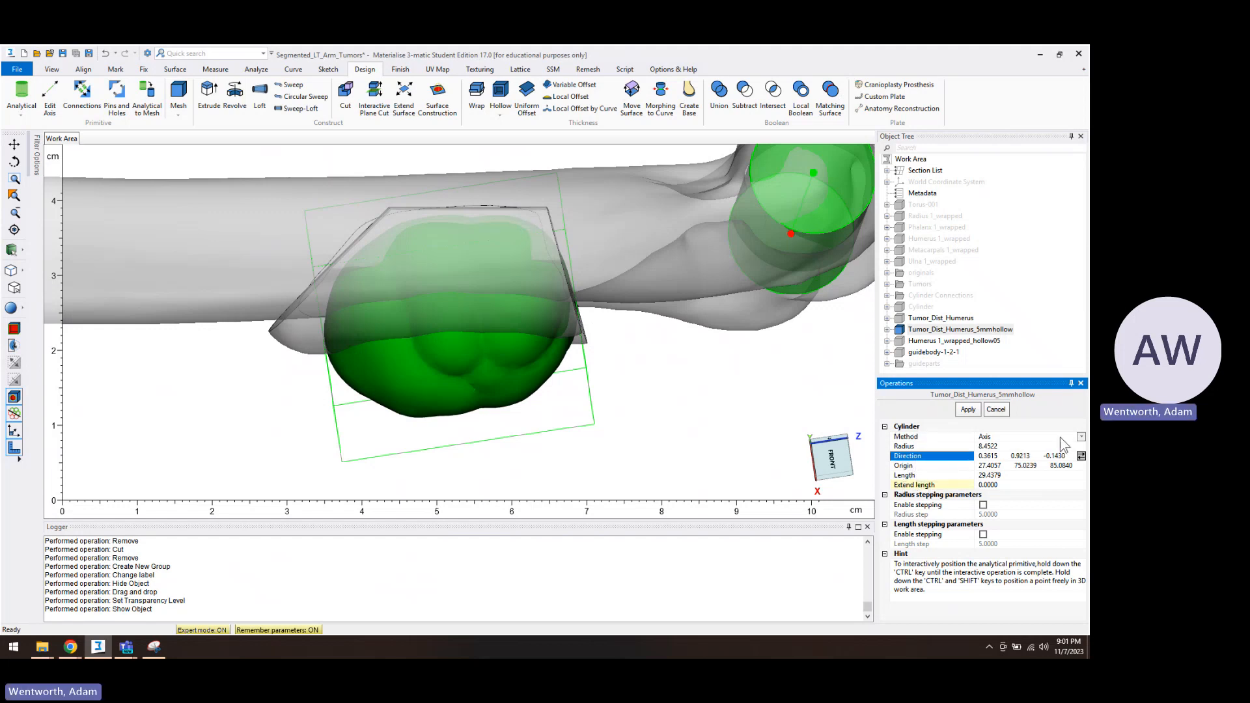
left_click(534, 239)
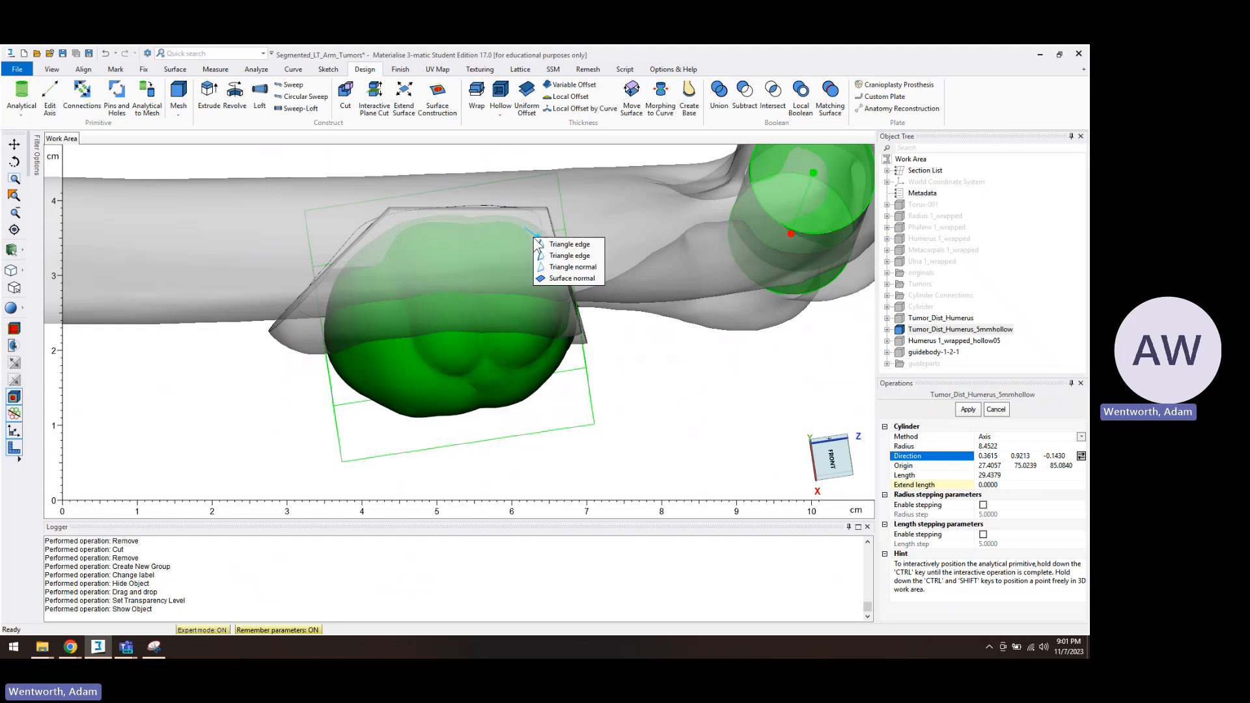
left_click(573, 268)
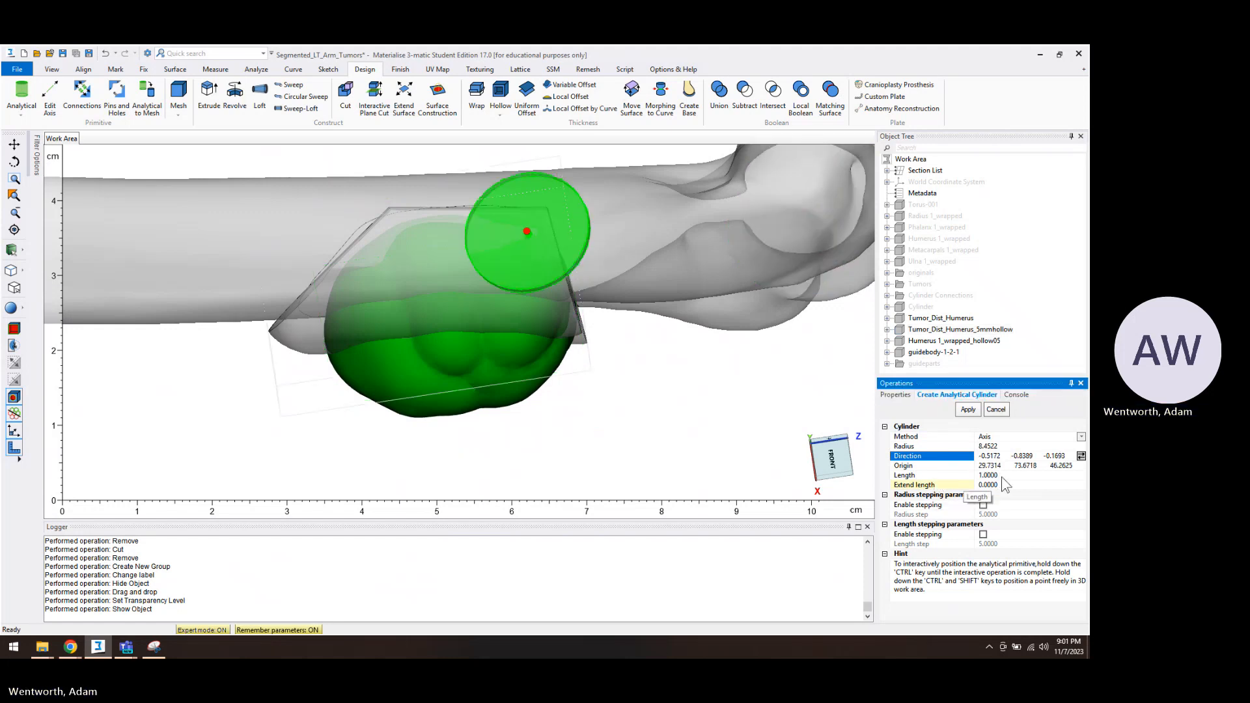
Give the cylinder a length of 15 mm and a radius of 0.75 mm, and create it
left_click(1001, 475)
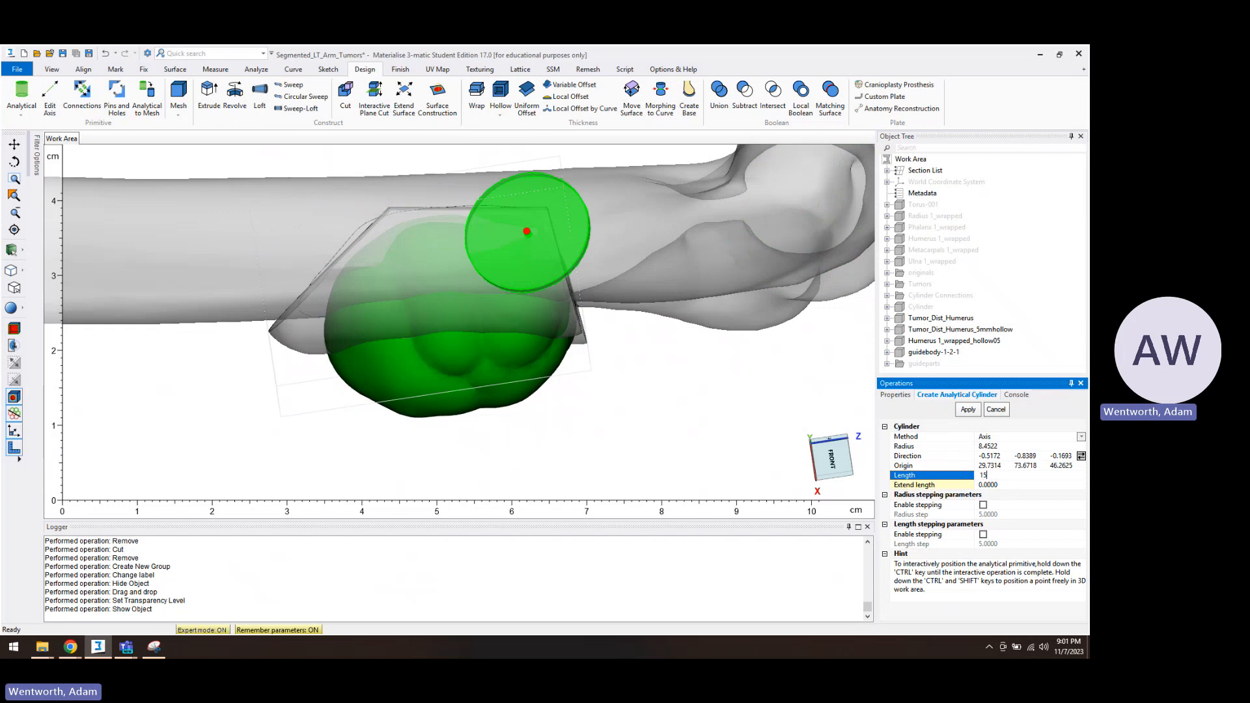
type("15")
key("Return")
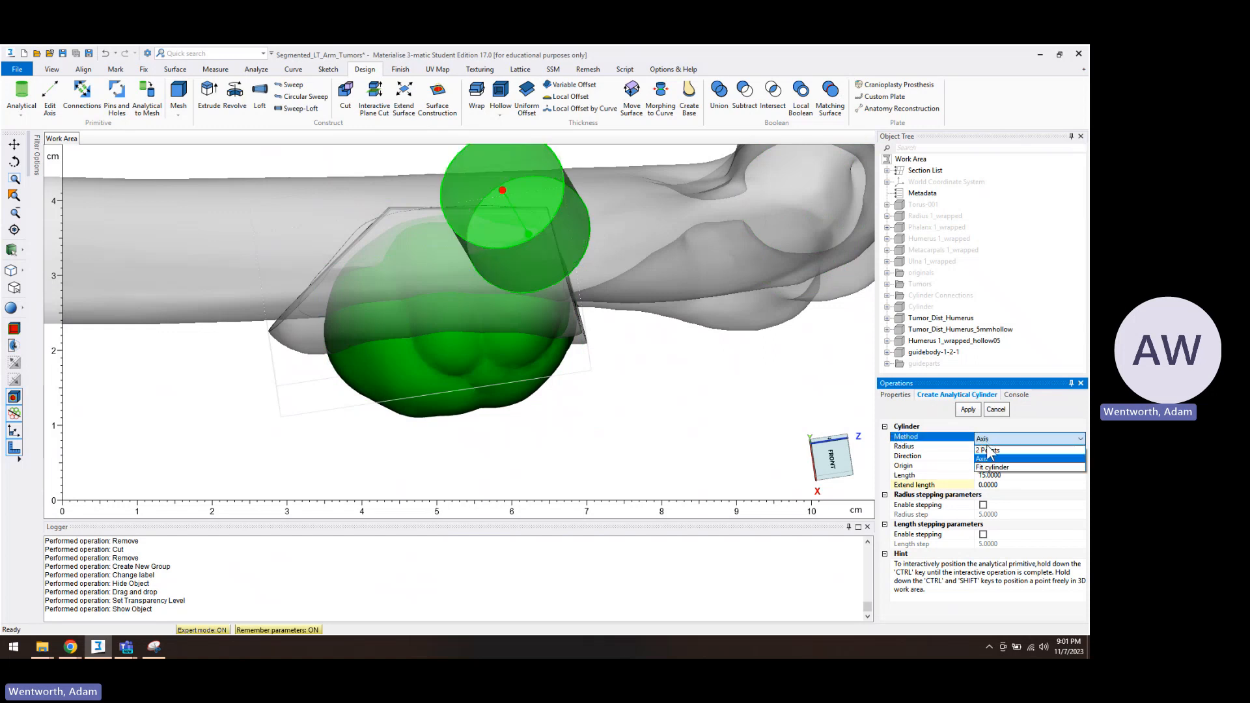
left_click(985, 440)
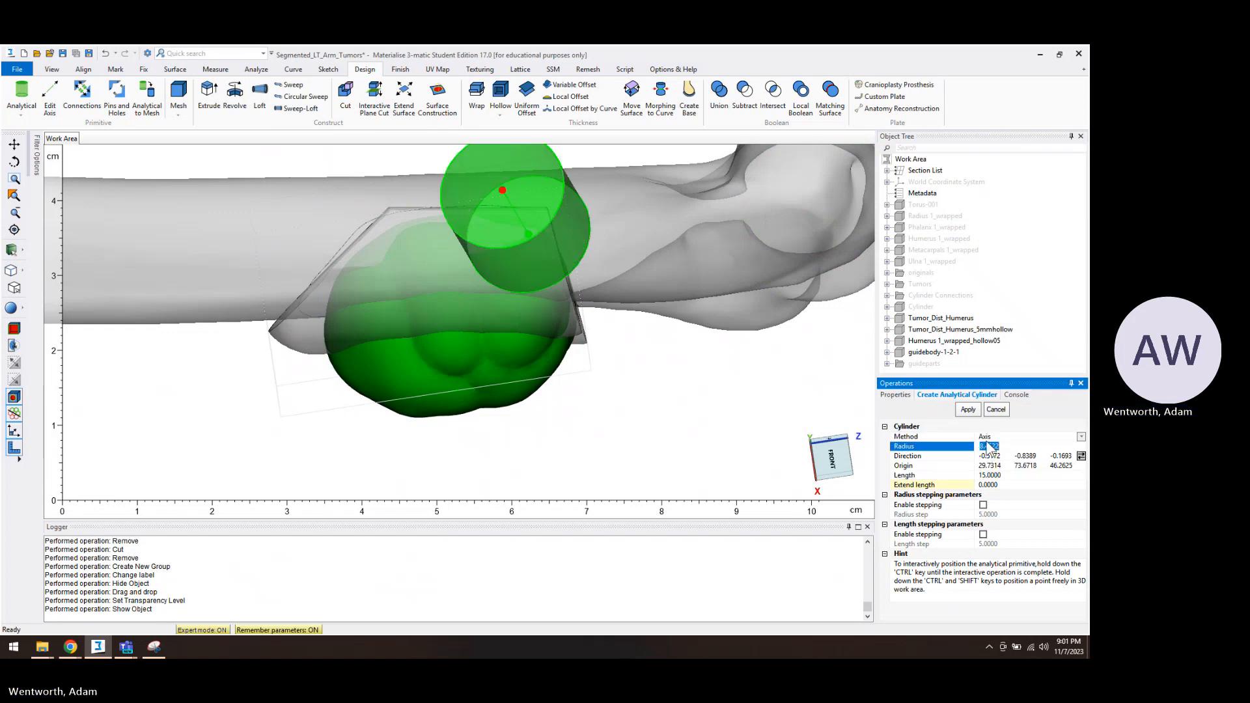
left_click(989, 446)
type(".75")
key("Return")
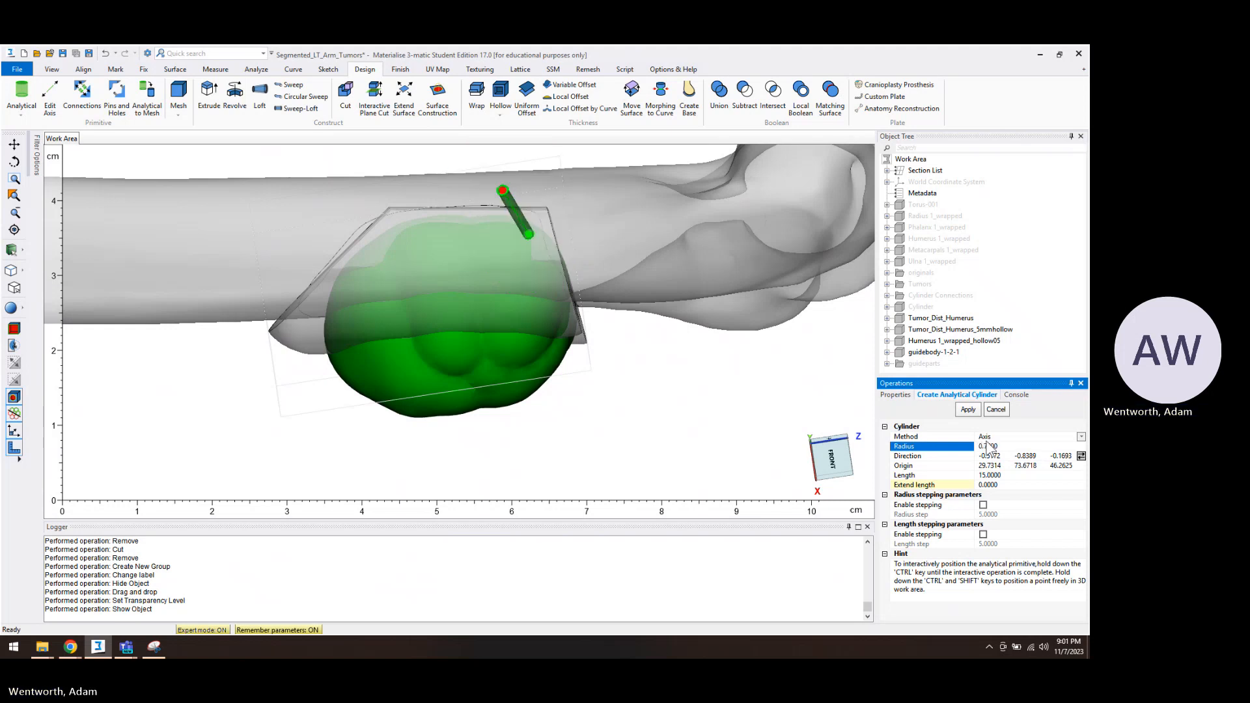
right_click_drag(514, 268, 437, 269)
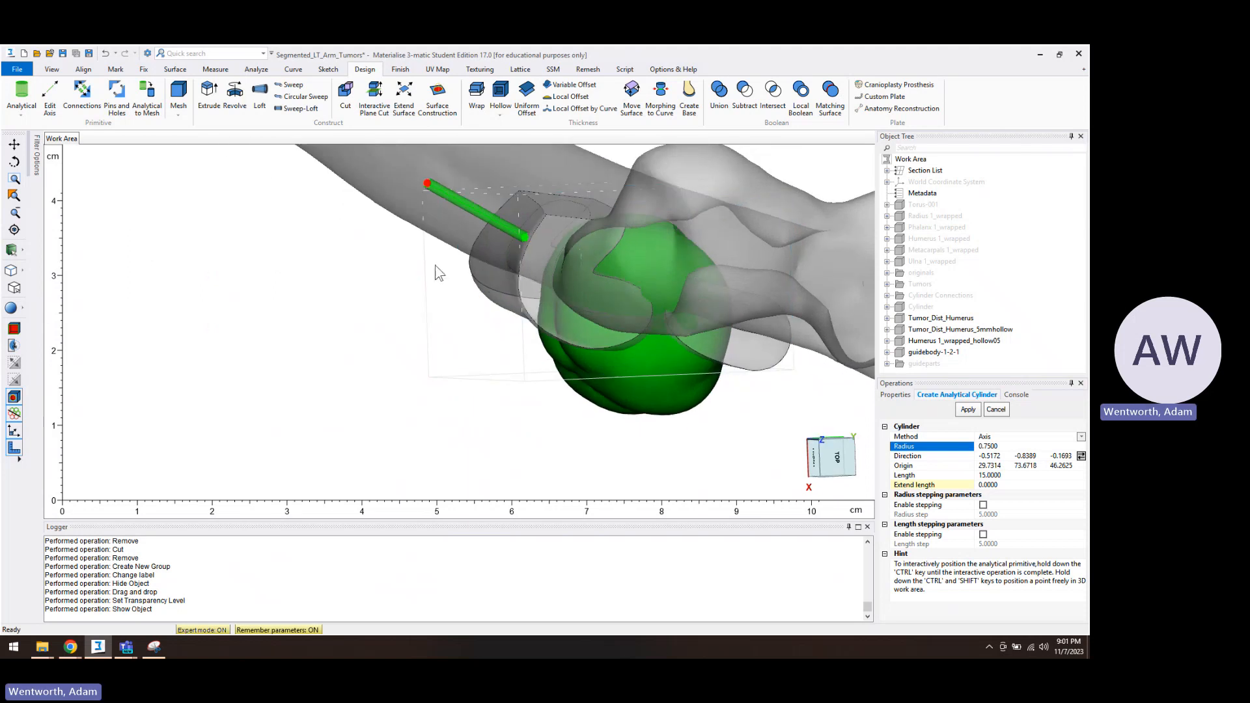
left_click(968, 411)
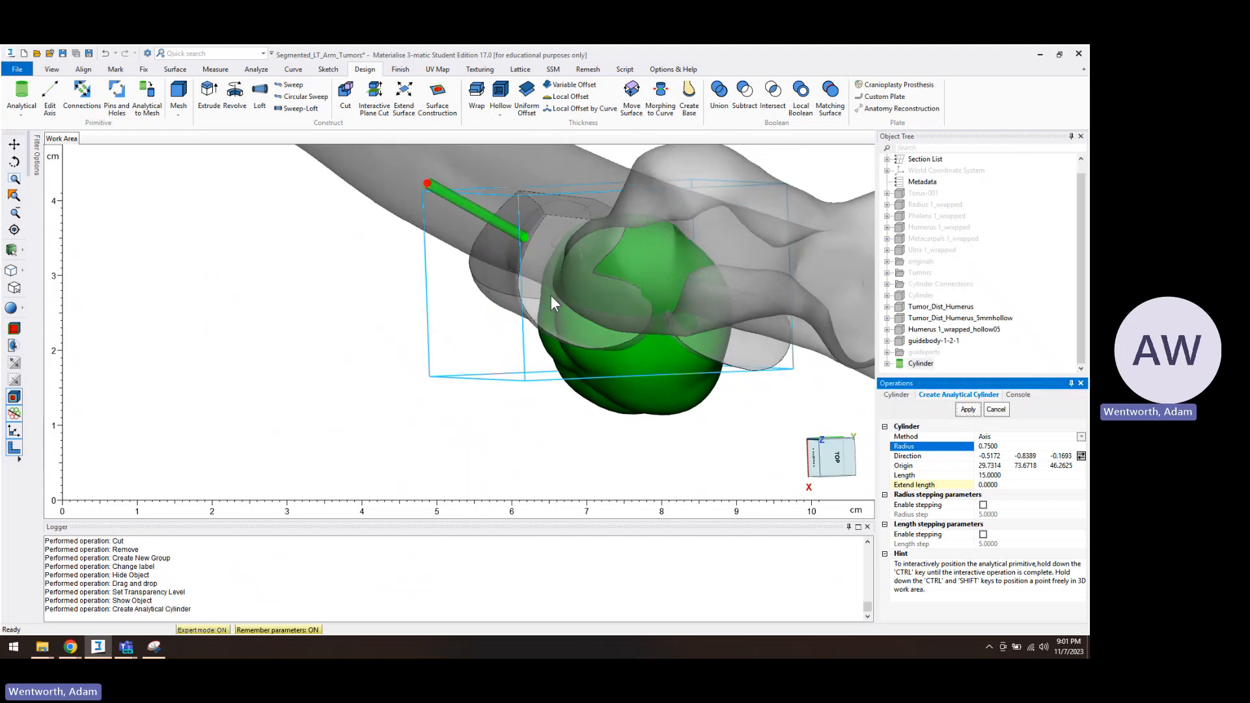
Rotate the pin cylinder about its inertia axes in two views so it stands roughly perpendicular to the guide body's surface
key("ctrl+t")
right_click_drag(552, 311, 586, 384)
left_click(984, 502)
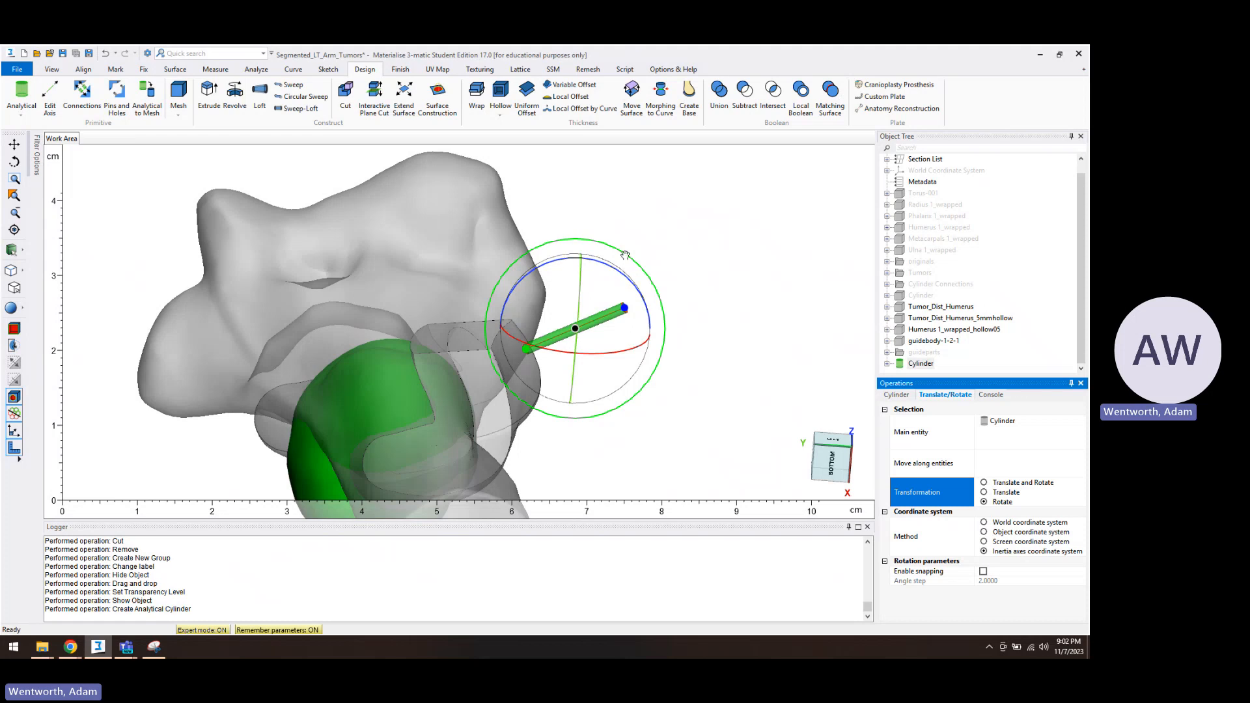
left_click_drag(625, 255, 654, 270)
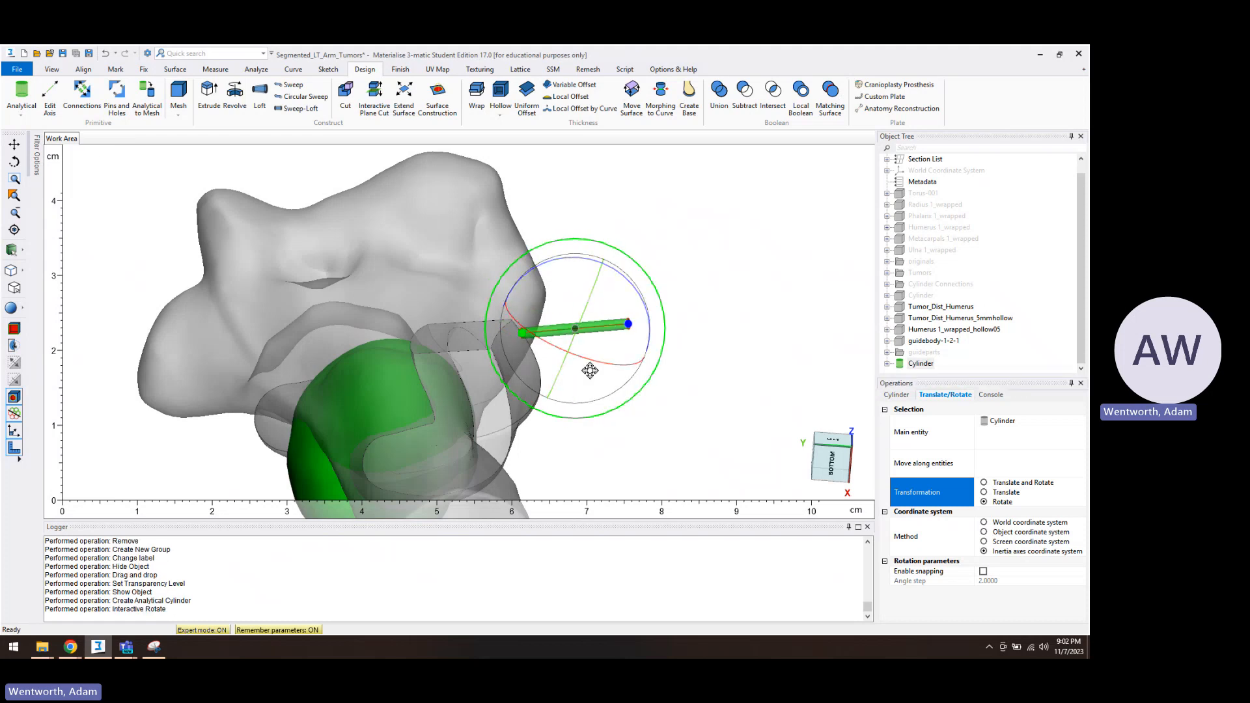
right_click_drag(590, 371, 511, 254)
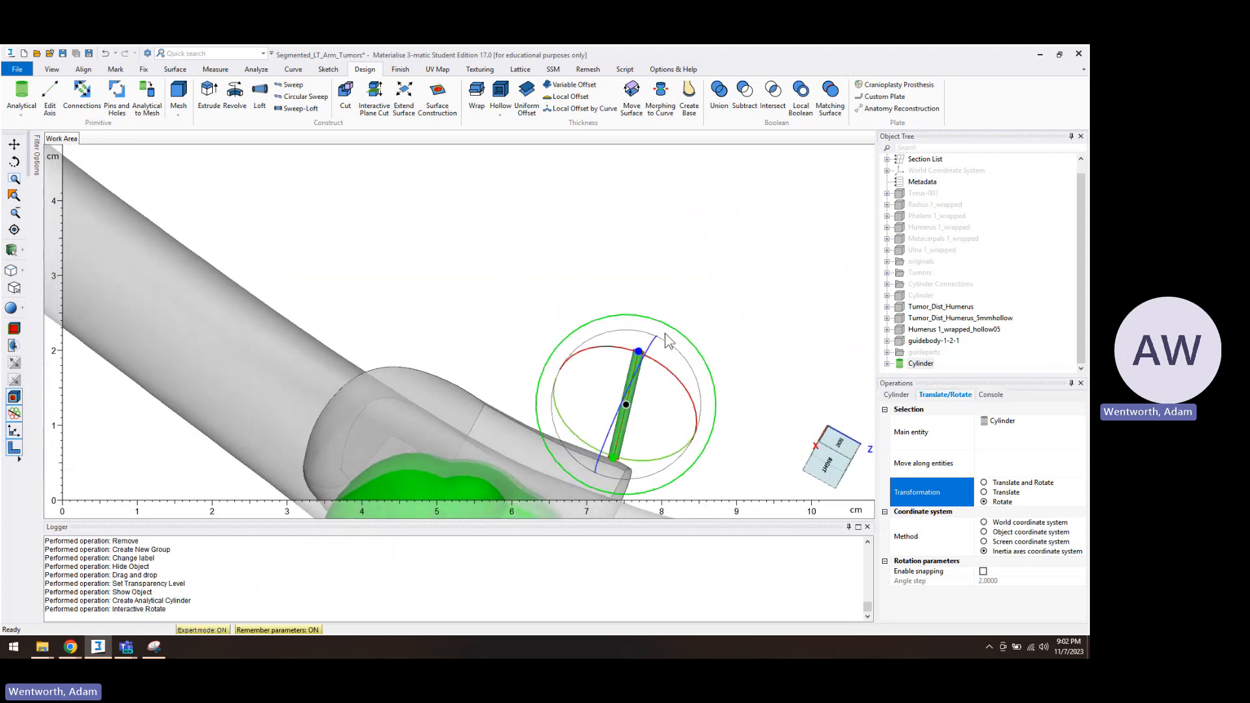
left_click_drag(698, 353, 713, 454)
middle_click_drag(718, 438, 651, 371)
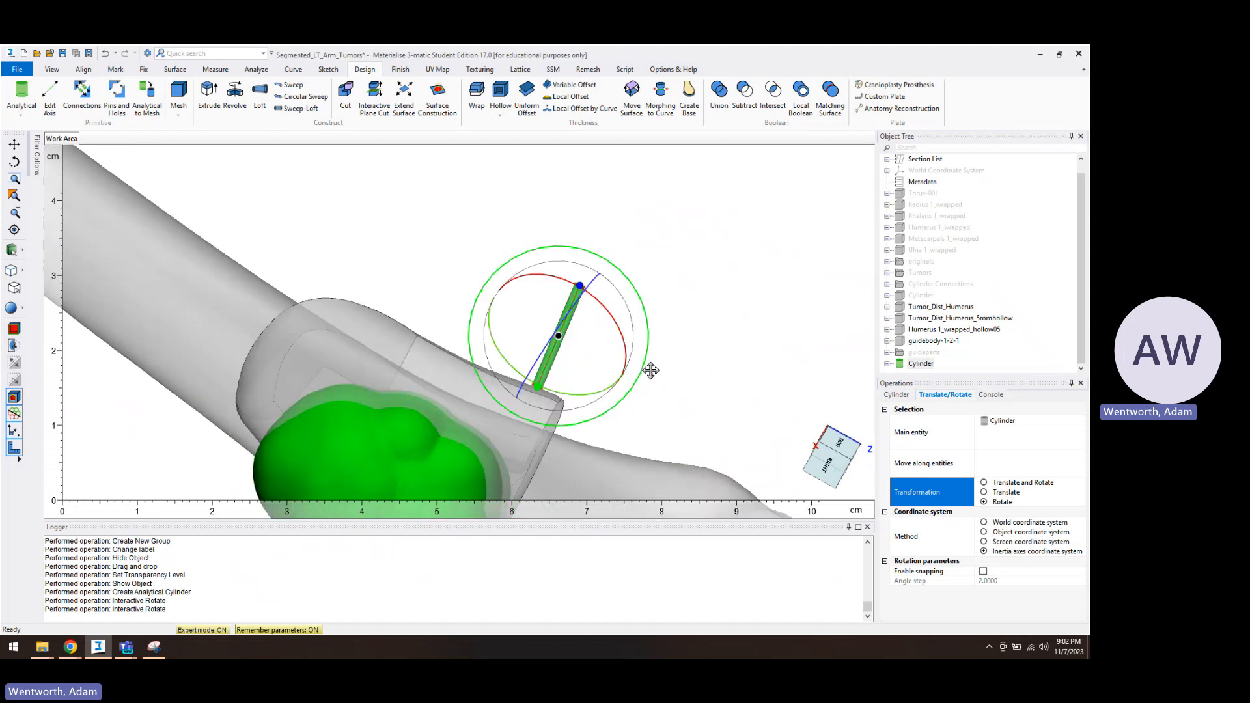
right_click_drag(651, 371, 741, 172)
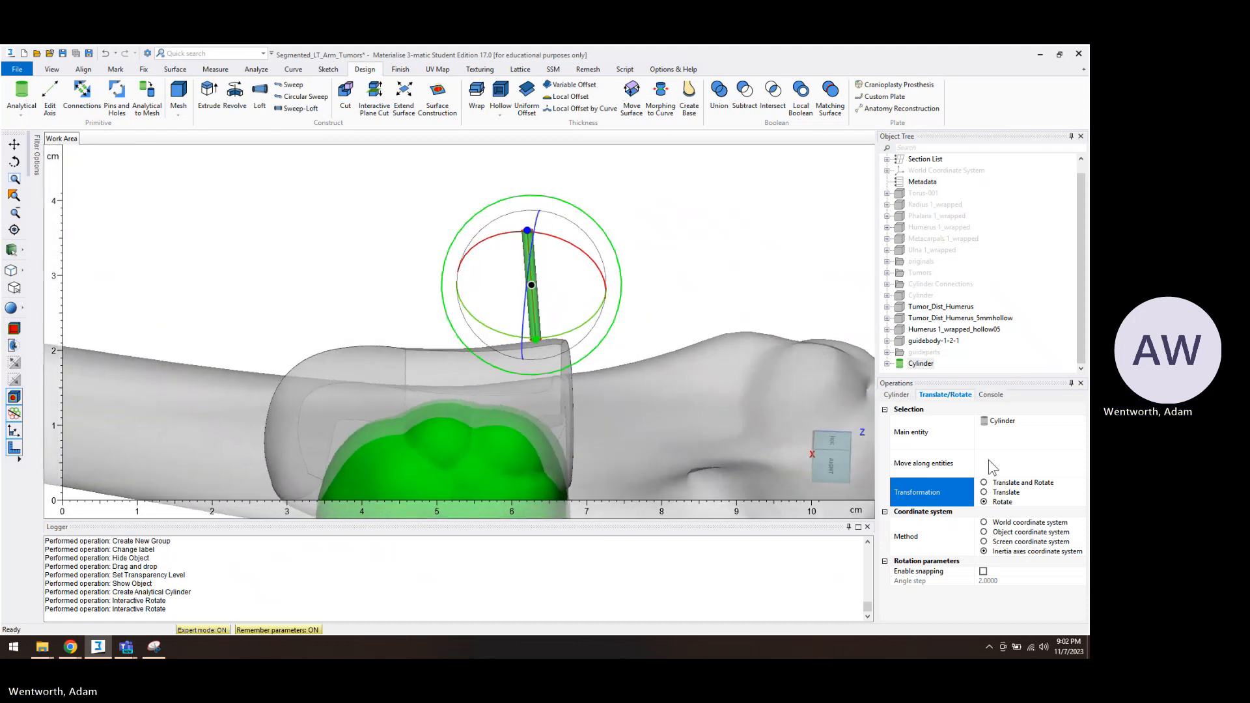
Translate the pin cylinder in the screen coordinate system so it passes down through the guide body into the humerus
left_click(984, 493)
left_click(984, 492)
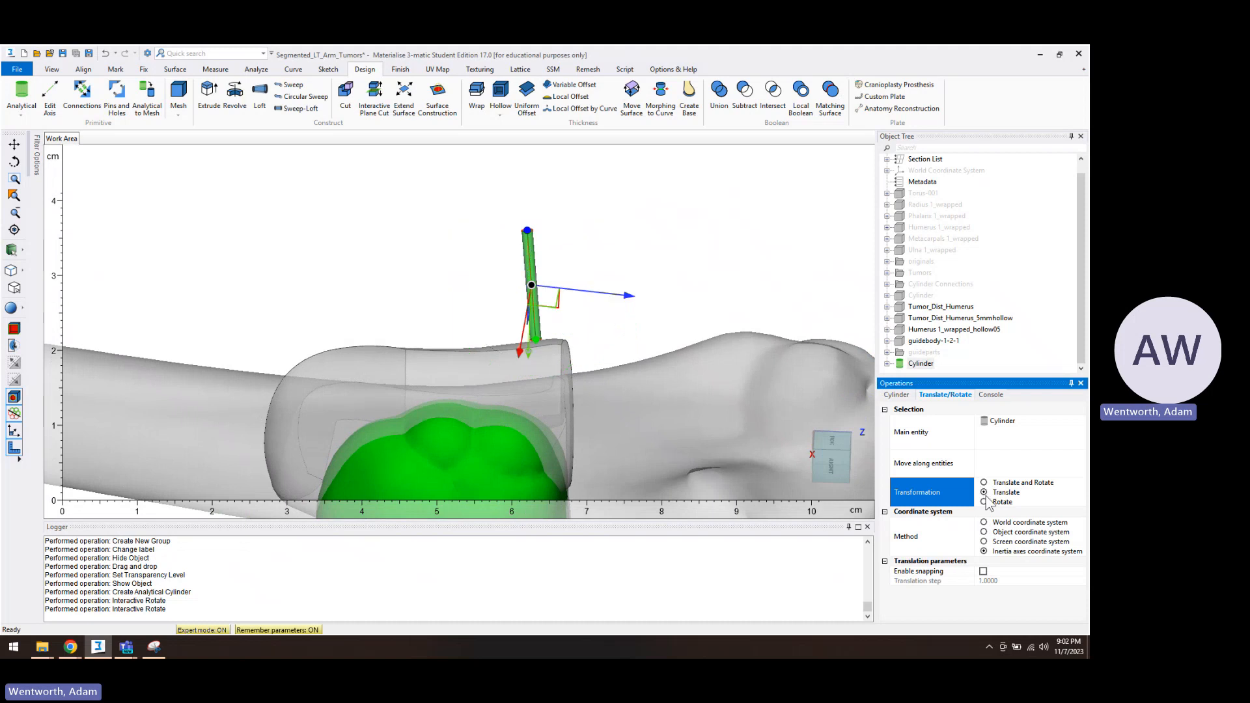
left_click(984, 541)
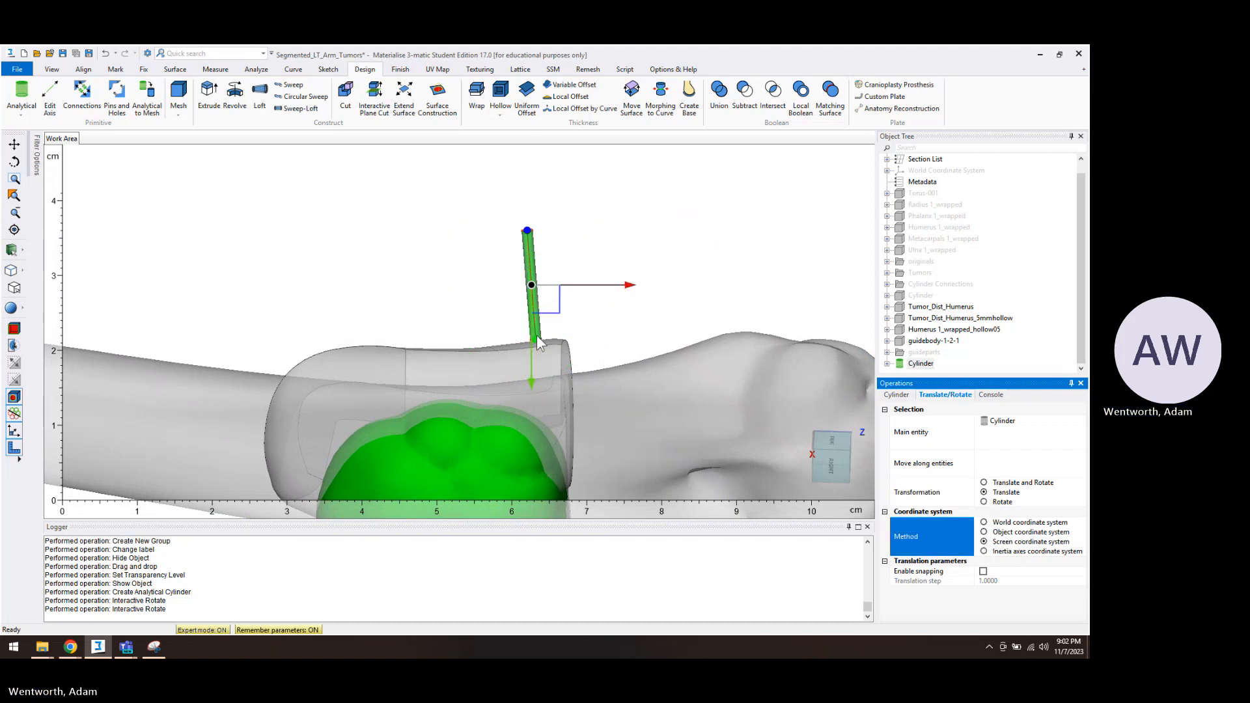
left_click_drag(529, 326, 534, 404)
right_click_drag(517, 362, 521, 463)
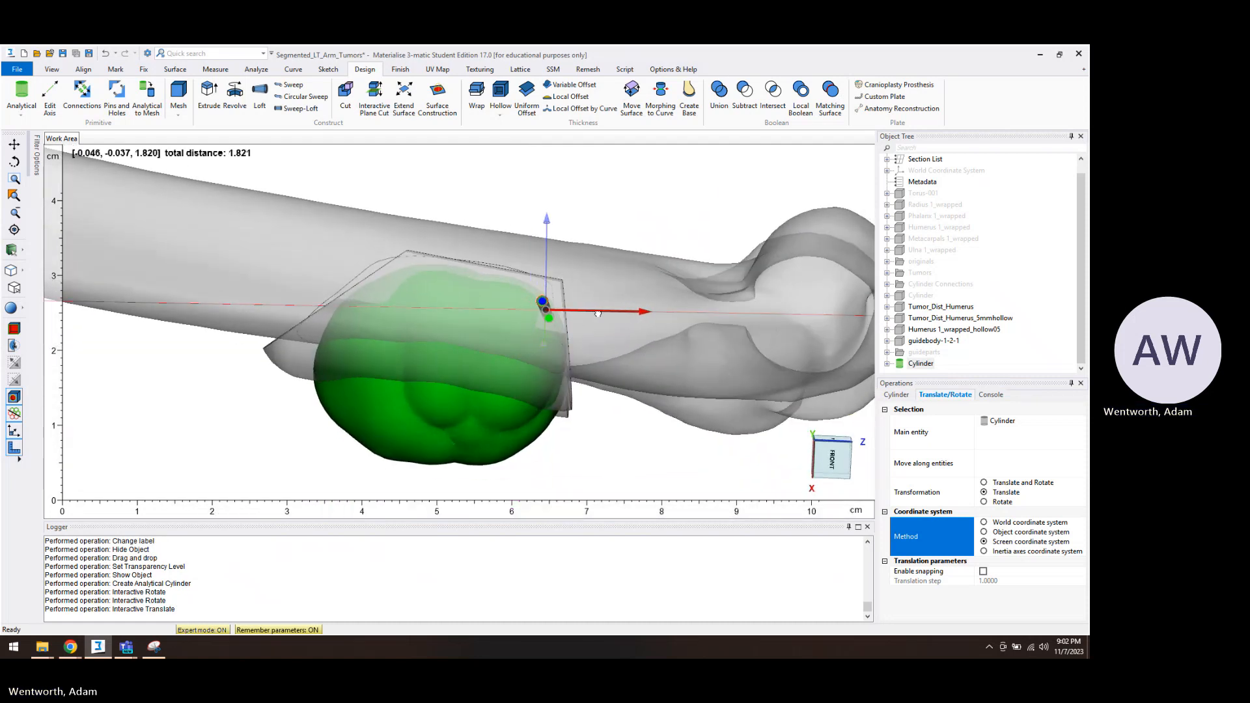
Shift the pin cylinder distally and toward the lengthwise edge, into the guide body's corner at the rim of the tumor margin
left_click_drag(598, 314, 602, 313)
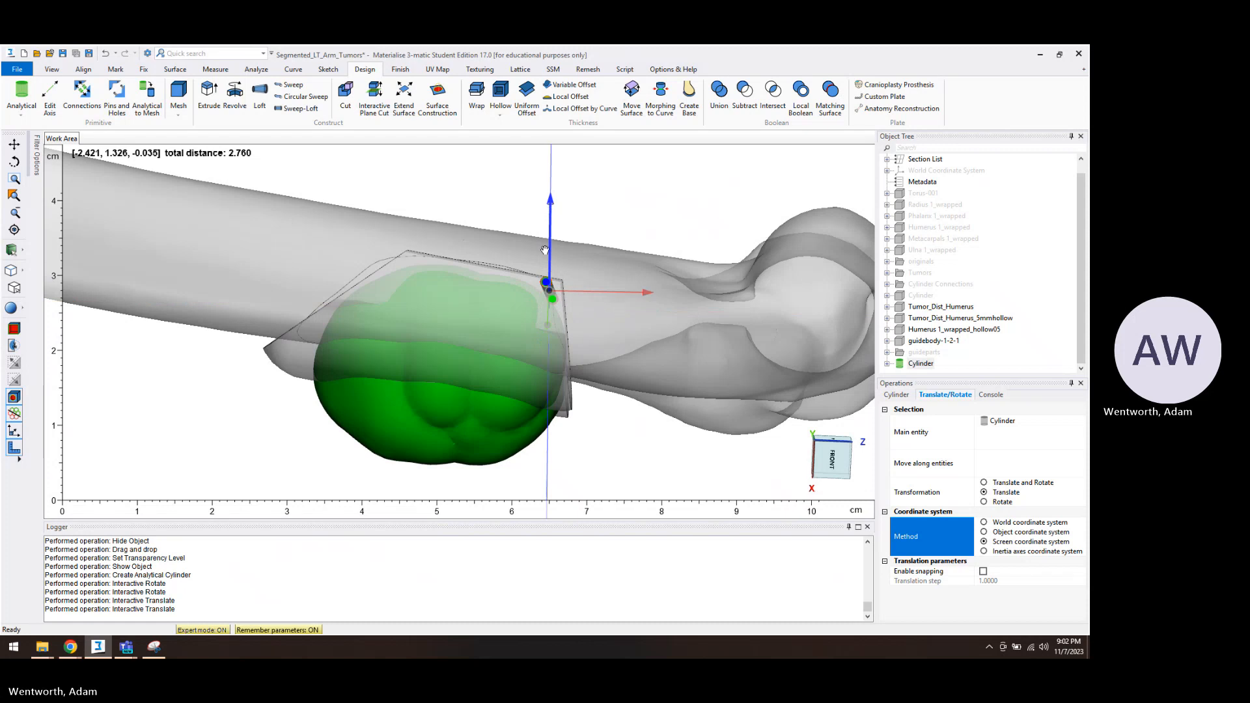
left_click_drag(545, 250, 544, 250)
right_click_drag(544, 314, 565, 362)
scroll(545, 293, "up", 5)
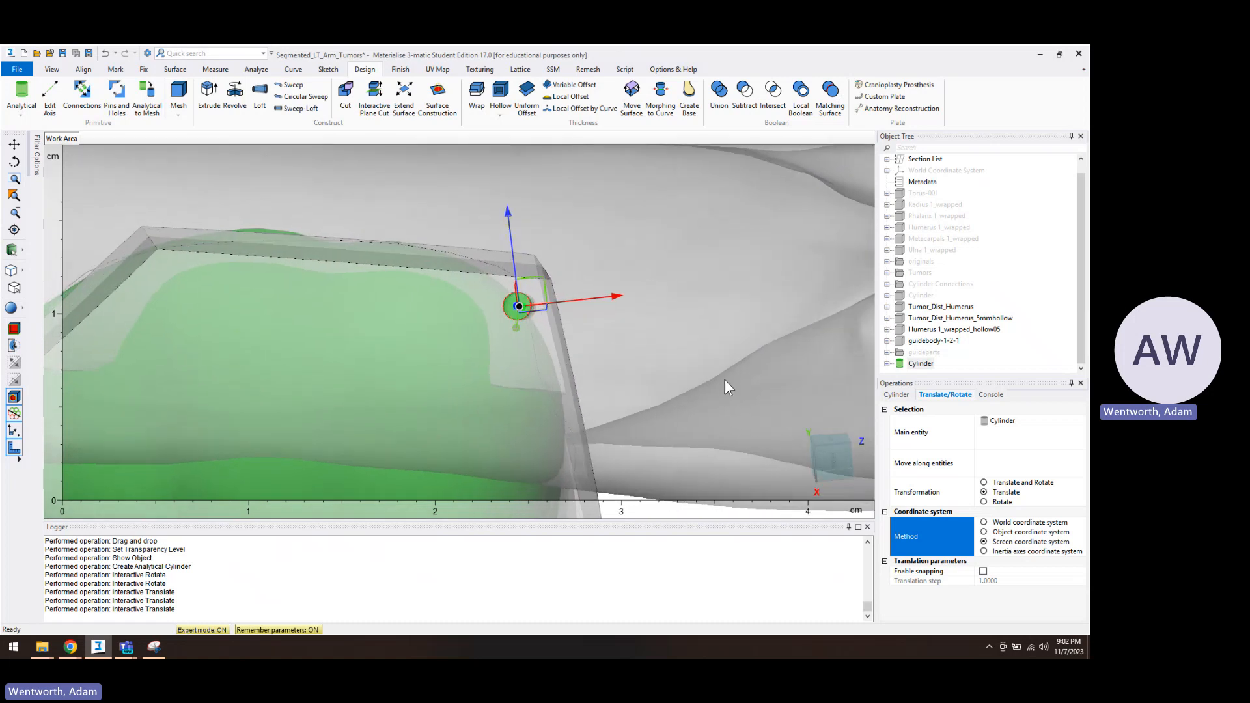
Adjust the pin cylinder's tilt slightly in side view and shift it closer to the guide body's lengthwise edge
left_click(984, 502)
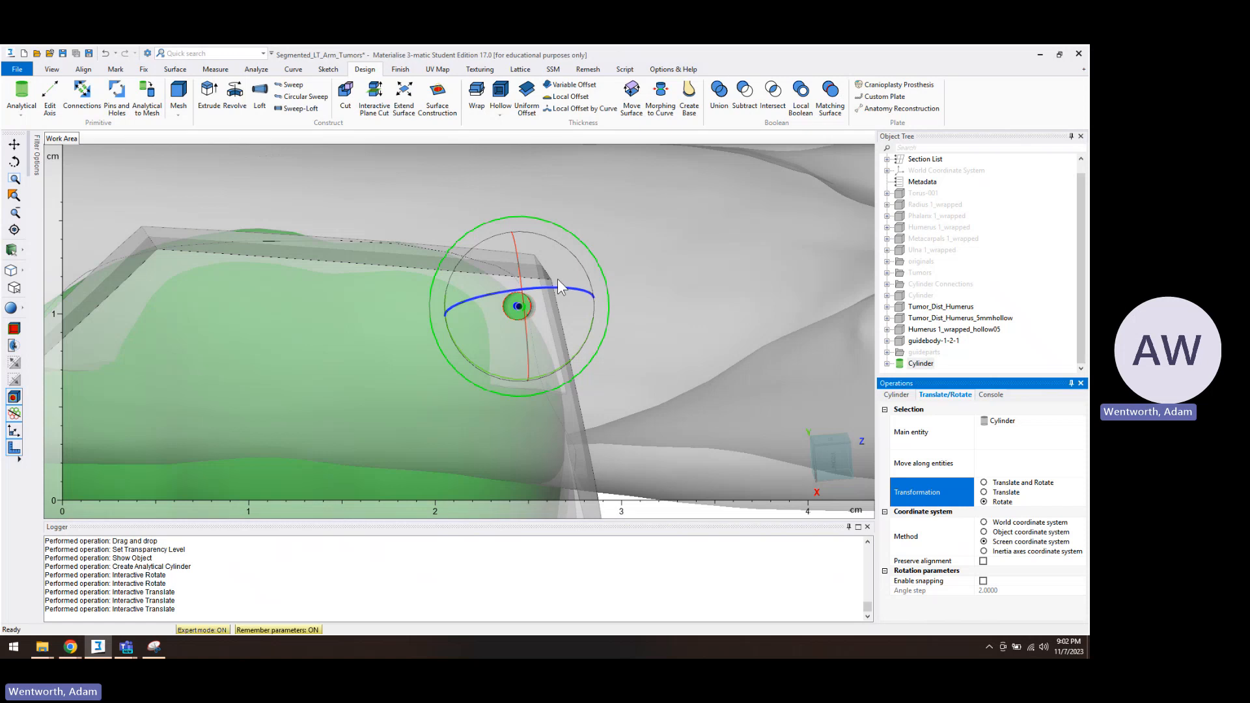
right_click_drag(551, 359, 547, 290)
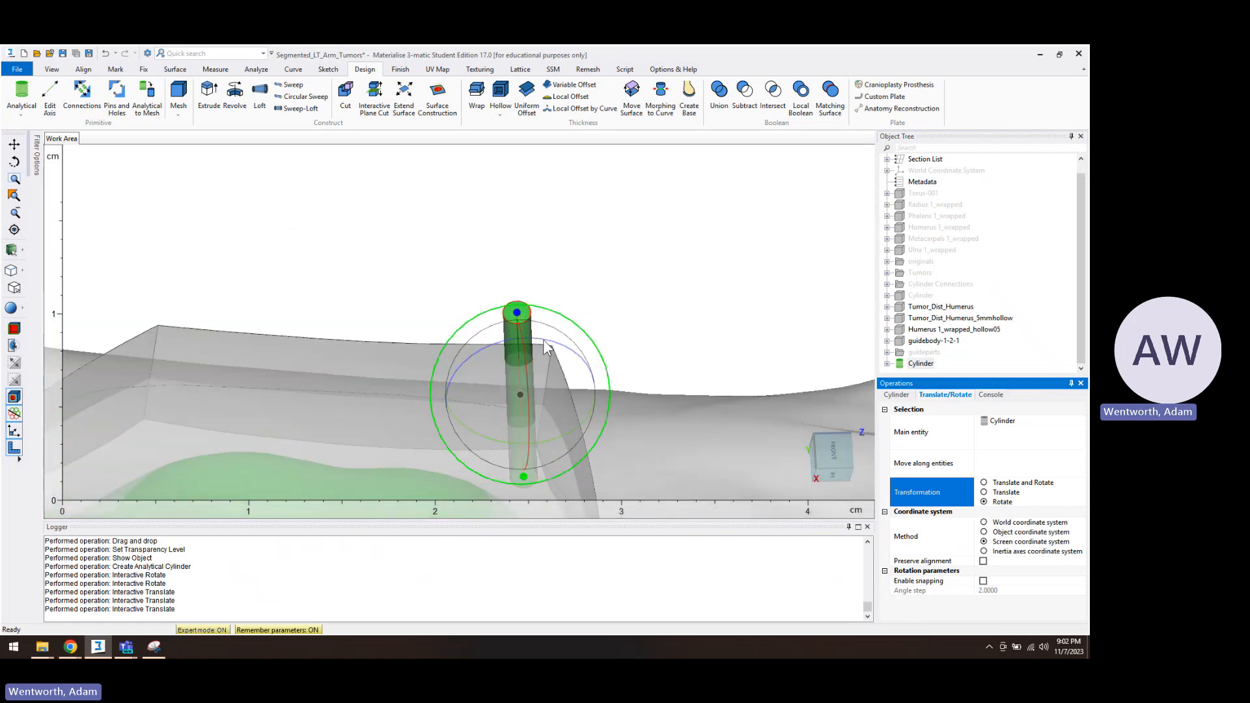
left_click_drag(544, 341, 545, 341)
mouse_move(541, 390)
right_mouse_down()
mouse_move(541, 452)
mouse_move(551, 402)
right_mouse_up()
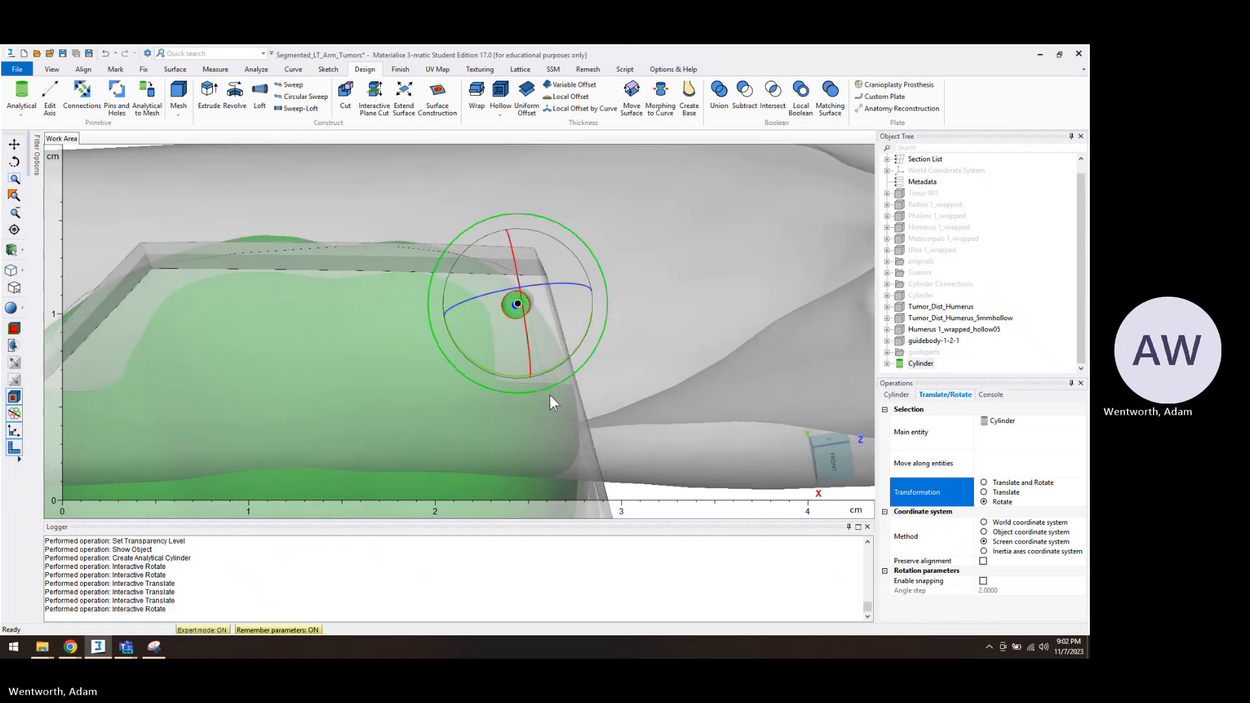
left_click(984, 493)
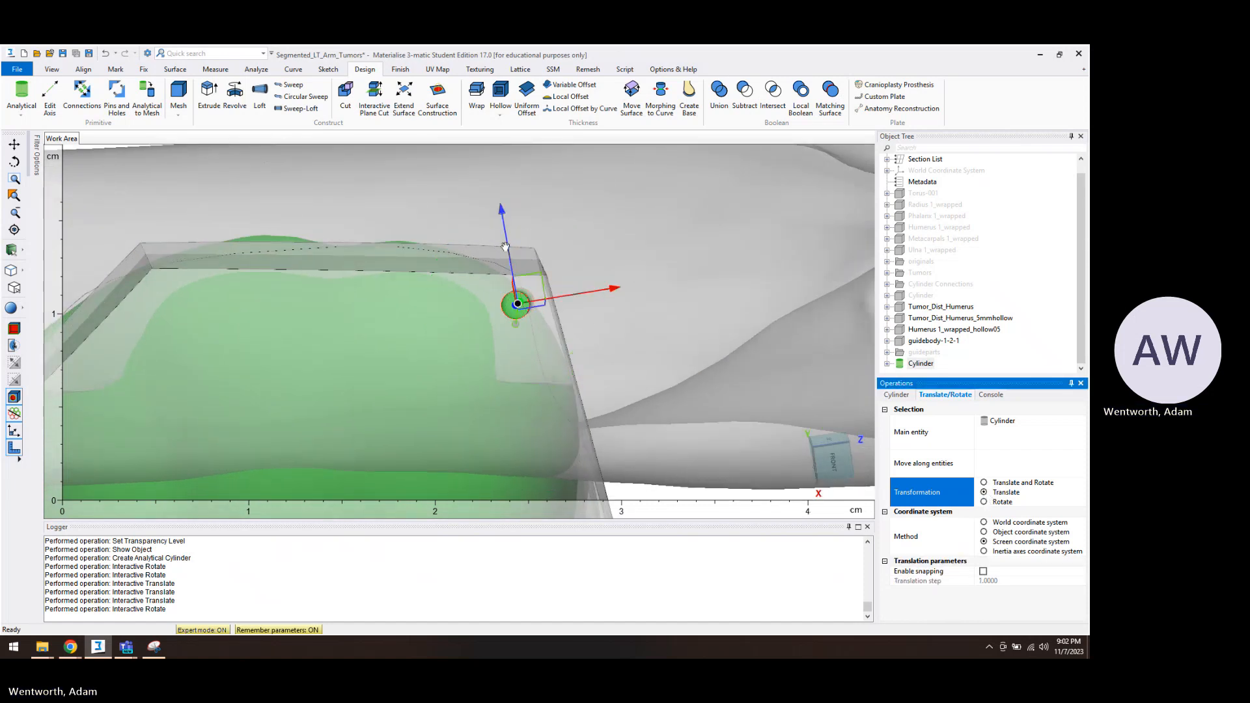
left_click_drag(505, 246, 502, 240)
right_click_drag(529, 338, 462, 277)
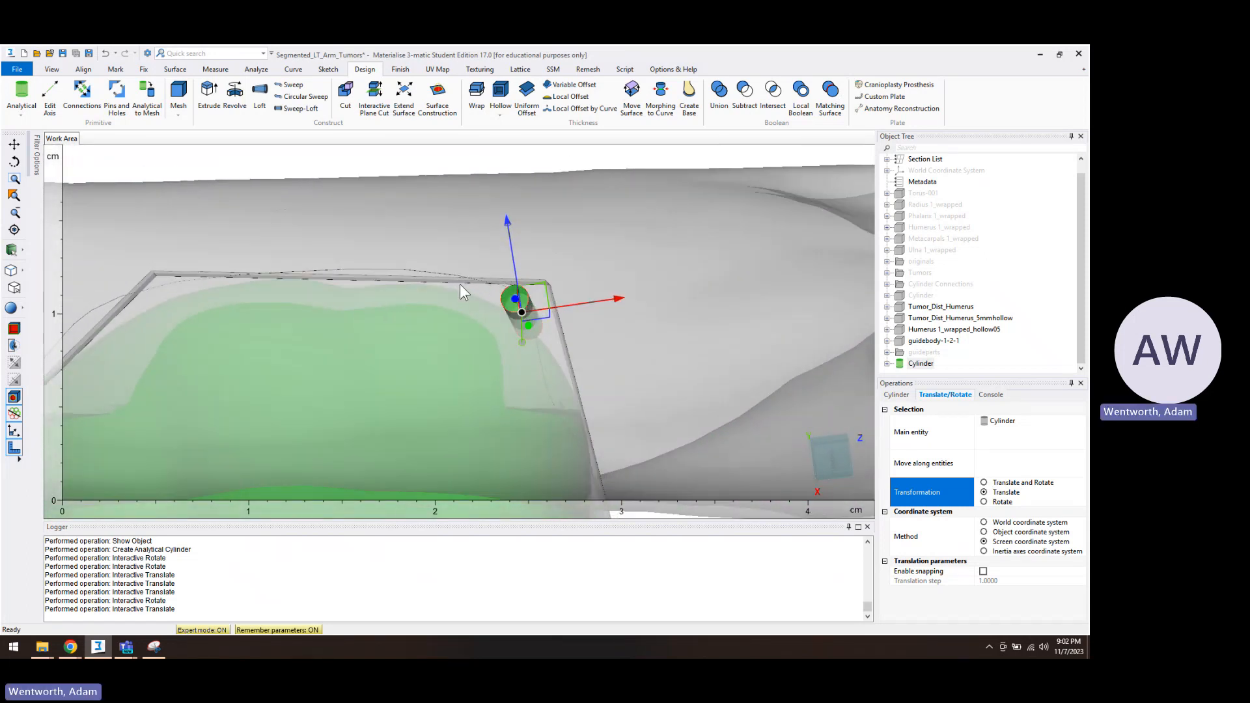
Rotate the pin cylinder in the end and side views so it runs through the guide body's distal corner into the humerus
left_click(985, 502)
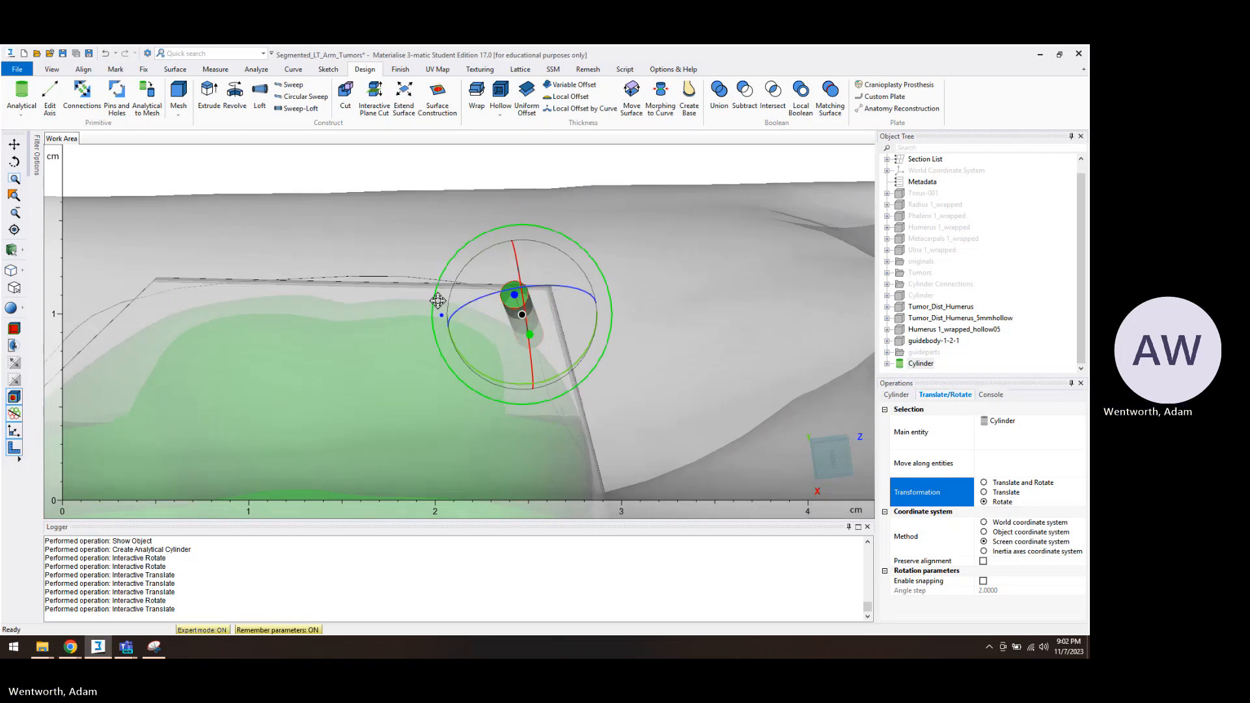
right_click_drag(514, 300, 566, 204)
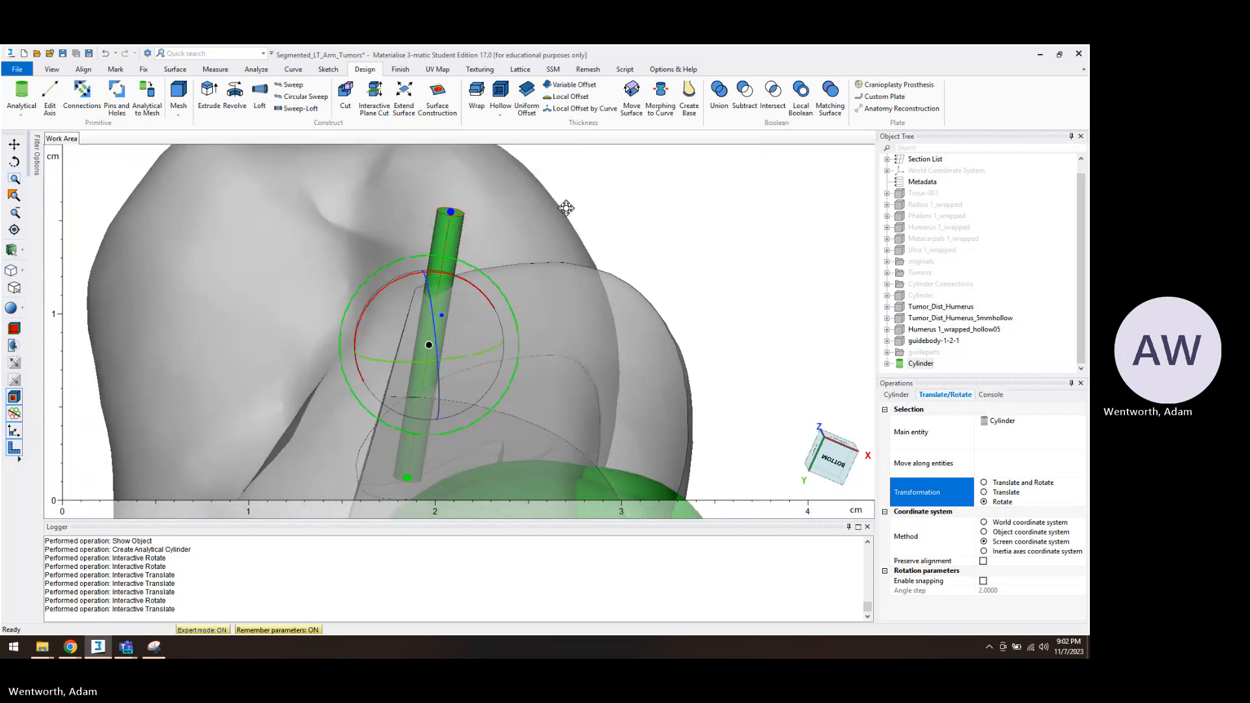
left_click_drag(484, 271, 491, 275)
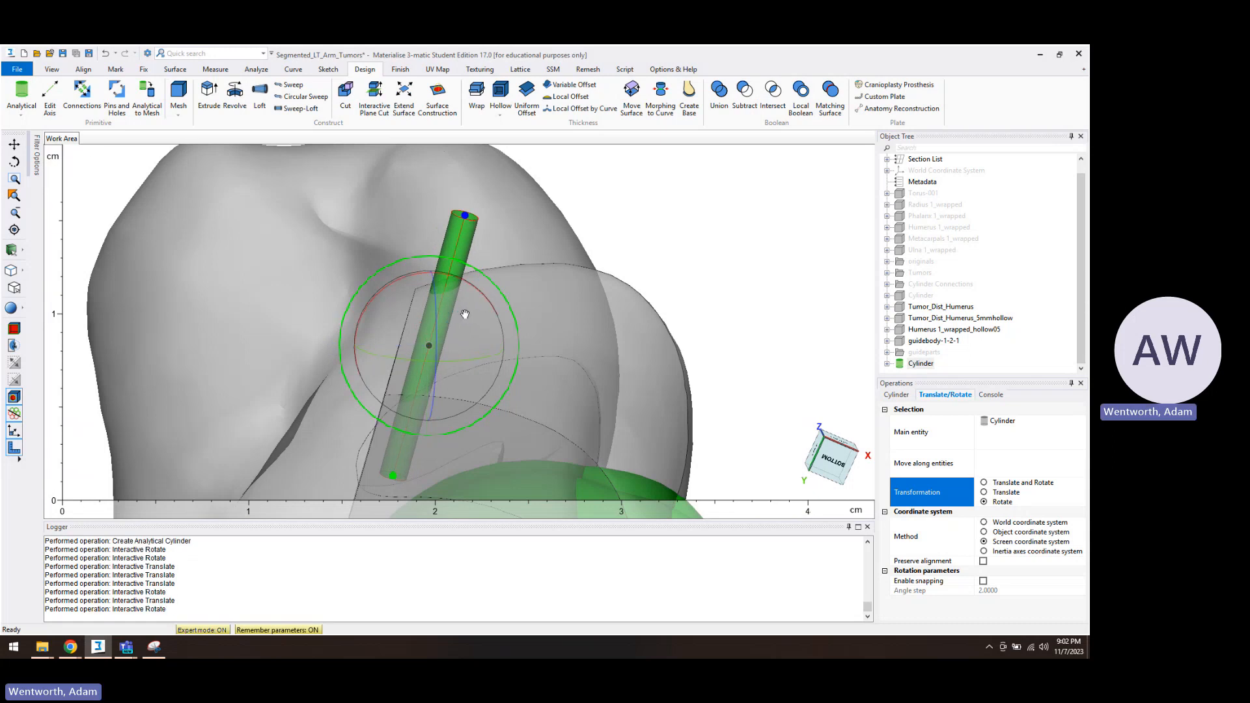
right_click_drag(490, 275, 56, 255)
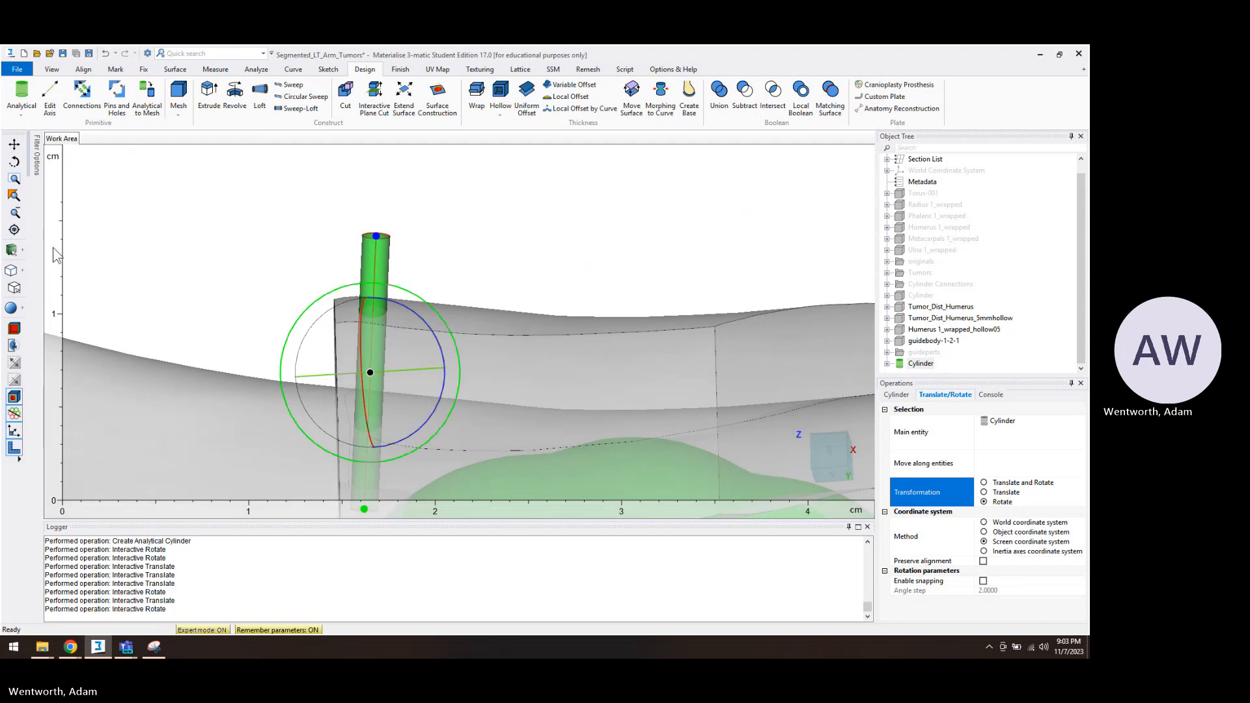
left_click_drag(390, 284, 386, 280)
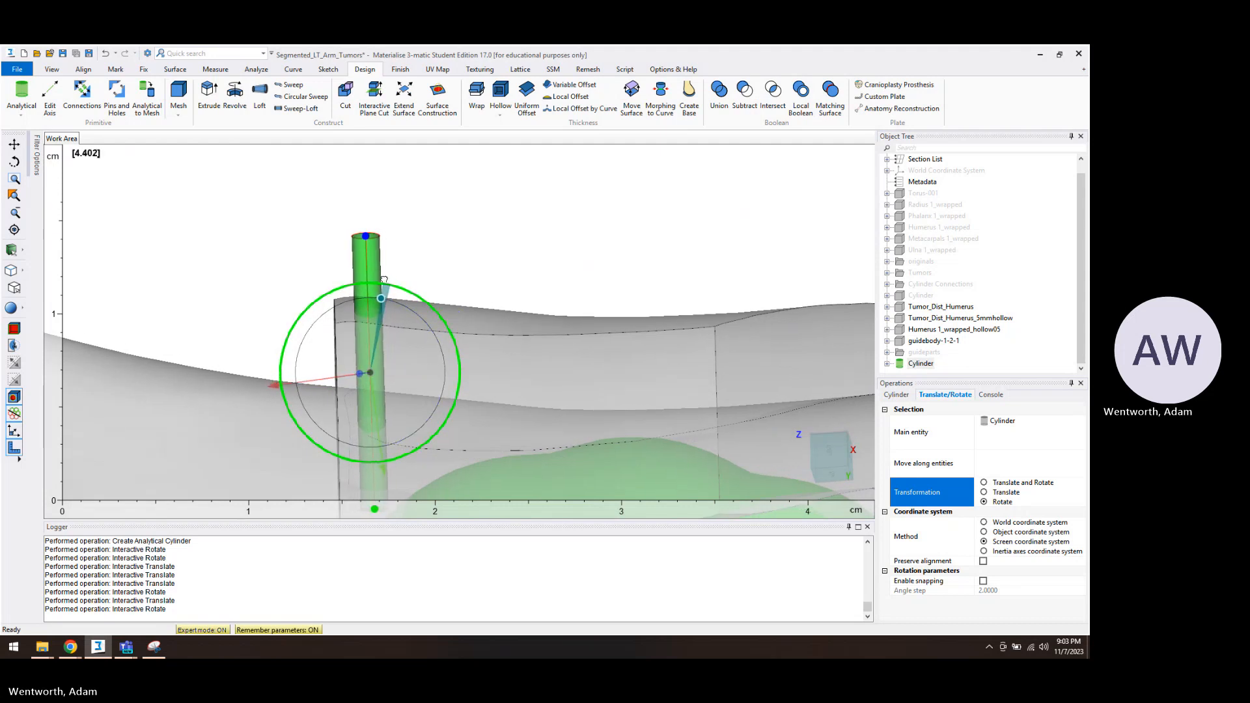
Inspect the pin cylinder's path from several angles relative to the guide edges, the humerus and the tumor margin
right_click_drag(378, 299, 402, 320)
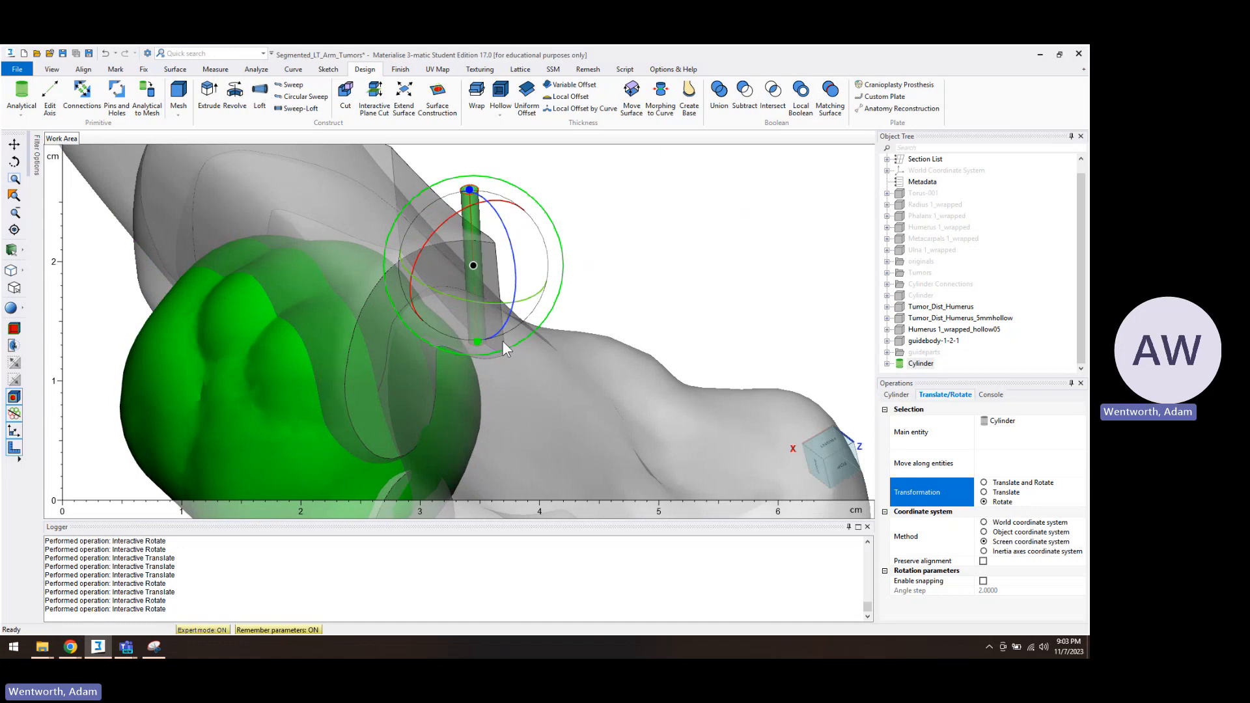
right_click_drag(472, 365, 489, 417)
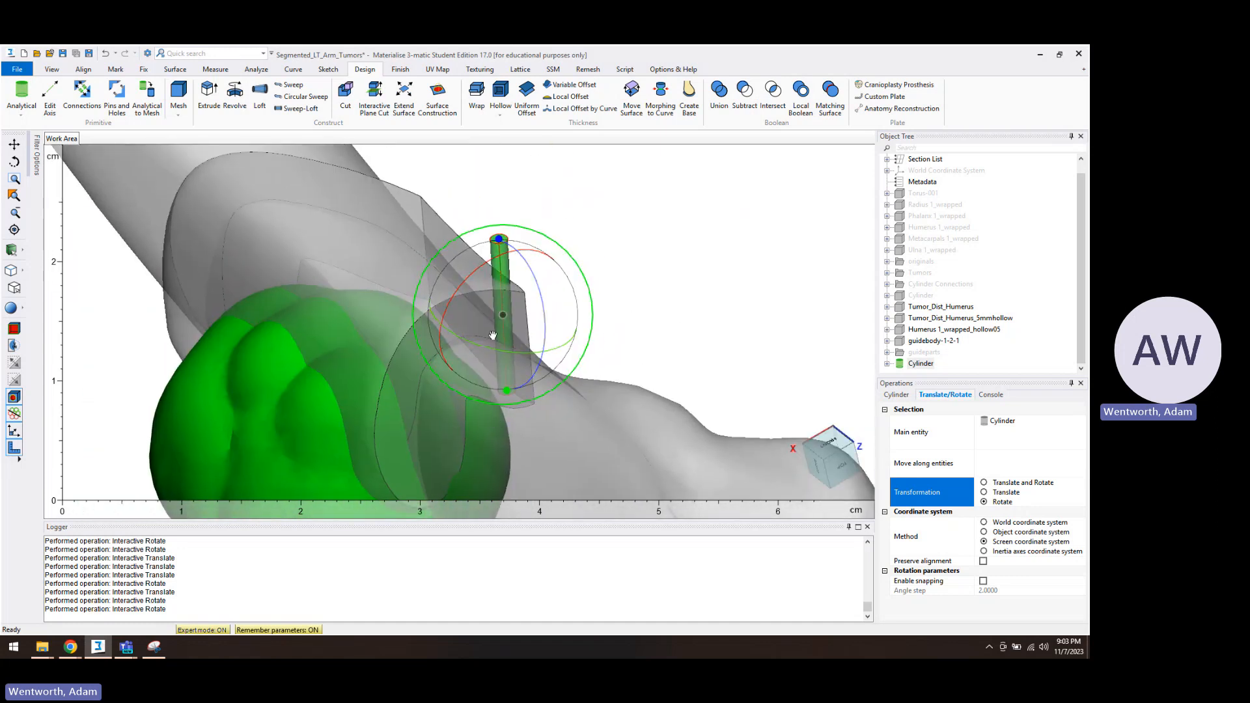
right_click_drag(516, 324, 546, 222)
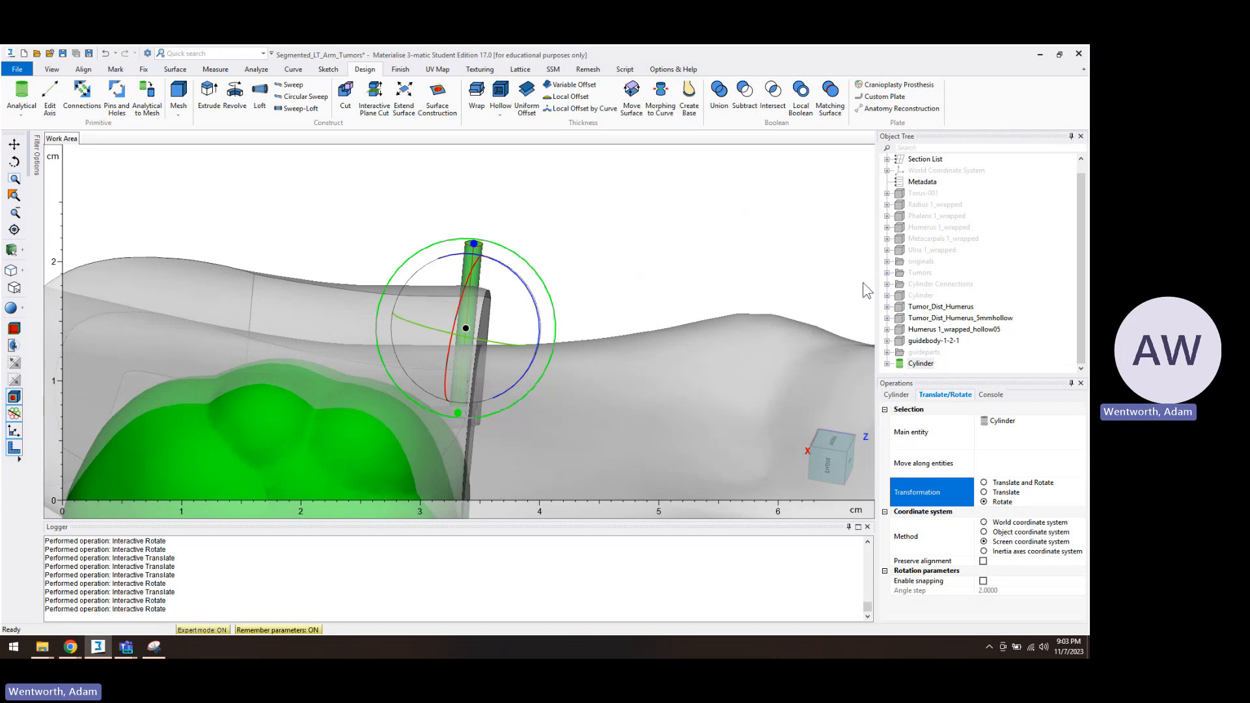
right_click_drag(854, 272, 839, 247)
mouse_move(483, 377)
right_mouse_down()
mouse_move(510, 374)
mouse_move(491, 376)
right_mouse_up()
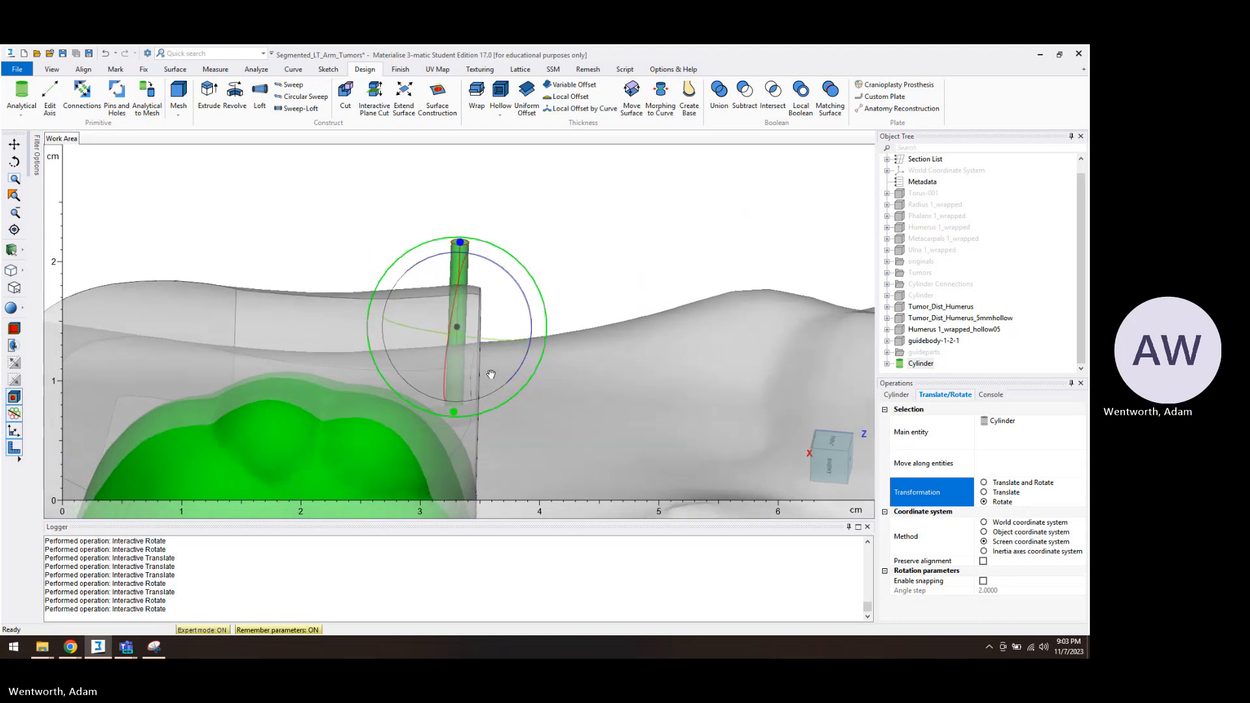
middle_click_drag(491, 375, 619, 370)
scroll(601, 348, "down", 2)
right_click_drag(600, 346, 602, 458)
right_click_drag(586, 441, 594, 449)
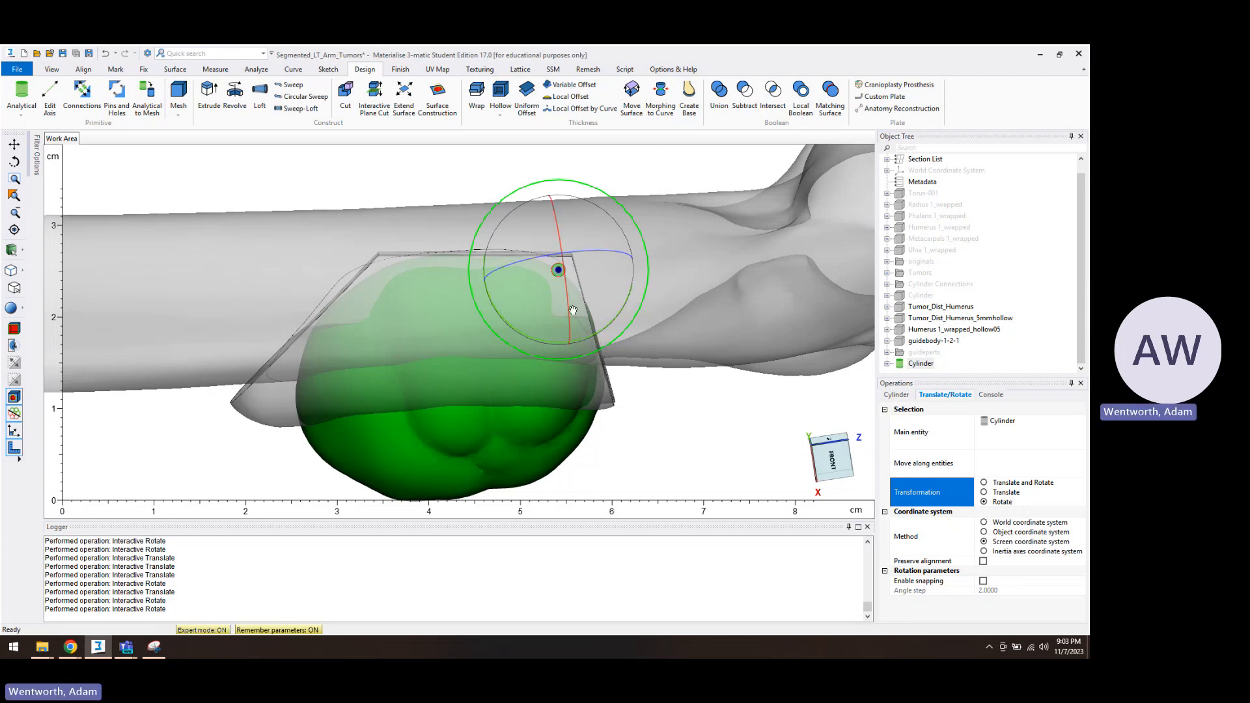
Duplicate the pin cylinder and translate one copy in the screen coordinate system to the guide body's proximal corner on the same lengthwise edge
key("ctrl+d")
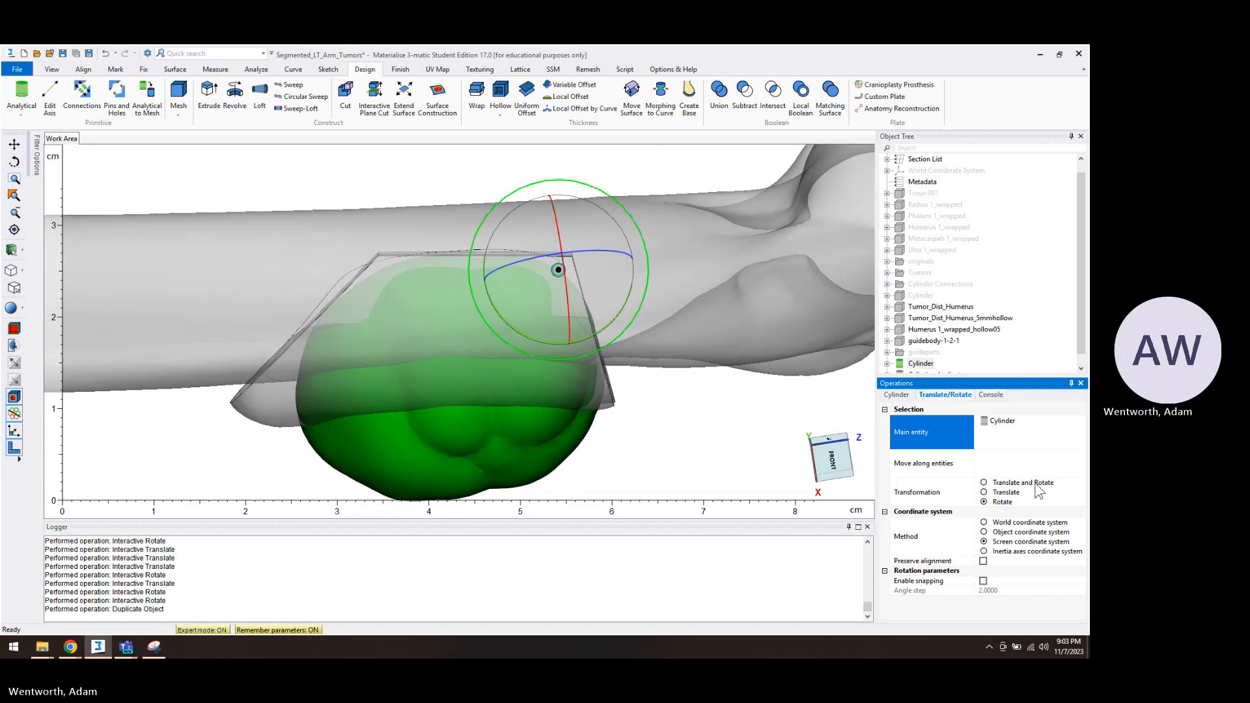
left_click(984, 493)
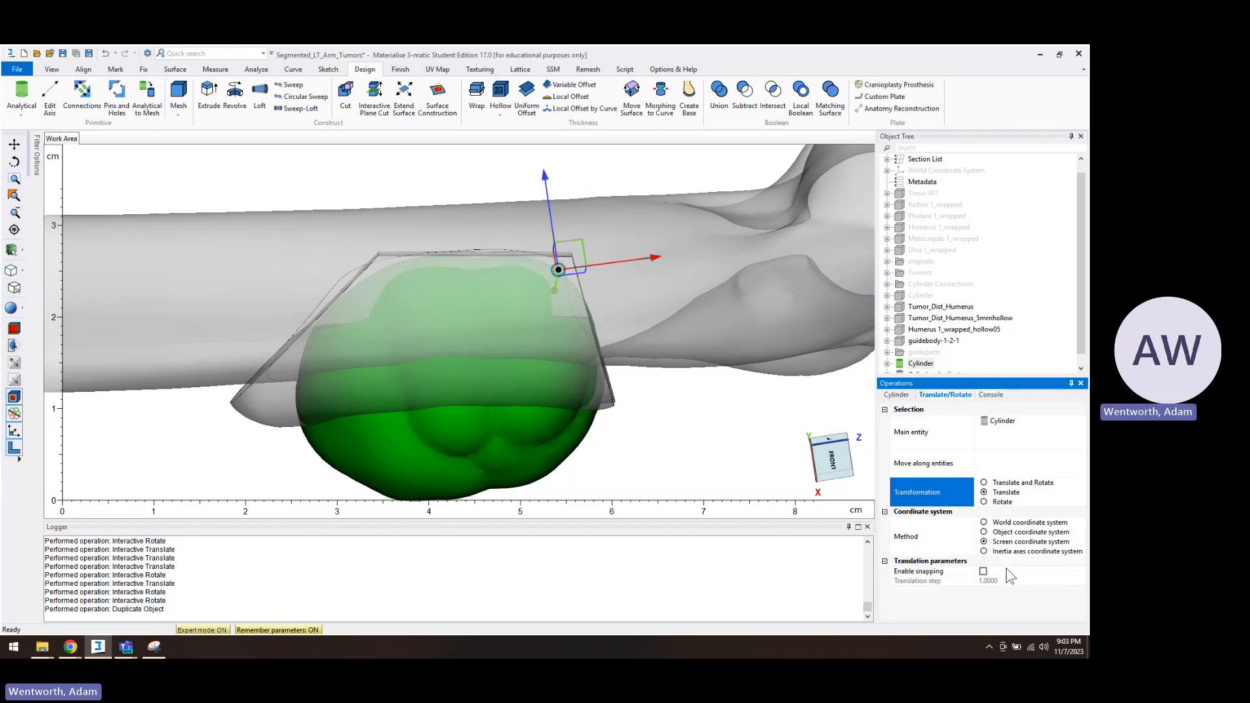
left_click(985, 543)
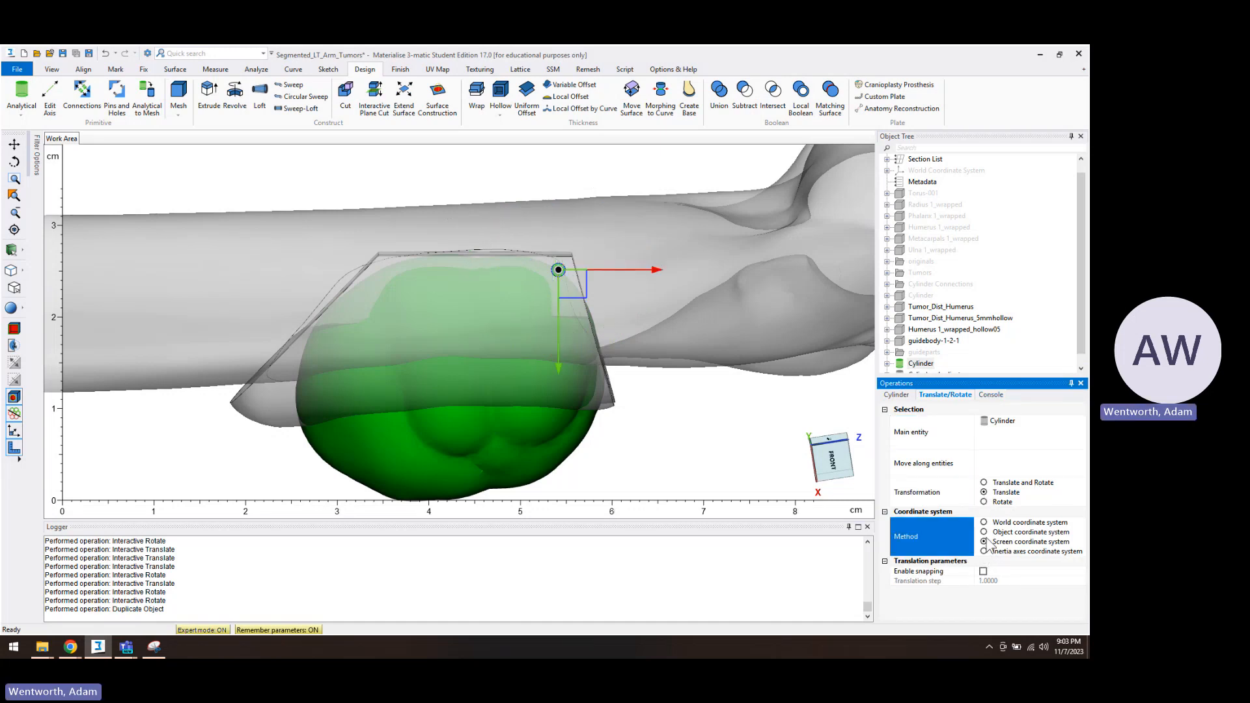
left_click_drag(622, 270, 444, 269)
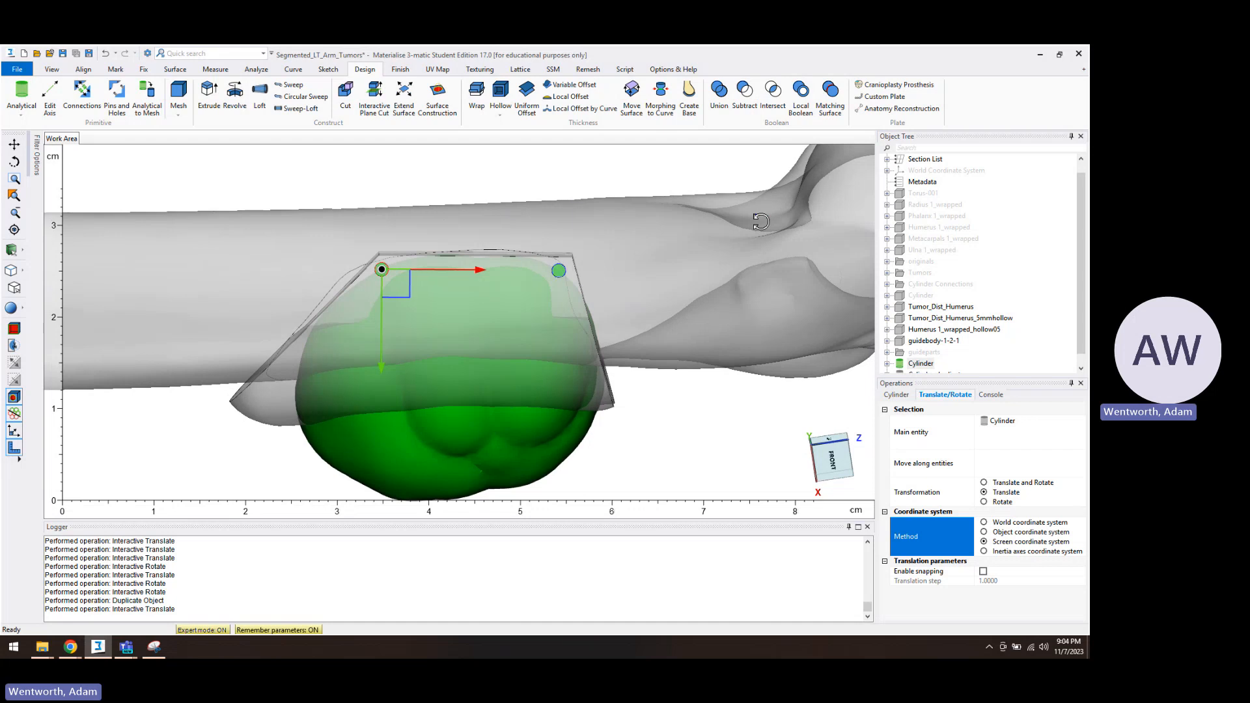
Duplicate the proximal pin cylinder and translate one copy across to the tip of the guide body's slanted proximal end
right_click_drag(758, 226, 745, 462)
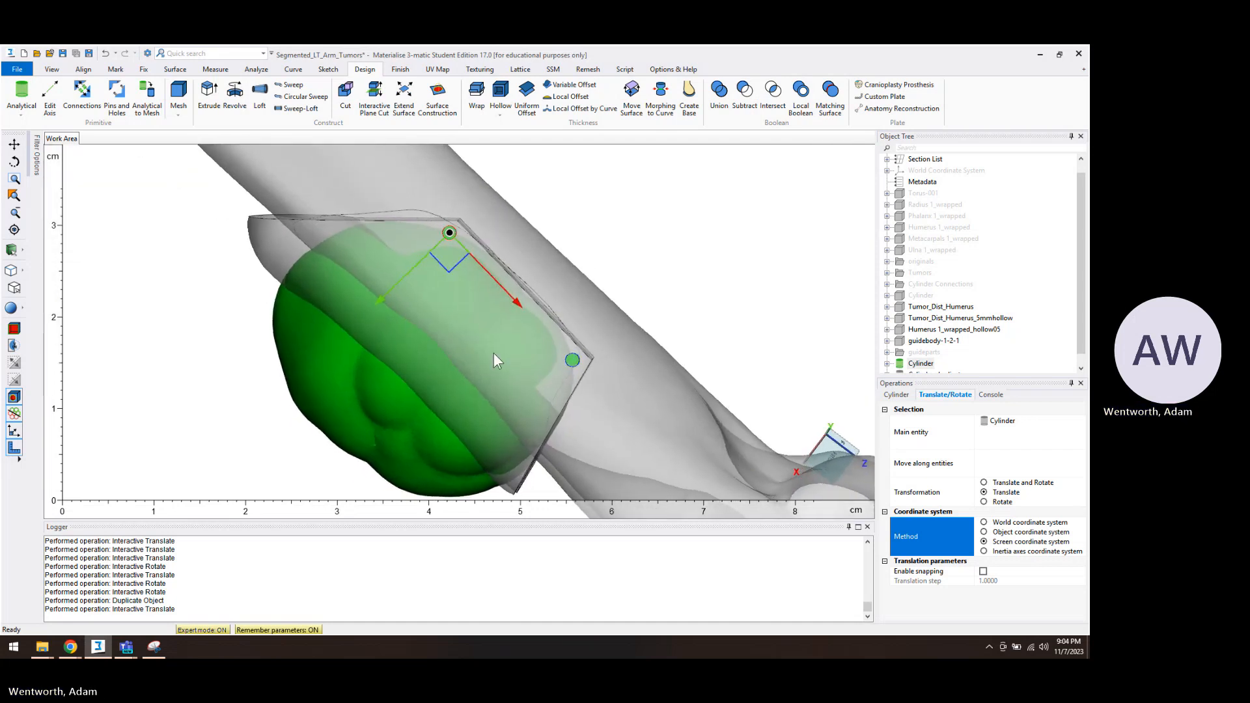
right_click_drag(413, 333, 442, 331)
middle_click_drag(448, 327, 614, 328)
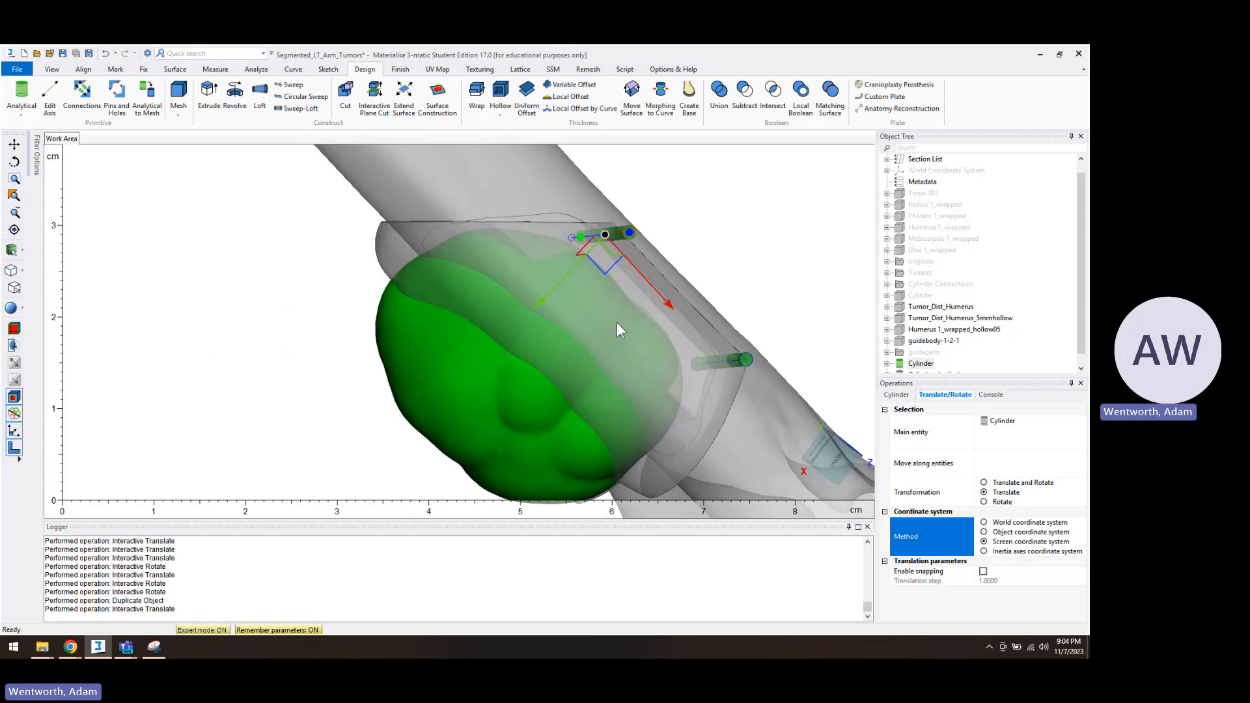
key("ctrl+d")
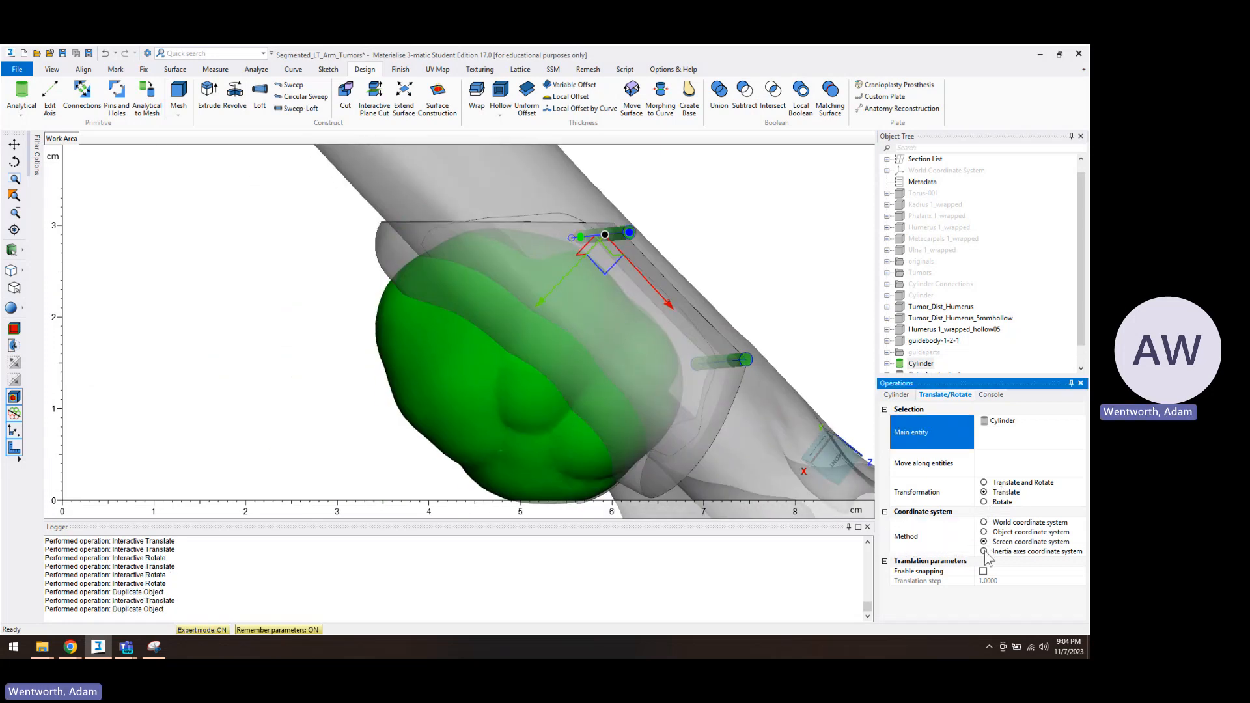
left_click(985, 552)
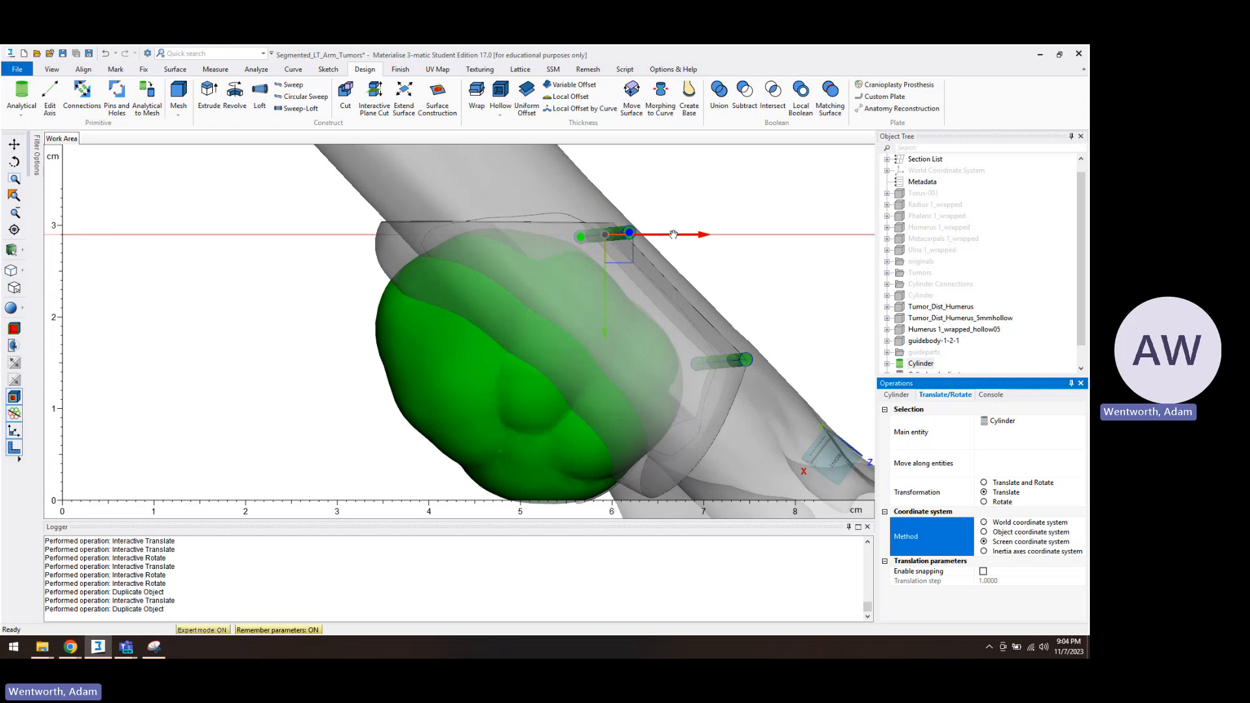
left_click_drag(674, 235, 495, 237)
Rotate the third pin cylinder in several views so it passes through the guide body's proximal tip toward the humerus
left_click(984, 502)
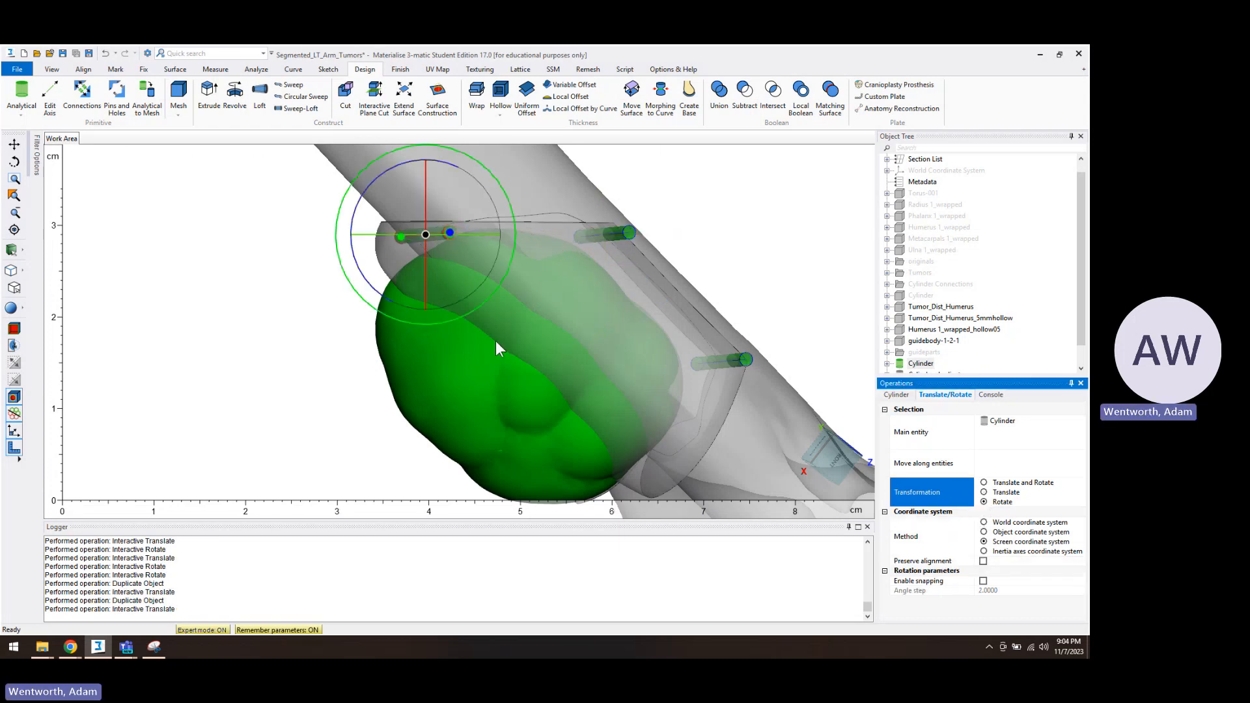
right_click_drag(497, 349, 678, 510)
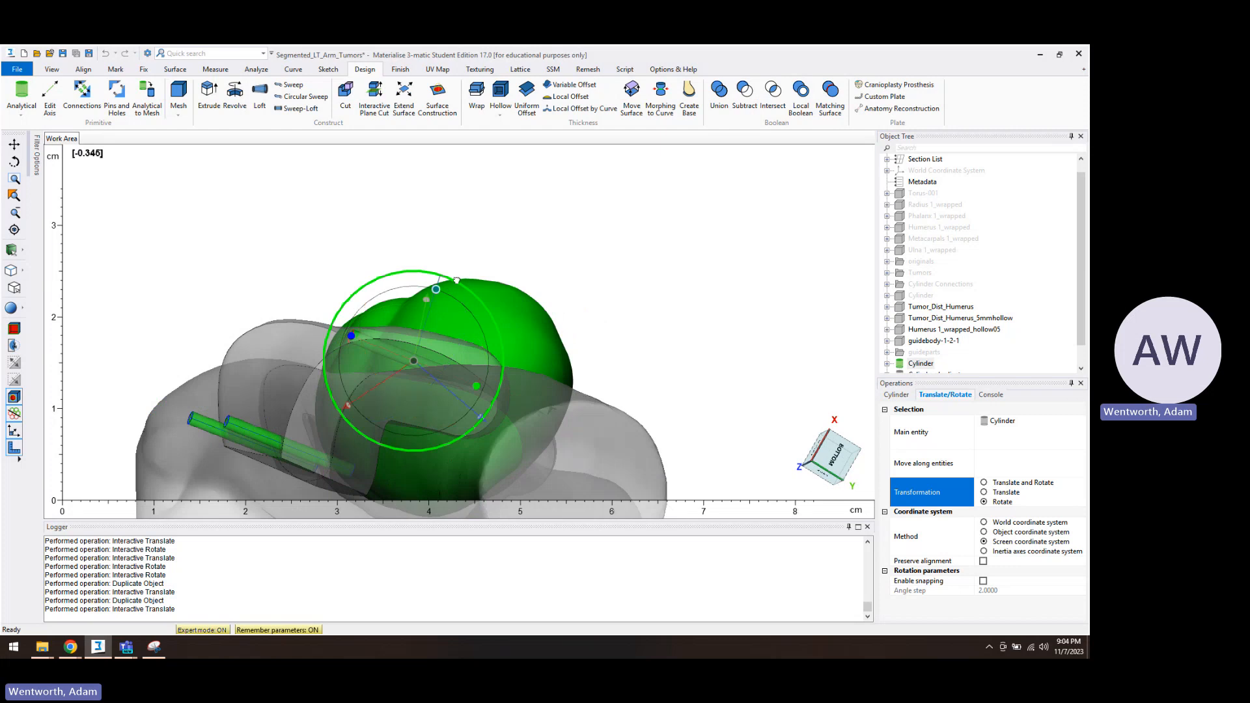
left_click_drag(457, 280, 355, 309)
right_click_drag(355, 309, 417, 258)
left_click_drag(510, 293, 476, 270)
right_click_drag(533, 311, 552, 64)
right_click_drag(570, 263, 429, 552)
right_click_drag(432, 367, 433, 241)
left_click_drag(433, 224, 358, 208)
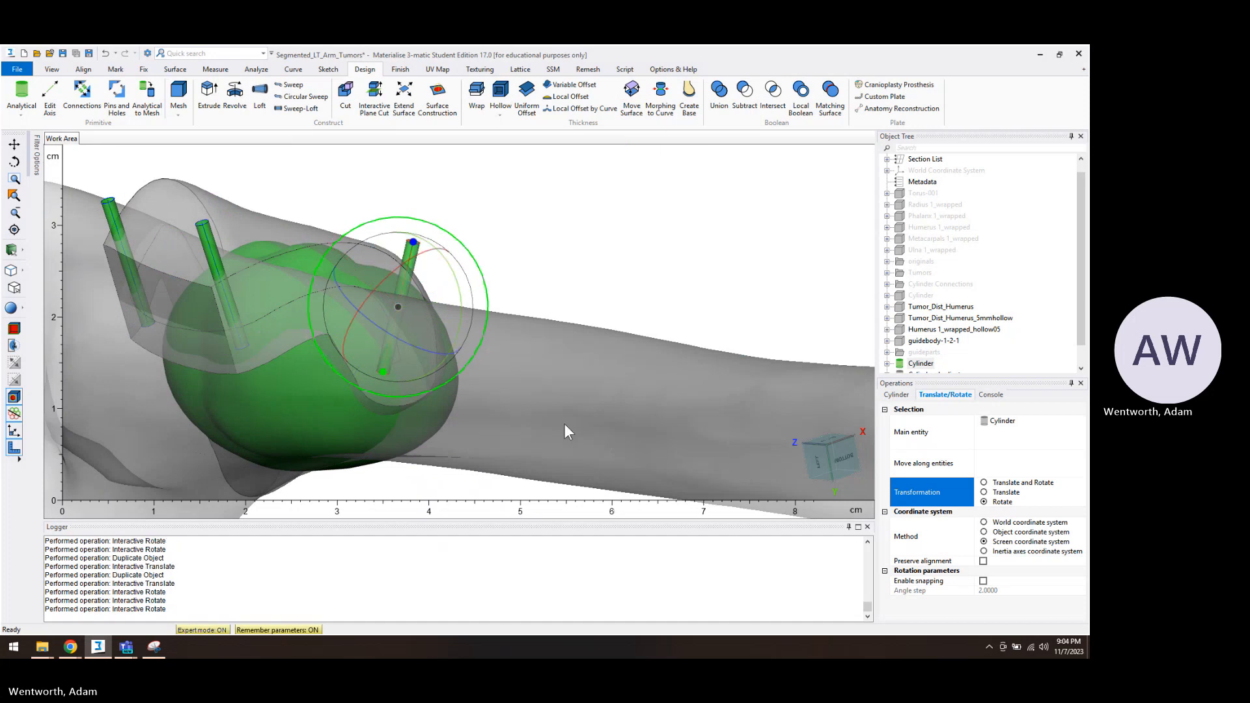
Refine the third pin cylinder's tilt in front and oblique views so it follows the guide body's slanted proximal edge
right_click_drag(567, 433, 498, 443)
scroll(707, 378, "down", 3)
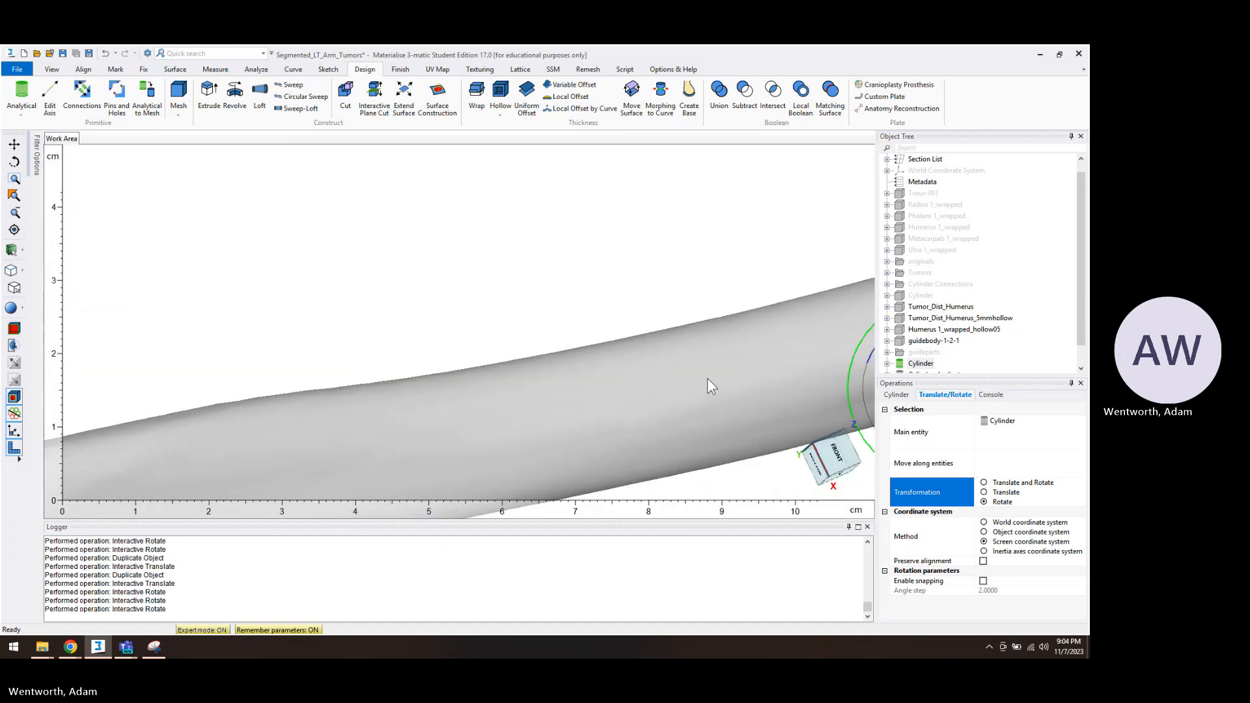
middle_click_drag(707, 377, 449, 321)
right_click_drag(485, 278, 489, 297)
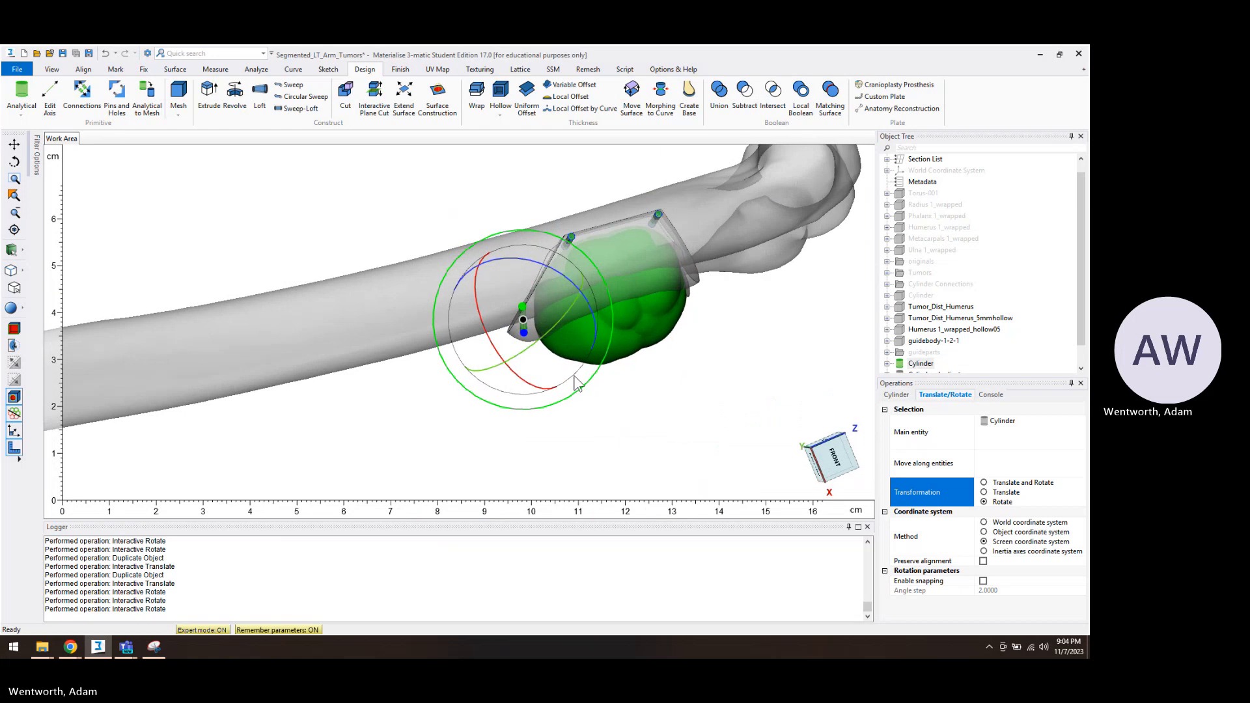
left_click_drag(493, 345, 473, 329)
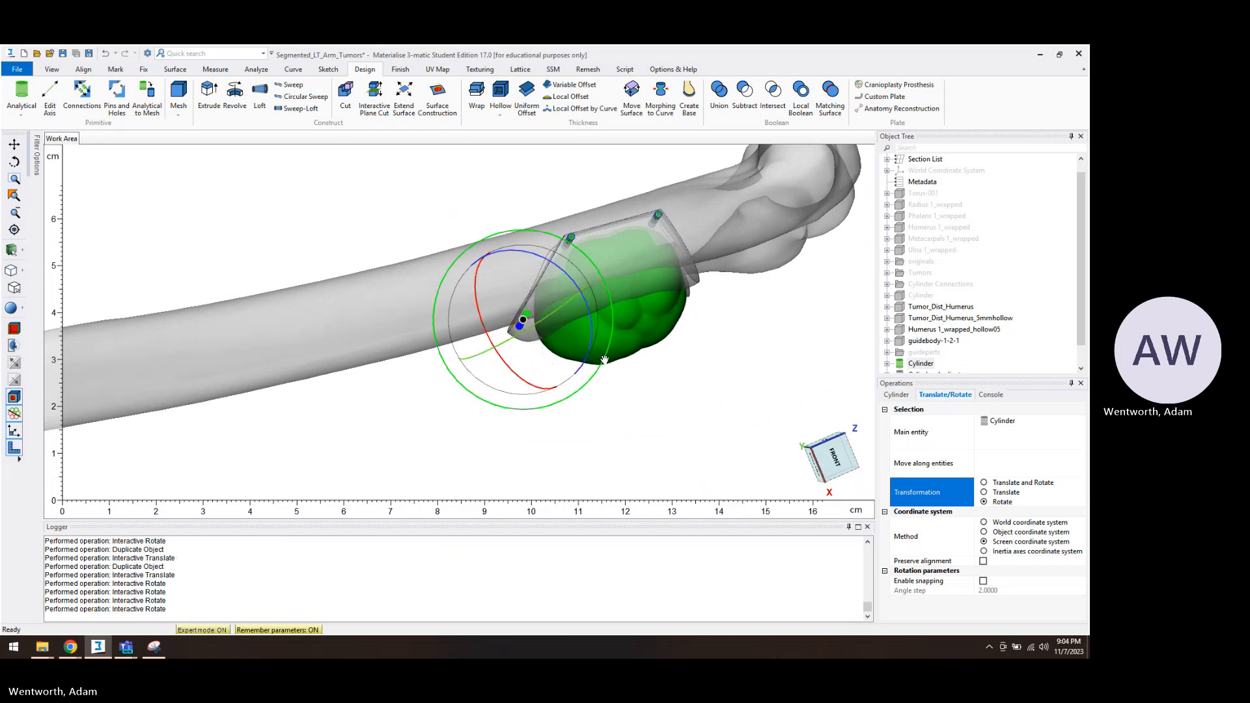
scroll(536, 308, "up", 3)
right_click_drag(512, 318, 443, 254)
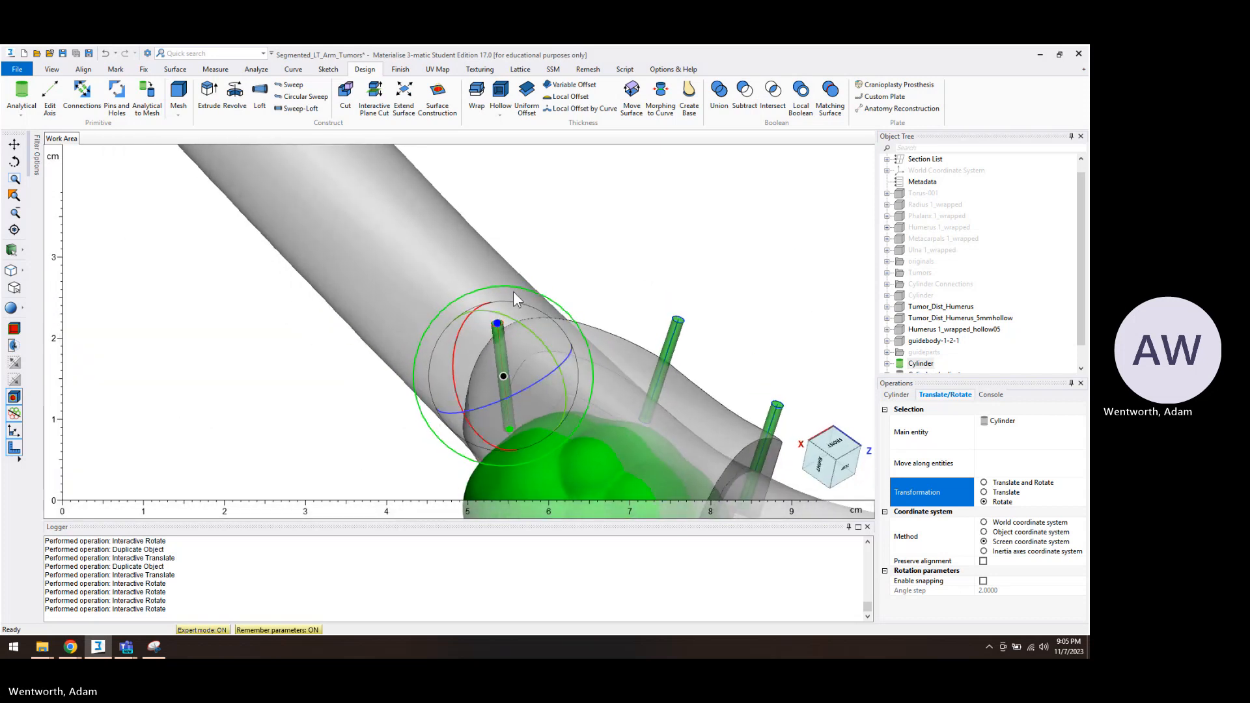
left_click_drag(512, 293, 502, 352)
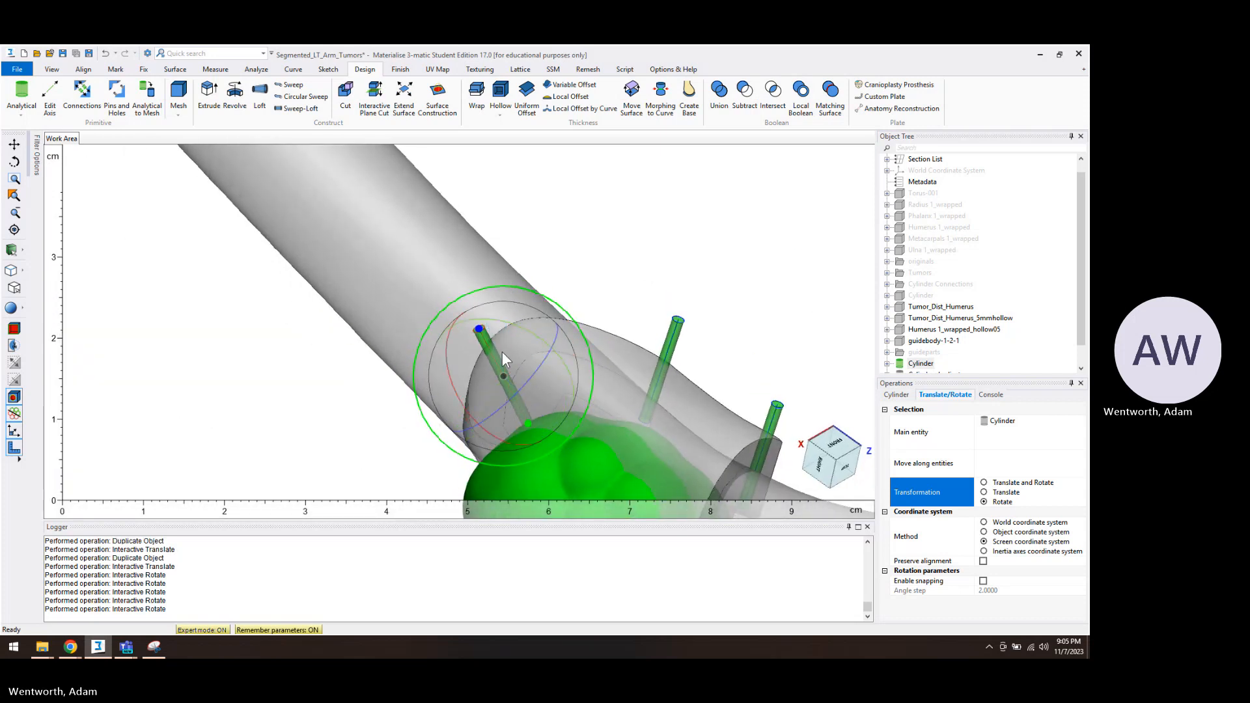
right_click_drag(502, 352, 560, 446)
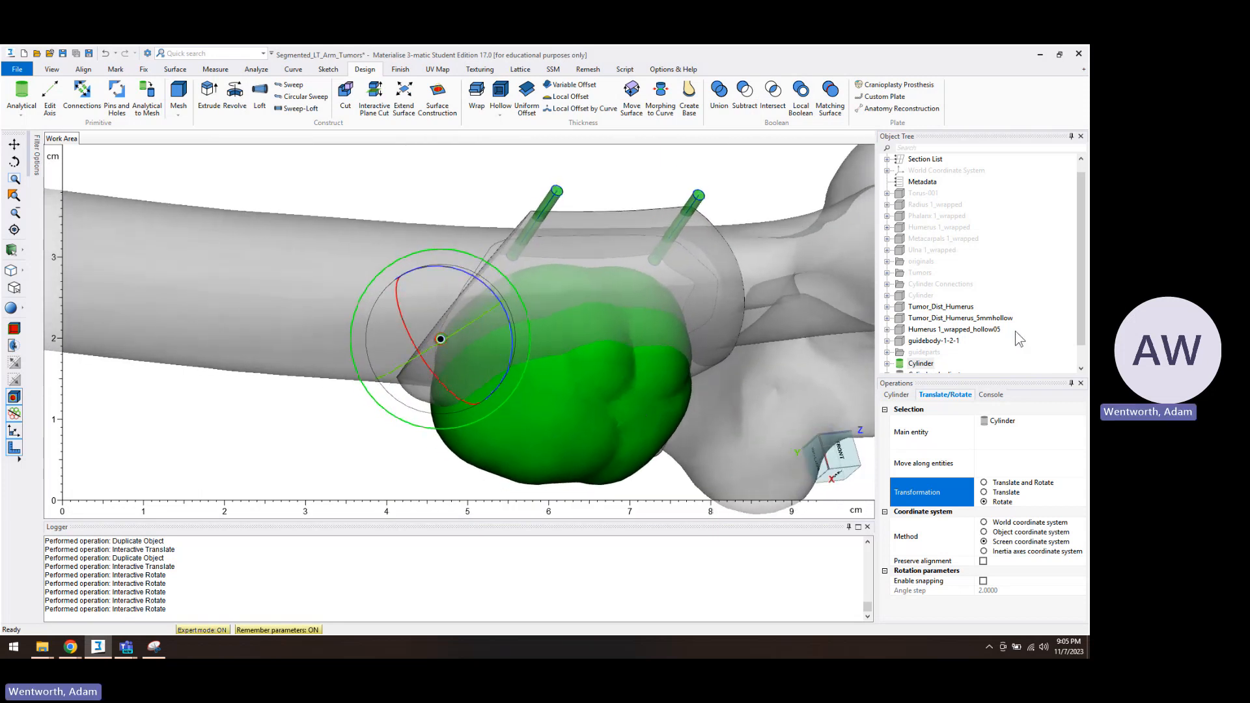
Select all three pin cylinders in the object tree and duplicate them
scroll(1015, 331, "down", 1)
right_click_drag(667, 295, 621, 340)
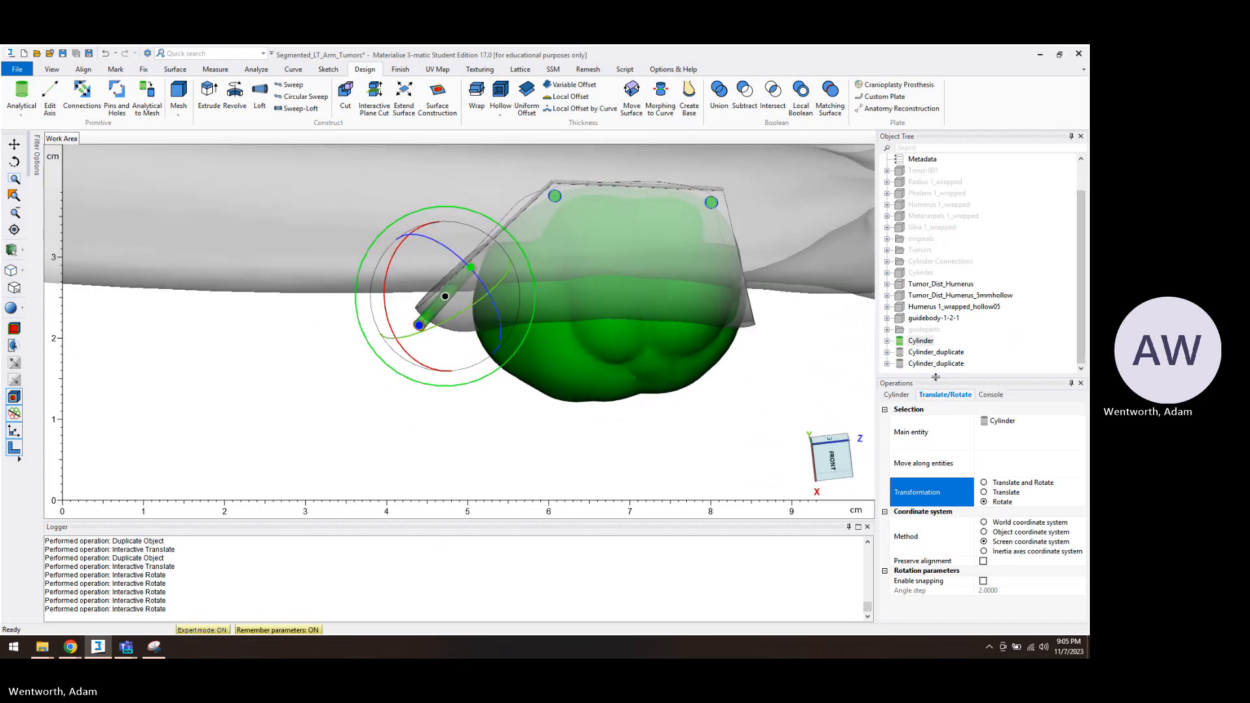
left_click(935, 363)
left_click(920, 343, "shift")
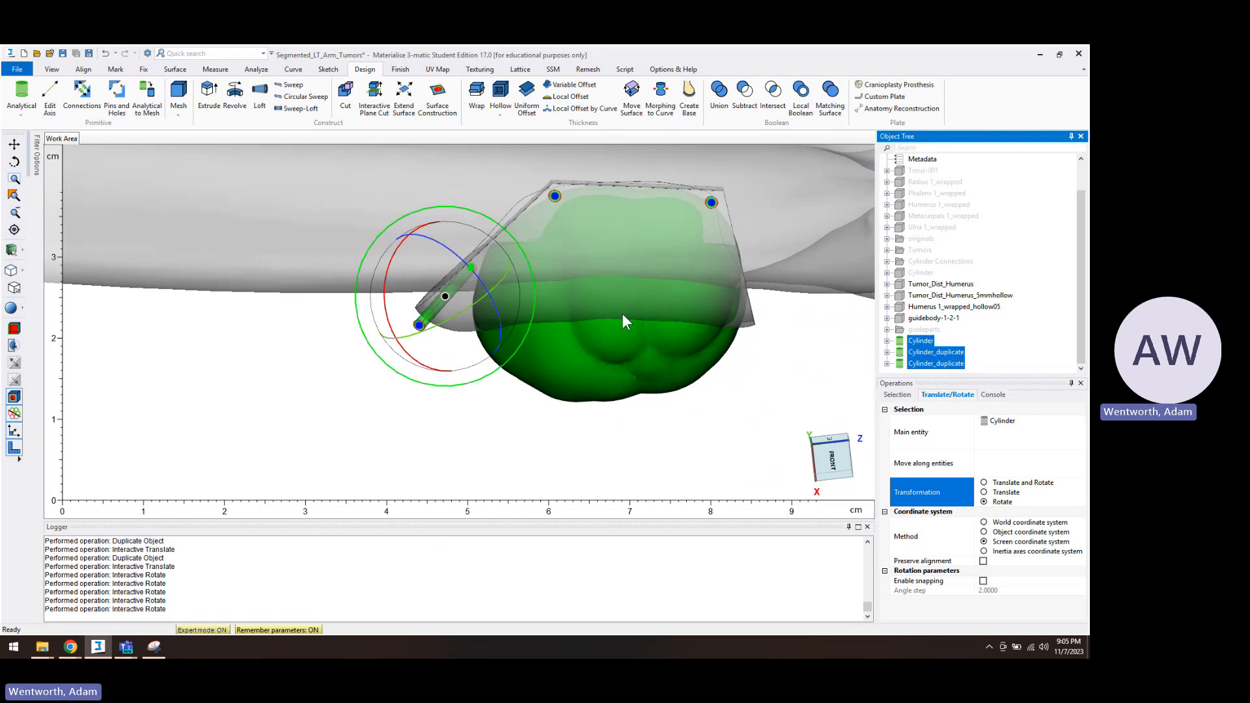
key("ctrl+d")
scroll(990, 361, "down", 1)
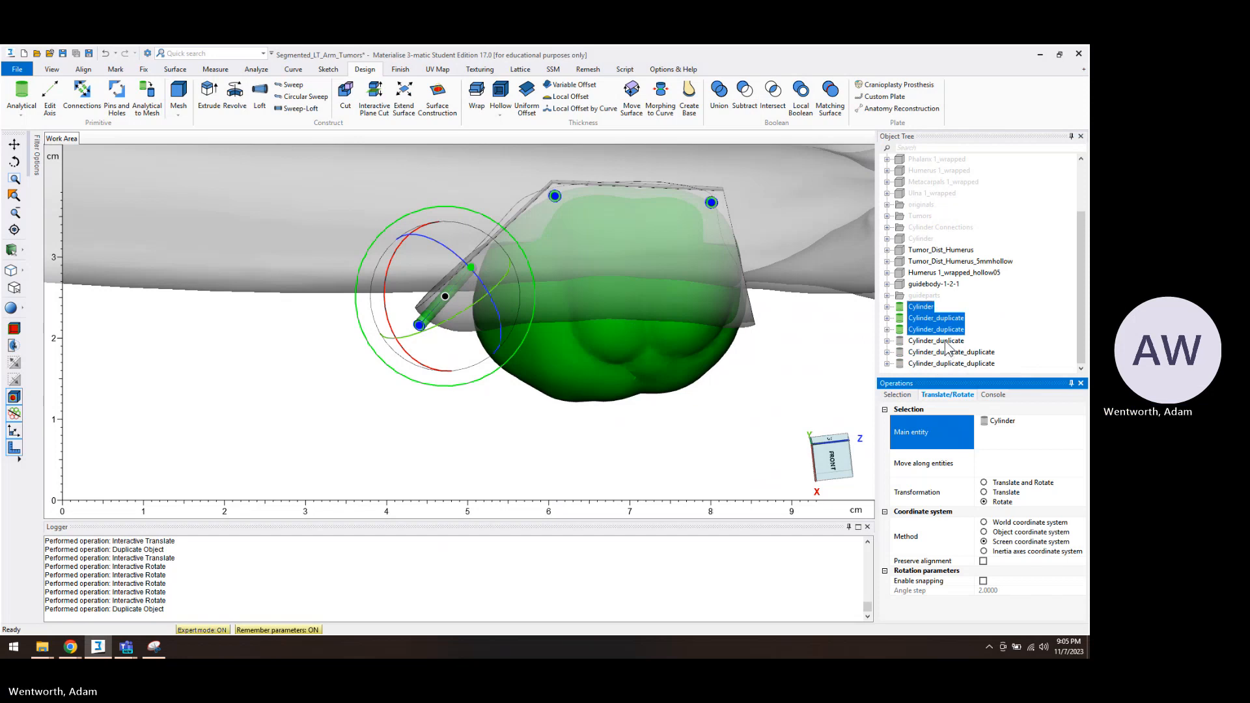
Set the radius of the duplicated pin cylinder at the guide body's slanted proximal tip to 1.25
left_click(947, 341)
left_click(903, 395)
left_click(991, 429)
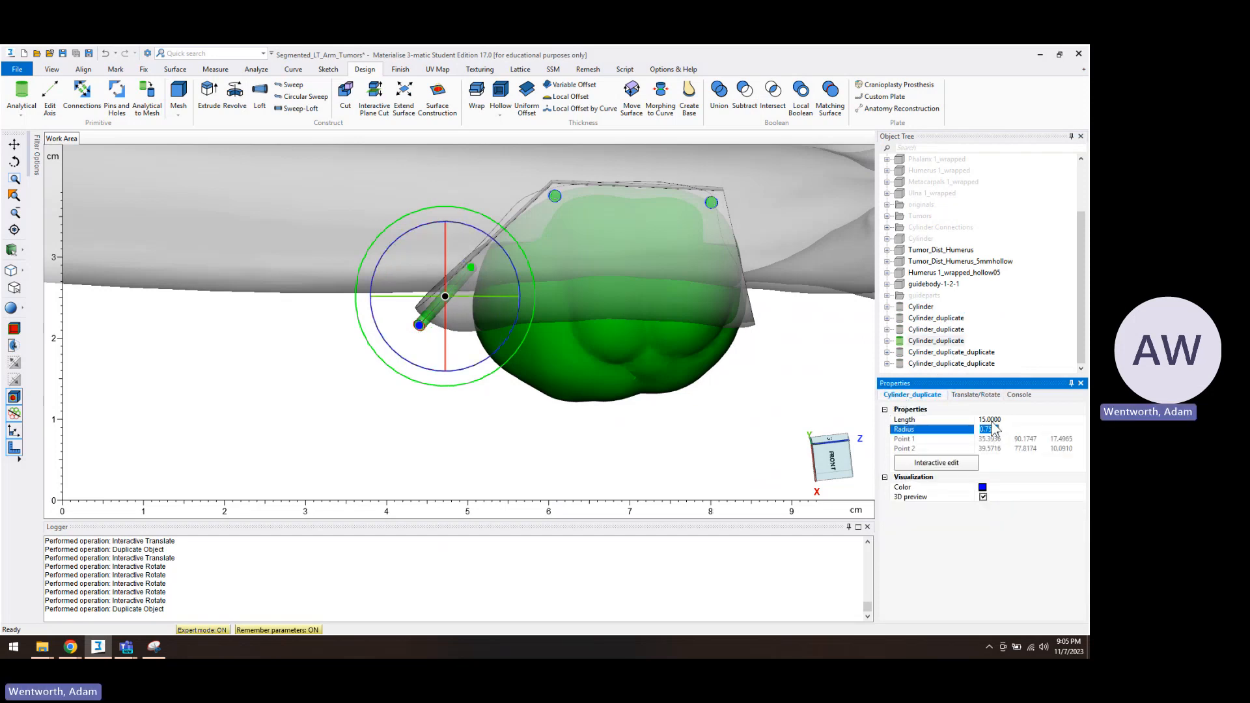
type("1.25")
key("Return")
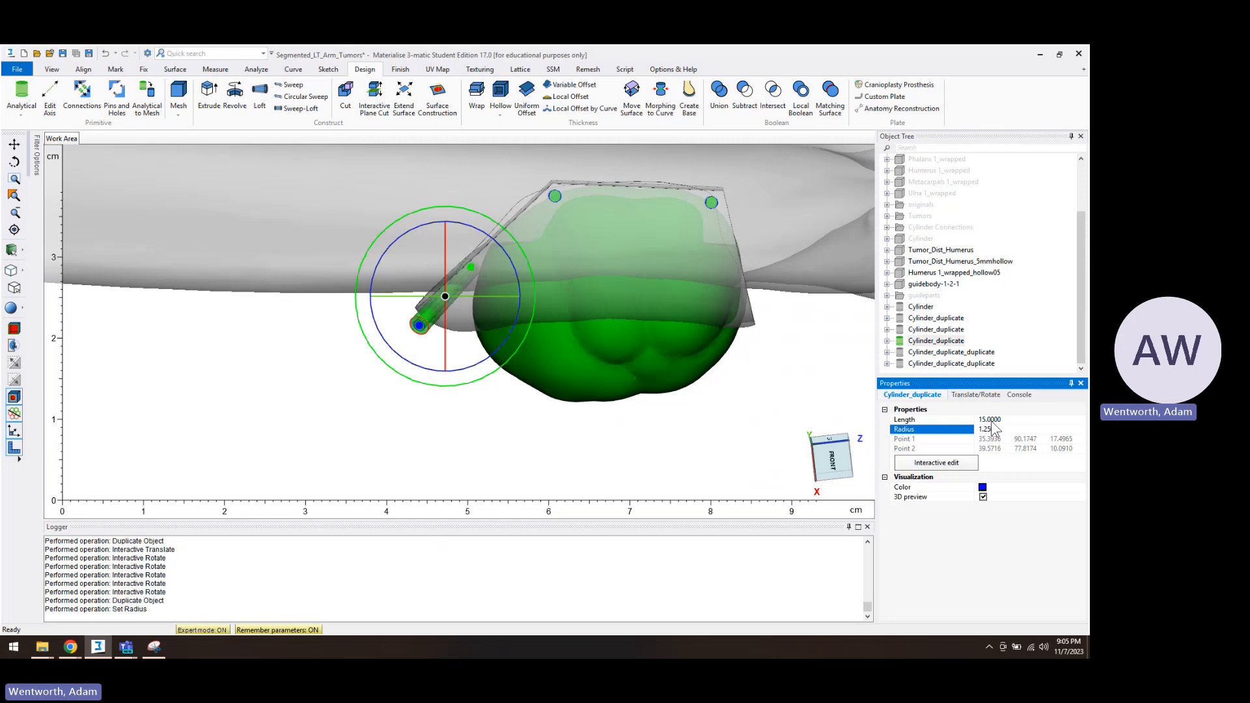
Set the radius of the other two duplicated pin cylinders, along the guide body's straight edge, to 1.25 each
left_click(944, 351)
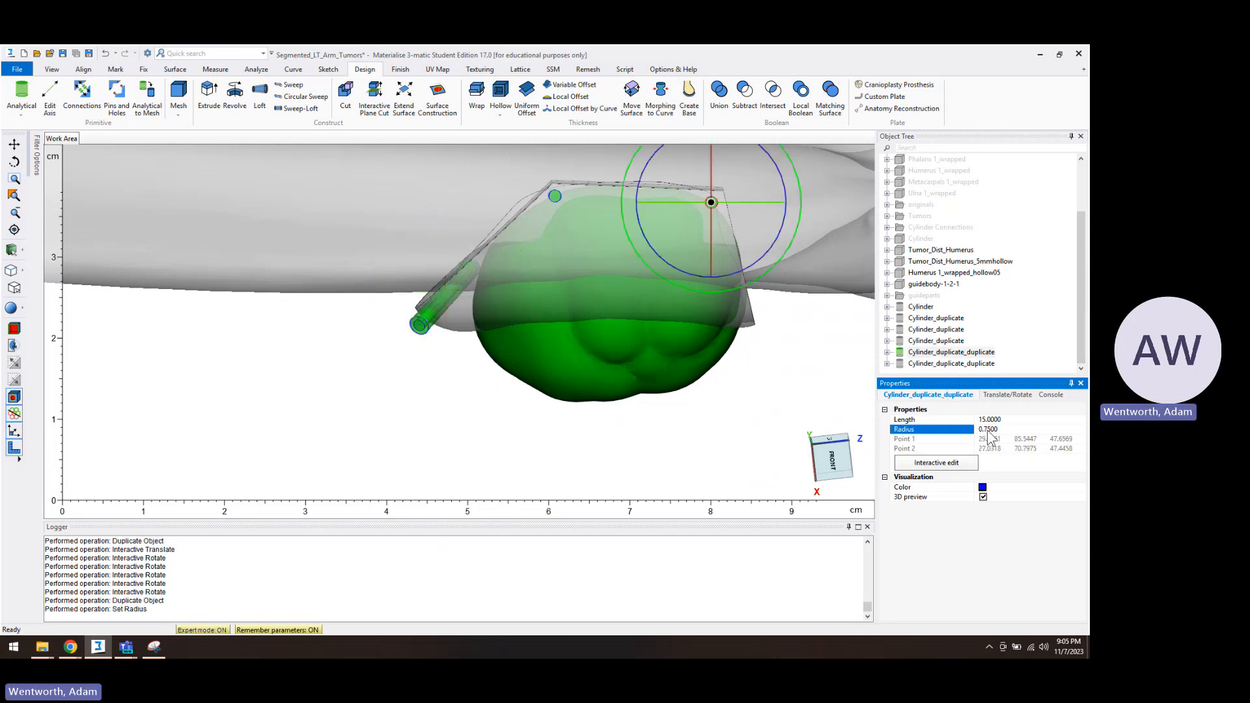
type("1.25")
key("Return")
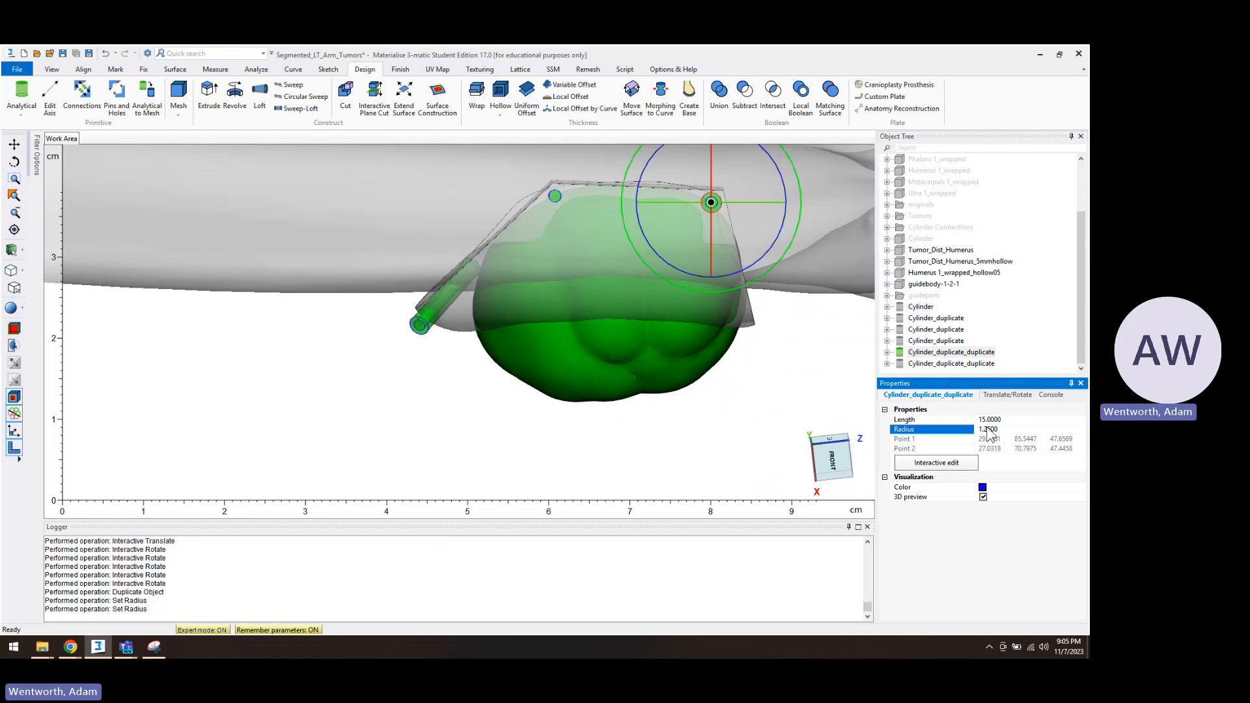
left_click(947, 363)
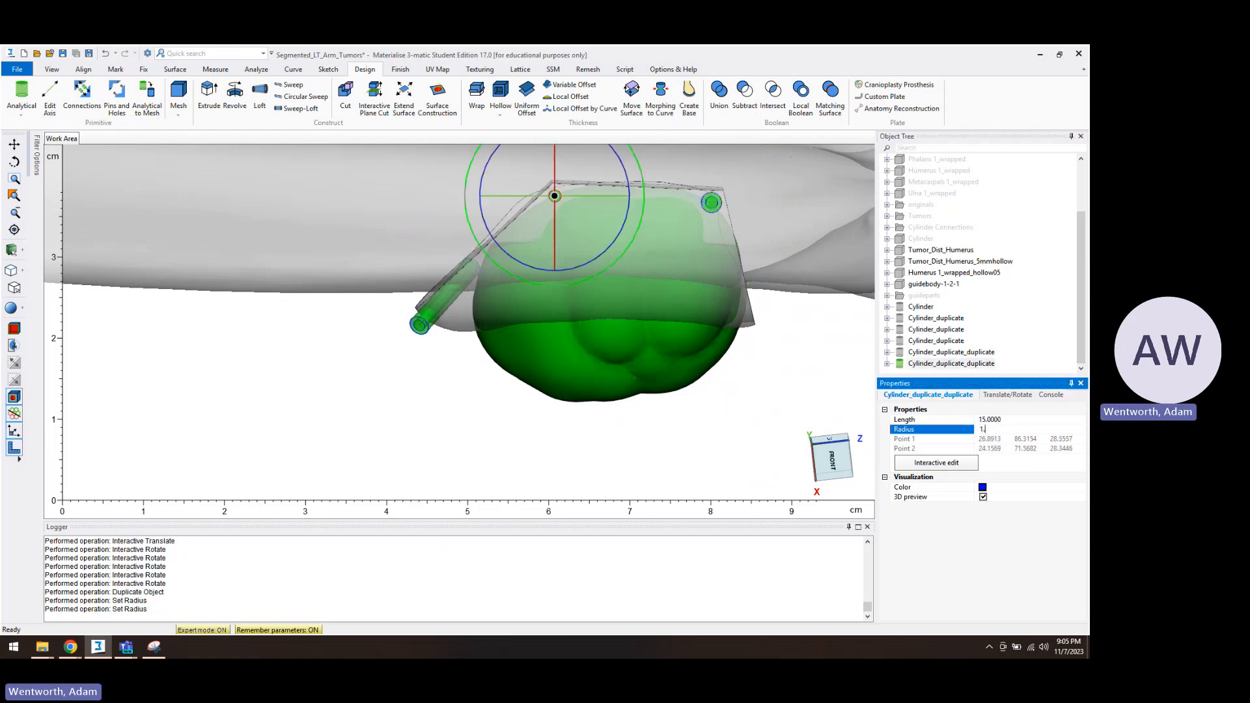
key("Return")
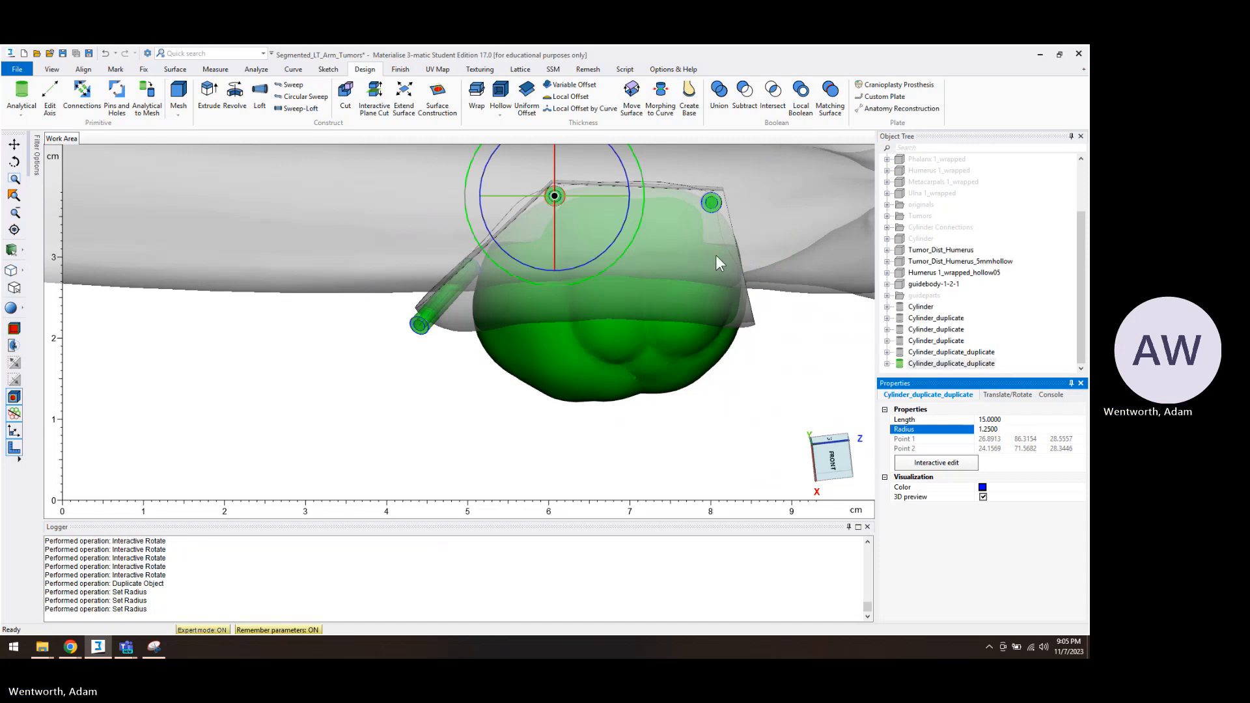
right_click_drag(716, 256, 543, 294)
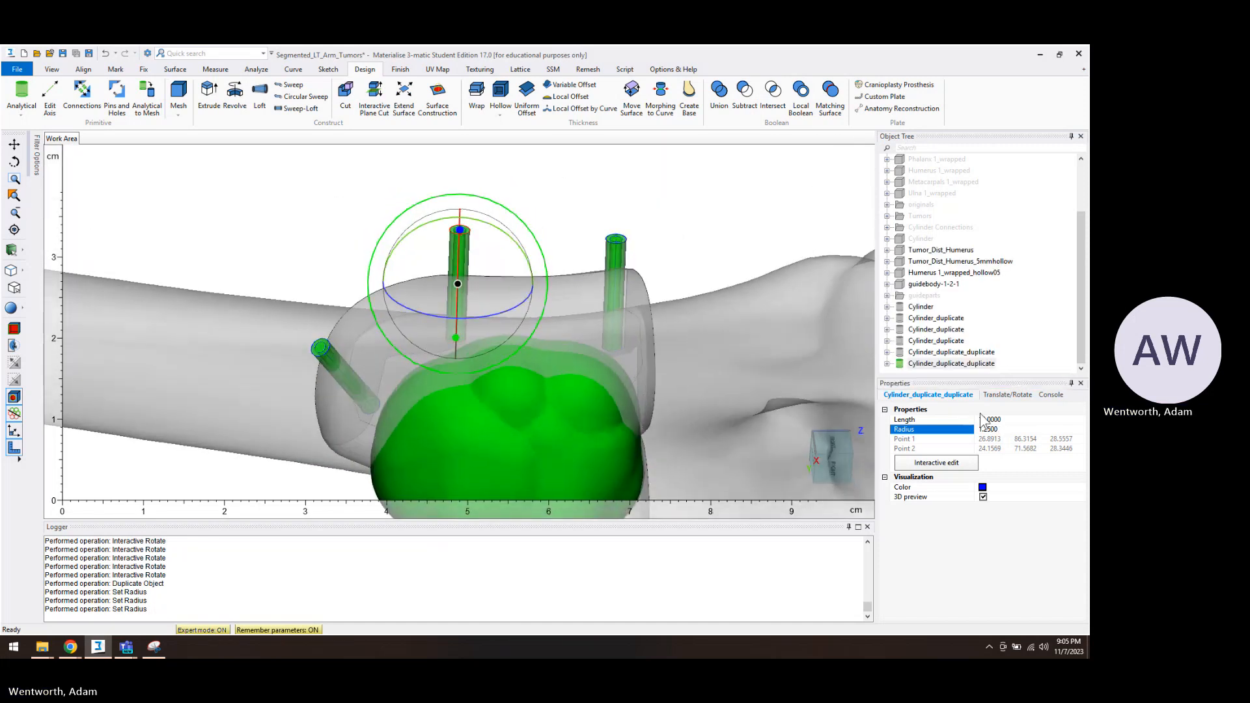
Switch Translate/Rotate to Translate mode for the first Cylinder_duplicate, try the world coordinate system, and return to the screen coordinate system
left_click(926, 318)
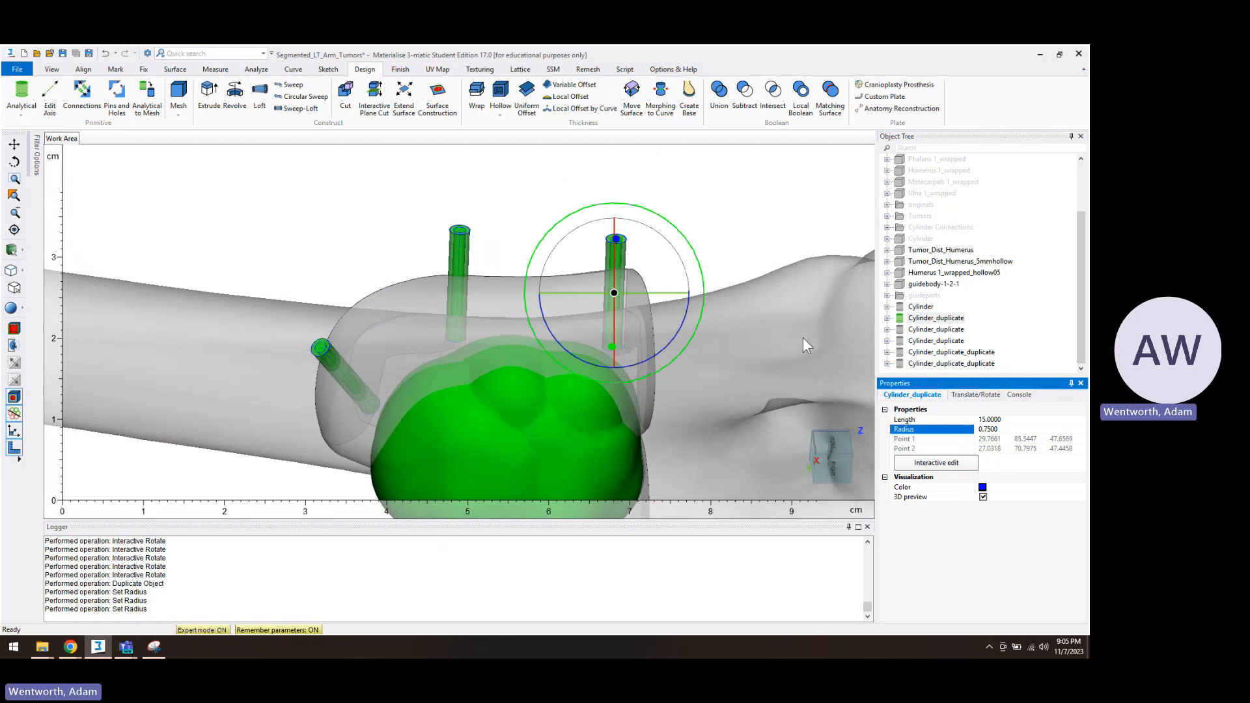
left_click(969, 395)
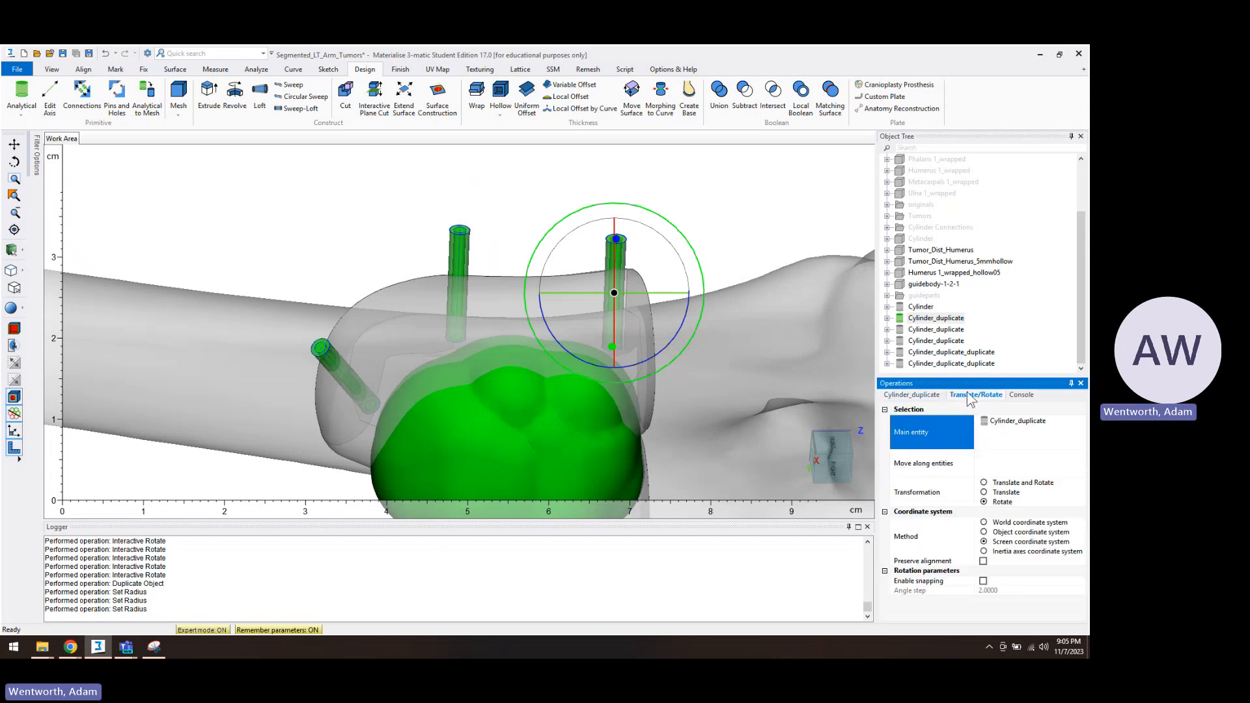
left_click(984, 492)
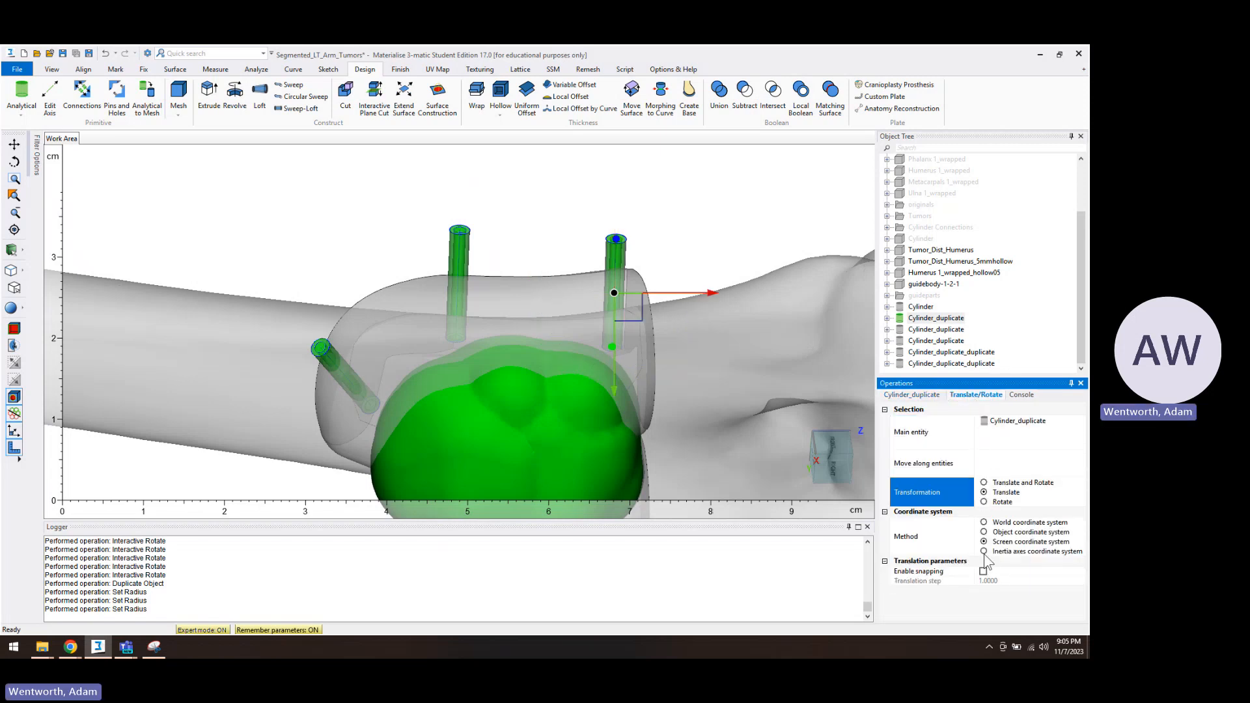
right_click_drag(628, 328, 665, 389)
left_click(983, 532)
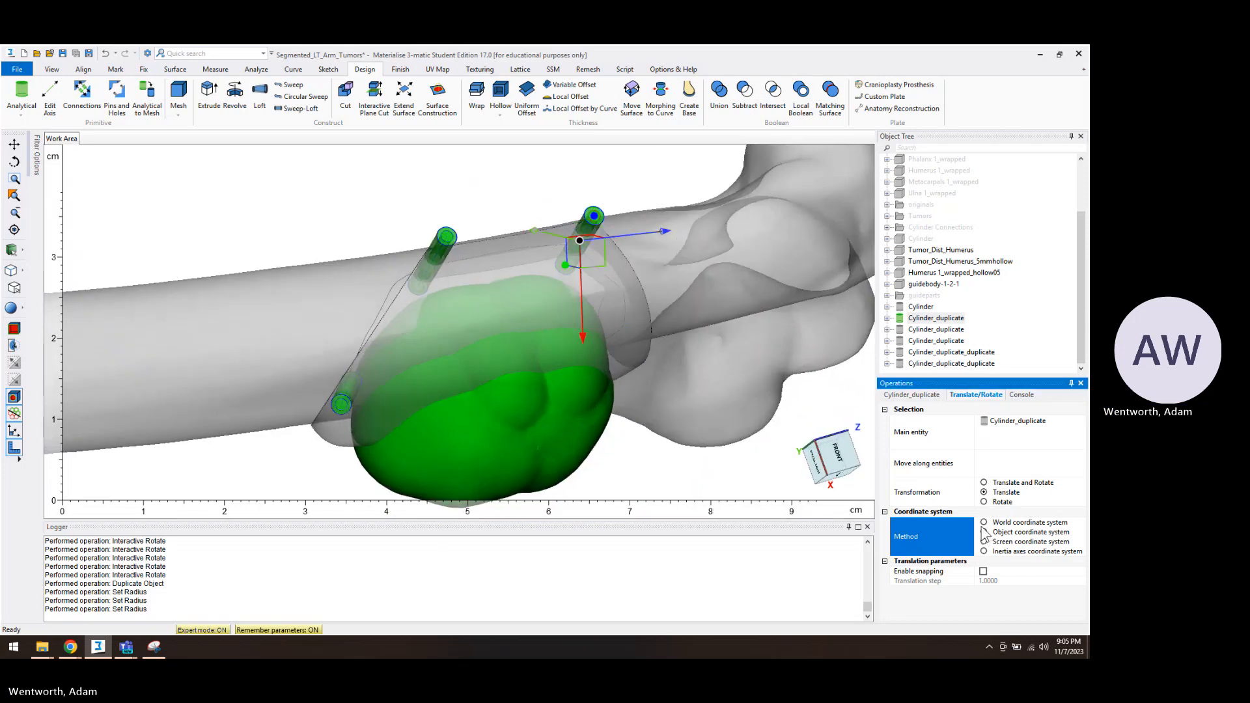
left_click(984, 532)
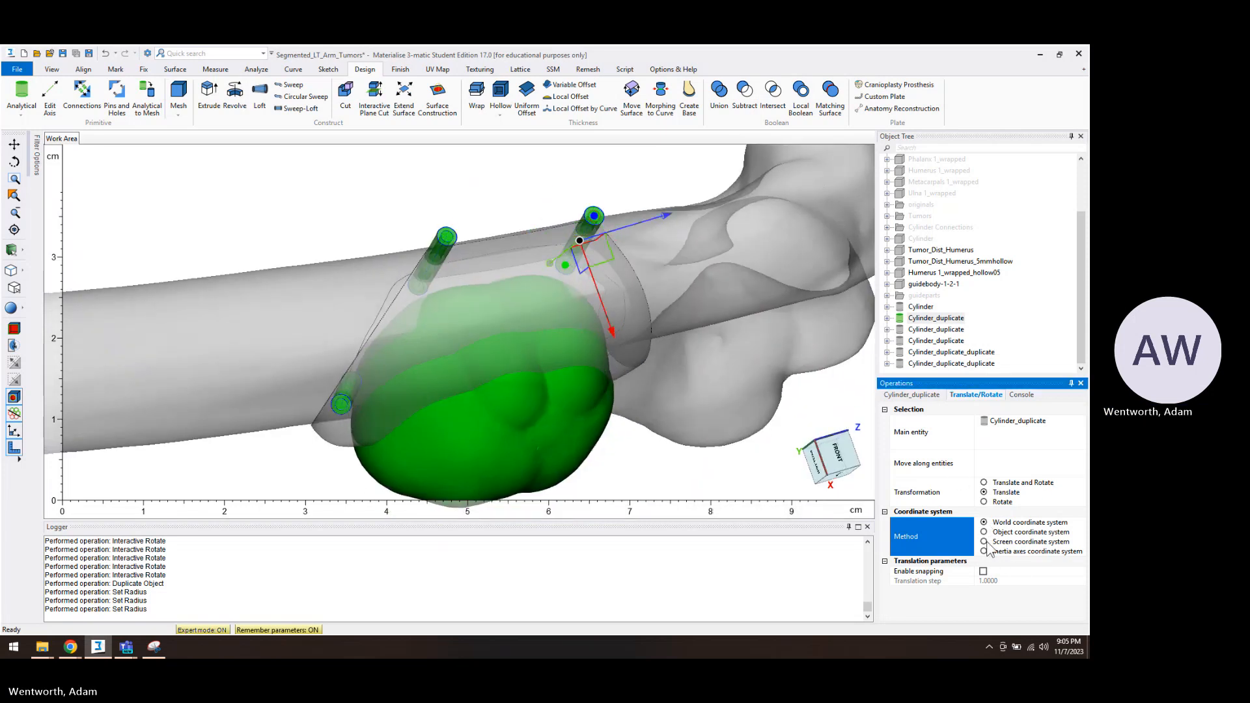
left_click(984, 542)
left_click(1003, 303)
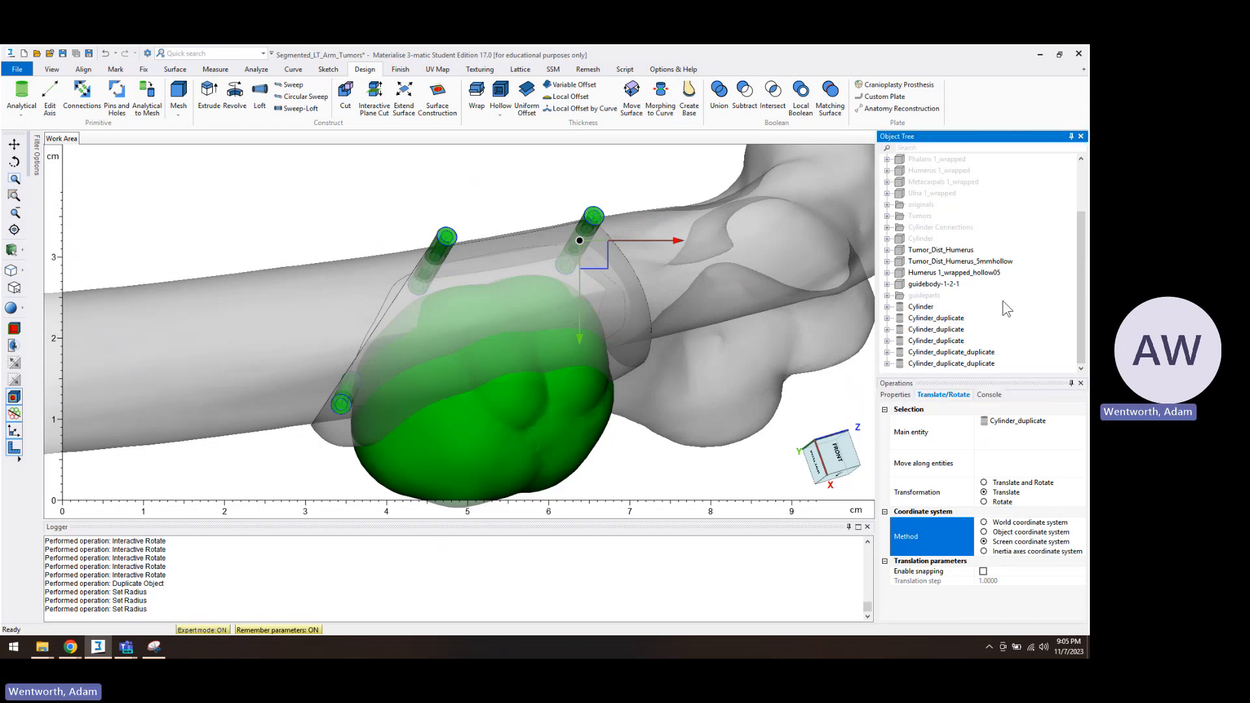
Convert all six analytical cylinders to meshes and move the analytical originals into the guideparts folder
left_click(928, 310)
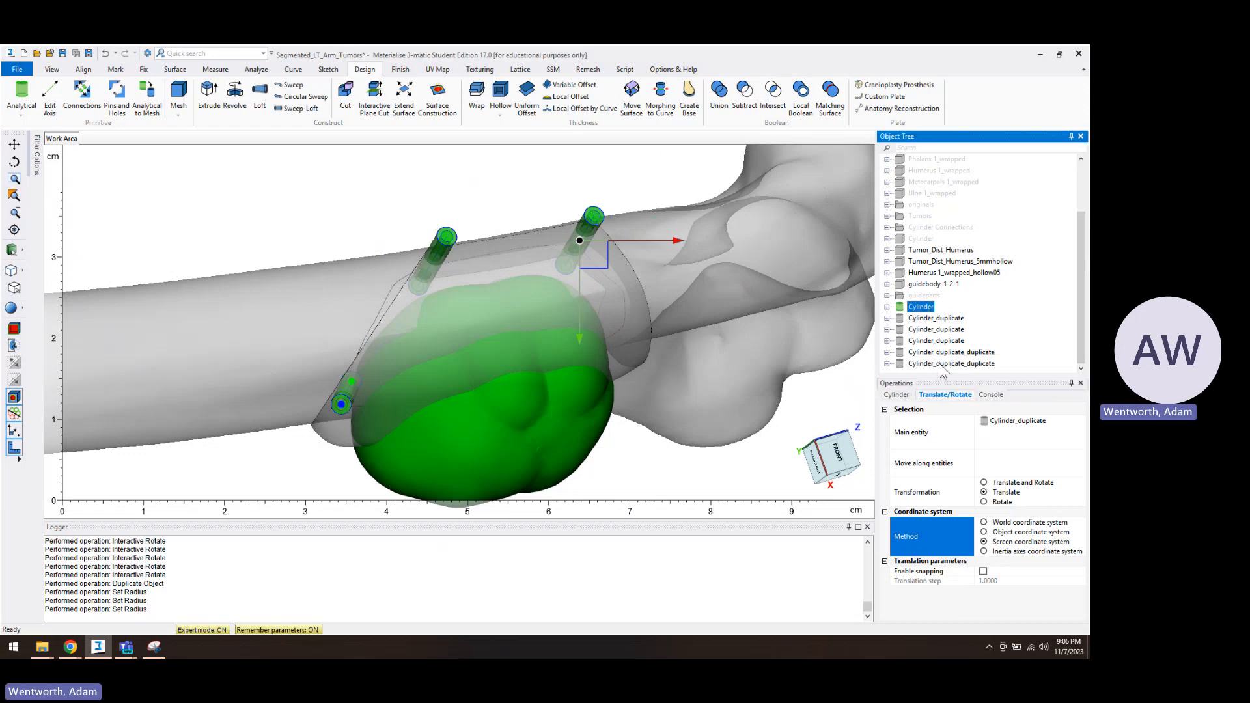
left_click(938, 364, "shift")
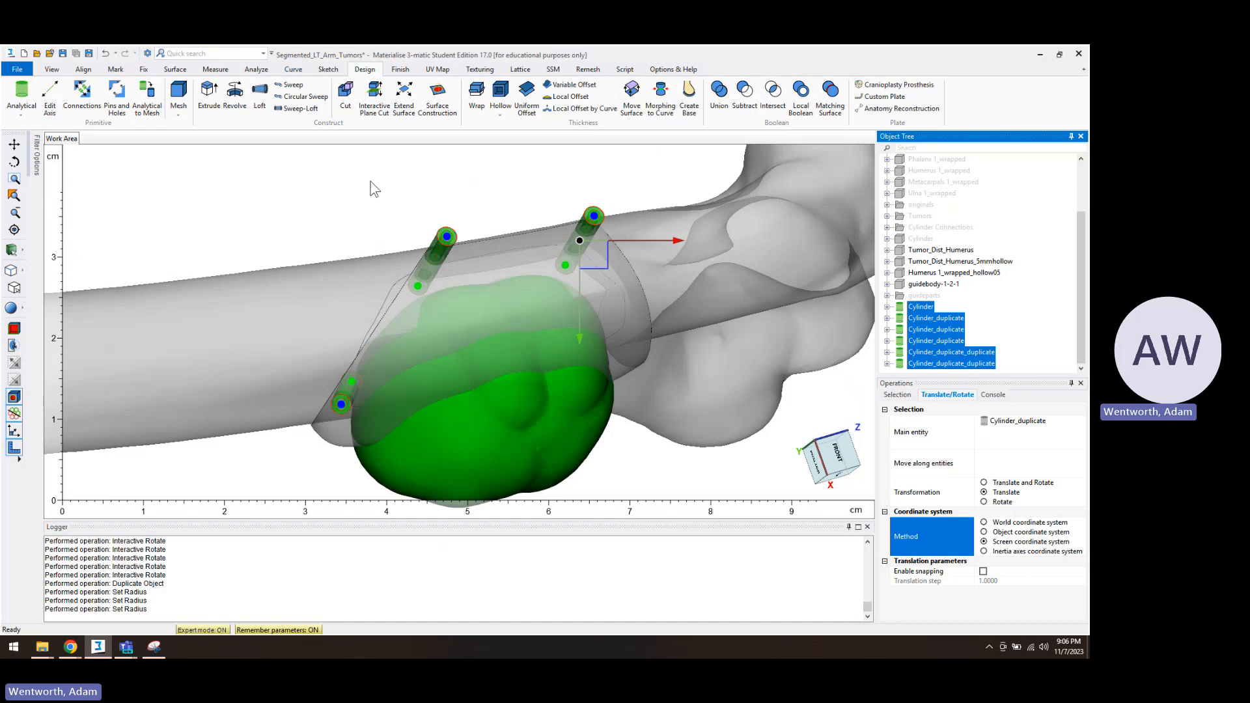
left_click(146, 98)
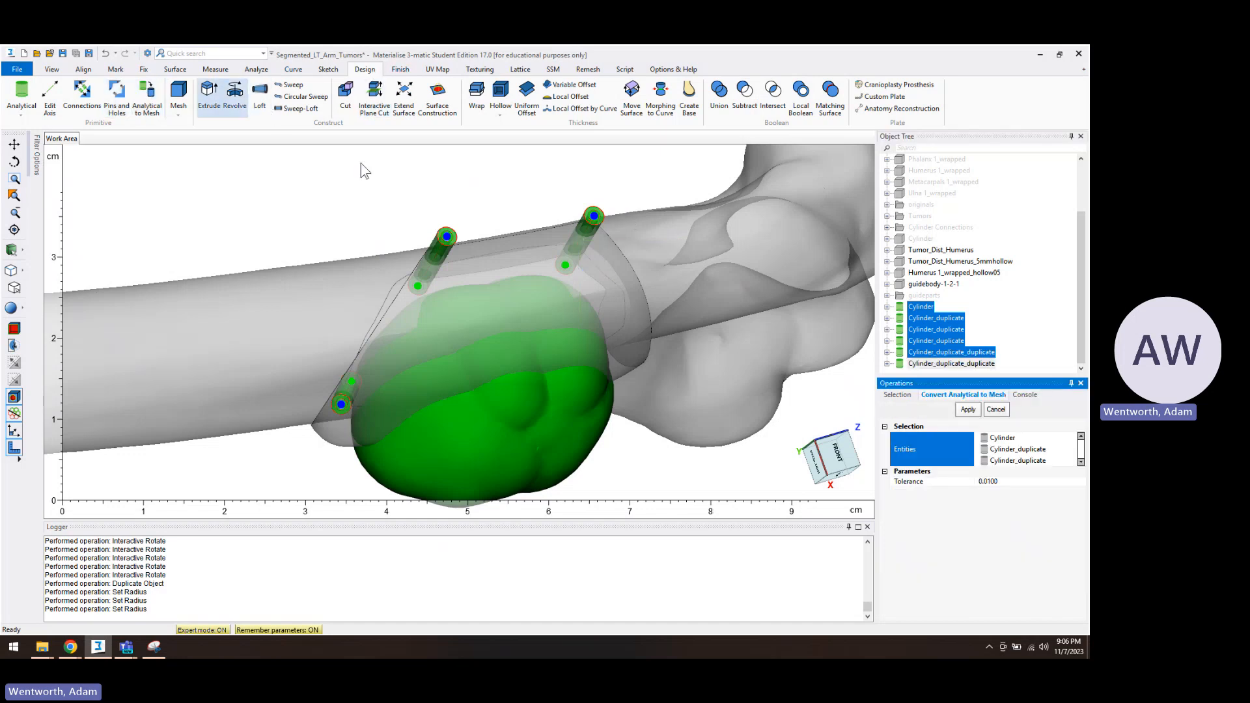
left_click(968, 410)
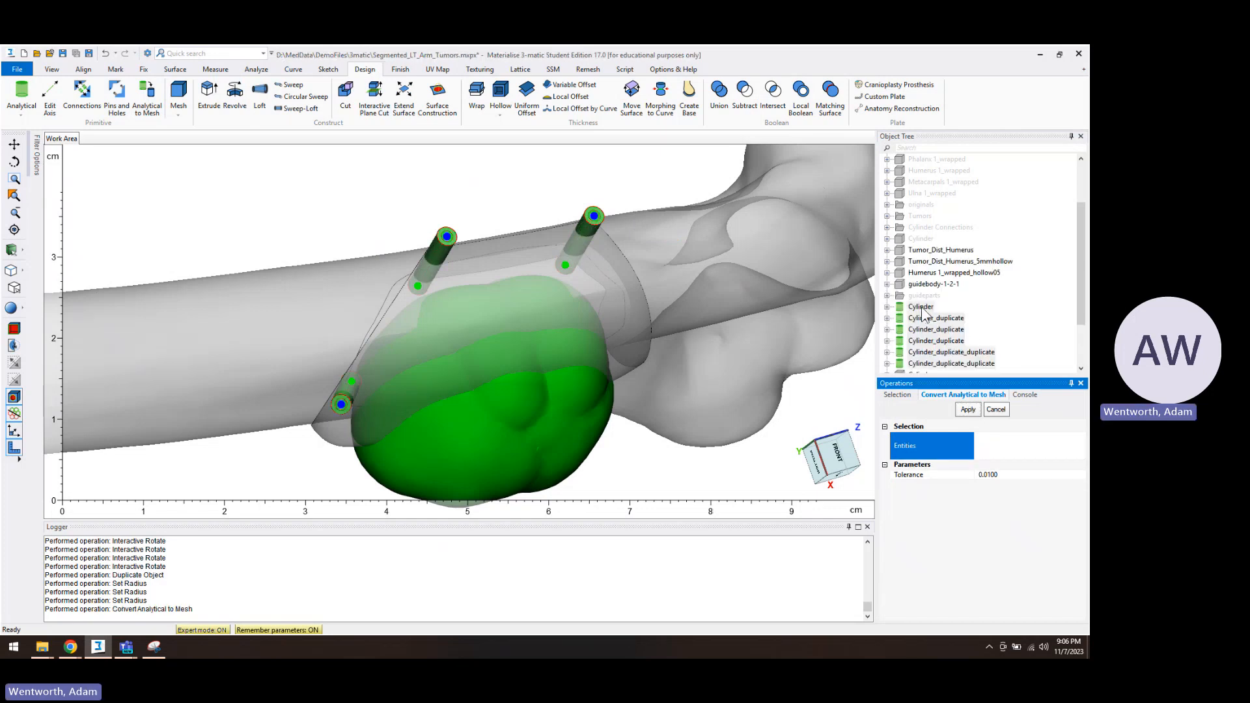
left_click_drag(922, 309, 920, 295)
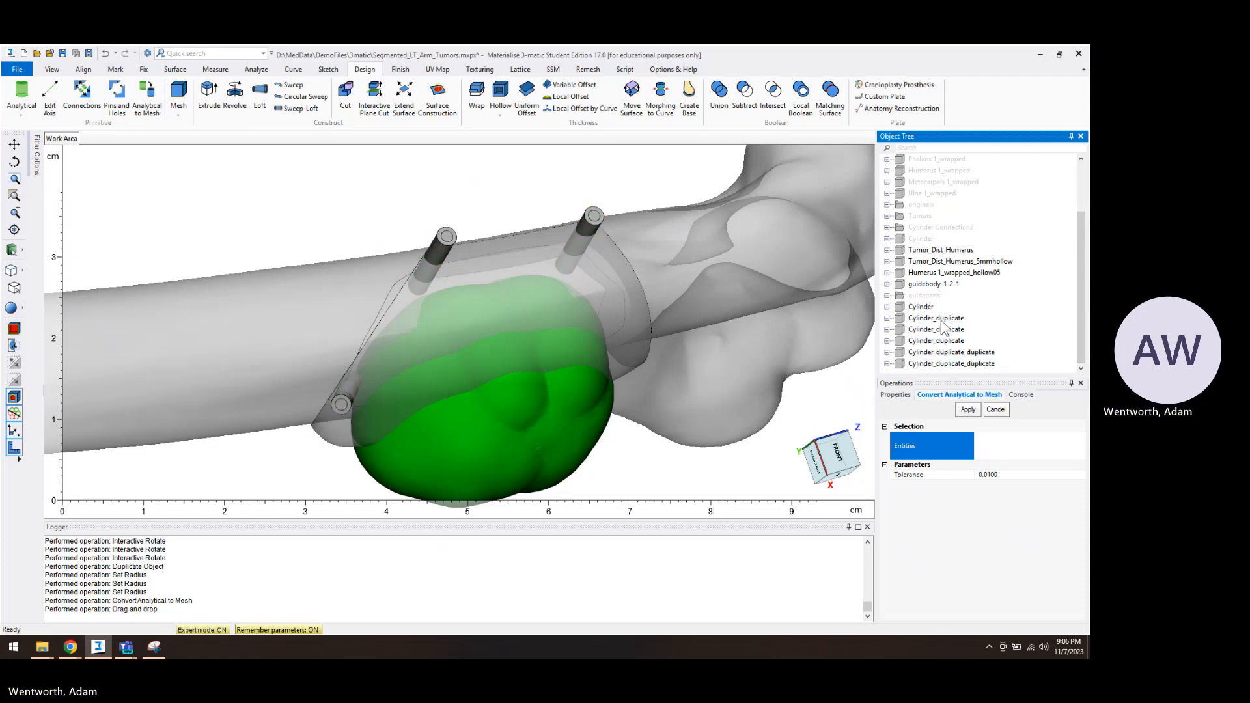
Examine how the meshed cylinders sit in the guide body from several sides
right_click_drag(572, 263, 532, 314)
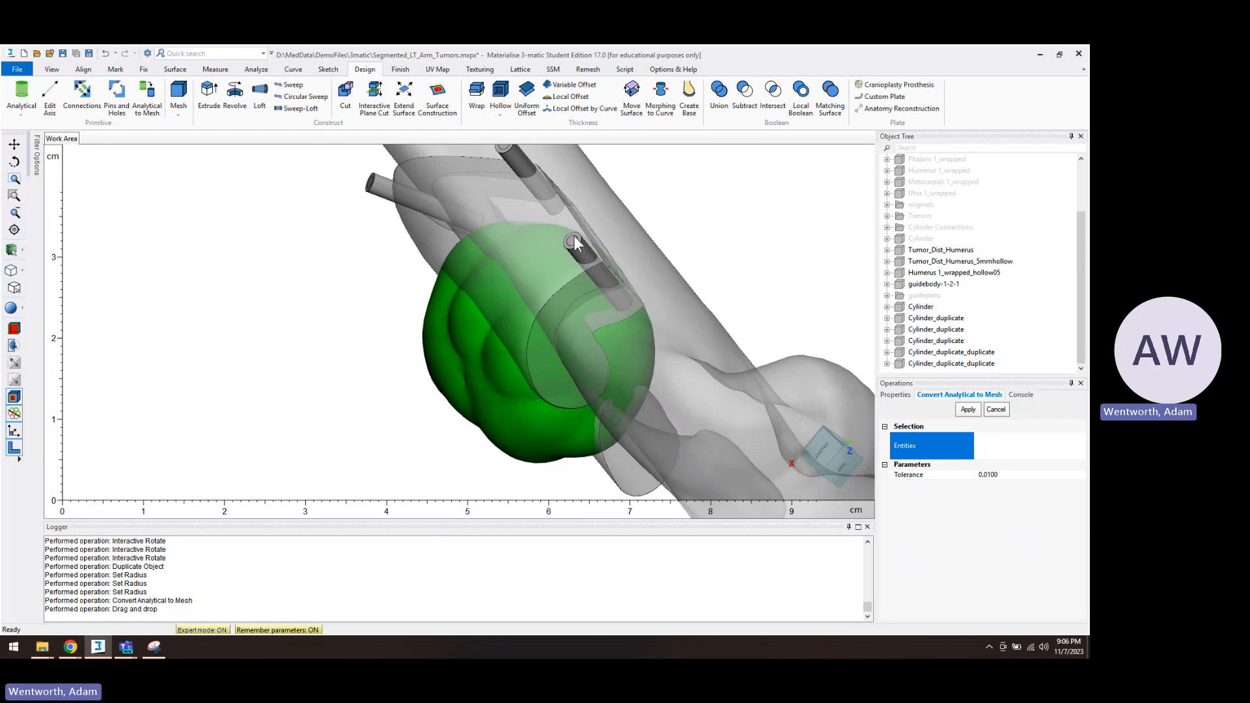
middle_click_drag(559, 239, 604, 281)
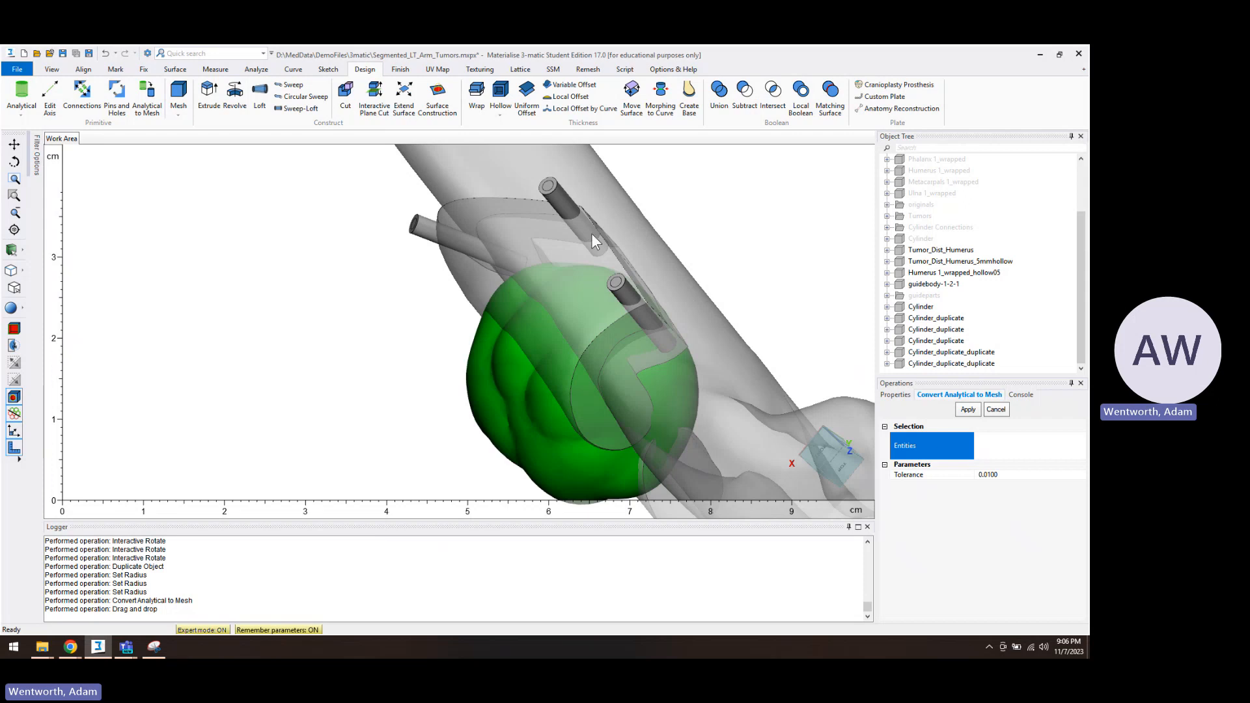
right_click_drag(611, 246, 562, 243)
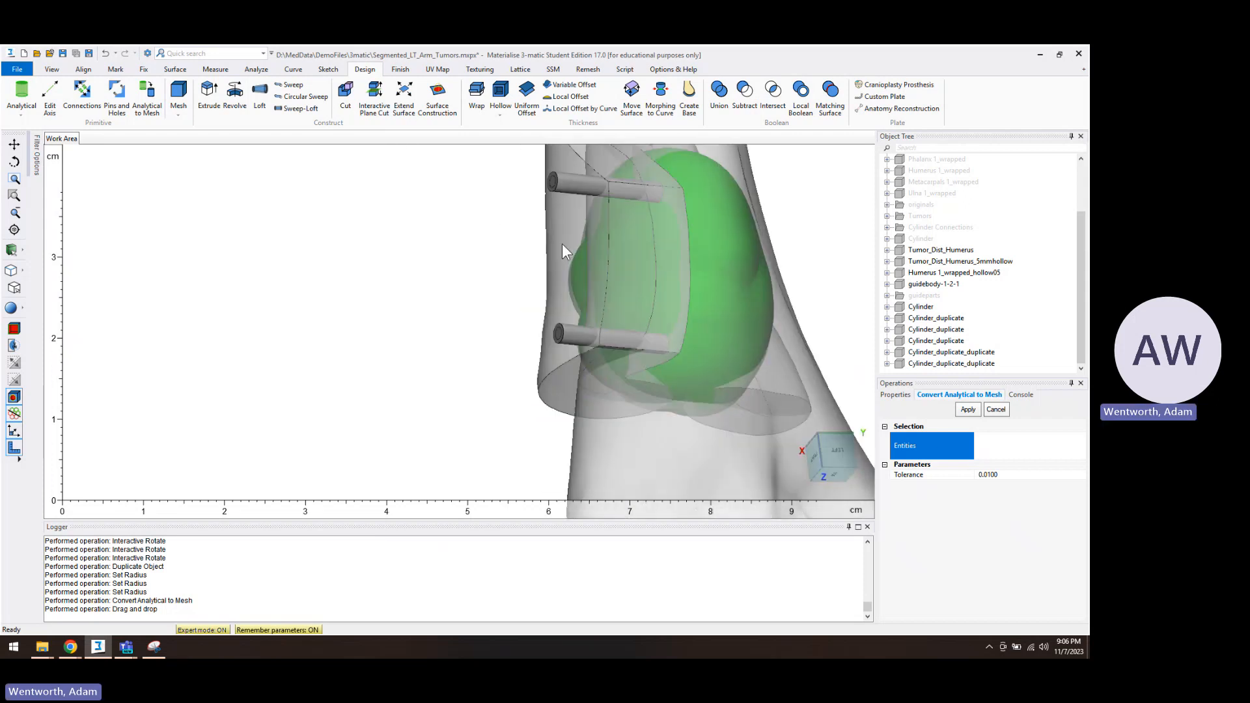
right_click_drag(651, 189, 728, 312)
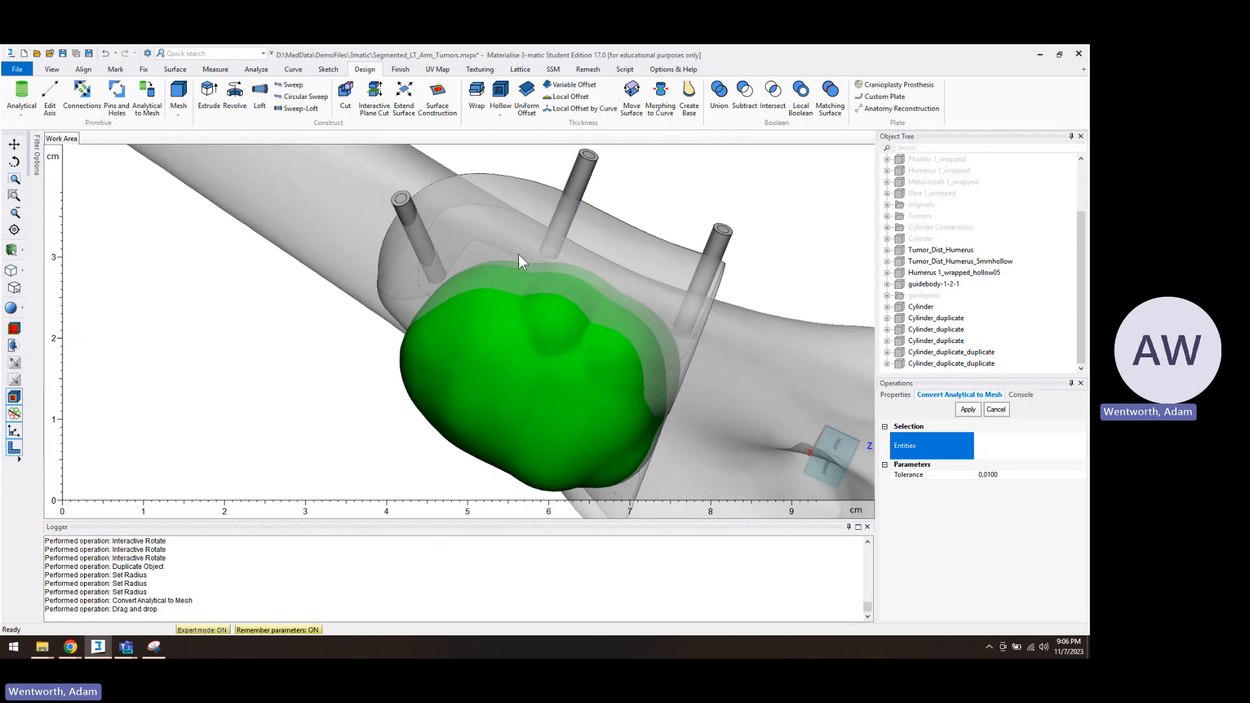
left_click(925, 307)
middle_click_drag(734, 245, 639, 270)
right_click_drag(628, 287, 564, 213)
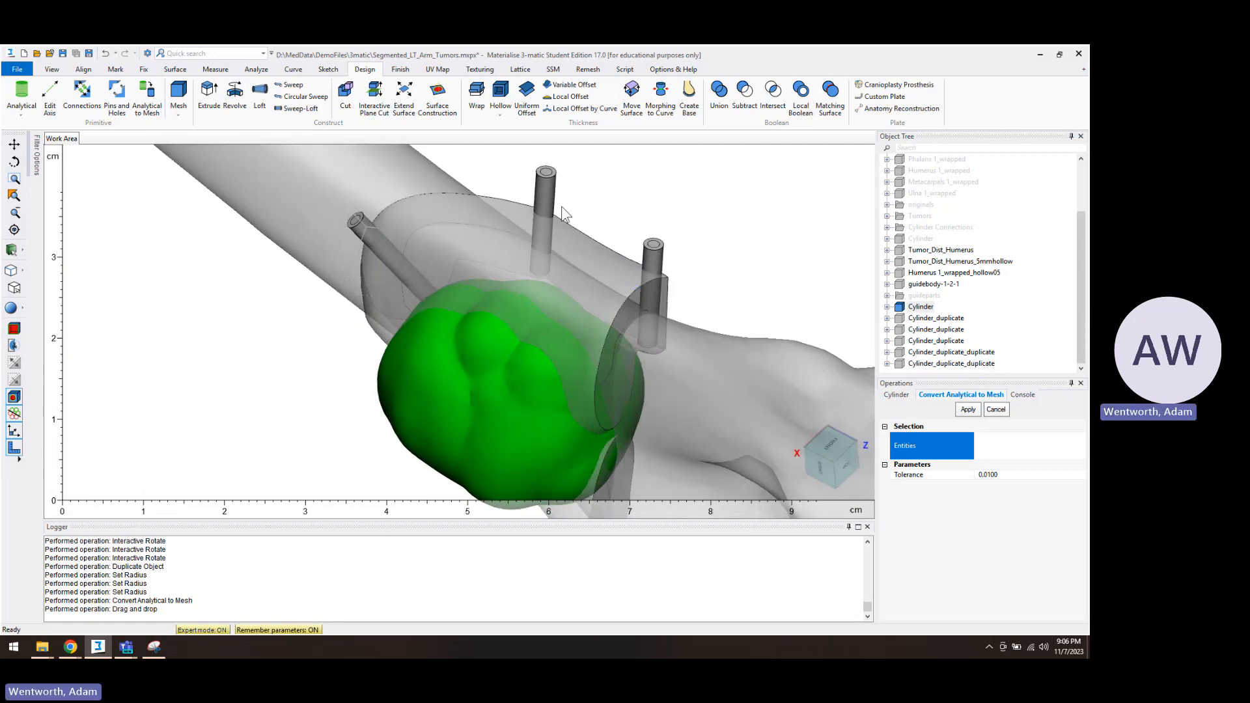
Translate the third Cylinder_duplicate inward along its own axis using the inertia axes coordinate system, so the inner cylinder protrudes from it
left_click(955, 341)
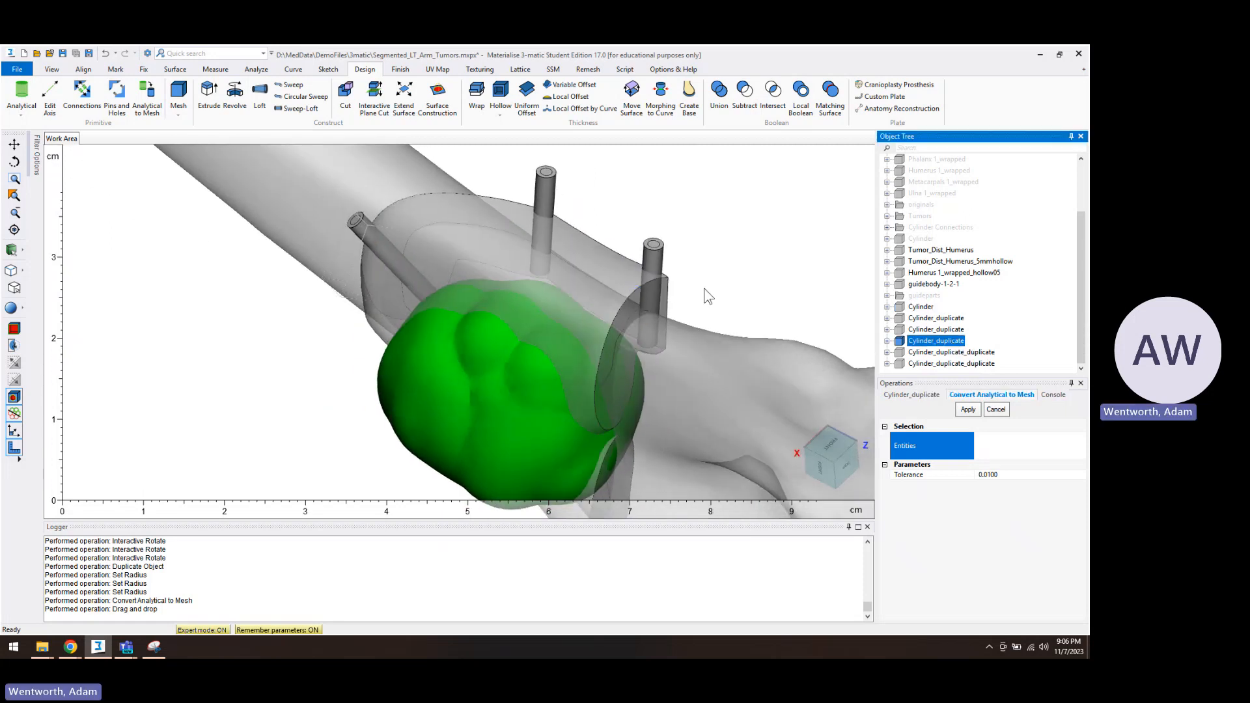
key("ctrl+t")
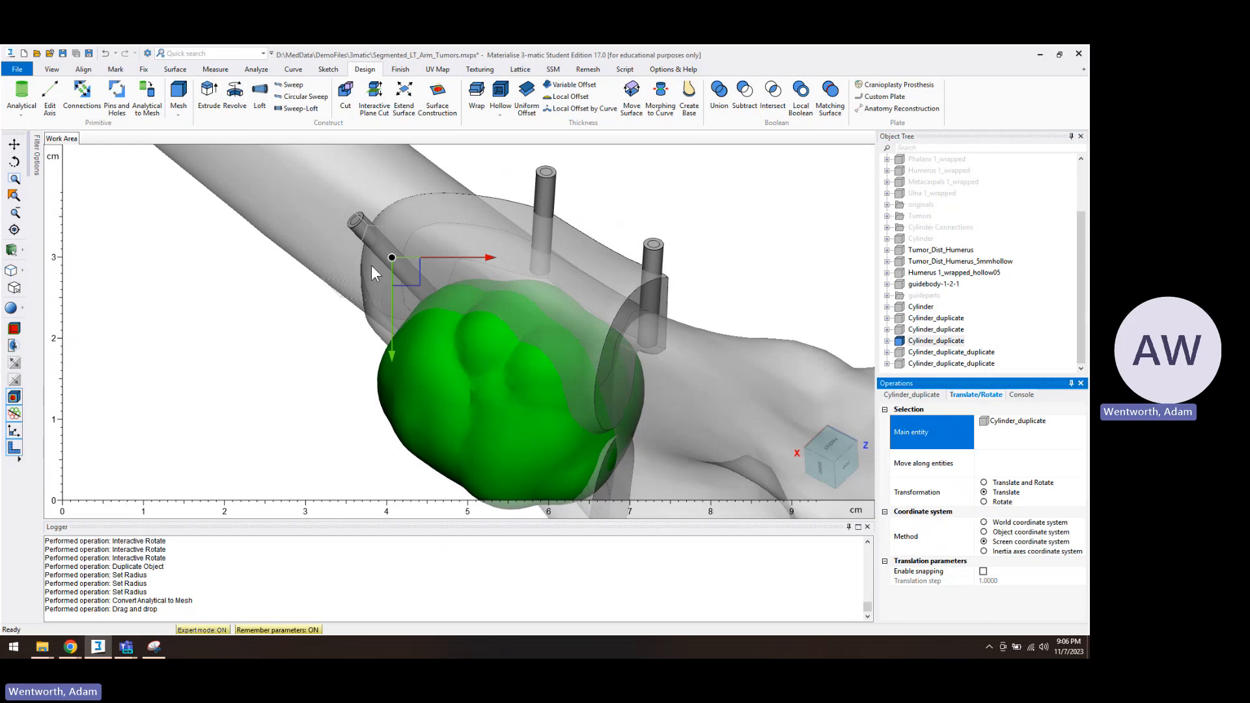
left_click(984, 551)
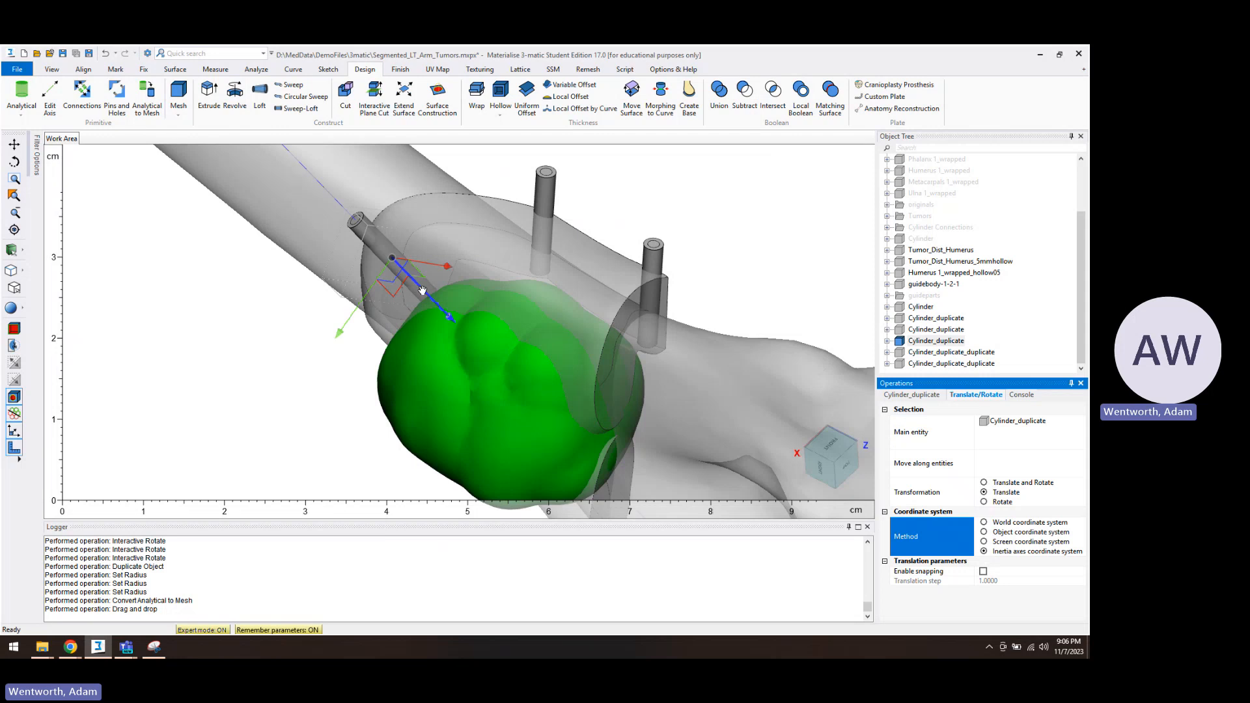
left_click_drag(422, 292, 438, 304)
scroll(368, 236, "up", 4)
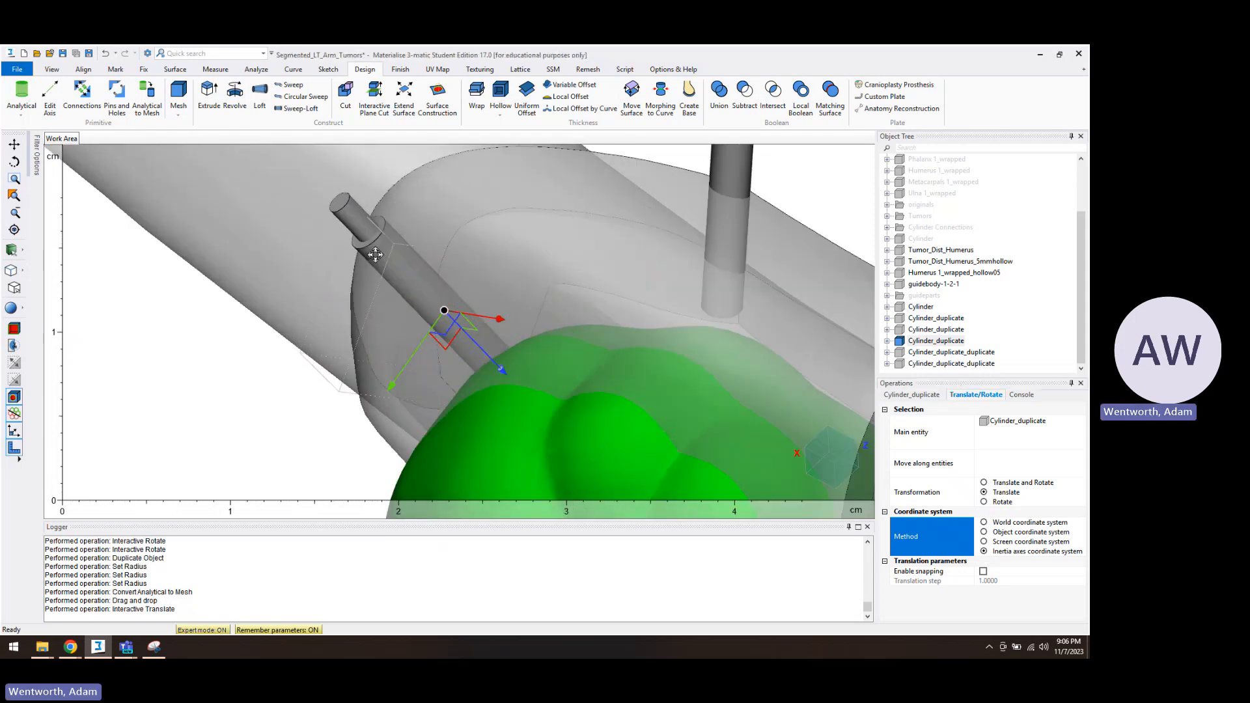
right_click_drag(375, 254, 455, 436)
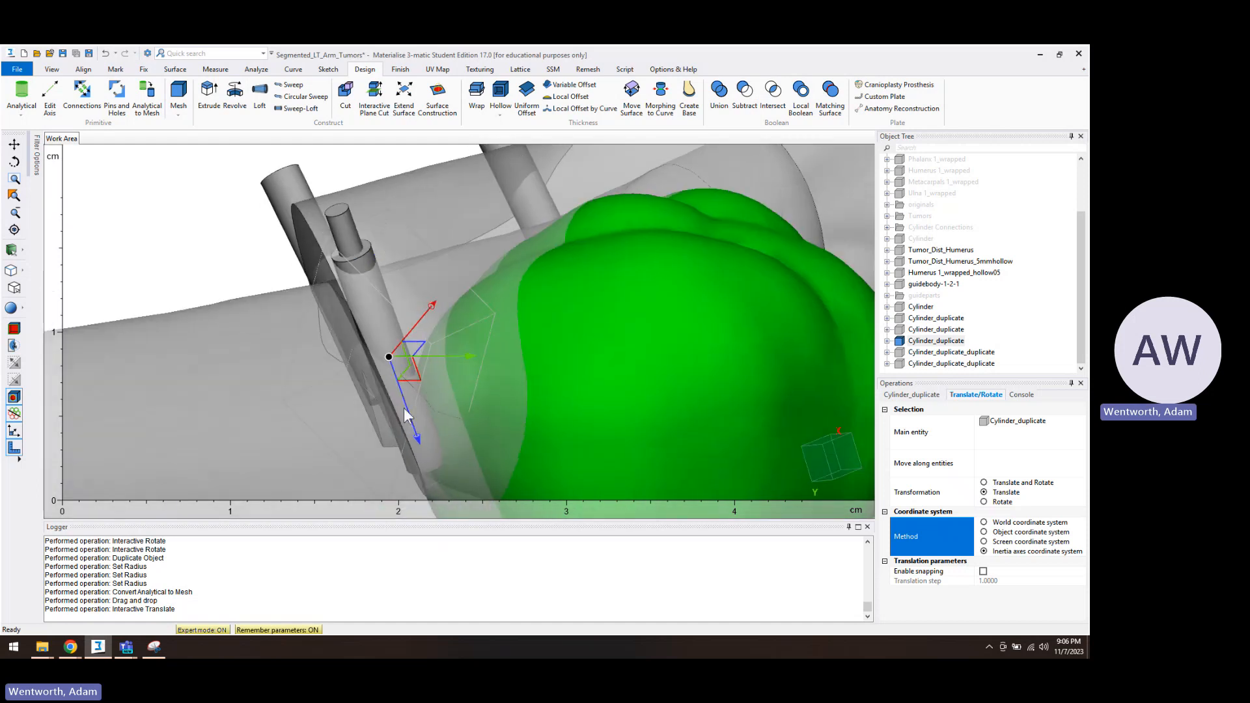
left_click_drag(404, 409, 330, 254)
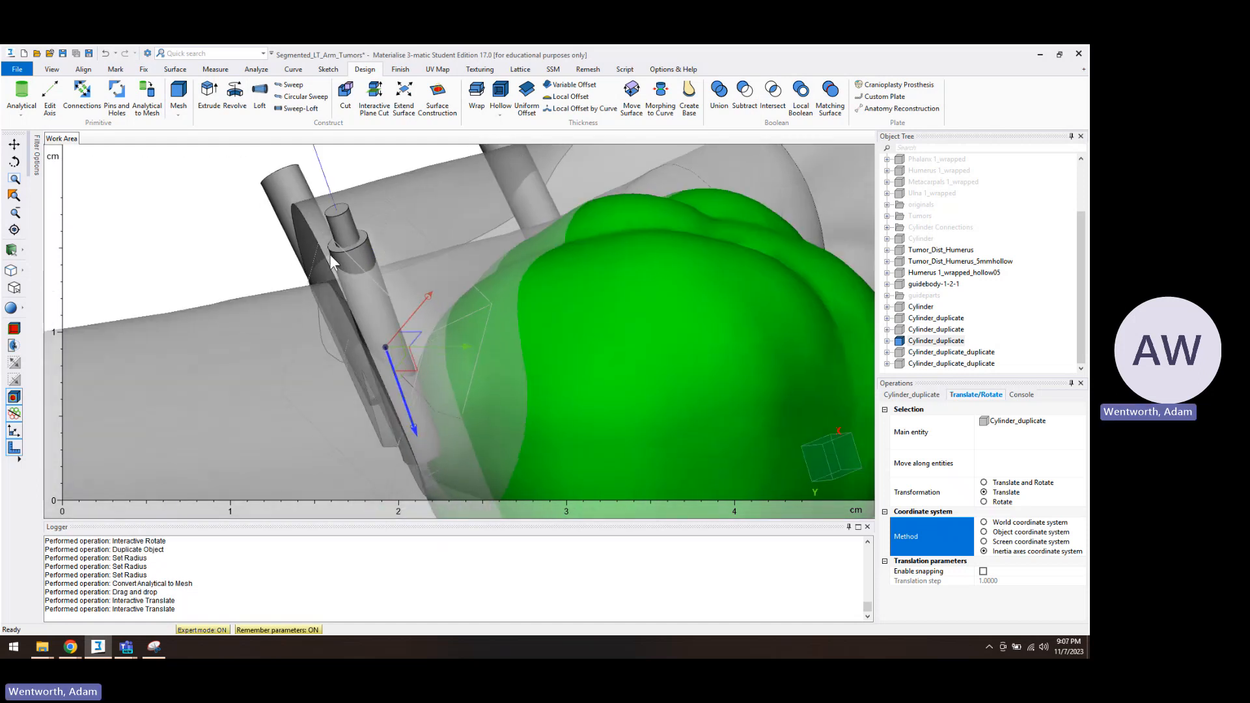
Translate the first Cylinder_duplicate_duplicate inward along its axis so the thin inner cylinder protrudes above it
right_click_drag(329, 253, 390, 293)
left_click(948, 353)
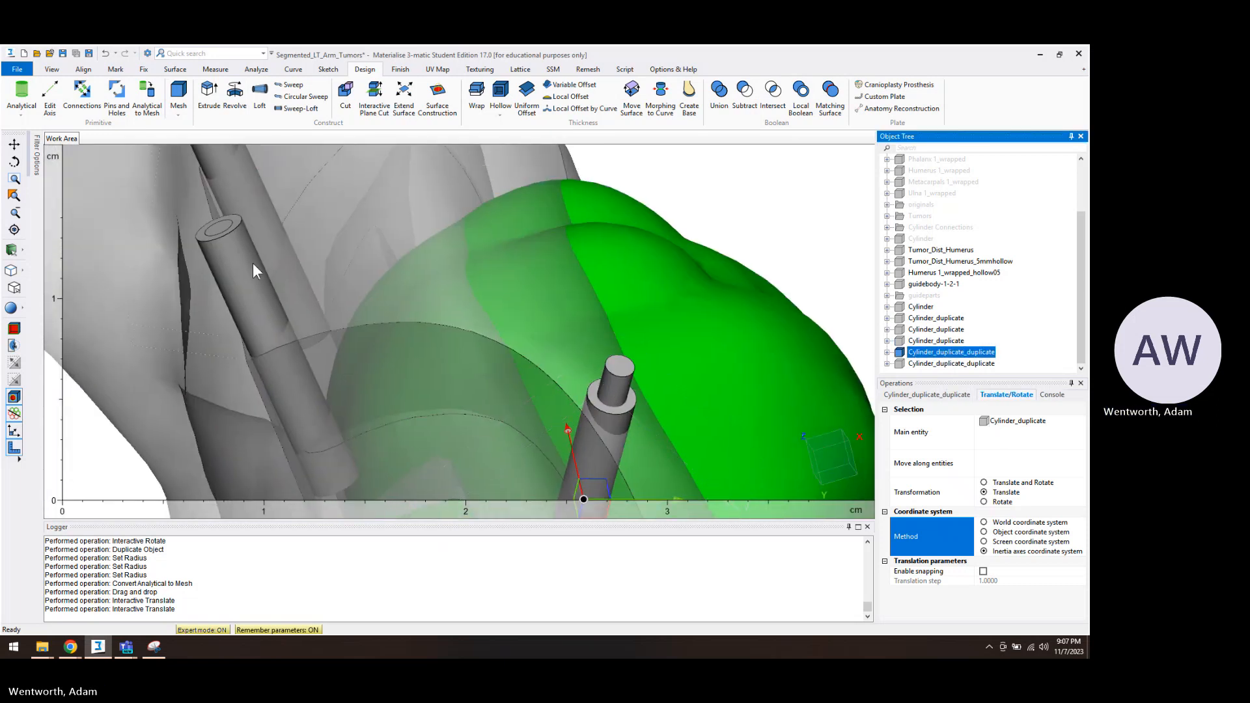
scroll(253, 263, "down", 3)
middle_click_drag(253, 263, 260, 283)
left_click(954, 354)
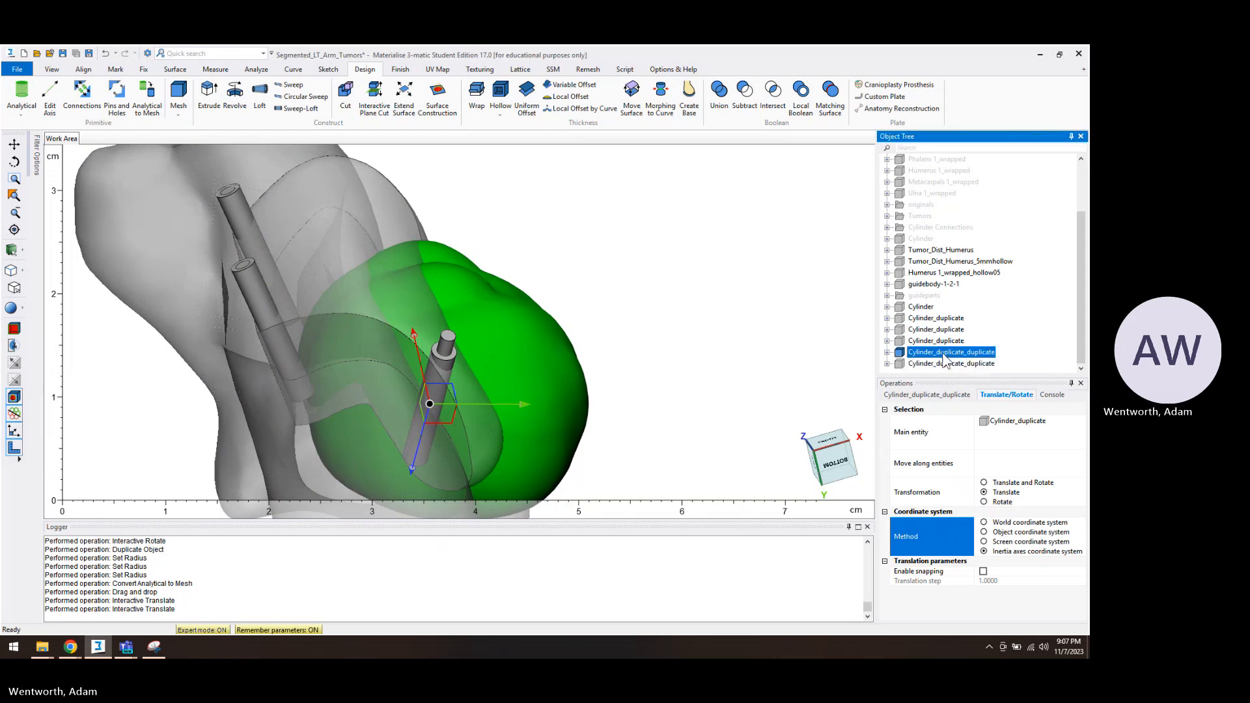
key("Escape")
key("ctrl+t")
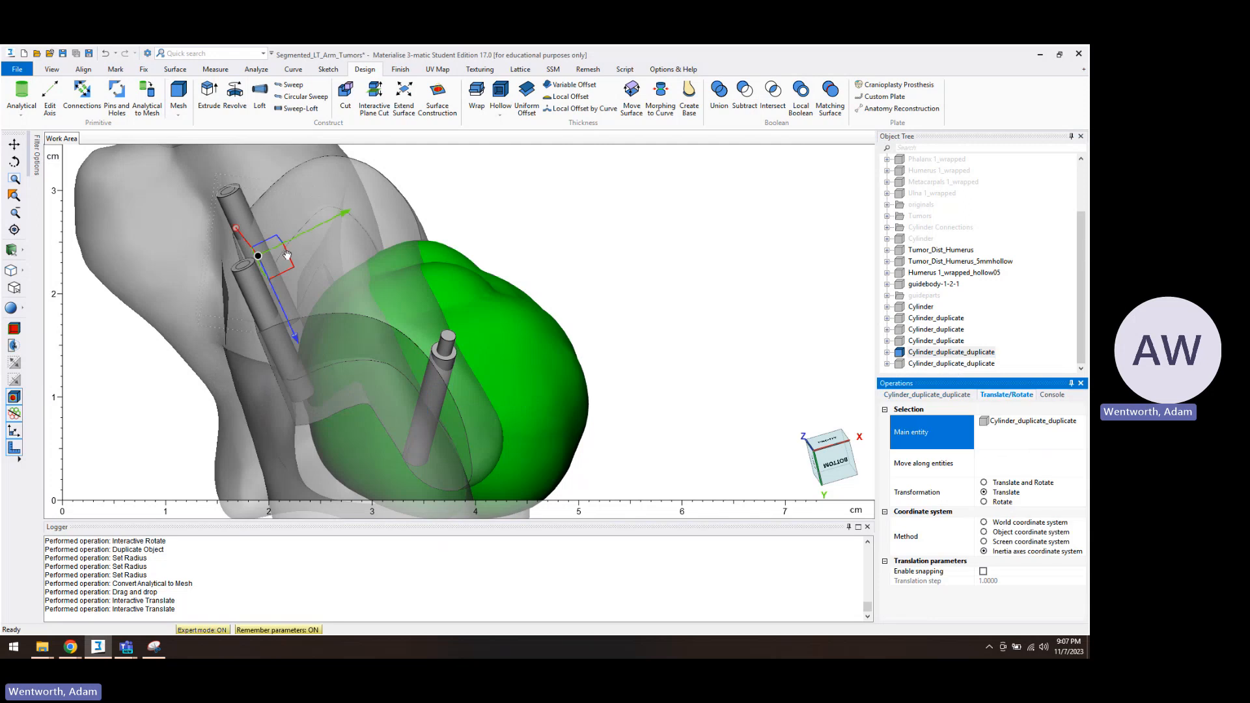
right_click_drag(272, 293, 115, 300)
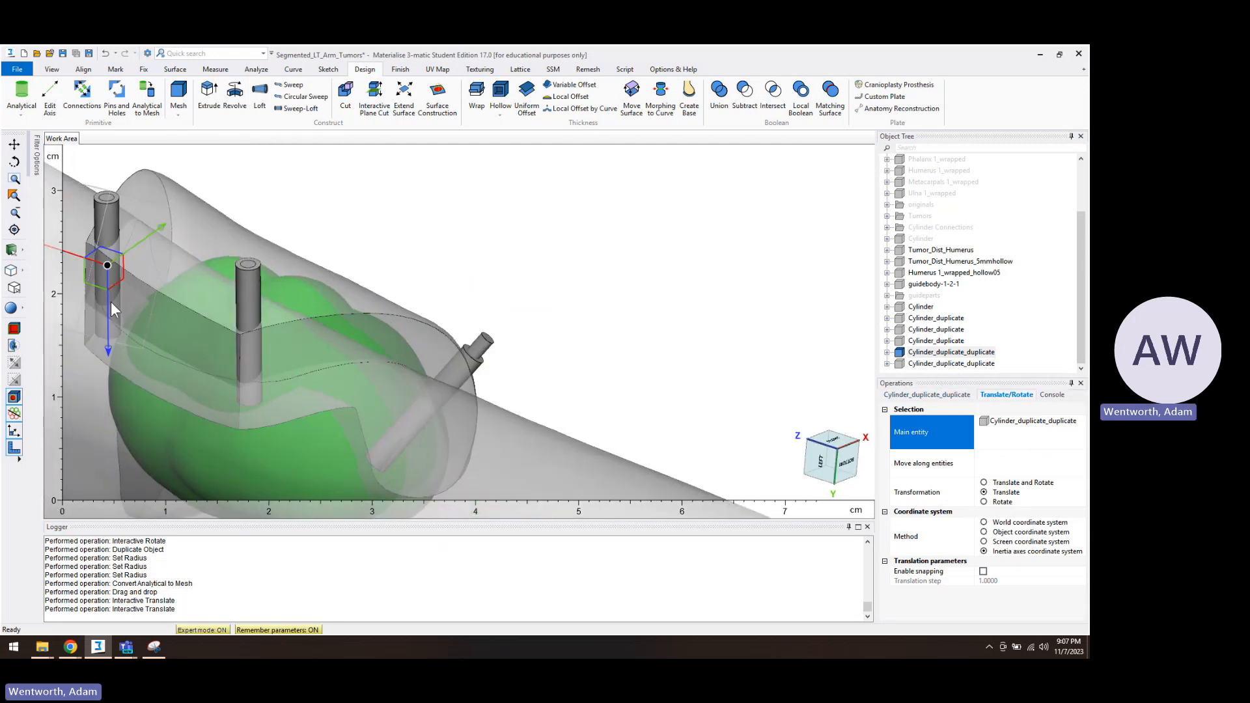
left_click(108, 303)
left_click_drag(108, 303, 114, 335)
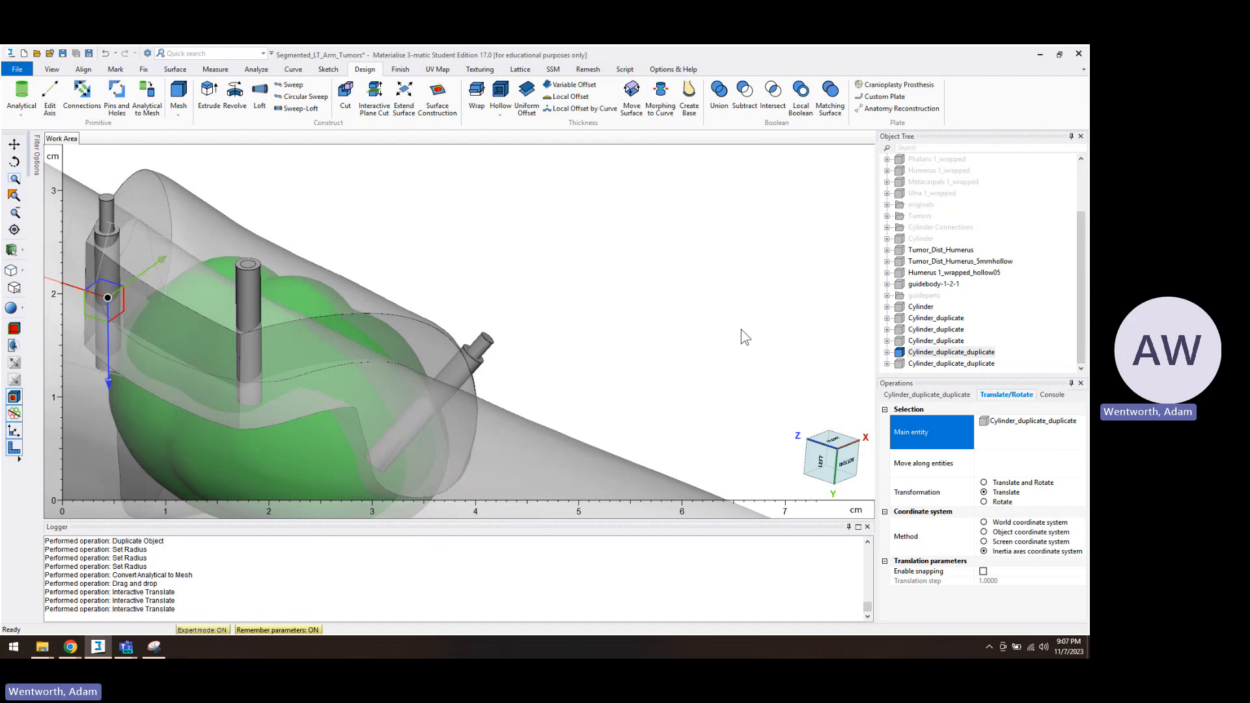
Translate the last Cylinder_duplicate_duplicate inward along its axis to expose its inner cylinder, and clear the selection
left_click(956, 364)
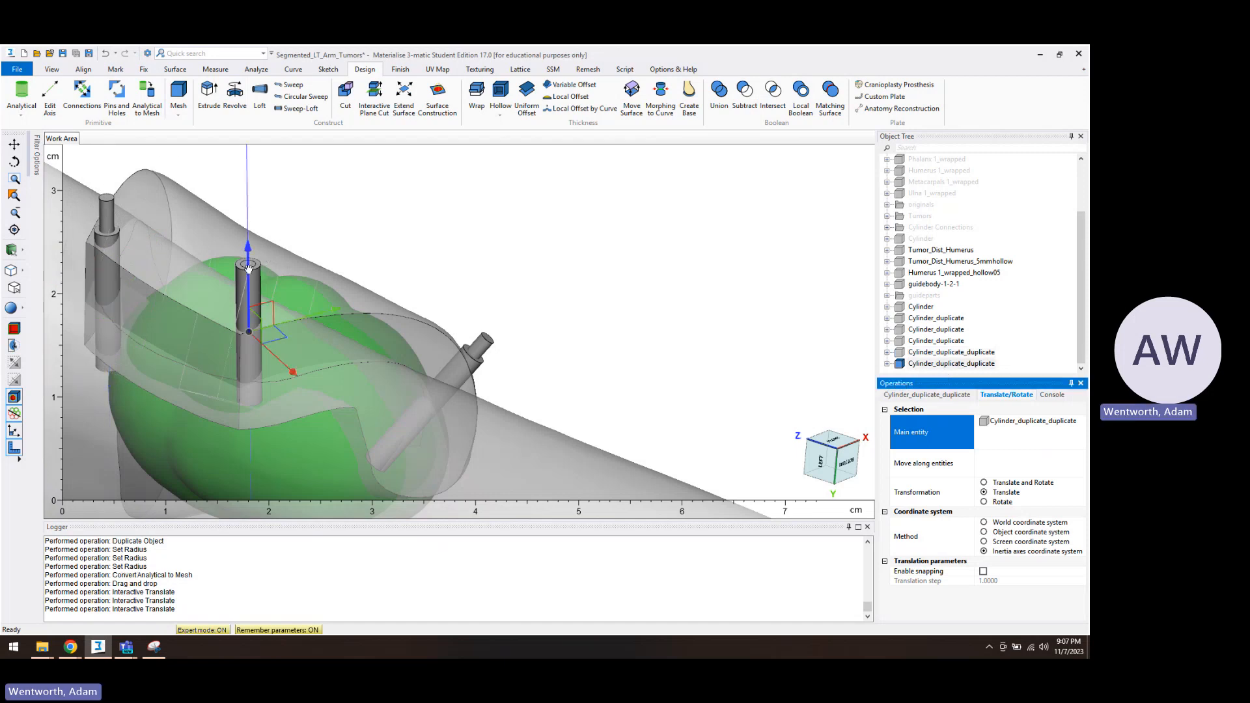
left_click_drag(248, 269, 254, 323)
right_click_drag(319, 354, 625, 365)
key("Escape")
left_click(494, 331)
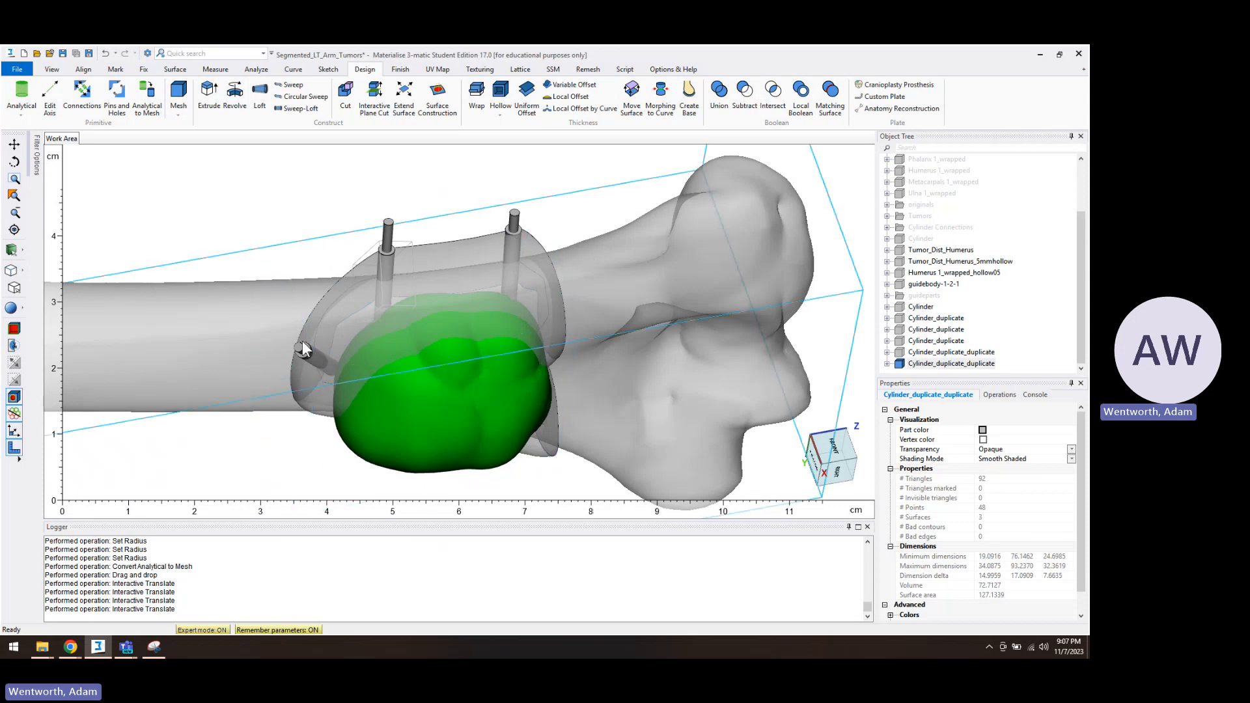
left_click(1039, 318)
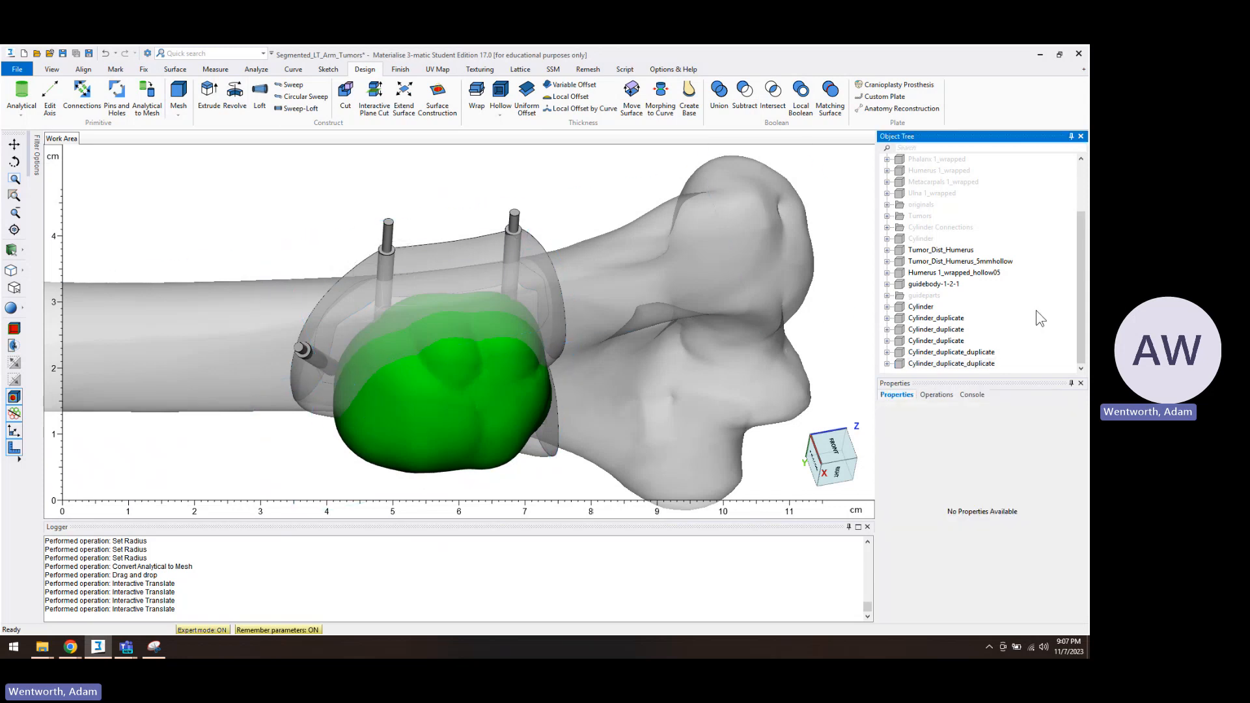
Boolean-union guidebody-1-2-1 with the third Cylinder_duplicate and both Cylinder_duplicate_duplicate parts into a new part, keeping the originals
left_click(955, 291)
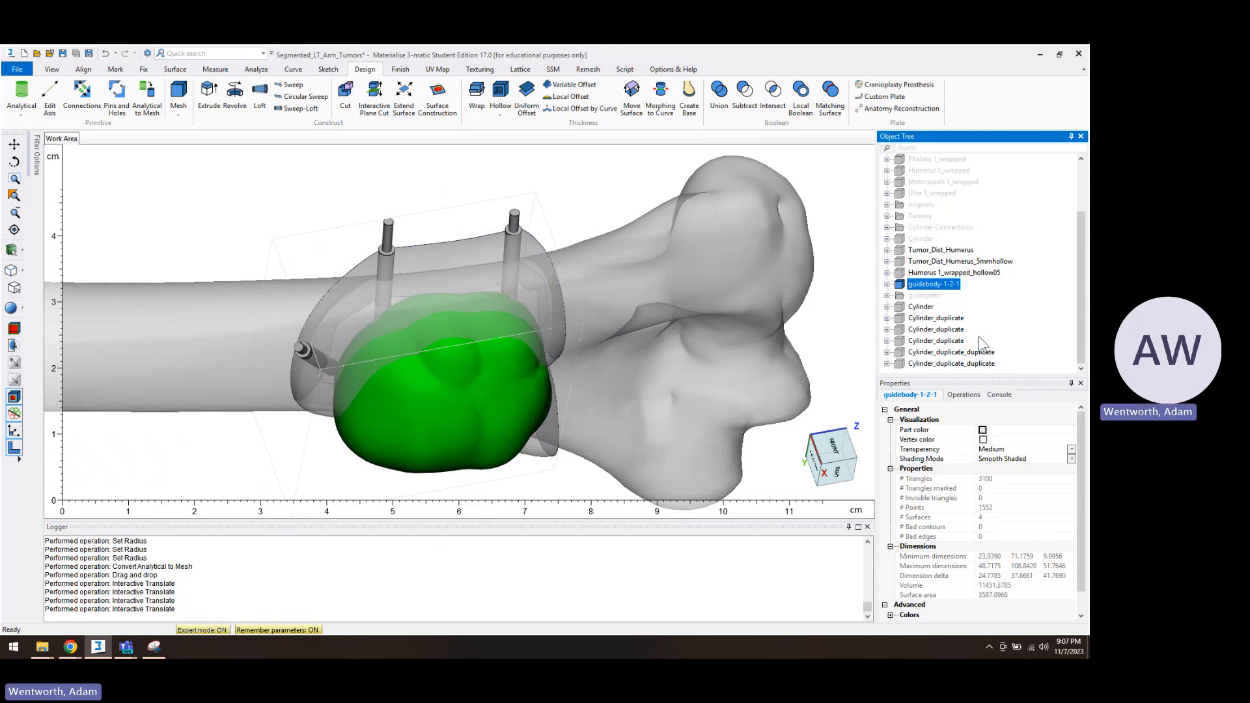
left_click(948, 340, "ctrl")
left_click(947, 353, "ctrl")
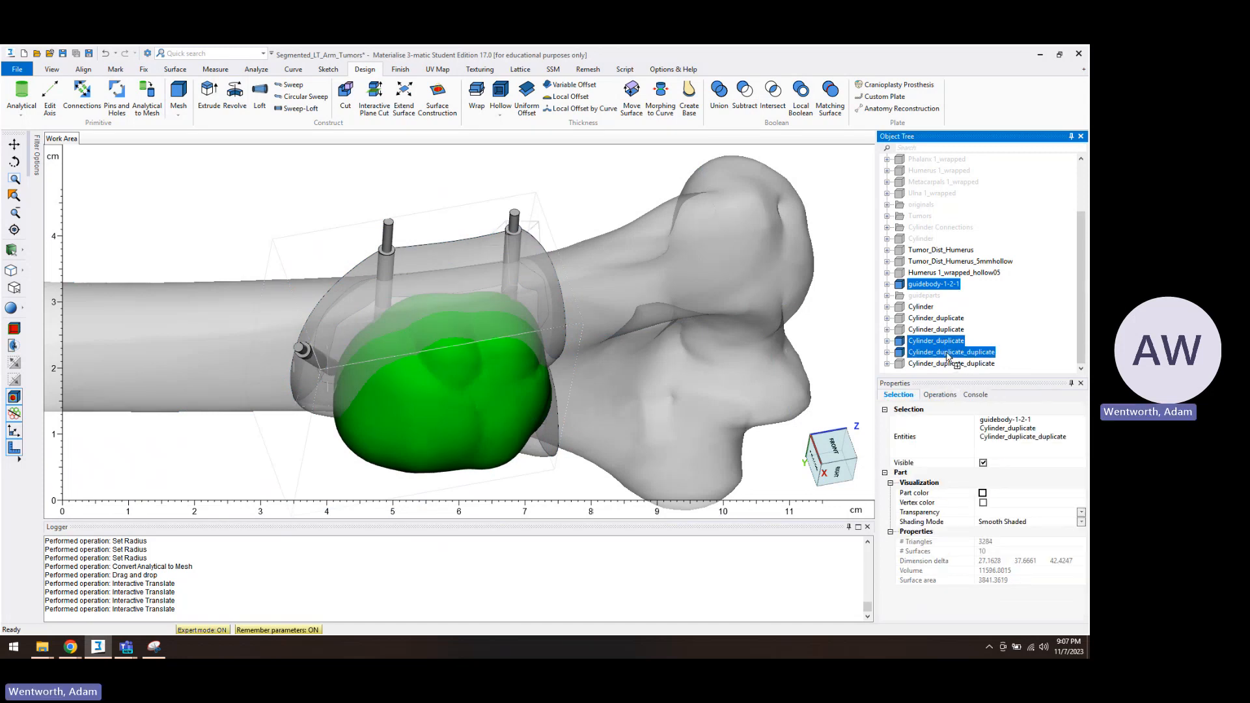
left_click(949, 363, "ctrl")
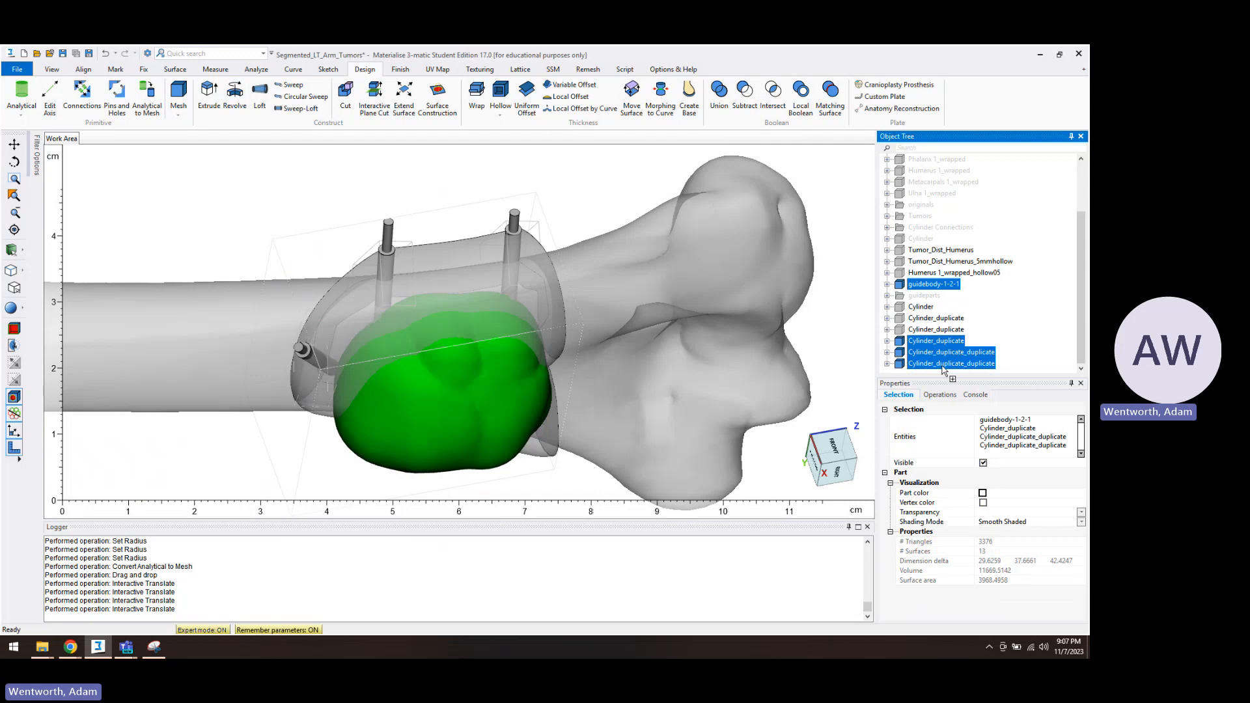
key("ctrl+u")
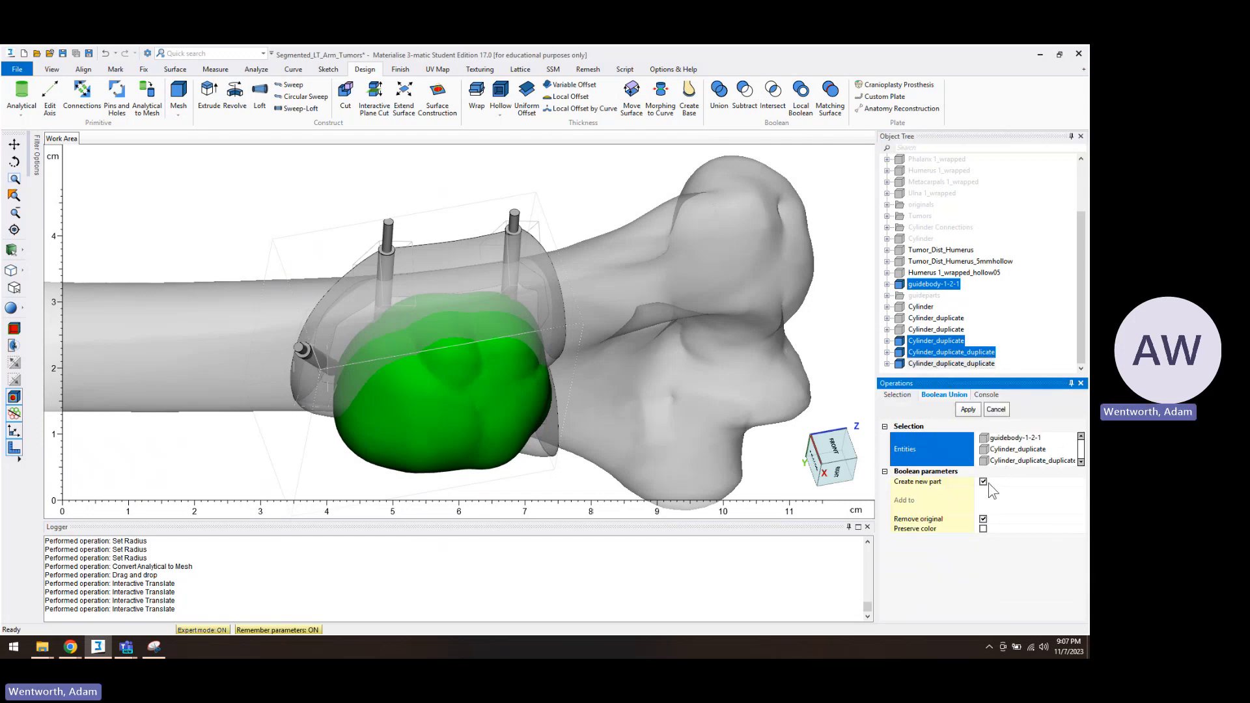
left_click(983, 519)
left_click(983, 528)
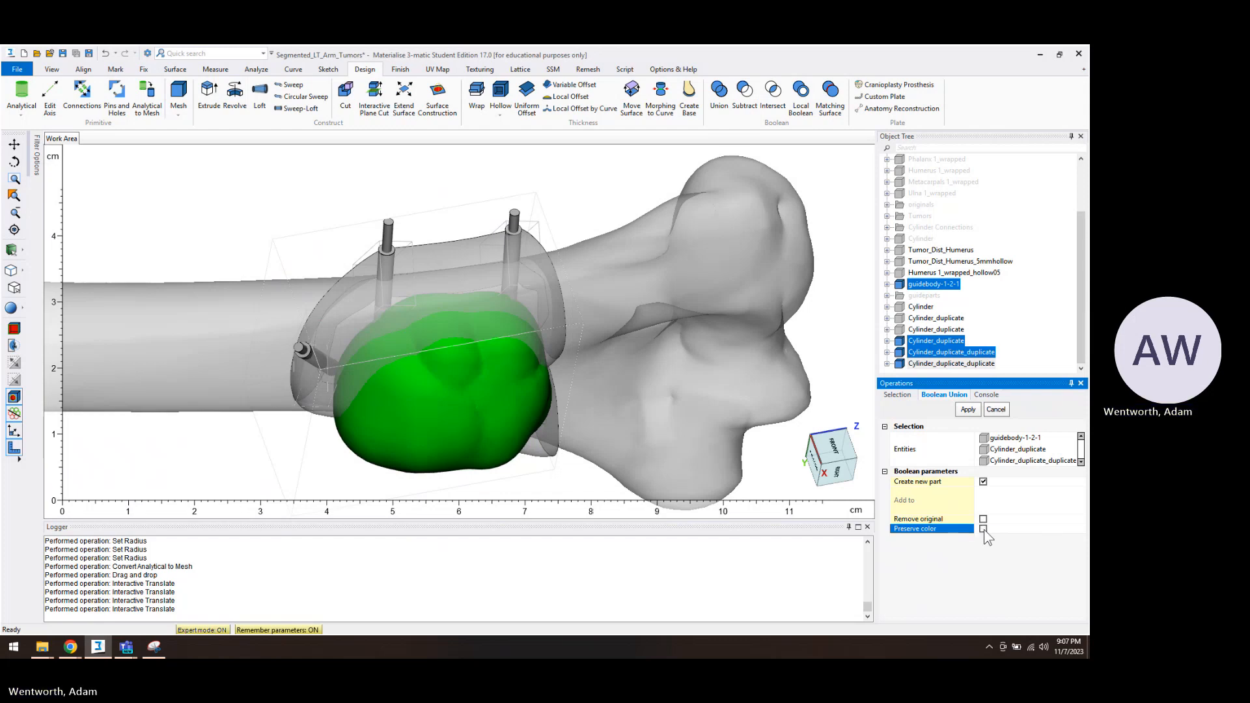
left_click(968, 410)
Rename the union result as Patient-HumerusGuide
double_click(938, 364)
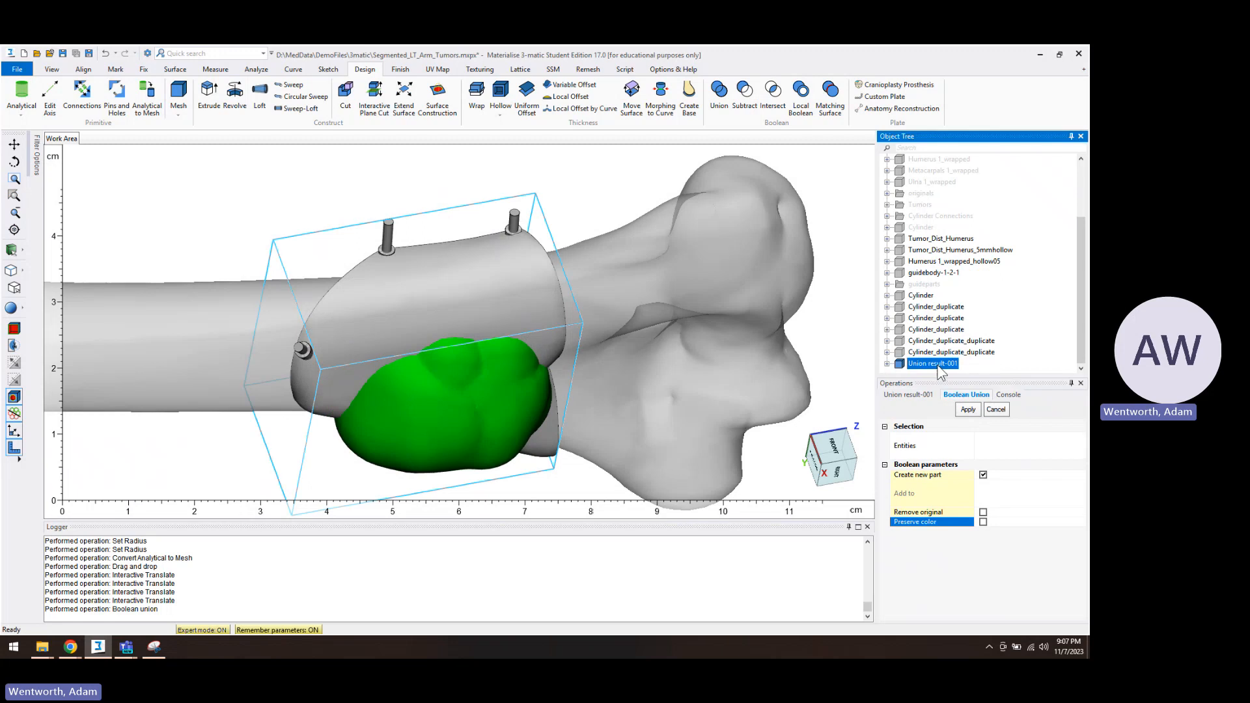
type("Guide")
key("Home")
type("PAtie")
key("BackSpace")
key("BackSpace")
type("Hu")
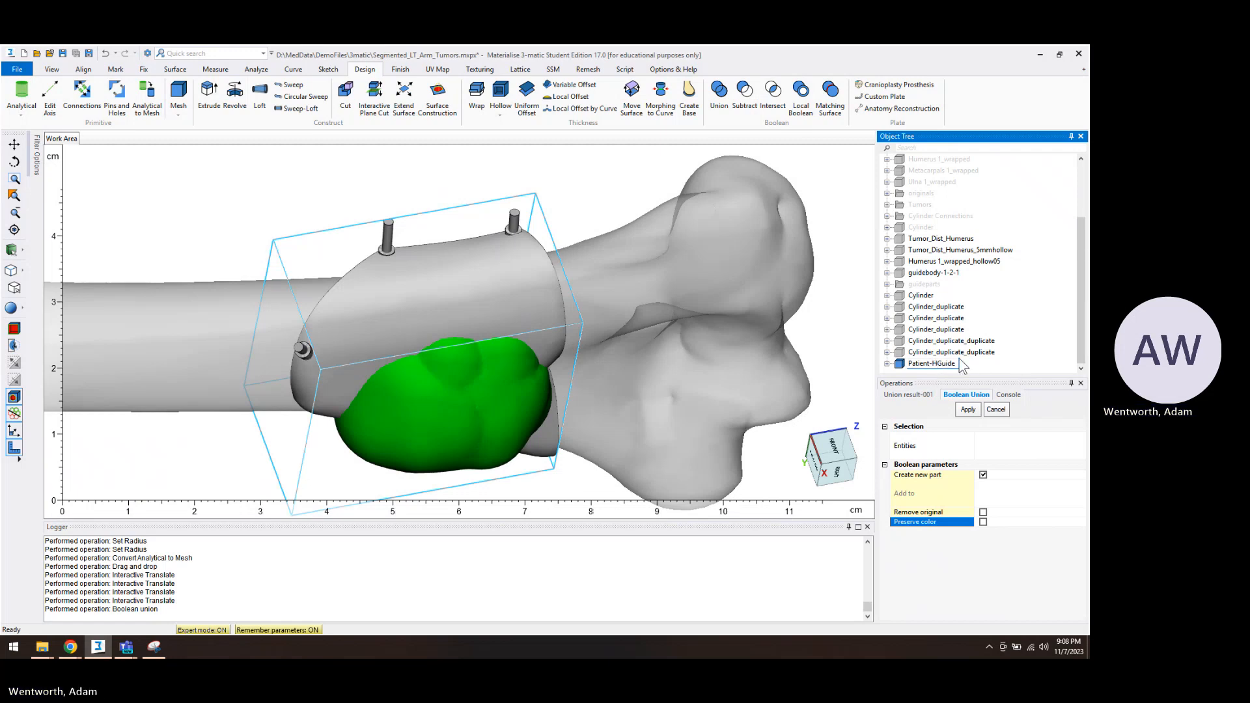
type("merus")
key("Return")
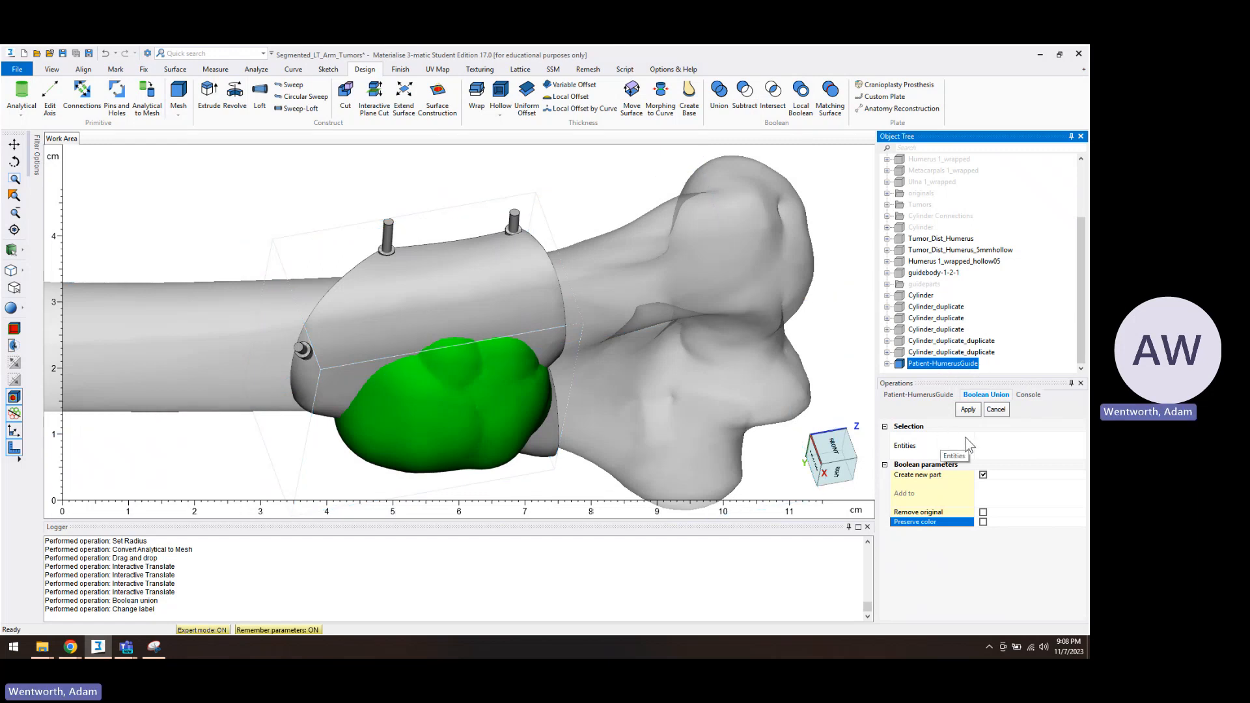
Boolean-subtract the three thin inner cylinders and Humerus 1_wrapped_hollow05 from Patient-HumerusGuide without creating a new part or removing the originals
key("ctrl+b")
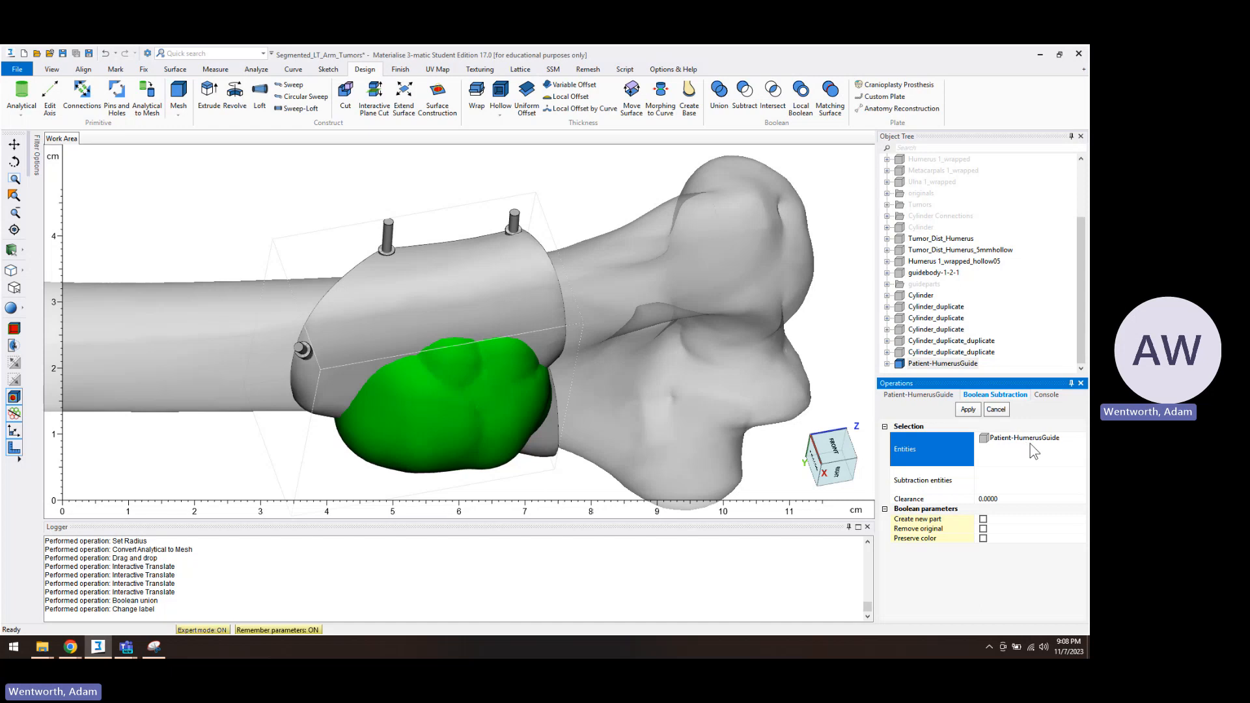
left_click(1023, 489)
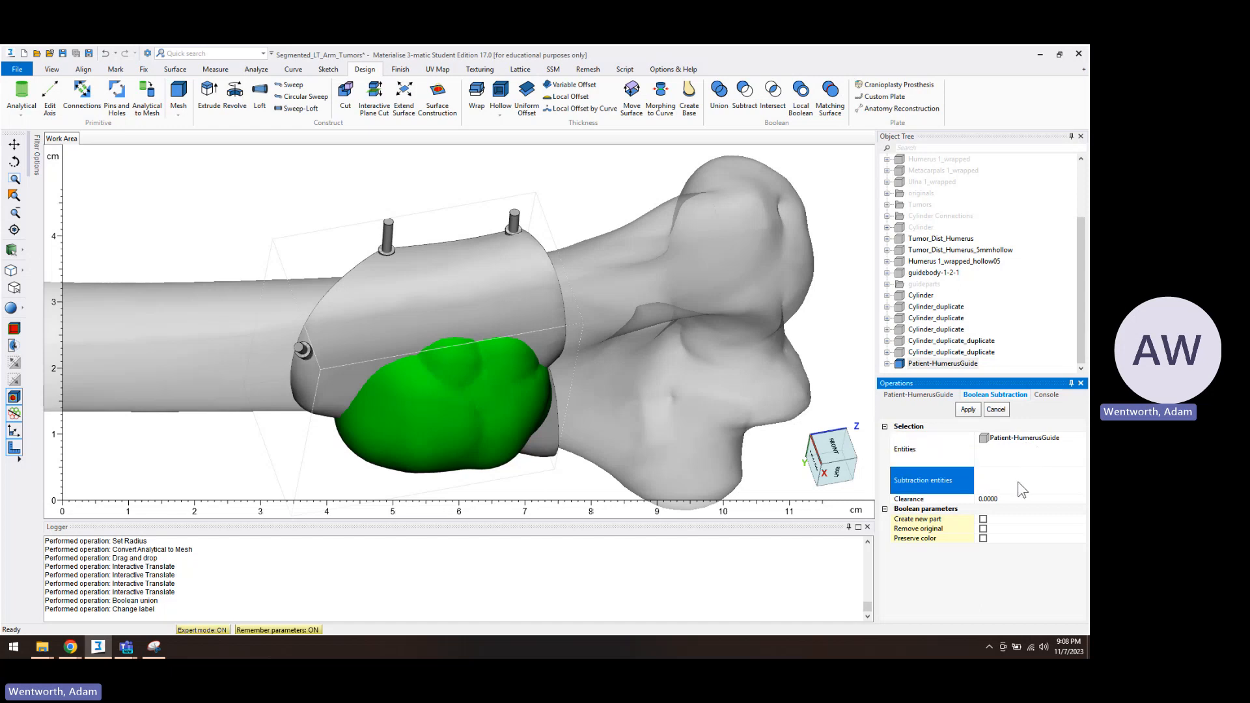
left_click(514, 225)
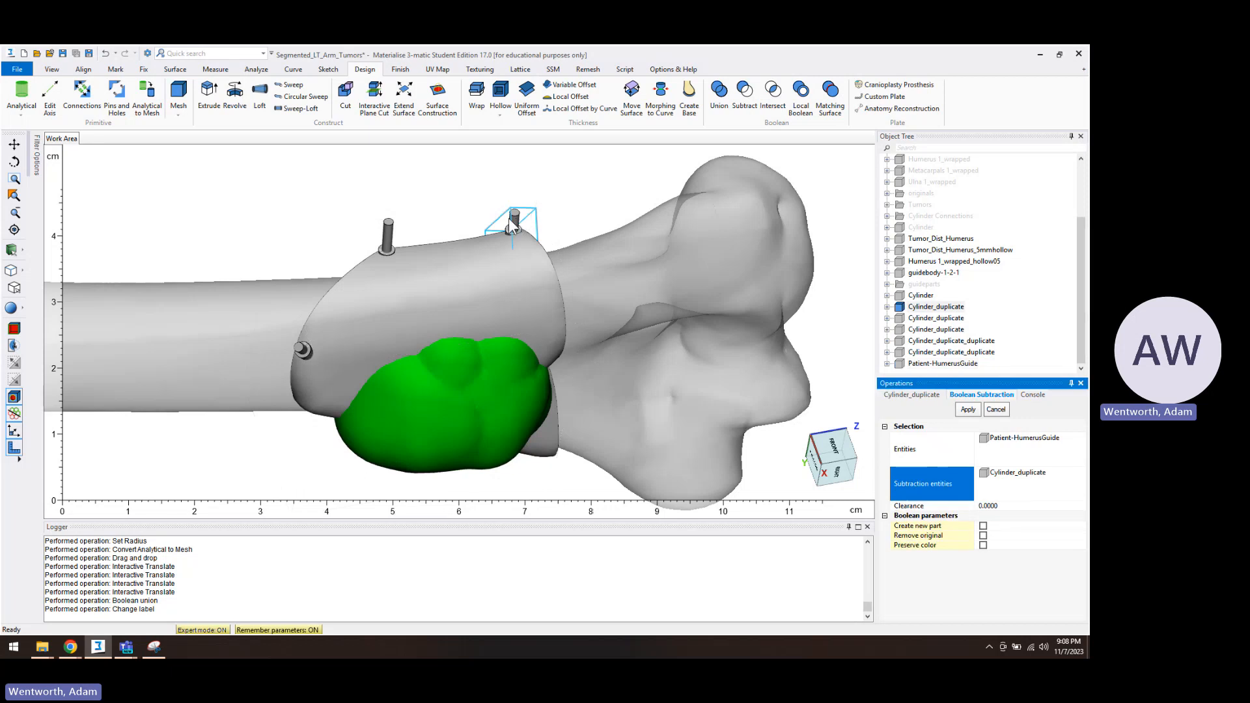
left_click(390, 236)
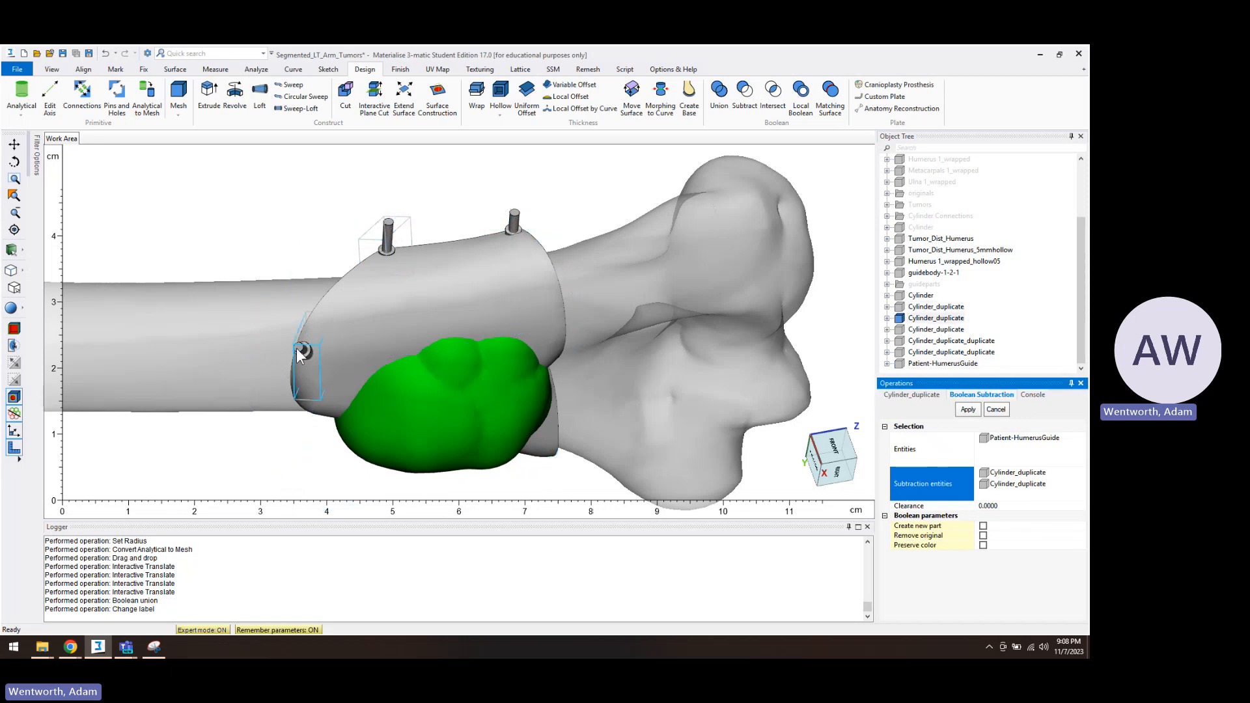
left_click(302, 352)
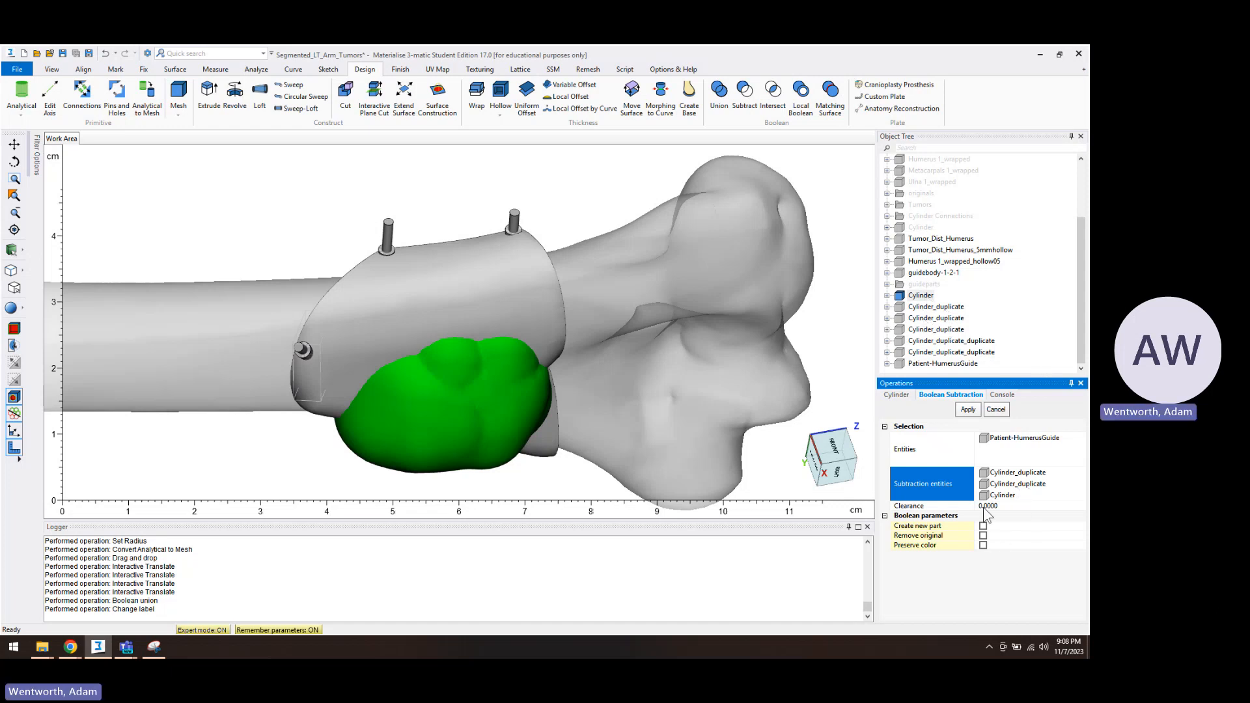
left_click(955, 262)
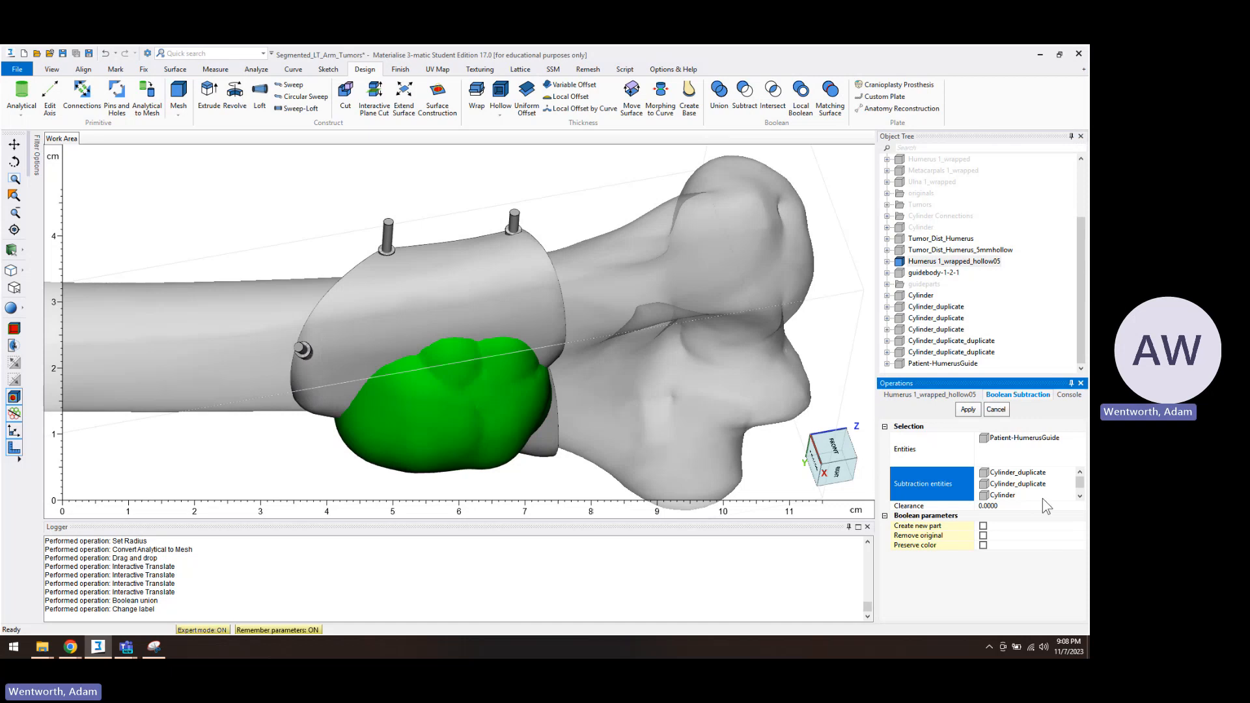
scroll(1034, 499, "down", 1)
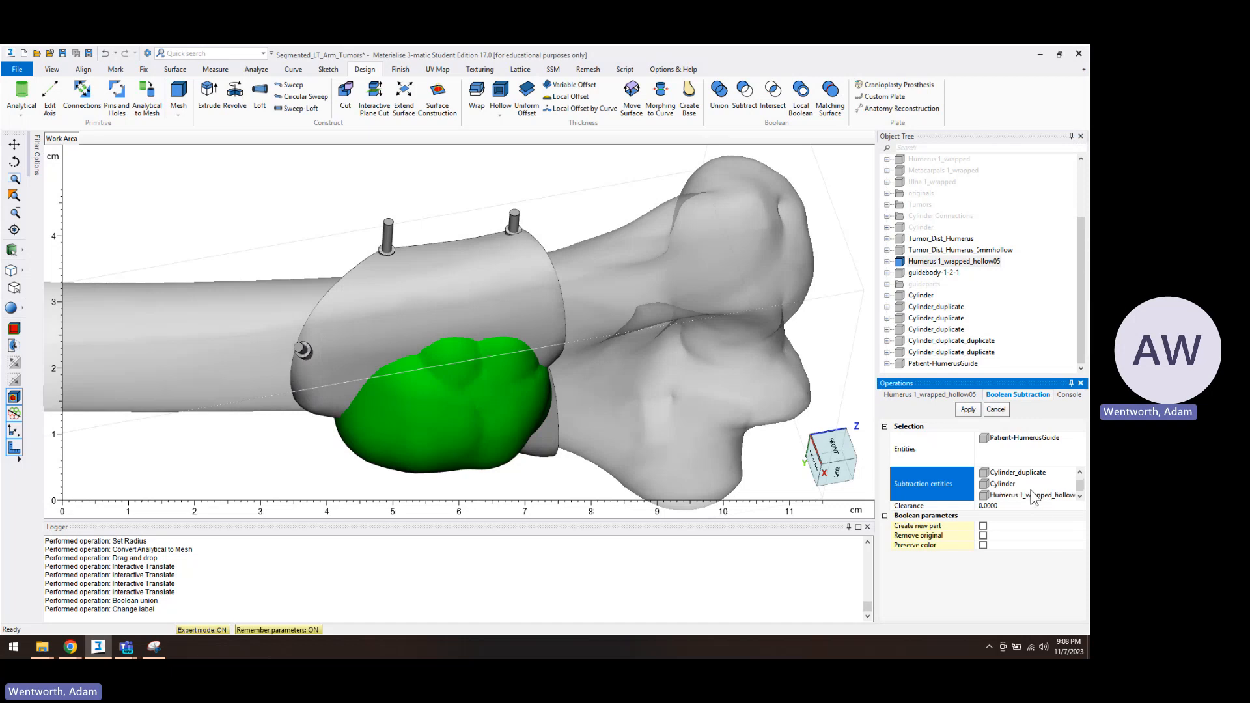
left_click(968, 410)
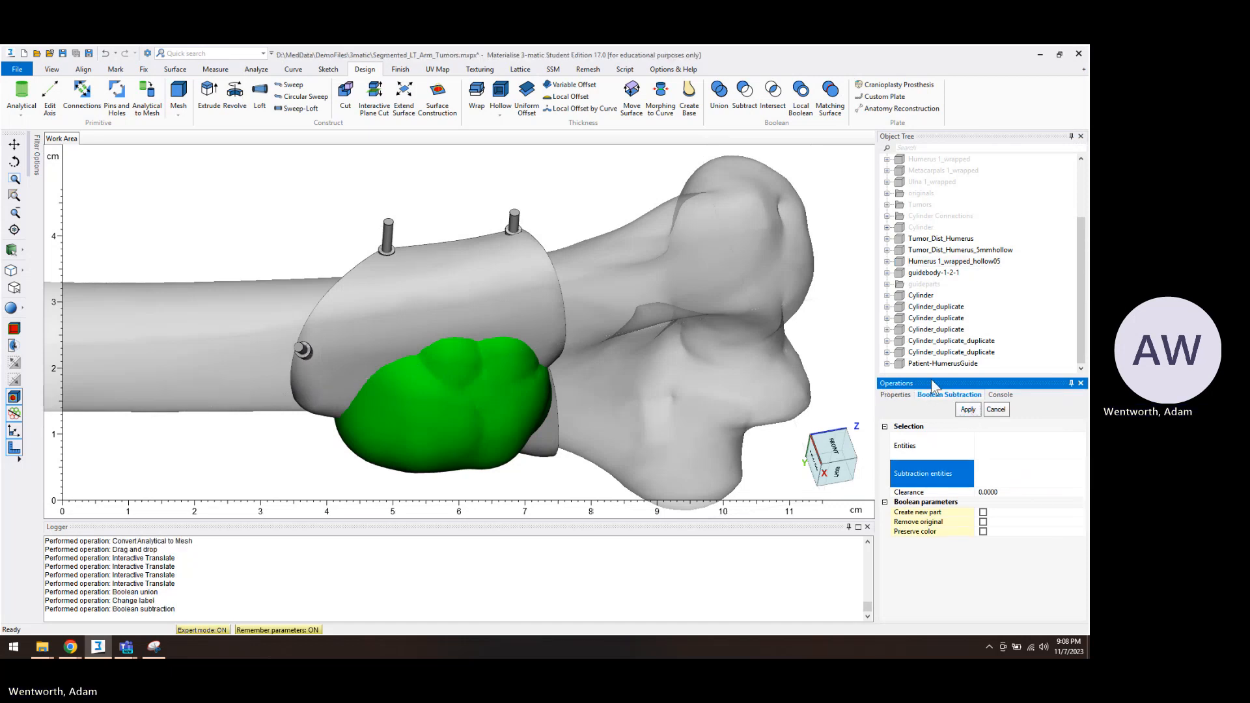
Move the six cylinders below Humerus 1_wrapped_hollow05 and the guidebody-1-2-1 part into the guideparts group
left_click(931, 353)
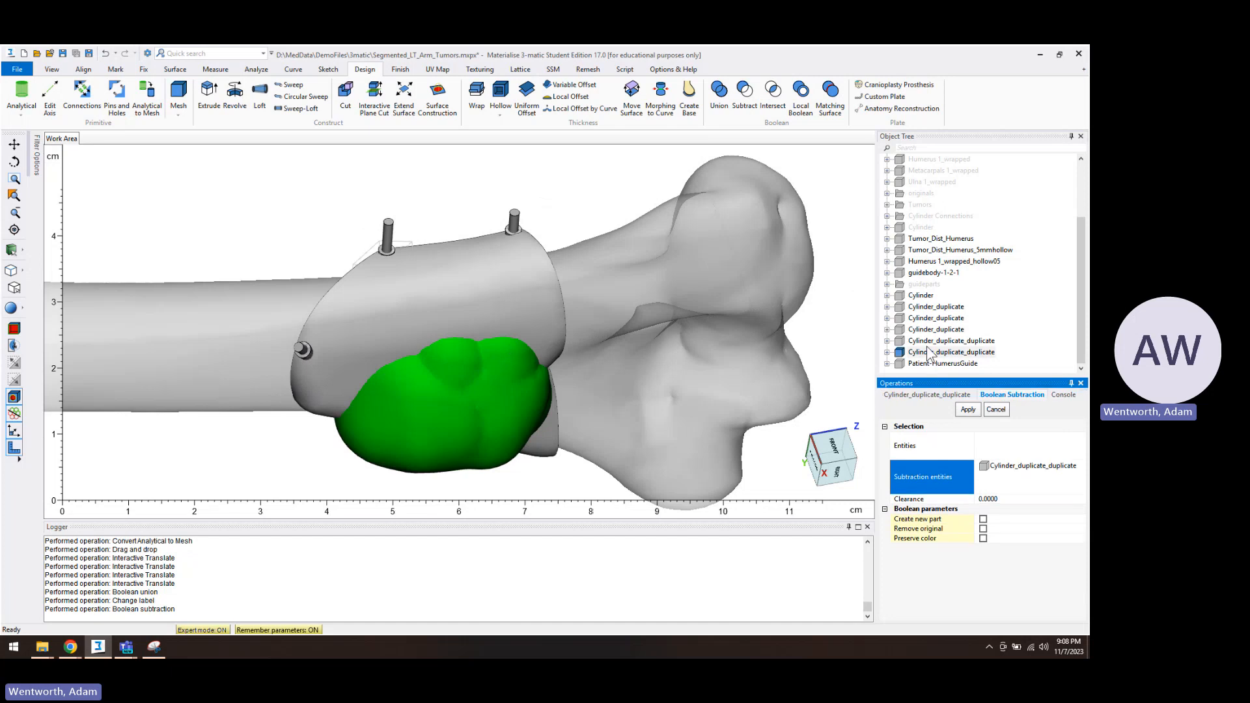
left_click(923, 298, "shift")
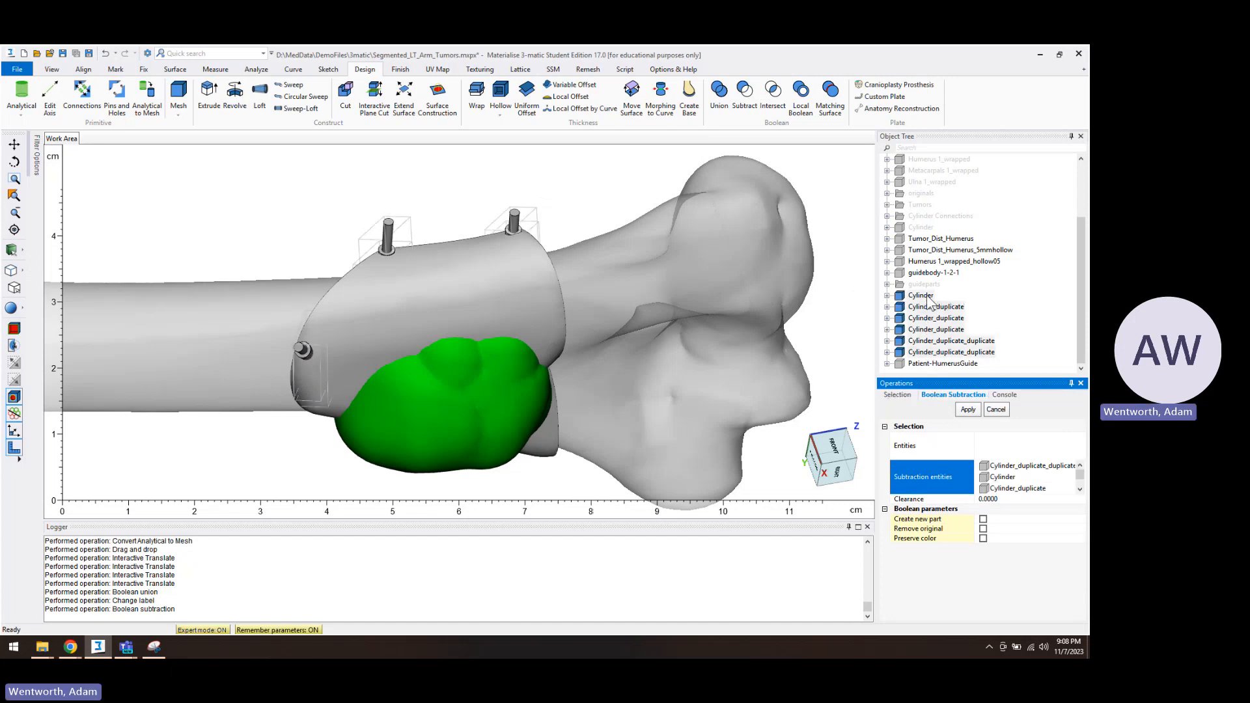
left_click_drag(929, 301, 925, 284)
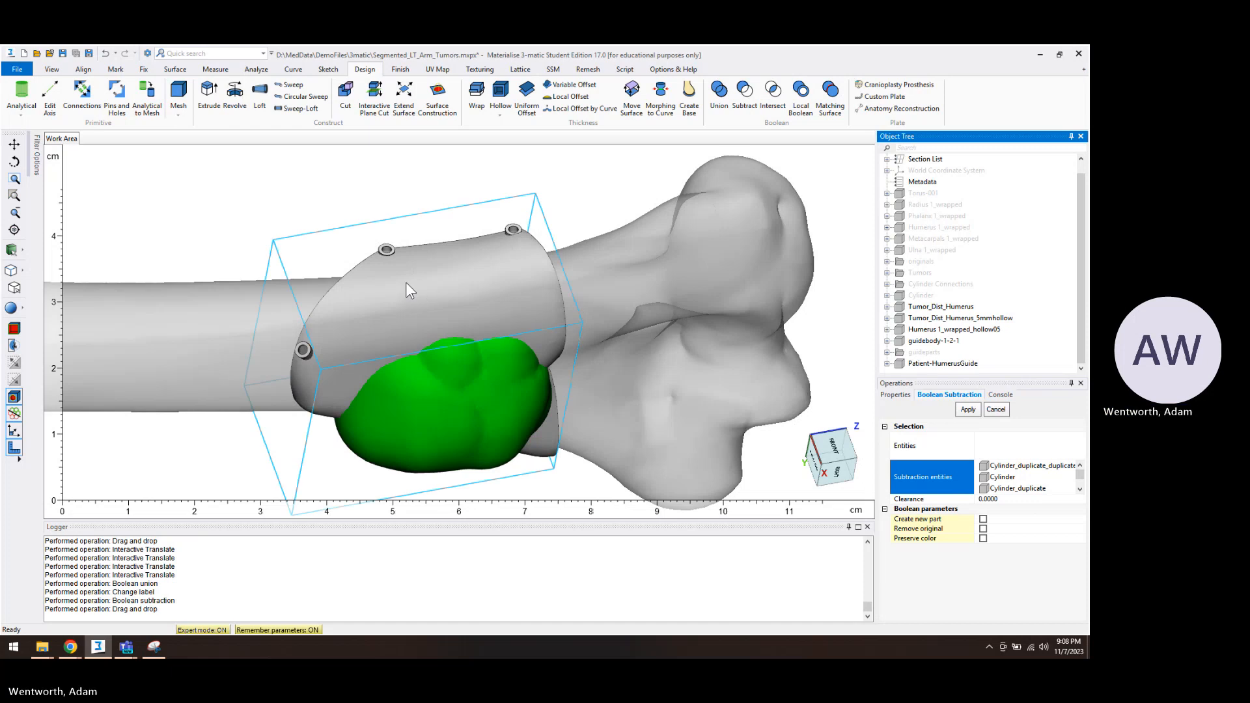
scroll(406, 284, "up", 3)
right_click_drag(408, 264, 459, 268)
left_click(926, 357)
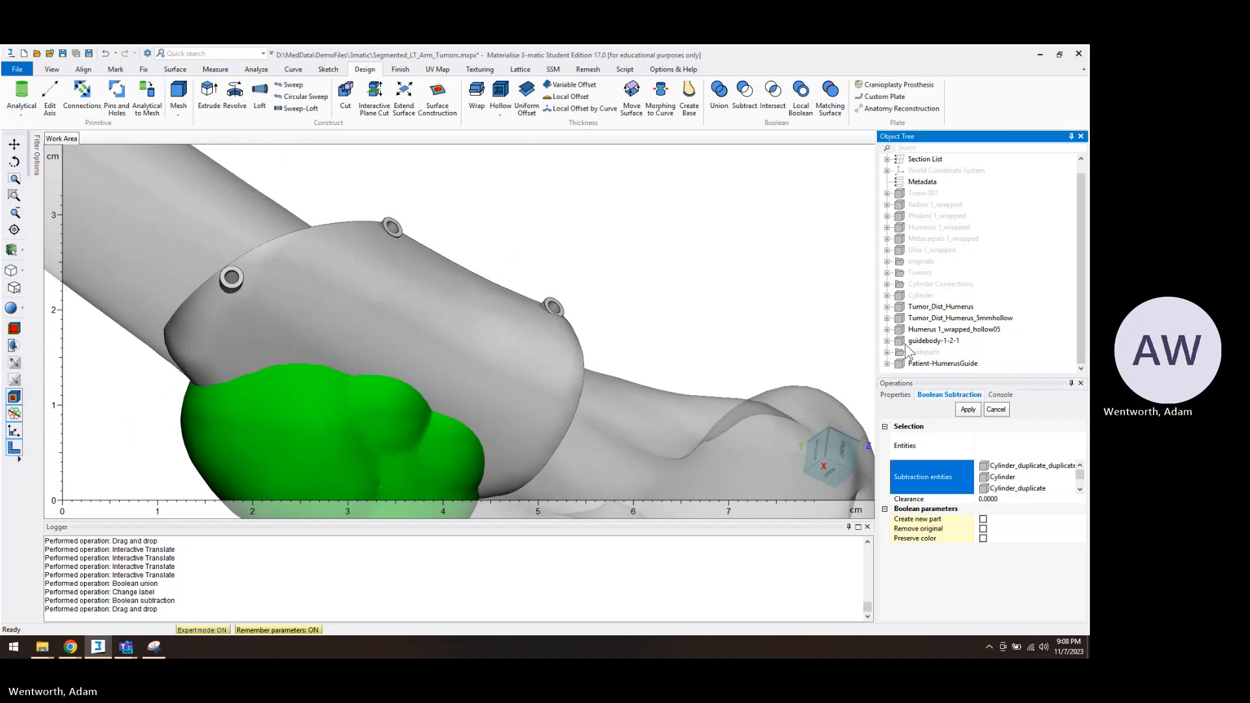
left_click(925, 341)
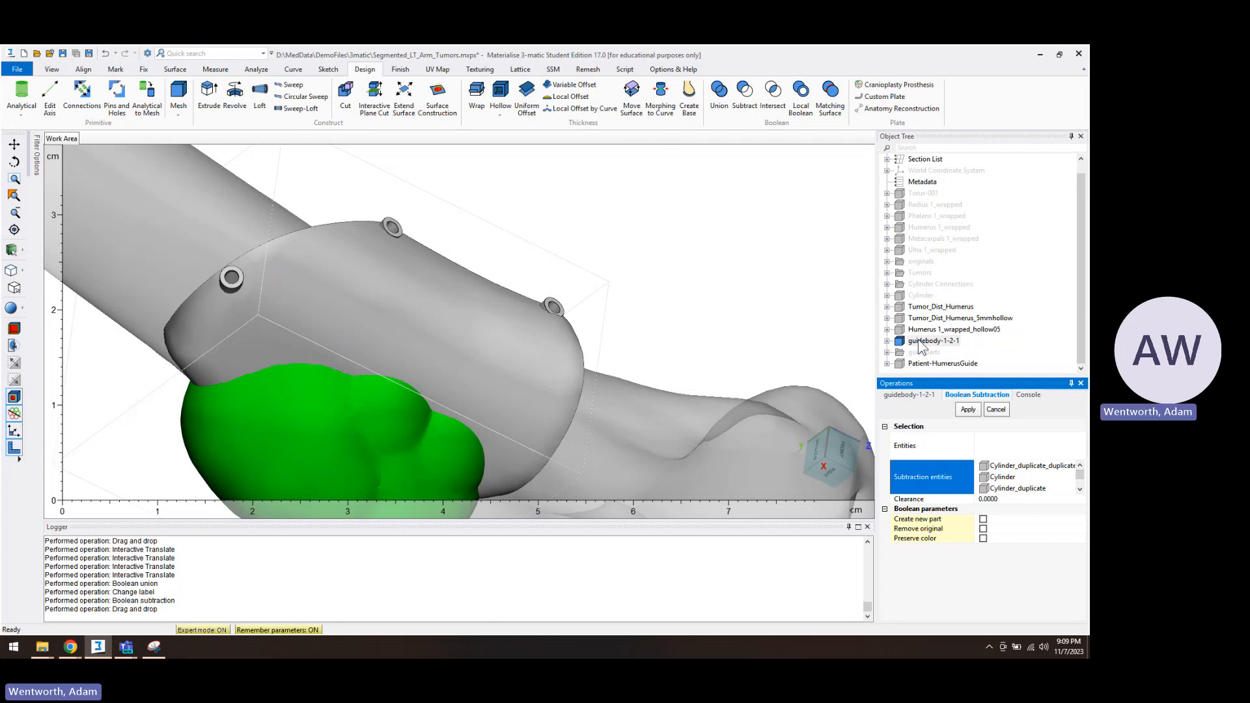
left_click_drag(920, 342, 923, 353)
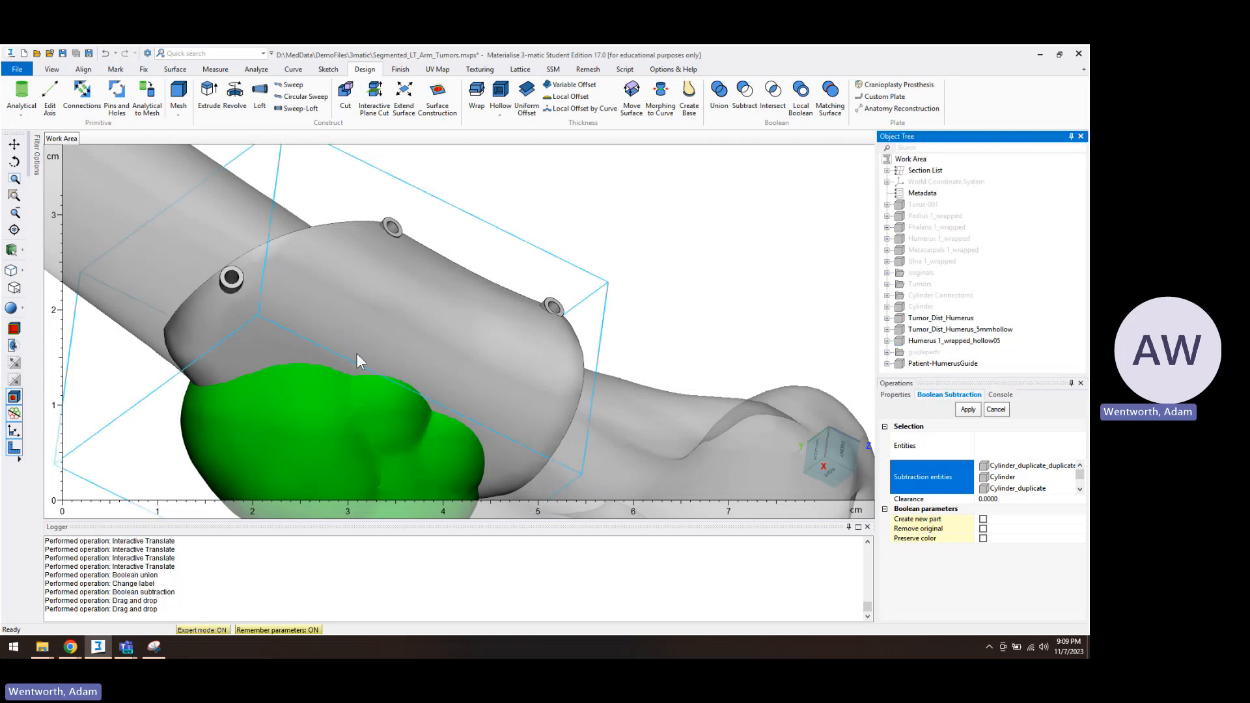
Leave the Boolean subtraction, mark the complete shell of Patient-HumerusGuide, and collapse its entry in the object tree
right_click_drag(348, 345, 491, 364)
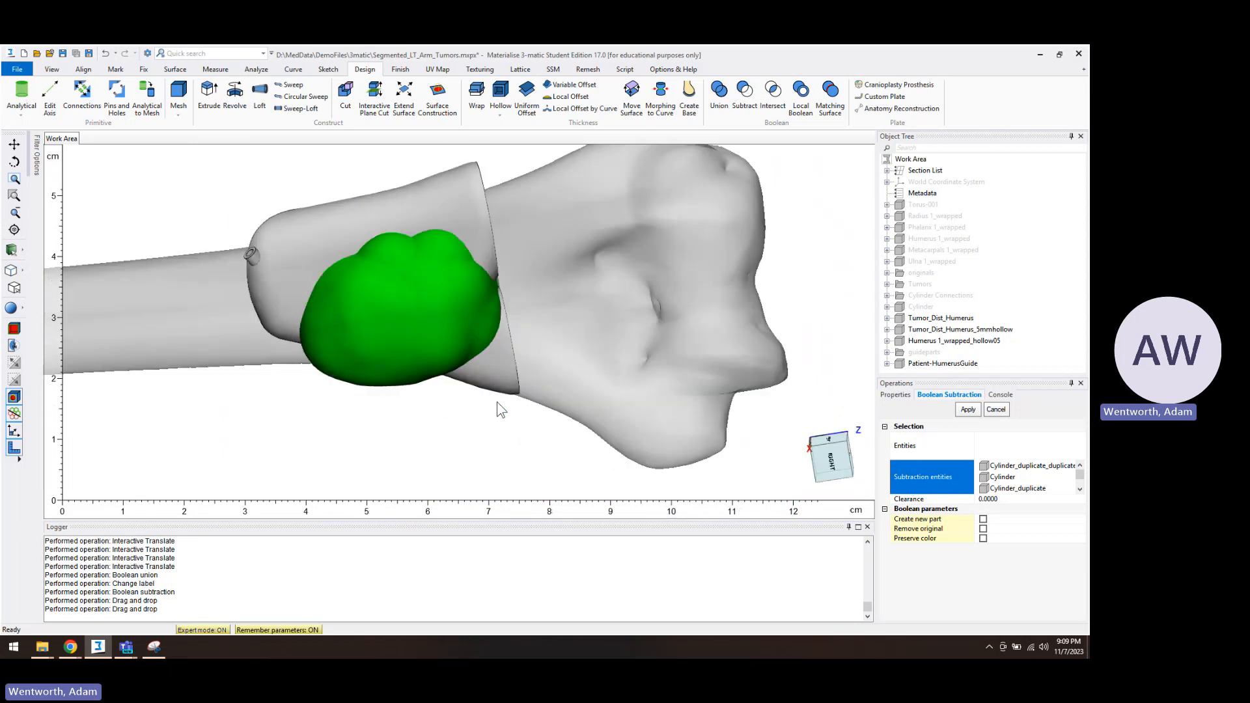
key("Escape")
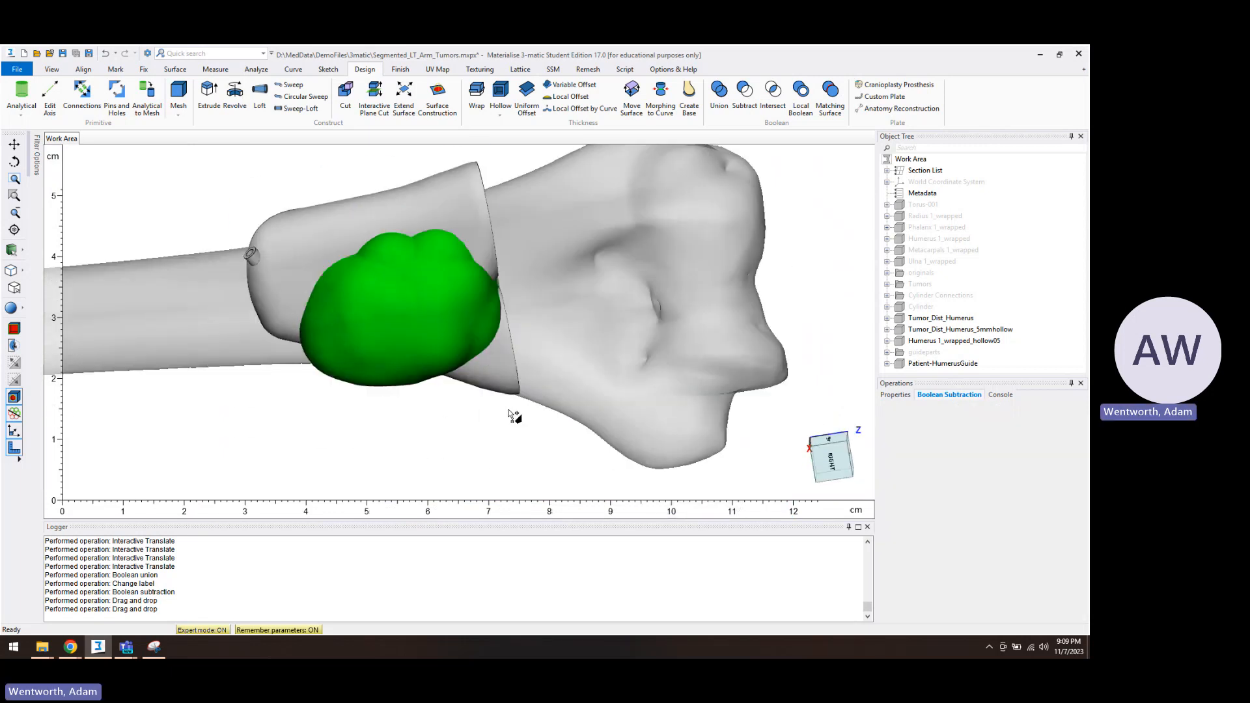
left_click(496, 380)
right_click_drag(511, 365, 497, 323)
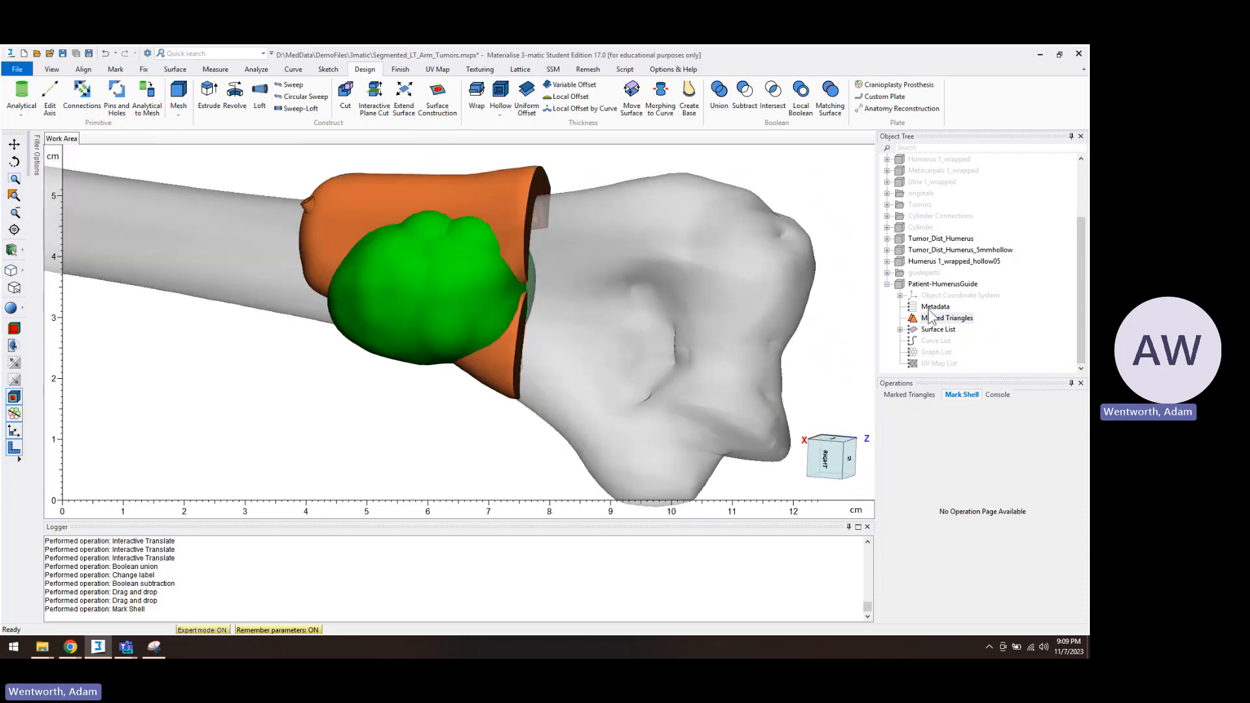
left_click(887, 284)
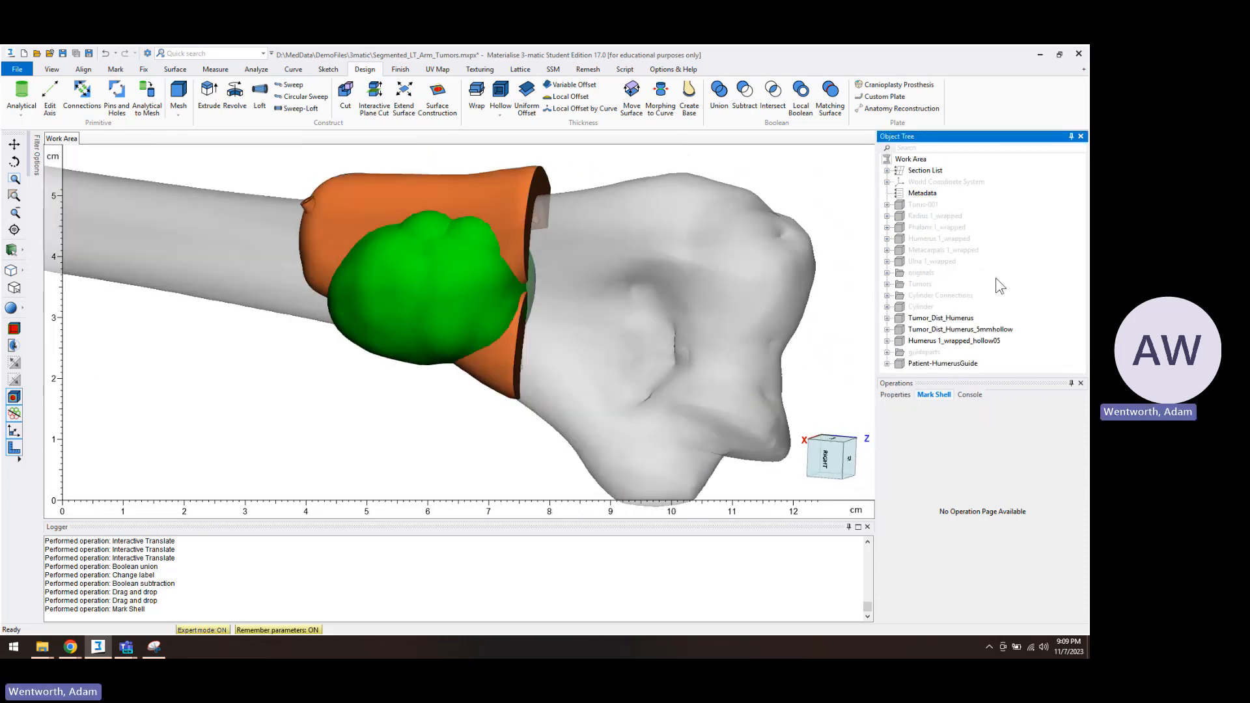
Hide Tumor_Dist_Humerus_5mmhollow and view the guide's fit around the remaining tumor
right_click(969, 331)
left_click(996, 370)
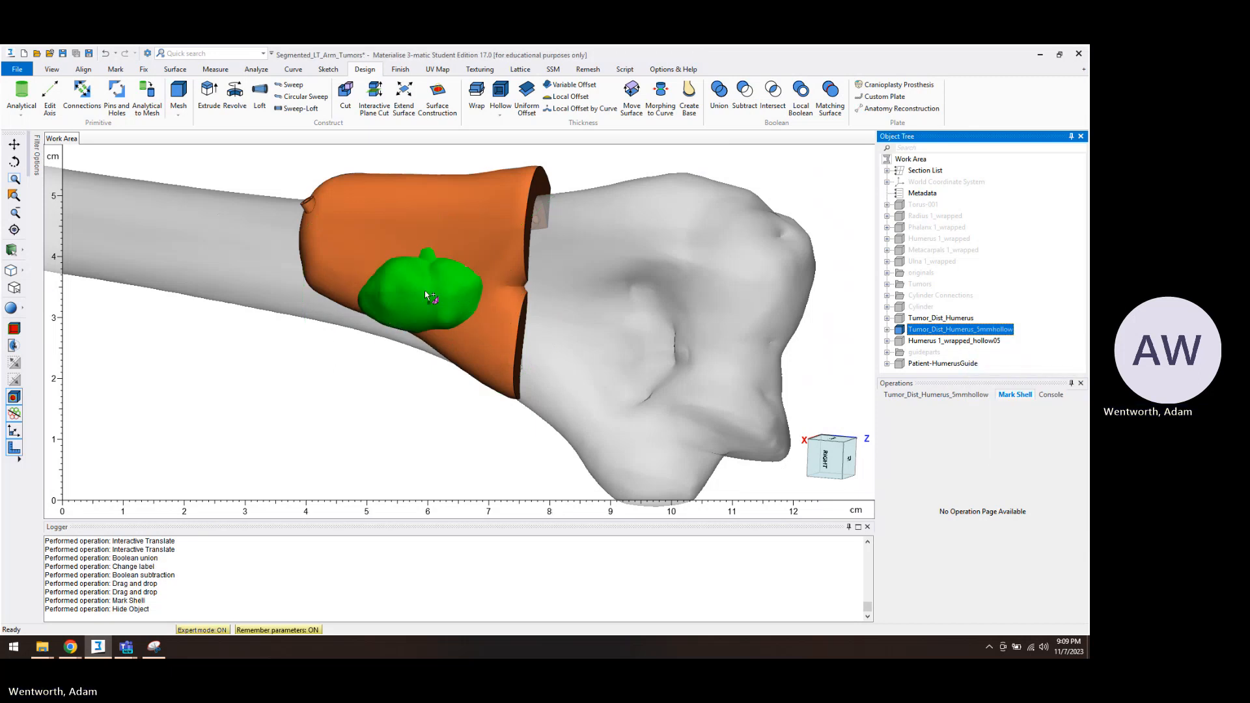
right_click_drag(425, 291, 434, 297)
right_click_drag(459, 256, 331, 315)
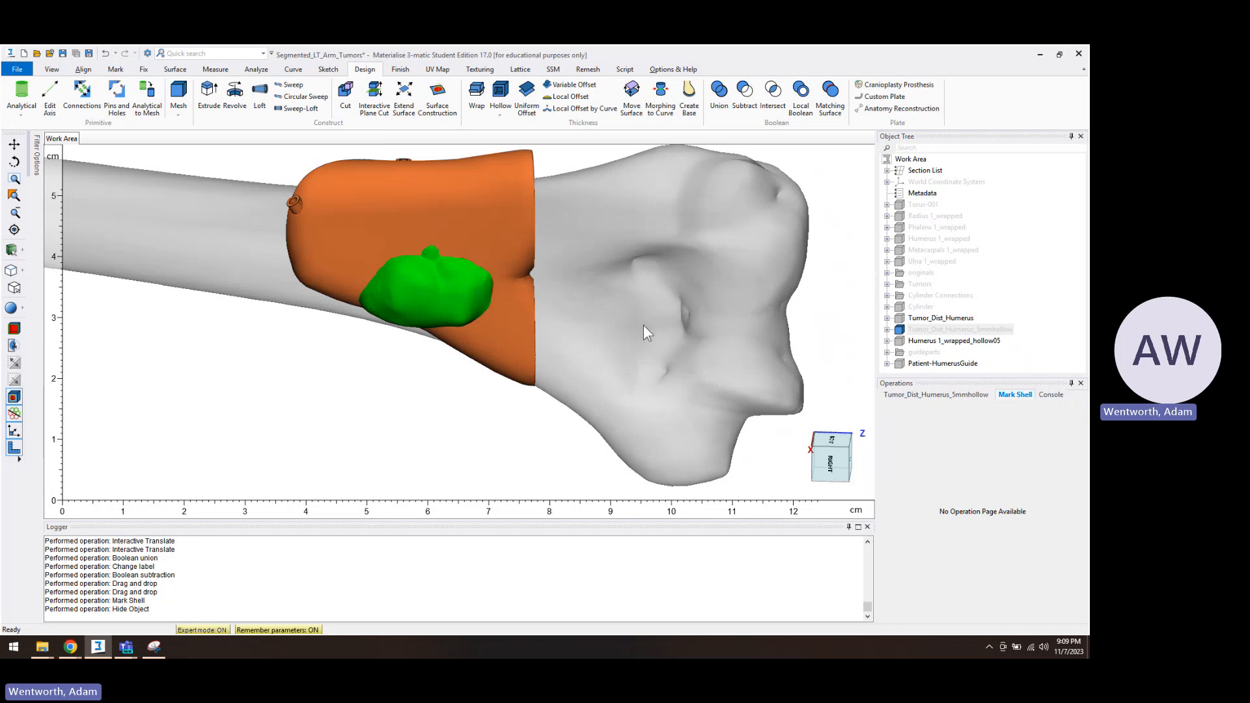
Start a Trim operation with Patient-HumerusGuide as its only entity, removing Tumor_Dist_Humerus_5mmhollow from the selection
key("ctrl+t")
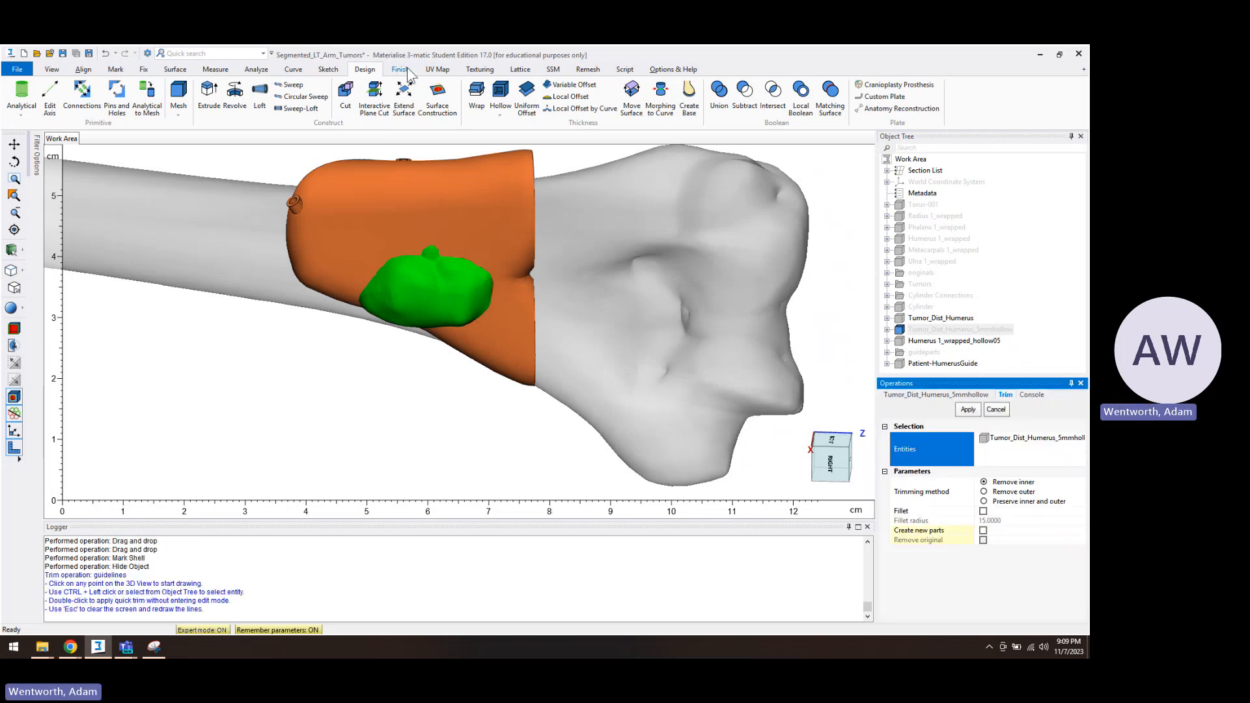
left_click(406, 70)
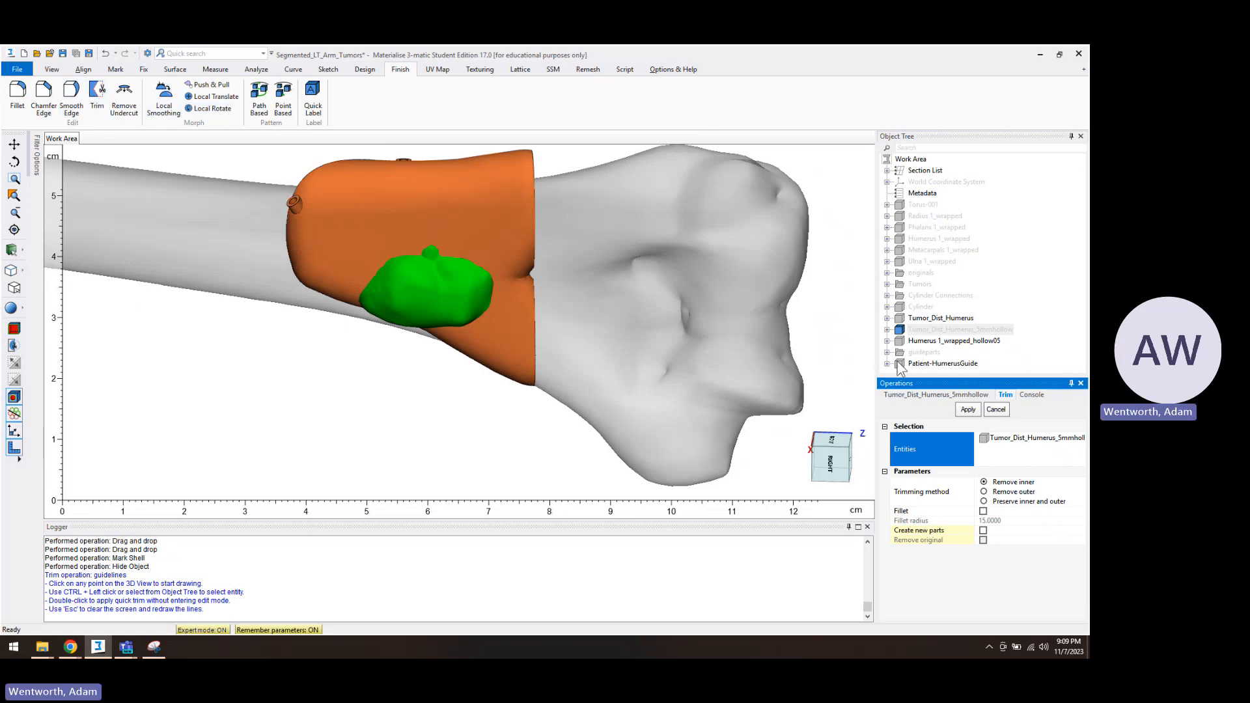
left_click(931, 366)
left_click(1016, 439)
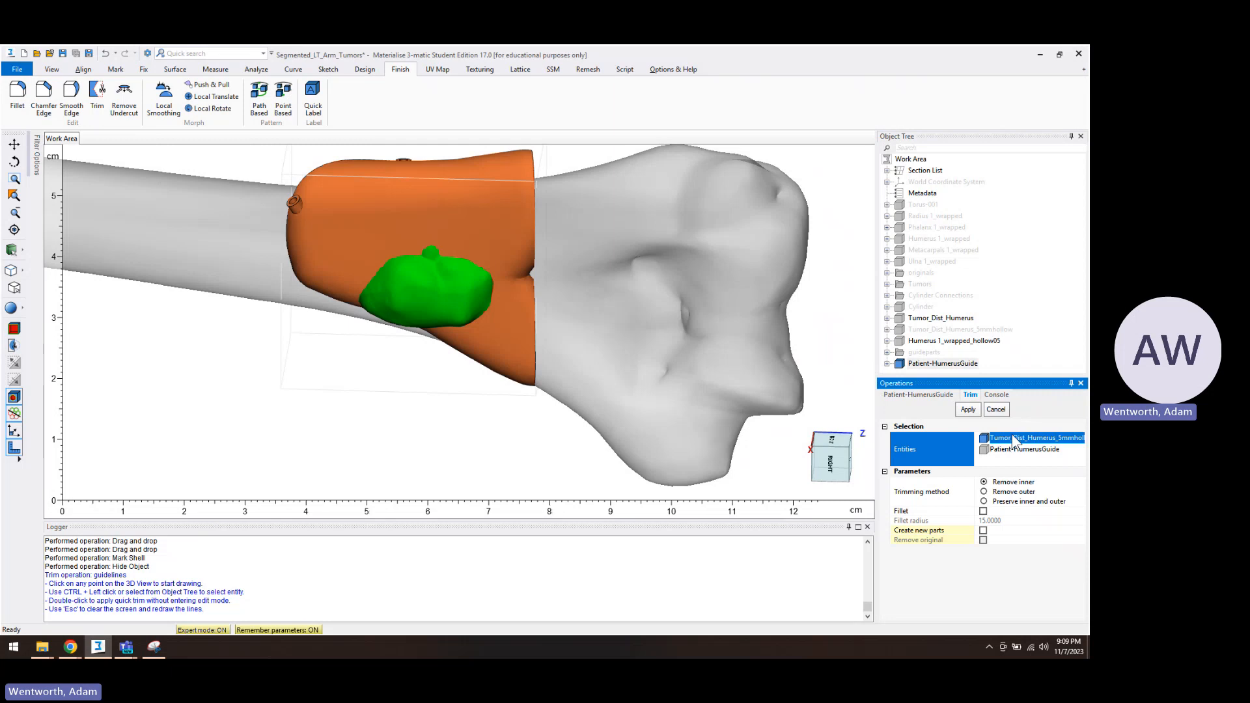
key("Delete")
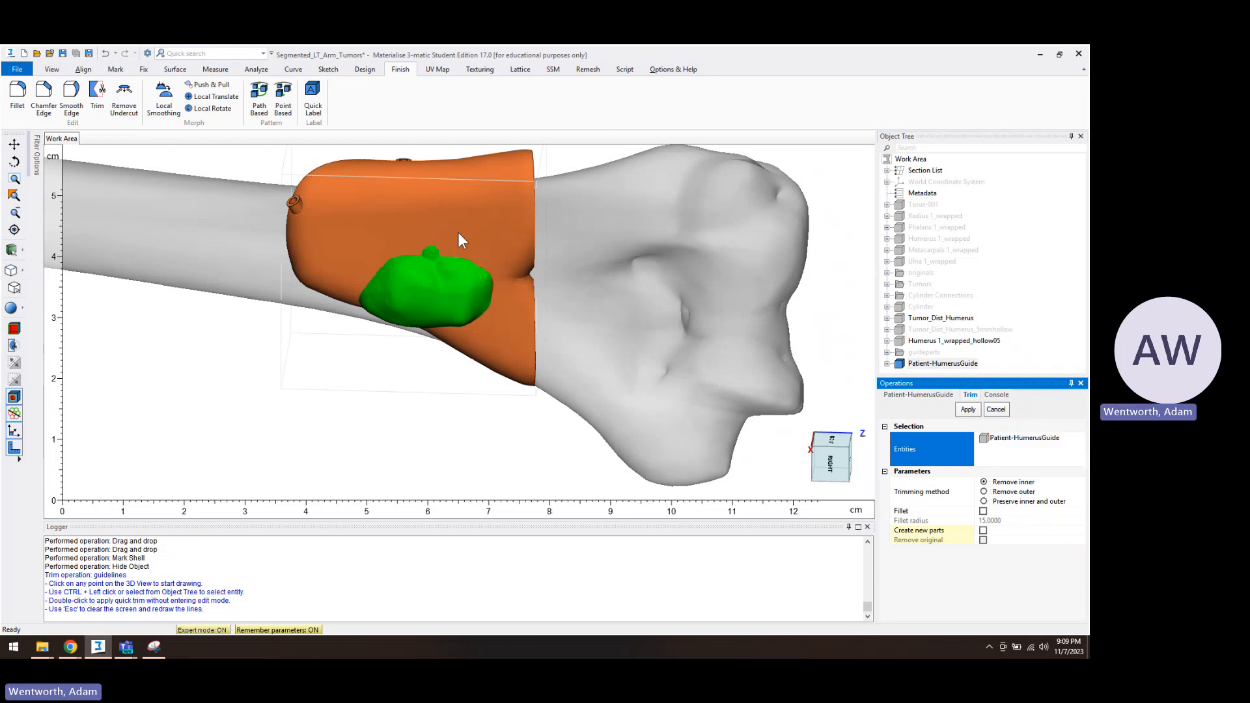
middle_click_drag(504, 277, 526, 327)
right_click_drag(525, 327, 533, 353)
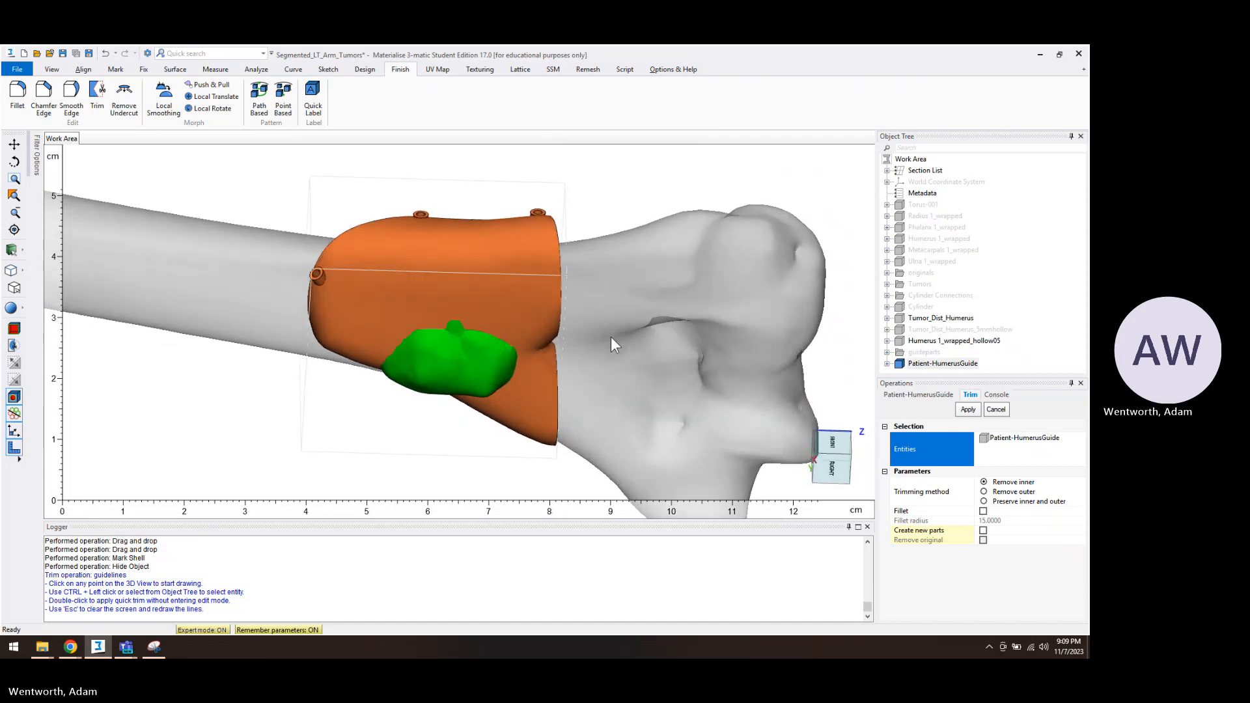
Set the transparency of Patient-HumerusGuide to Medium
right_click(952, 368)
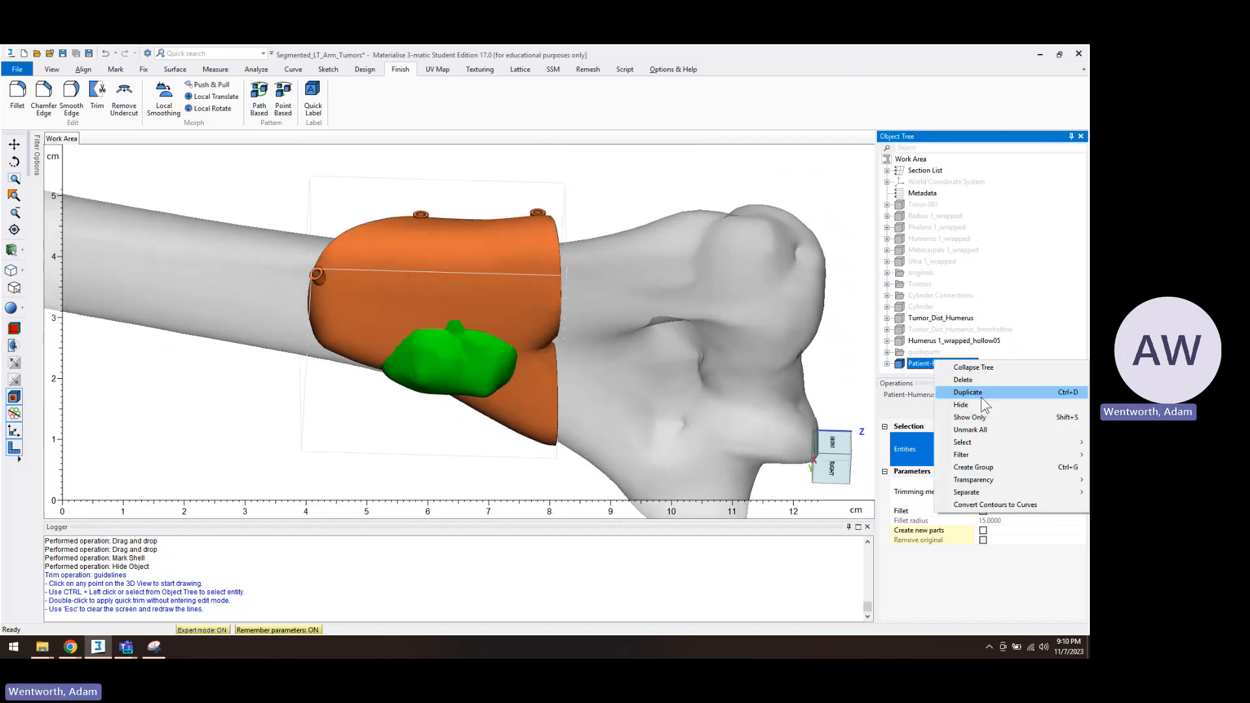
mouse_move(974, 480)
left_click(893, 505)
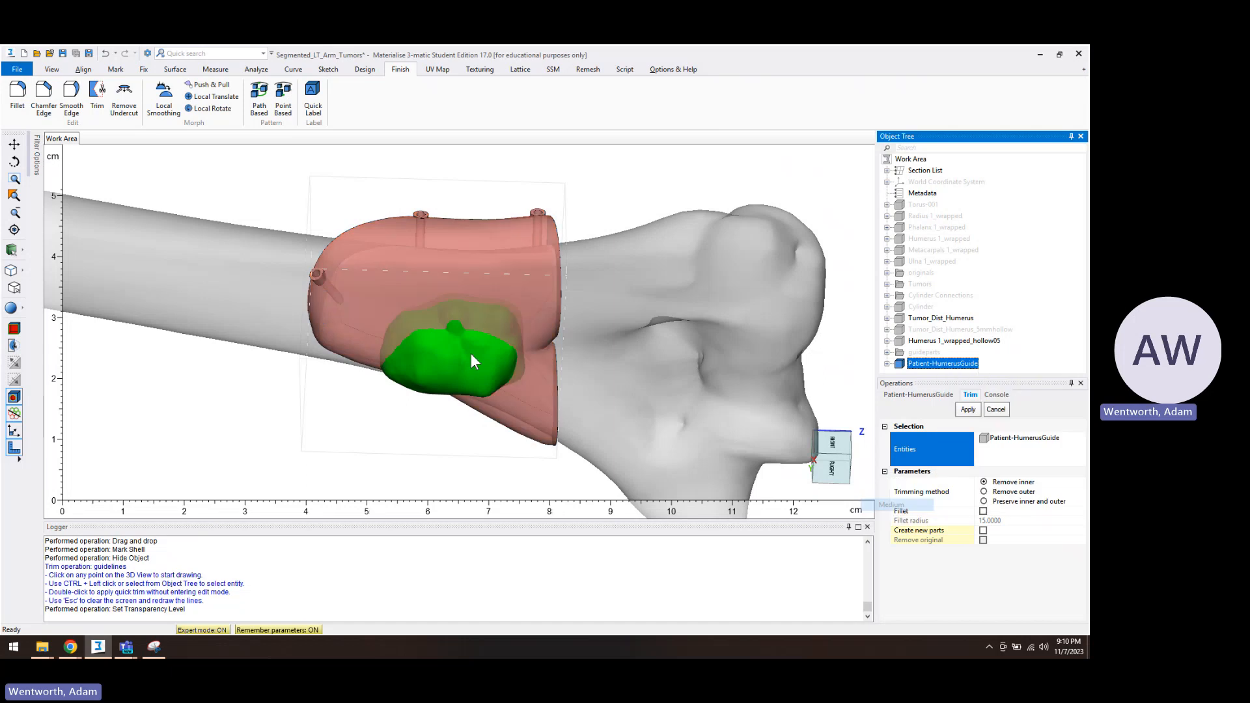
Enable the fillet option for trimming Patient-HumerusGuide and set the fillet radius to 50
right_click_drag(444, 303, 354, 303)
right_click_drag(351, 301, 569, 342)
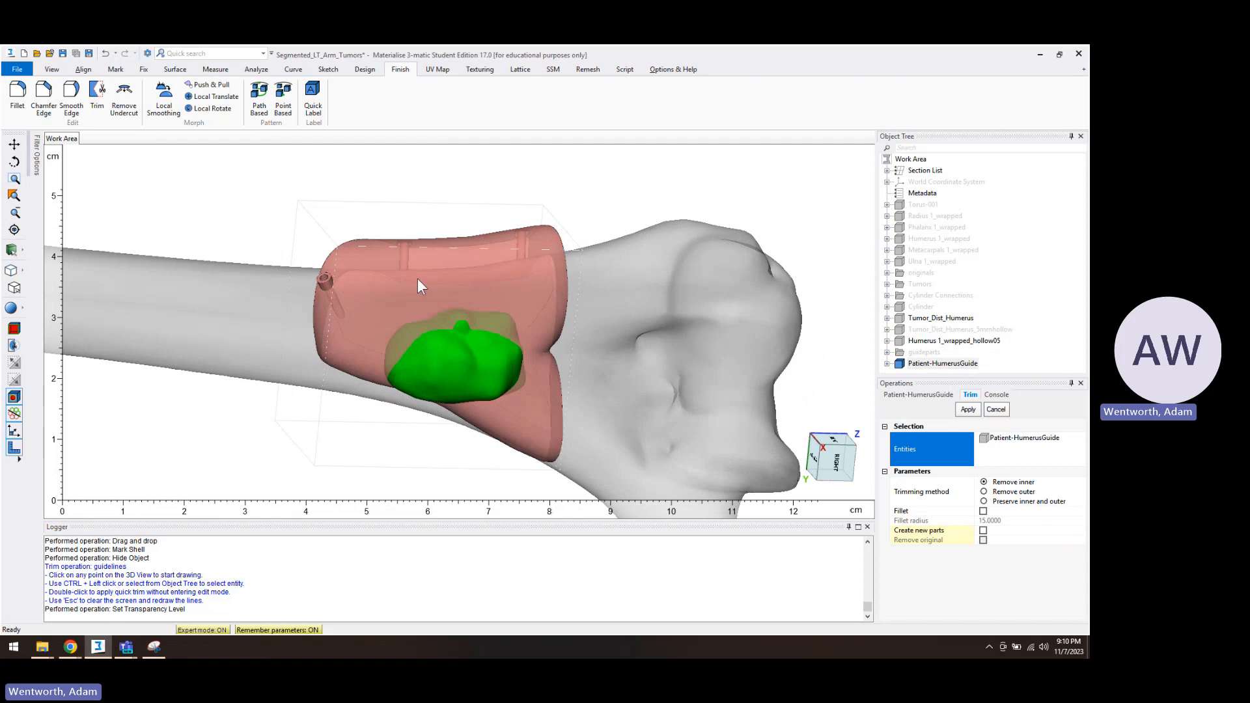
right_click_drag(419, 280, 587, 338)
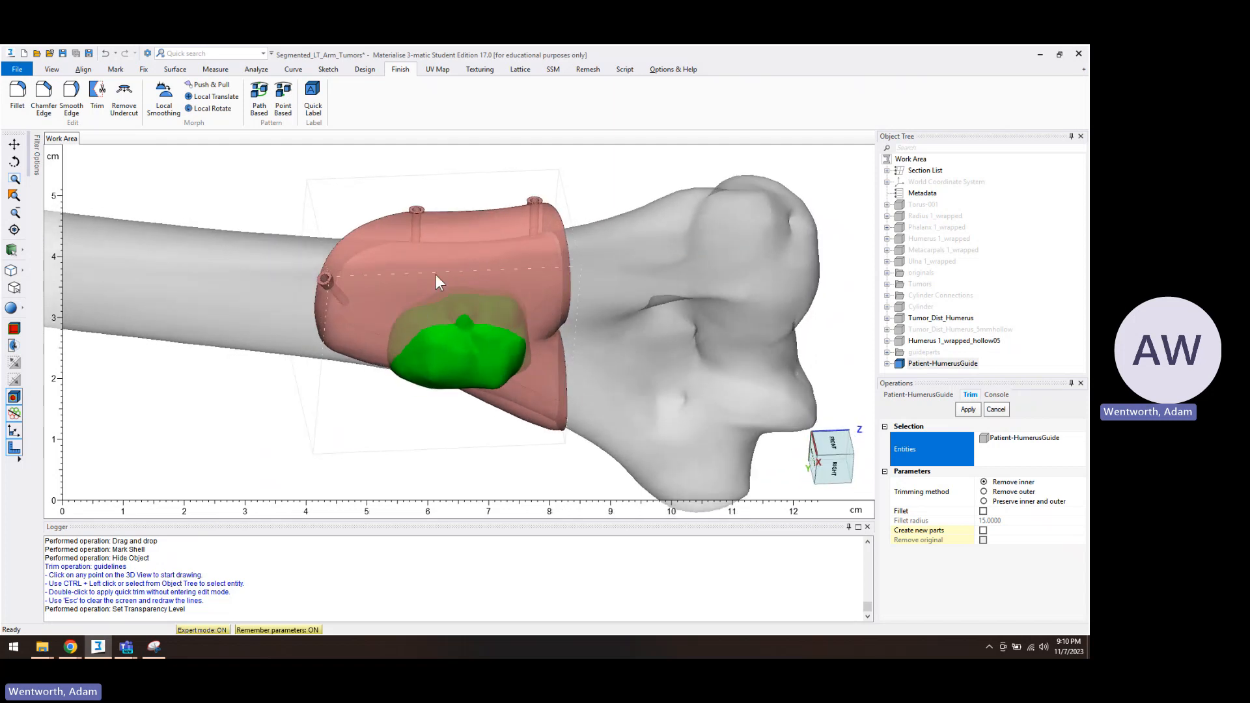
right_click_drag(436, 275, 642, 259)
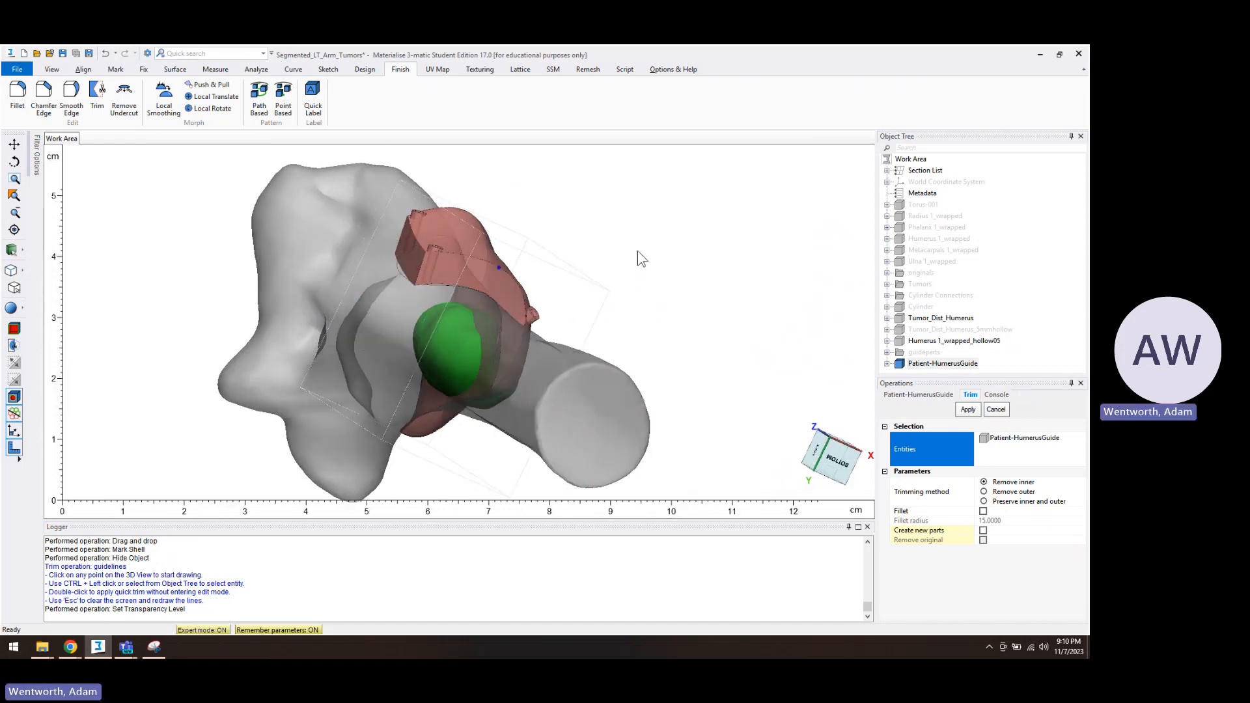
right_click_drag(479, 283, 364, 273)
right_click_drag(671, 332, 724, 319)
left_click(983, 511)
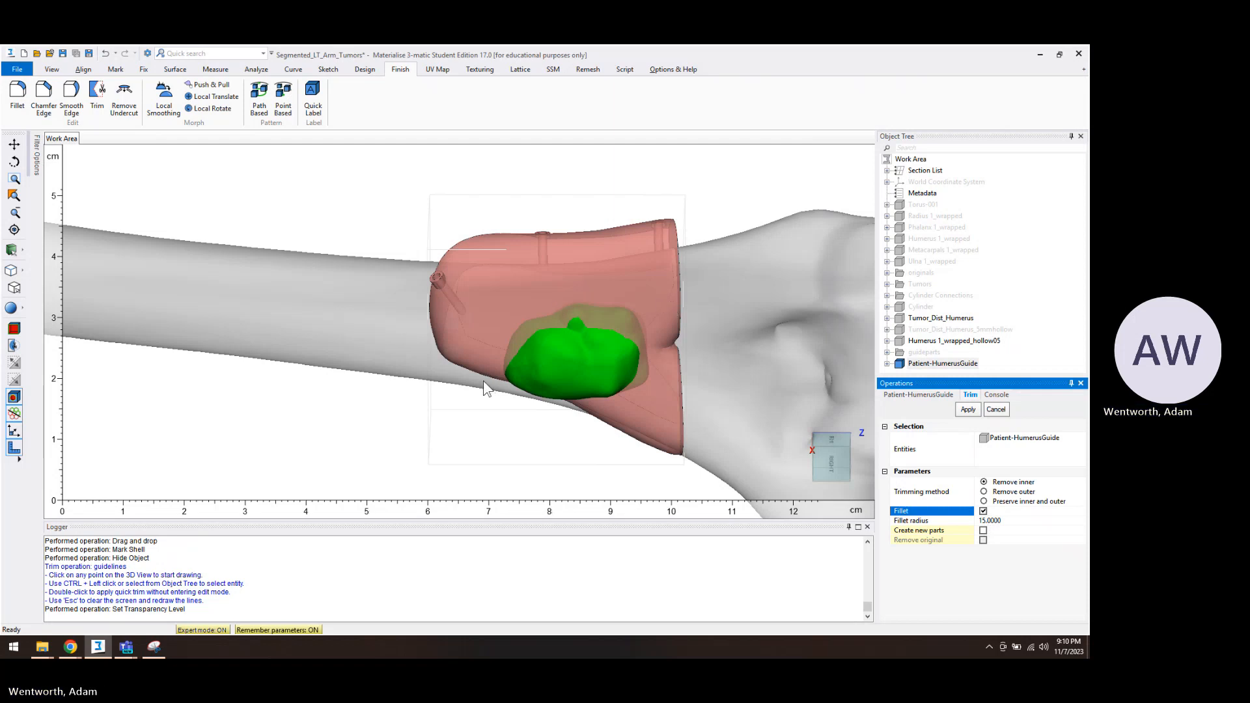
left_click(991, 520)
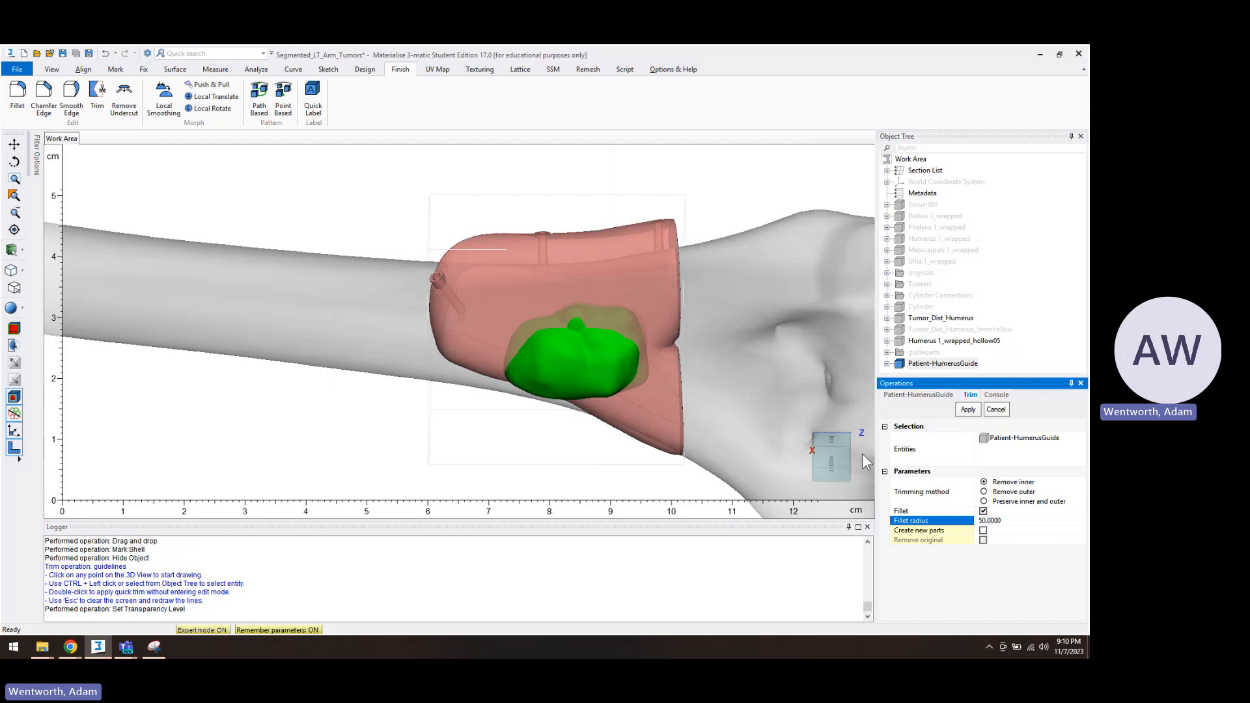
Draw a closed trim outline around the tumor and the lower part of the guide, with its upper edge just above the tumor
left_click(690, 298)
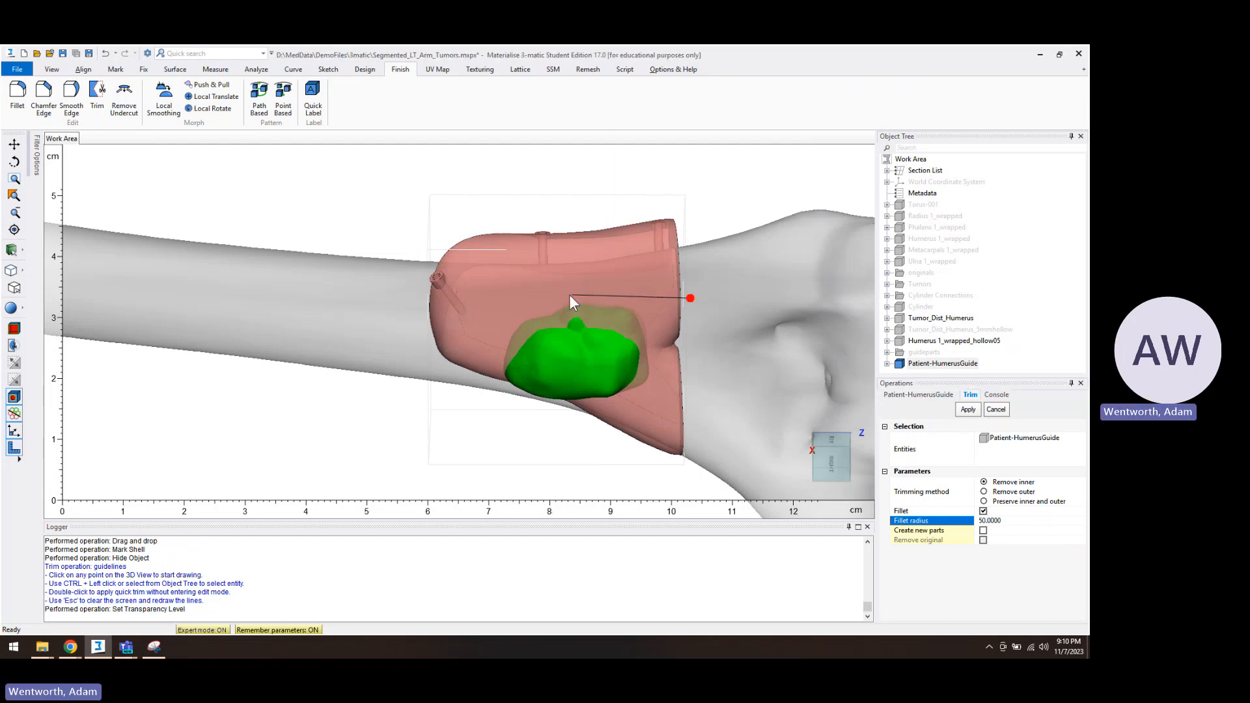
left_click(538, 292)
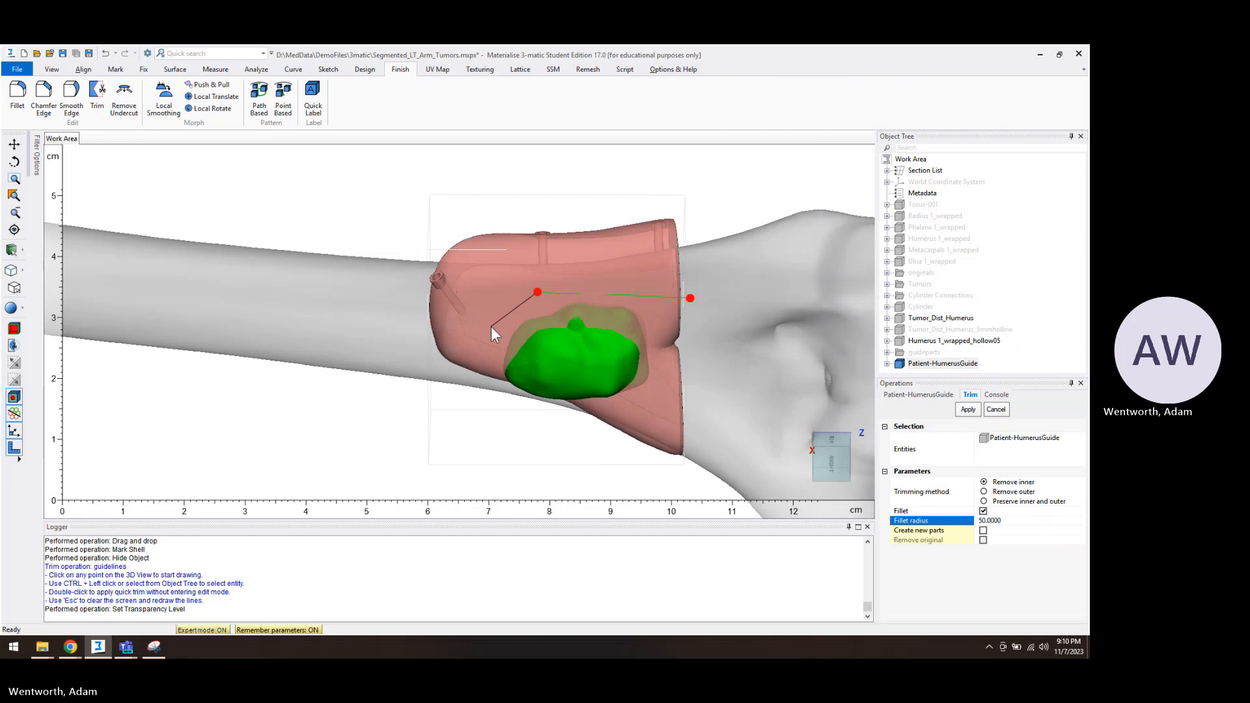
left_click(499, 322)
left_click(478, 398)
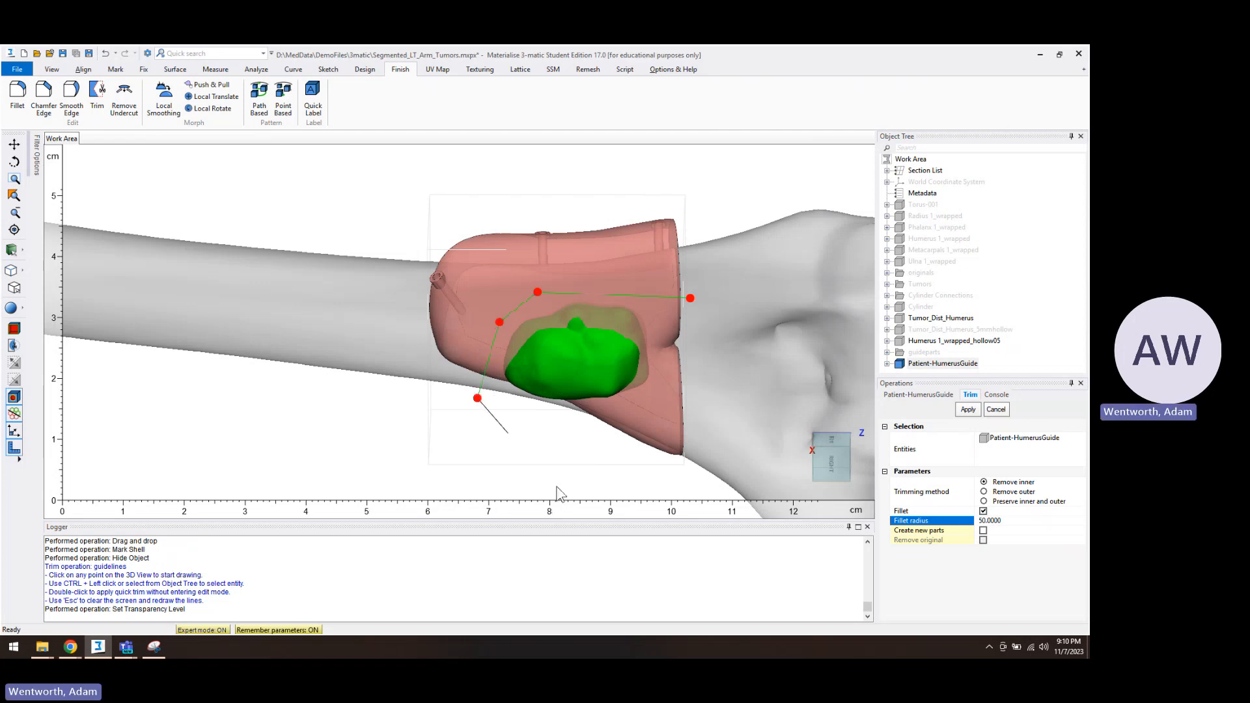
left_click(555, 482)
left_click(705, 495)
left_click(732, 381)
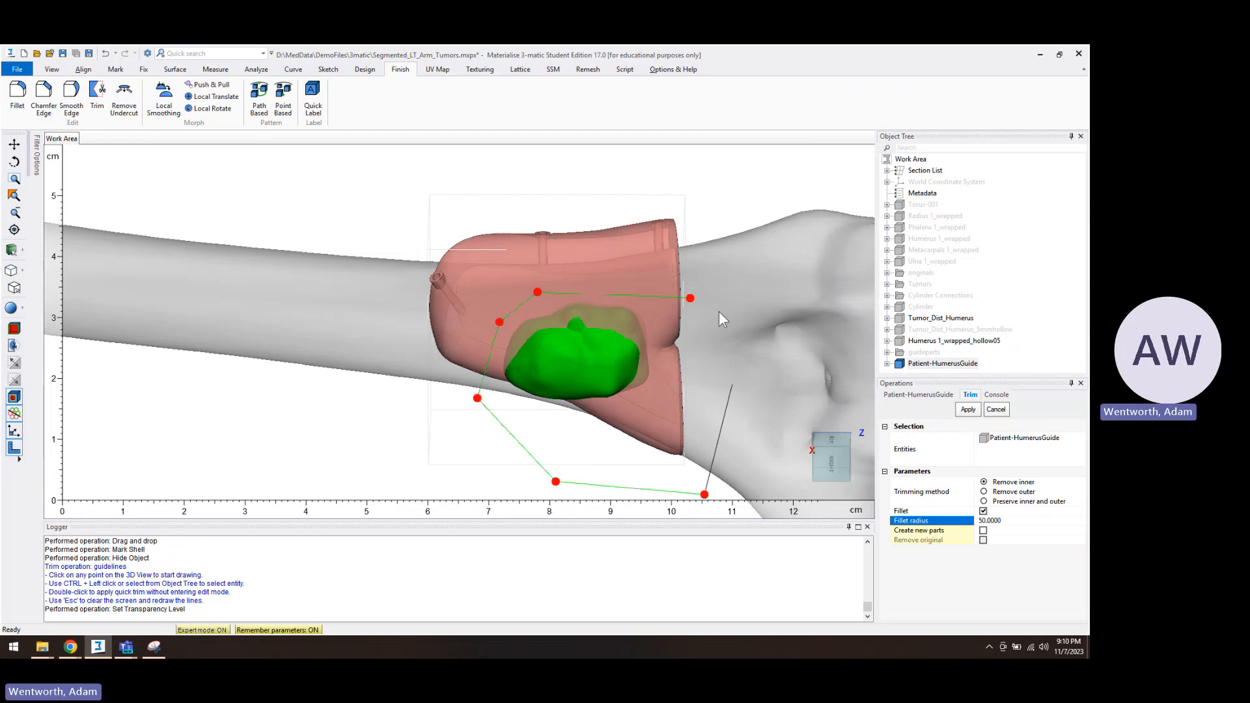
left_click(690, 298)
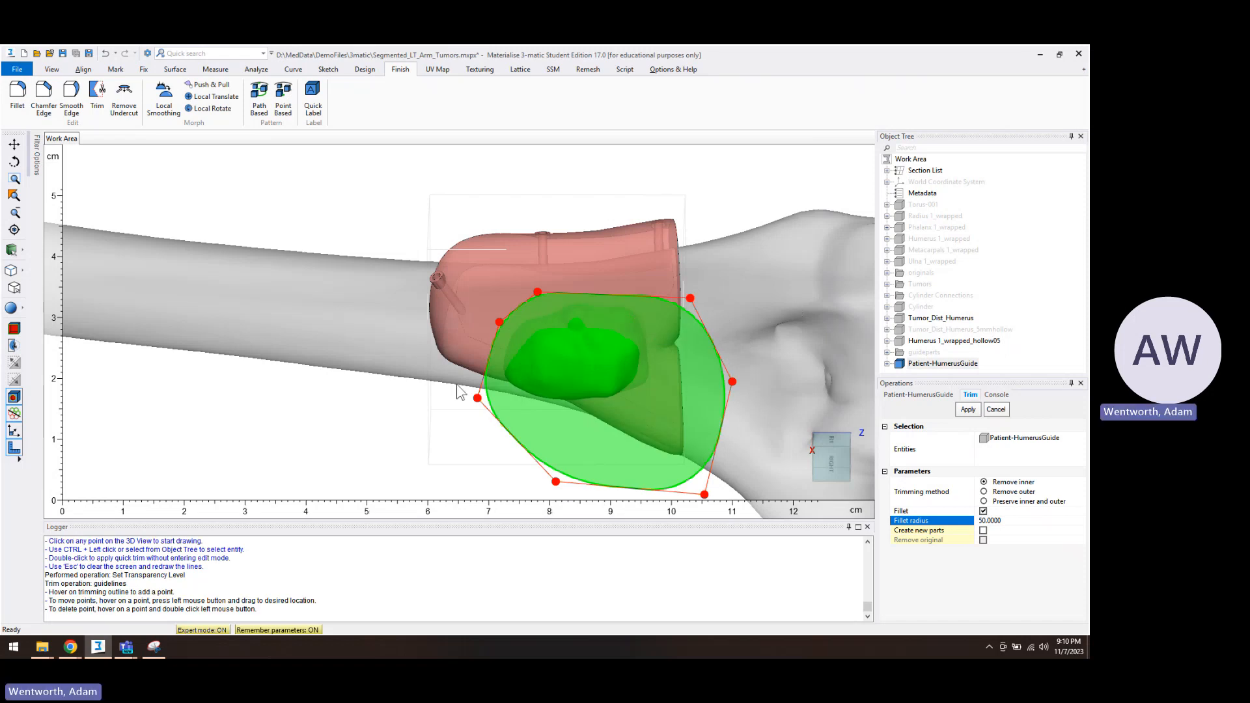
Move two corner points of the trim outline outward, trim the guide with it, and undo that trim
left_click_drag(477, 398, 464, 412)
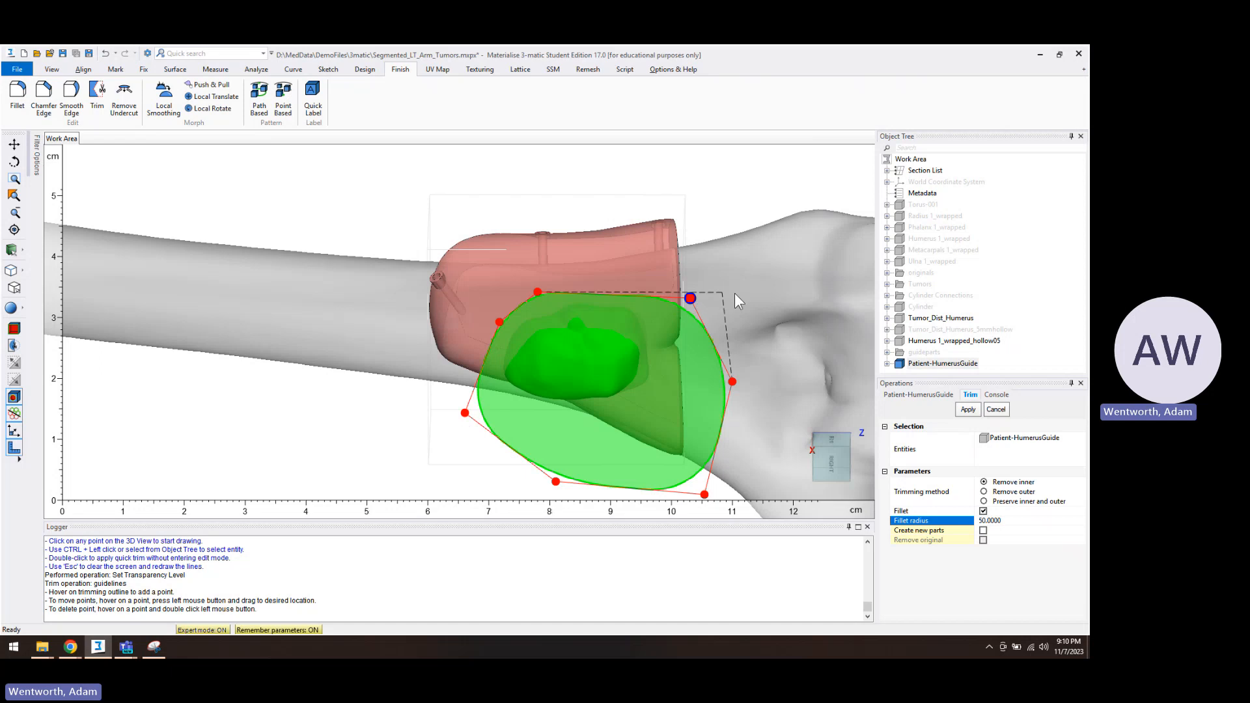
left_click_drag(735, 293, 752, 326)
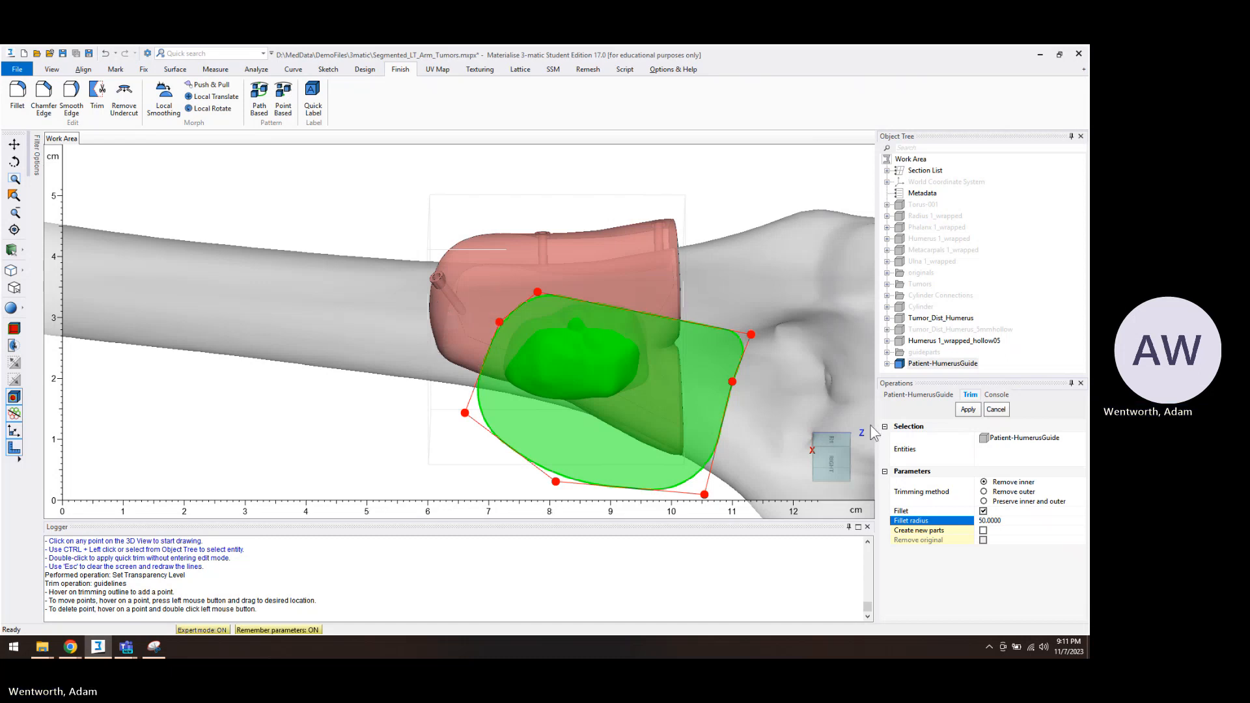
left_click(969, 410)
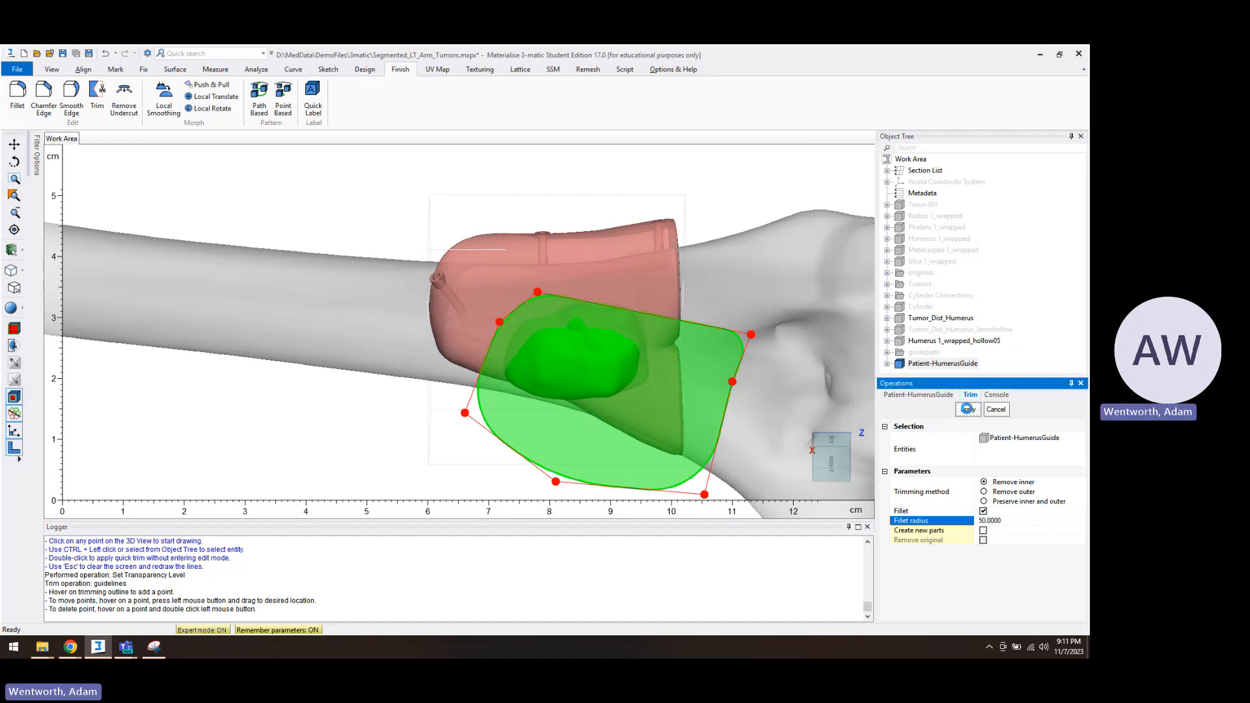
mouse_move(630, 346)
right_mouse_down()
mouse_move(625, 308)
mouse_move(571, 313)
mouse_move(639, 326)
mouse_move(616, 303)
mouse_move(640, 329)
right_mouse_up()
key("ctrl+z")
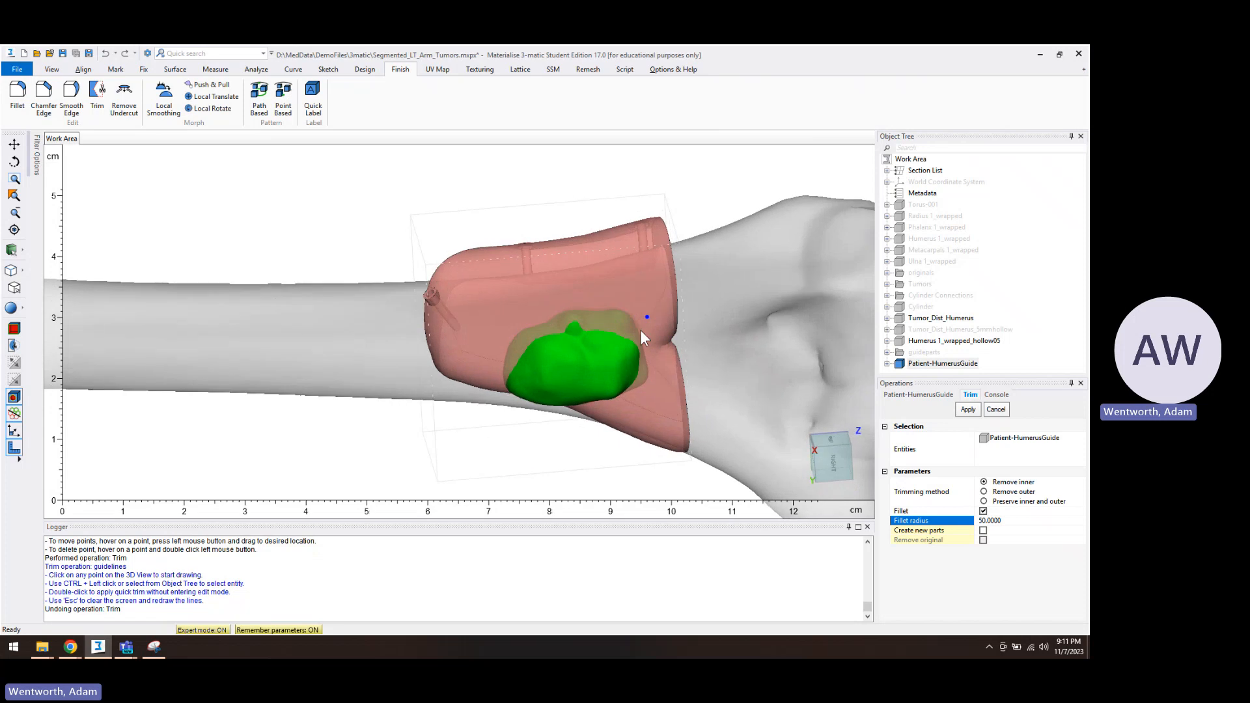
Draw a wider closed trim outline that leaves more clearance above the tumor and encloses the guide's lower part
right_click_drag(715, 316, 690, 307)
left_click(686, 317)
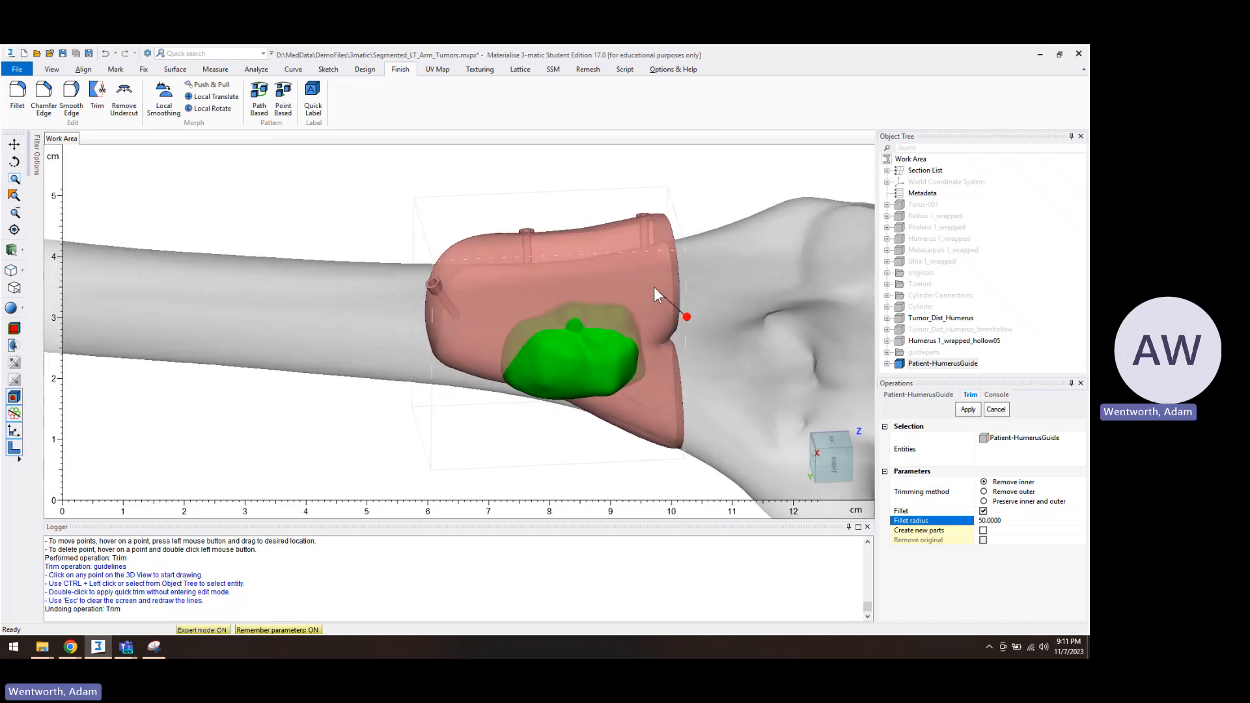
left_click(654, 288)
left_click(604, 272)
left_click(530, 275)
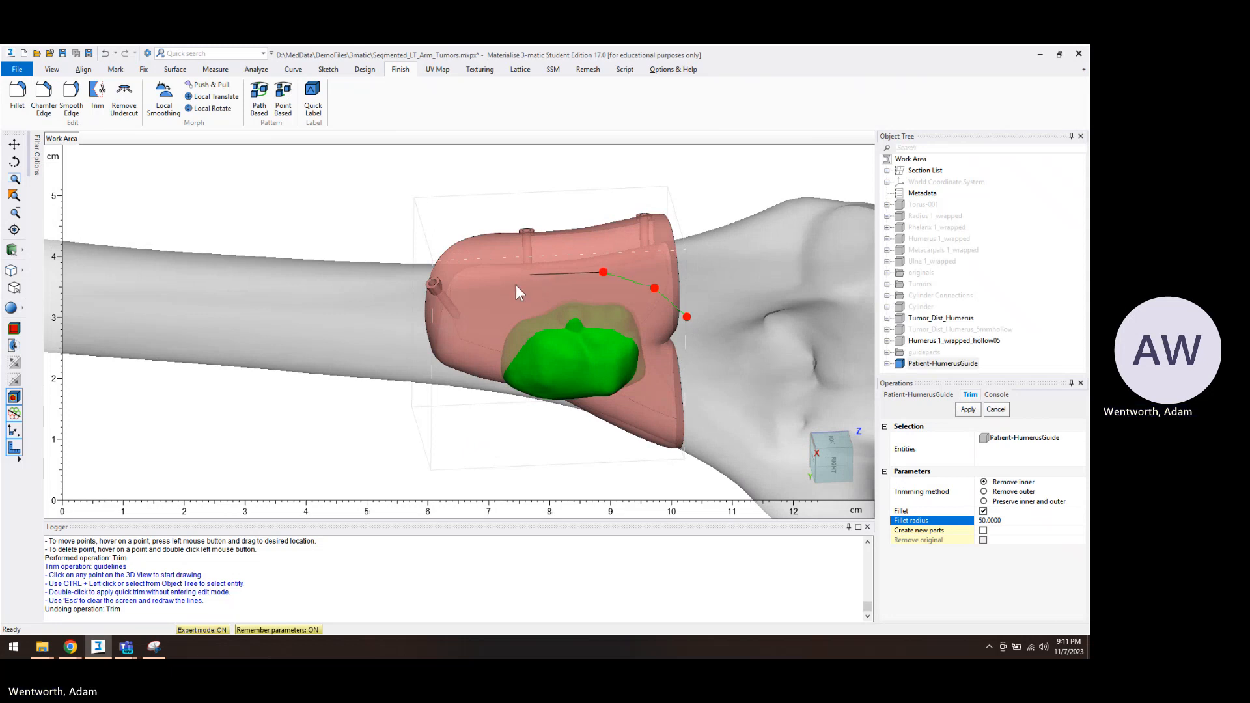
left_click(479, 304)
left_click(465, 423)
left_click(520, 467)
left_click(709, 496)
left_click(739, 350)
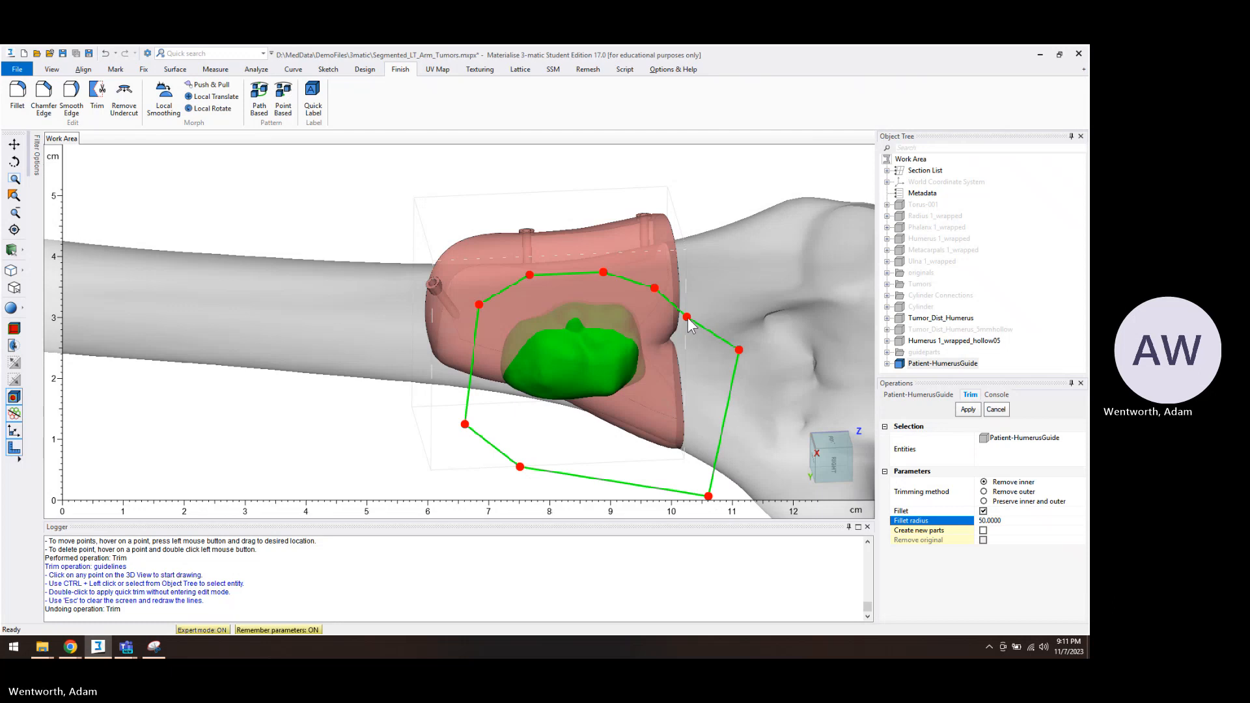
left_click(688, 317)
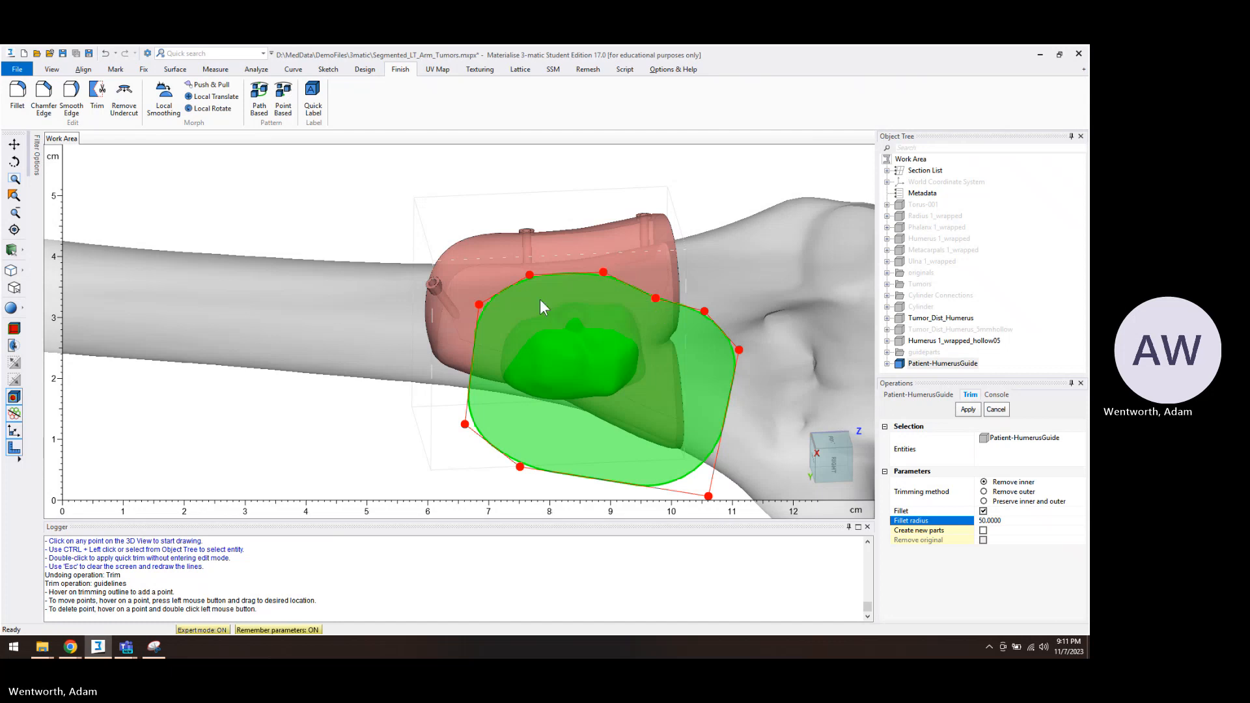
Move two points on the outline's shaft side slightly toward the tumor and trim away the enclosed guide material
left_click_drag(479, 305, 490, 307)
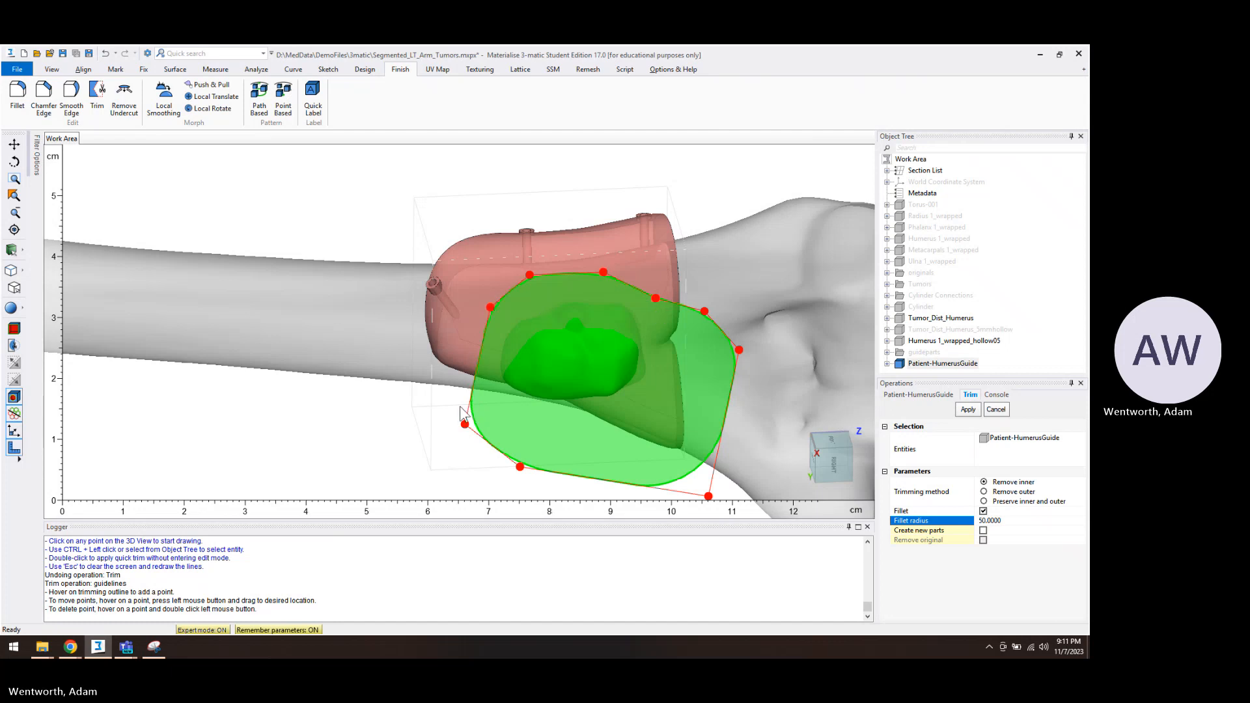
left_click_drag(464, 424, 472, 423)
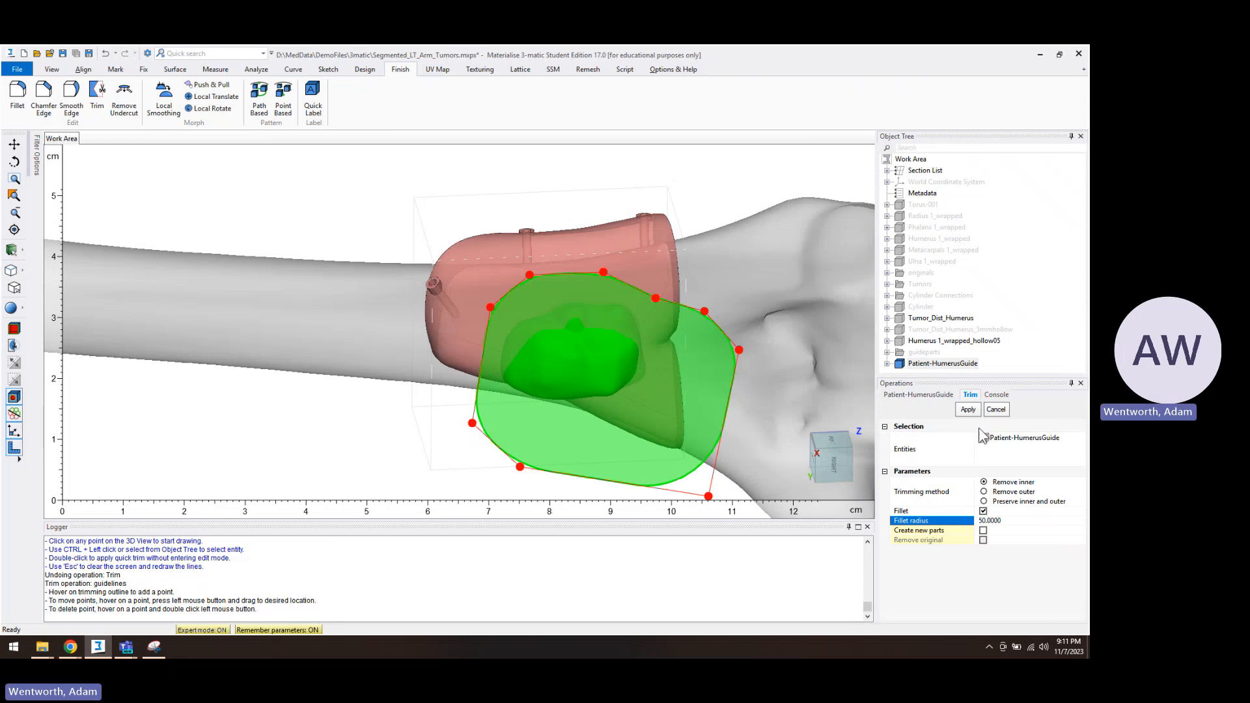
left_click(968, 409)
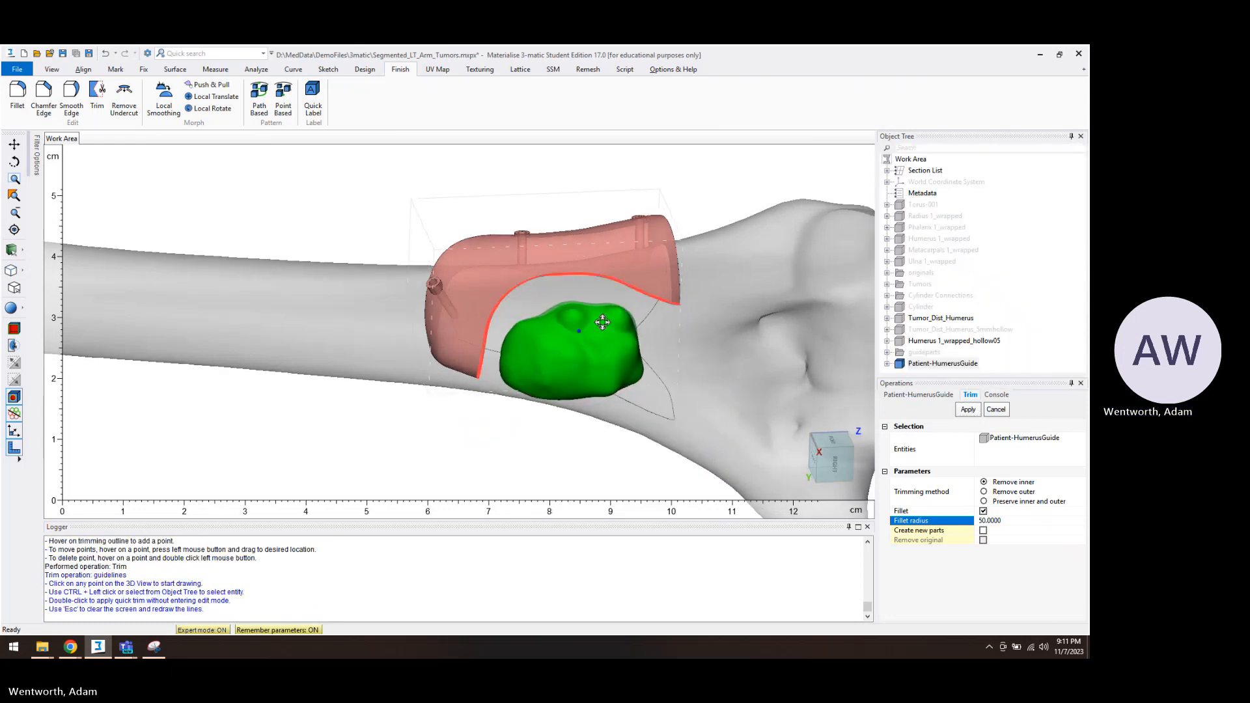
Inspect the trimmed guide around the tumor and unmark all marked surfaces
right_click_drag(589, 287, 698, 257)
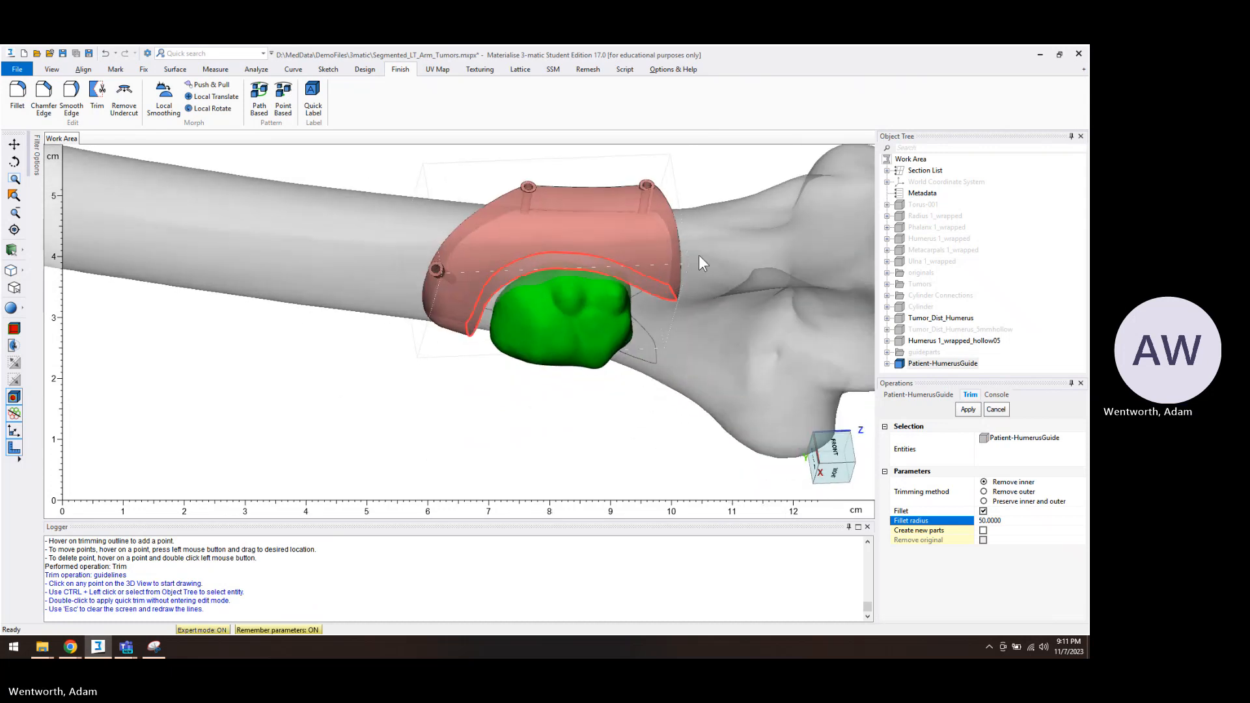
right_click(654, 263)
left_click(691, 334)
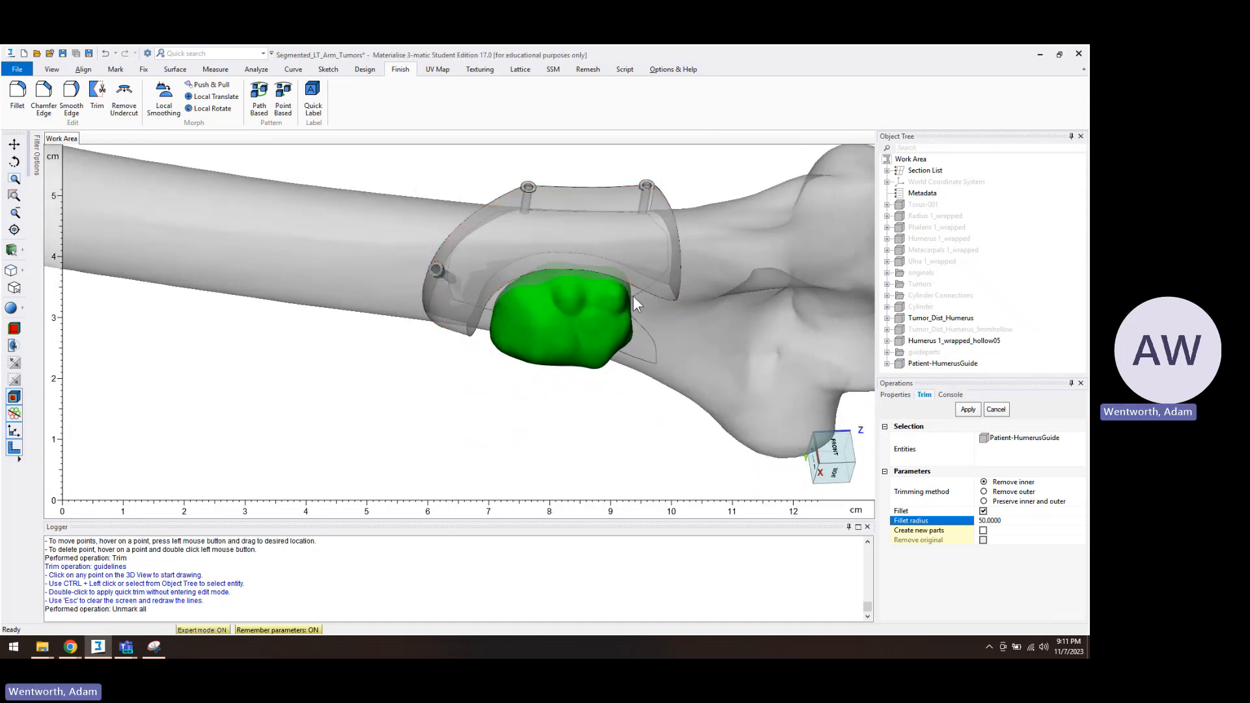
mouse_move(633, 296)
right_mouse_down()
mouse_move(609, 250)
mouse_move(625, 290)
right_mouse_up()
Set the part color of Patient-HumerusGuide to orange
left_click(928, 363)
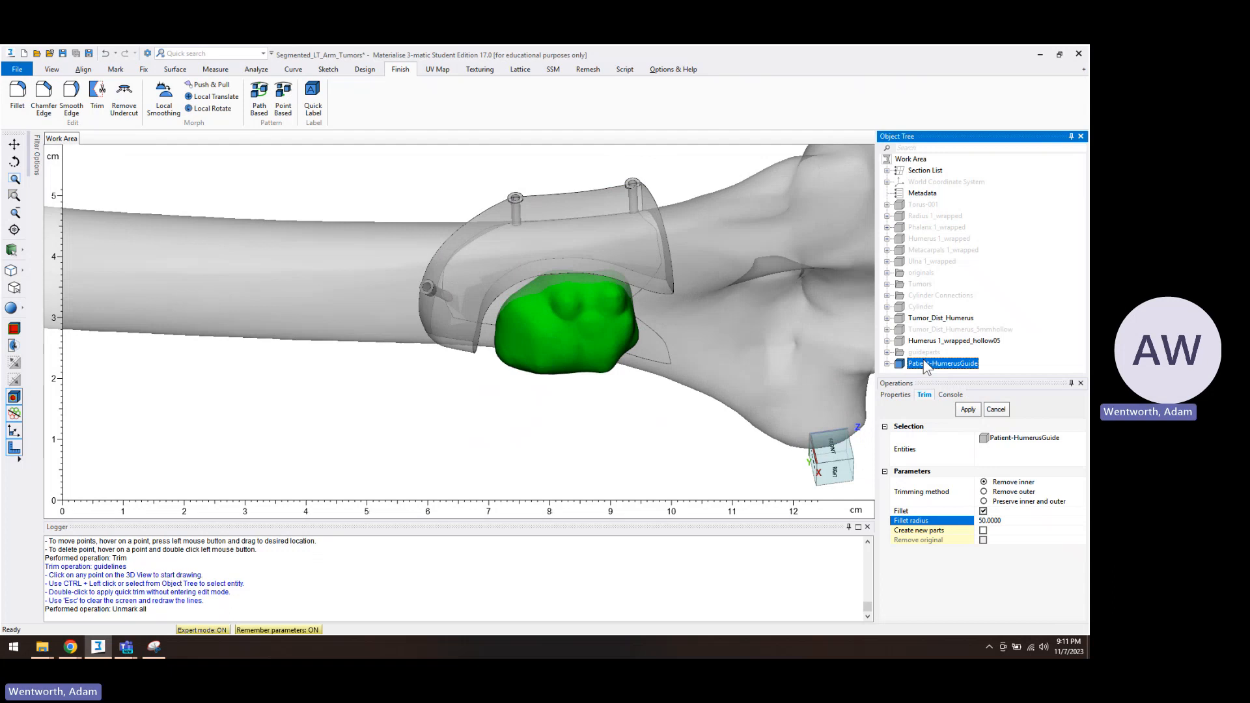
left_click(914, 395)
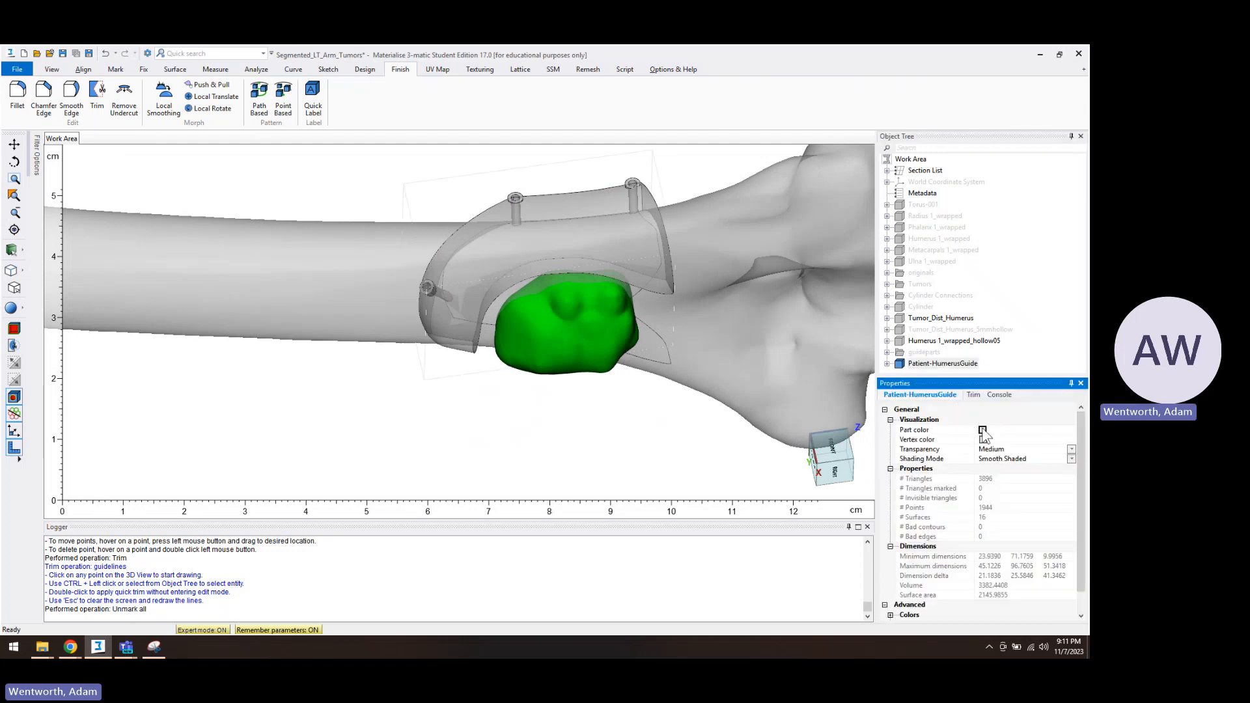
left_click(983, 431)
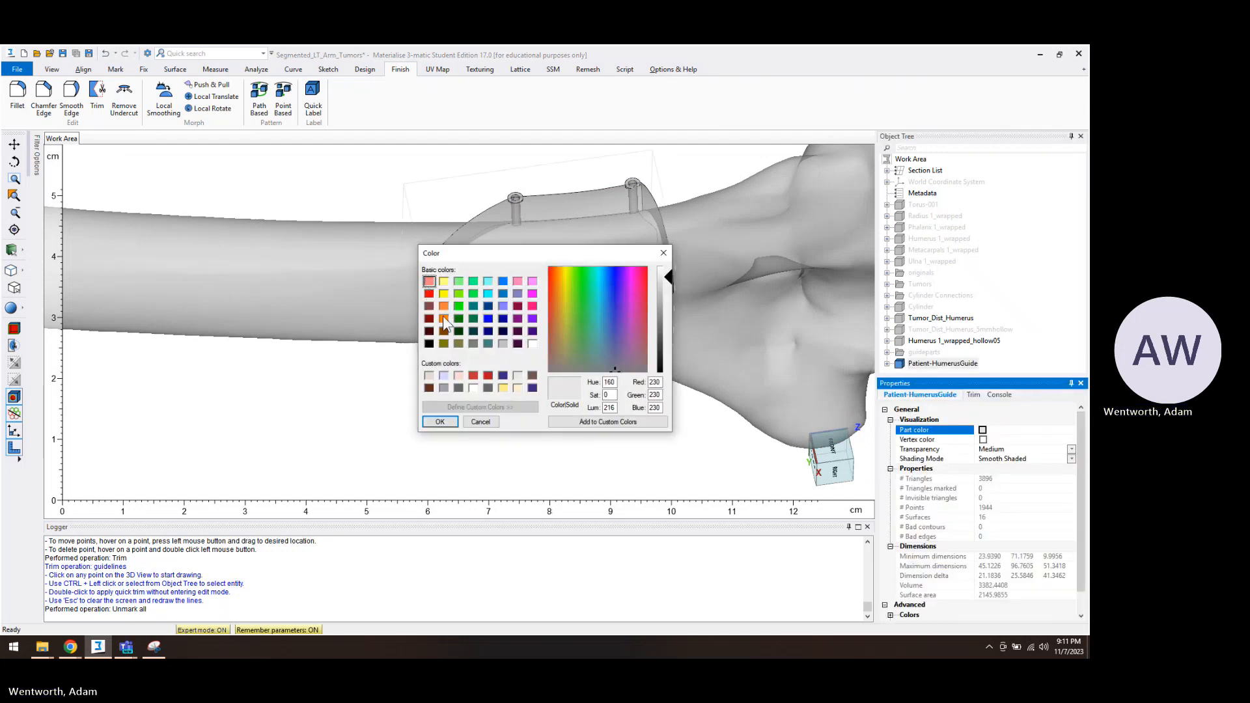
left_click(444, 318)
left_click(441, 422)
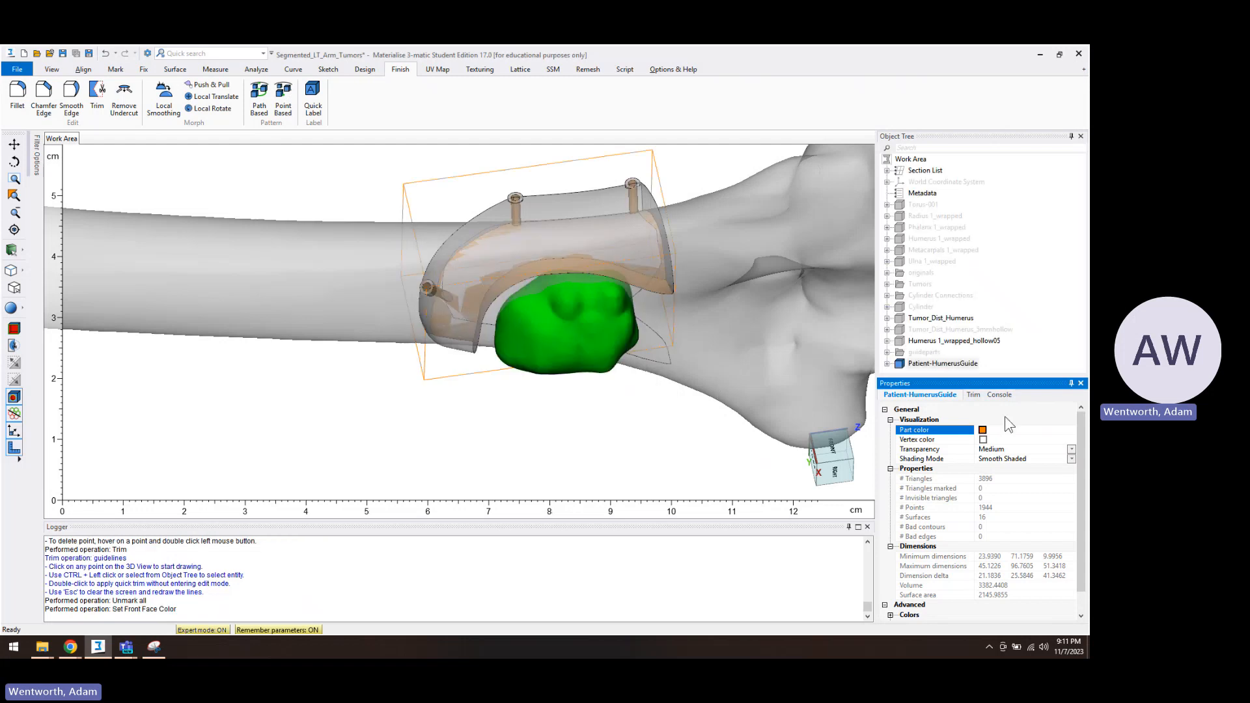
Make the Surface List of Patient-HumerusGuide use the part color
right_click_drag(391, 213, 469, 260)
left_click(886, 363)
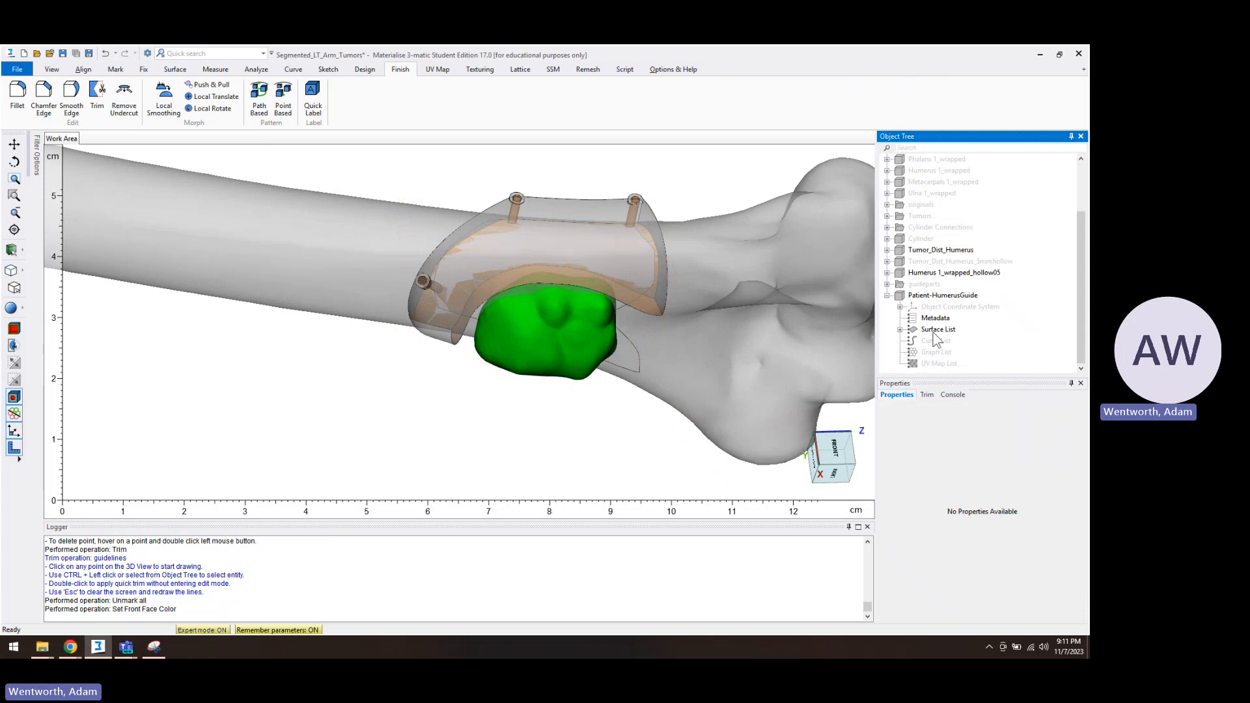
left_click(938, 329)
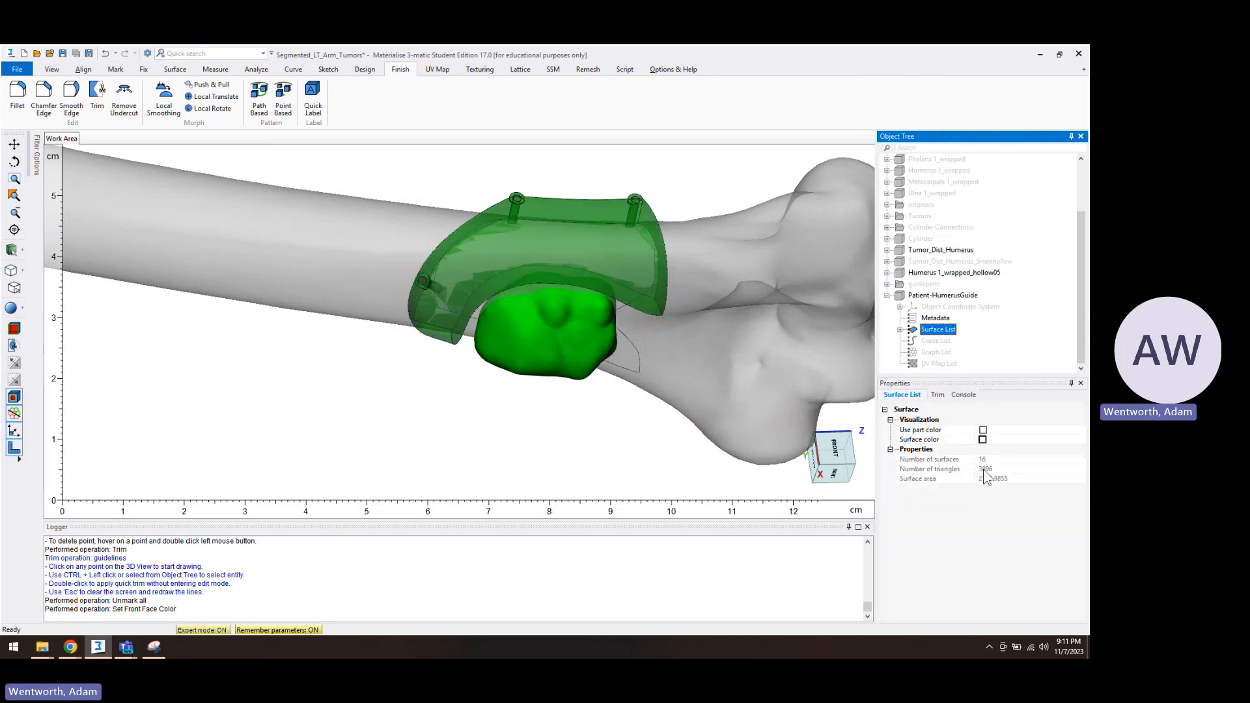
left_click(983, 431)
right_click_drag(669, 296, 450, 195)
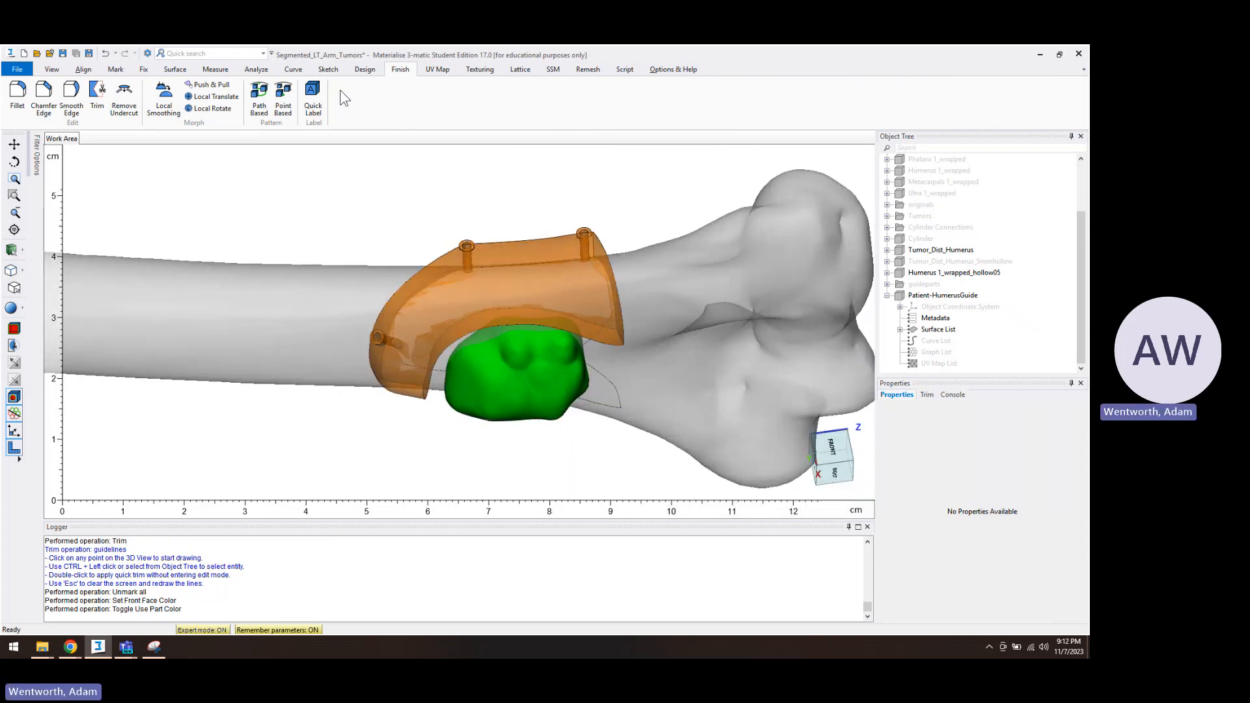
Start a Quick Label for the guide, preview the text on its outer surface, and set the font height to 3
left_click(313, 96)
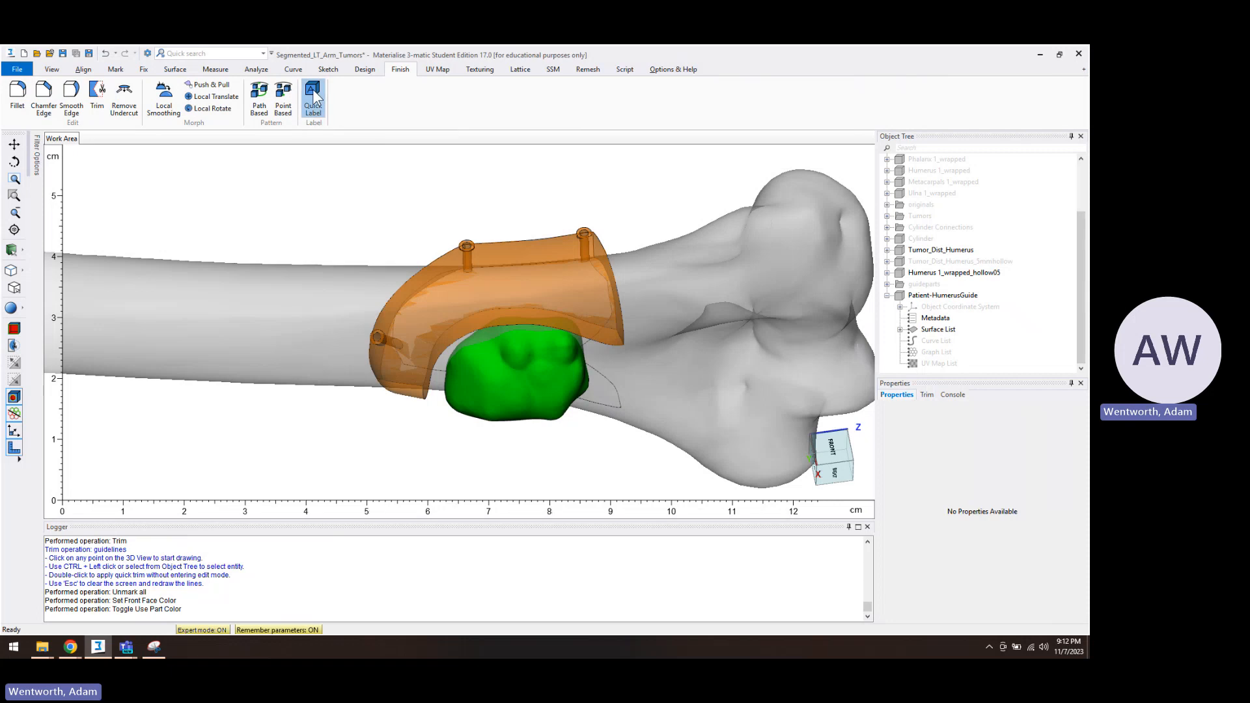
left_click(1004, 521)
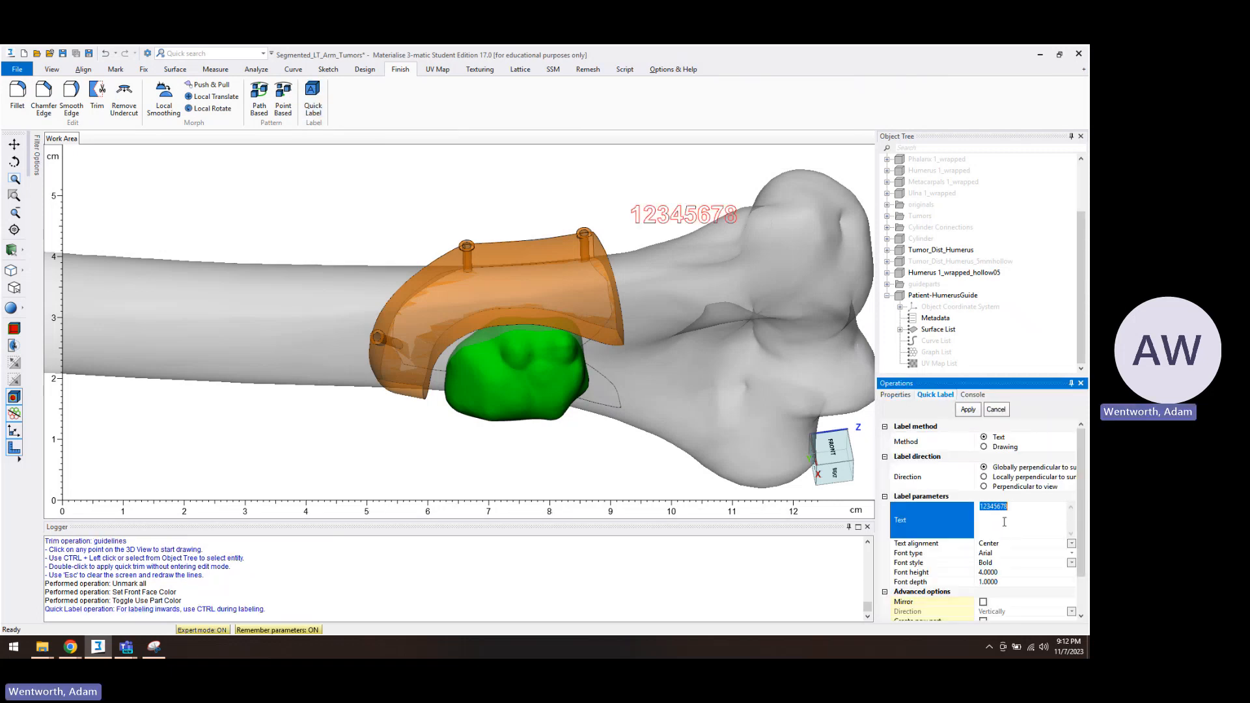
left_click(514, 285)
right_click_drag(511, 289, 515, 315)
scroll(526, 318, "up", 2)
scroll(531, 320, "up", 2)
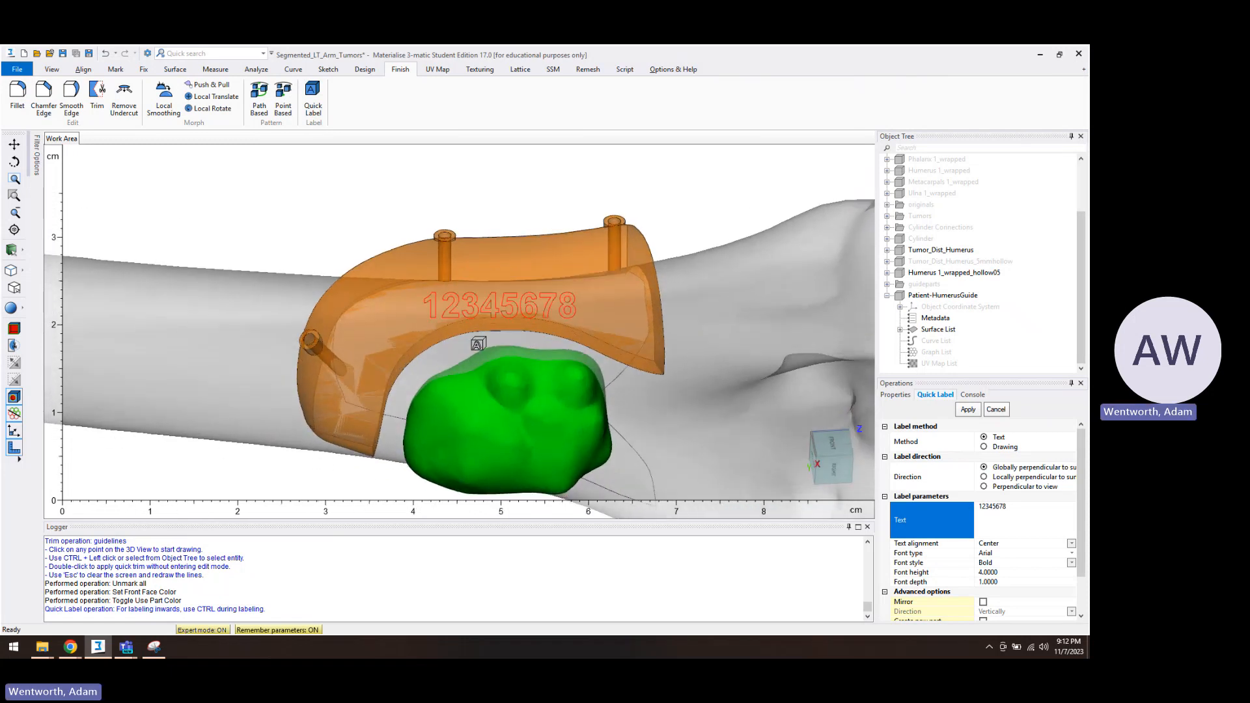
left_click(999, 574)
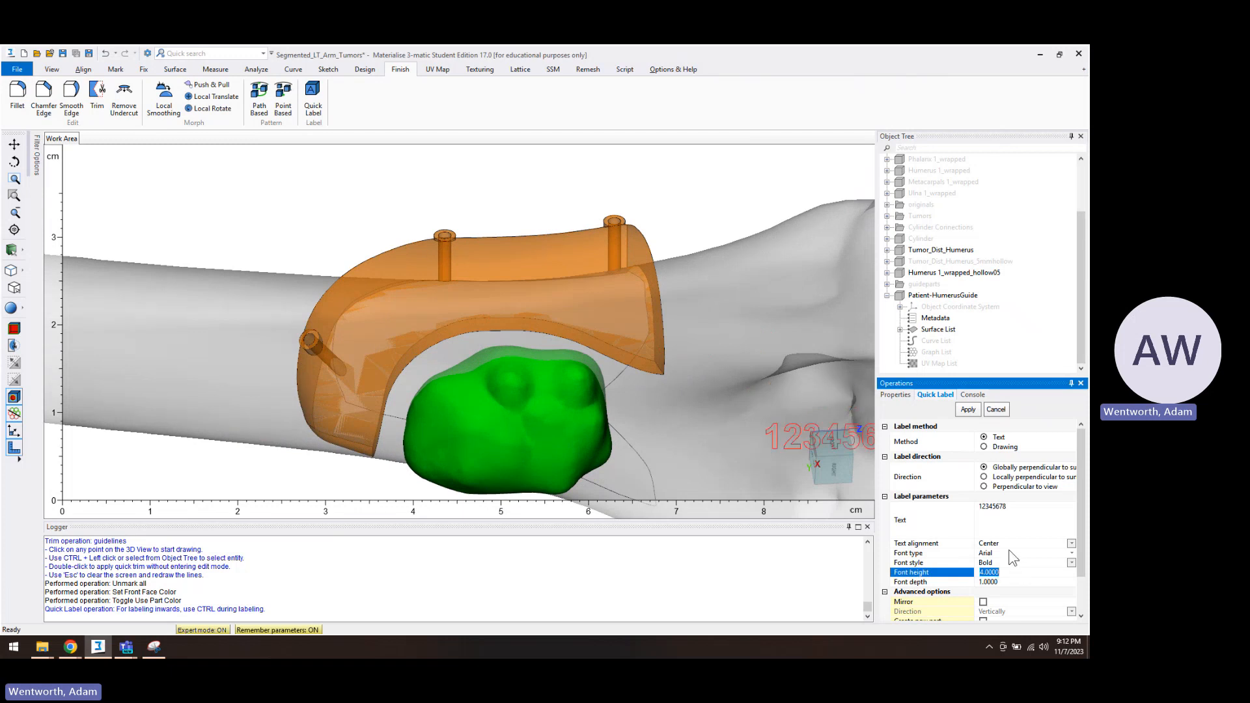
type("3")
key("Return")
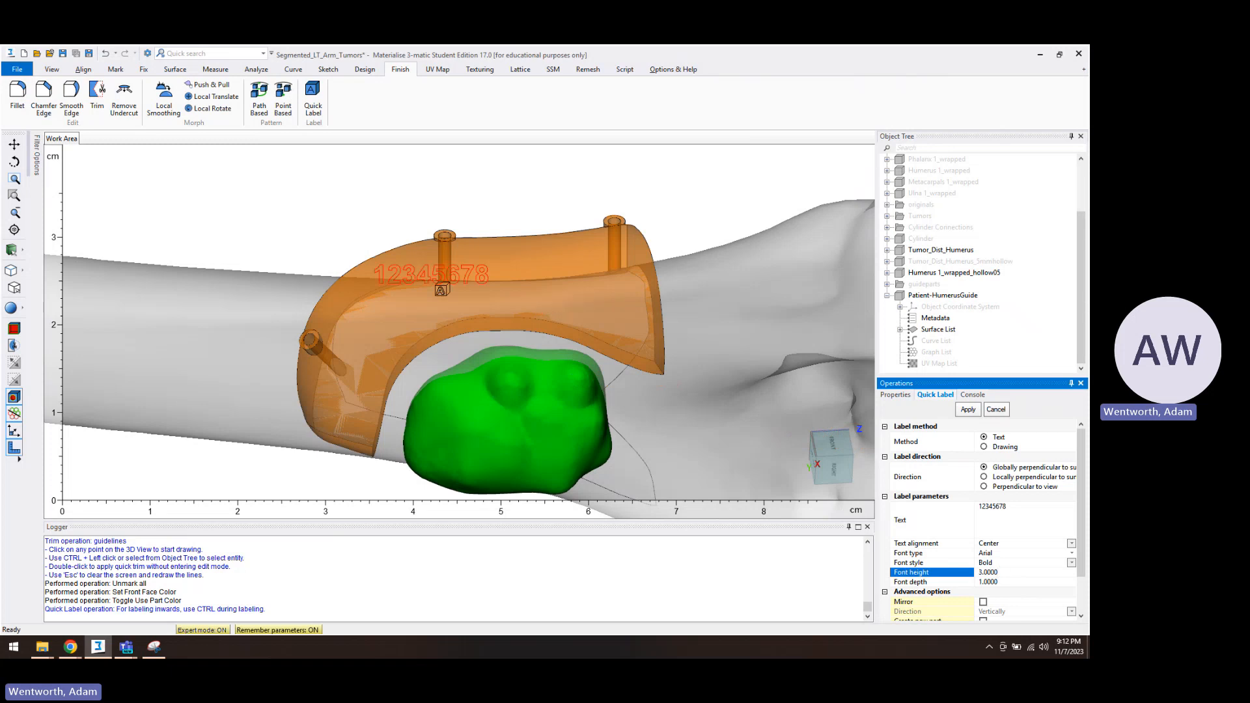
Place the bold numeric Quick Label on the guide's outer surface, centered just above the tumor cut-out, and inspect it
mouse_move(521, 301)
right_mouse_down()
mouse_move(505, 330)
mouse_move(525, 315)
mouse_move(519, 293)
mouse_move(522, 307)
right_mouse_up()
scroll(519, 315, "up", 1)
scroll(519, 313, "up", 2)
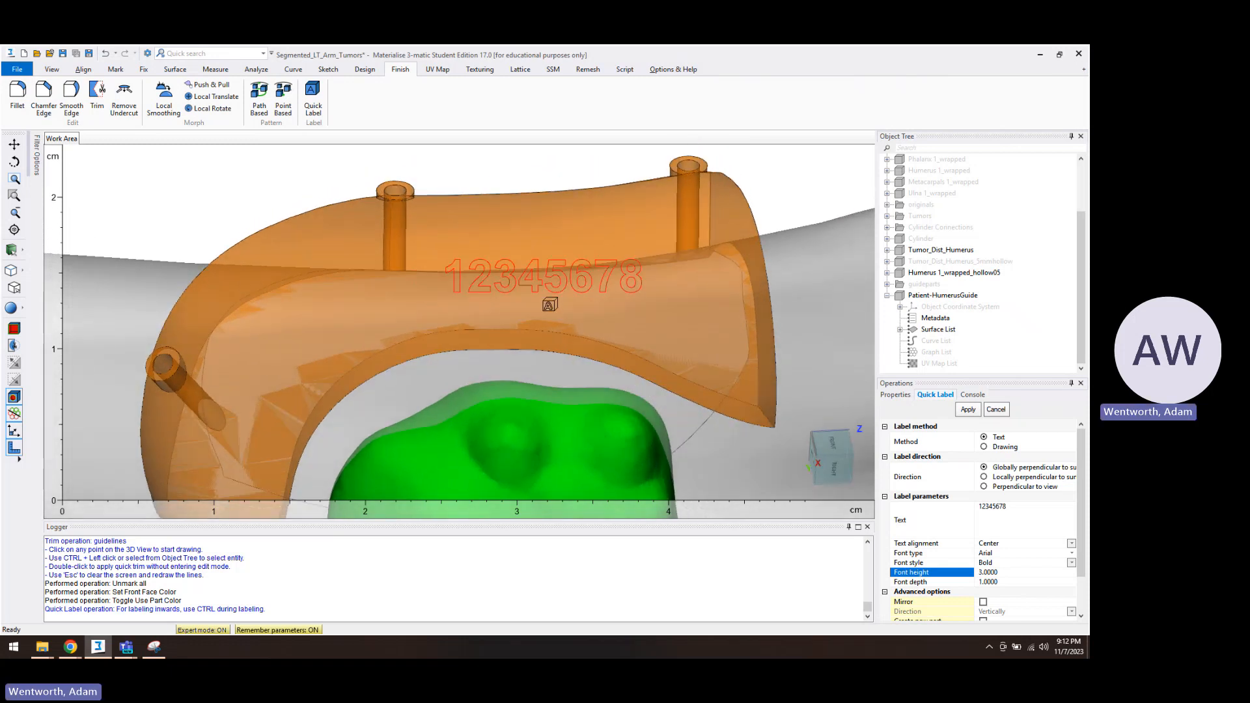
mouse_move(493, 304)
right_mouse_down()
mouse_move(521, 293)
mouse_move(493, 297)
right_mouse_up()
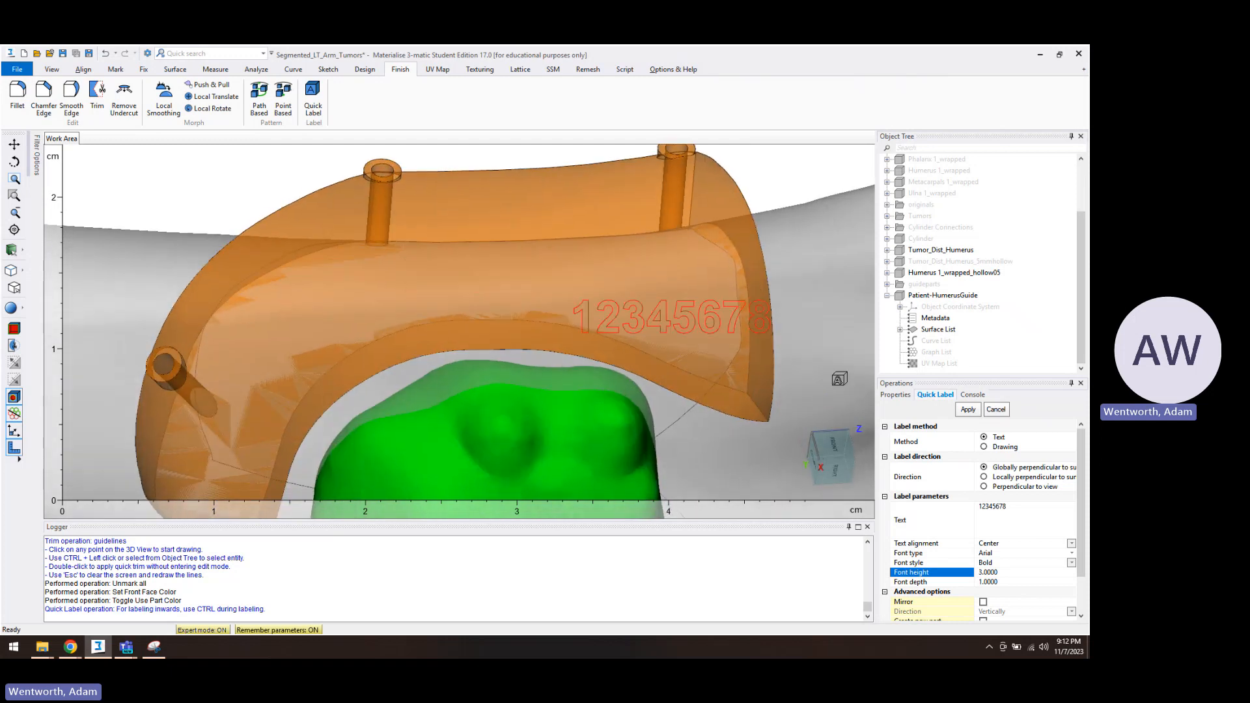
scroll(1030, 595, "down", 2)
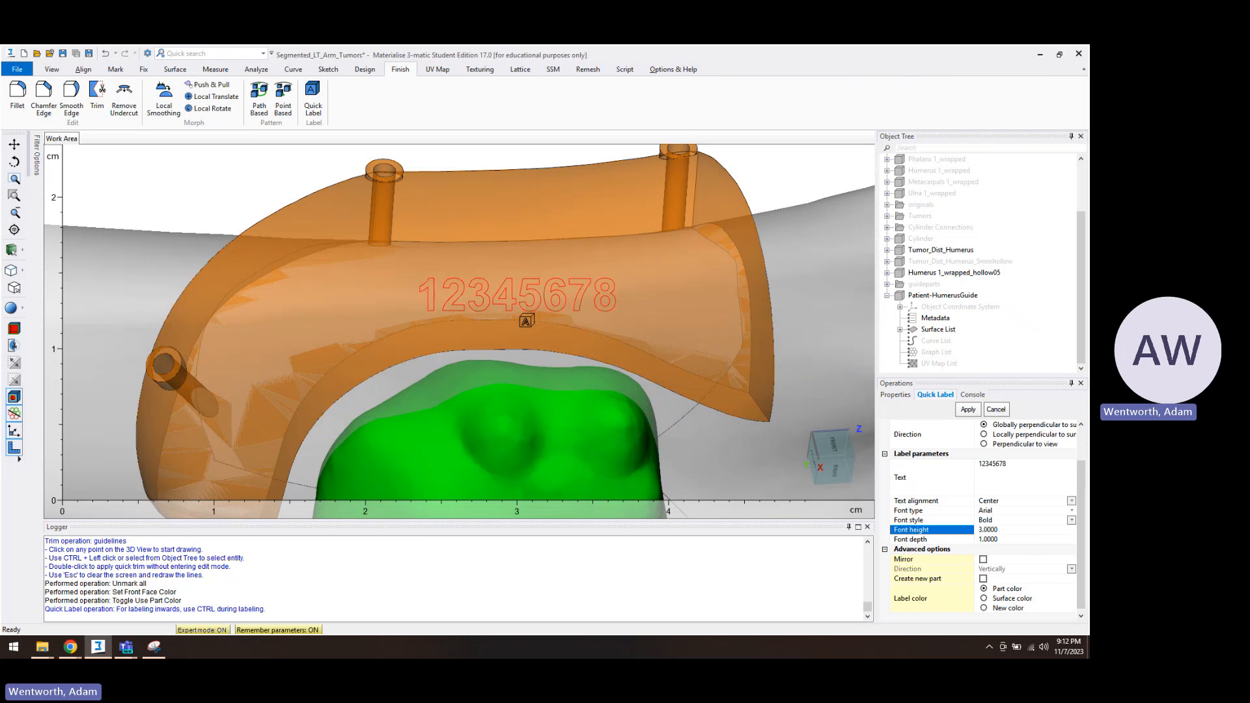
left_click(526, 320)
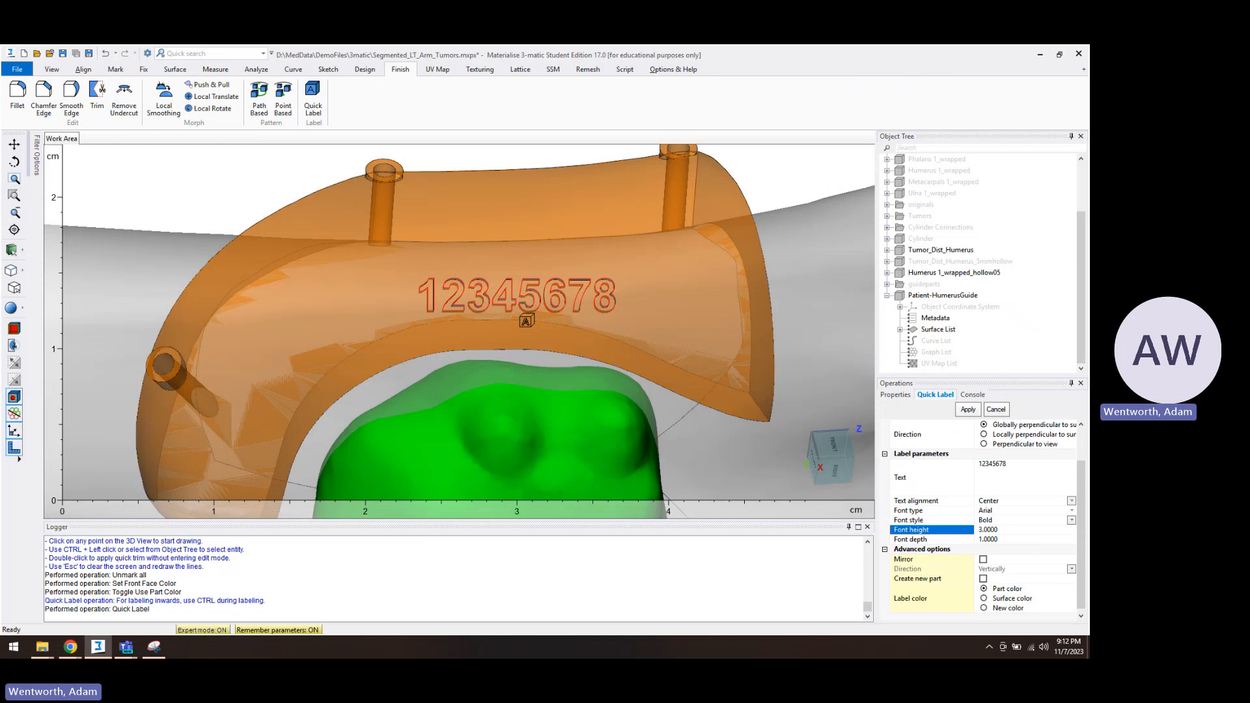
mouse_move(612, 348)
right_mouse_down()
mouse_move(607, 280)
mouse_move(589, 393)
mouse_move(621, 315)
mouse_move(592, 336)
right_mouse_up()
scroll(532, 321, "down", 2)
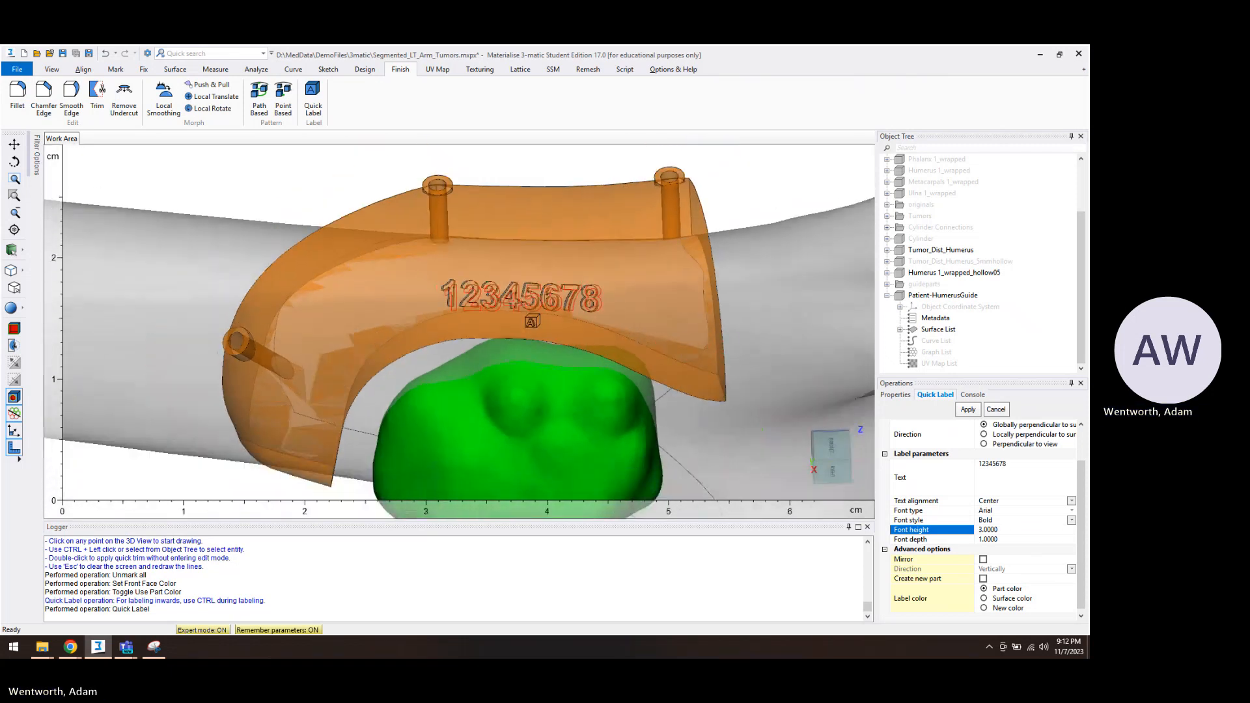
left_click(990, 539)
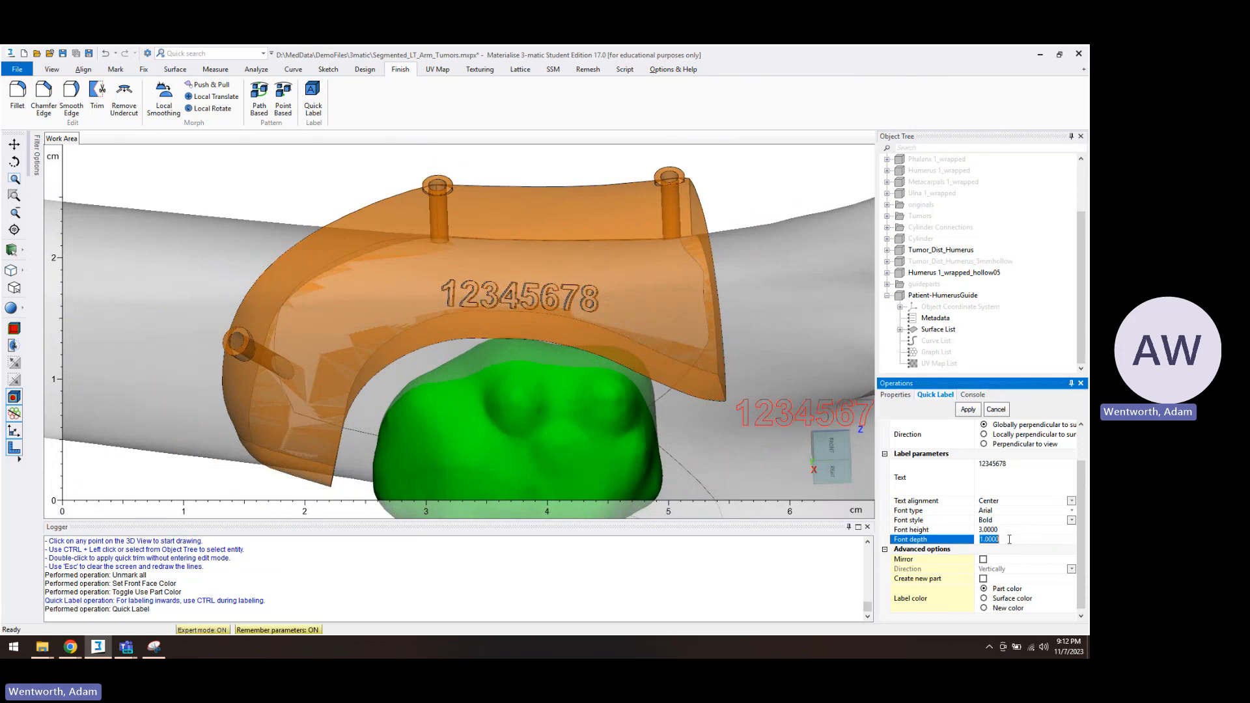
right_click_drag(588, 336, 732, 276)
right_click_drag(822, 220, 837, 244)
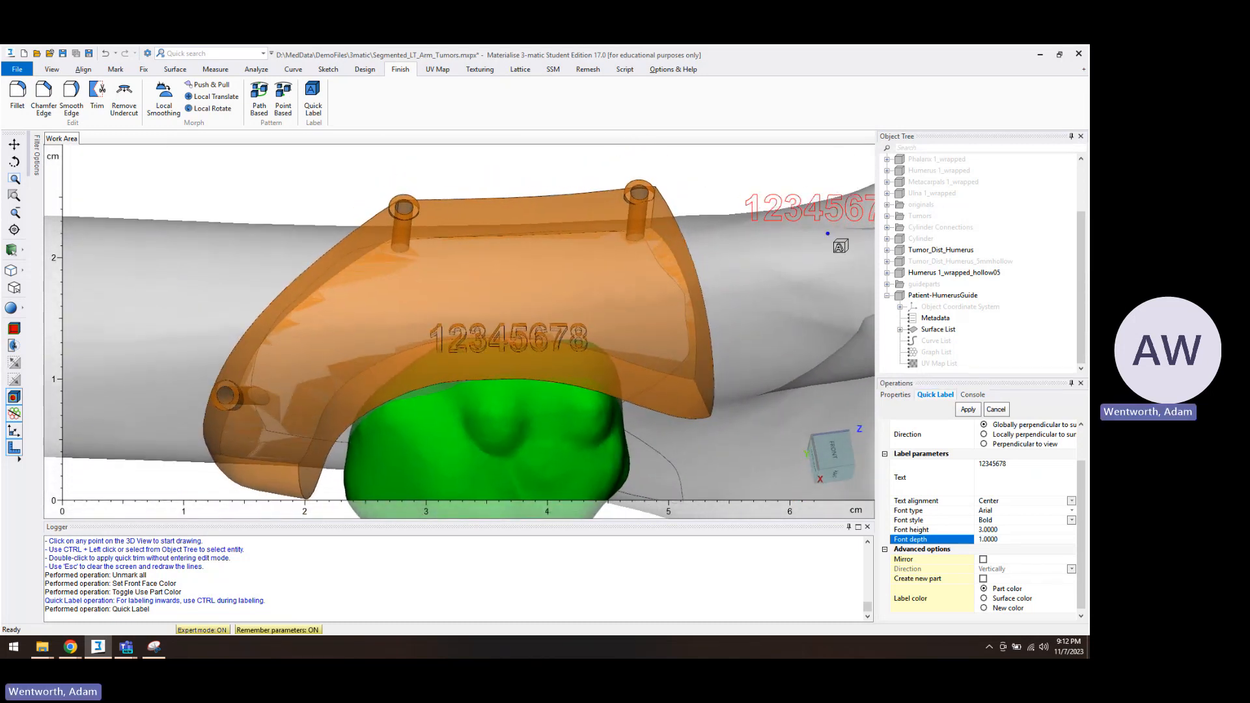
Create a mesh sphere of radius 0.5 by center and radius on the guide's surface near the proximal pin sleeve
left_click(364, 69)
left_click(178, 97)
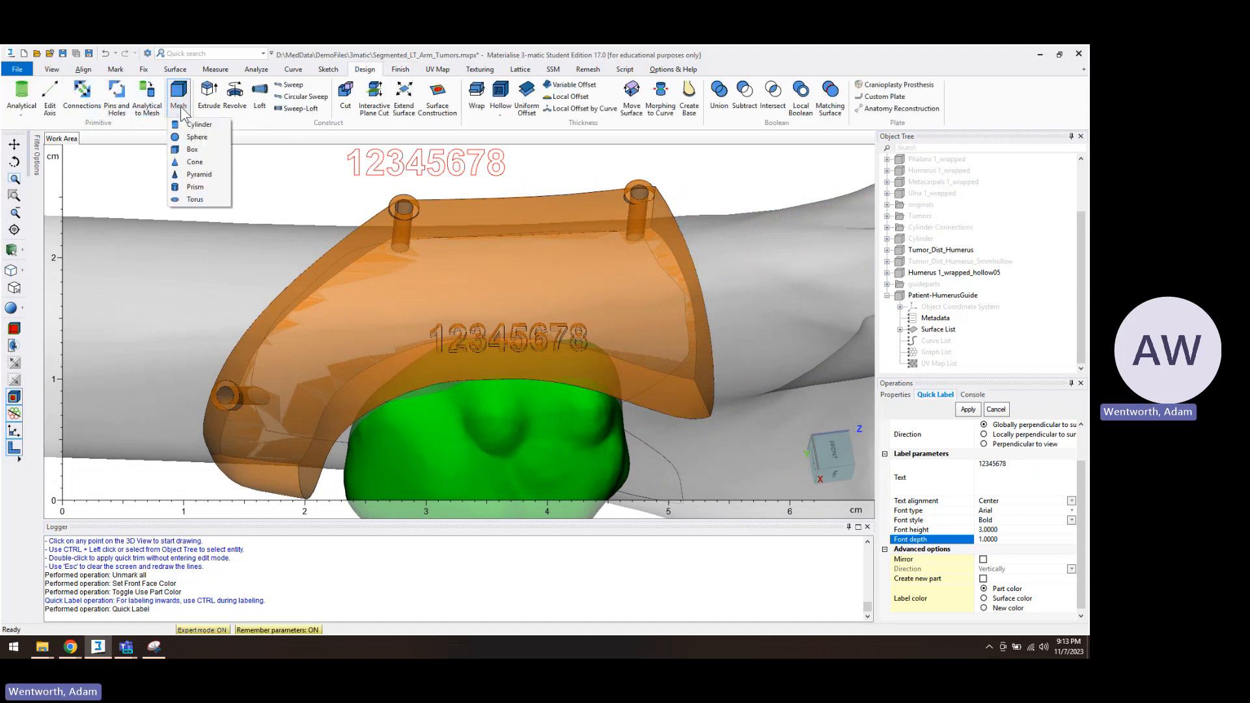
left_click(198, 137)
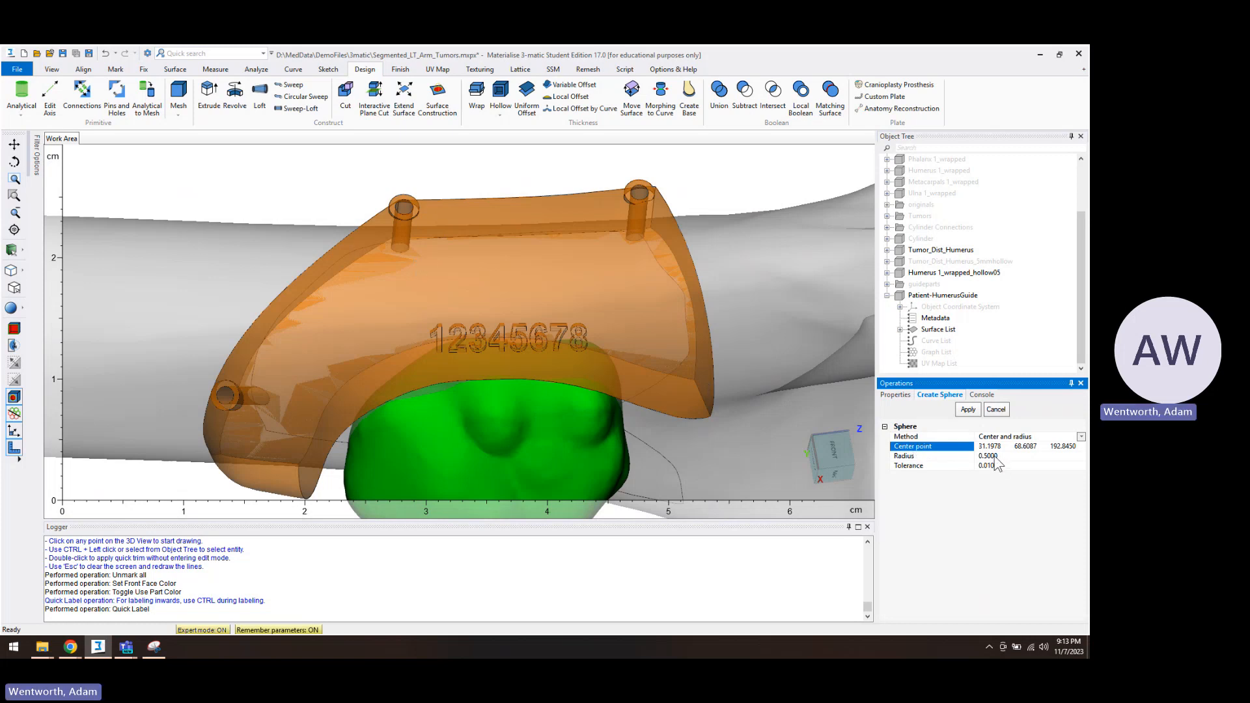
mouse_move(613, 244)
right_mouse_down()
mouse_move(612, 260)
mouse_move(615, 250)
right_mouse_up()
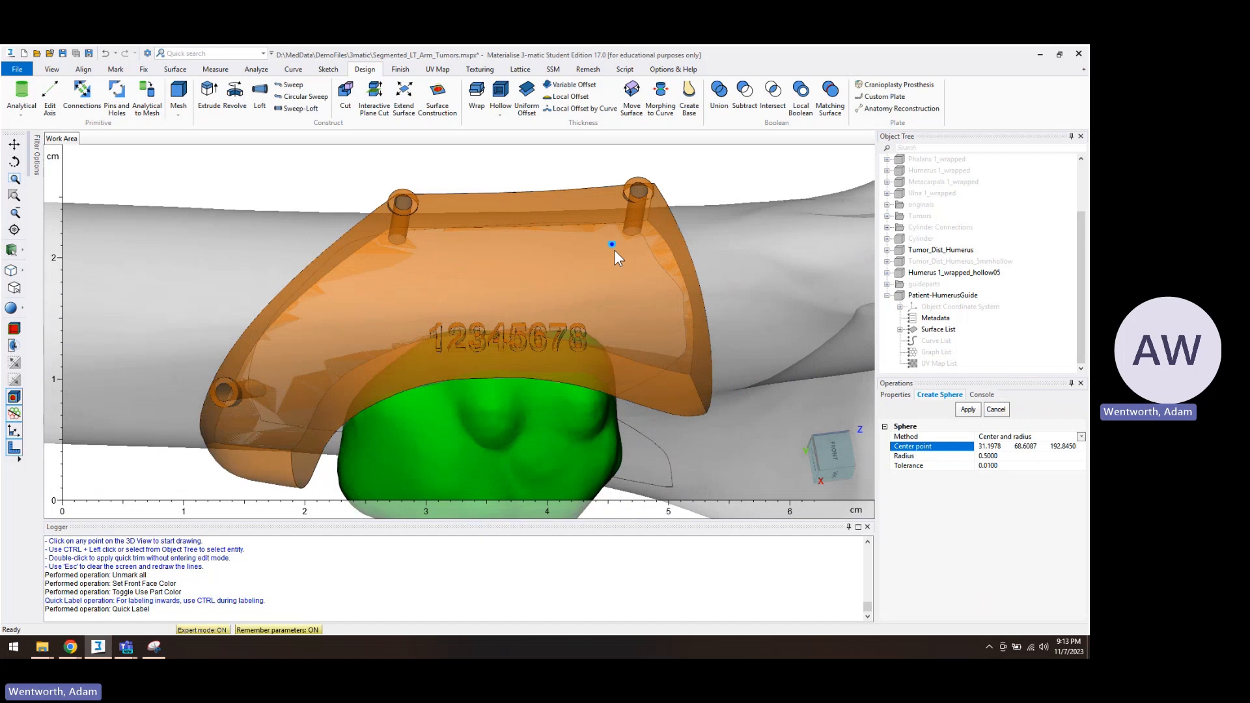
left_click(281, 432)
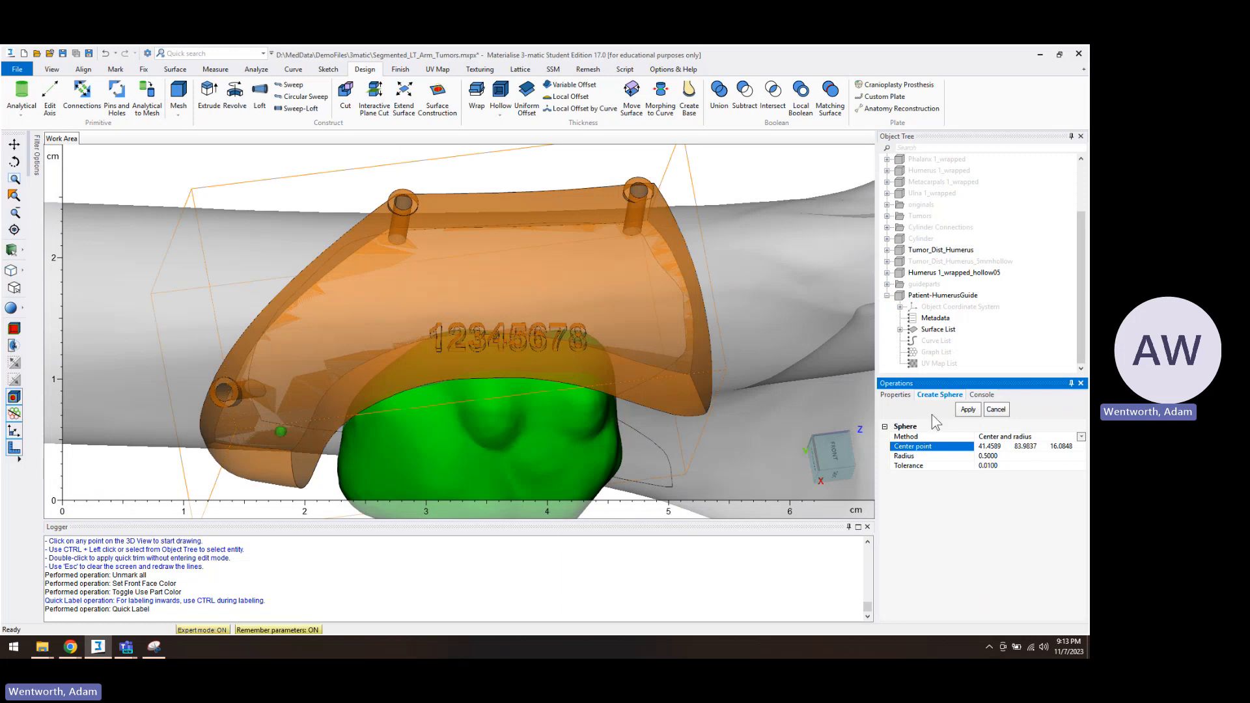
left_click(968, 410)
Create two more spheres of radius 0.5 on the guide's surface, one near the middle pin sleeve and one near the distal sleeve
left_click(410, 254)
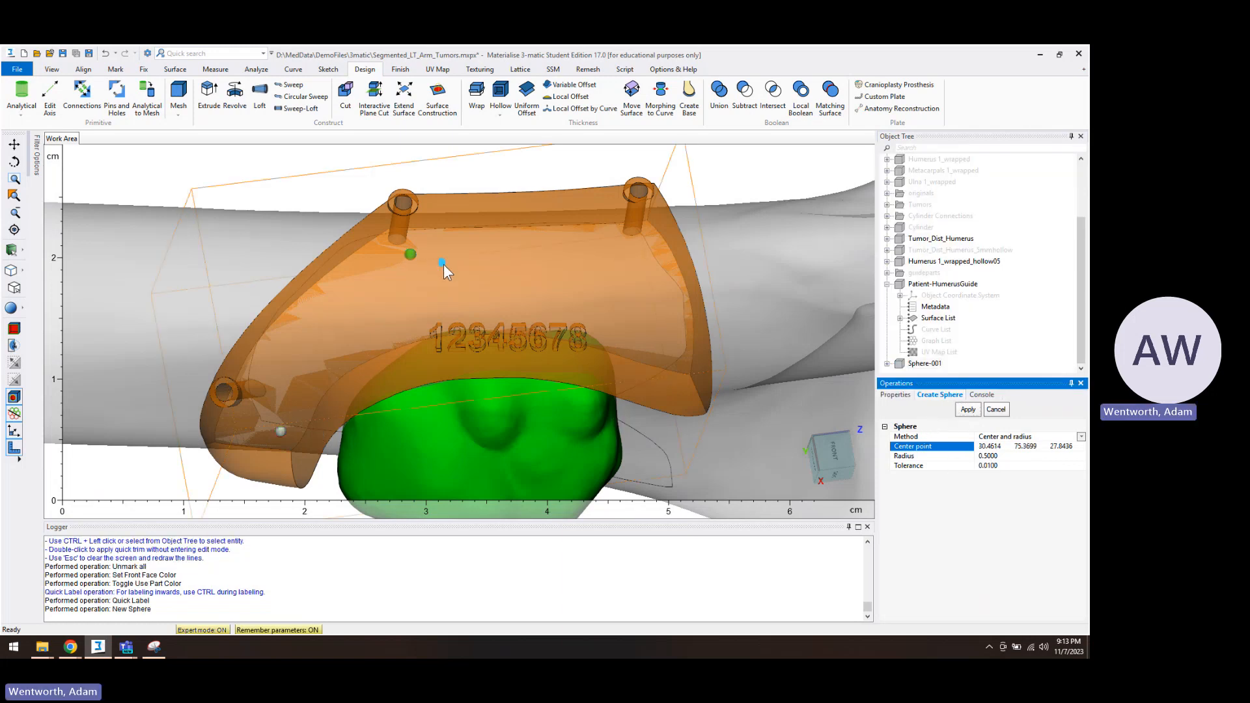
left_click(967, 410)
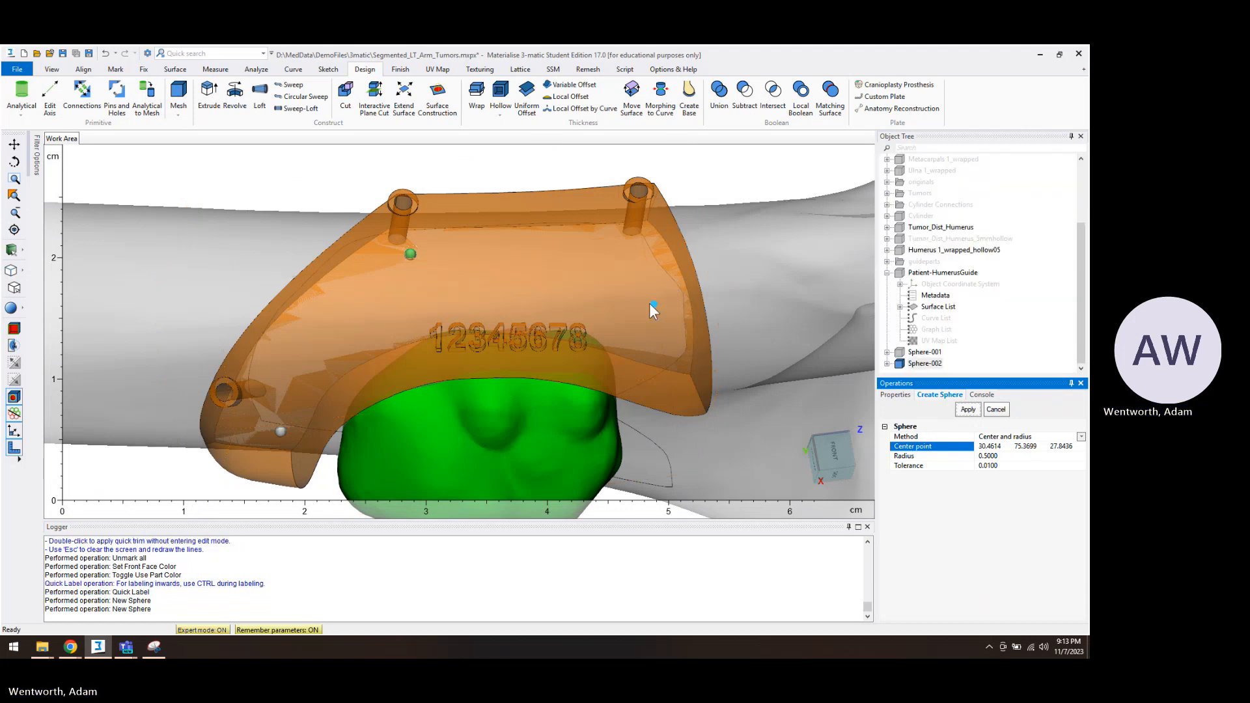
left_click(639, 294)
left_click(674, 311)
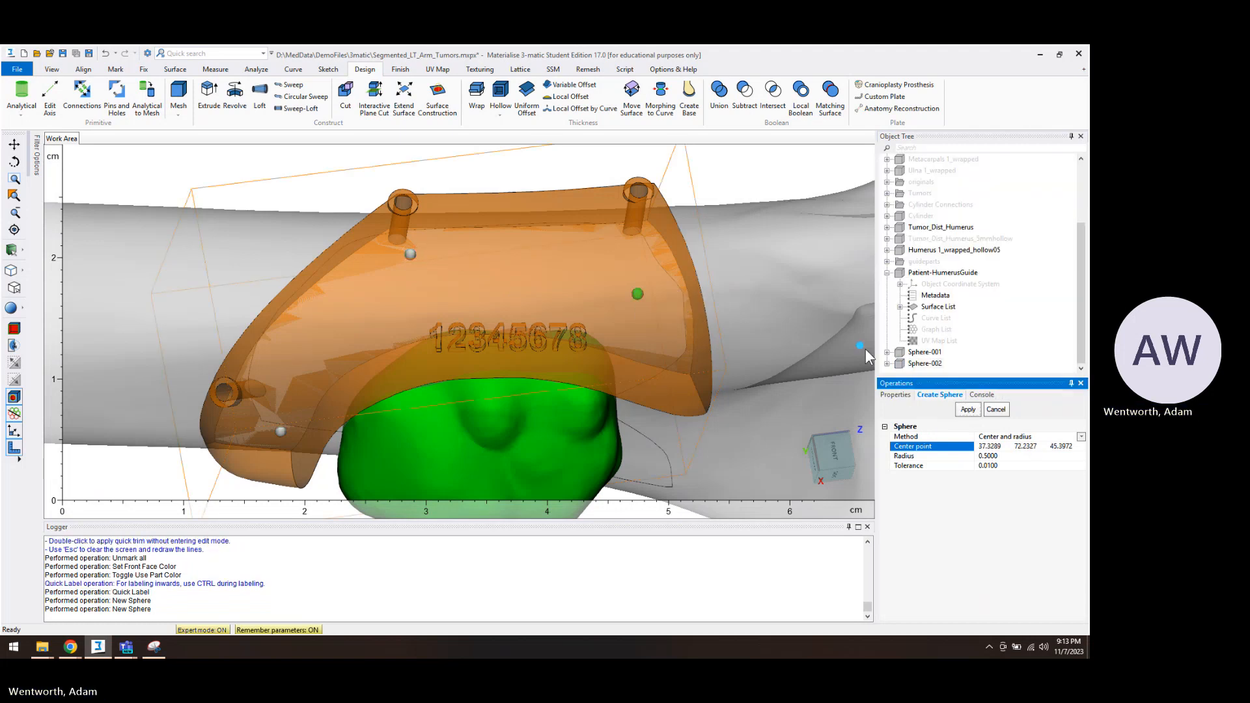
left_click(968, 409)
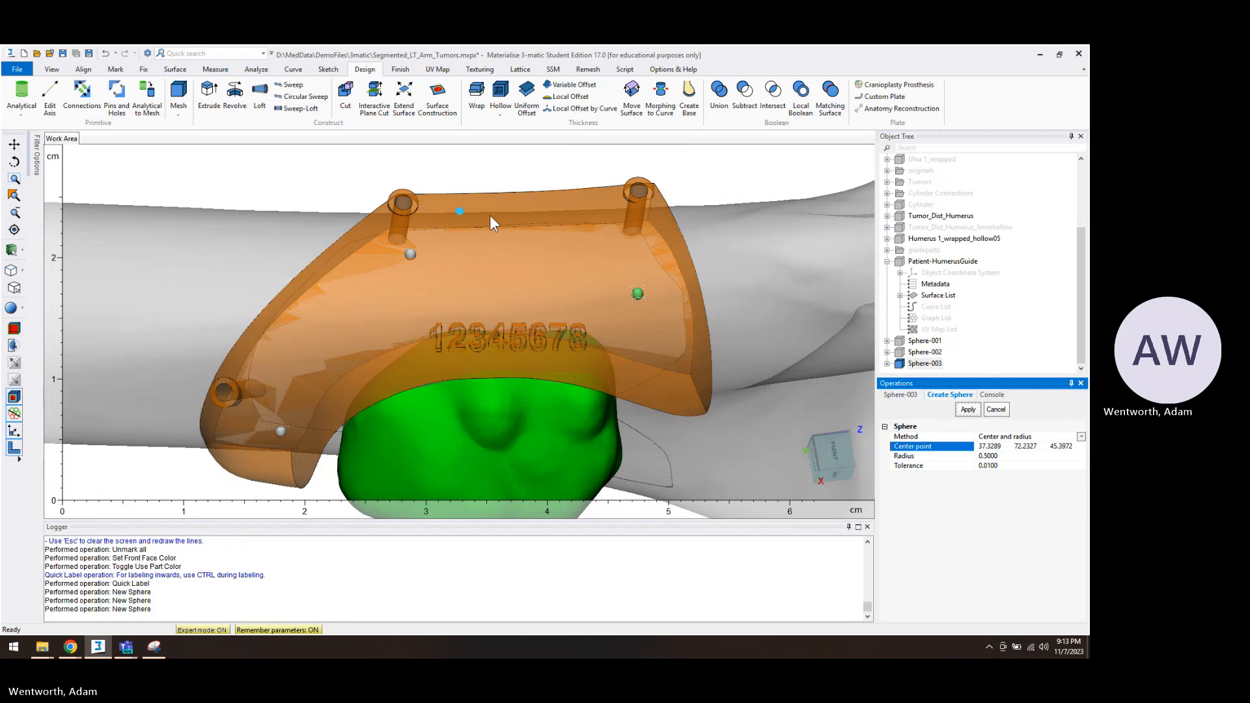
Subtract Sphere-001, Sphere-002 and Sphere-003 from Patient-HumerusGuide, and move the three spheres into the guideparts folder
left_click(930, 262)
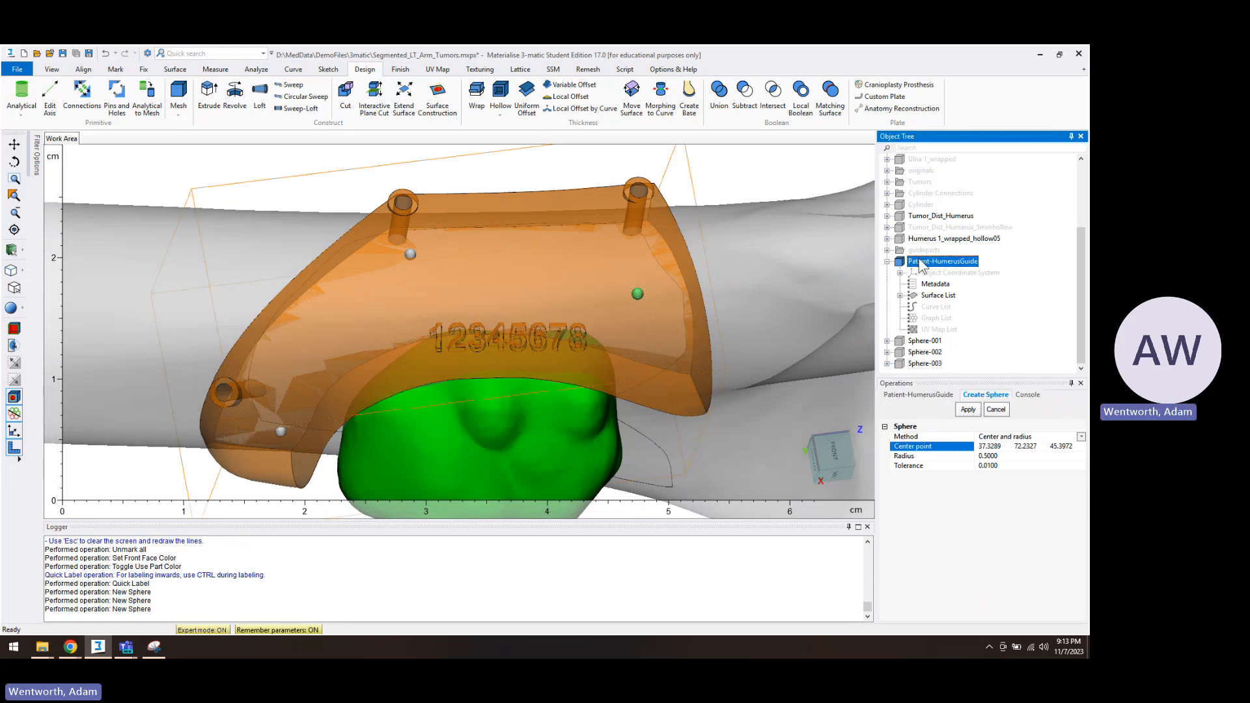
key("ctrl+b")
left_click(1007, 471)
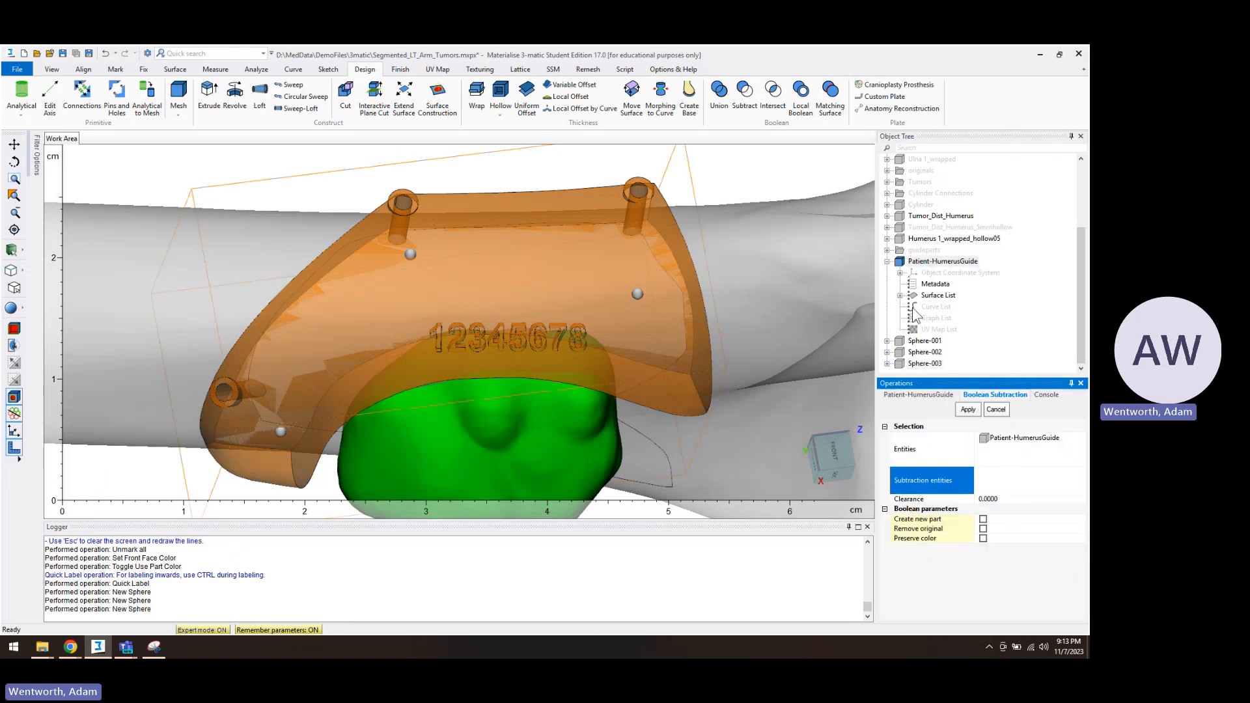
left_click(926, 341)
left_click(927, 352)
left_click(931, 364)
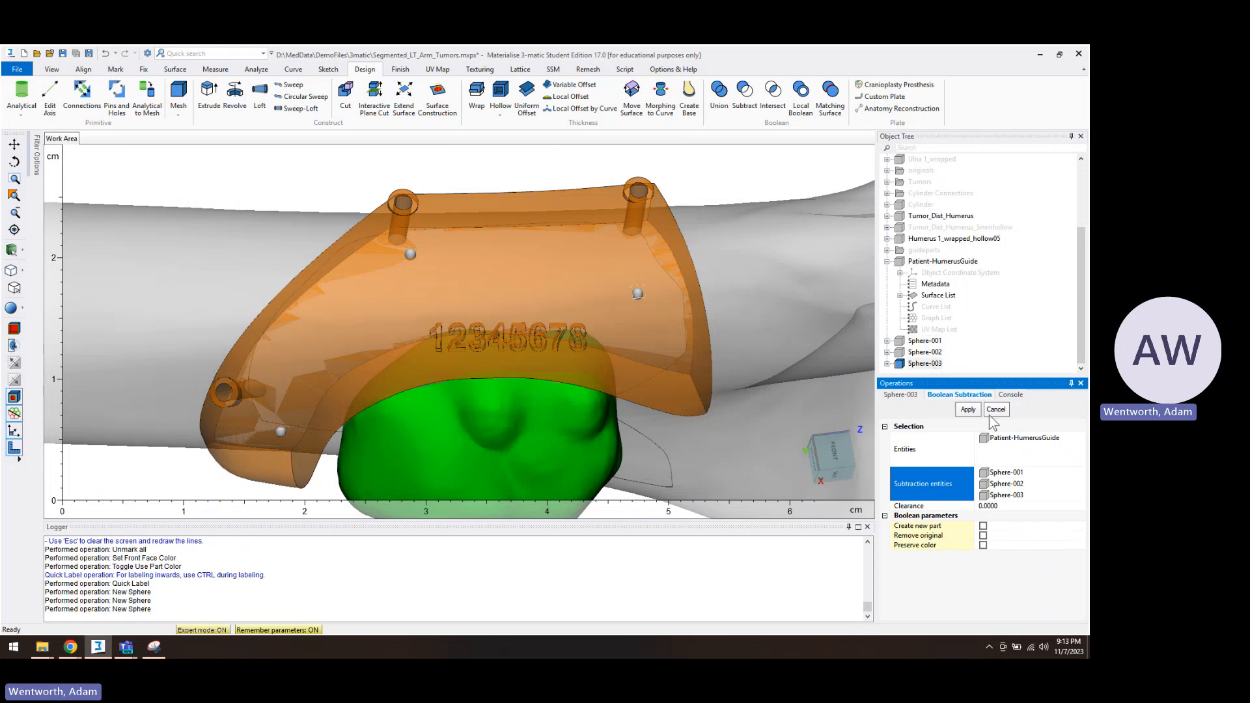
left_click(969, 409)
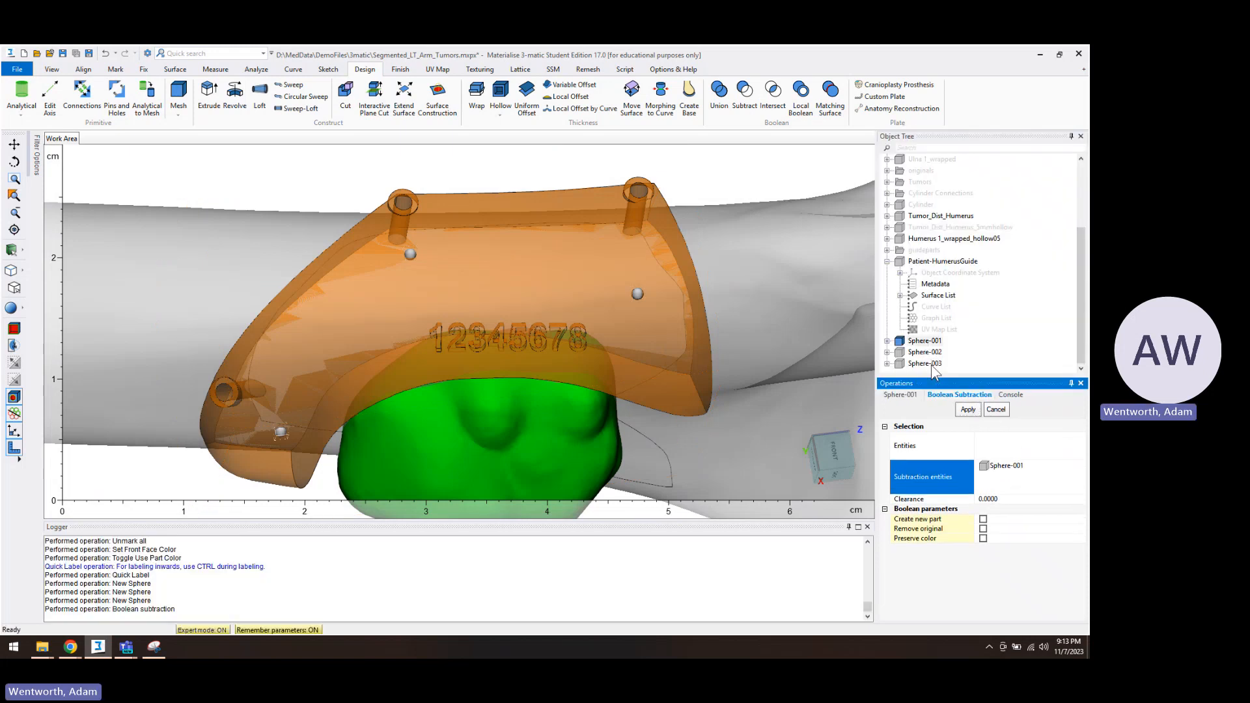
left_click(931, 364, "shift")
left_click_drag(937, 316, 938, 317)
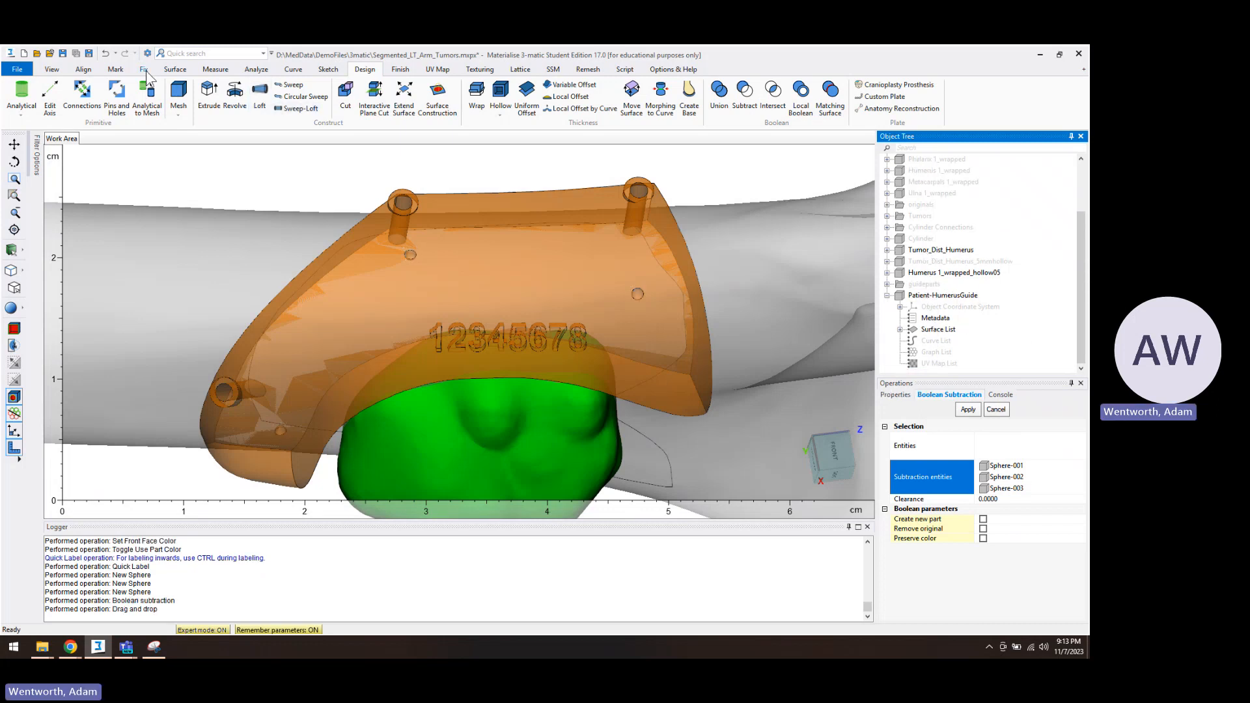
Measure the point-to-point distance between the dimples near the middle and distal pin sleeves
left_click(216, 71)
left_click(20, 91)
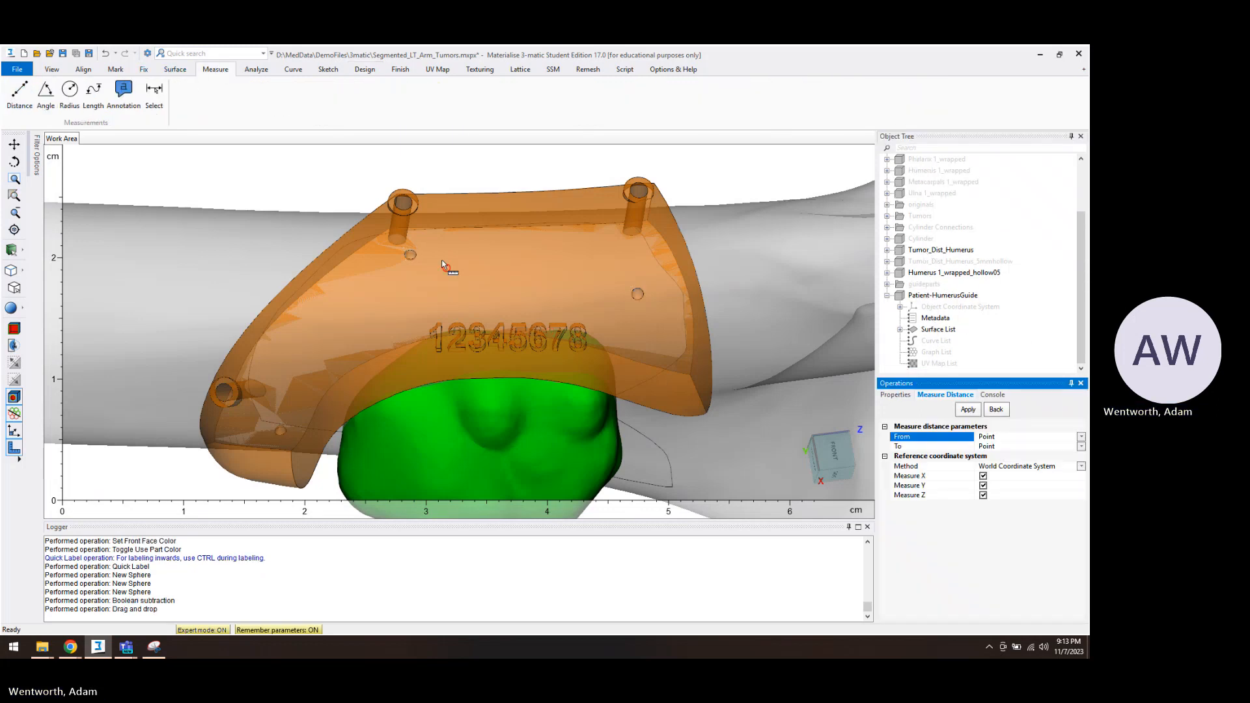
scroll(401, 259, "up", 3)
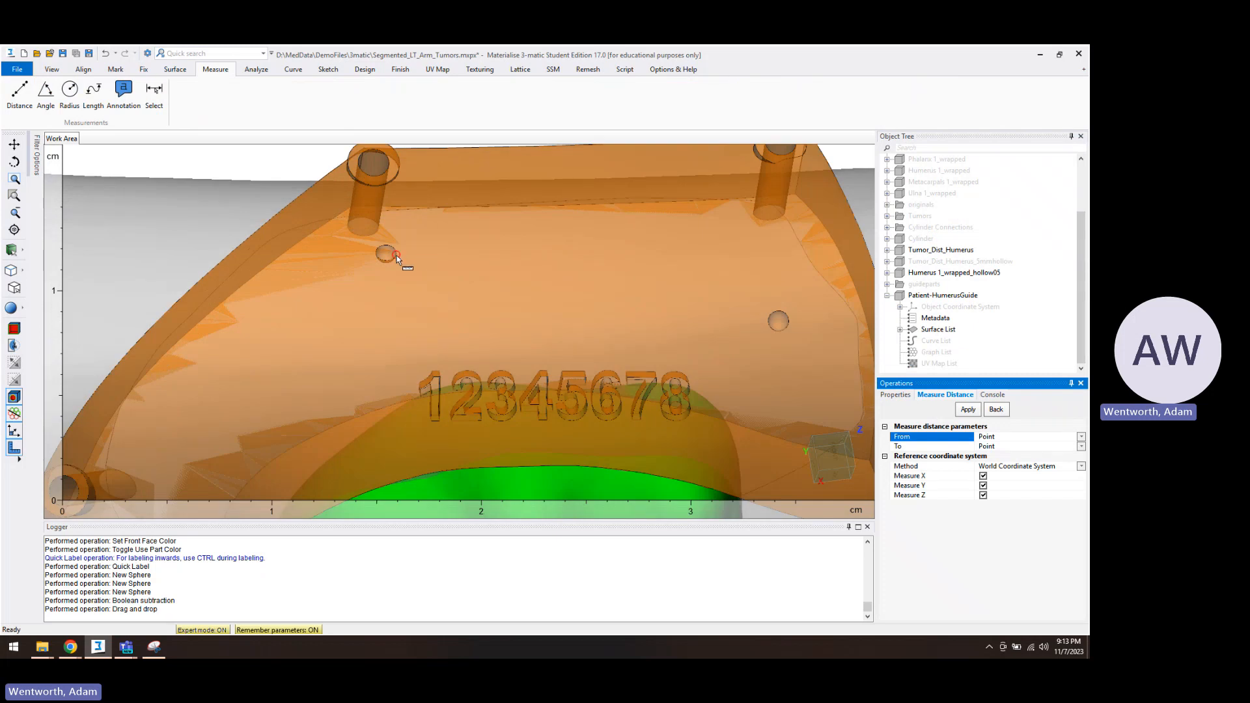
left_click(396, 255)
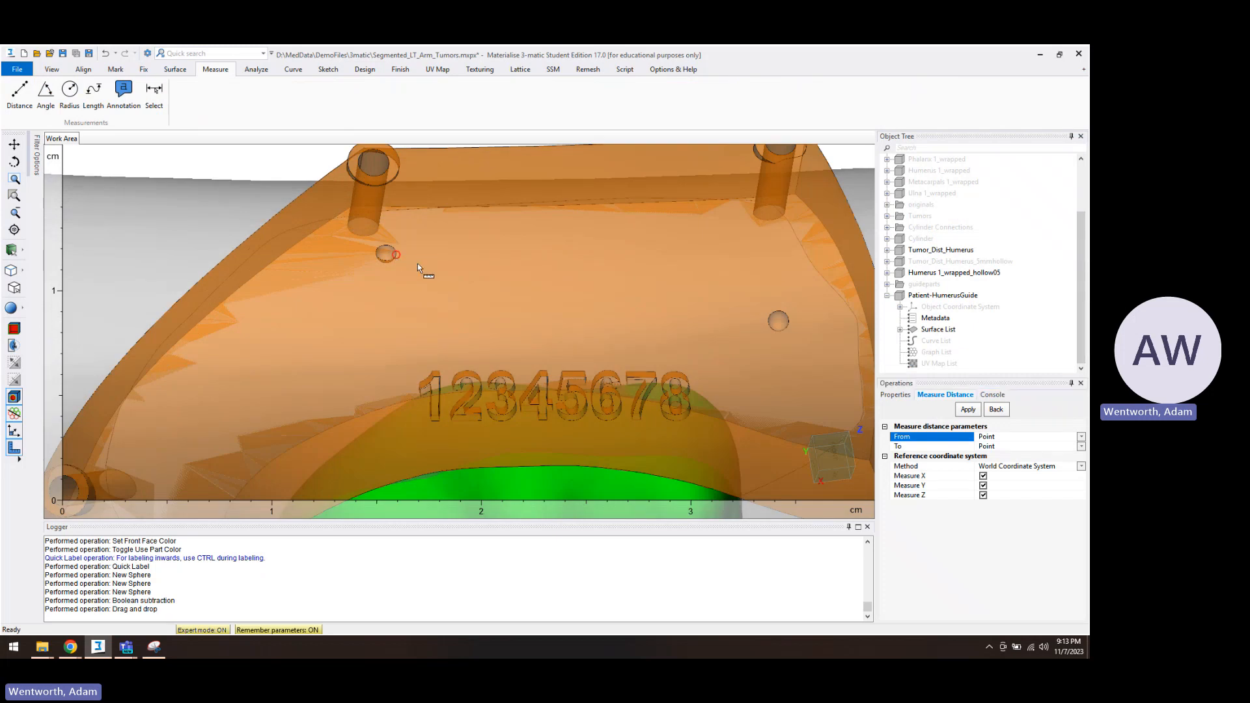
left_click(768, 317)
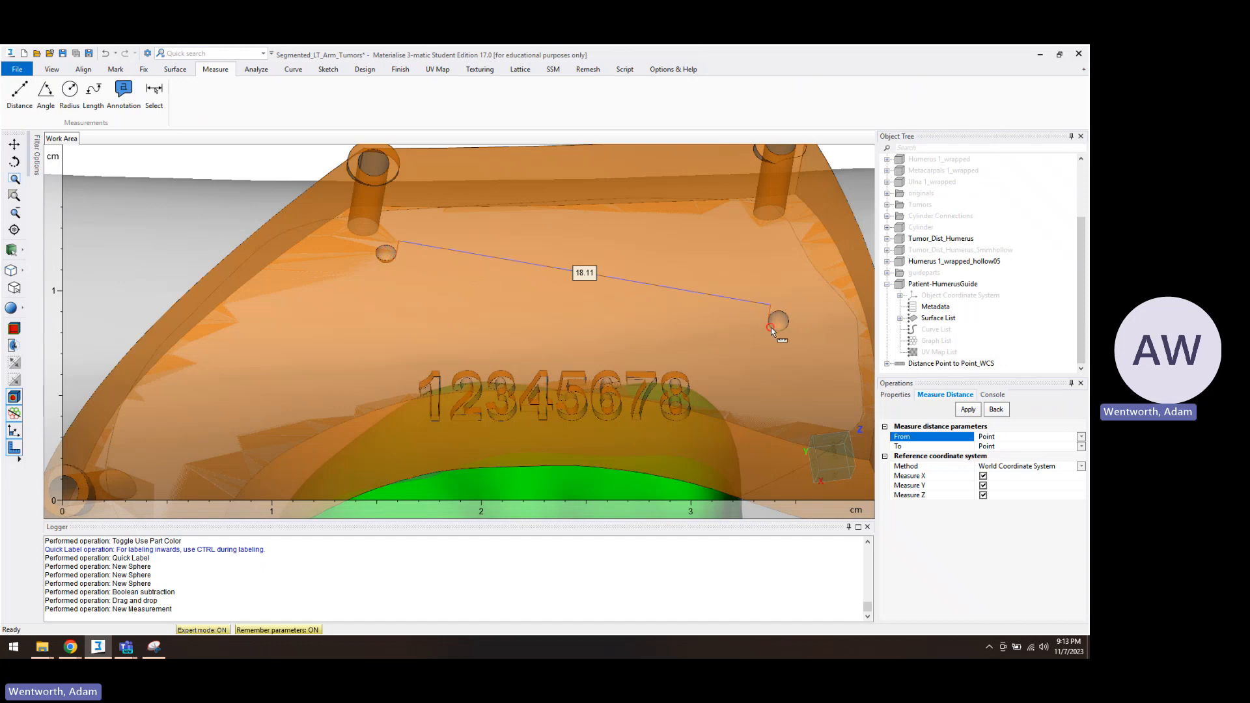
Measure the distances from the distal dimple to the proximal one and from the middle dimple to the proximal one
right_click_drag(528, 374, 271, 296)
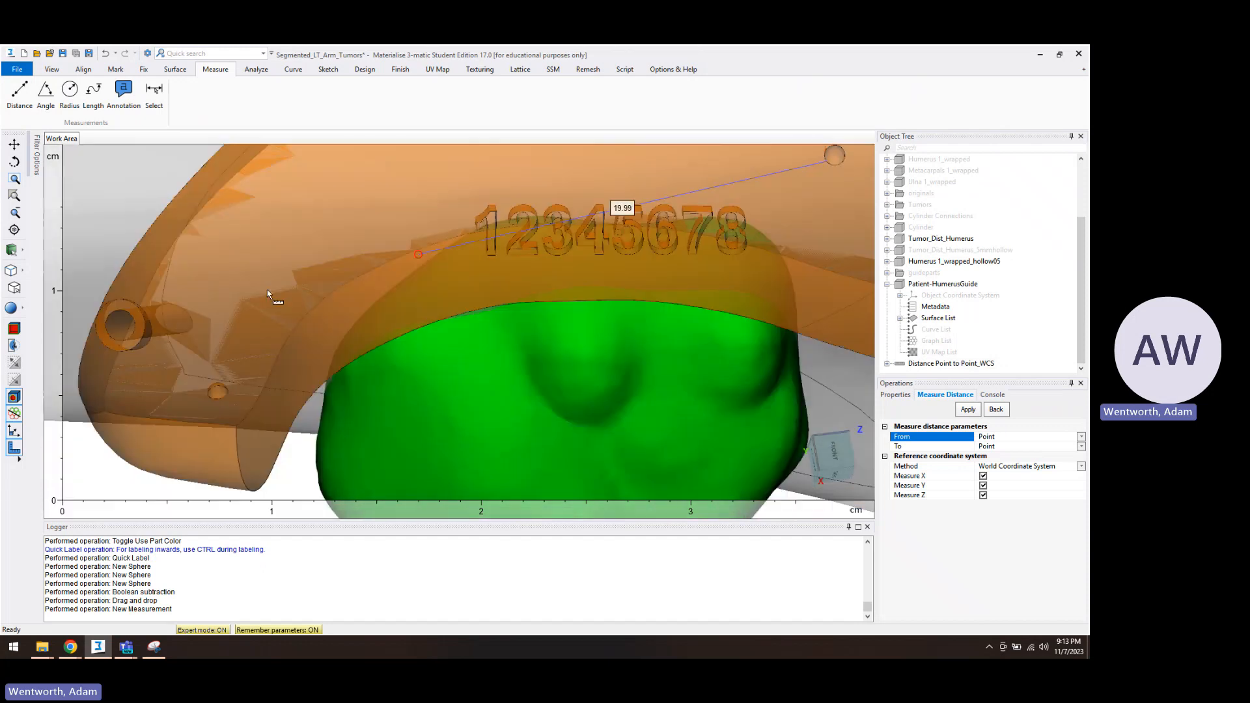
left_click(227, 394)
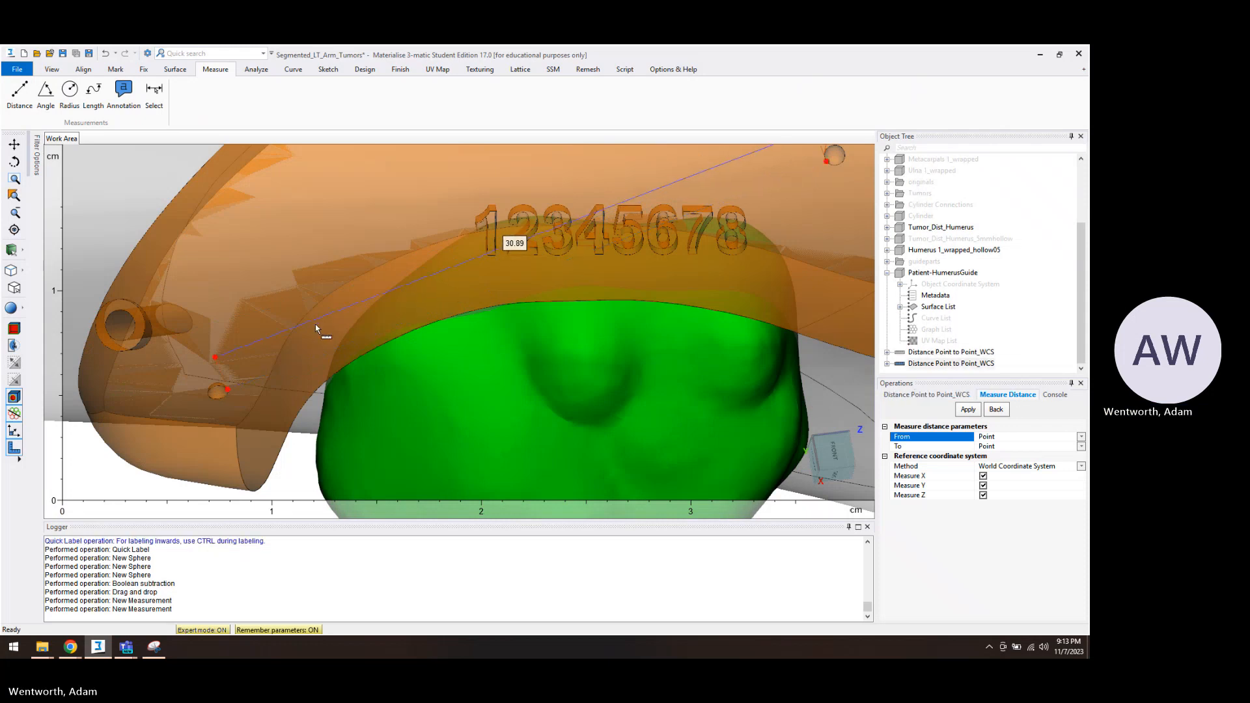
scroll(672, 249, "down", 5)
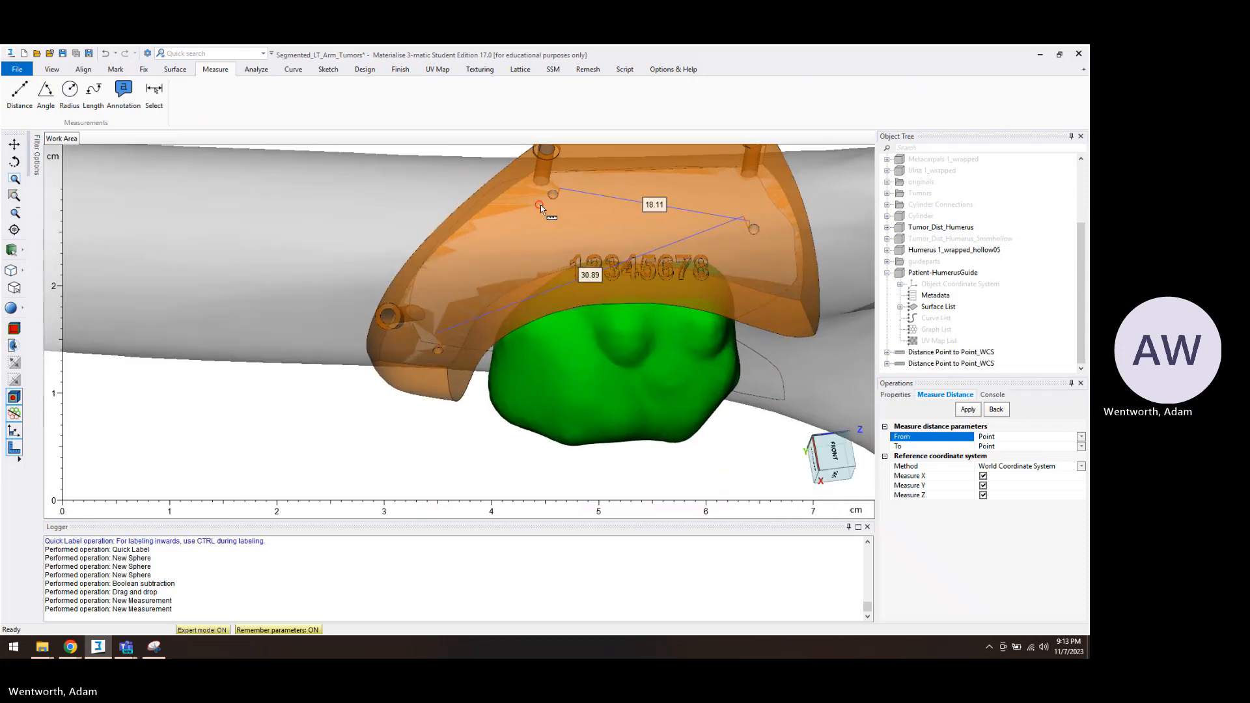
scroll(540, 204, "up", 4)
left_click(556, 193)
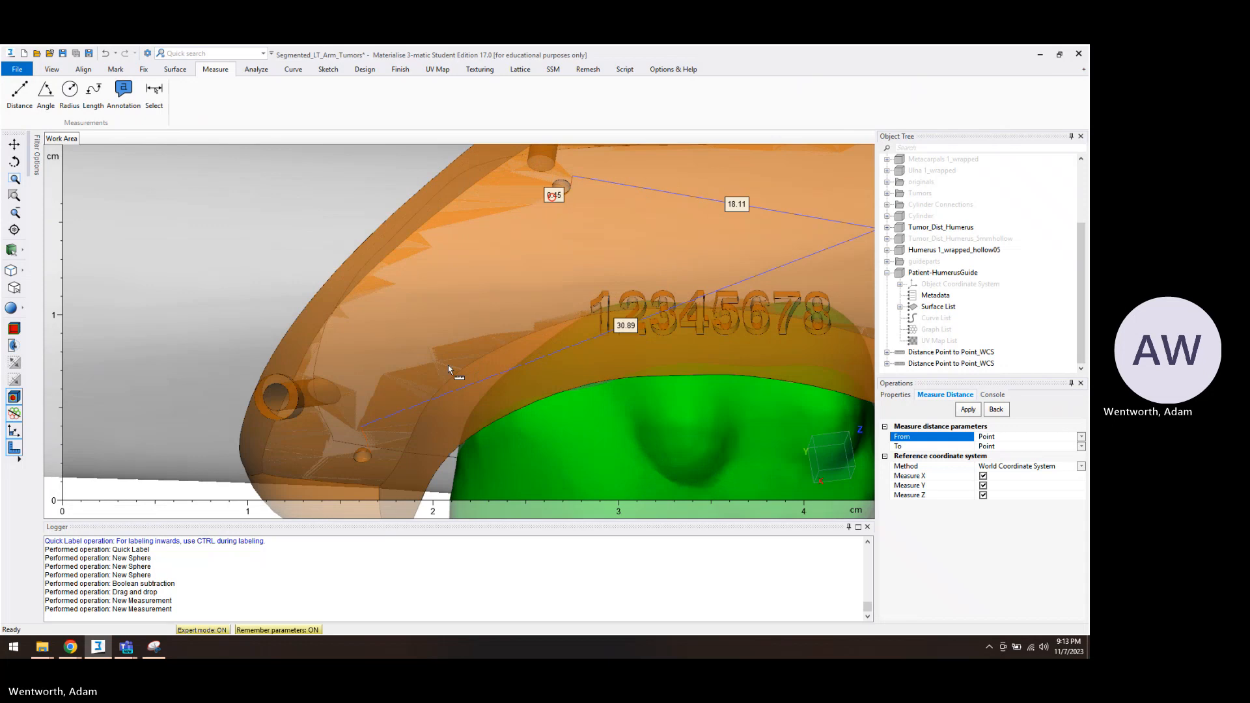
left_click(365, 448)
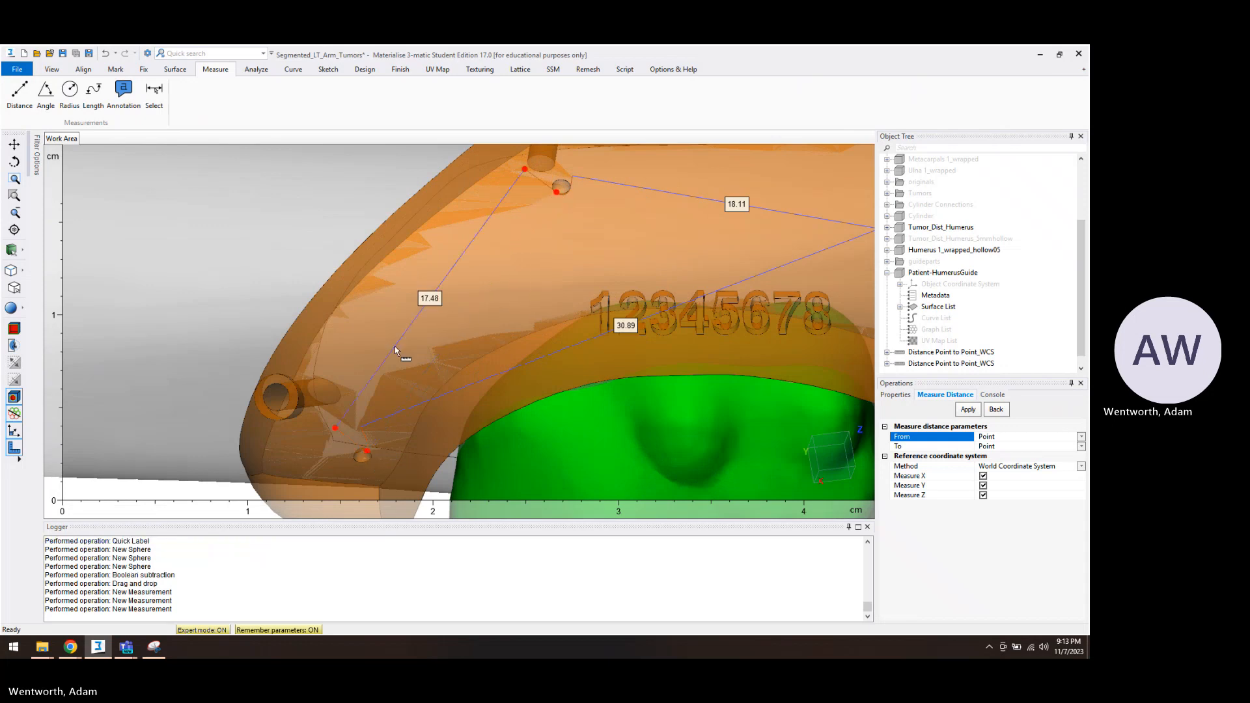
Add a quick label reading SUP on the guide's proximal end, beside the proximal pin sleeve and dimple
scroll(494, 306, "down", 3)
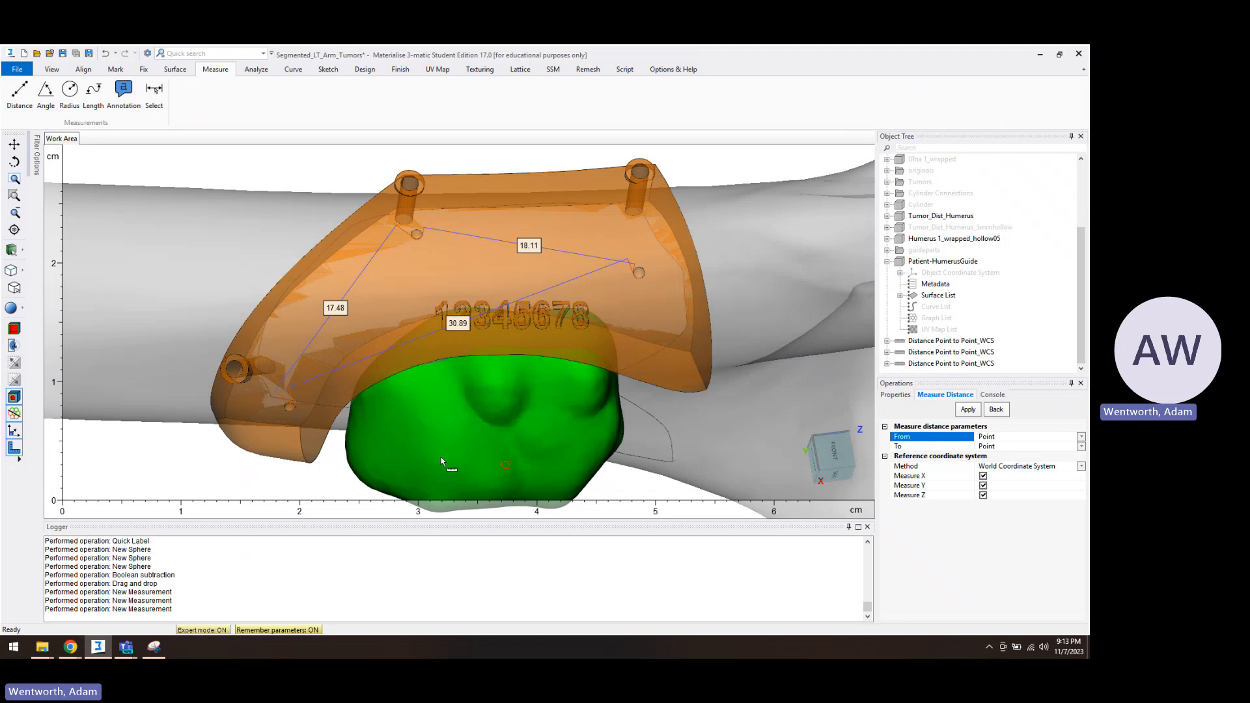
mouse_move(558, 430)
right_mouse_down()
mouse_move(471, 344)
mouse_move(578, 335)
mouse_move(586, 391)
mouse_move(538, 438)
right_mouse_up()
scroll(584, 360, "down", 2)
scroll(584, 359, "down", 1)
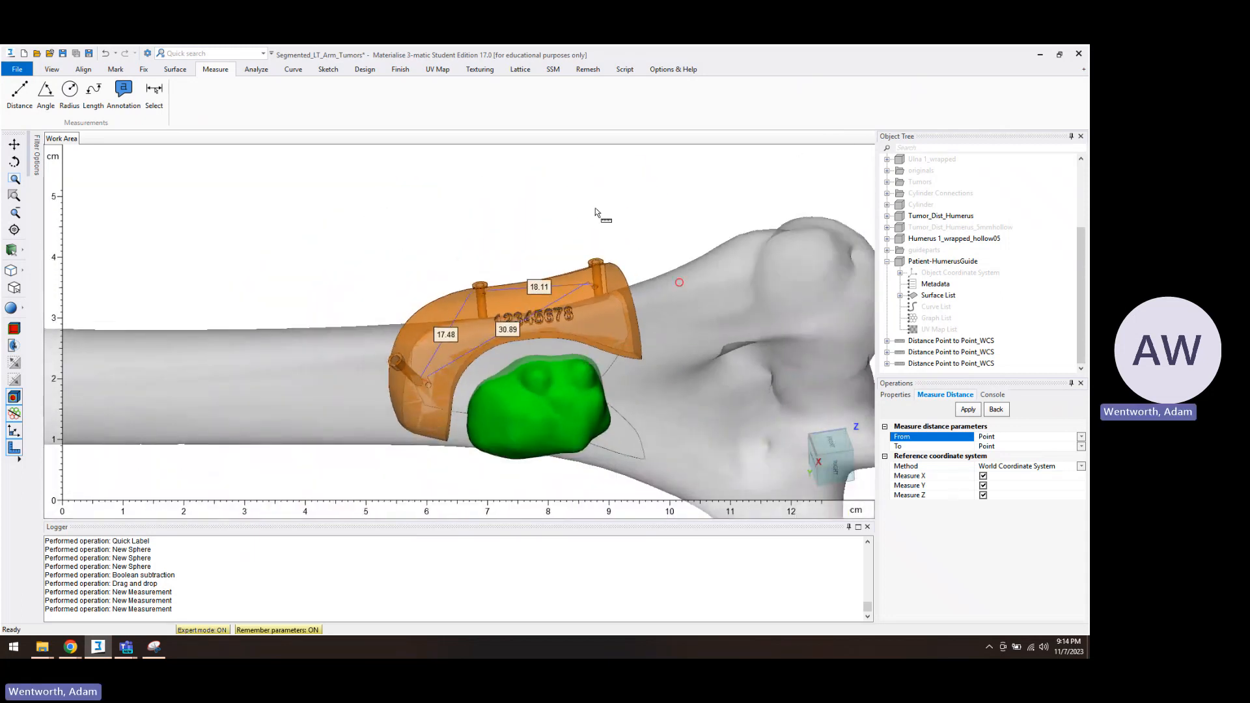
left_click(401, 69)
left_click(306, 100)
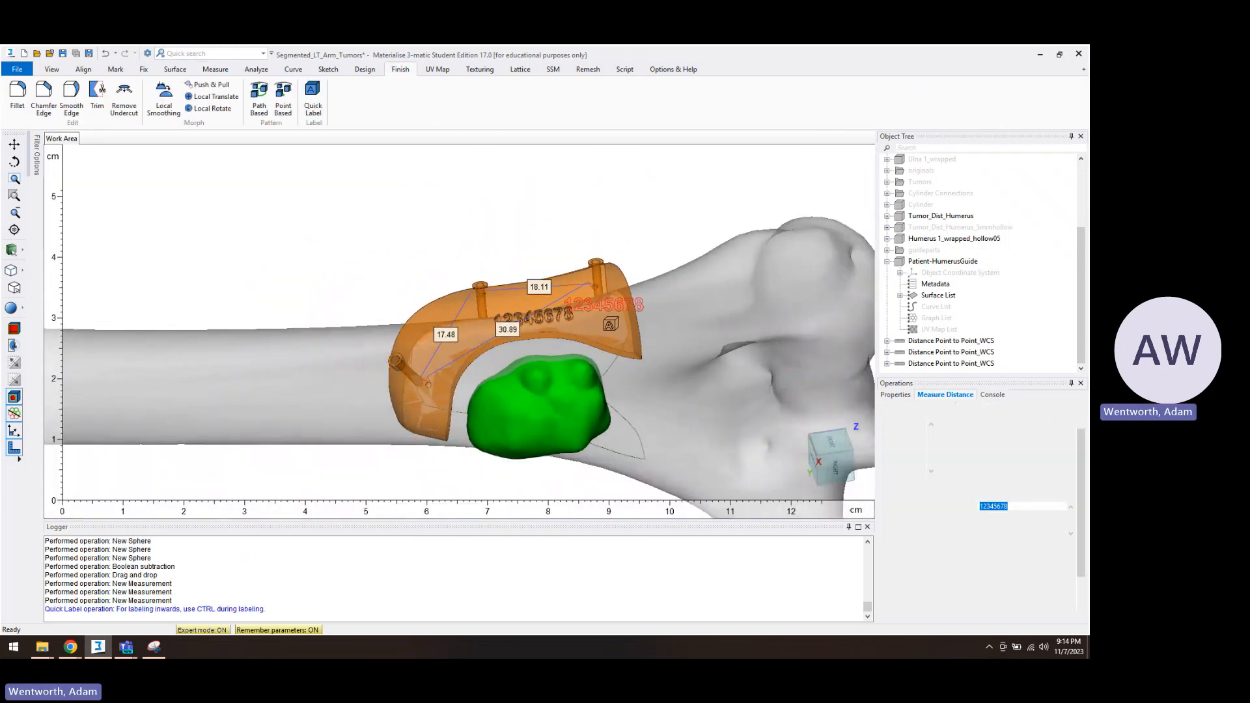
left_click(1017, 513)
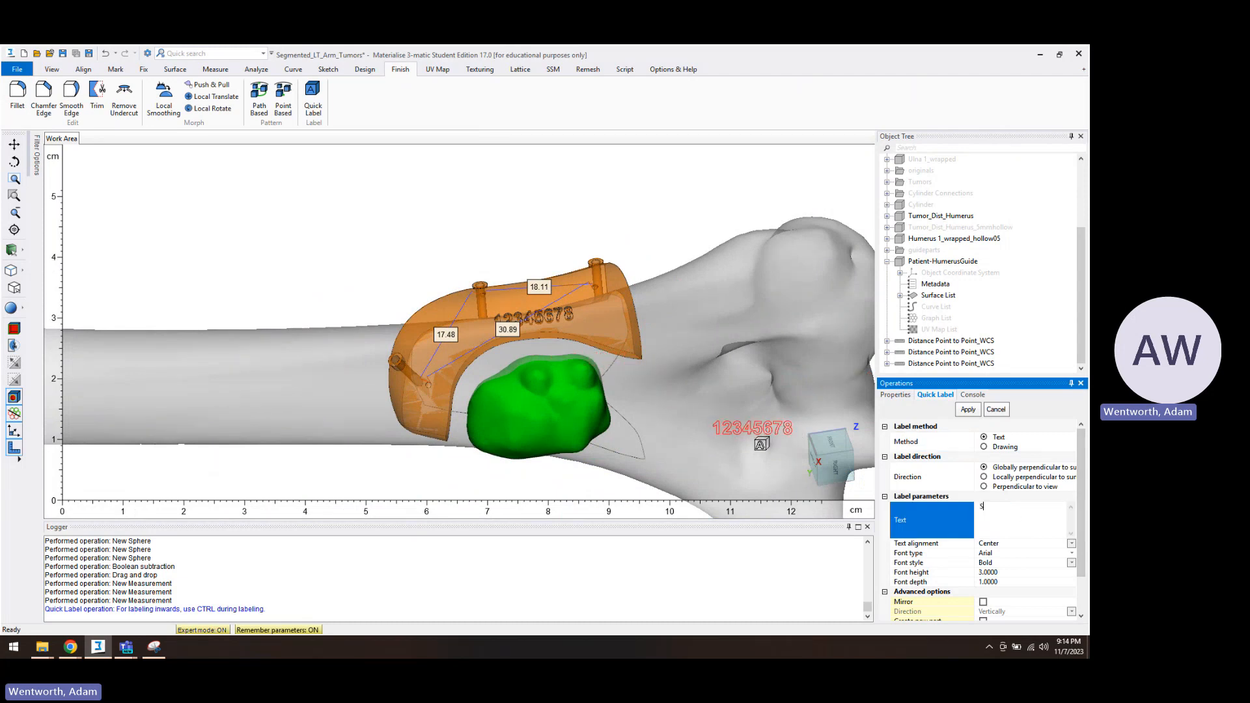
scroll(562, 338, "down", 1)
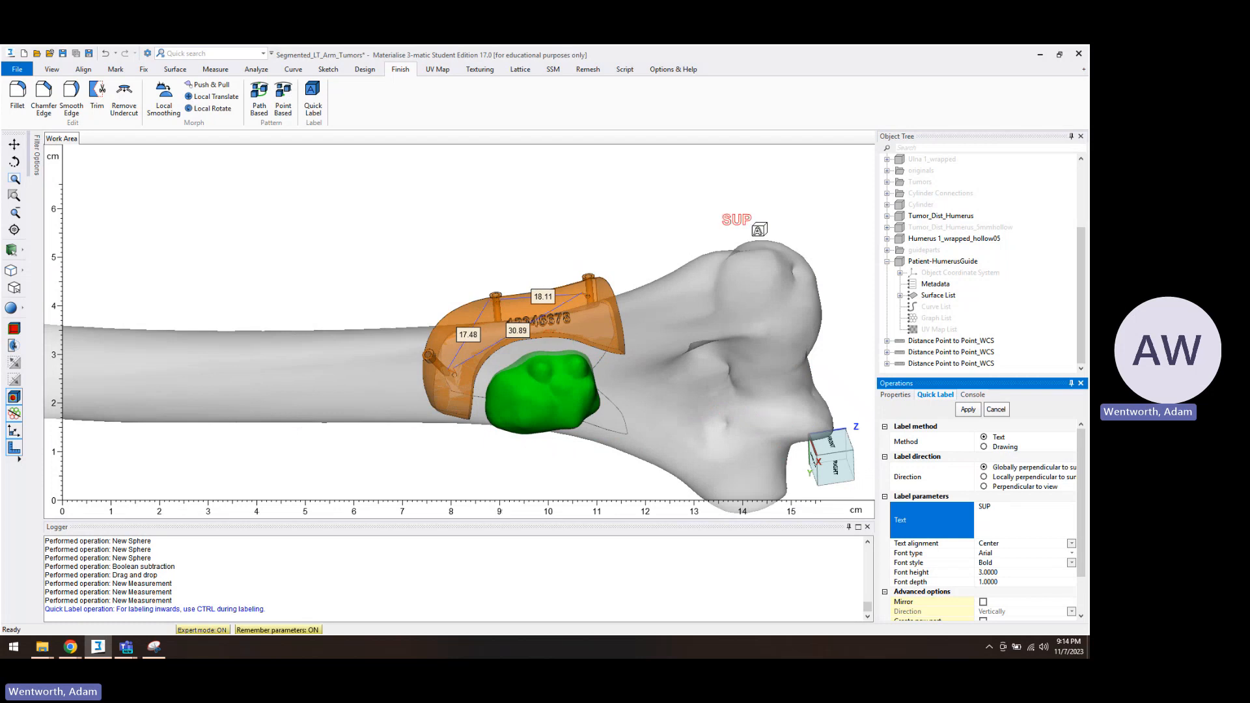
right_click_drag(750, 215, 511, 504)
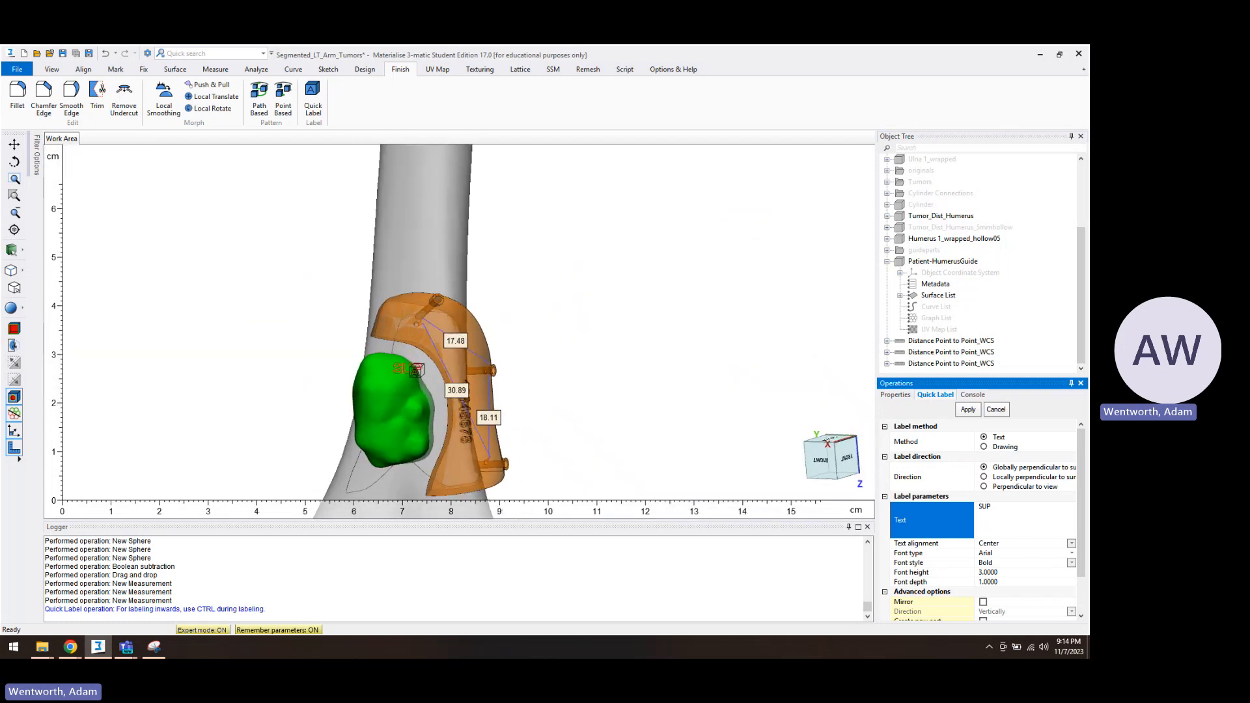
scroll(415, 370, "down", 6)
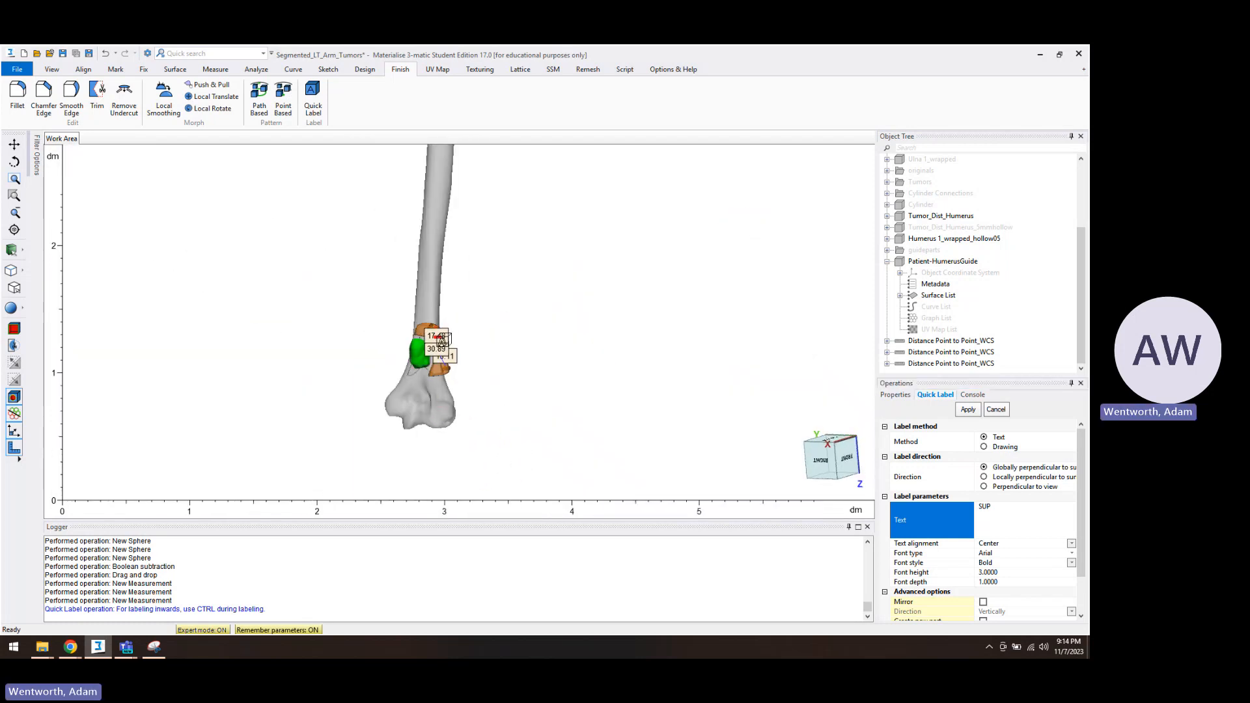
scroll(442, 342, "up", 8)
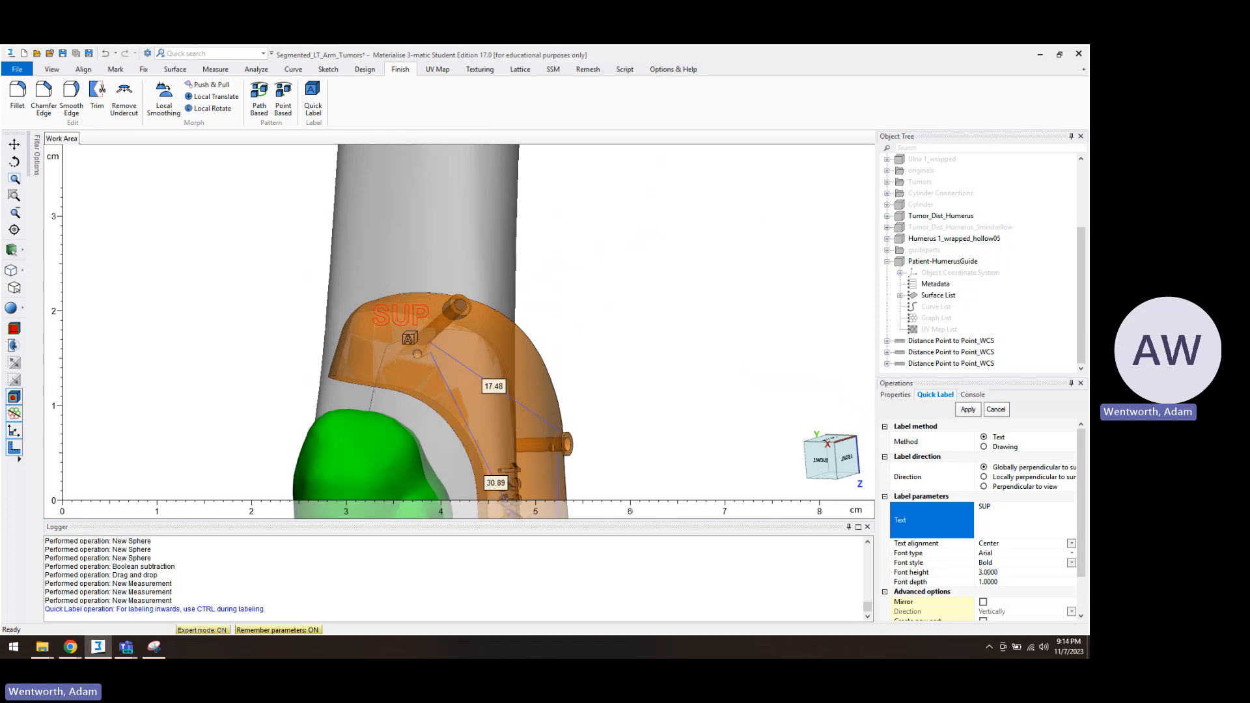
left_click(410, 343)
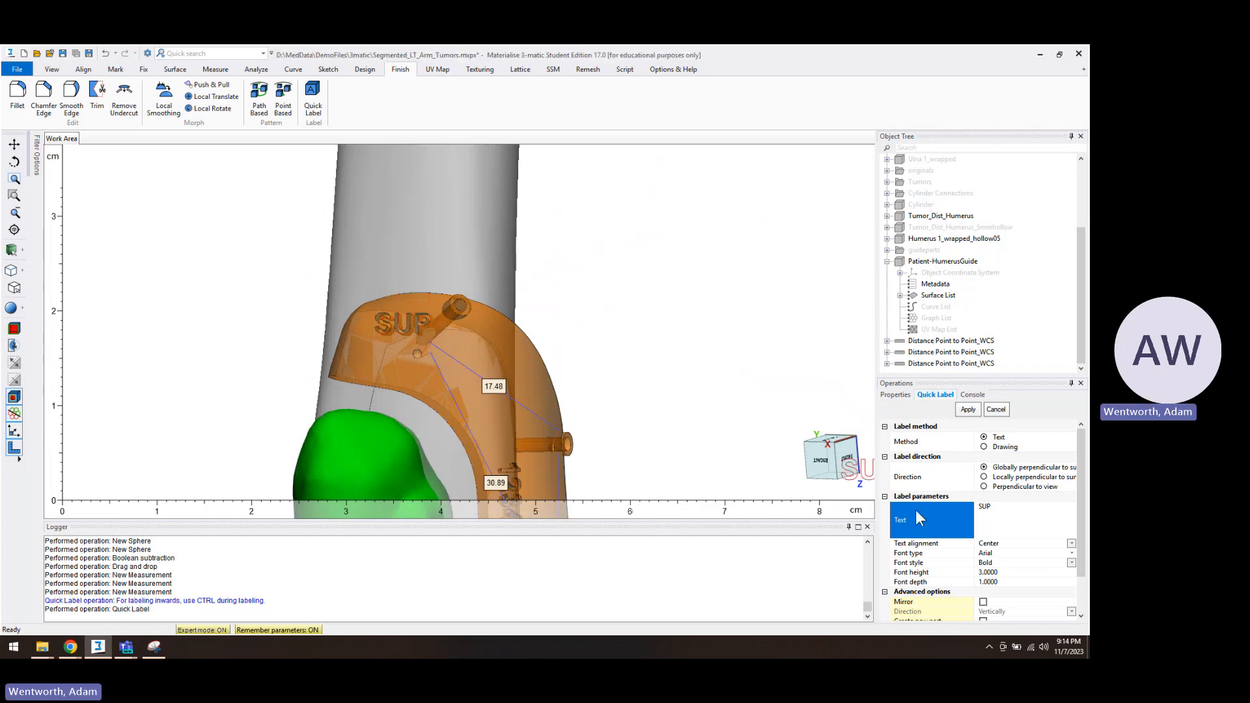
Change the label text to INF and place it on the guide's distal end near the lower edge
left_click(1001, 522)
key("BackSpace")
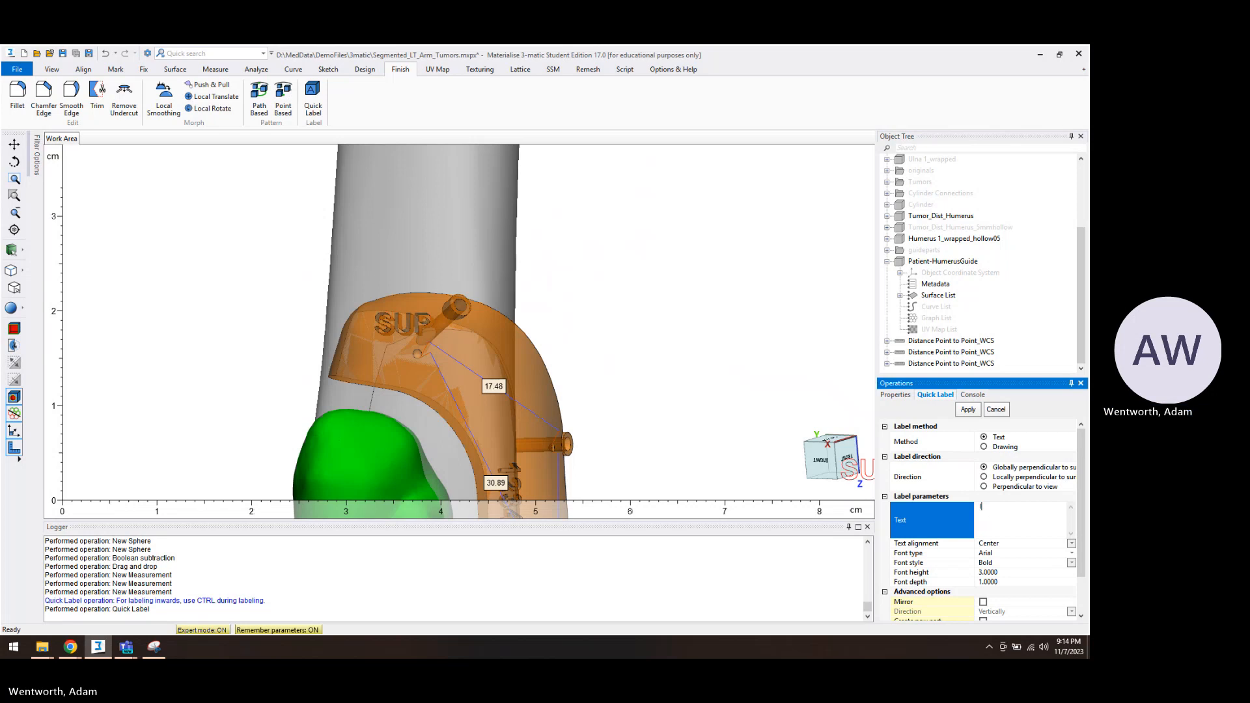
type("INF")
right_click_drag(525, 385, 465, 417)
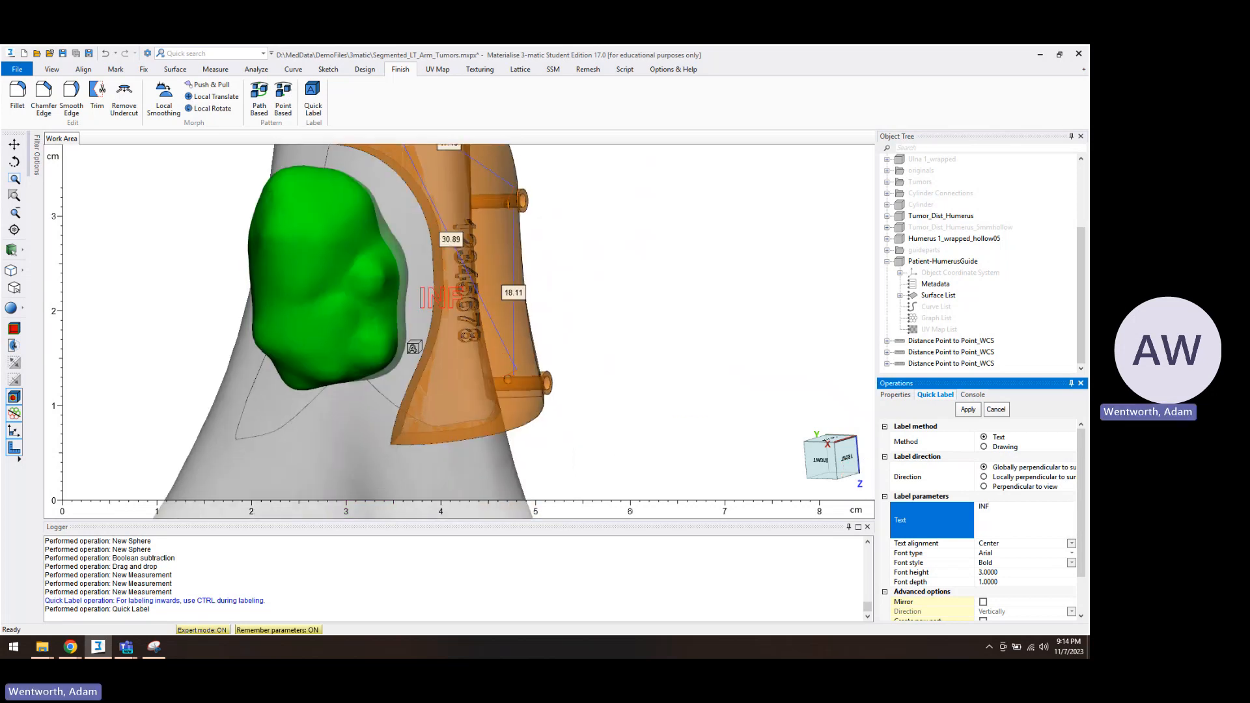
left_click(464, 424)
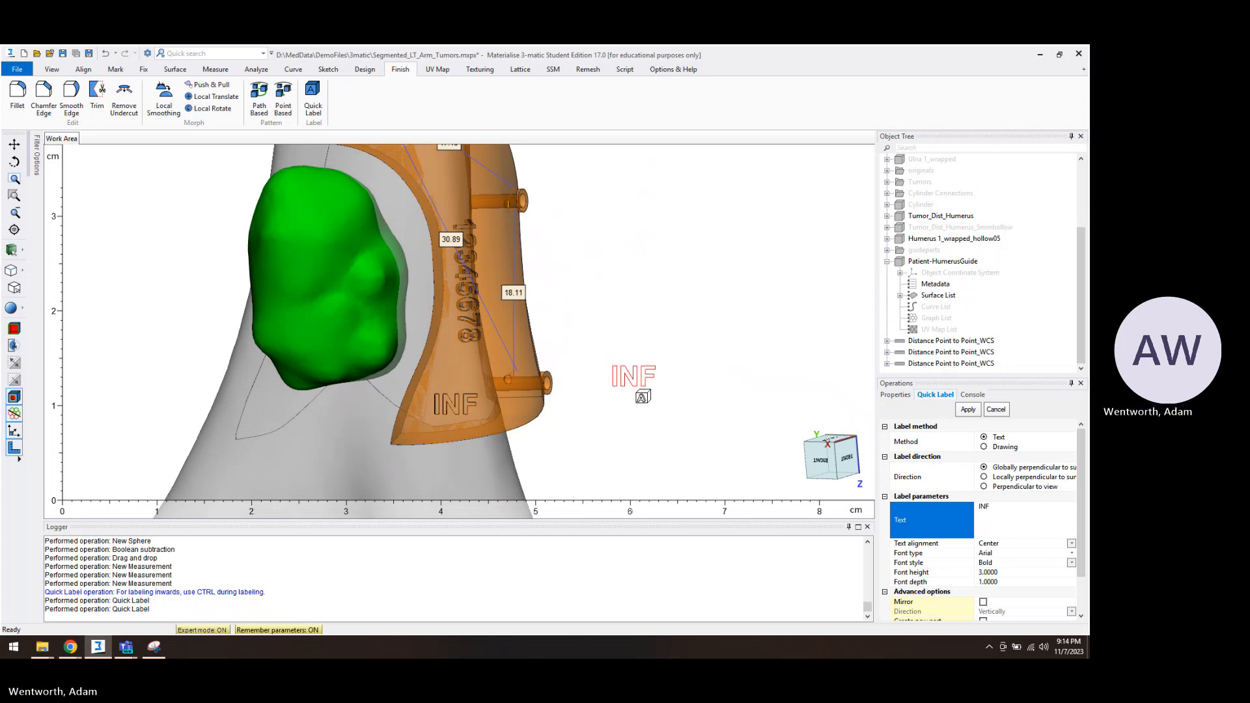
Change the label text to ^CUT^ and place it along the straight edge between the middle and distal pin sleeves
left_click(1034, 518)
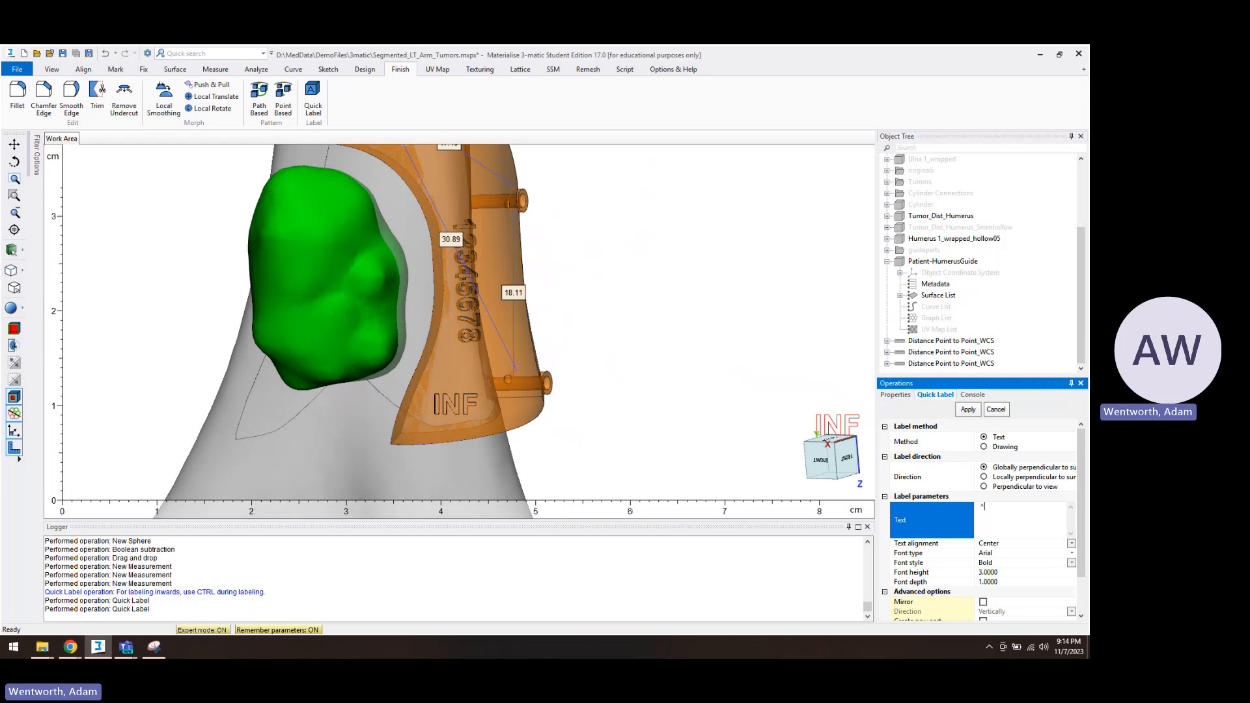
right_click_drag(550, 321, 397, 376)
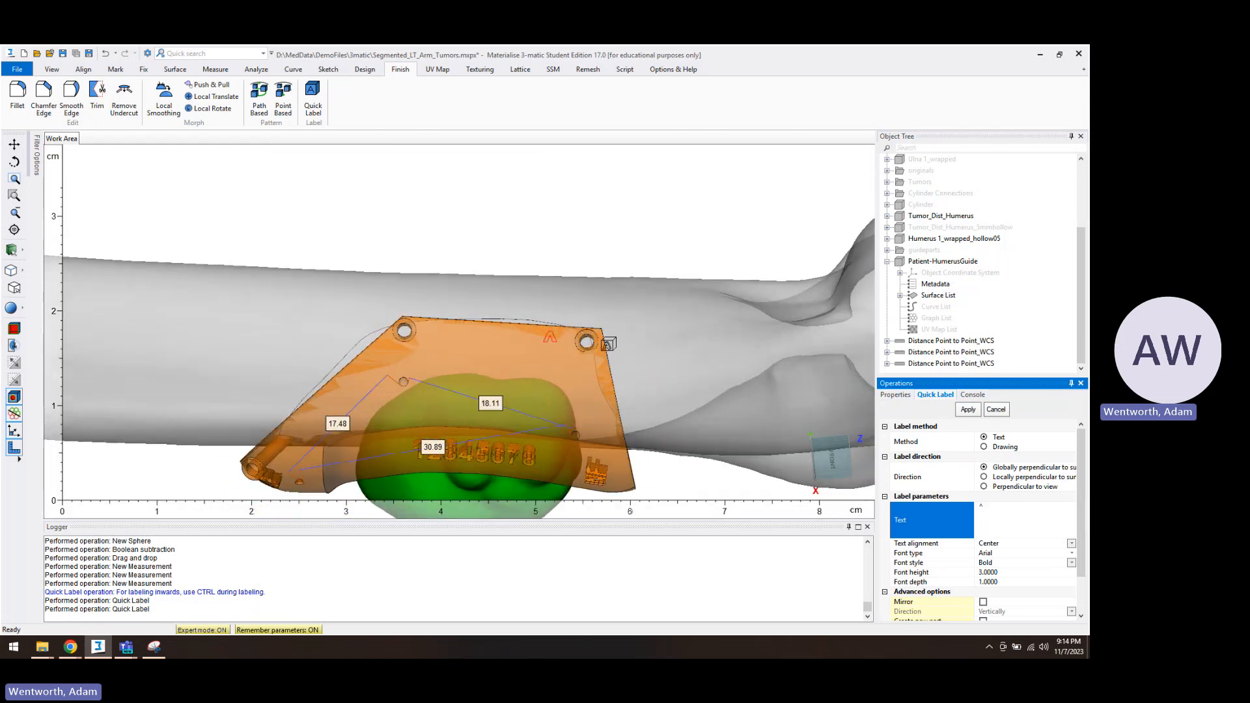
right_click_drag(608, 344, 611, 408)
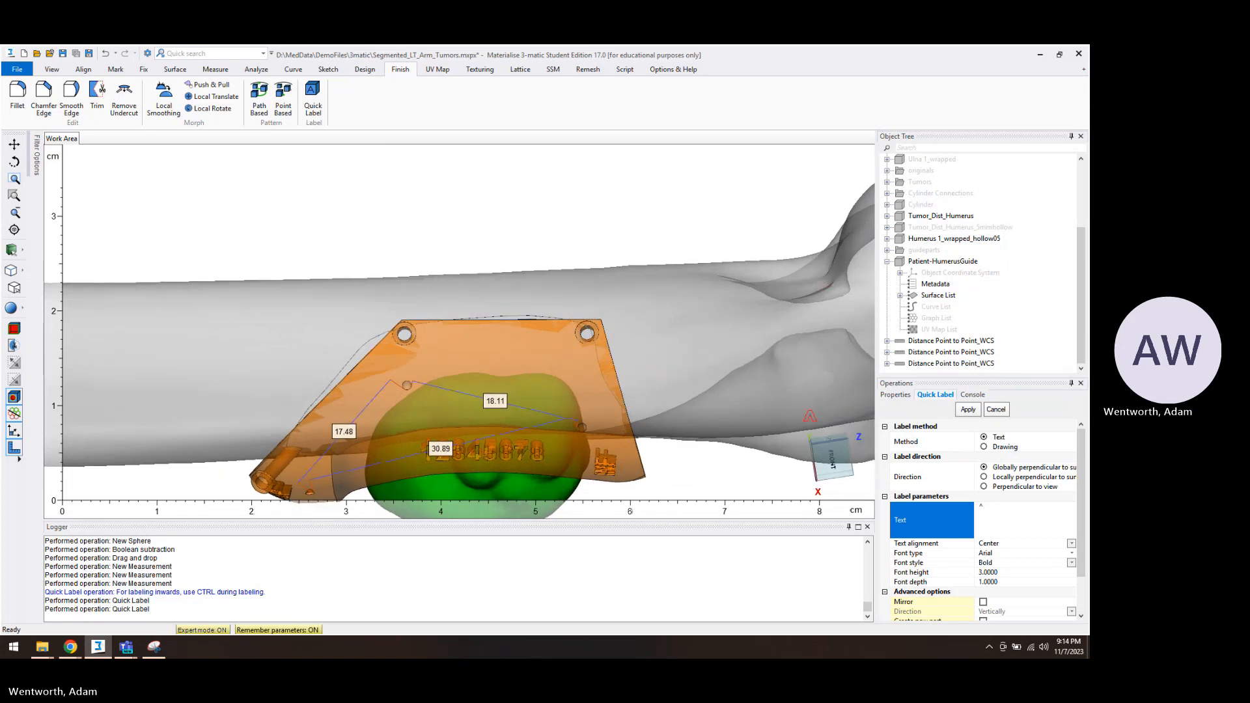
left_click(1000, 513)
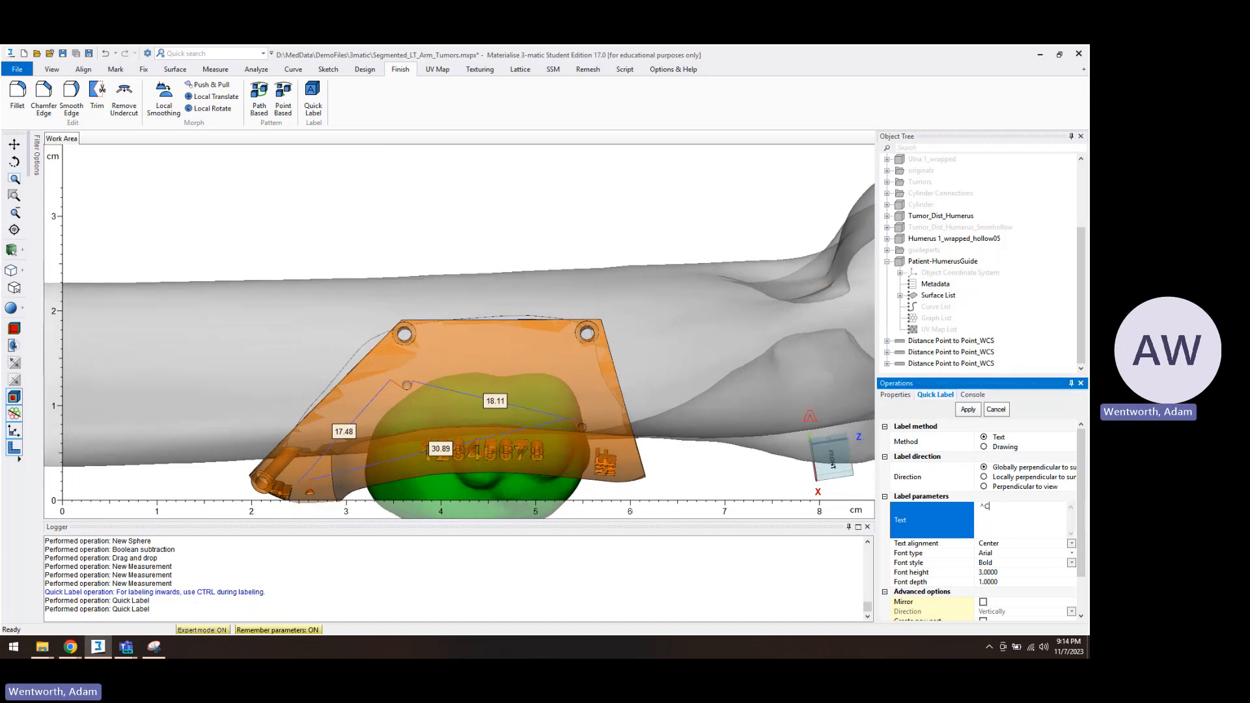
type("CUT^")
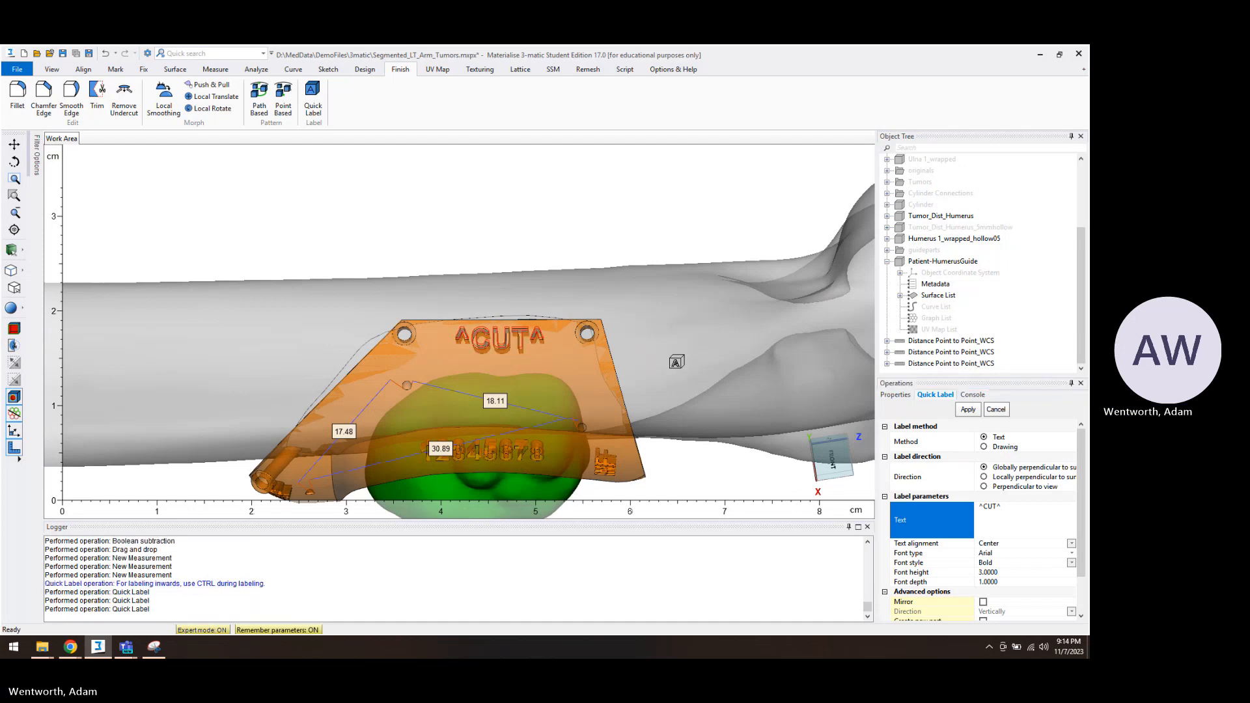
Place two more ^CUT^ labels, along the guide's distal edge and along the slanted edge between the proximal and middle sleeves
right_click_drag(786, 302, 524, 267)
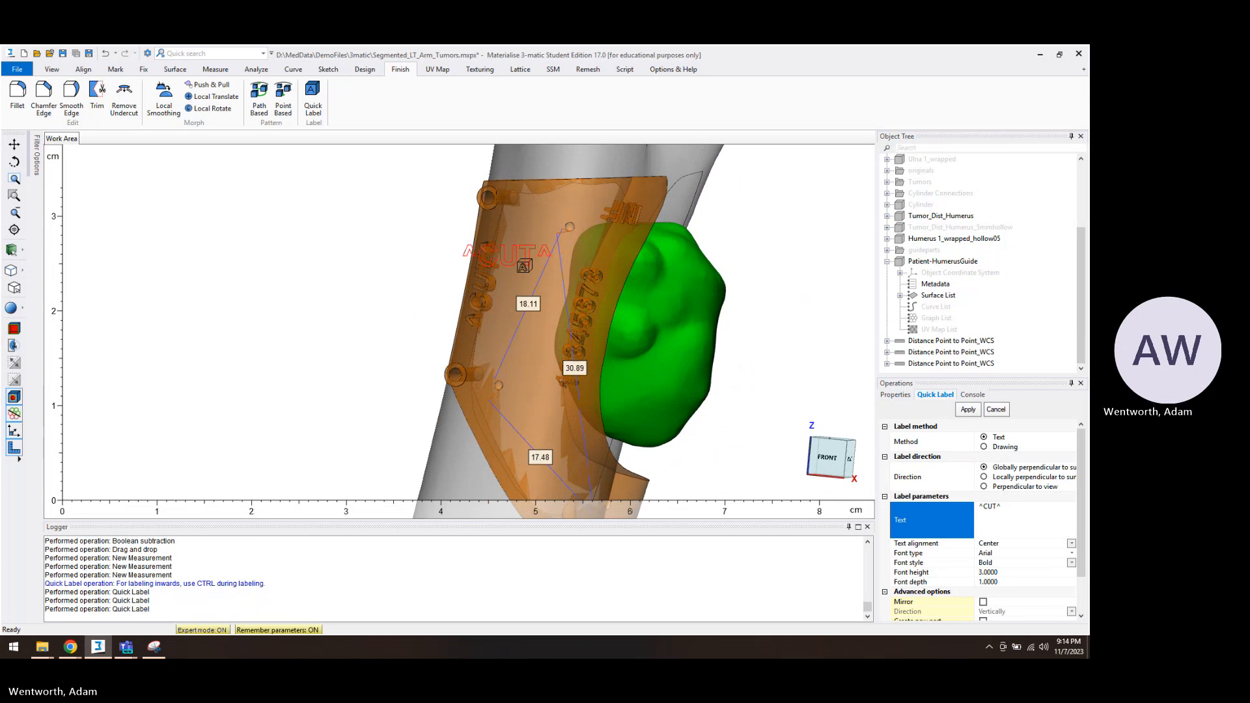
left_click(566, 222)
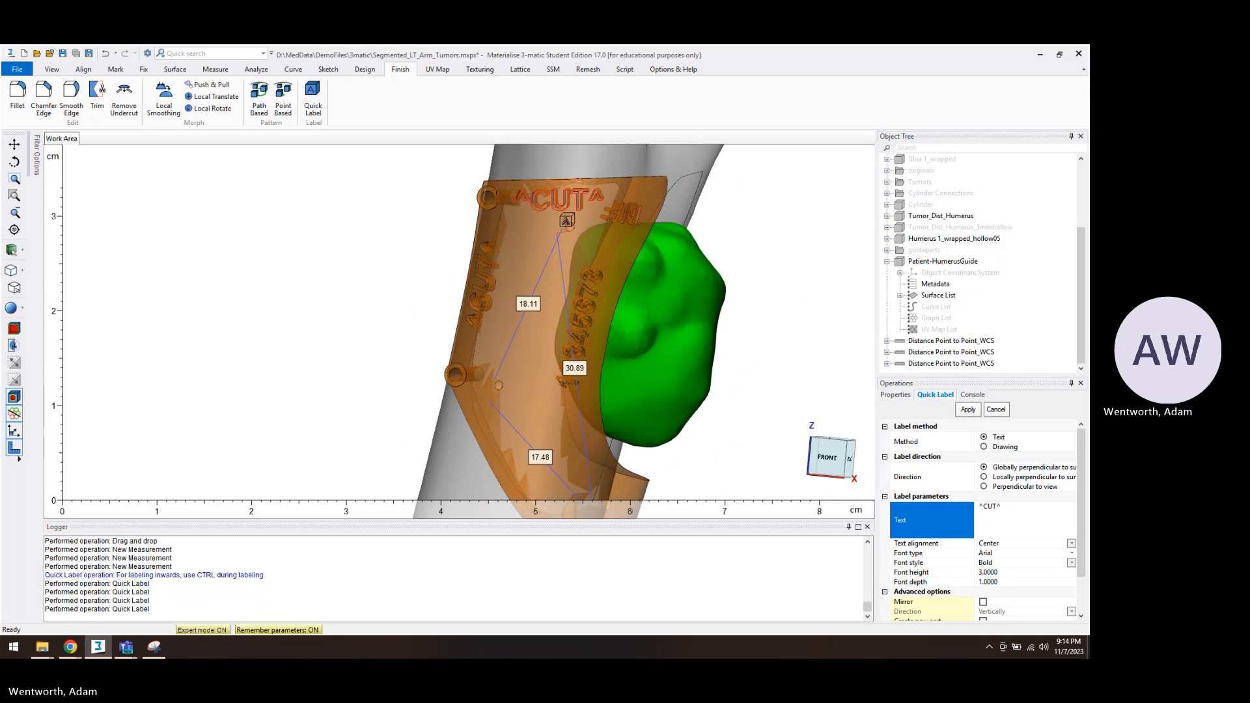
right_click_drag(836, 167, 392, 357)
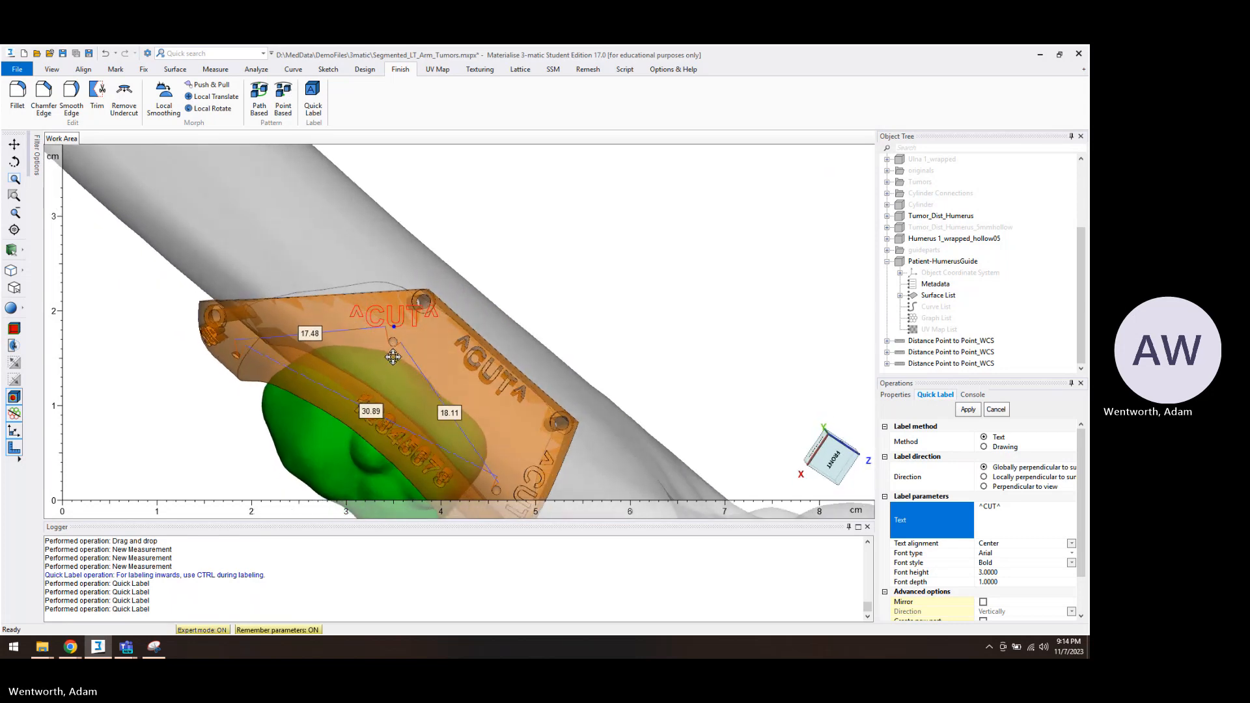
right_click_drag(835, 208, 840, 228)
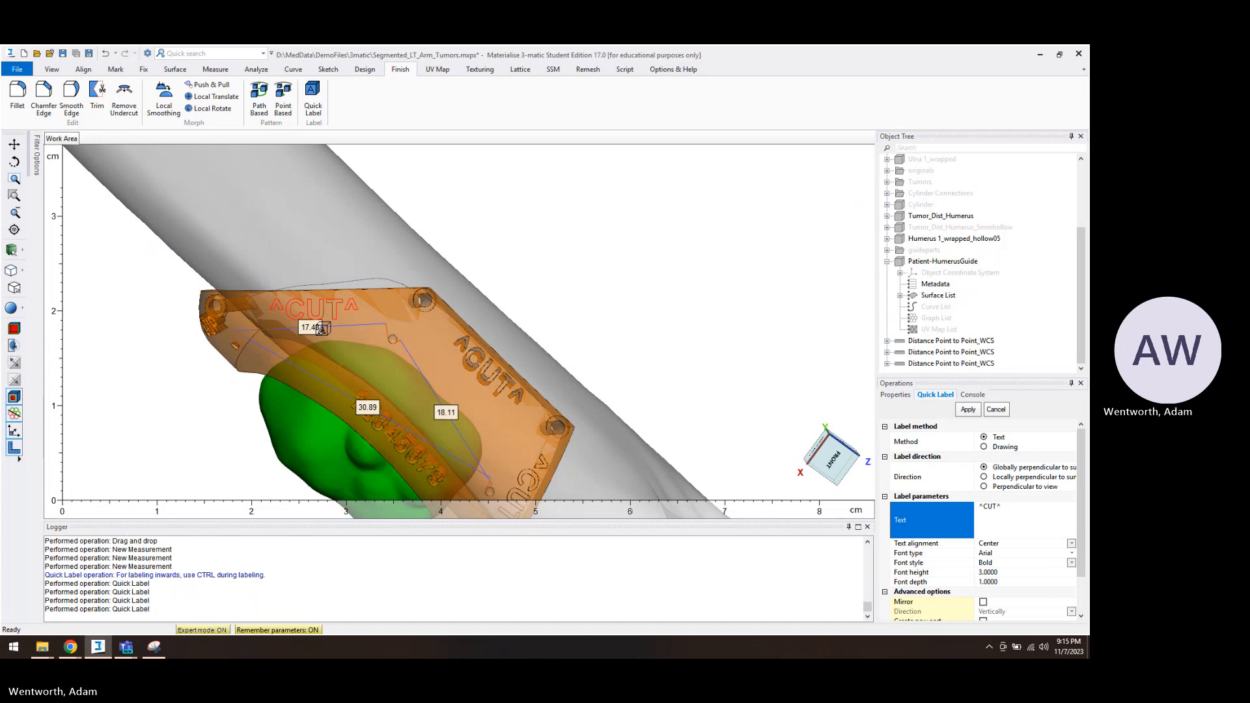
left_click(322, 329)
key("Escape")
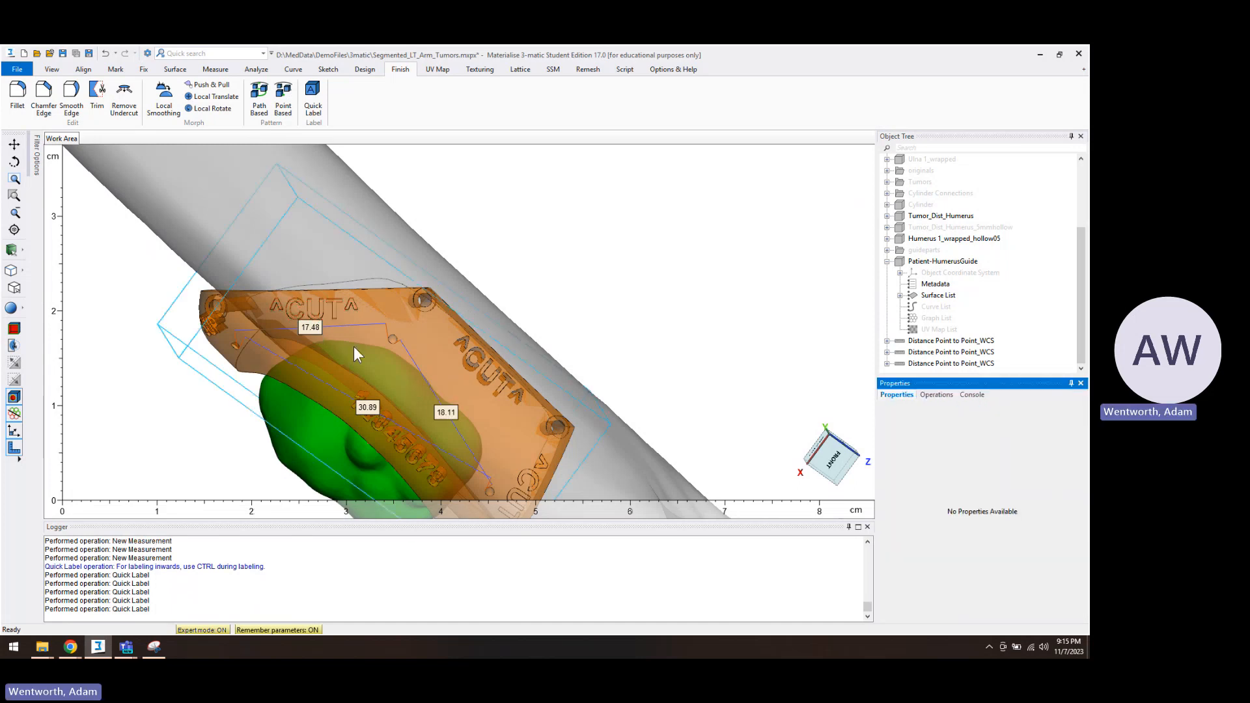
Examine the cut and orientation labels, ID label, pin sleeves and measured distances on the guide from several angles
right_click_drag(772, 280, 647, 156)
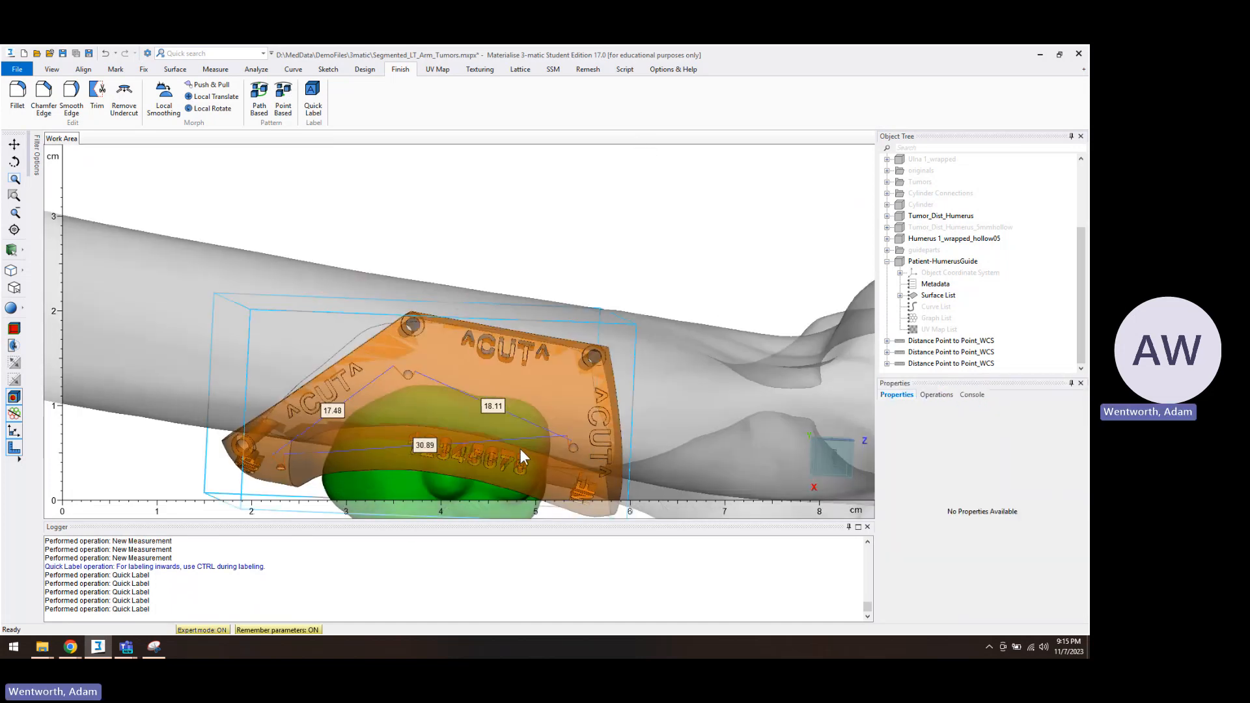
middle_click_drag(521, 448, 483, 360)
mouse_move(477, 367)
right_mouse_down()
mouse_move(458, 309)
mouse_move(477, 291)
mouse_move(465, 326)
mouse_move(474, 350)
right_mouse_up()
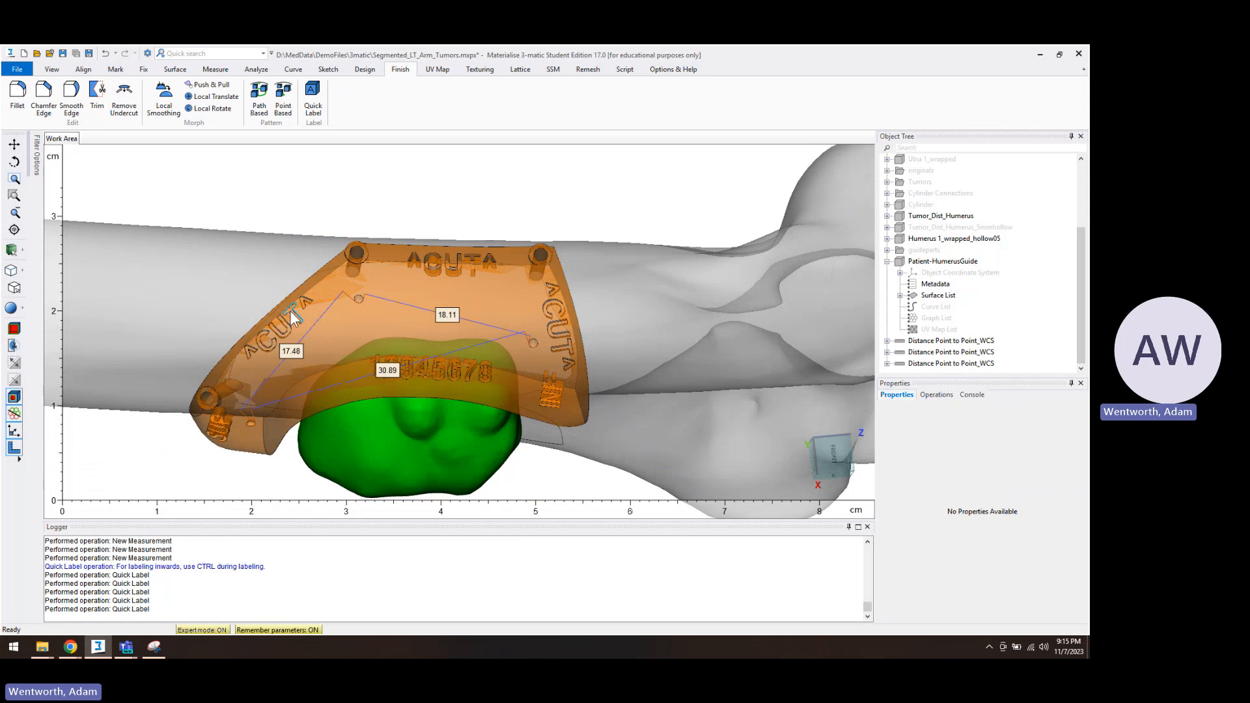
right_click_drag(409, 328, 405, 273)
scroll(545, 256, "up", 1)
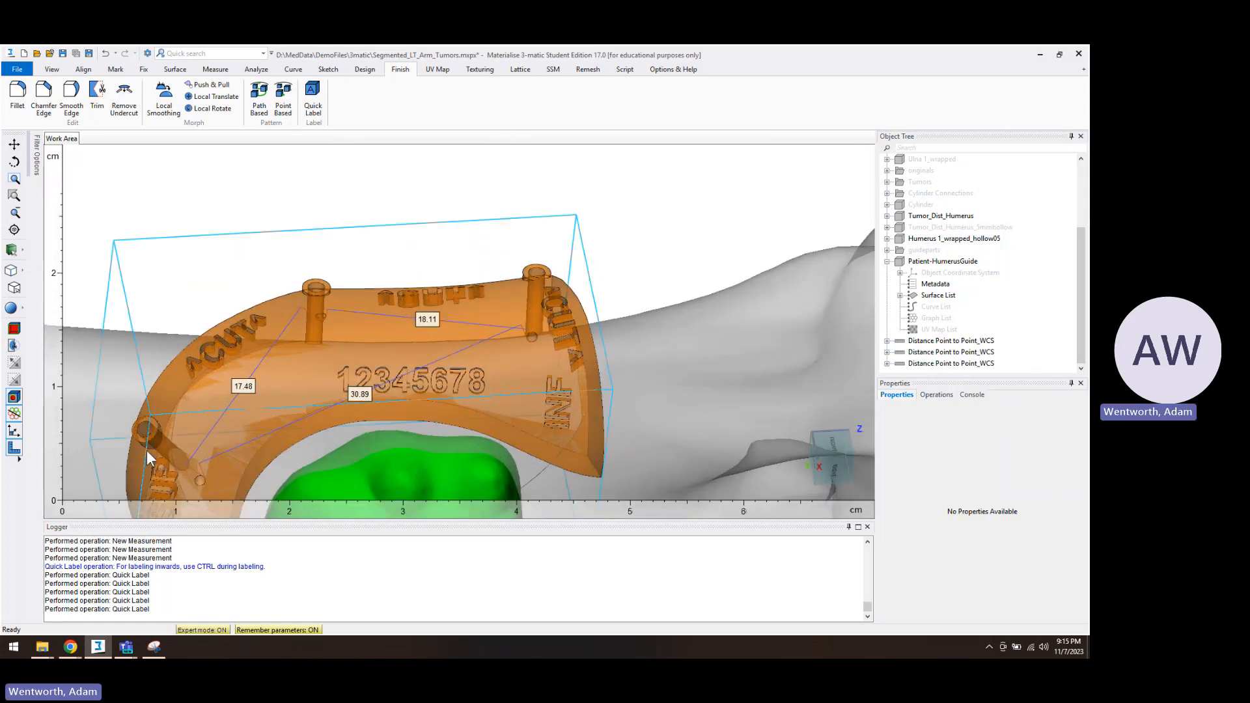
right_click_drag(232, 345, 245, 414)
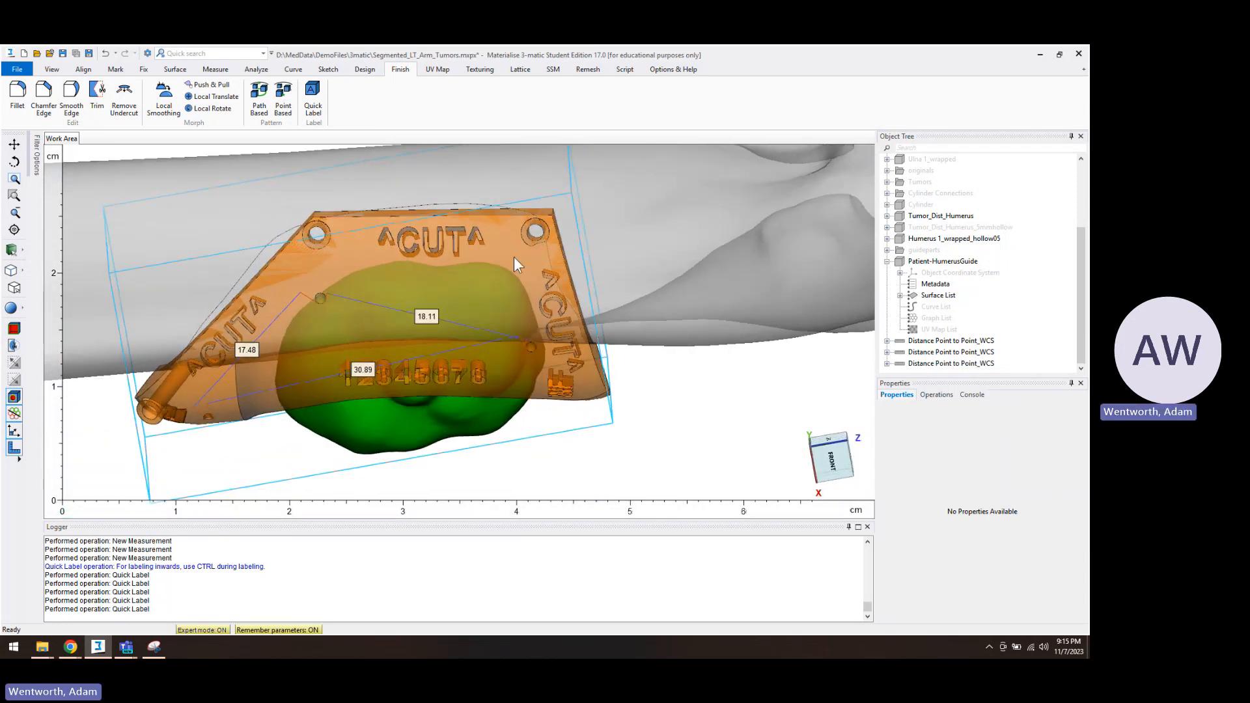
right_click_drag(515, 257, 520, 250)
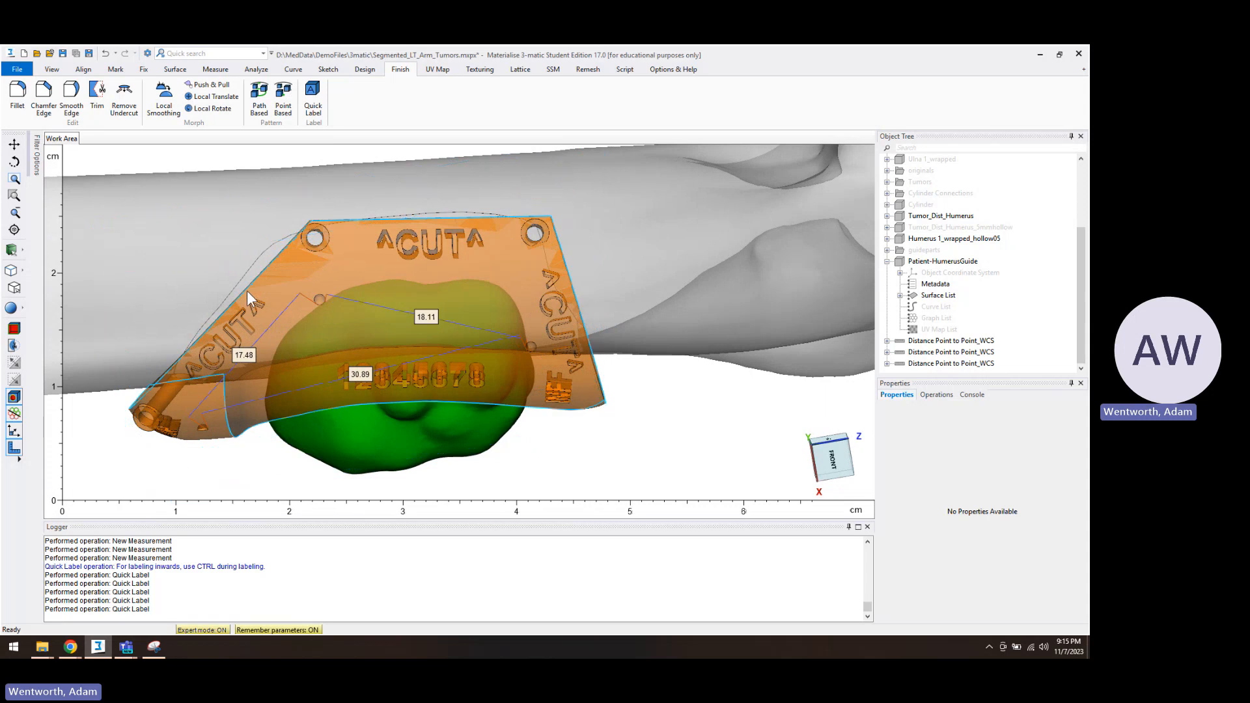
right_click_drag(165, 346, 193, 316)
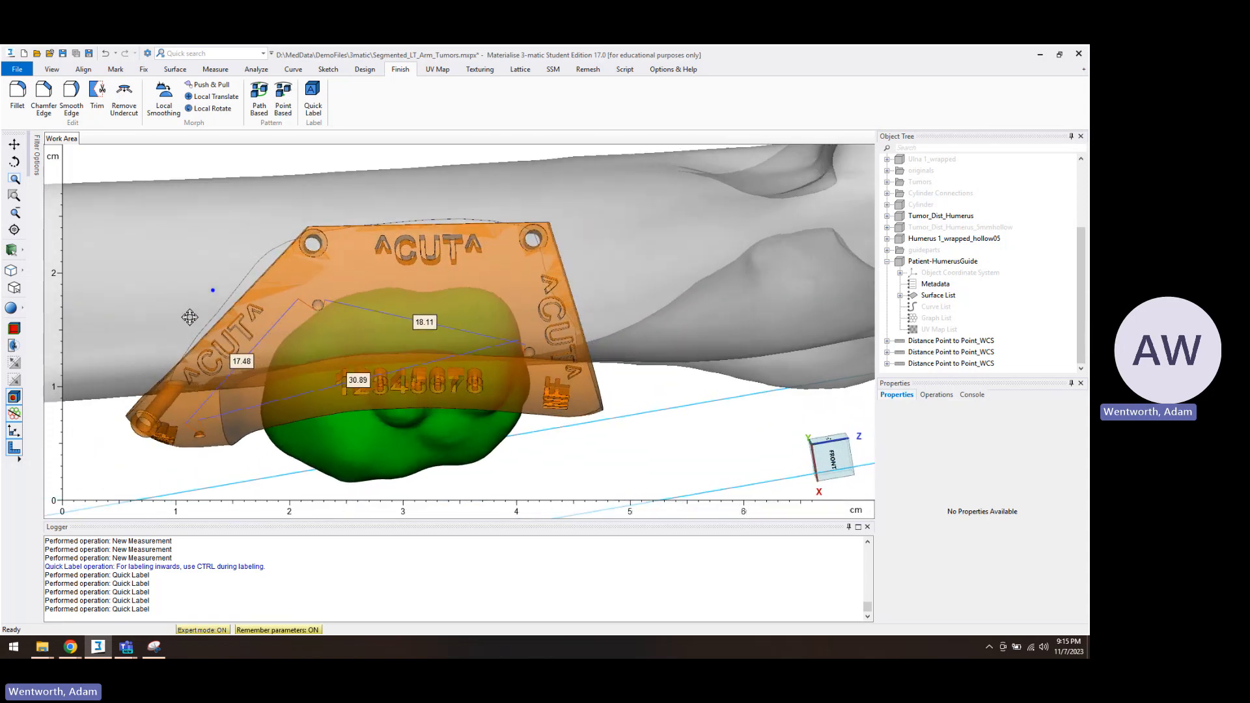
right_click_drag(553, 307, 517, 373)
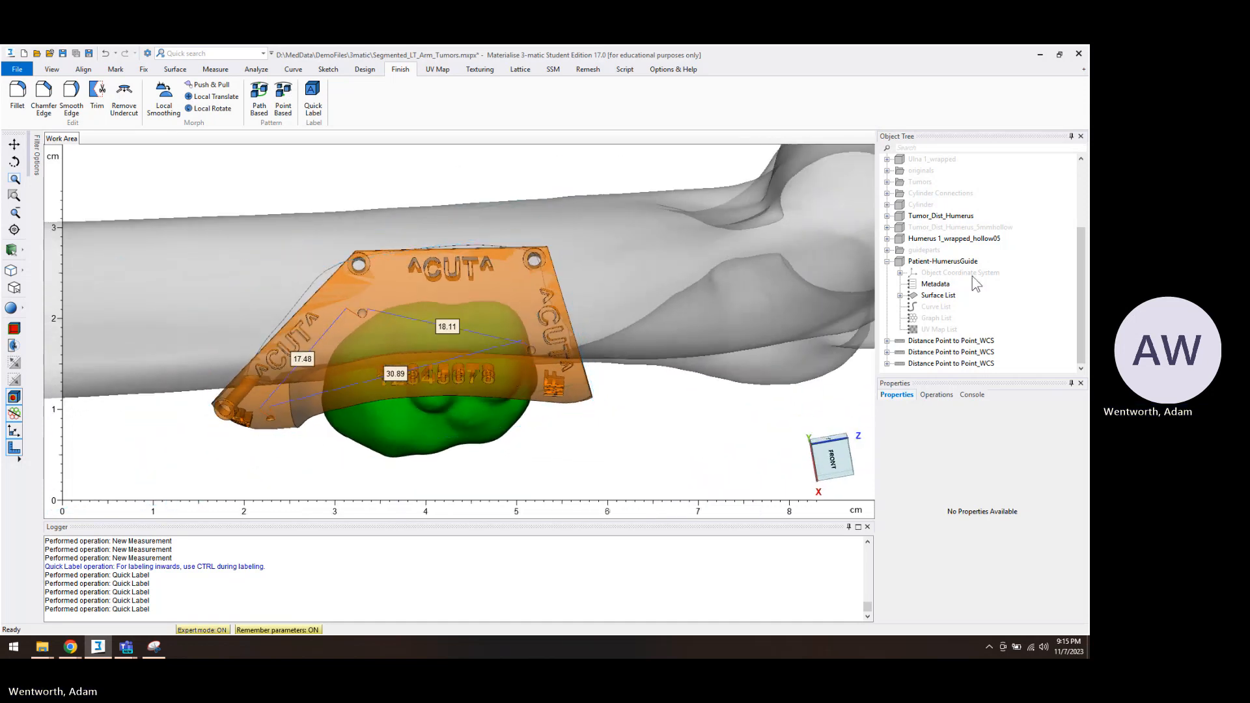
Collapse Patient-HumerusGuide in the object tree and examine how the guide sits around the tumor on the distal humerus
left_click(887, 262)
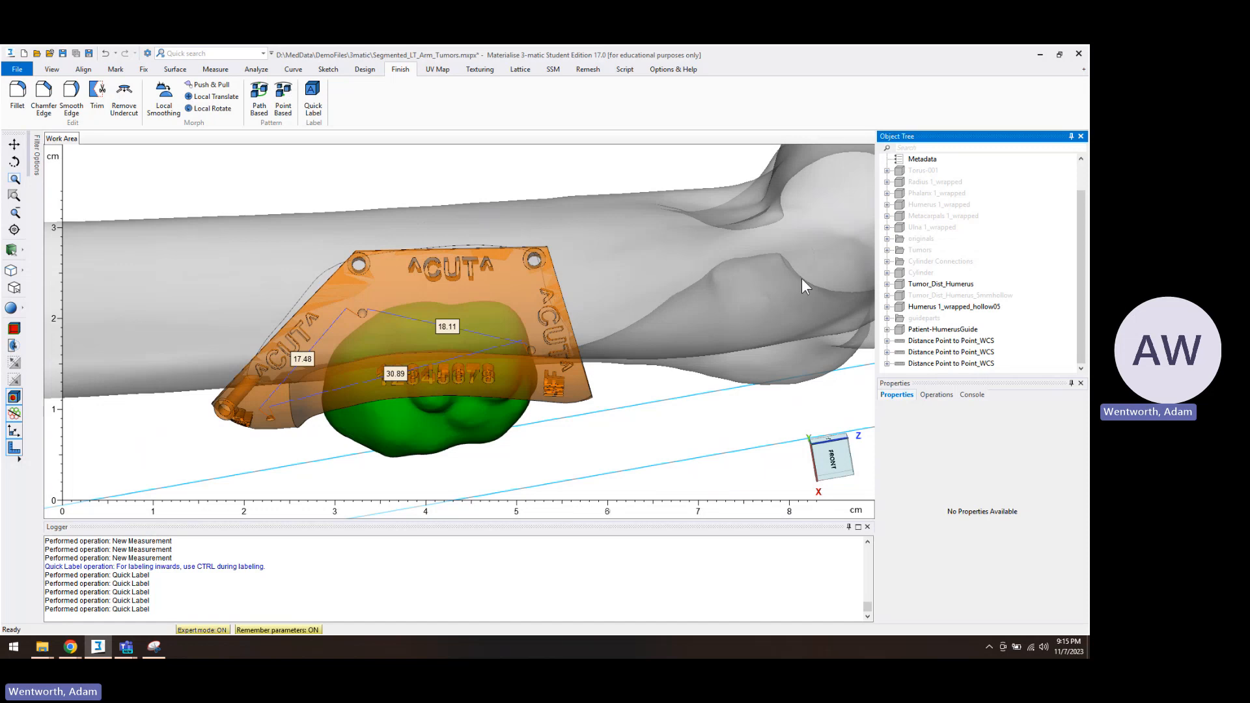
scroll(803, 279, "down", 3)
middle_click_drag(805, 283, 608, 318)
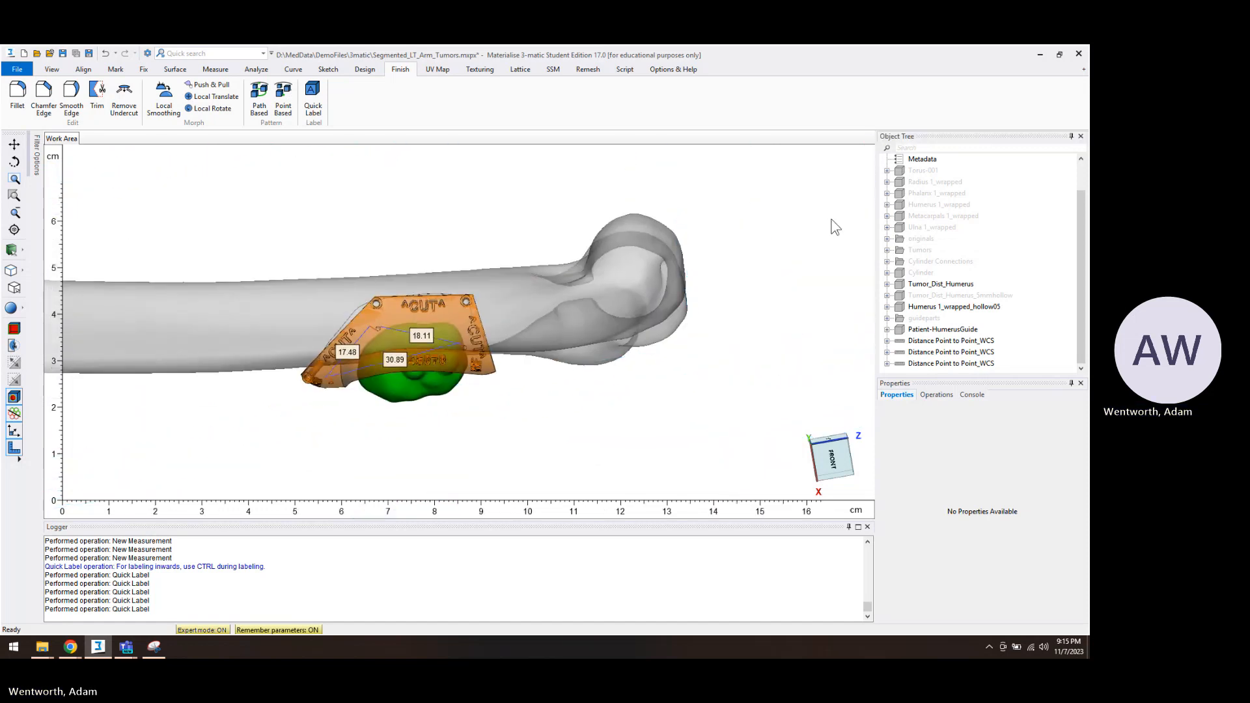
right_click_drag(691, 315, 502, 474)
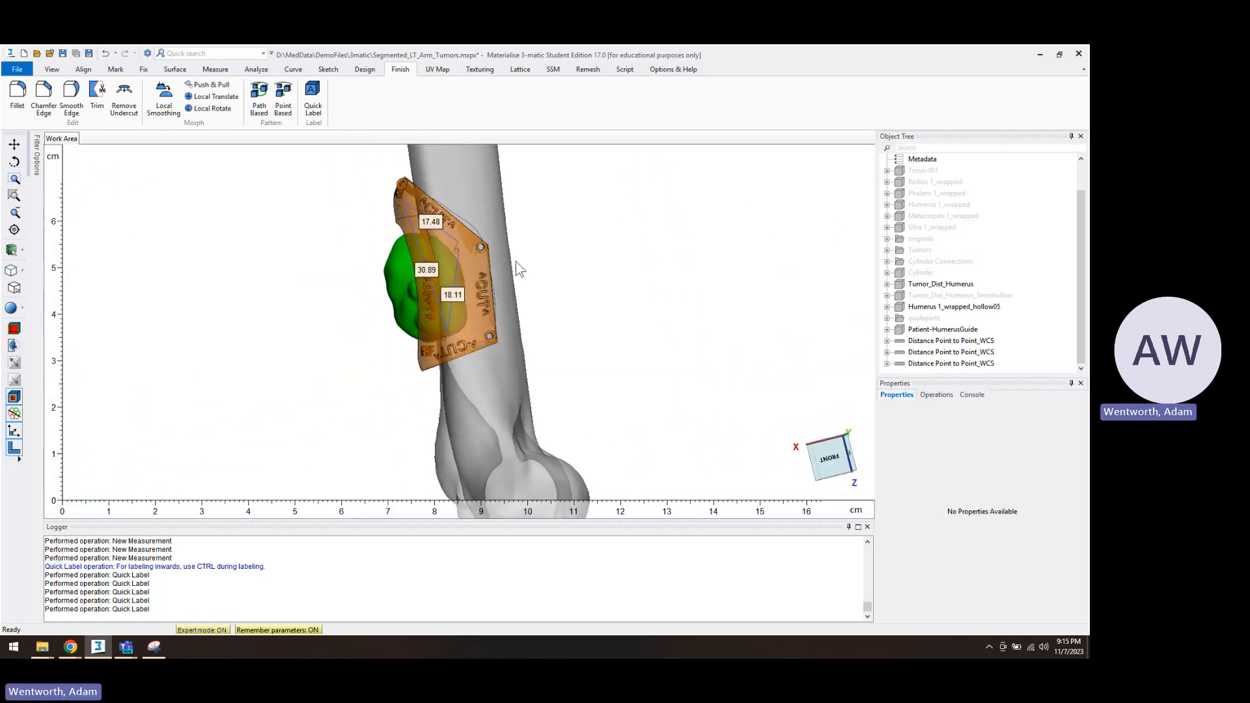
right_click_drag(455, 299, 586, 286)
middle_click_drag(468, 271, 589, 313)
scroll(539, 325, "down", 1)
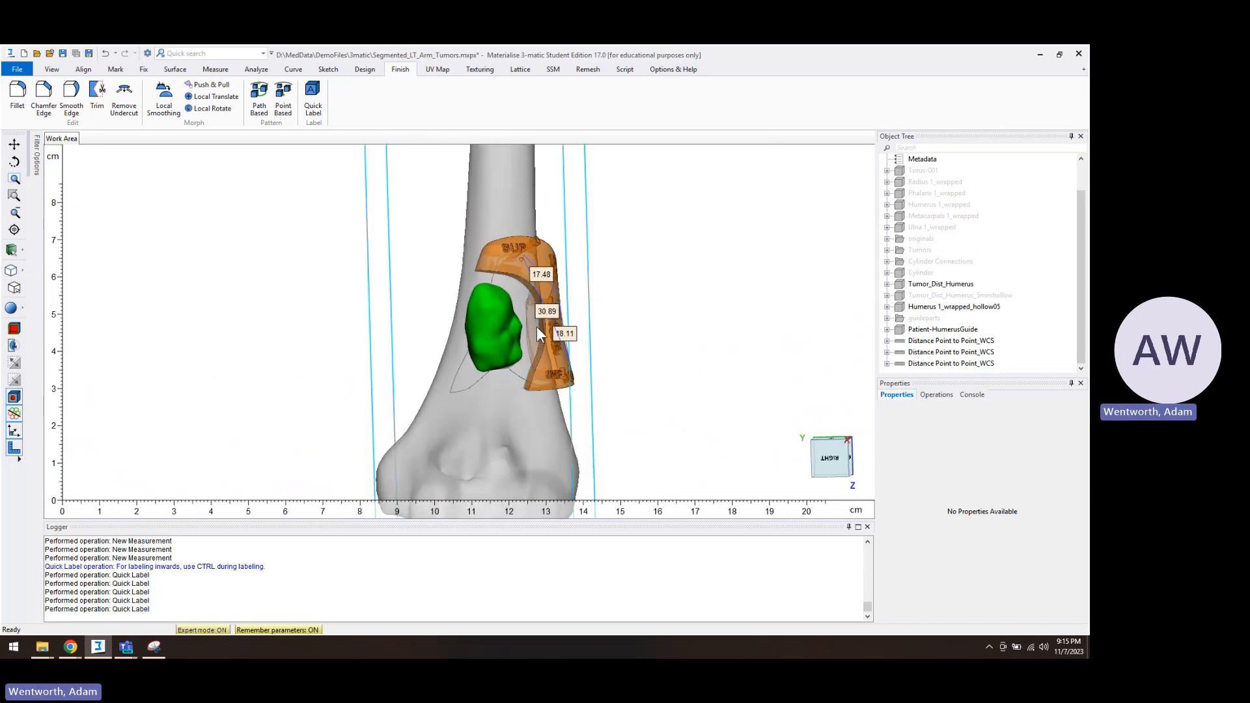
scroll(539, 329, "down", 2)
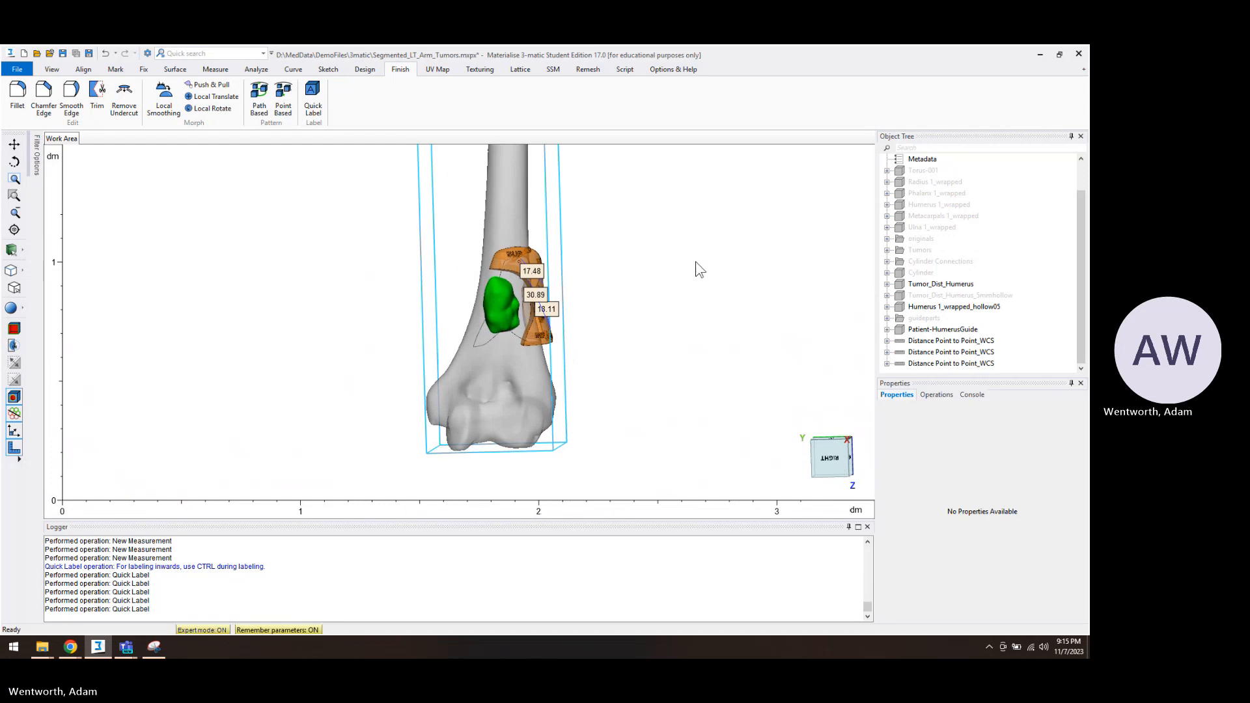
right_click_drag(838, 244, 836, 245)
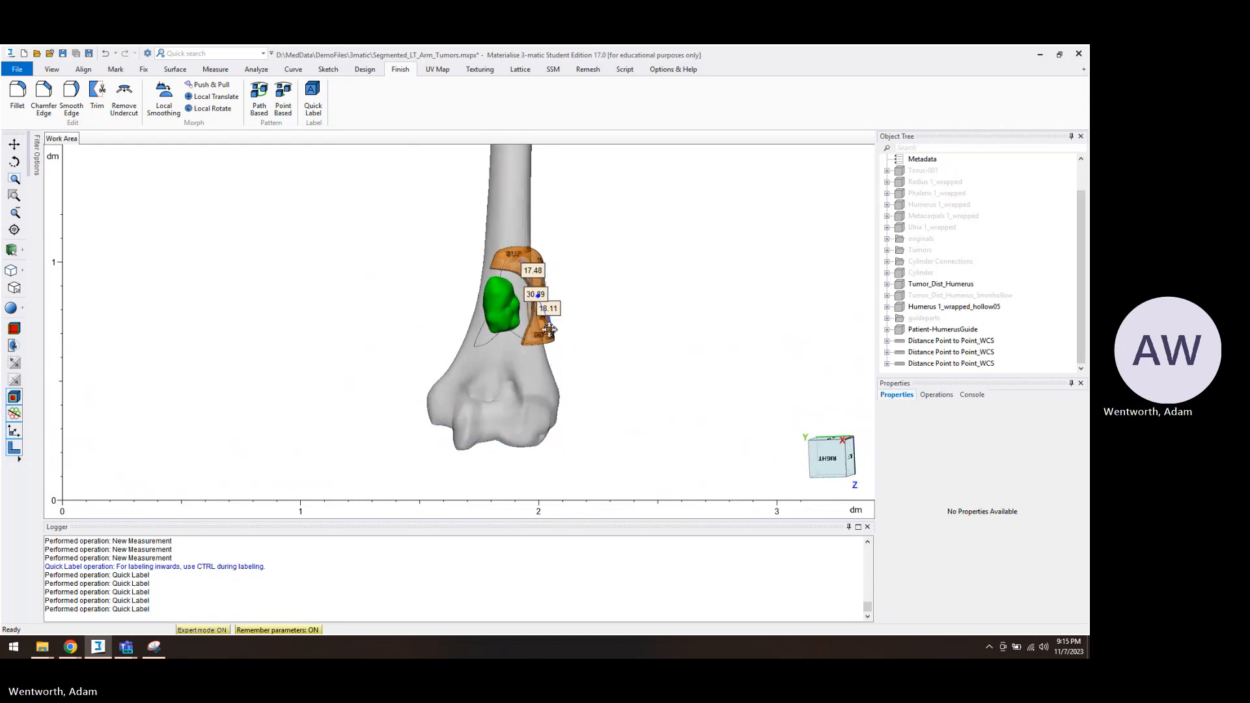
Group the three point-to-point distance measurements in the object tree and hide the group
right_click_drag(548, 330, 605, 362)
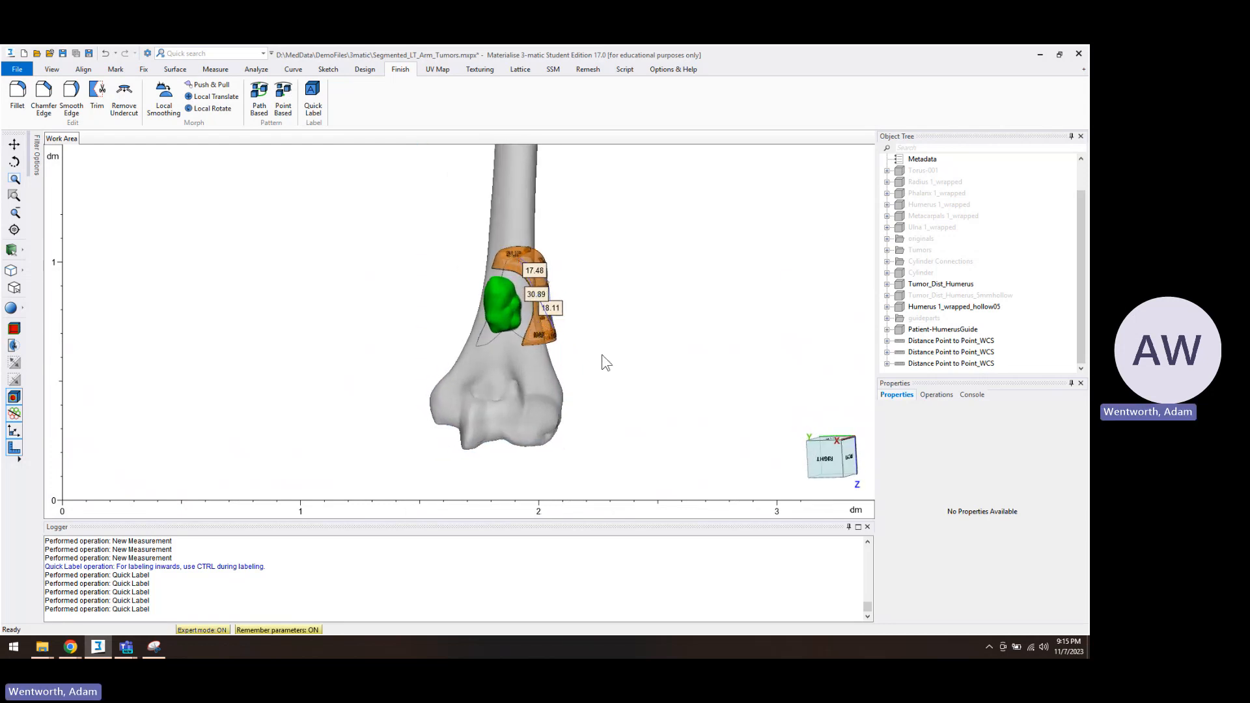
left_click(956, 358, "shift")
right_click(961, 367)
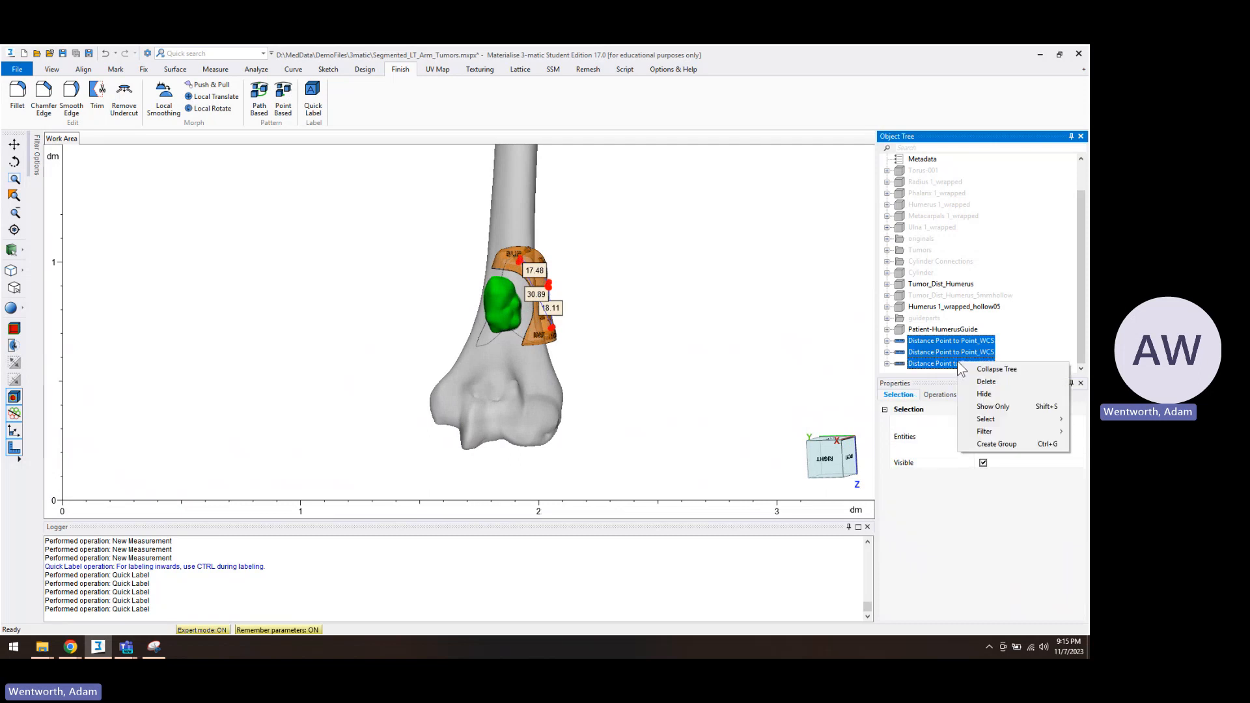
left_click(996, 444)
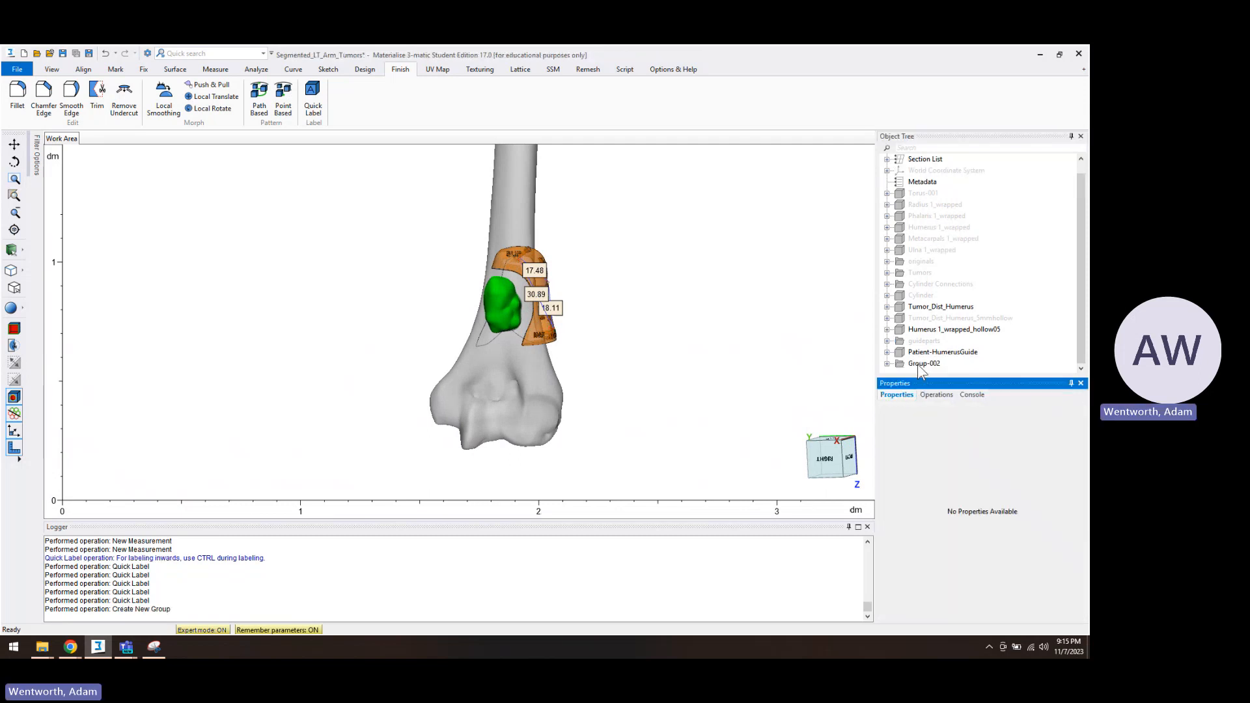
right_click(921, 365)
left_click(948, 411)
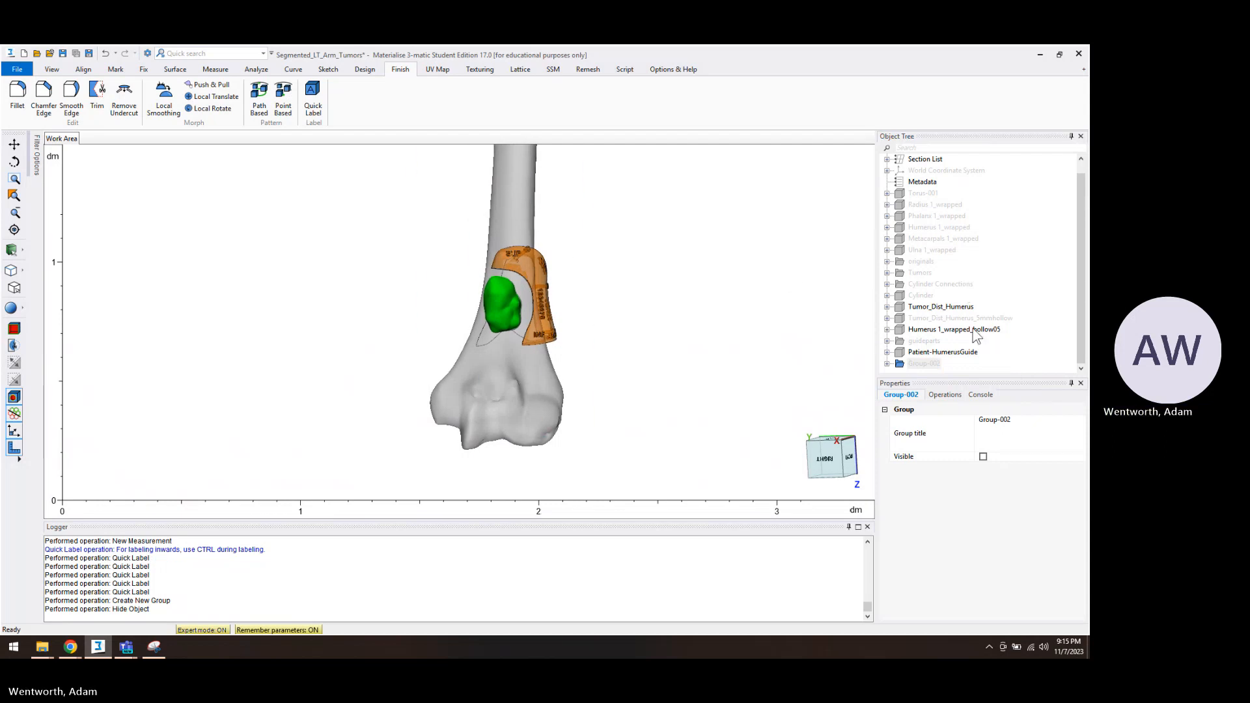
Hide the Patient-HumerusGuide part, leaving only the humerus and the tumor displayed
left_click(944, 352)
right_click(937, 353)
left_click(961, 395)
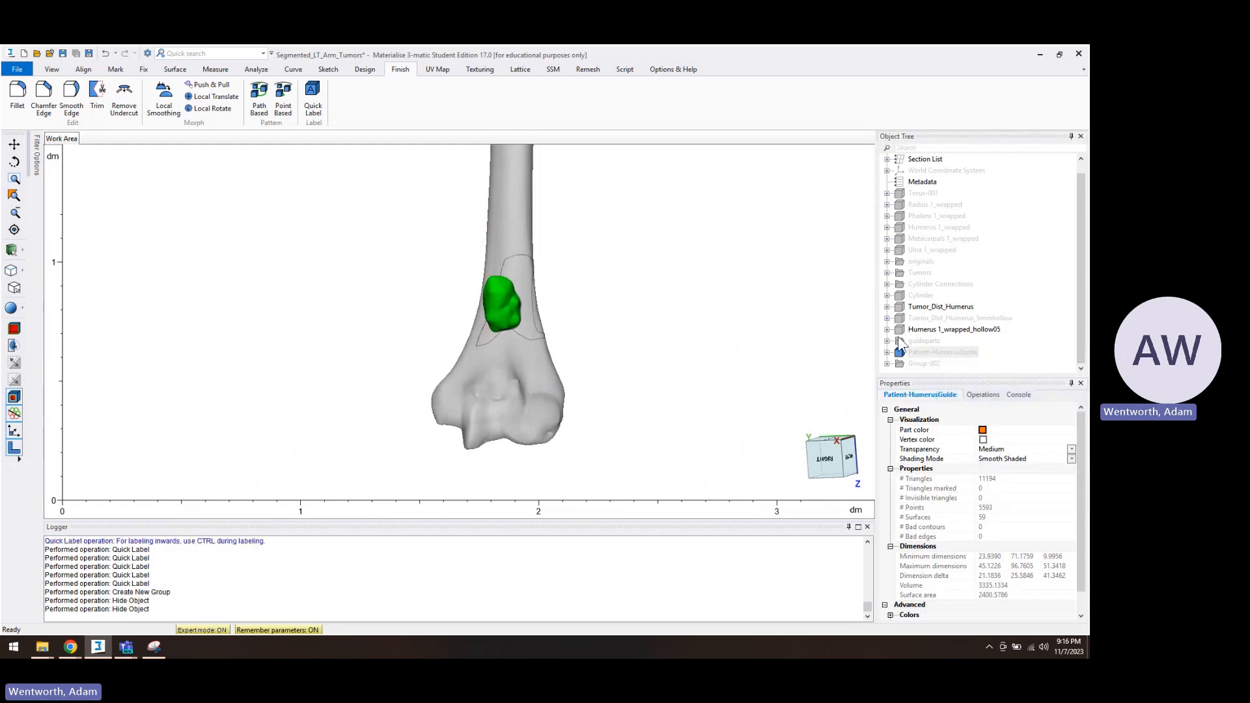
Hide Humerus 1_wrapped_hollow05 and show Humerus 1_wrapped in its place
right_click(941, 329)
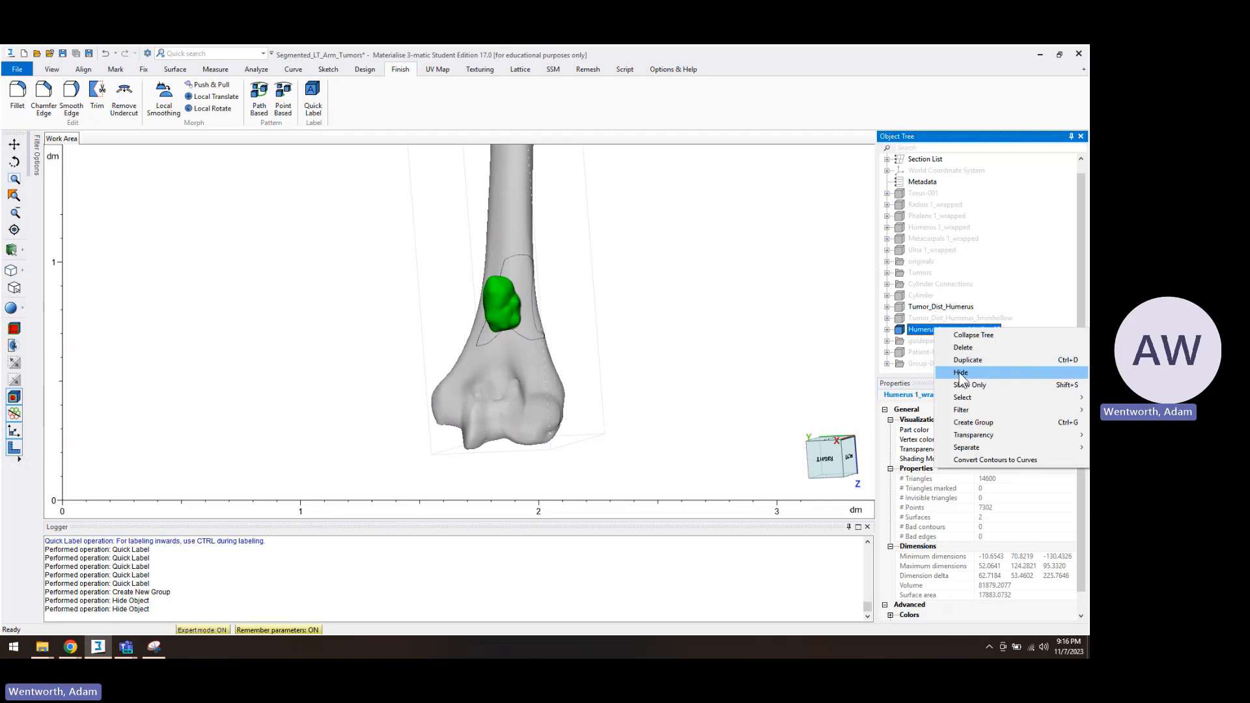
left_click(961, 373)
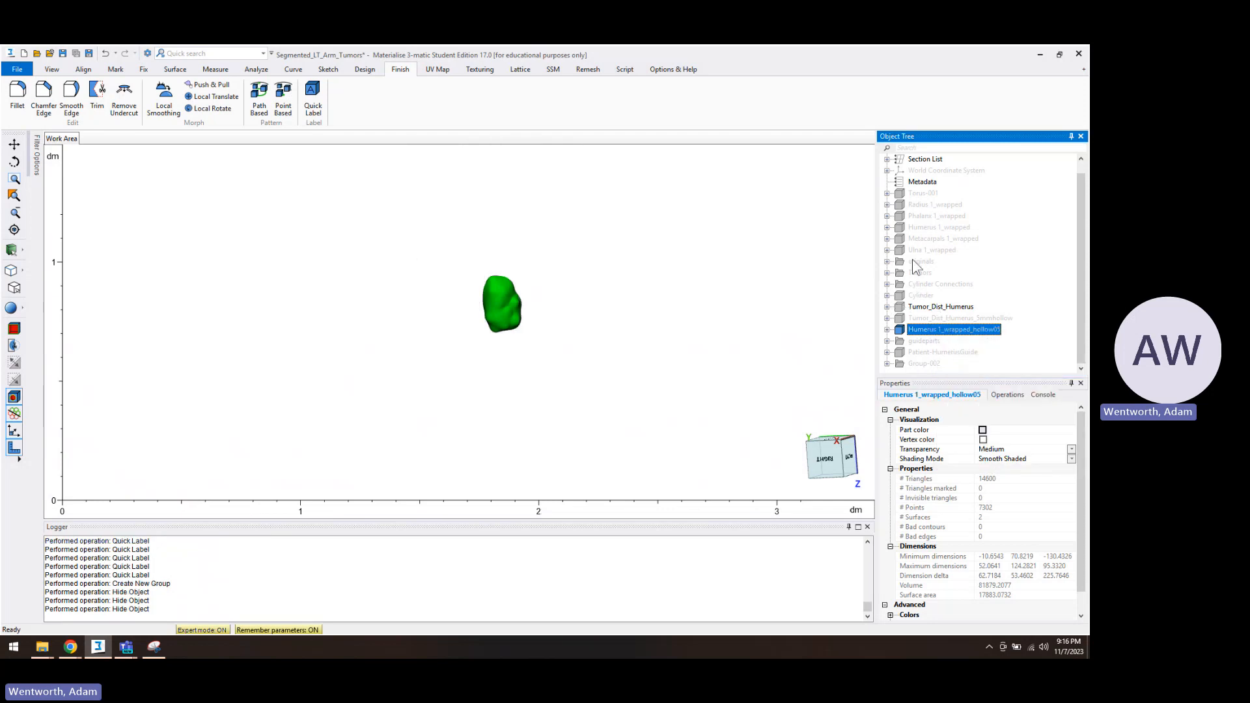
right_click(922, 227)
left_click(962, 270)
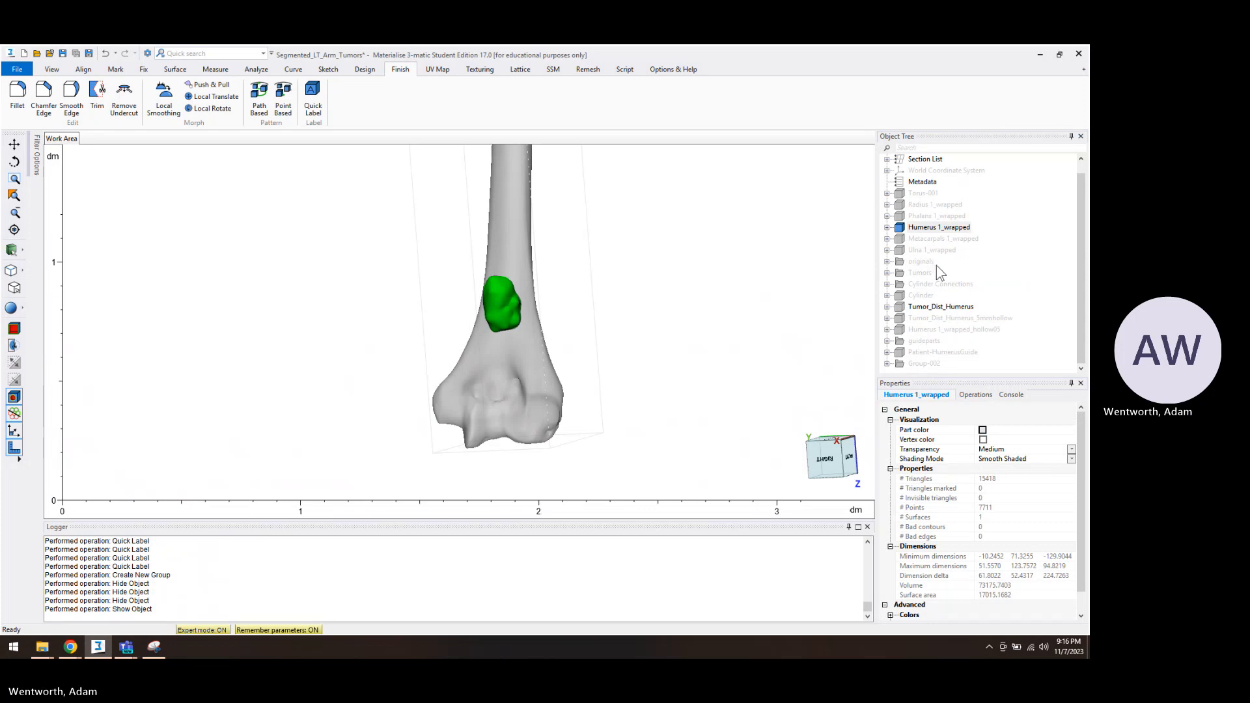
left_click(985, 256)
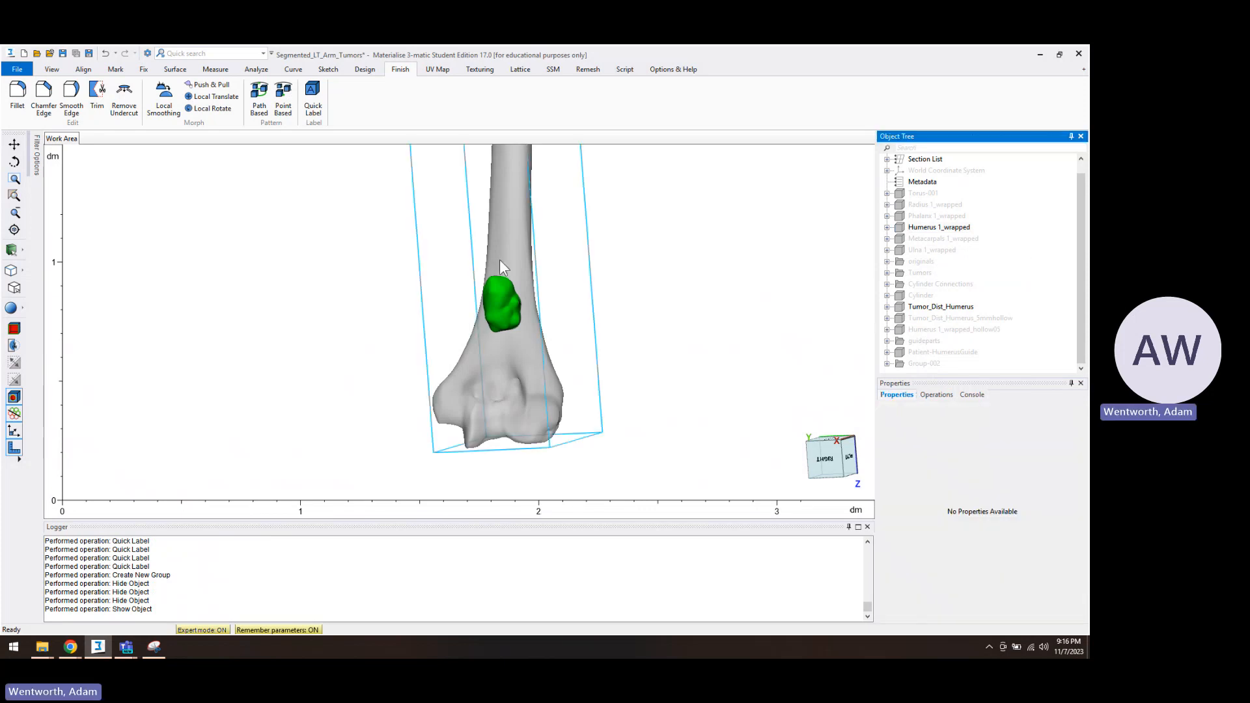
Set Humerus 1_wrapped to Opaque to view the tumor from the side, and return its transparency to Medium
right_click(952, 230)
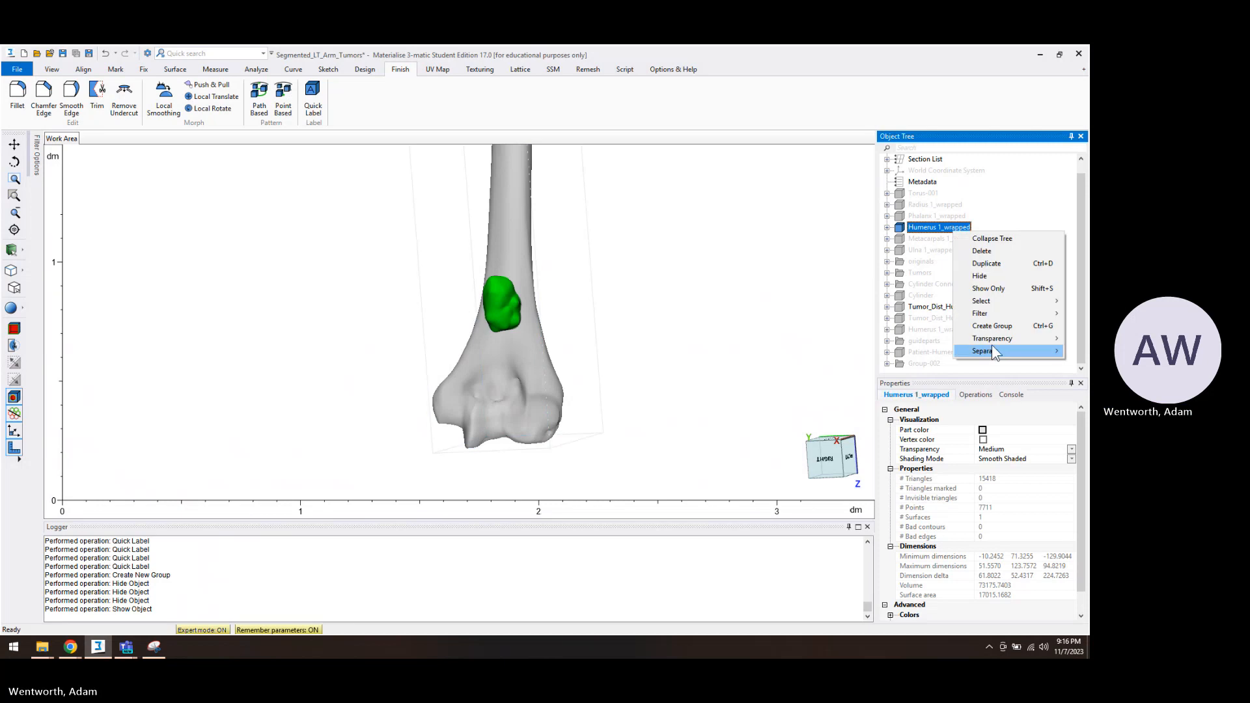
mouse_move(994, 345)
left_click(918, 337)
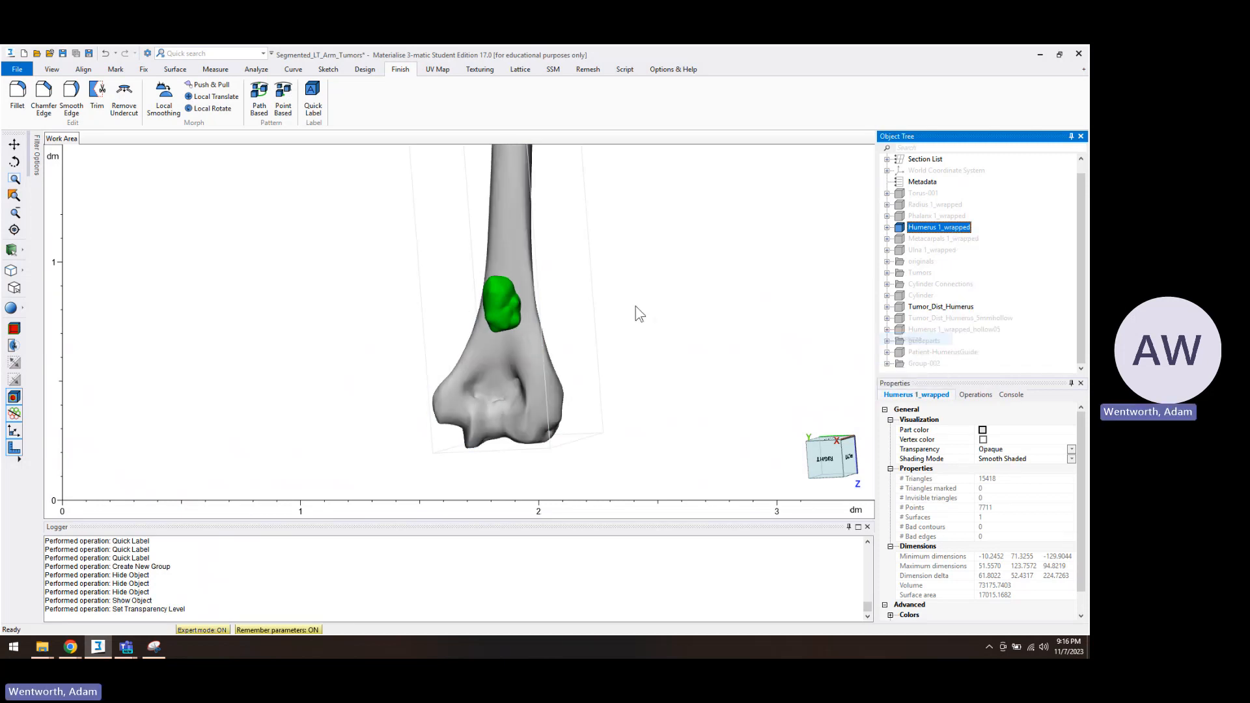
right_click_drag(478, 306, 449, 310)
right_click(956, 232)
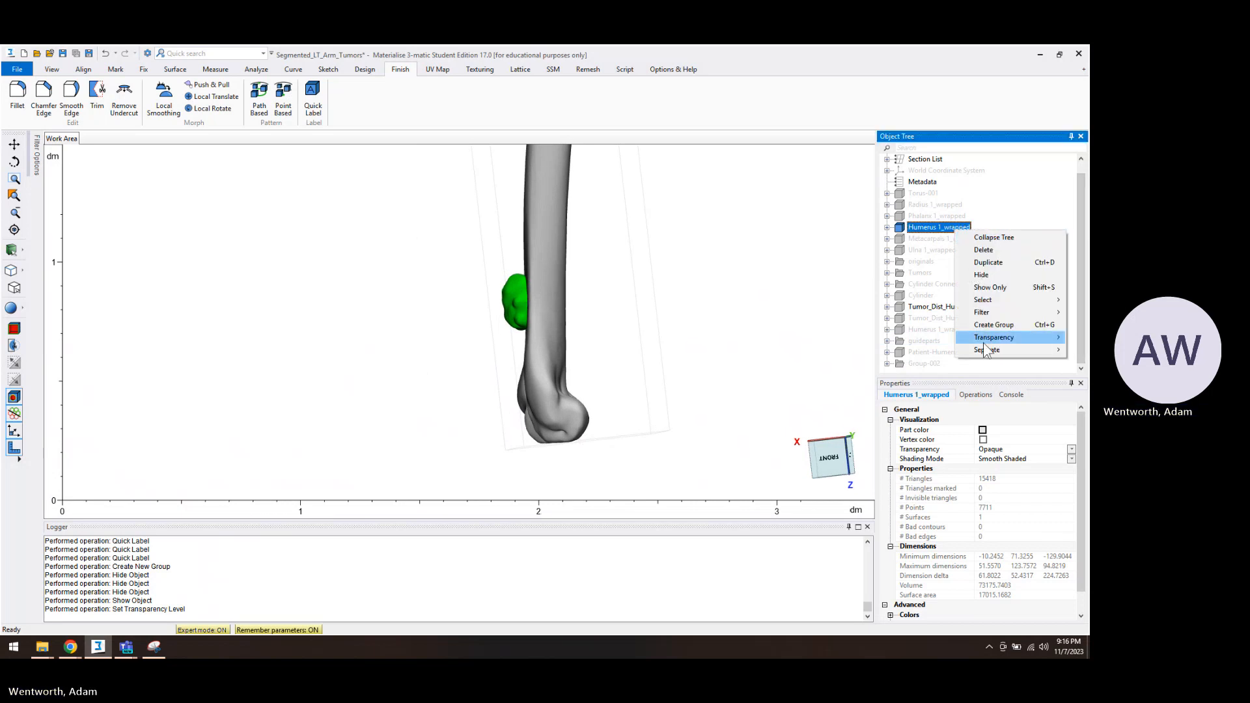
mouse_move(986, 340)
left_click(912, 359)
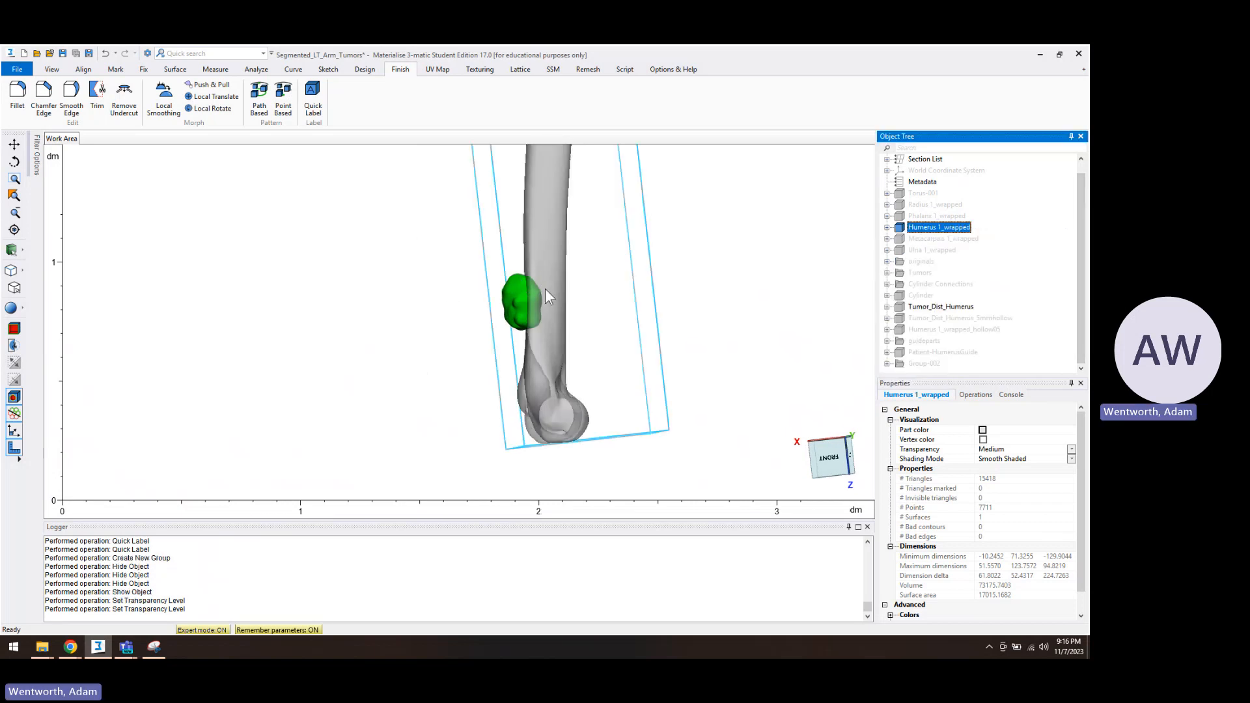
left_click(665, 314)
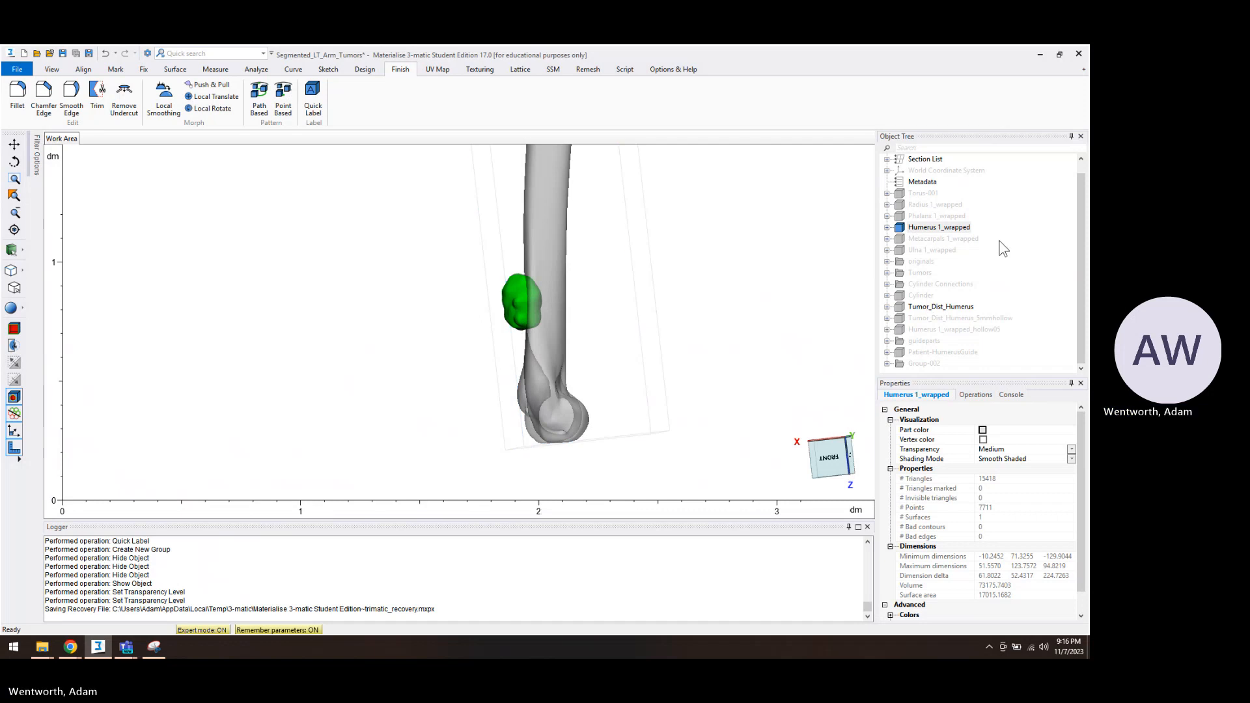
left_click(1002, 247)
right_click_drag(526, 304, 625, 306)
left_click(1014, 260)
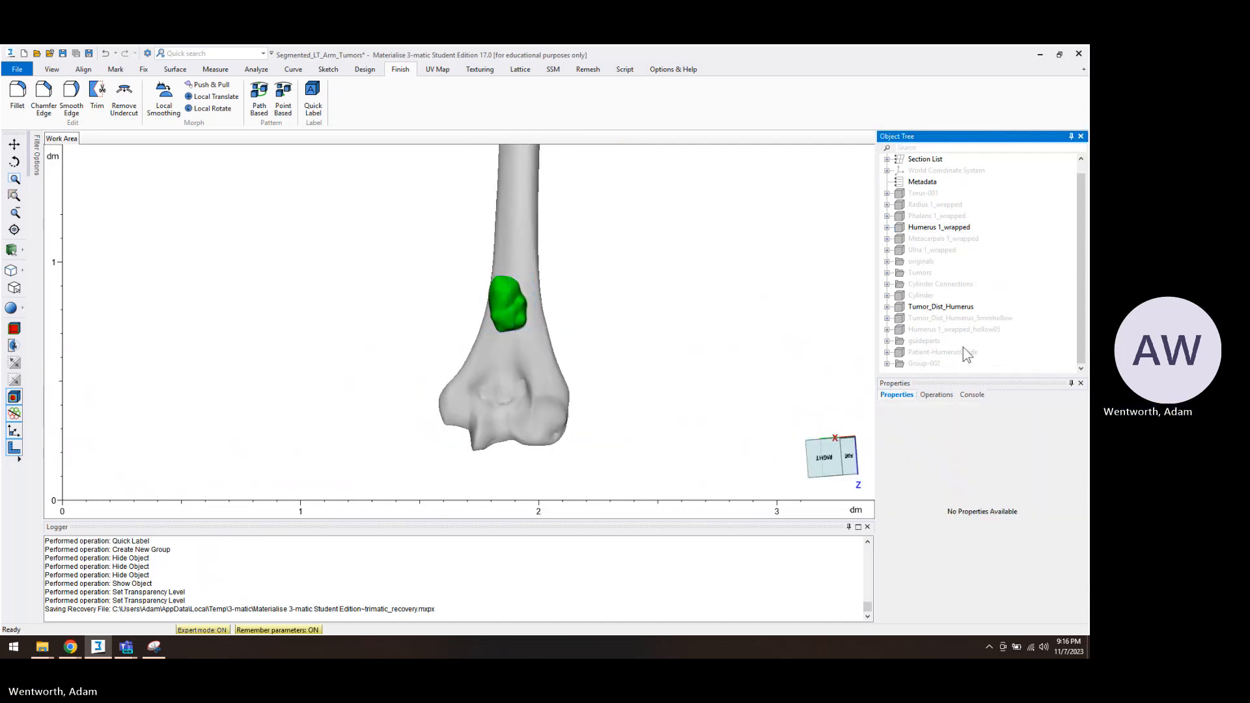
Show the guideparts group and view the tumor region from the side with the cutting planes edge-on
right_click(920, 342)
left_click(938, 346)
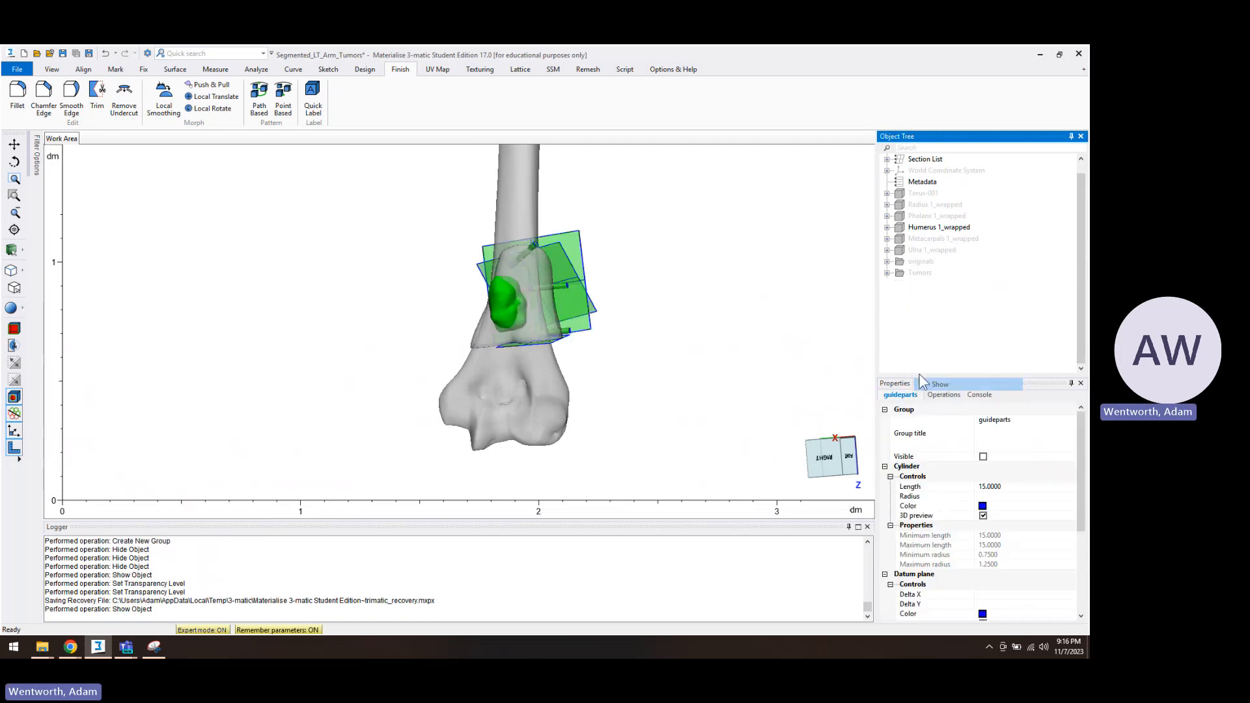
right_click_drag(537, 322, 431, 321)
right_click_drag(789, 280, 547, 343)
right_click_drag(811, 240, 384, 377)
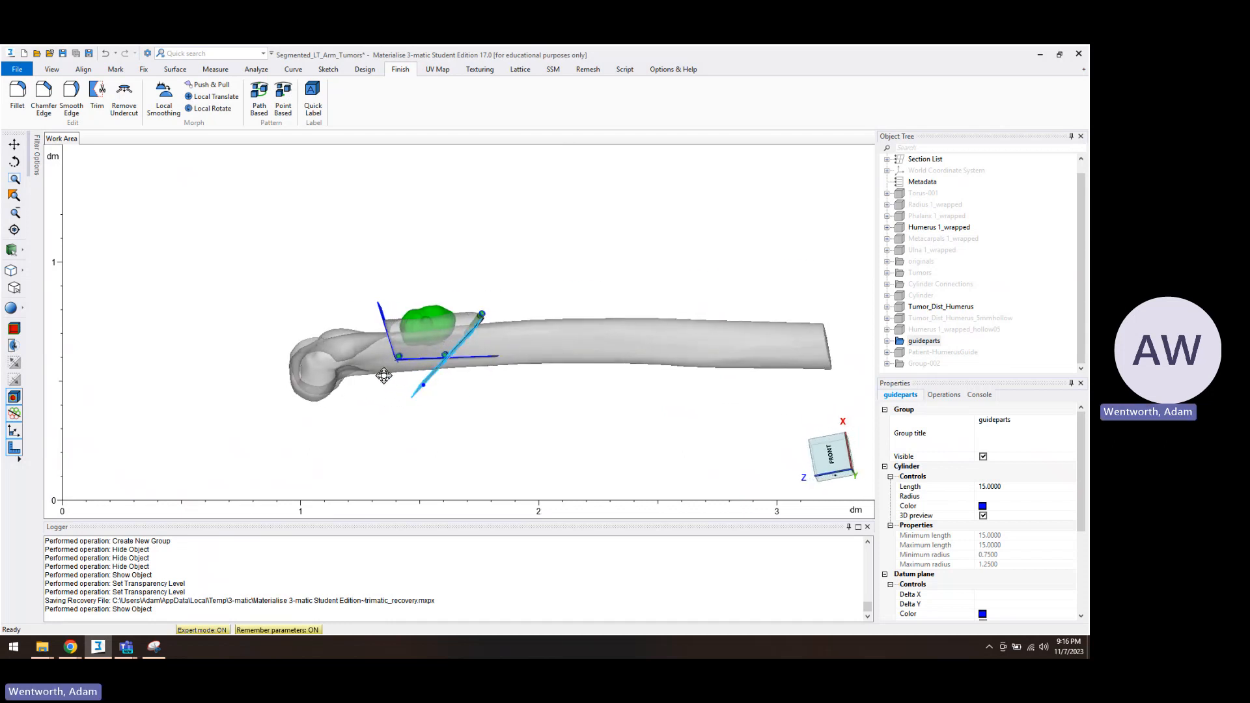
scroll(424, 347, "up", 5)
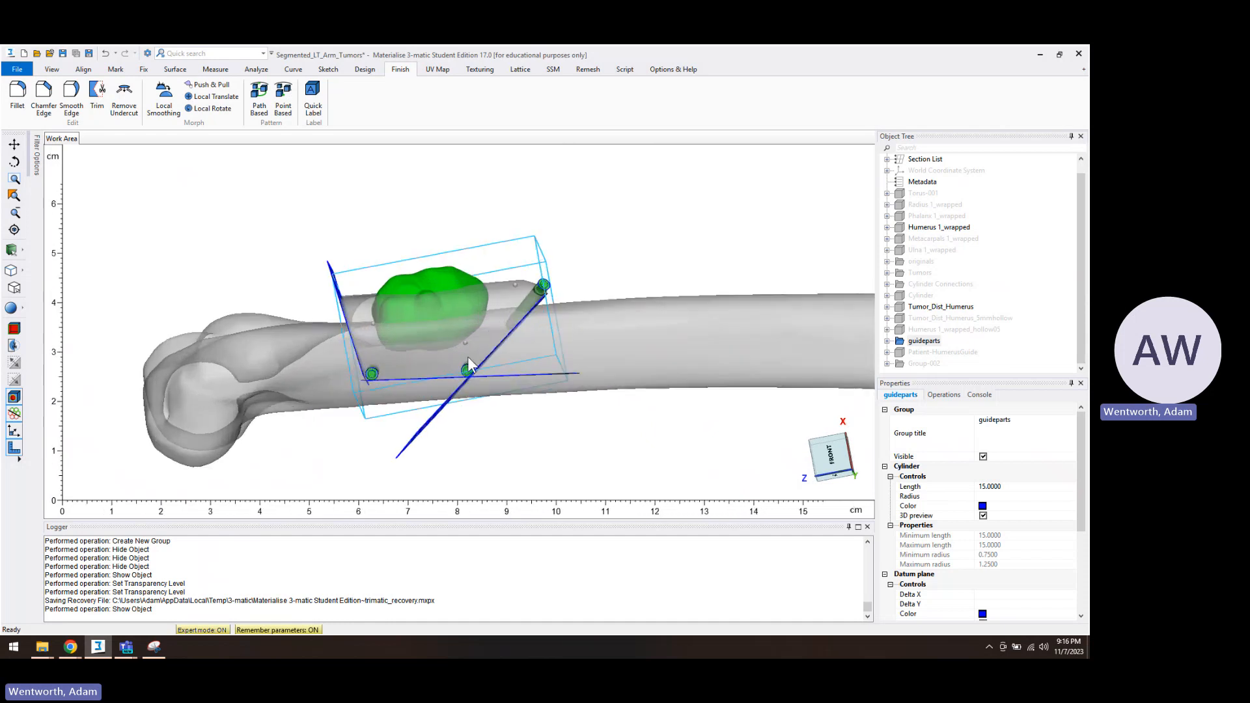
Expand the guideparts group and hide all its cylinder primitives and cylinder parts
left_click(887, 340)
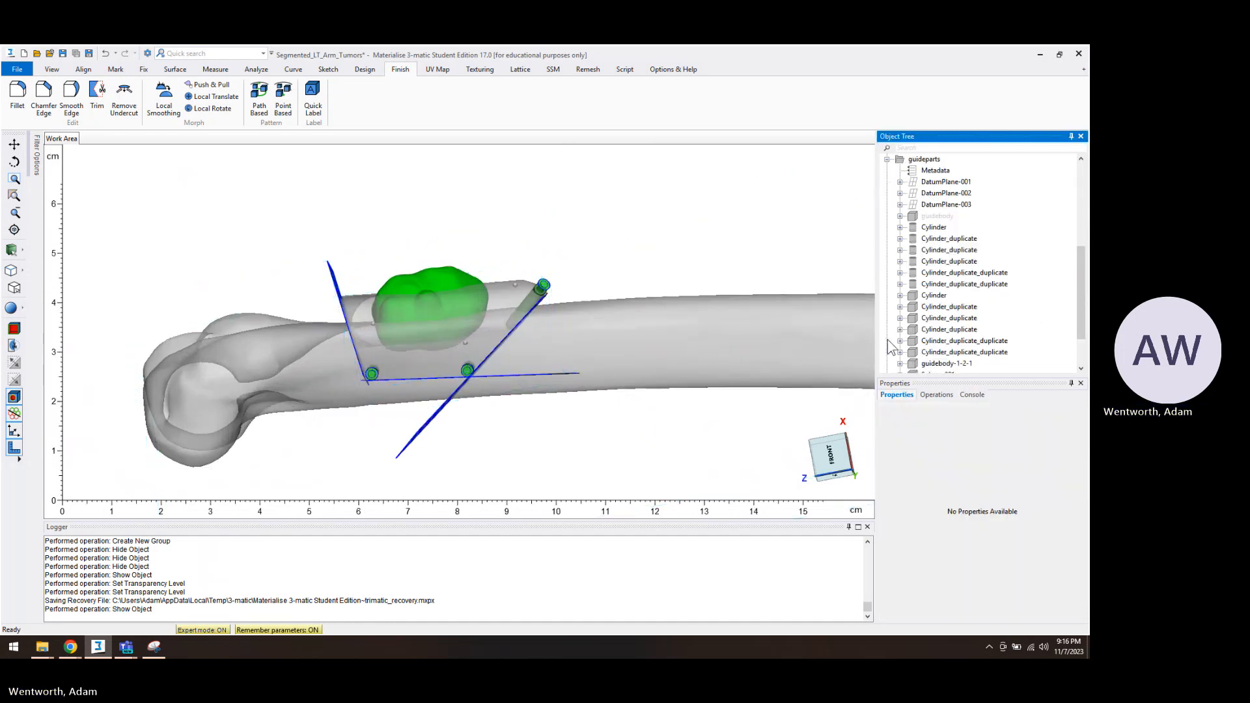
left_click(942, 307)
left_click(953, 351, "shift")
right_click(938, 353)
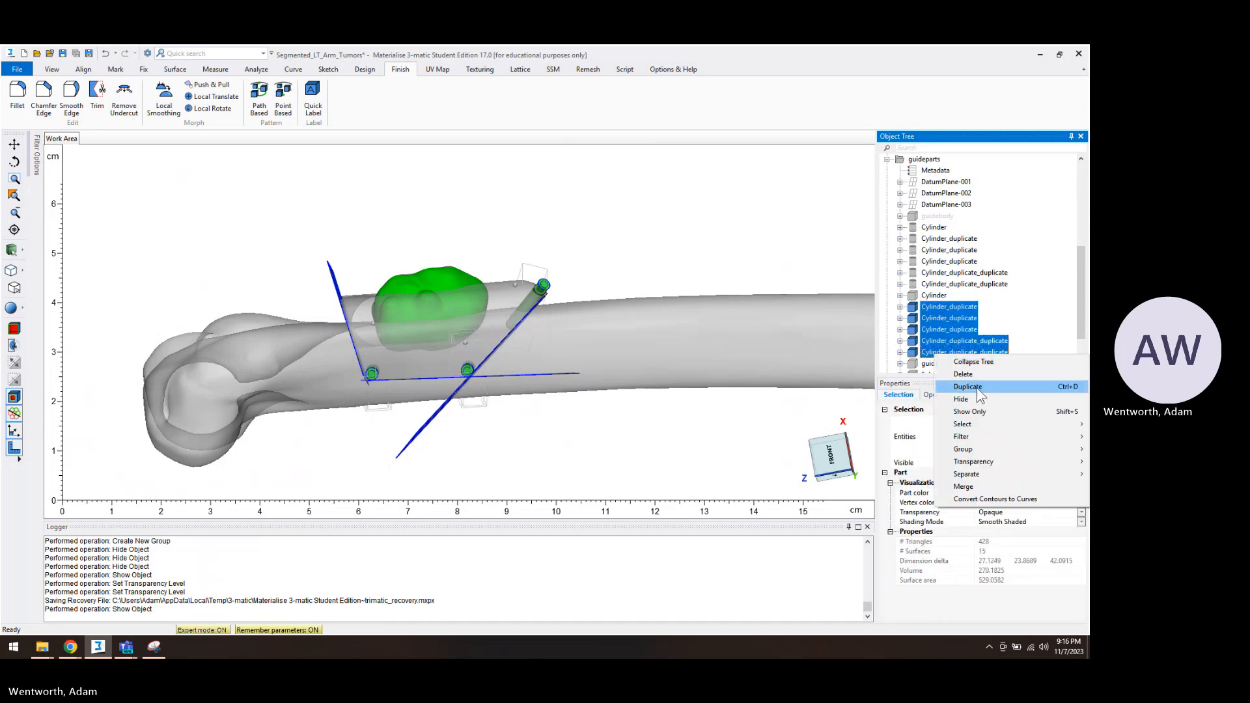
left_click(970, 400)
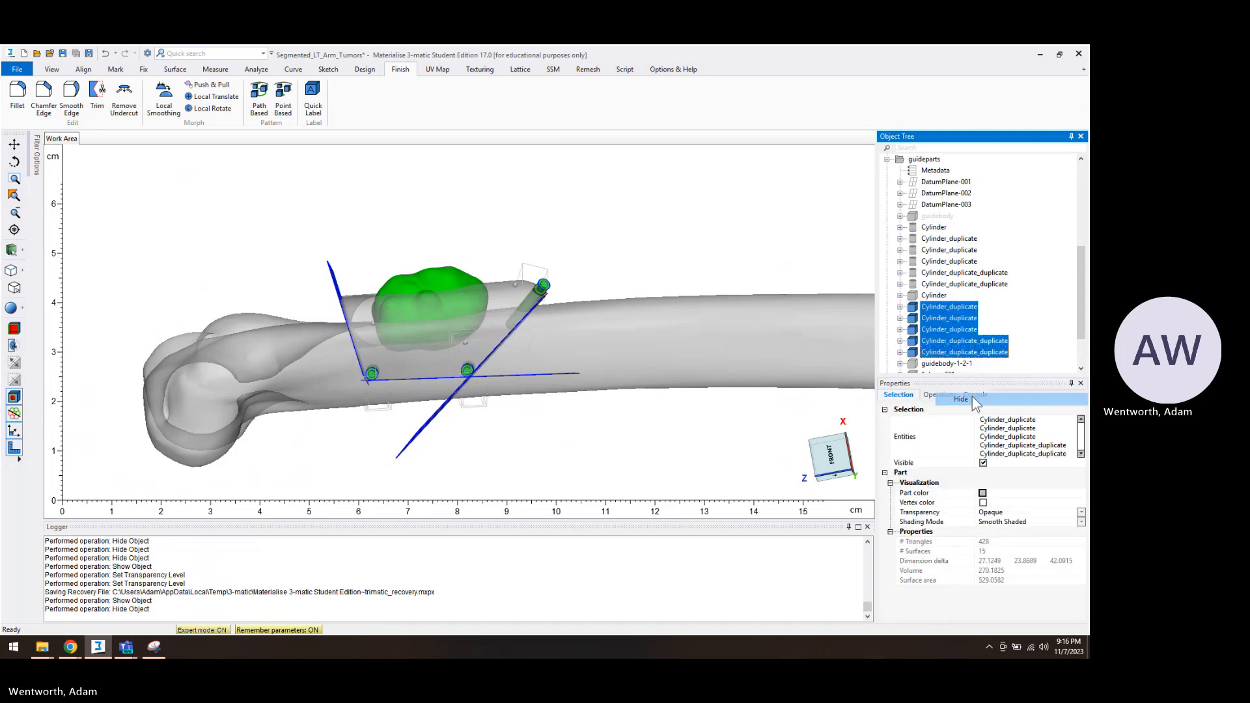
left_click(935, 296)
left_click(934, 296, "shift")
right_click(935, 228)
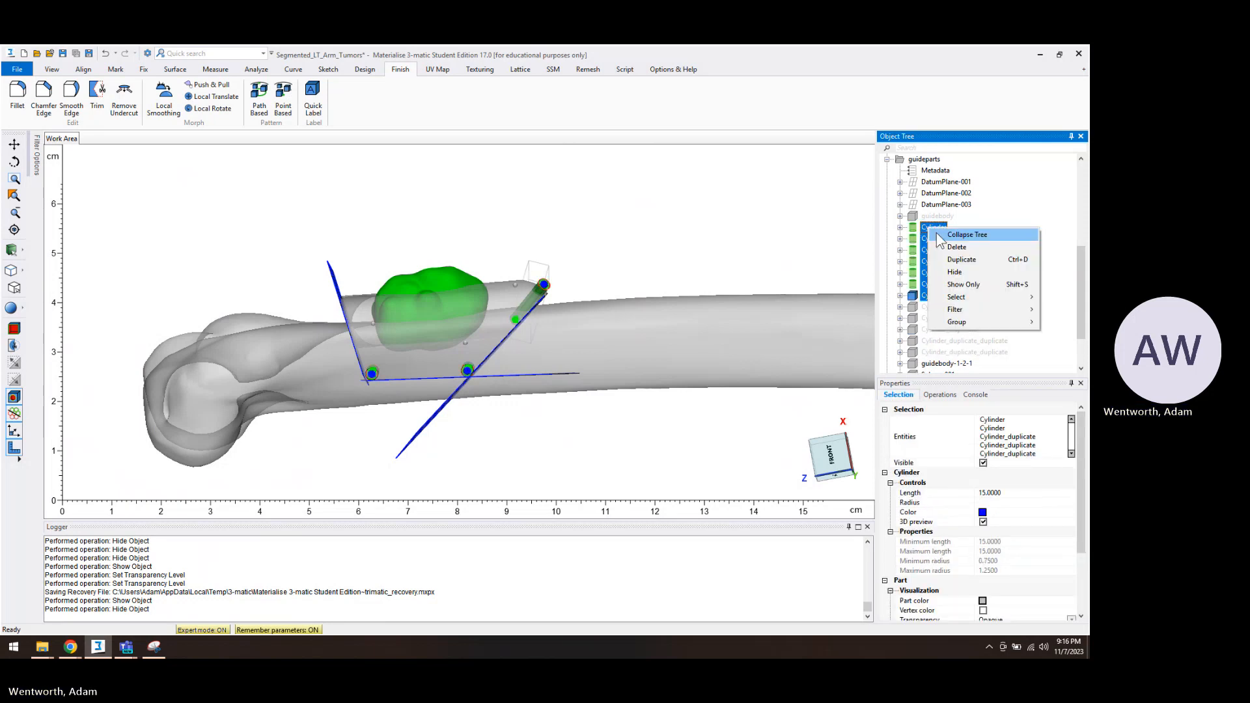
left_click(970, 272)
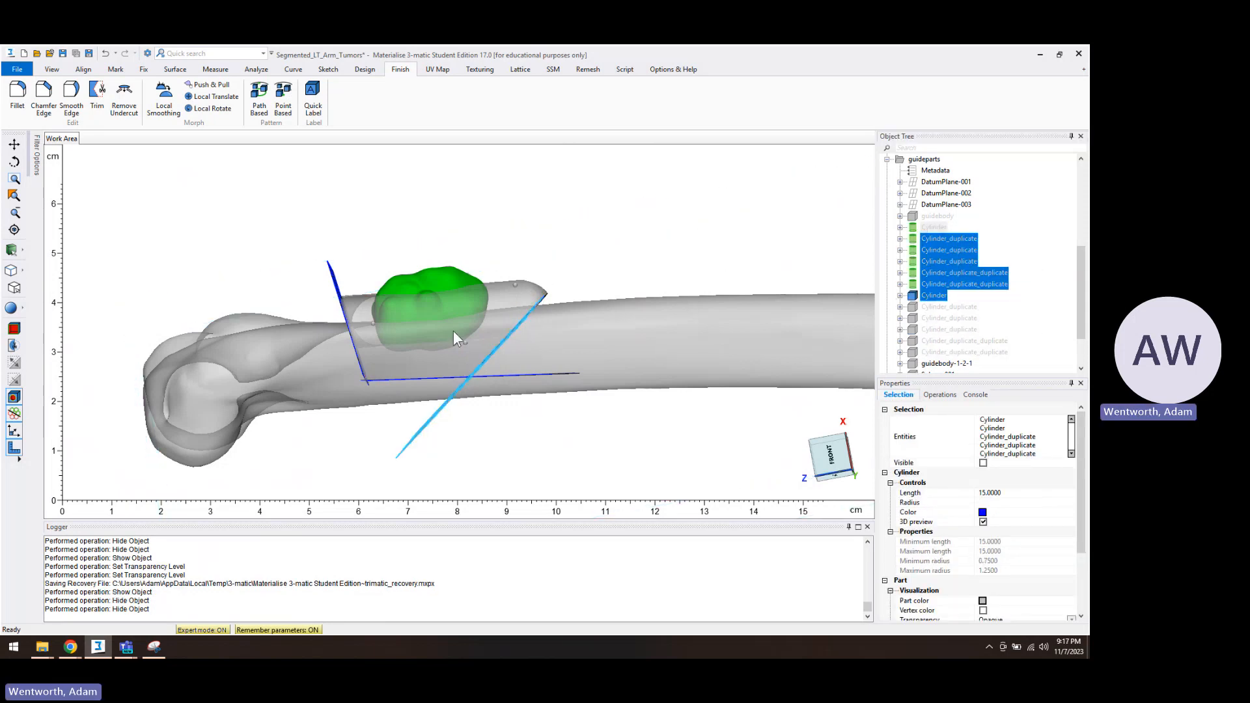
Show Humerus 1_wrapped_hollow05 and Tumor_Dist_Humerus_5mmhollow, and hide the hollow humerus again
scroll(986, 287, "up", 1)
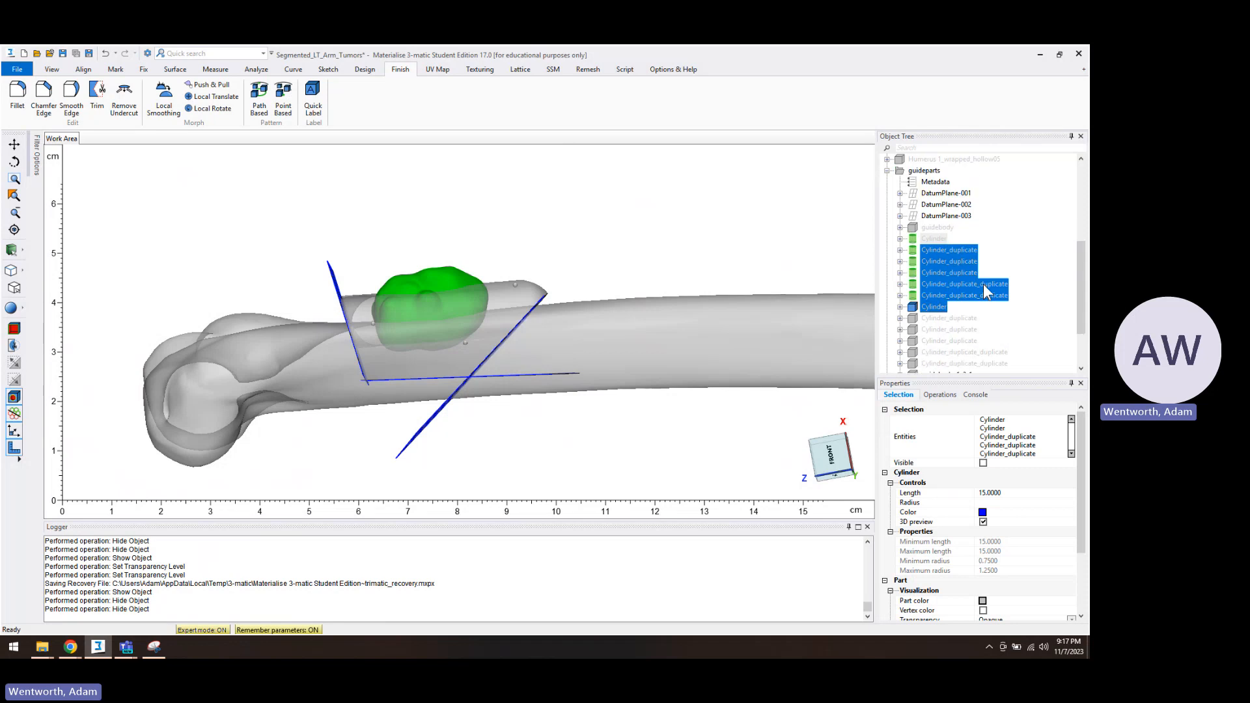
scroll(987, 255, "up", 2)
right_click(981, 227)
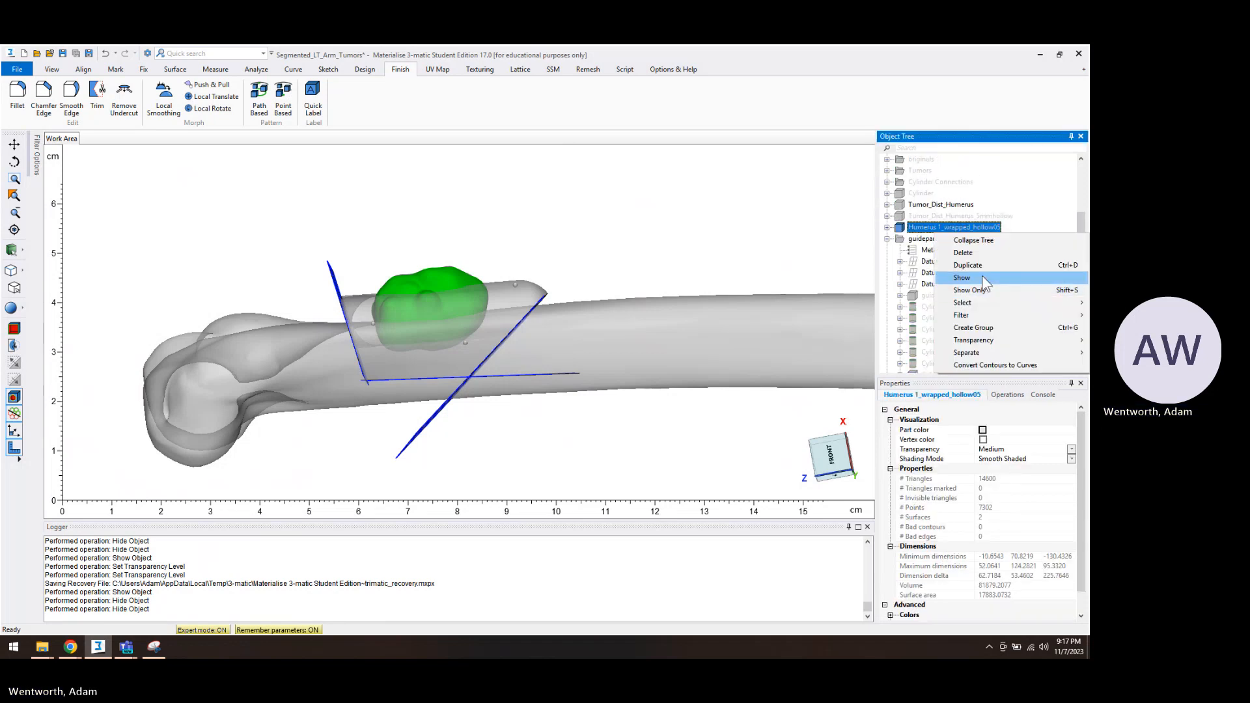
left_click(985, 281)
right_click(977, 217)
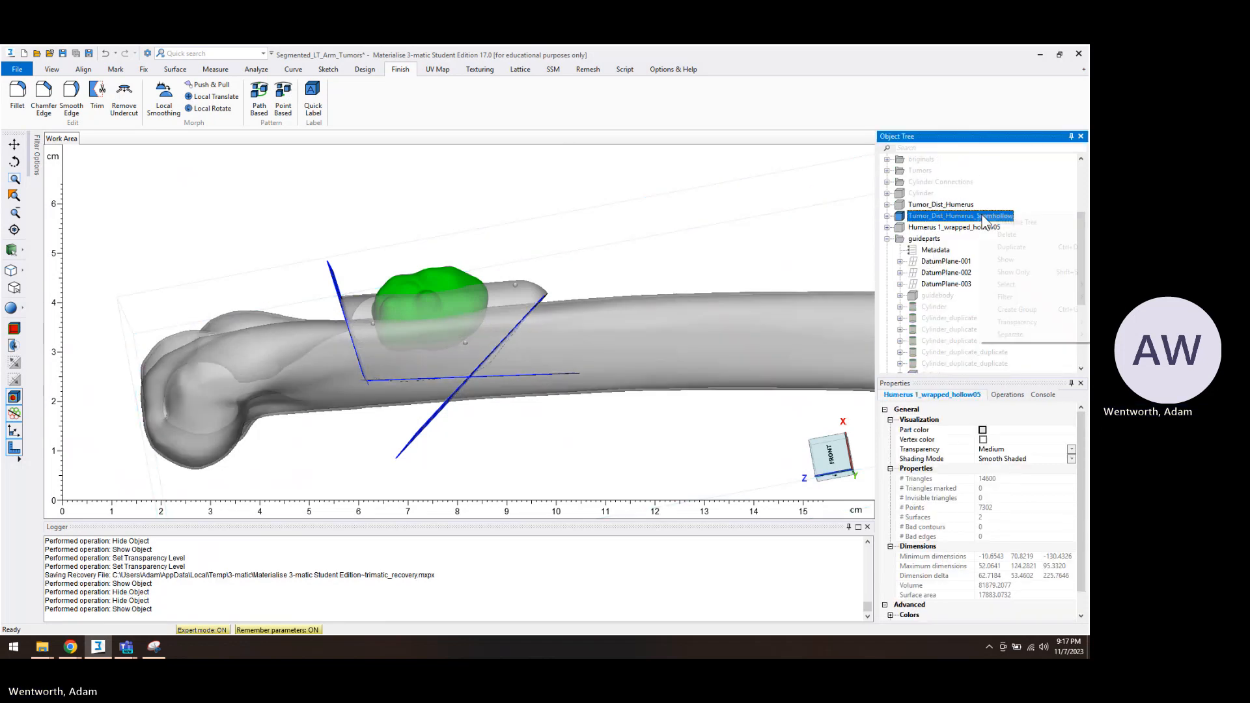
left_click(1004, 260)
right_click(938, 227)
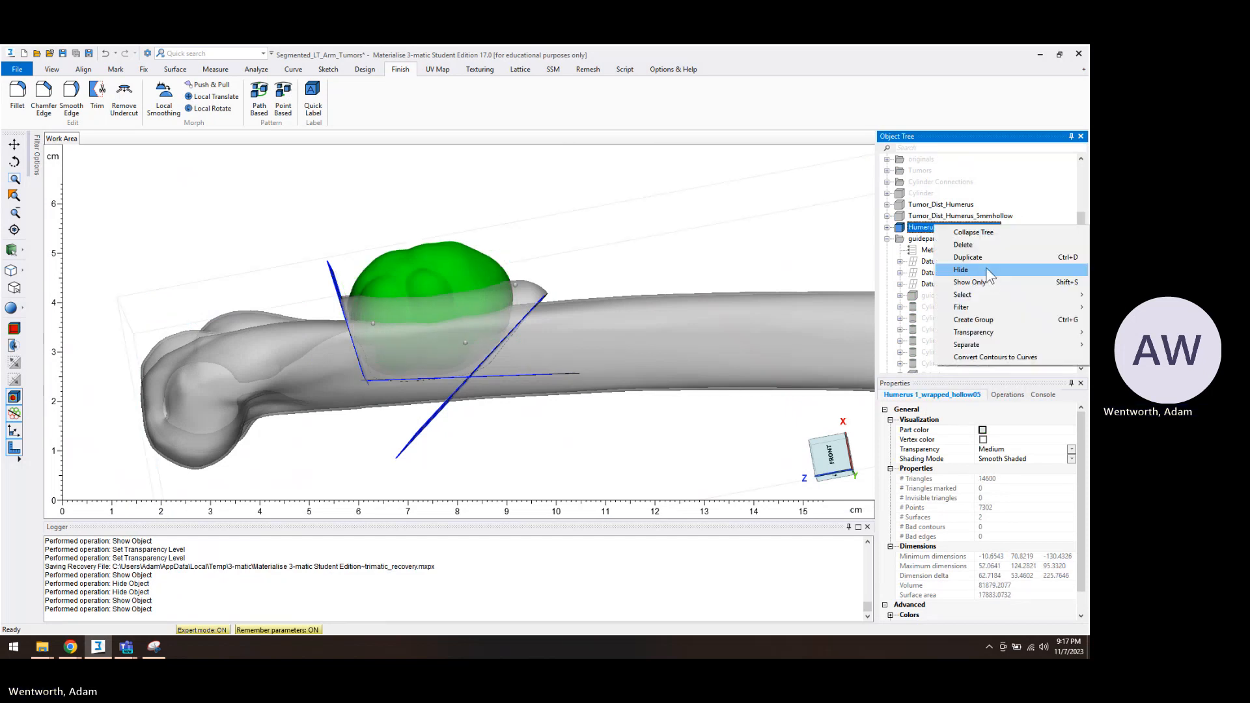
left_click(959, 270)
left_click(757, 242)
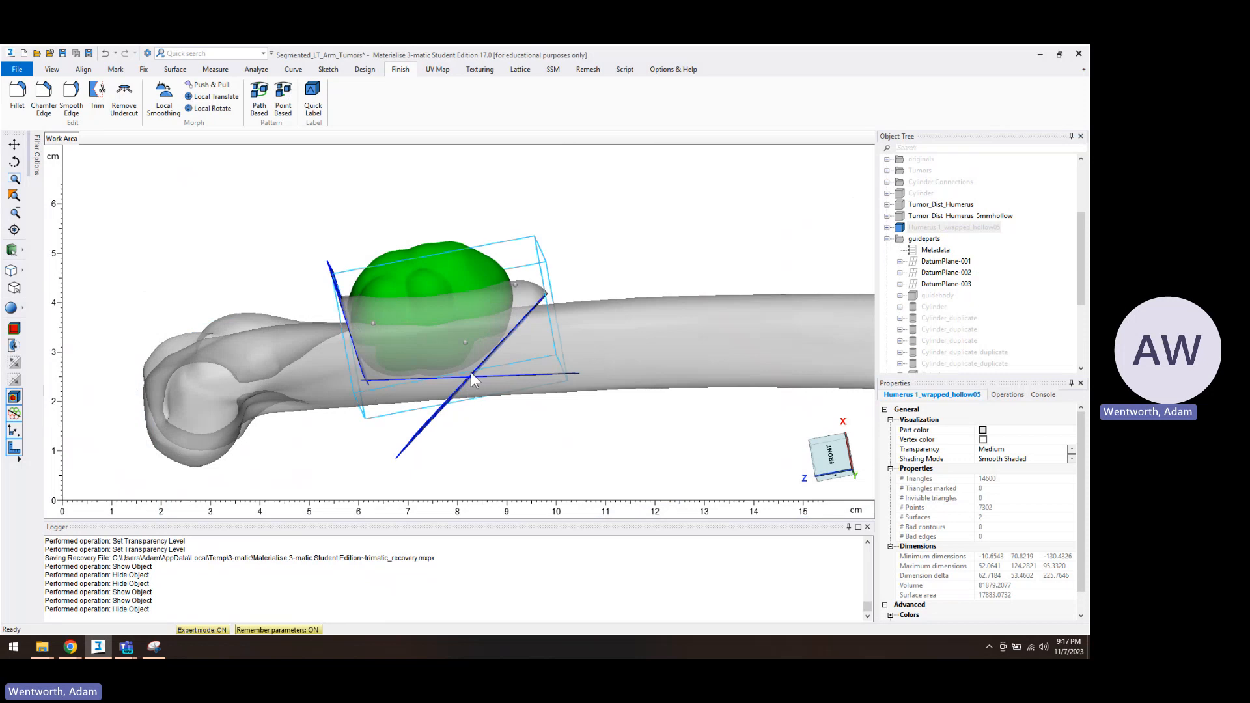
Hide guidebody-1-2-1 and the parts Sphere-001, Sphere-002 and Sphere-003 in the guideparts group
scroll(963, 320, "down", 4)
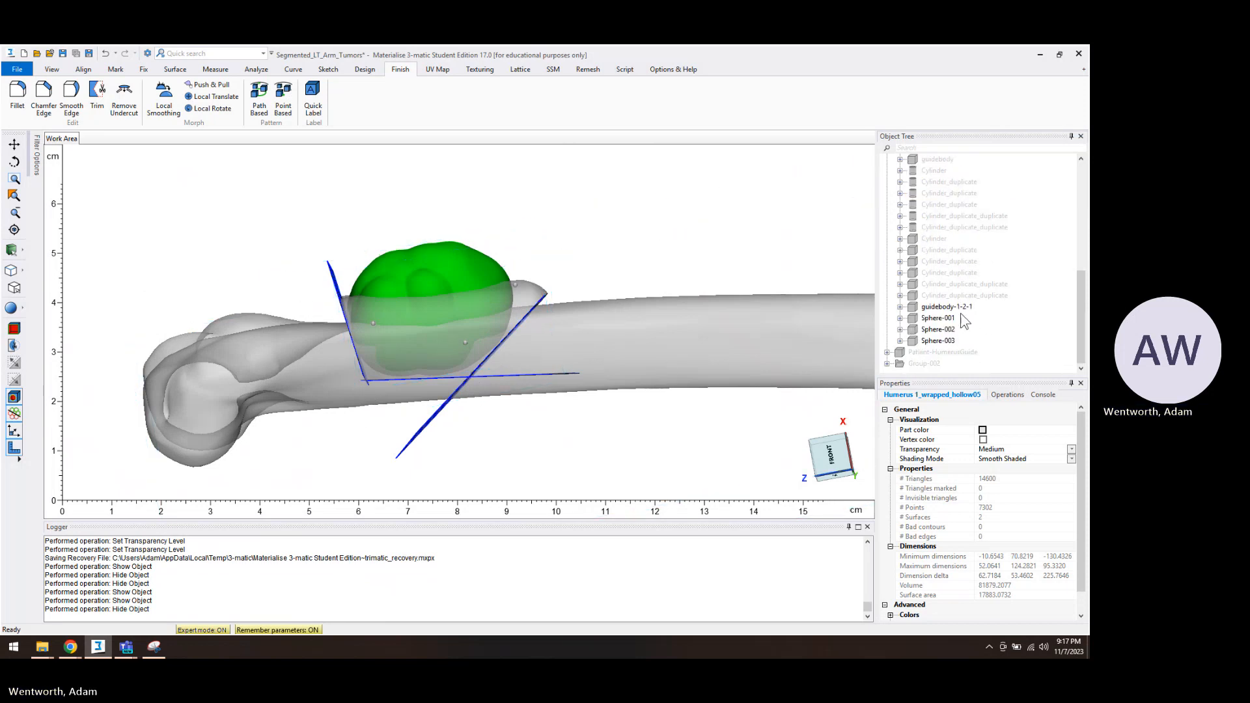
right_click(948, 313)
left_click(965, 352)
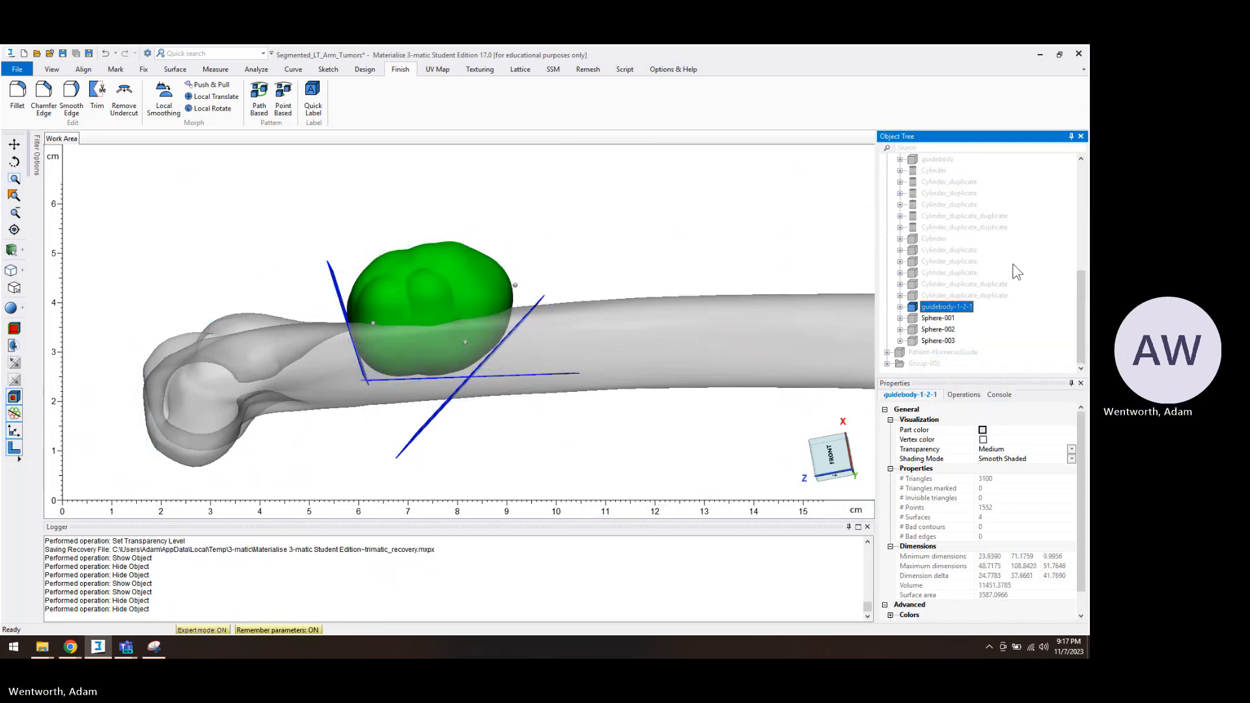
left_click(938, 341, "shift")
right_click(942, 335)
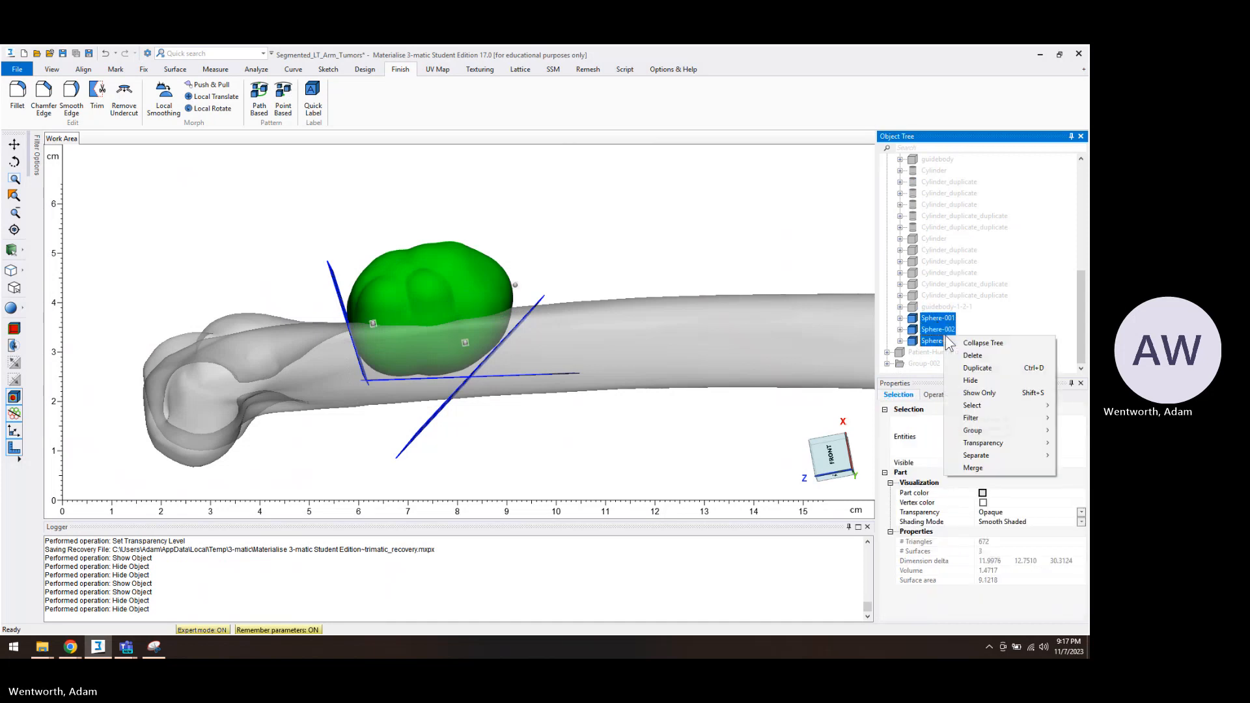
left_click(964, 372)
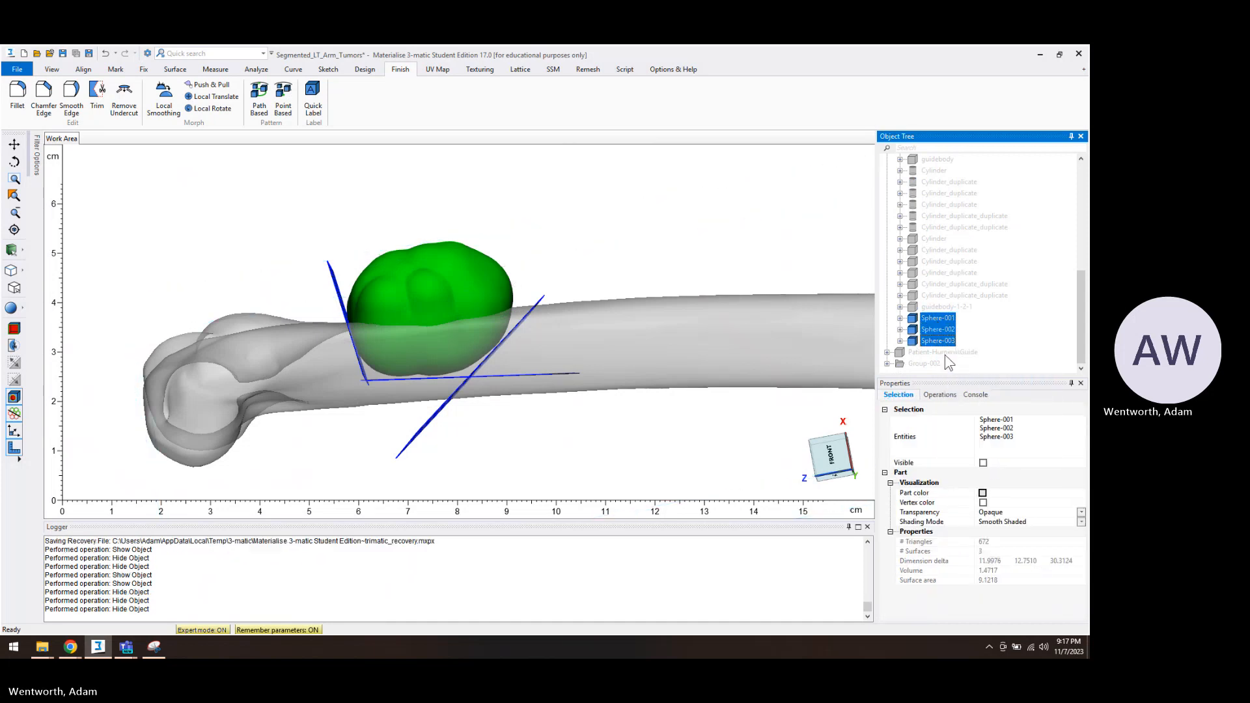
Show Patient-HumerusGuide again together with the tumor margin and the three cutting planes
right_click(942, 352)
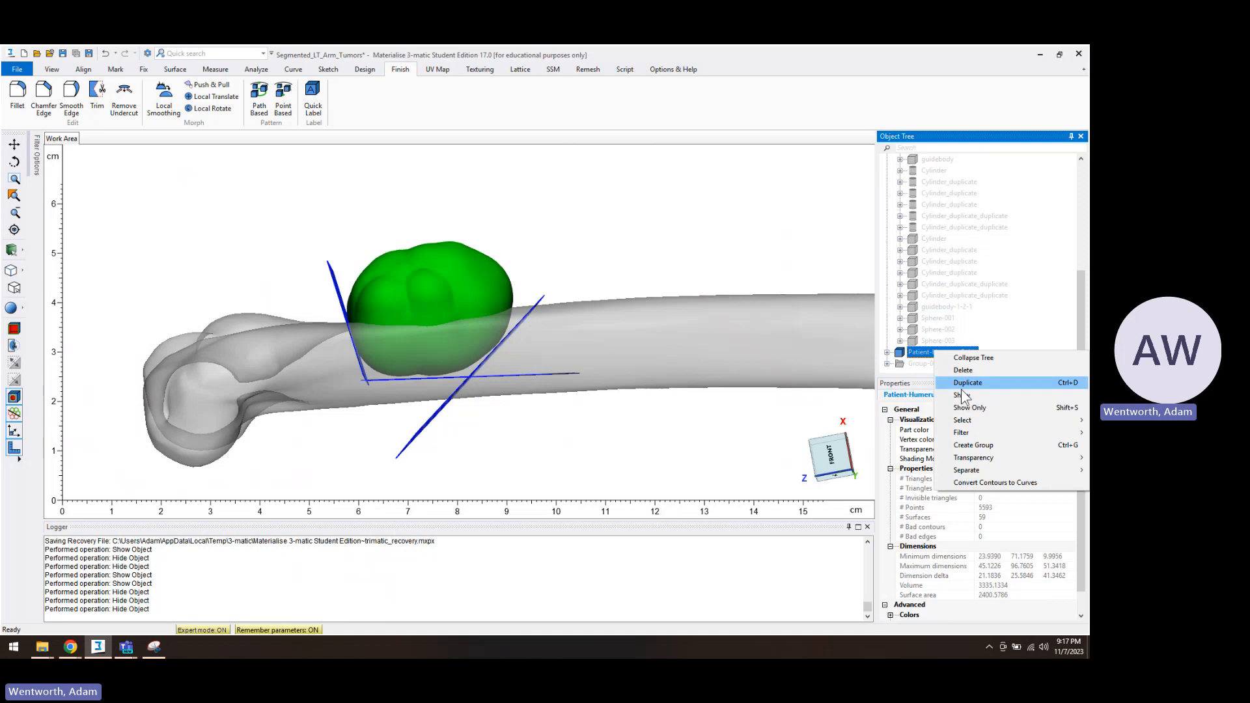
left_click(962, 388)
left_click(1056, 227)
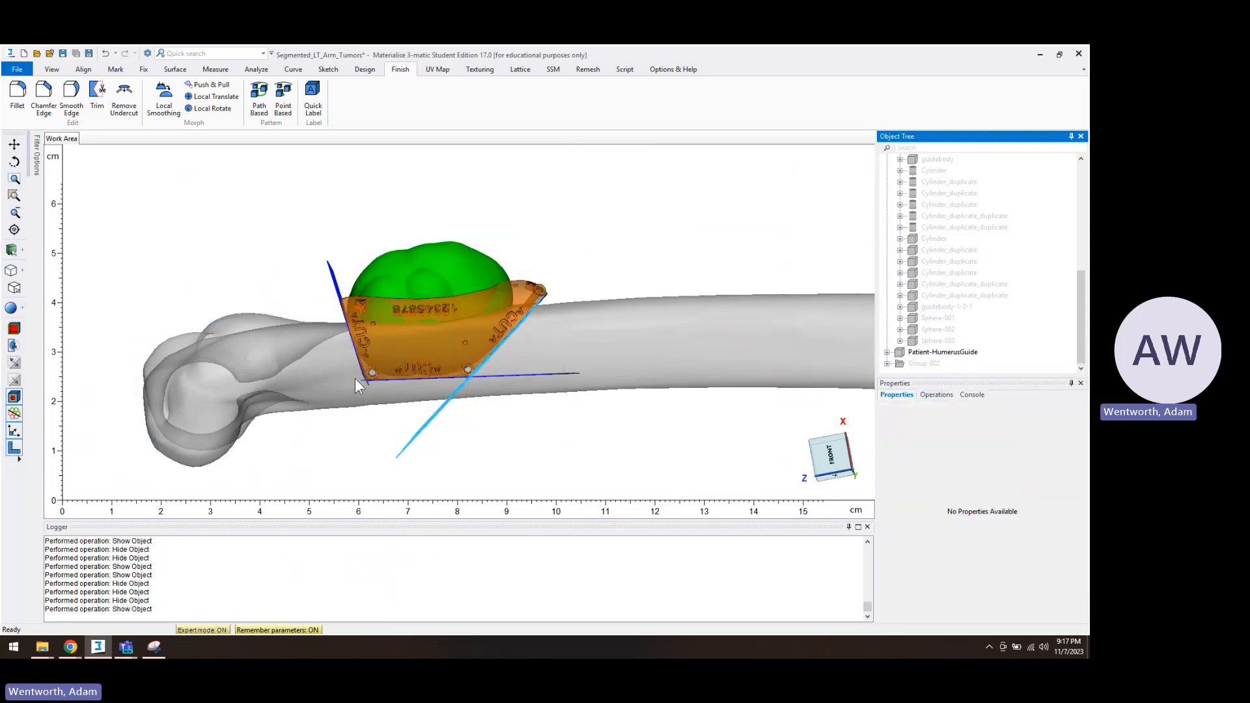
scroll(968, 306, "up", 3)
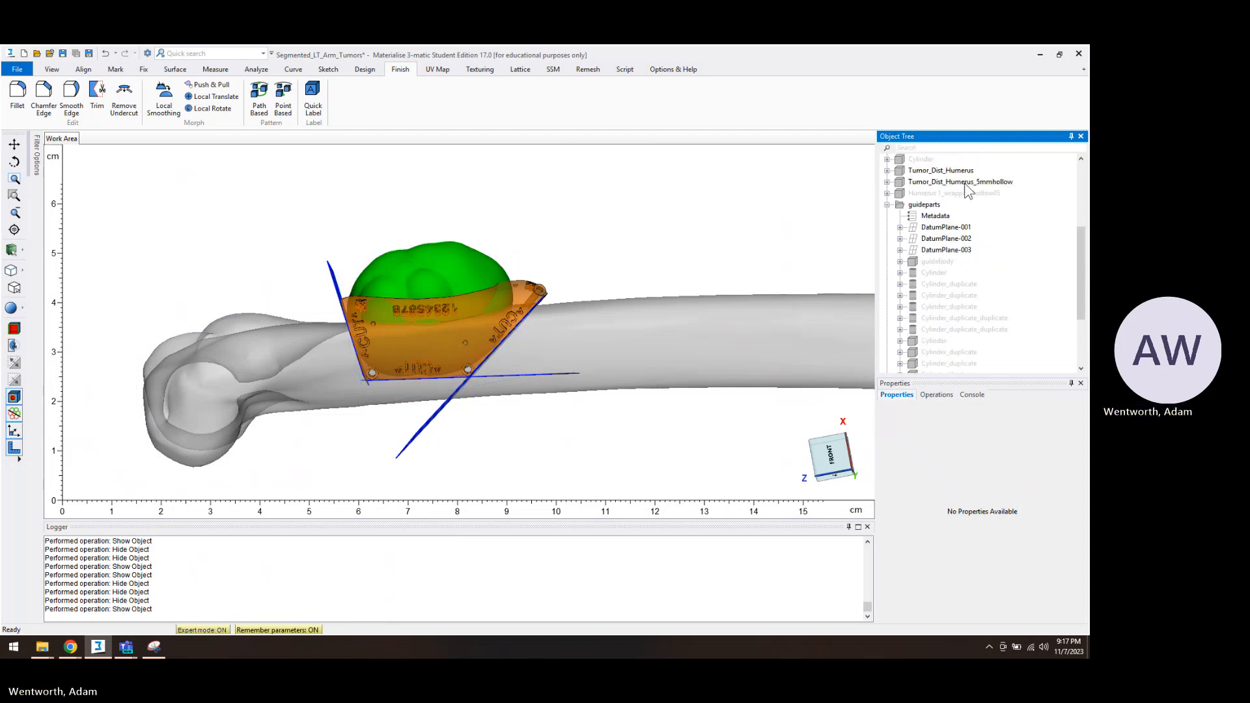
Hide DatumPlane-001, DatumPlane-002 and DatumPlane-003 in the guideparts group
left_click(960, 253)
left_click(957, 222)
left_click(954, 227)
left_click(958, 254, "shift")
right_click(961, 261)
left_click(983, 302)
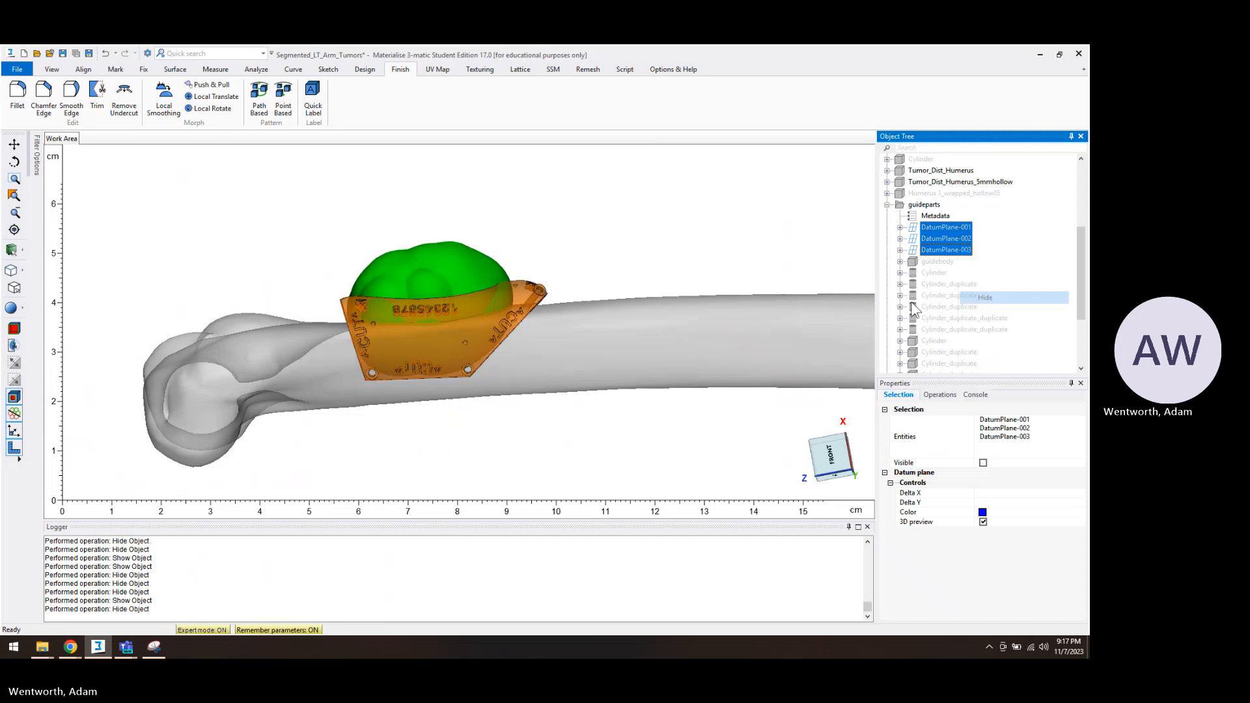
Set the transparency of Patient-HumerusGuide to Opaque
scroll(960, 312, "down", 3)
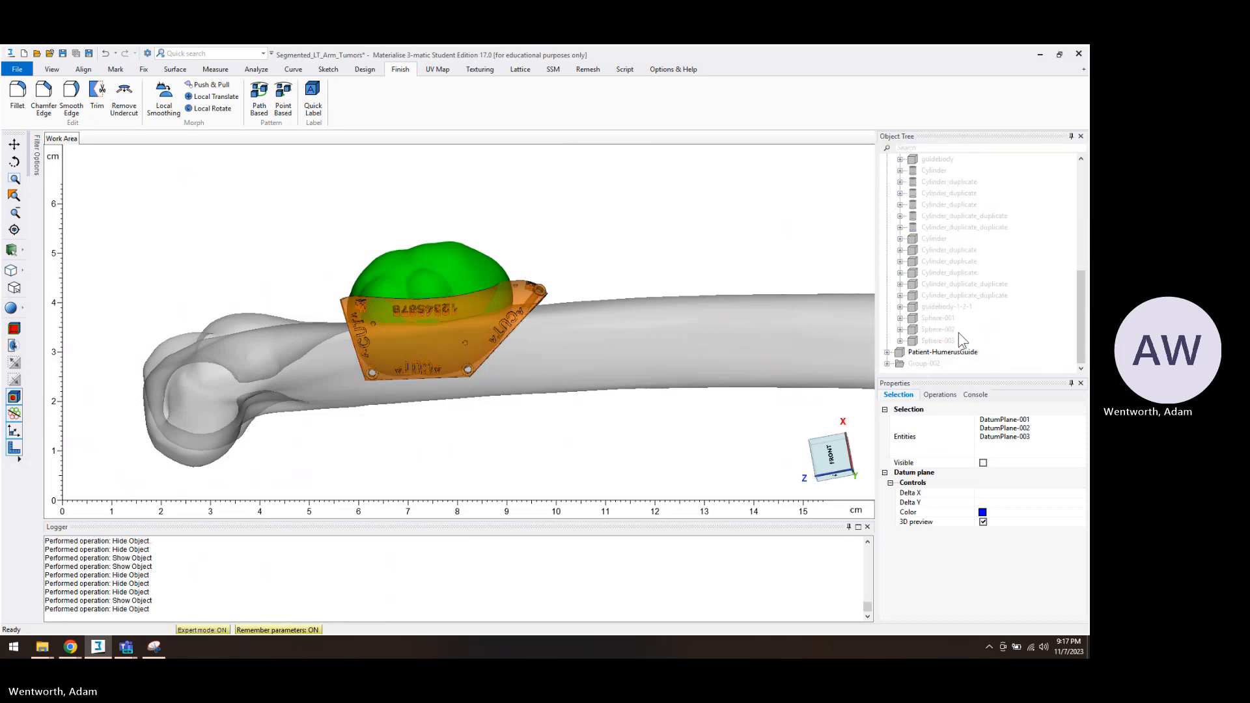
left_click(942, 351)
right_click(944, 353)
mouse_move(996, 463)
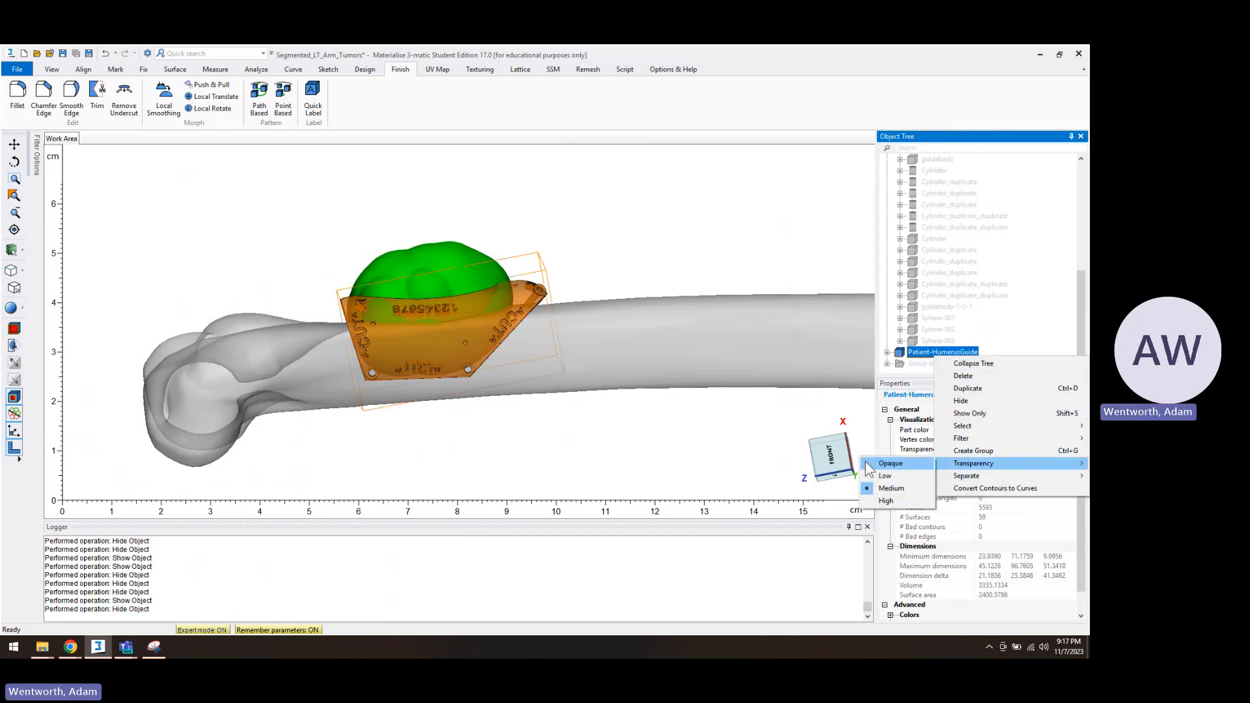
left_click(865, 464)
left_click(707, 266)
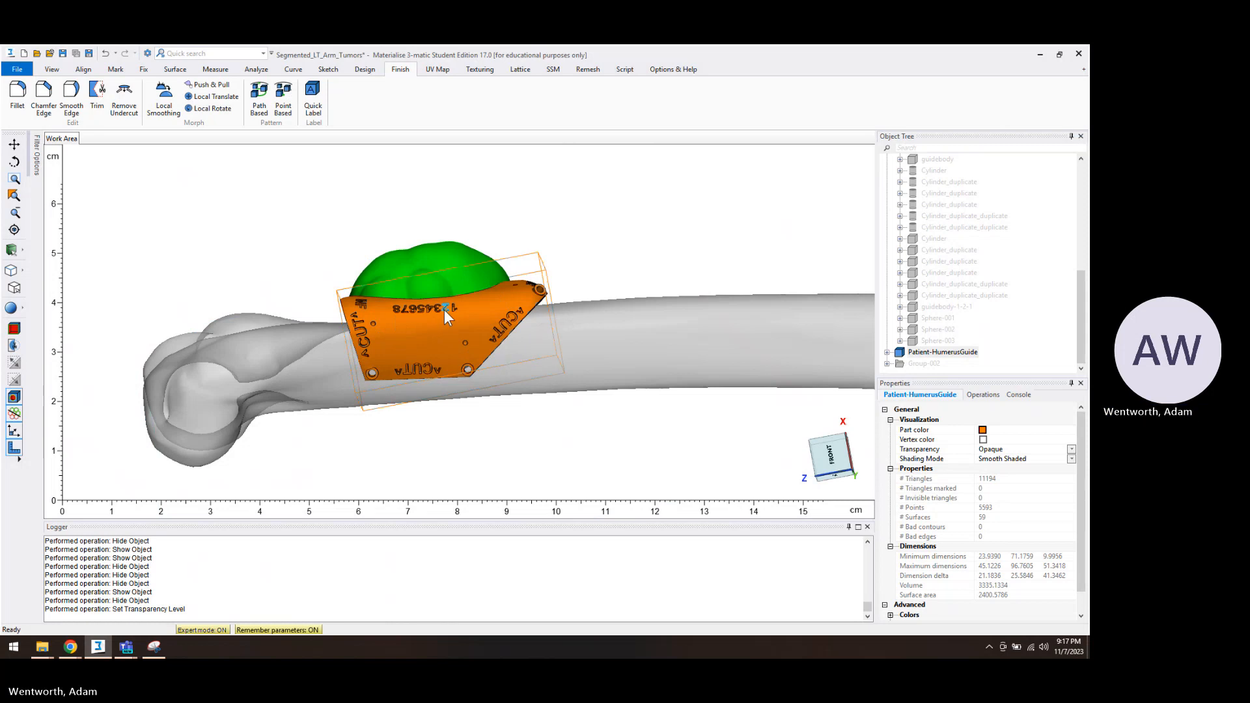
Hide the 5 mm tumor margin part Tumor_Dist_Humerus_5mmhollow, leaving the tumor, bone and guide displayed
right_click_drag(446, 309, 583, 417)
scroll(608, 332, "down", 5)
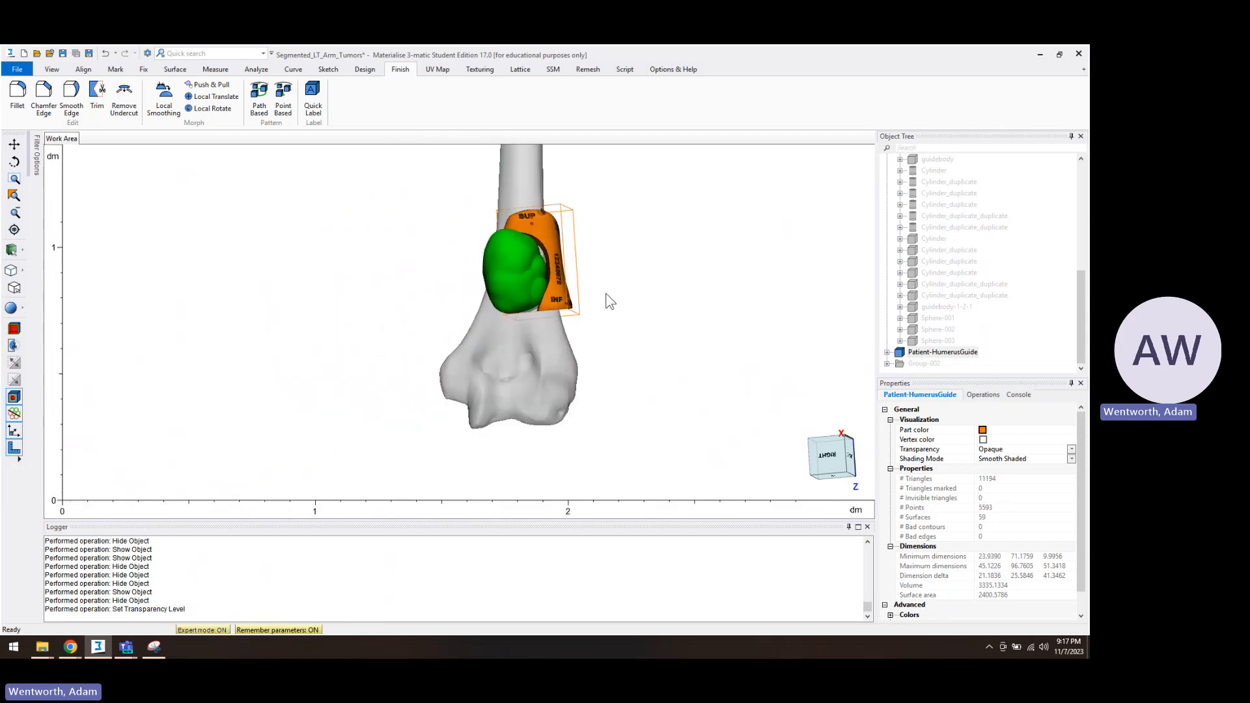
middle_click_drag(608, 319, 598, 344)
right_click_drag(838, 228, 847, 219)
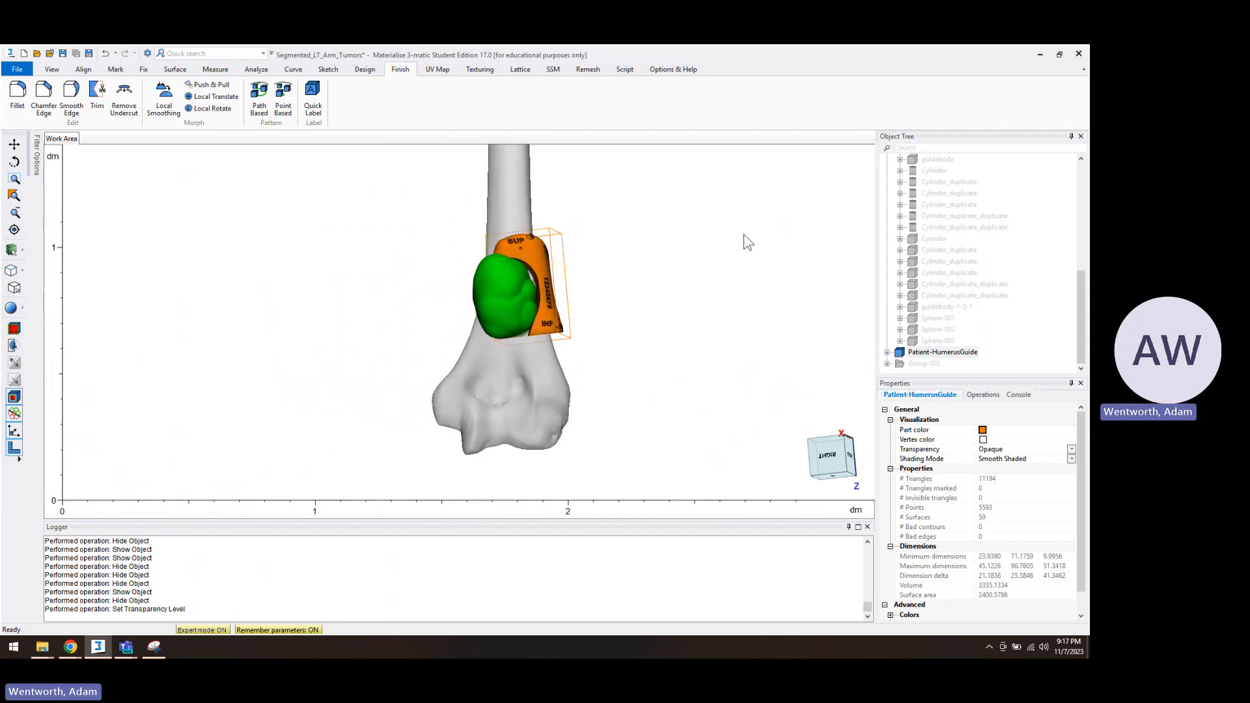
middle_click_drag(495, 326, 499, 323)
mouse_move(499, 324)
right_mouse_down()
mouse_move(500, 304)
mouse_move(505, 319)
right_mouse_up()
scroll(1045, 329, "up", 4)
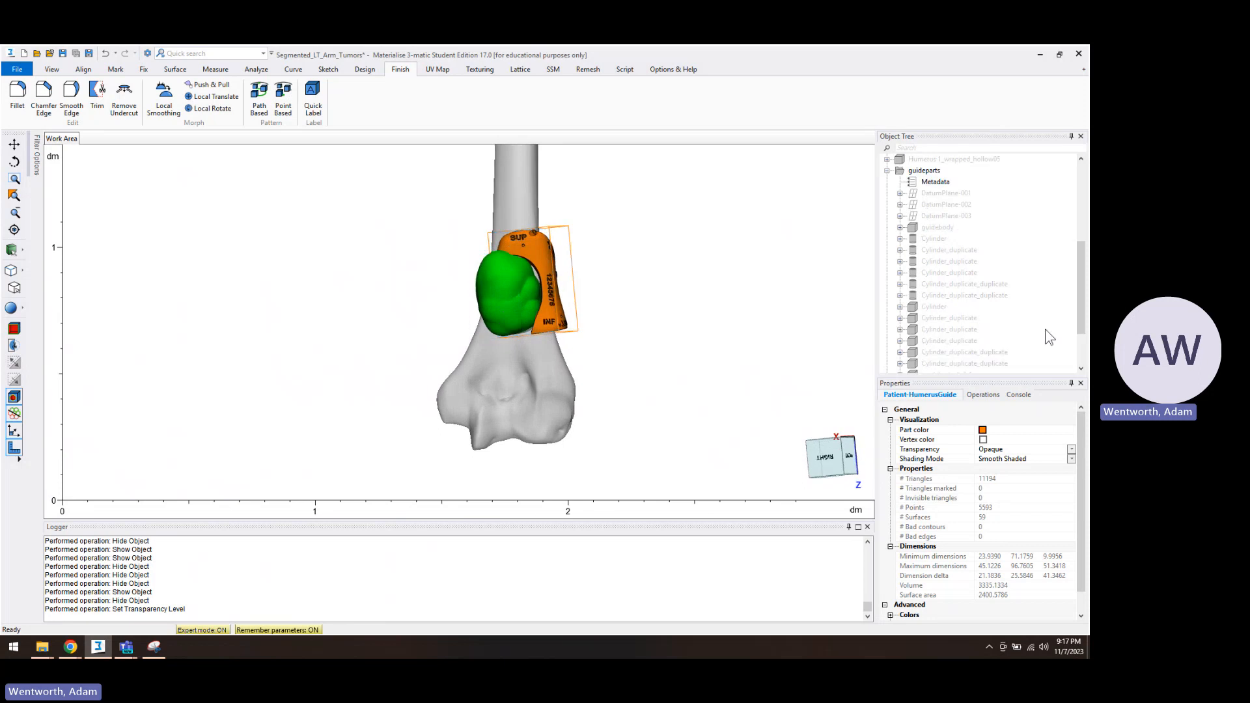
right_click(961, 216)
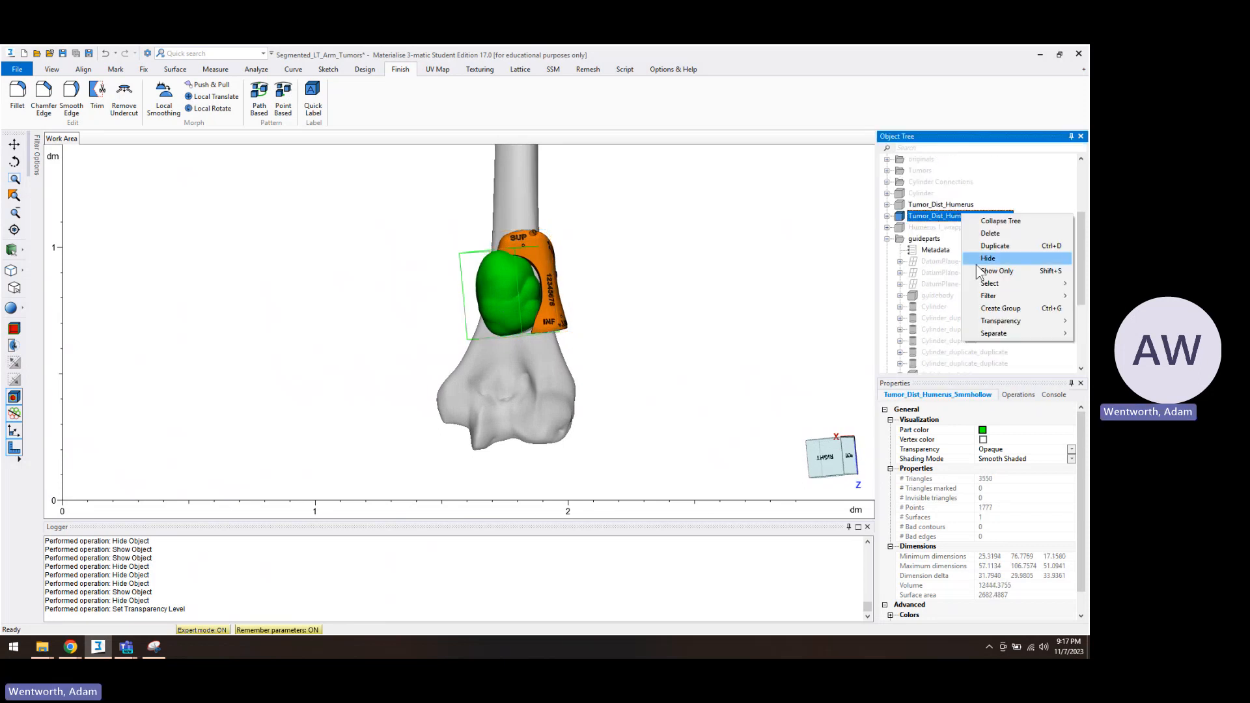
left_click(988, 258)
Examine the guide's fit around the tumor on the distal humerus and its SUP, INF and 12345678 labels from several angles
scroll(482, 286, "up", 2)
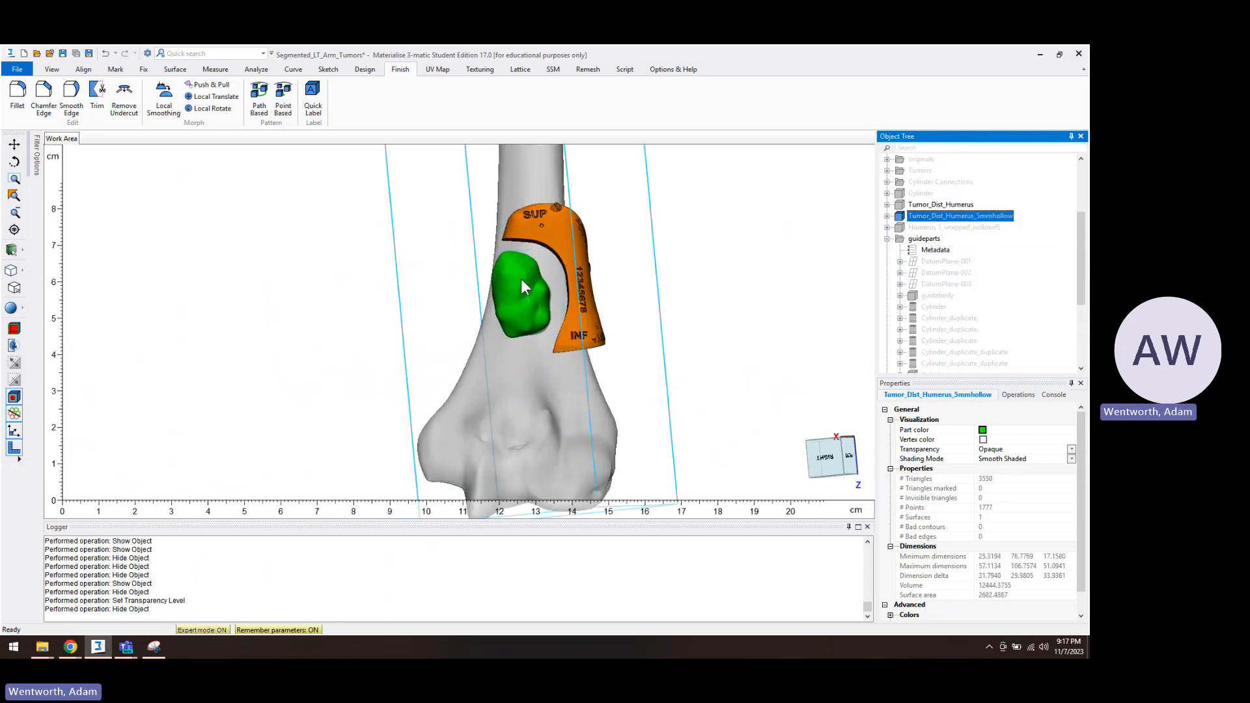
scroll(541, 319, "down", 2)
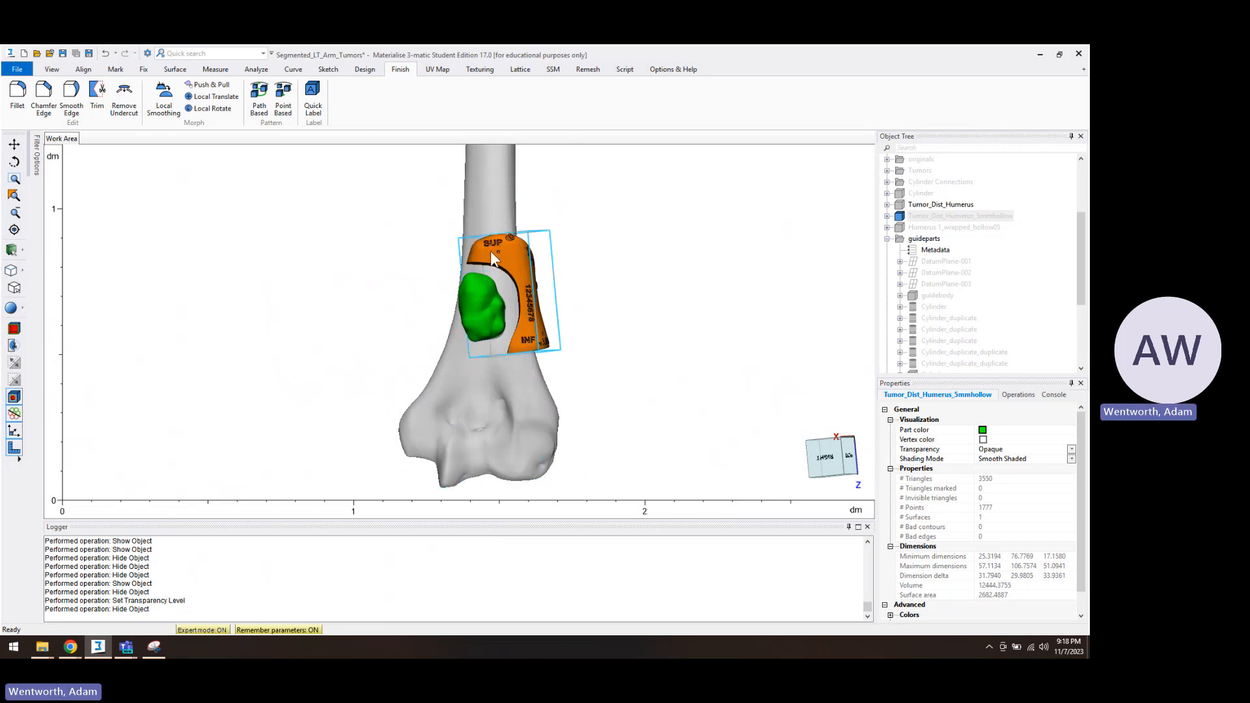
scroll(491, 257, "up", 3)
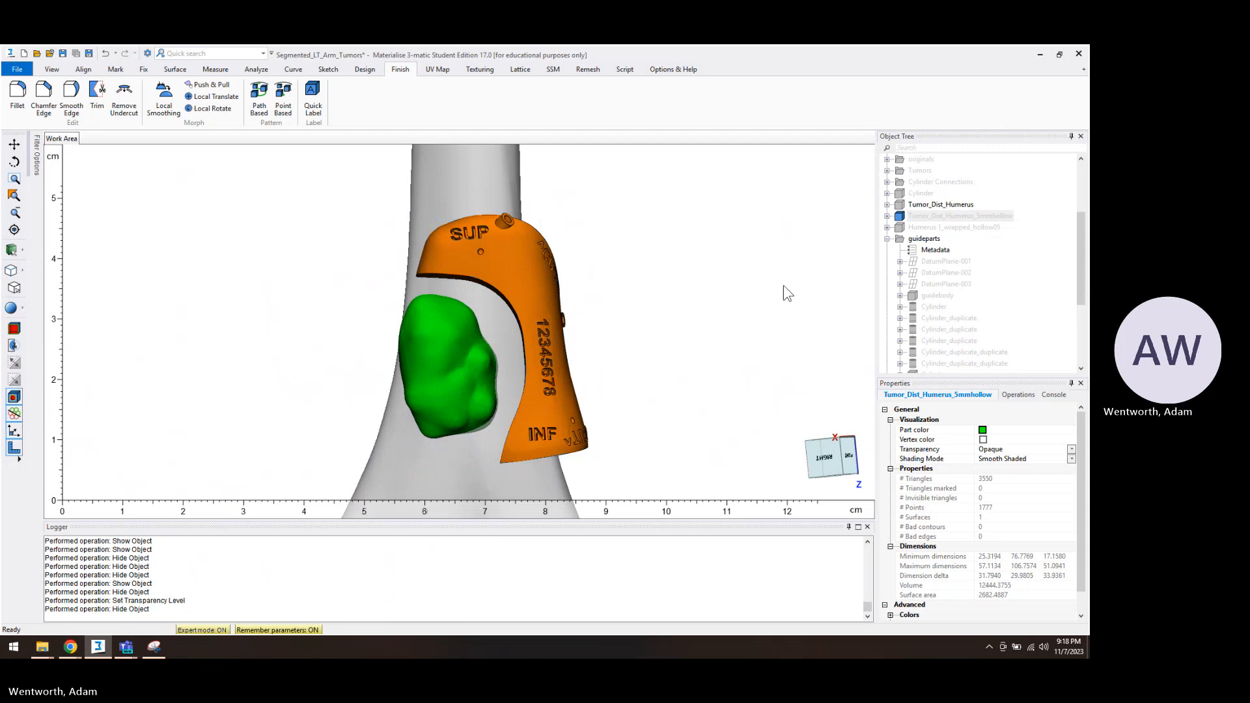
right_click_drag(784, 286, 503, 246)
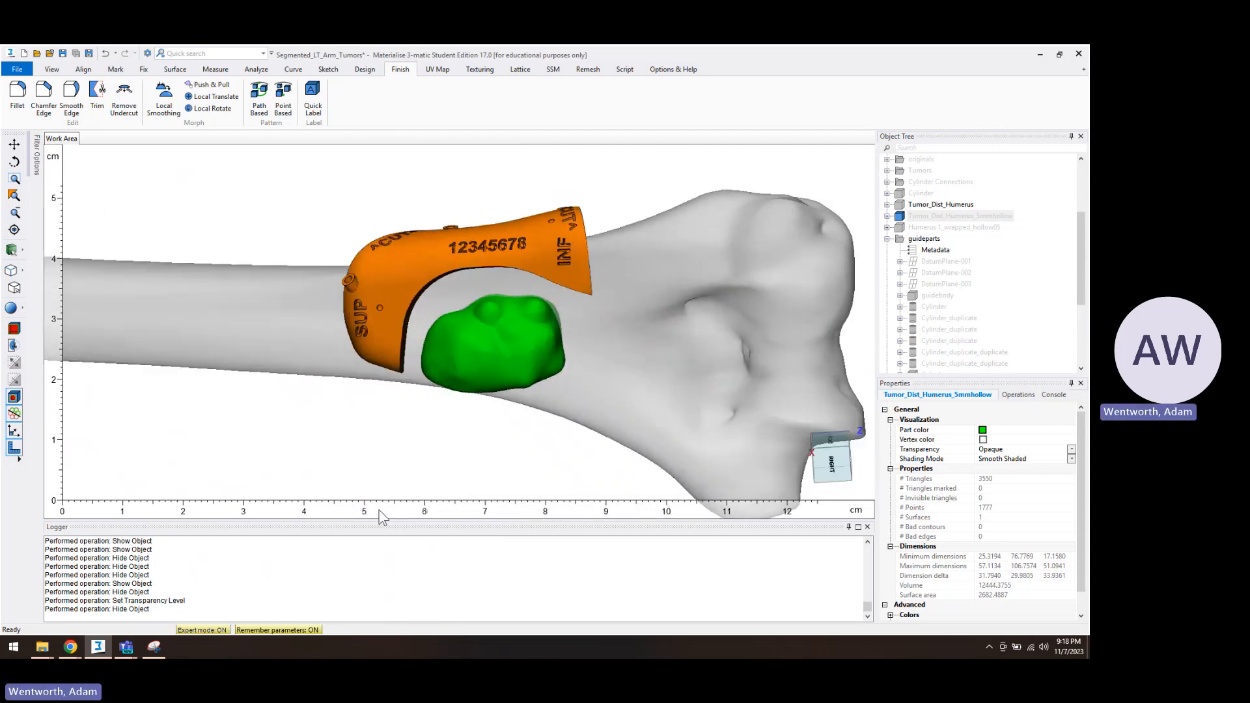
scroll(593, 338, "down", 3)
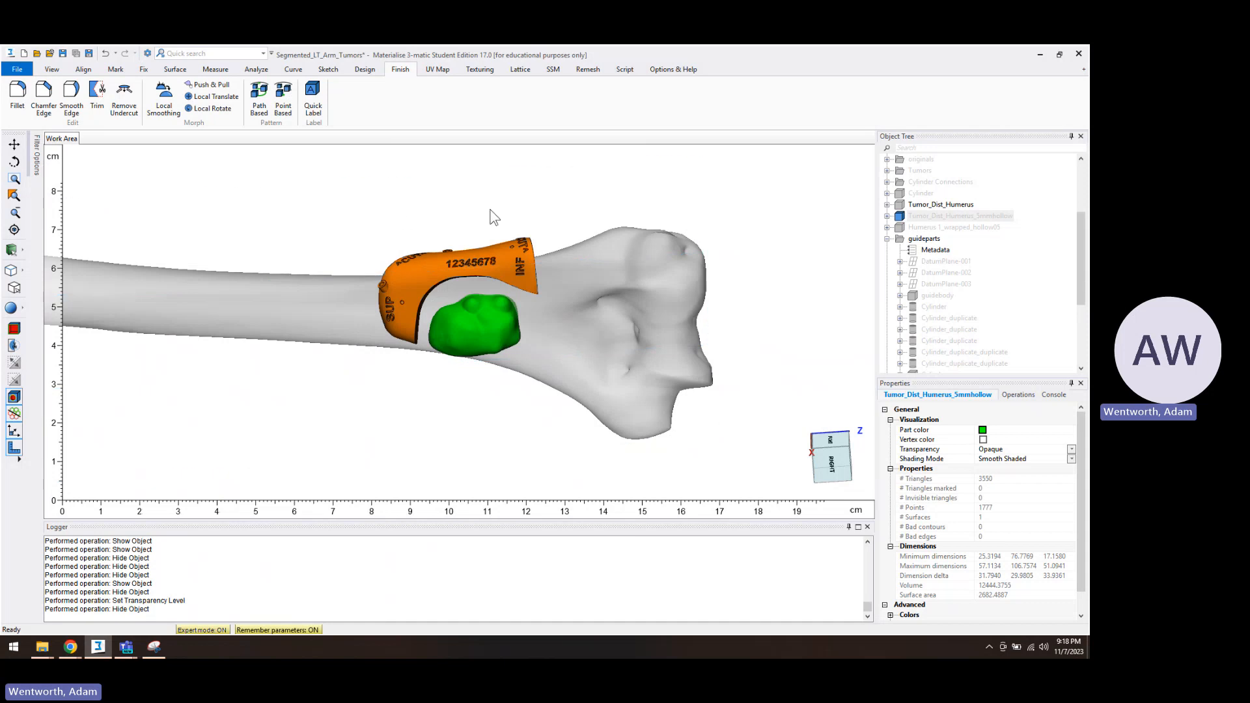
right_click(883, 173)
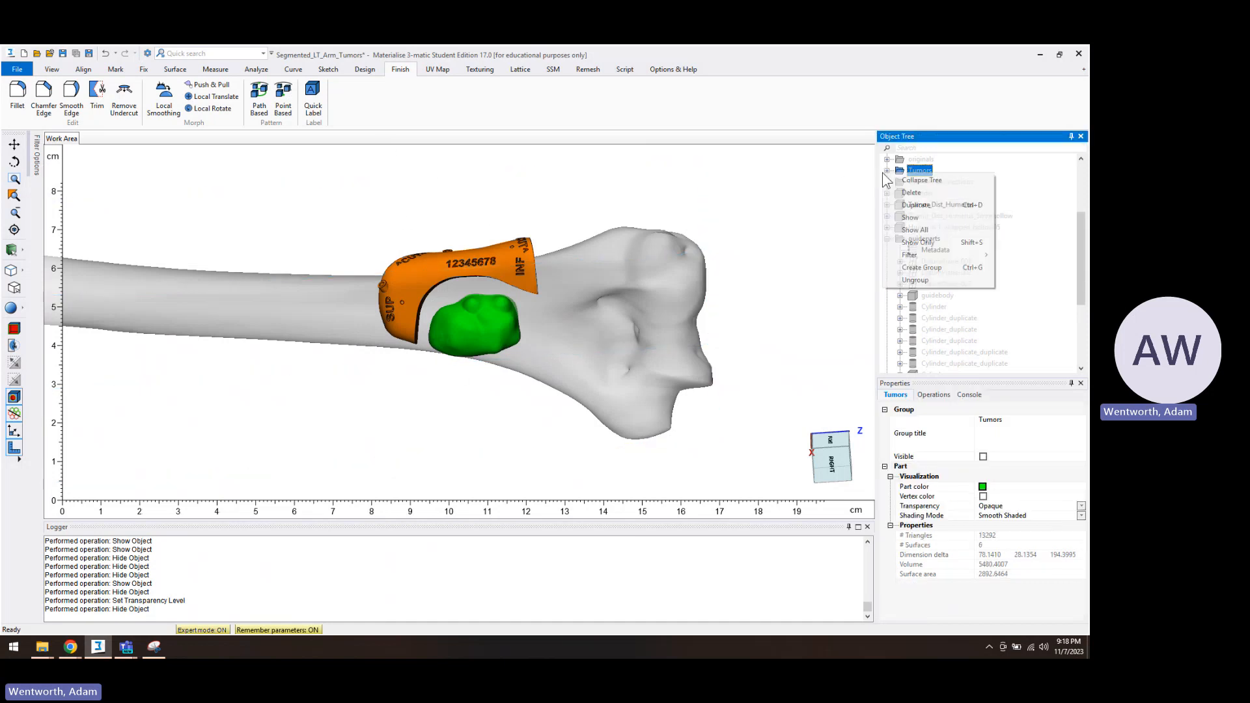
left_click(810, 181)
right_click_drag(773, 195, 526, 506)
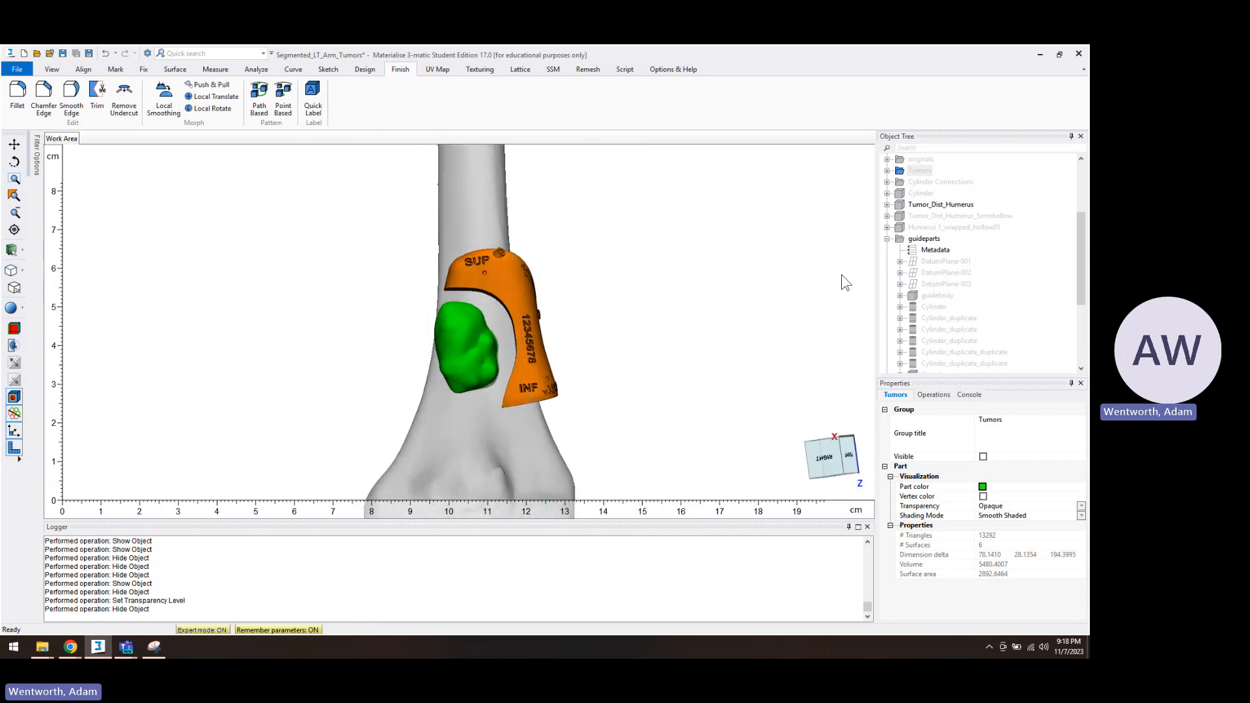
right_click_drag(842, 275, 837, 286)
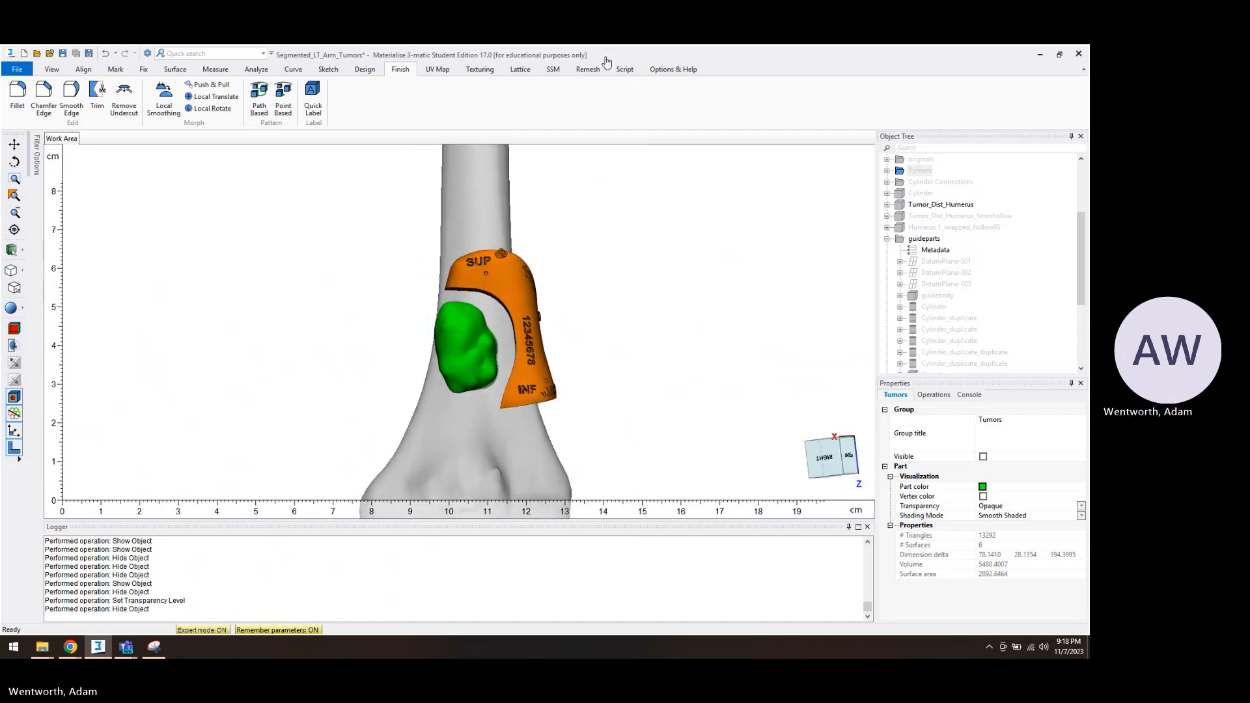